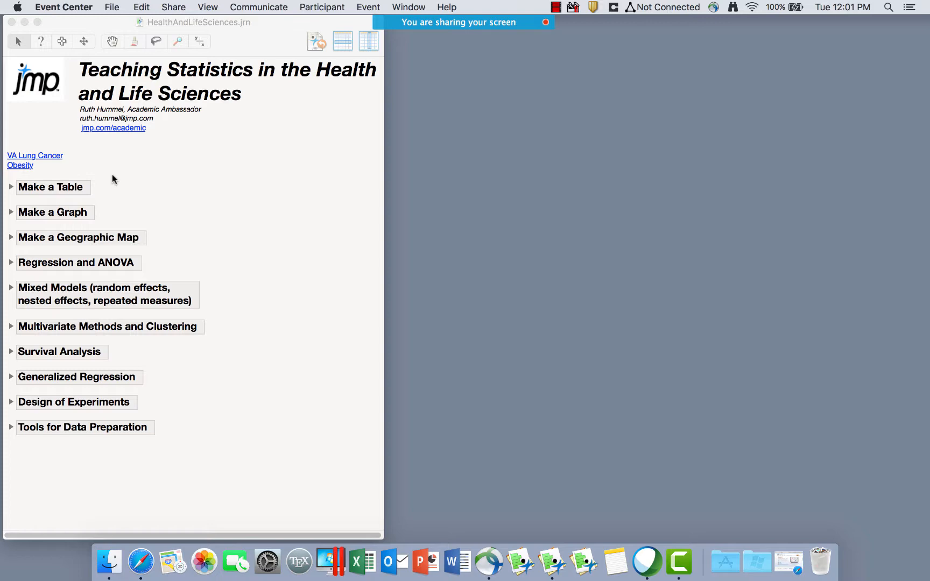
Open the VA Lung Cancer table (137 rows, 12 columns) from the HealthAndLifeSciences journal.
click(39, 154)
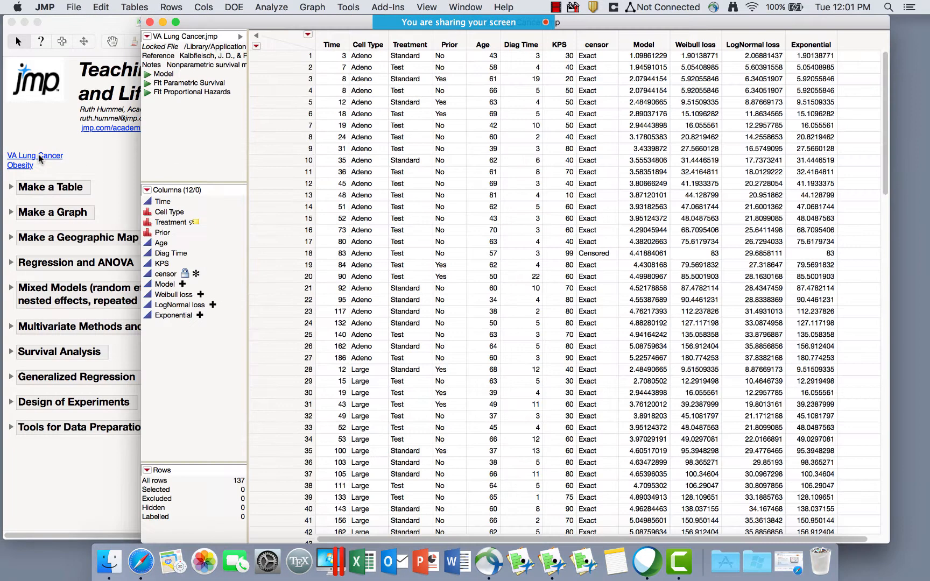
double_click(211, 56)
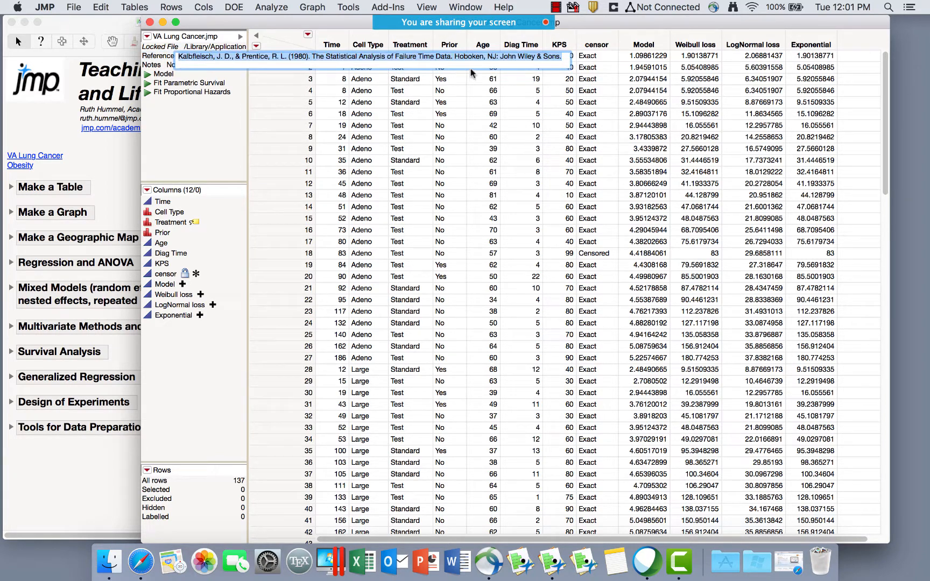
click(193, 93)
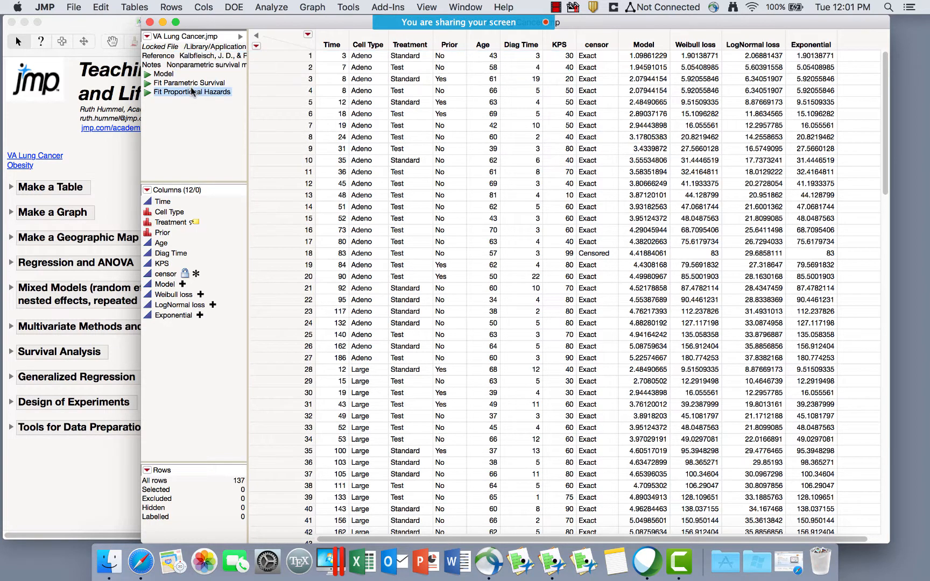
double_click(195, 62)
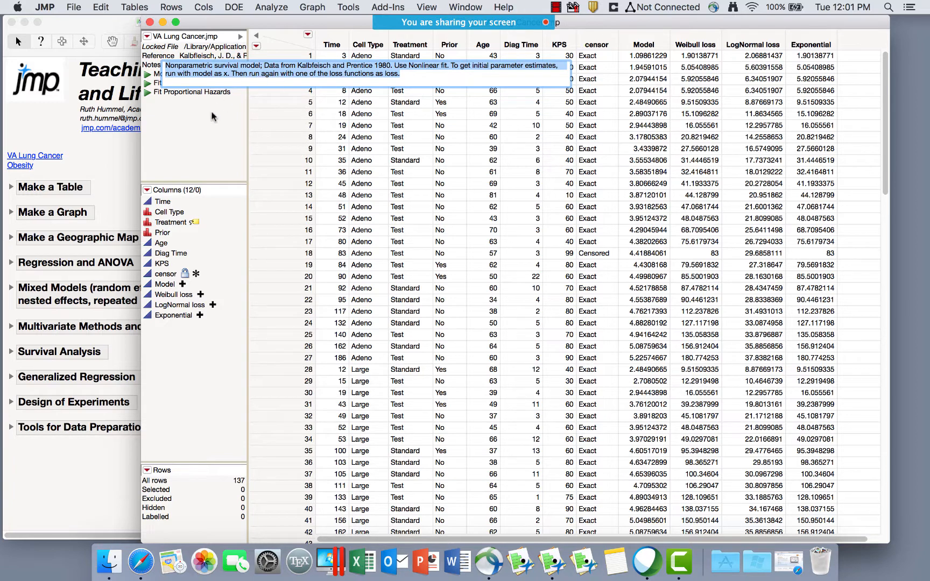
click(195, 123)
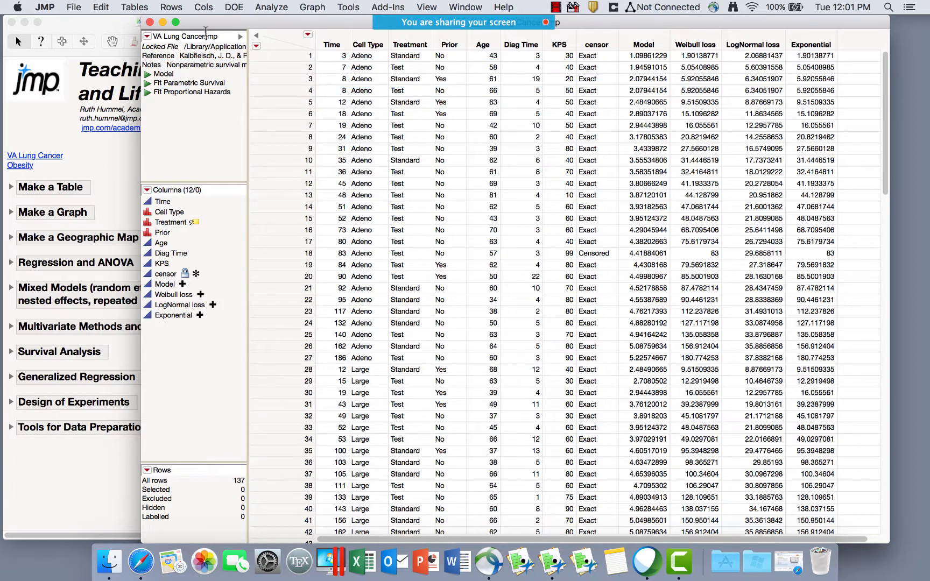
click(503, 8)
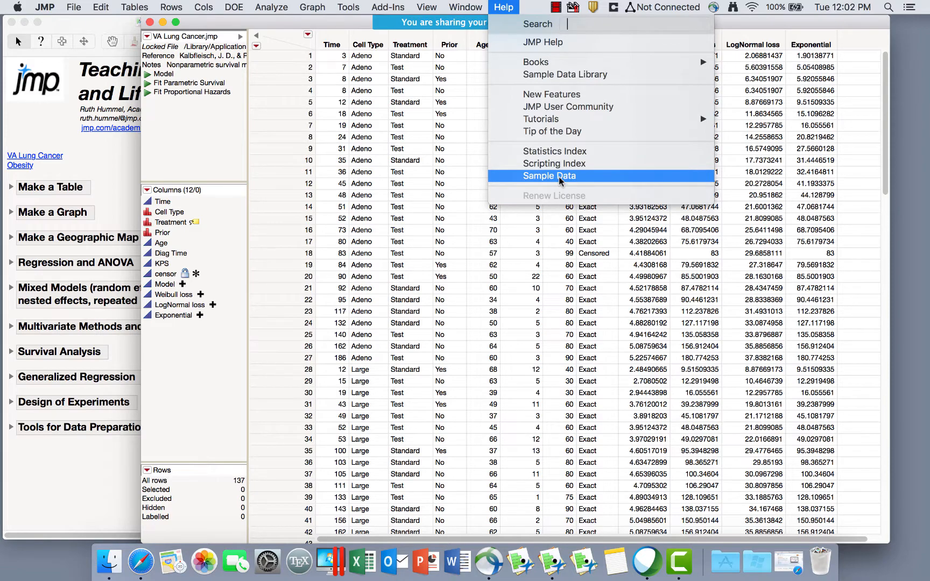
click(560, 178)
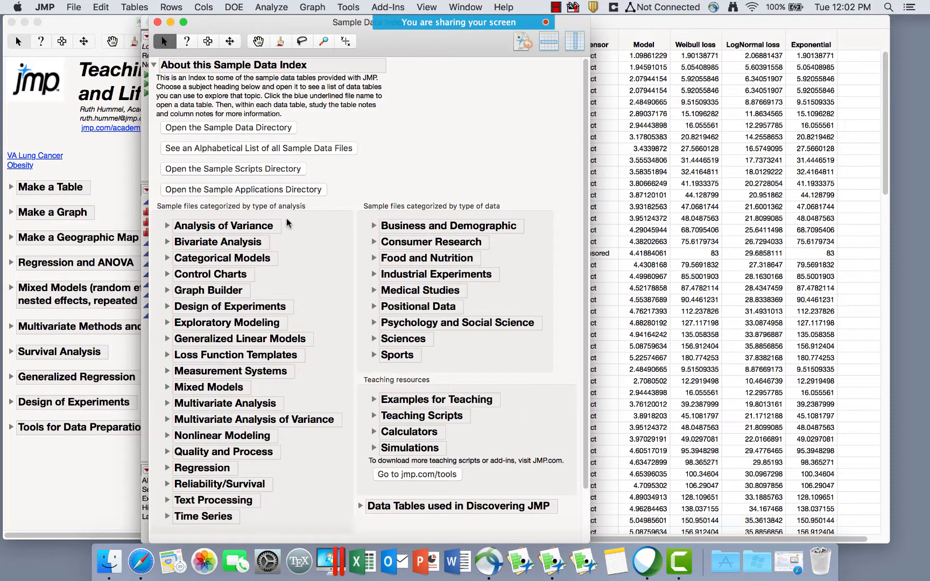
click(168, 387)
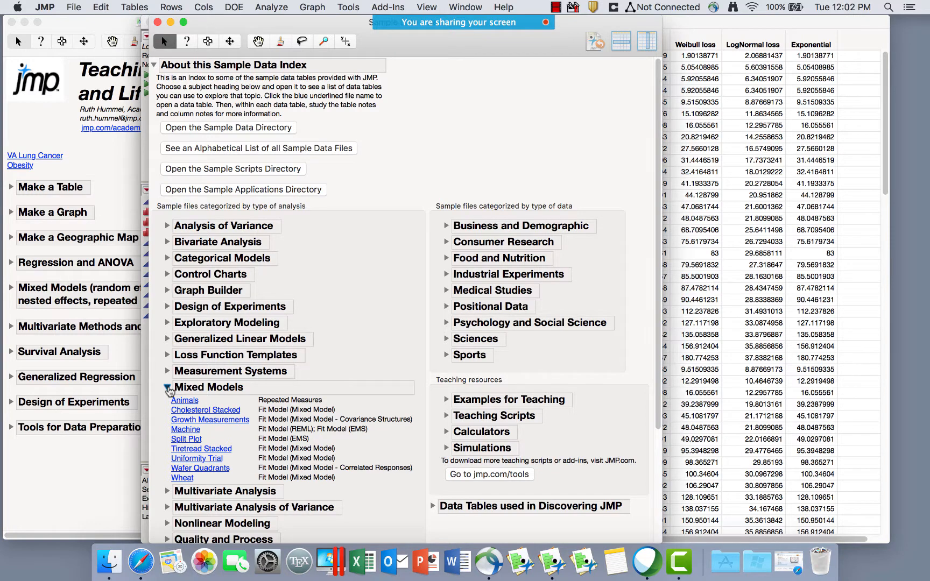
click(167, 388)
click(157, 22)
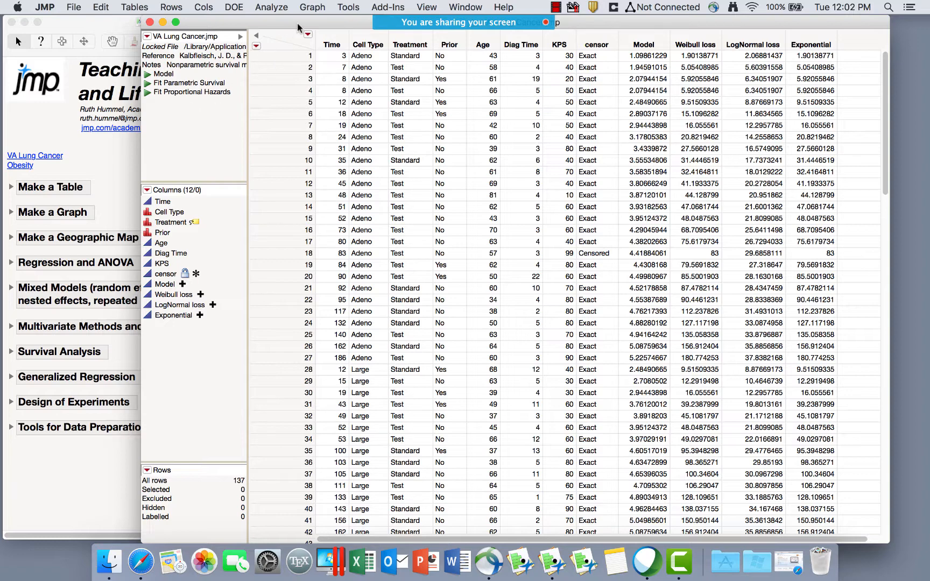
Shift the data table aside, bring the journal forward and expand Make a Table to reveal Analyze → Tabulate.
drag(298, 21, 284, 22)
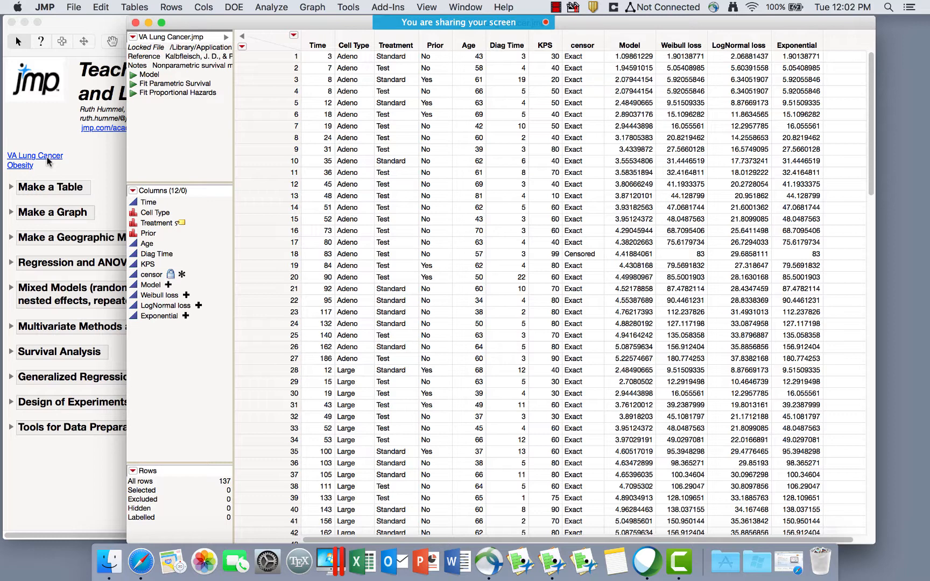
click(11, 189)
click(11, 187)
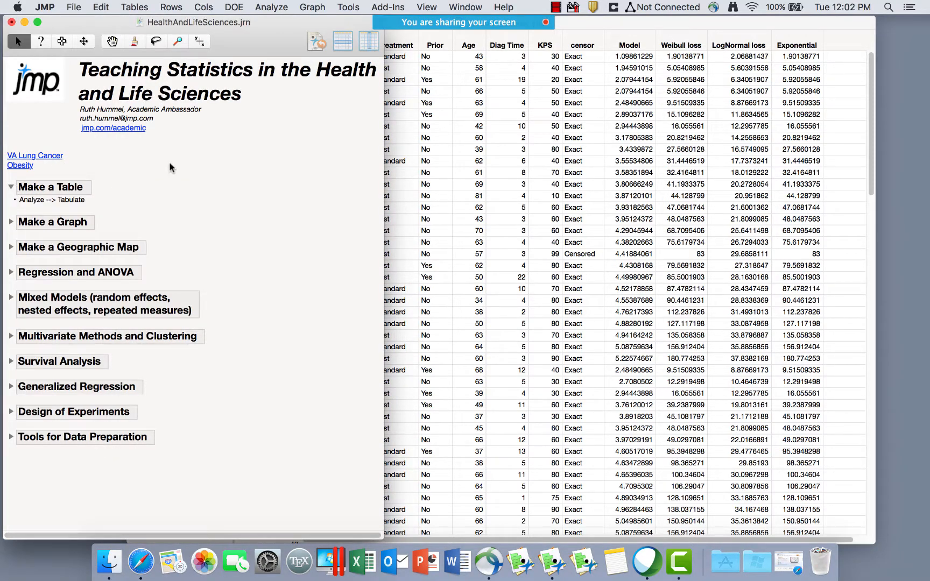
click(281, 7)
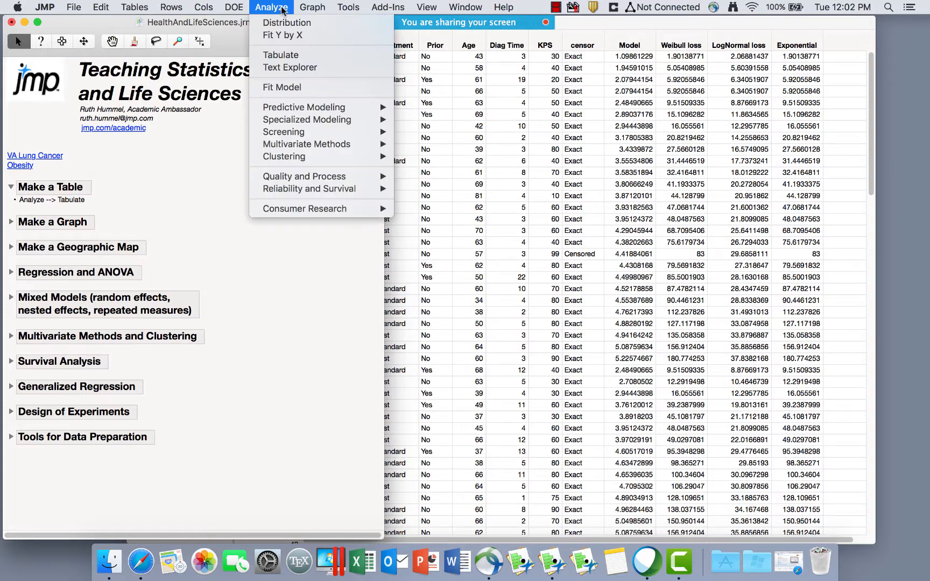
Launch Tabulate for VA Lung Cancer and move its window up and left.
click(288, 56)
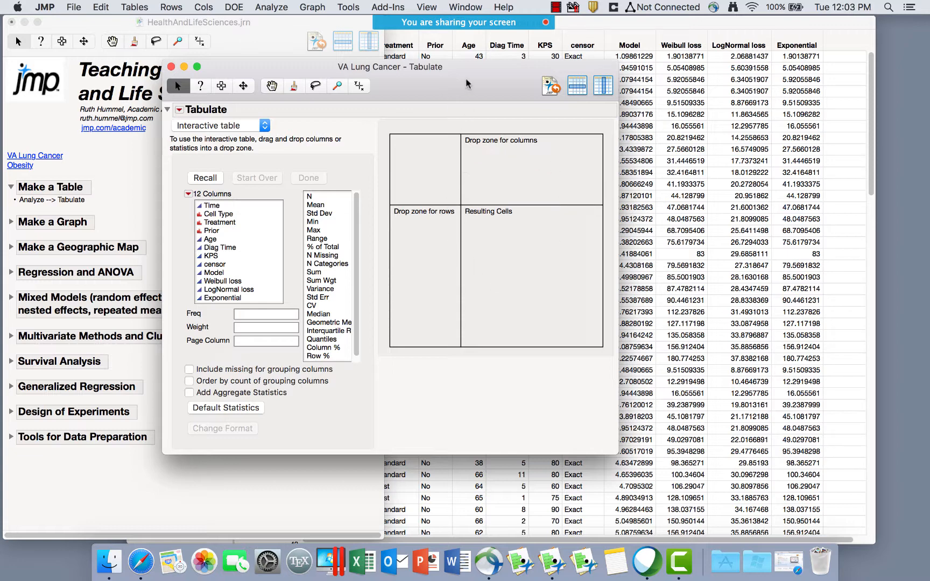
drag(467, 81, 372, 50)
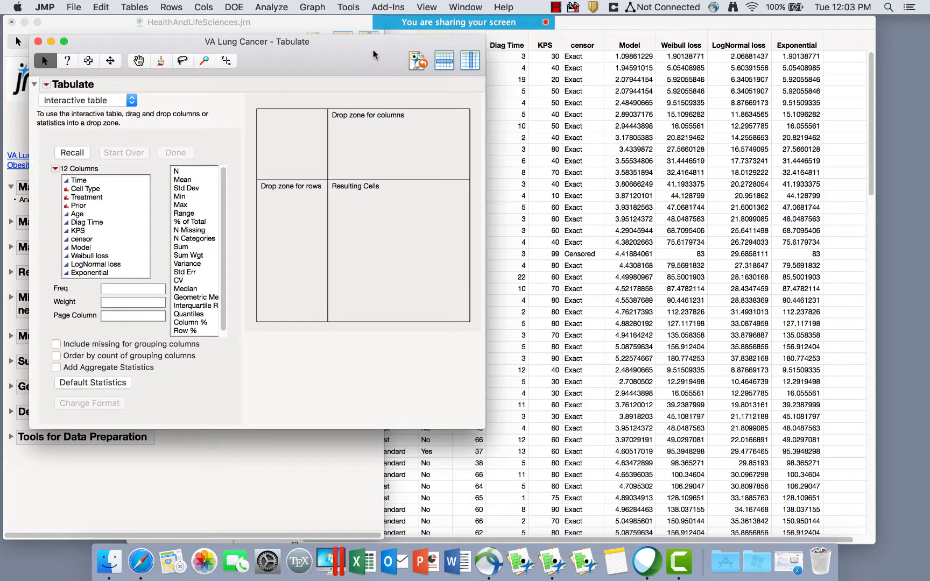
Review the data table columns Time, Cell Type, Treatment, Prior, Age, Diag Time, KPS and censor.
click(624, 26)
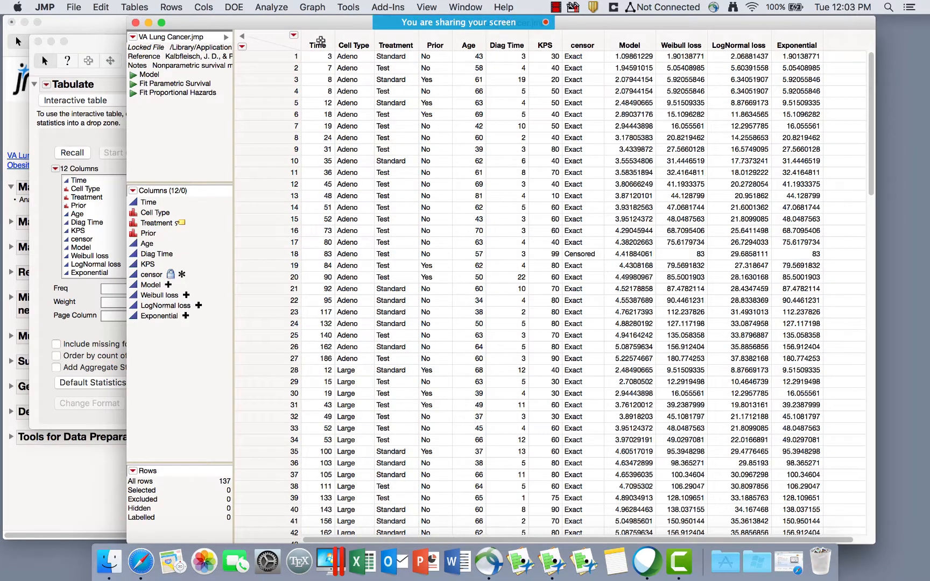
click(317, 39)
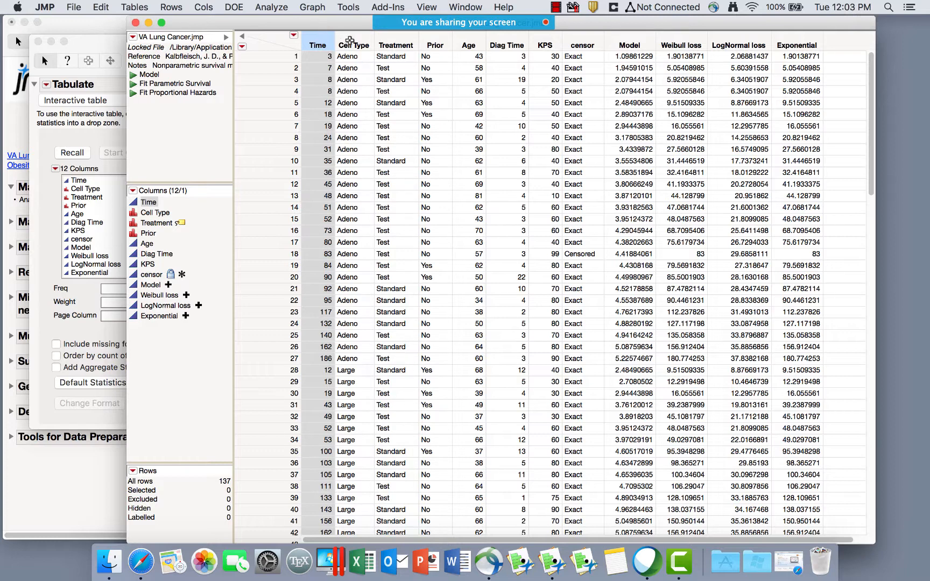
click(350, 41)
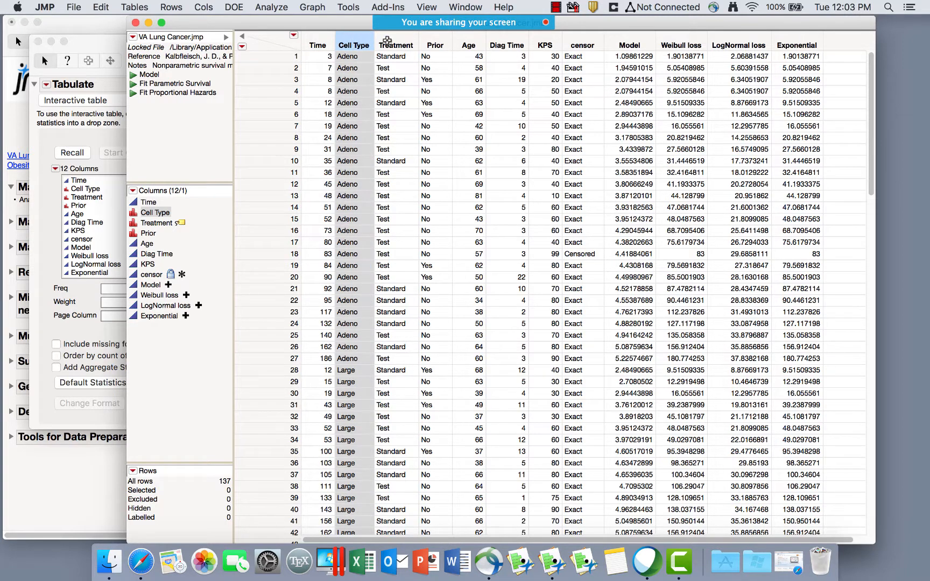
click(387, 41)
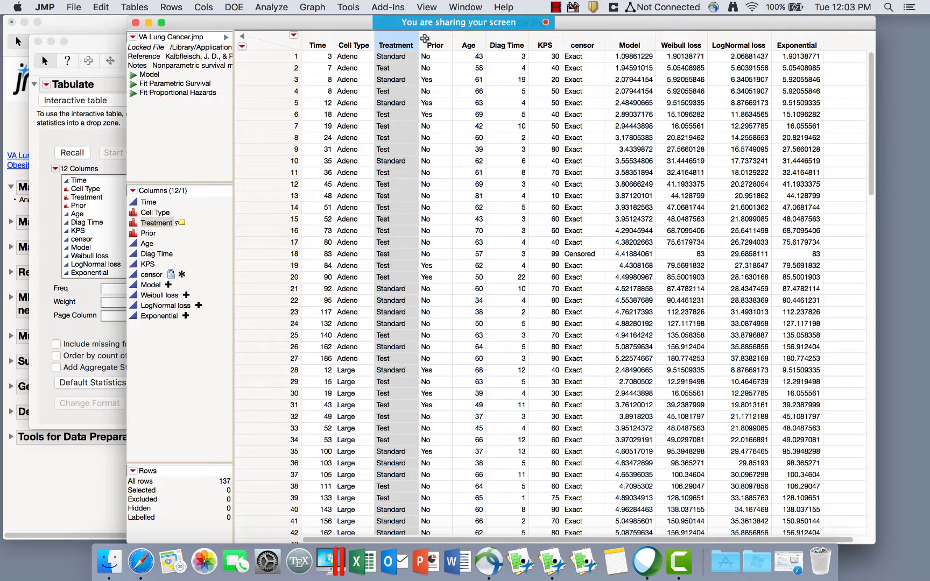
click(436, 38)
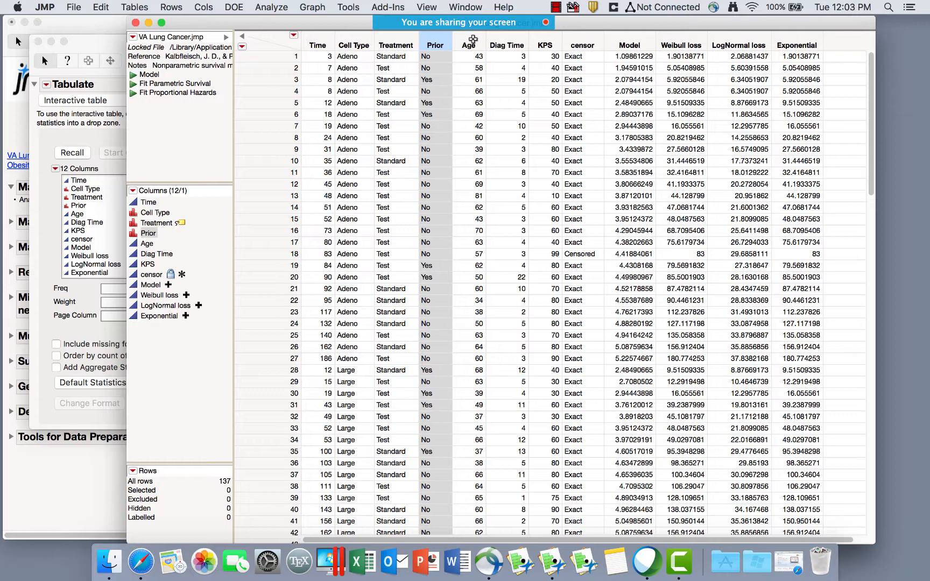
click(474, 40)
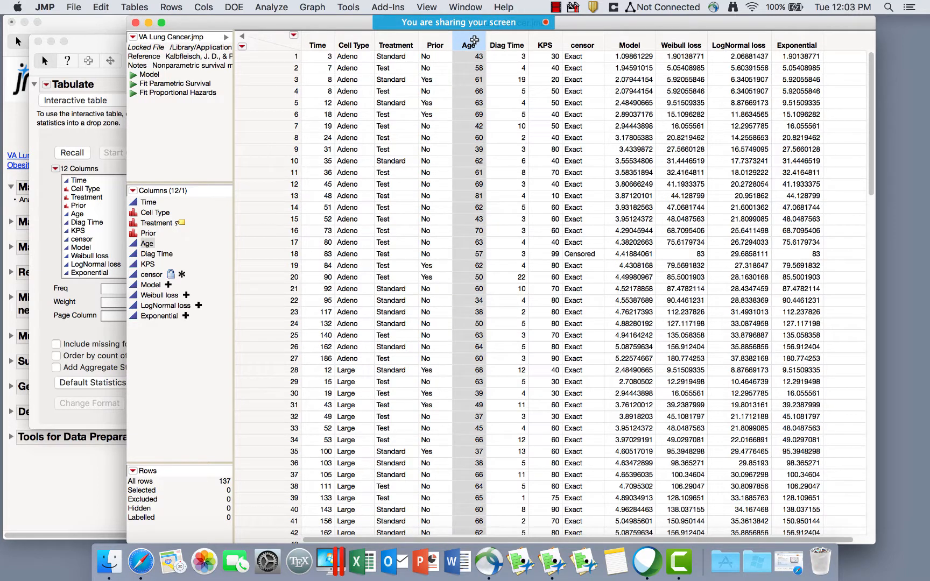
click(510, 38)
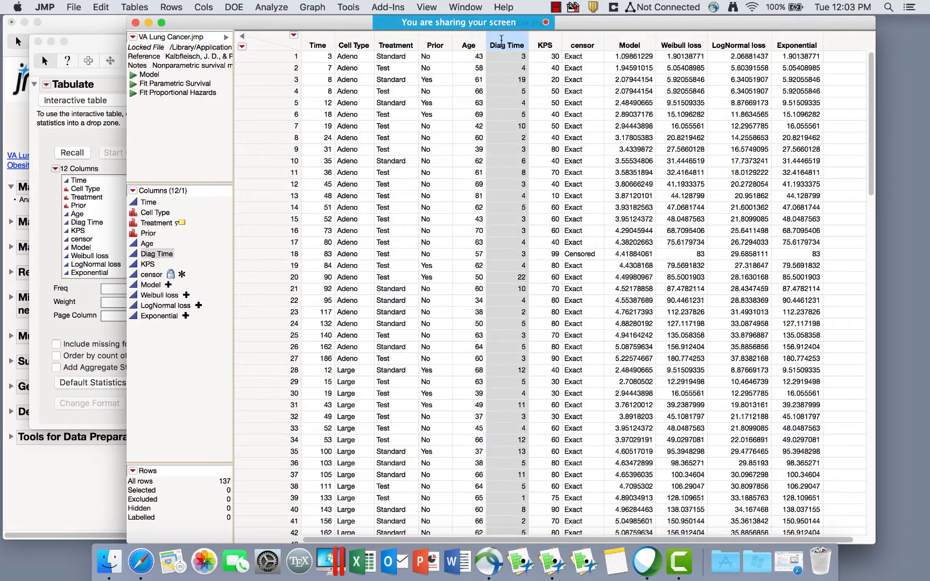
click(545, 40)
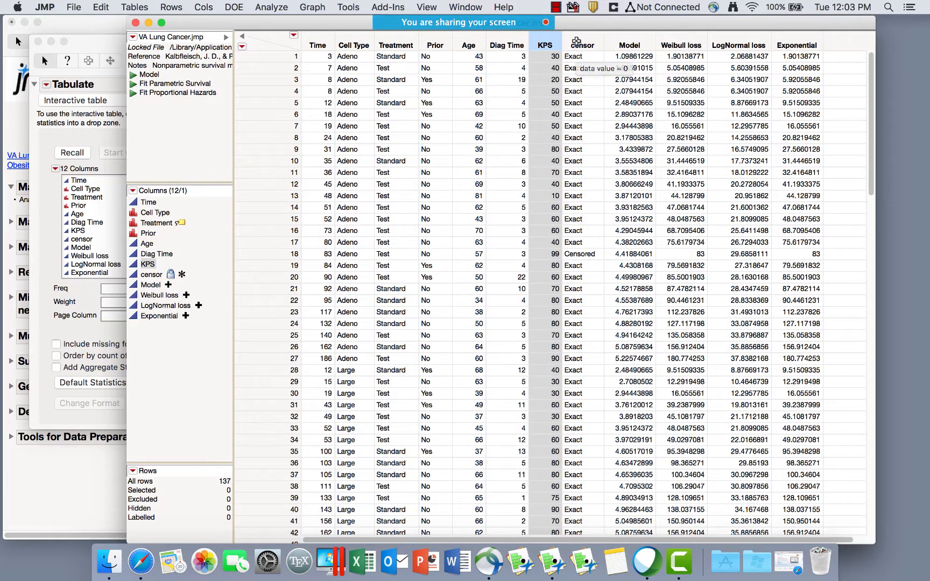
click(576, 43)
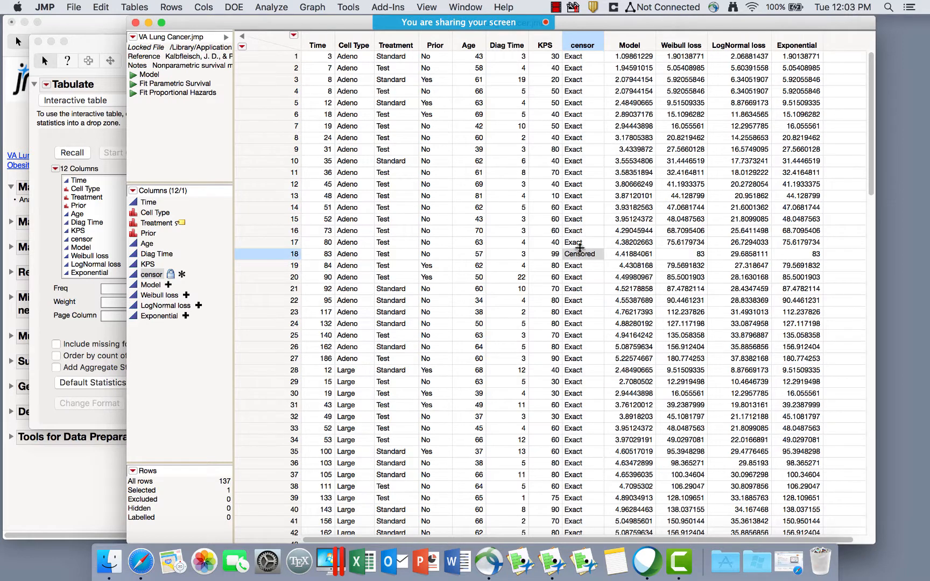
Inspect rows 17 and 18, the censored observation, and the Model column.
click(577, 243)
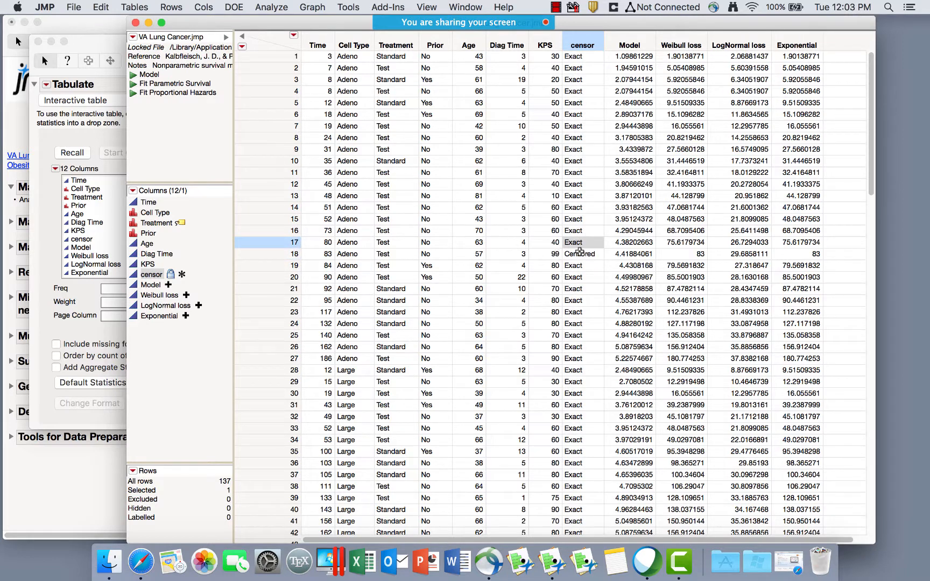
mouse_move(583, 254)
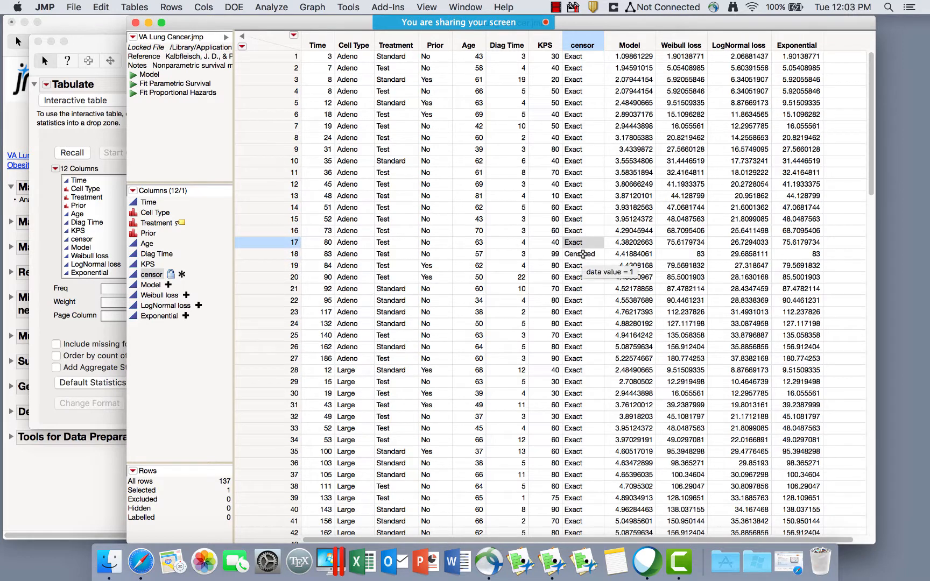
click(583, 254)
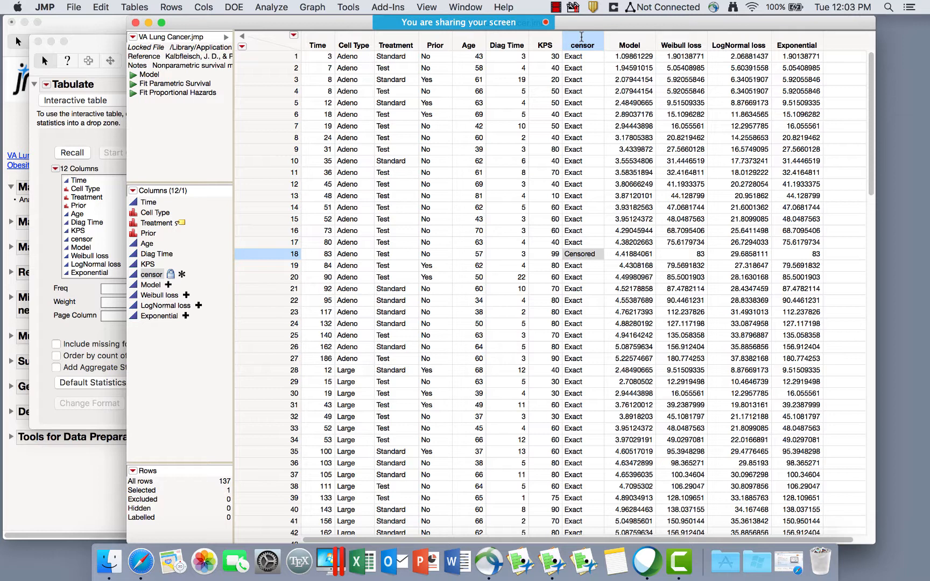
click(625, 38)
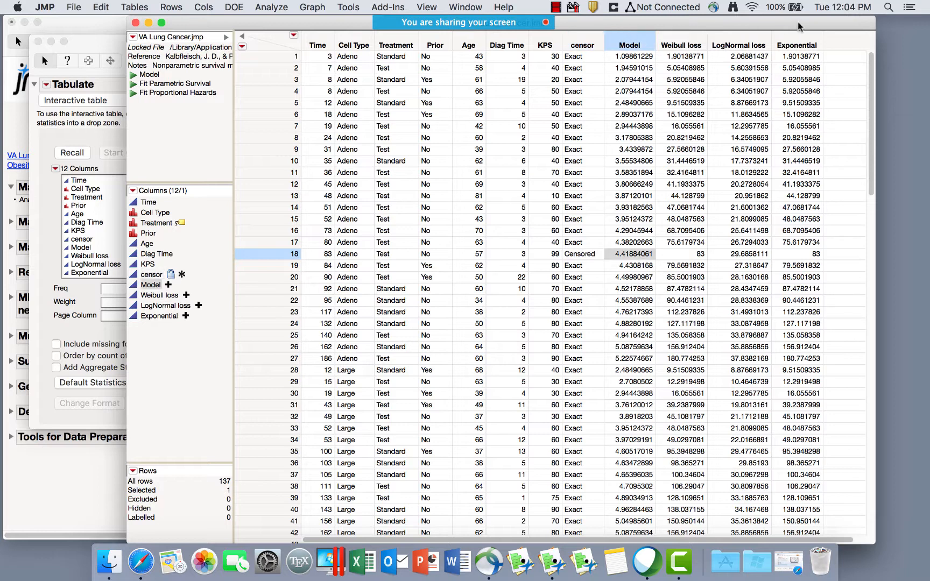
Delete the four model columns through Exponential, leaving 8 columns, and bring Tabulate forward.
drag(798, 44, 644, 43)
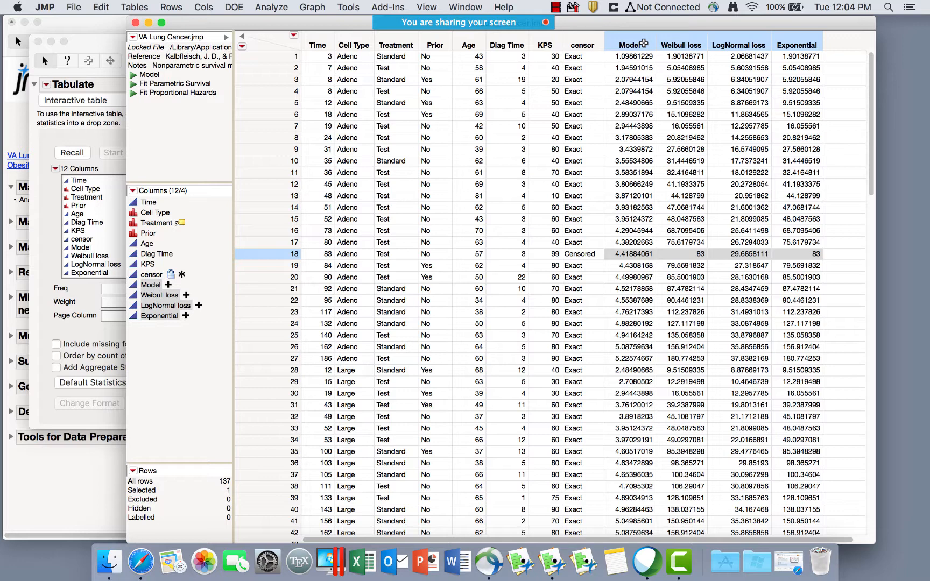
right_click(643, 43)
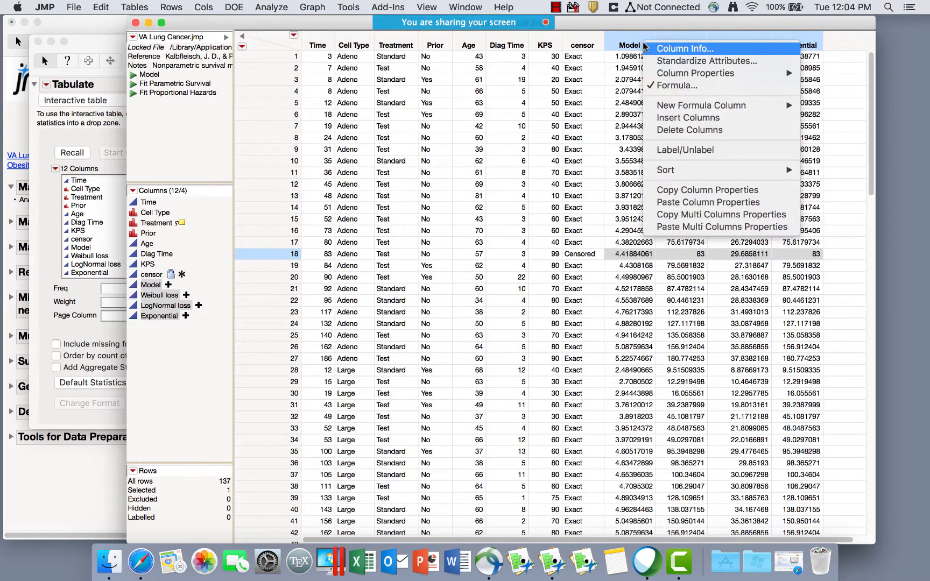
click(693, 135)
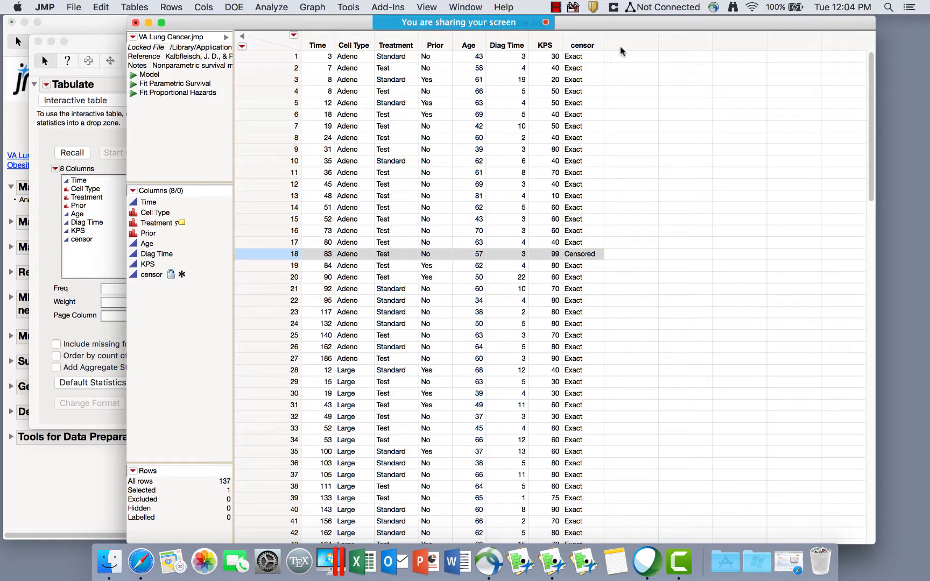
drag(308, 45, 565, 48)
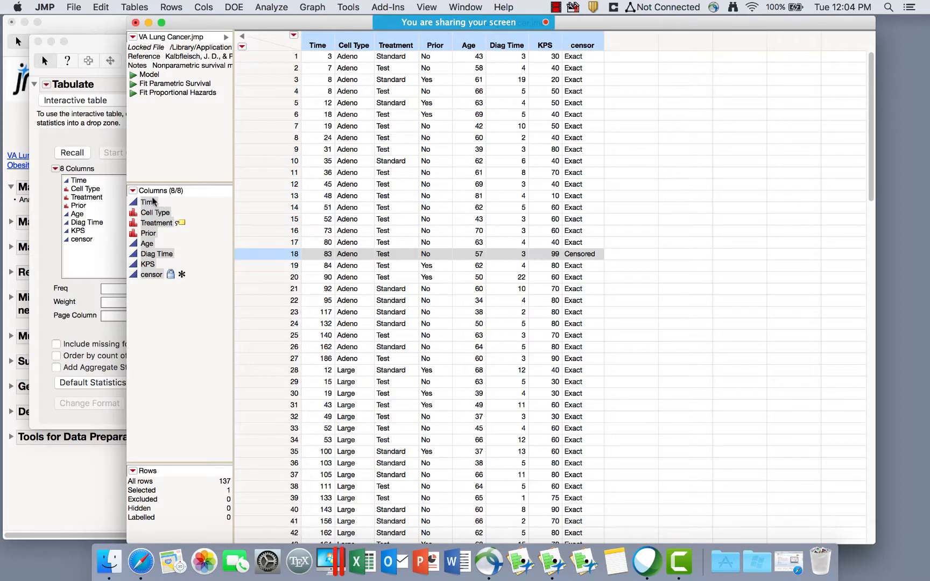
click(101, 174)
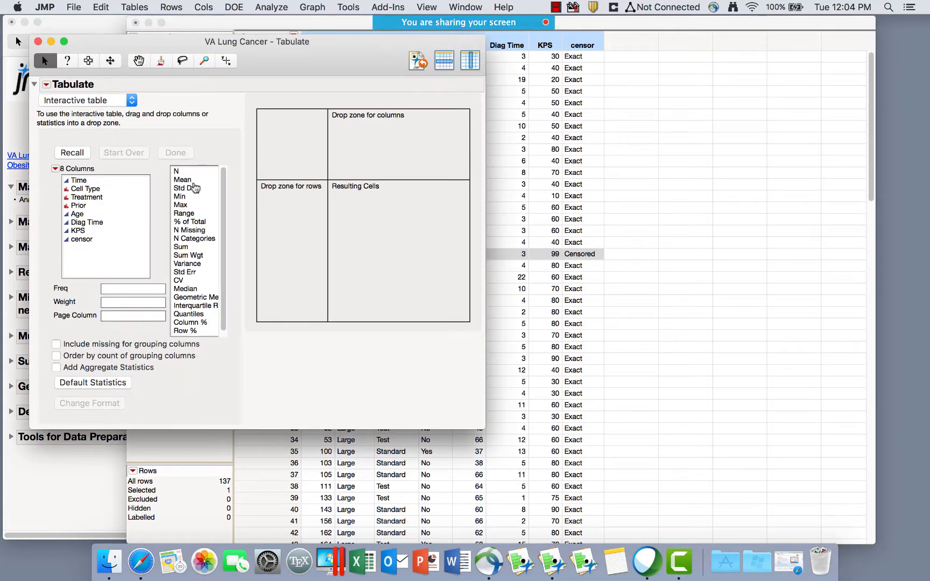
Start a new Tabulate with Time in the column drop zone, showing Sum 16663.
click(284, 10)
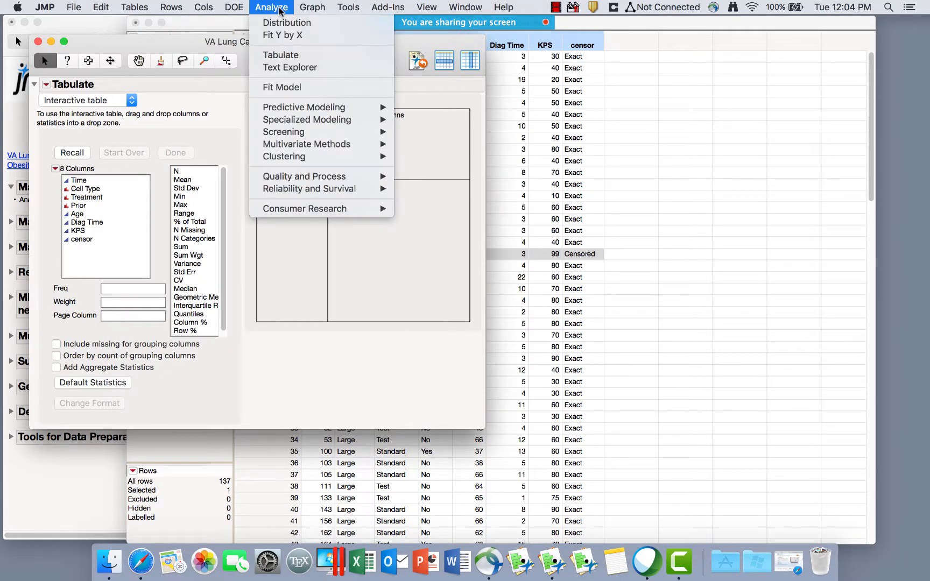
click(289, 56)
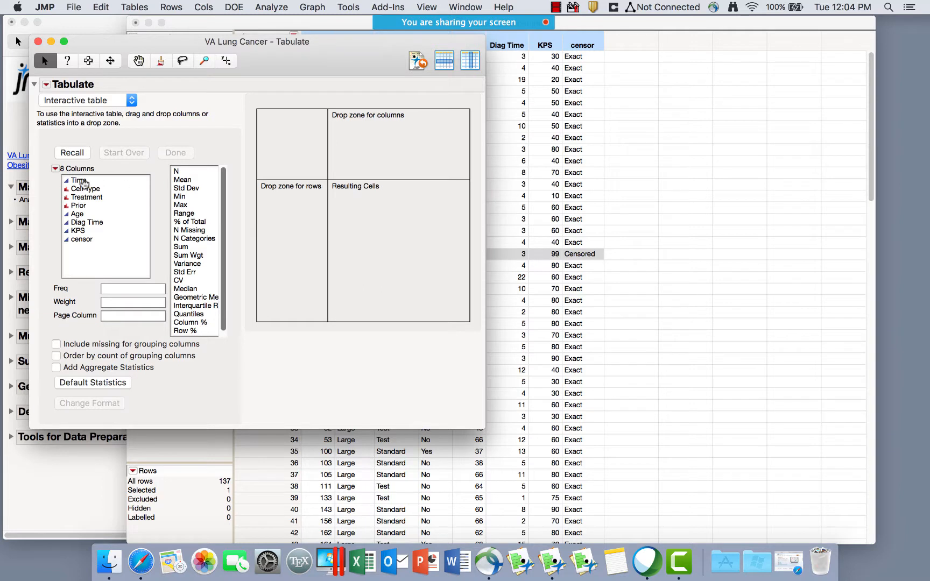
click(82, 182)
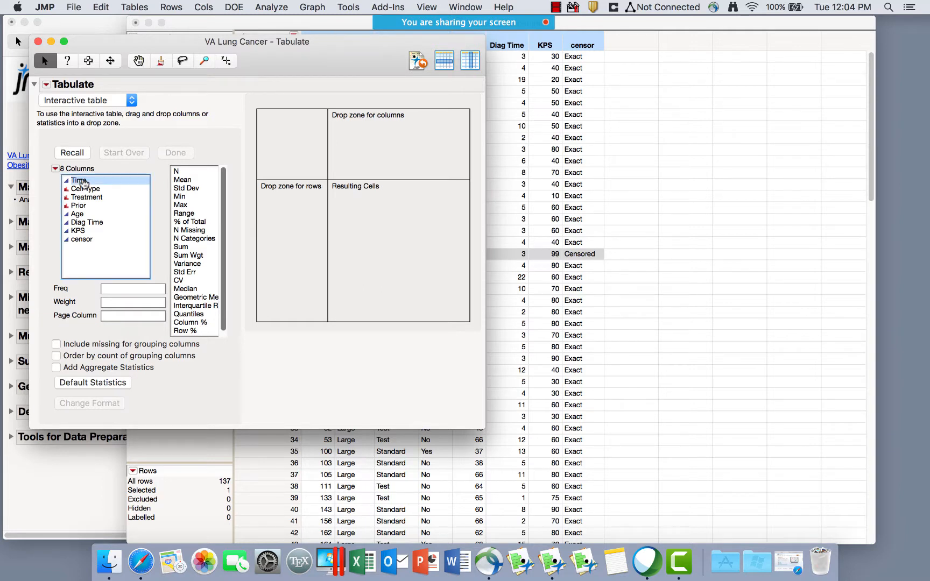
drag(83, 183, 376, 135)
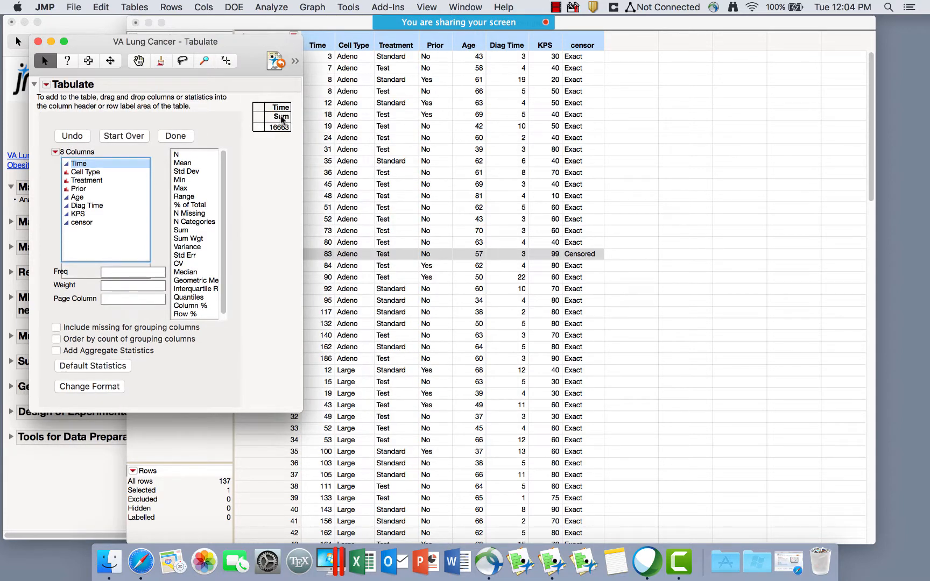
Replace Sum with Mean and add Median, Min and Max columns for Time.
click(282, 119)
click(278, 109)
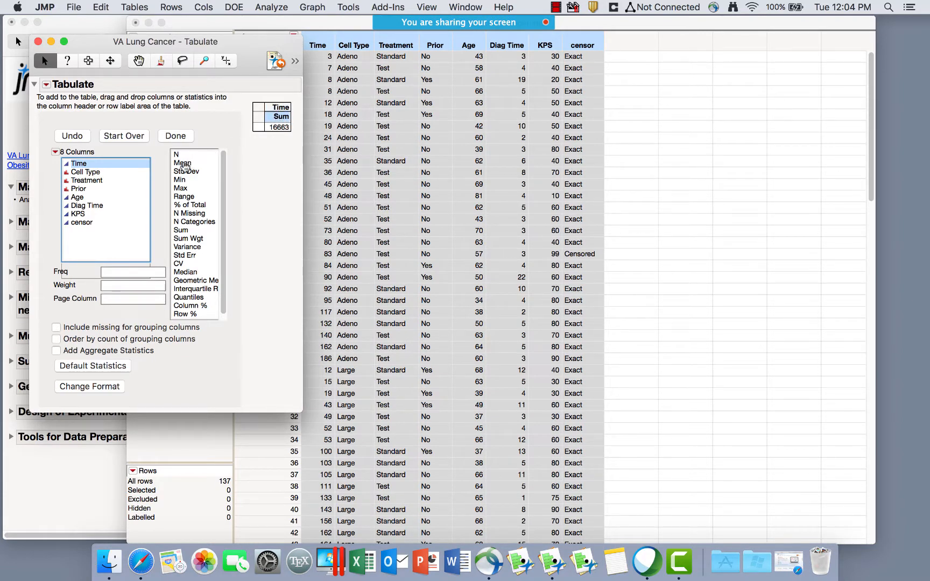
drag(185, 165, 274, 121)
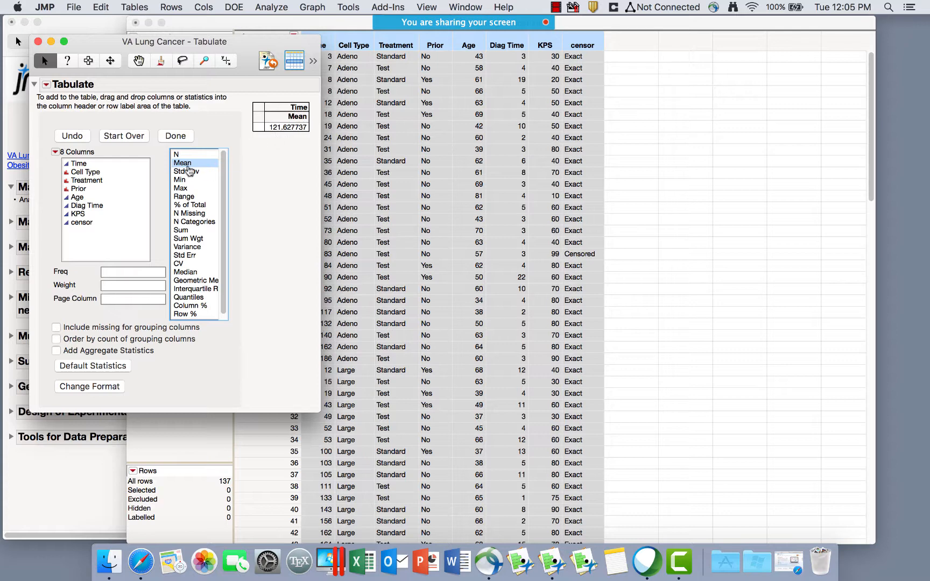
click(187, 273)
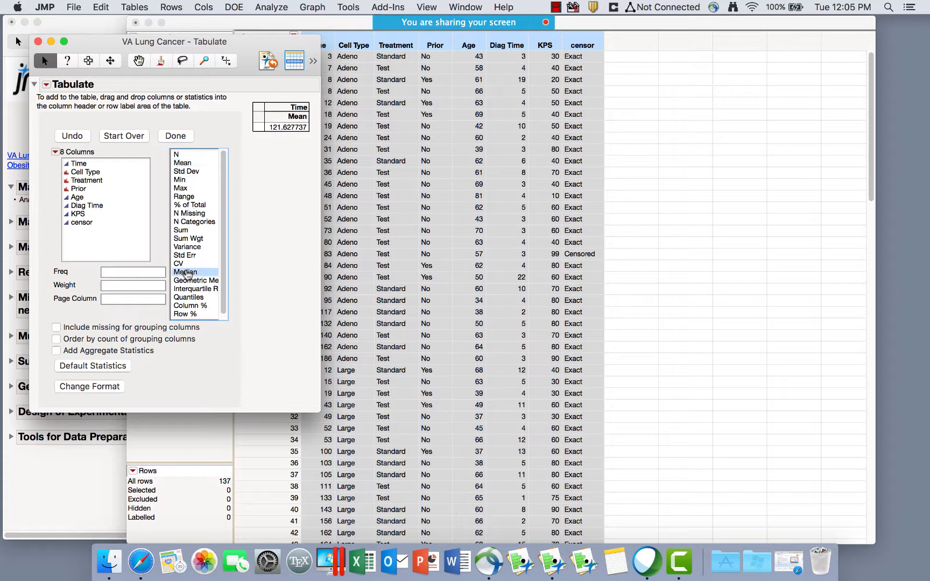
drag(186, 275, 305, 114)
drag(306, 114, 306, 114)
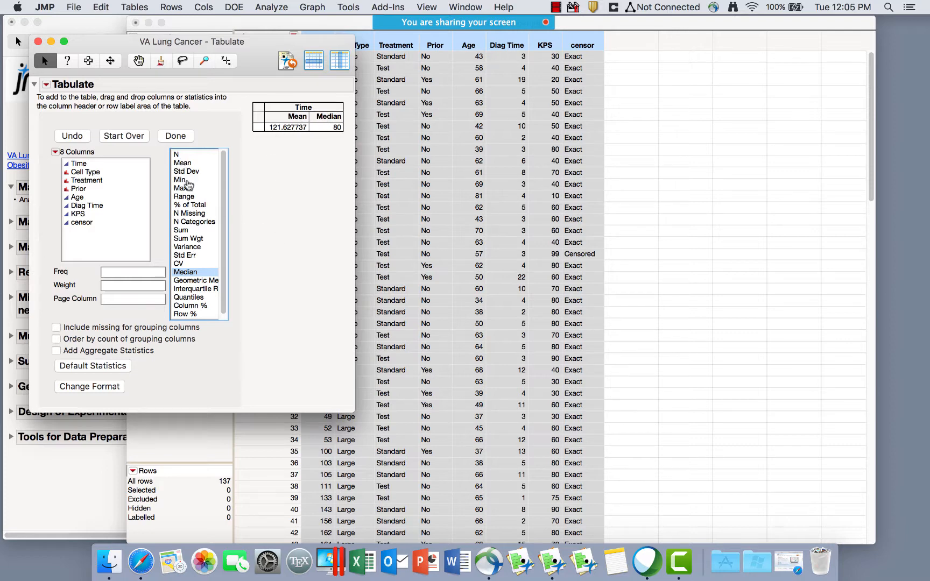
drag(181, 181, 267, 117)
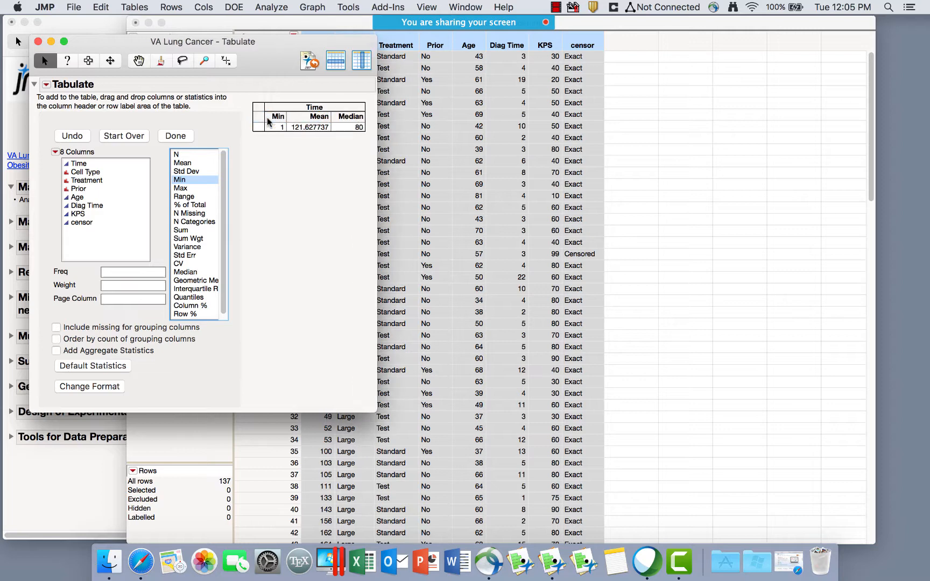
click(188, 189)
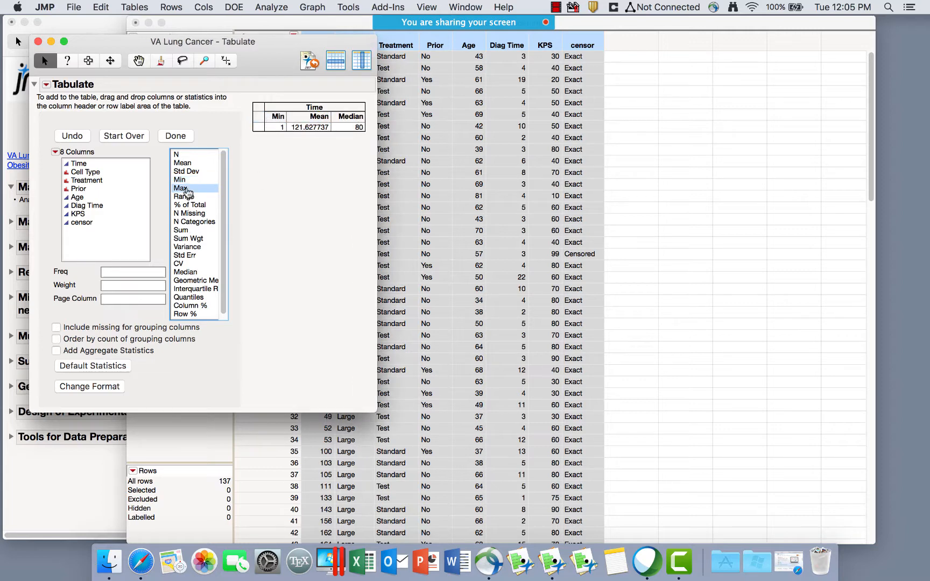
drag(187, 192, 360, 117)
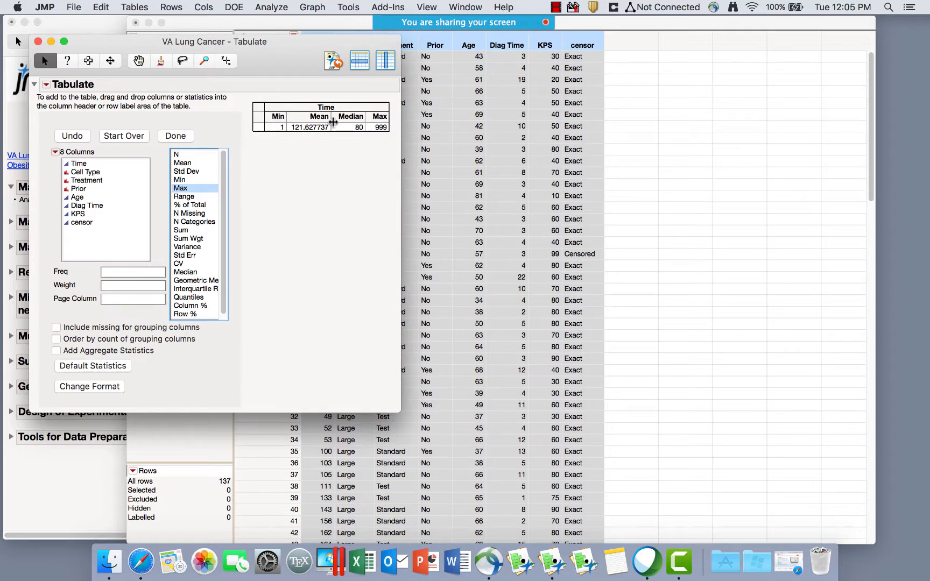
Select the Min 1, Max 999, Mean and Median cells to highlight matching data rows.
click(275, 127)
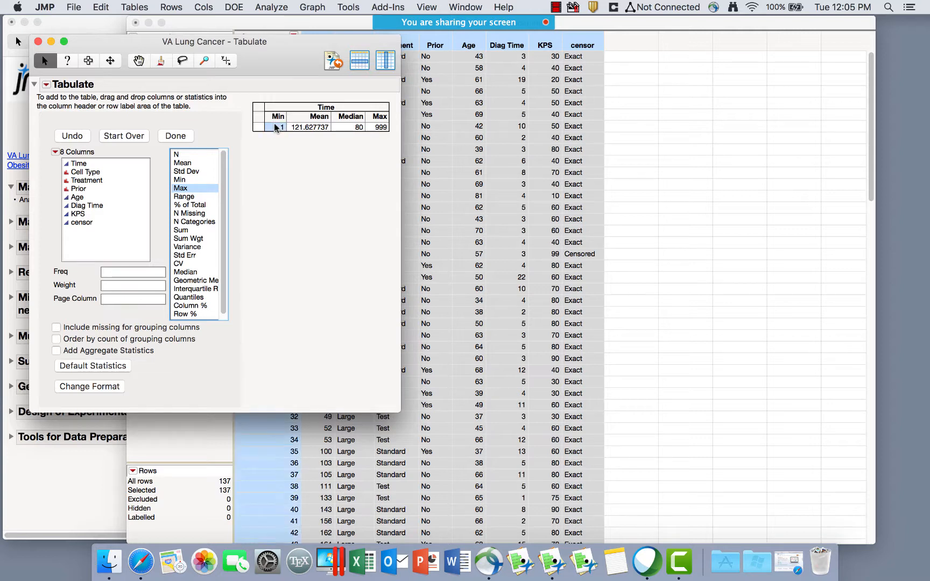
click(380, 129)
click(299, 127)
click(351, 127)
click(323, 128)
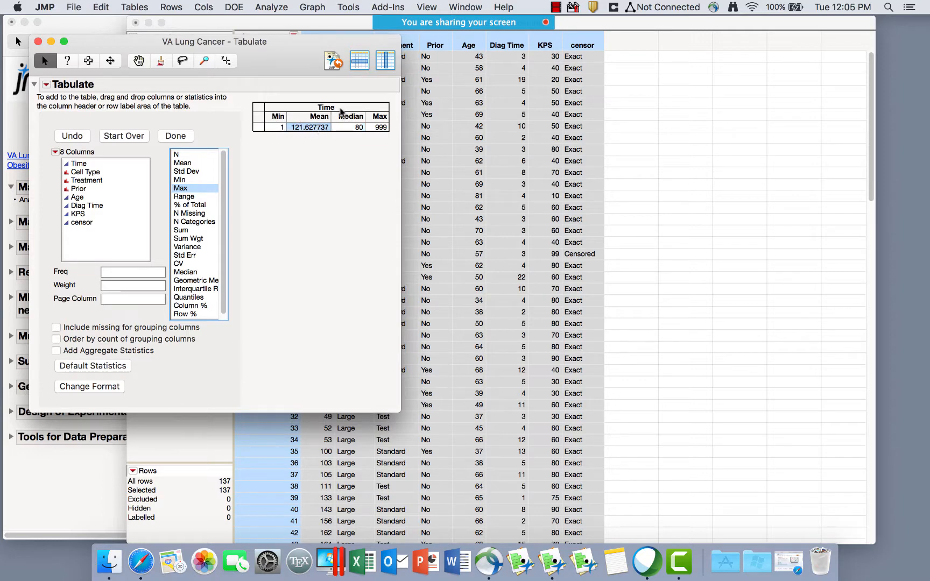
click(93, 172)
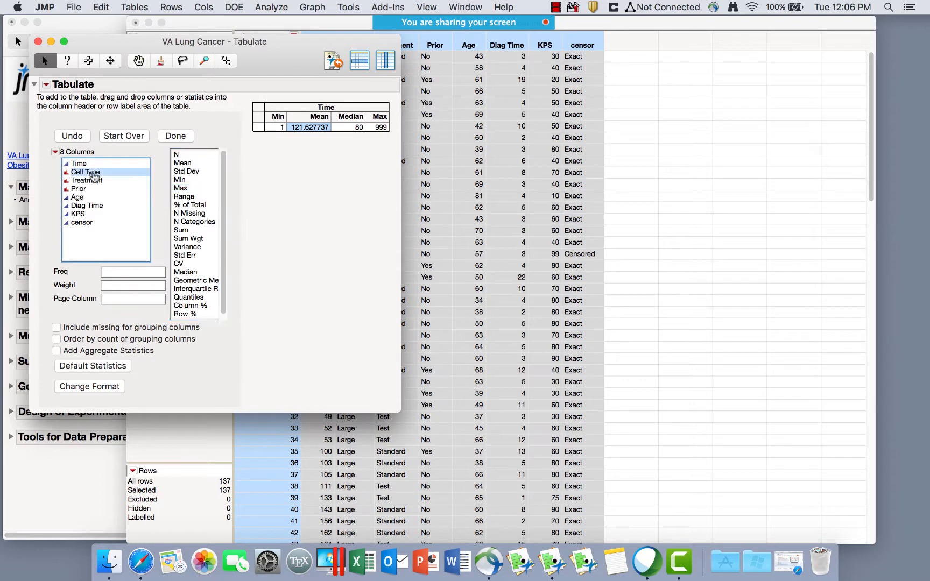
Group the Time summary by Cell Type rows and add an N count column.
drag(94, 178, 260, 126)
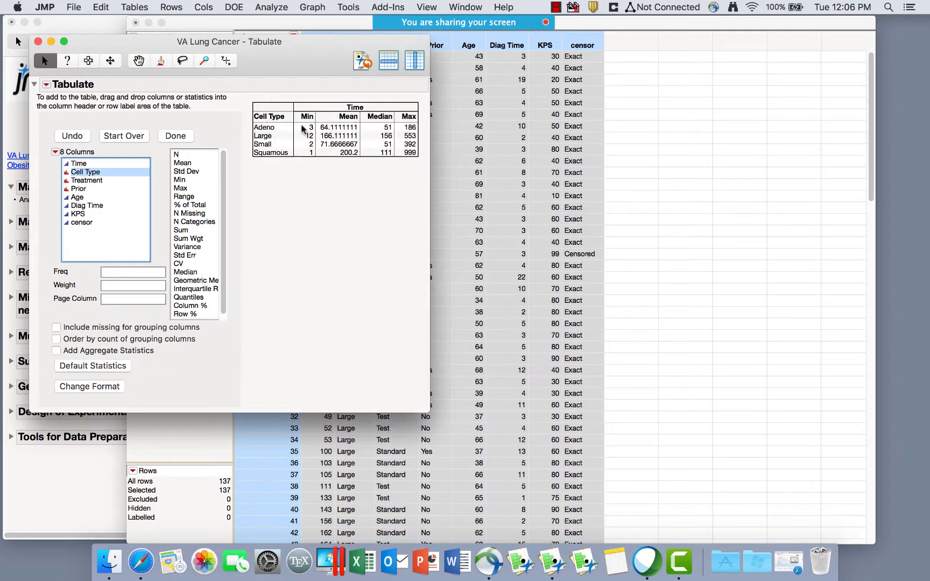
click(272, 124)
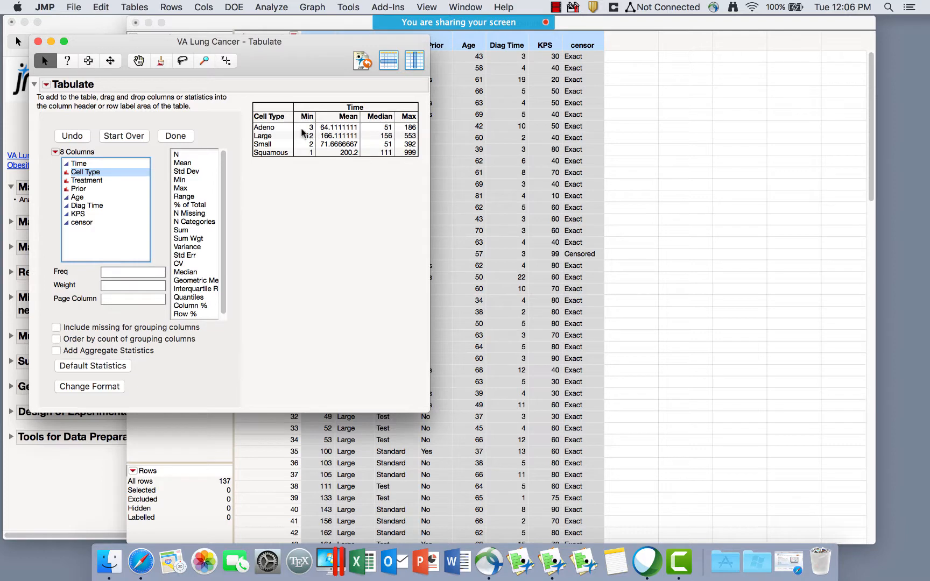
click(187, 156)
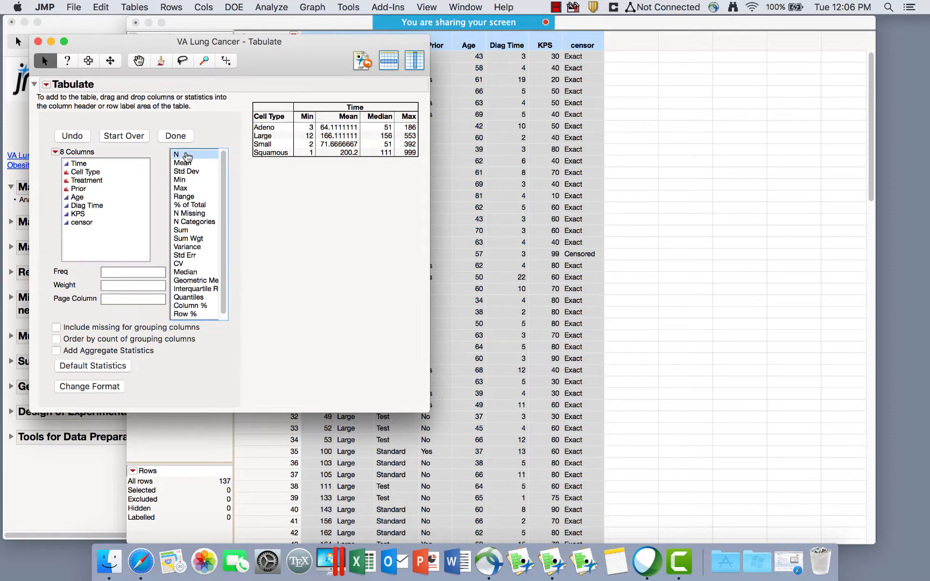
drag(187, 157, 297, 119)
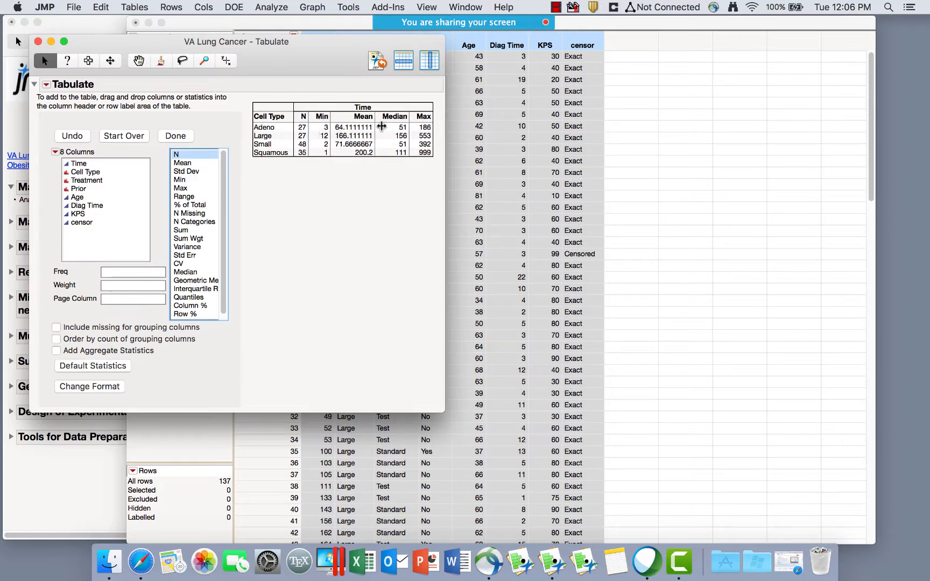
Select the Adeno (27), Large (27) and Small (48) N cells to highlight their data rows.
click(308, 128)
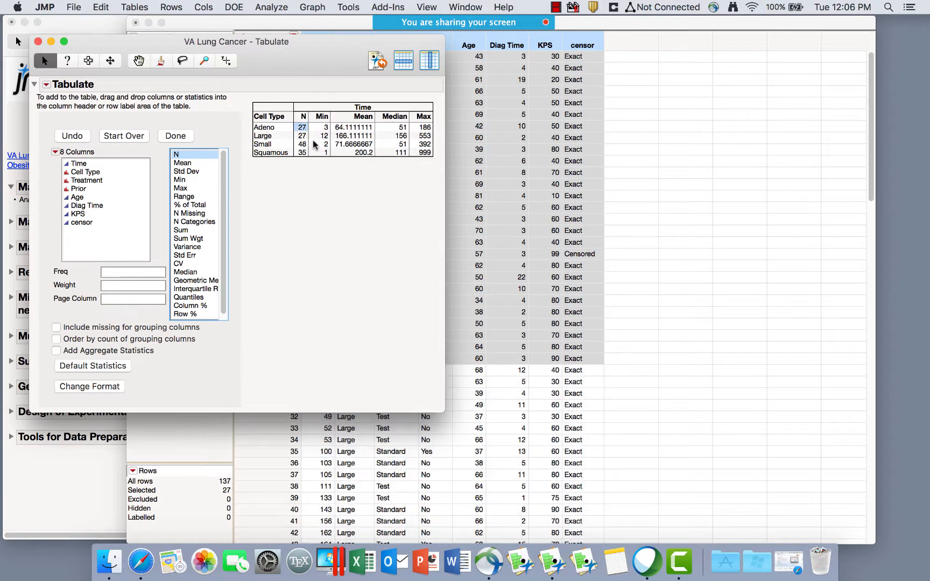
click(303, 135)
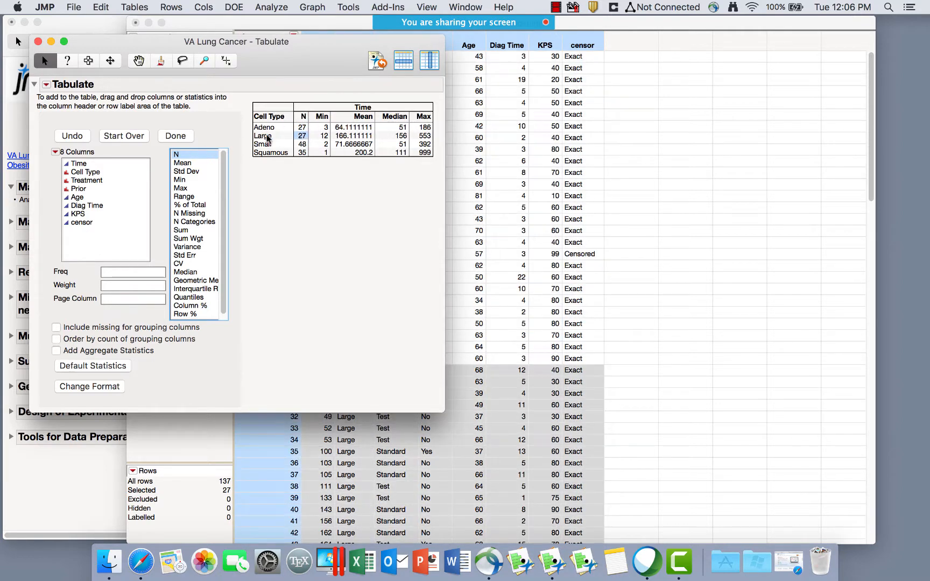
click(302, 145)
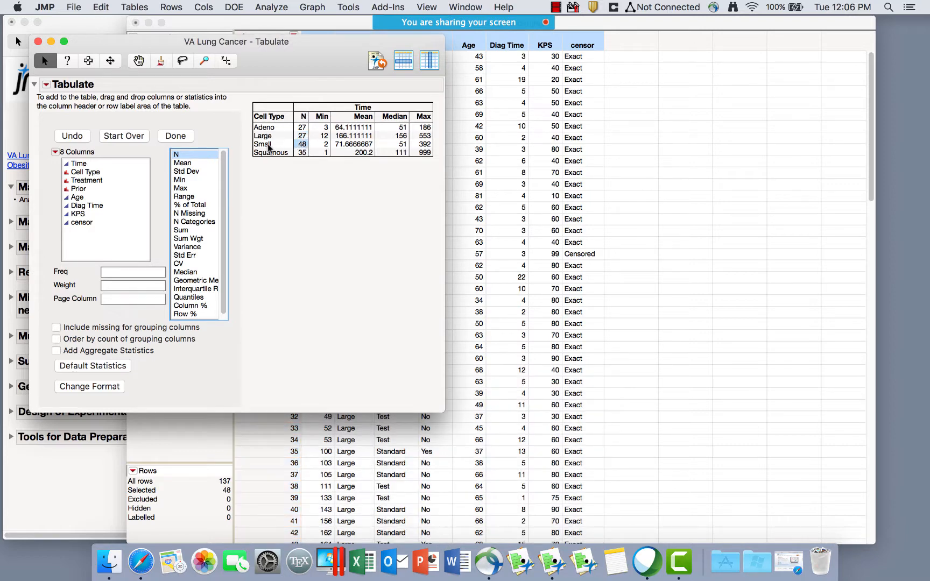
click(301, 135)
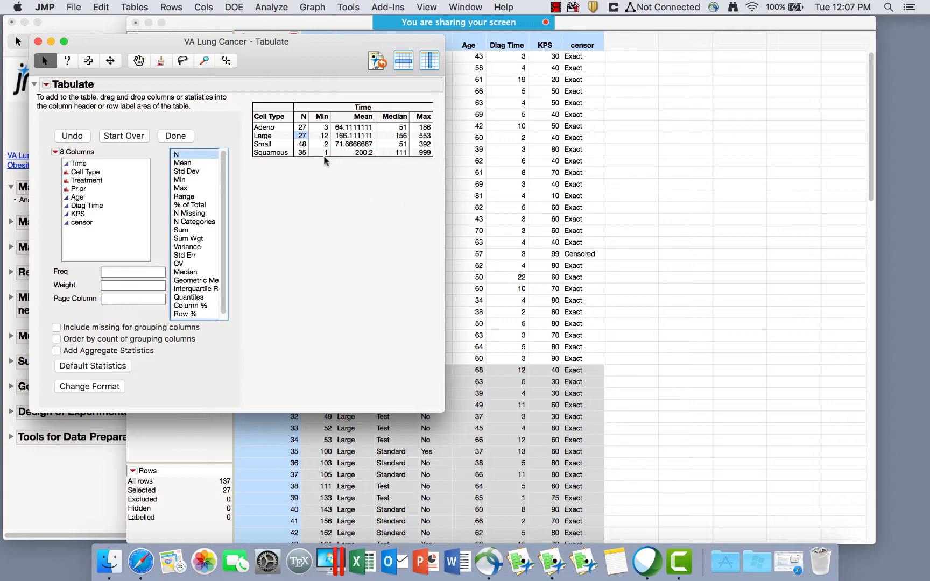
click(300, 128)
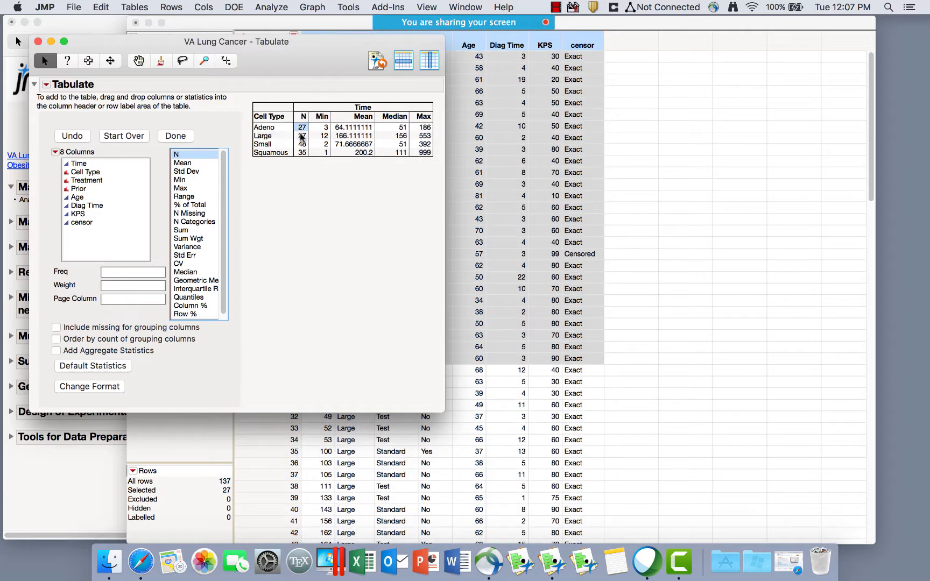
click(301, 138)
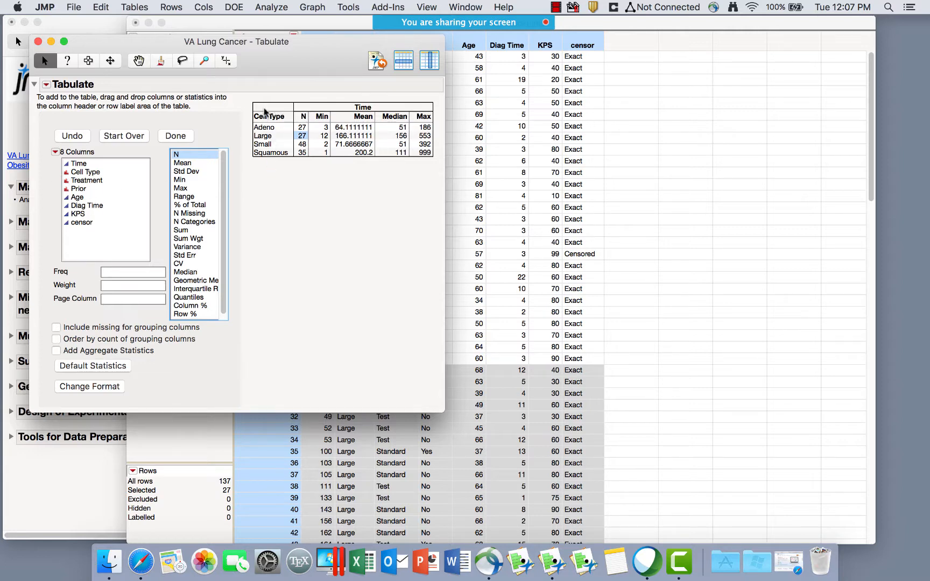
Add Treatment as a row grouping placed before Cell Type.
click(85, 181)
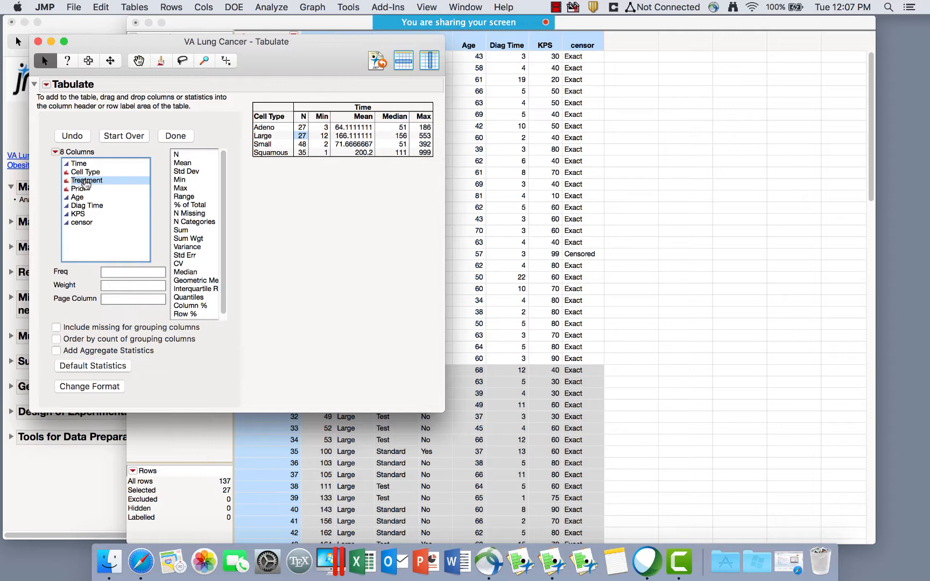
drag(85, 184, 255, 119)
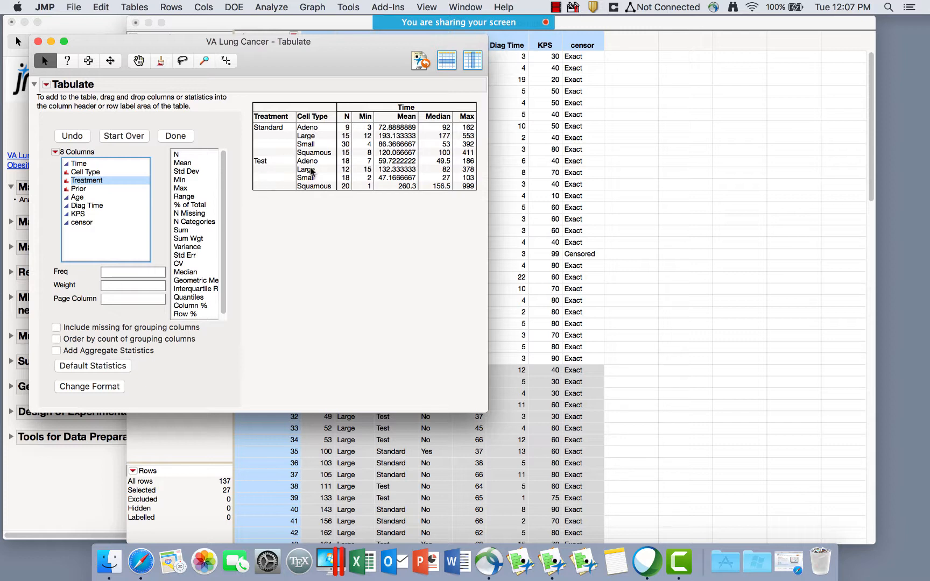
click(270, 118)
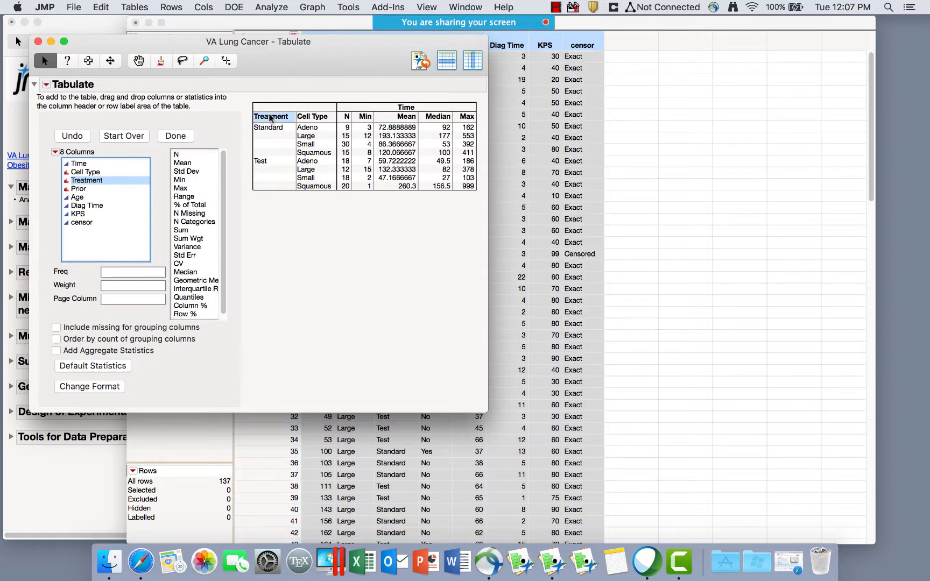
drag(270, 118, 333, 120)
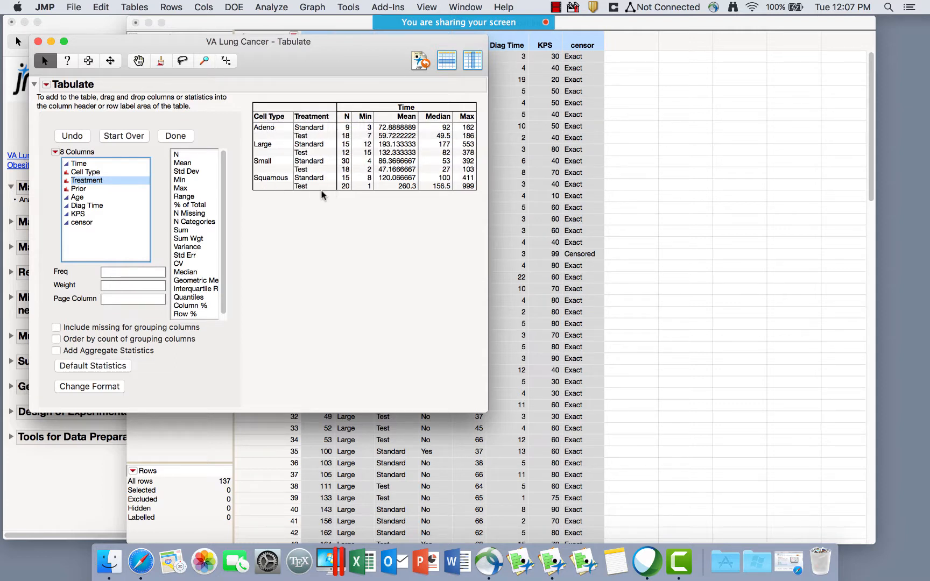
click(310, 120)
drag(309, 119, 255, 120)
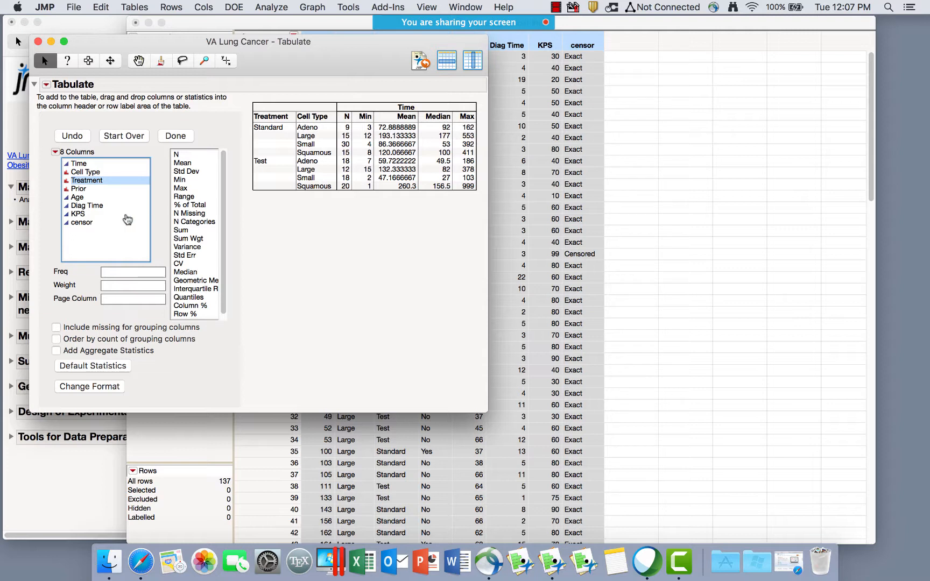
Nest the table under Prior as the outermost grouping and select Diag Time.
click(78, 191)
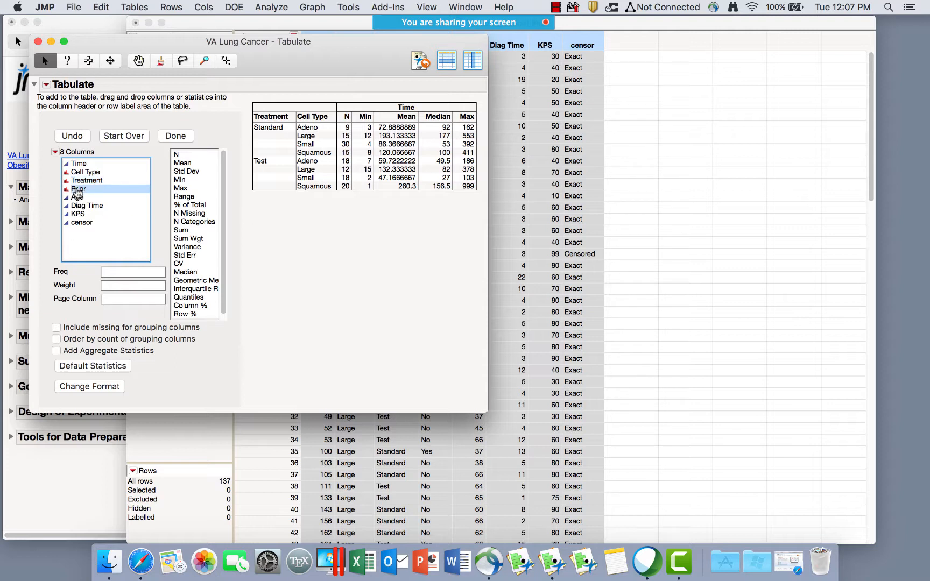
drag(78, 192, 254, 120)
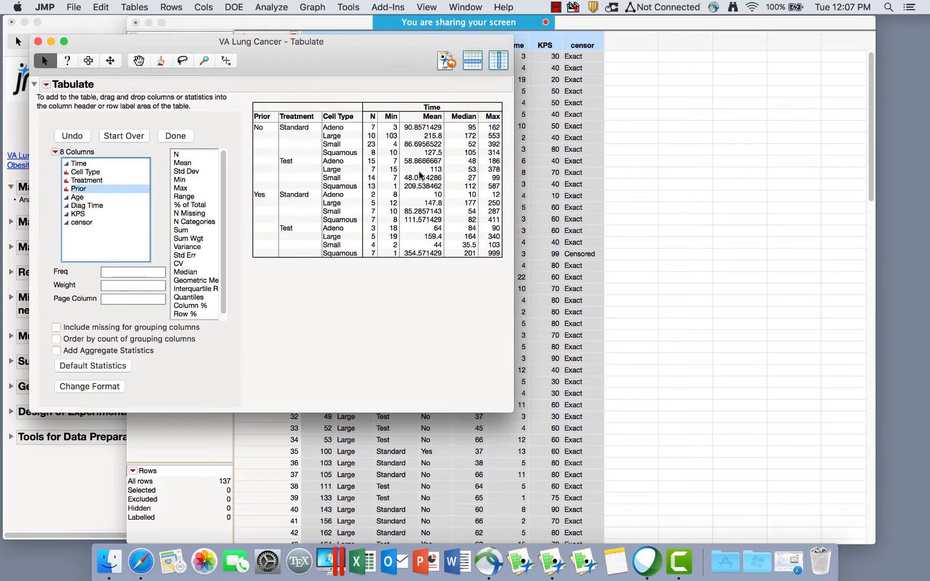
click(78, 197)
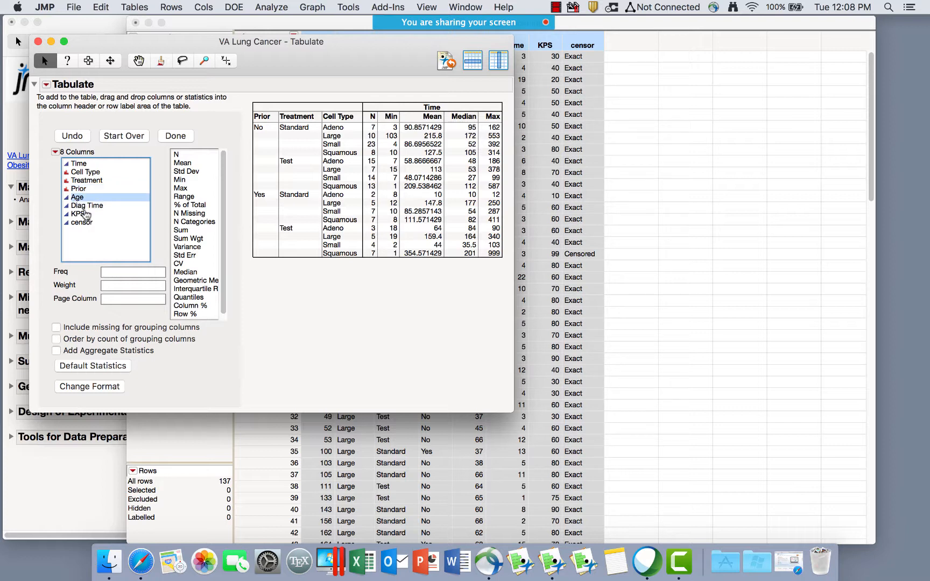
click(84, 215)
click(97, 209)
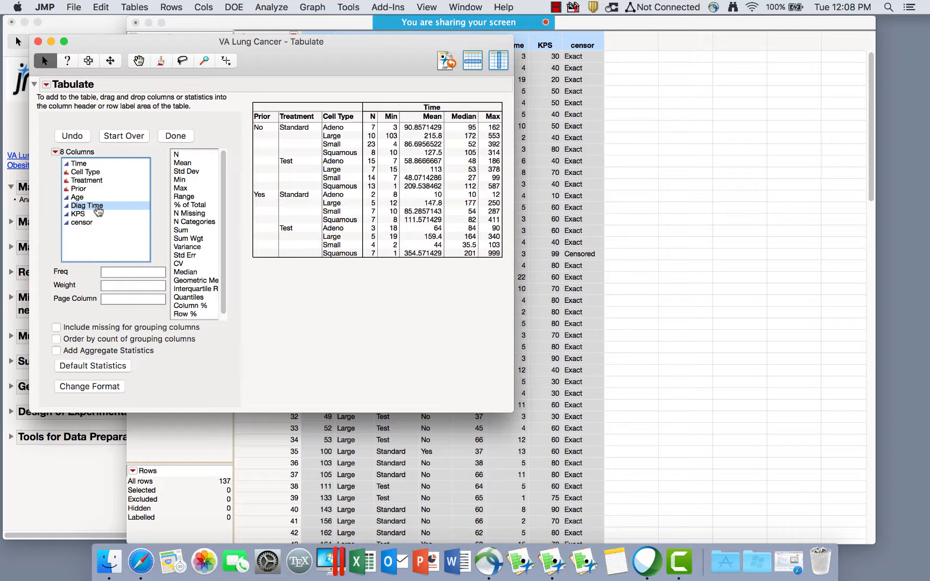
Add Diag Time's N, Min, Mean, Median and Max beside Time, then finish the table.
drag(98, 211, 380, 185)
drag(392, 184, 411, 180)
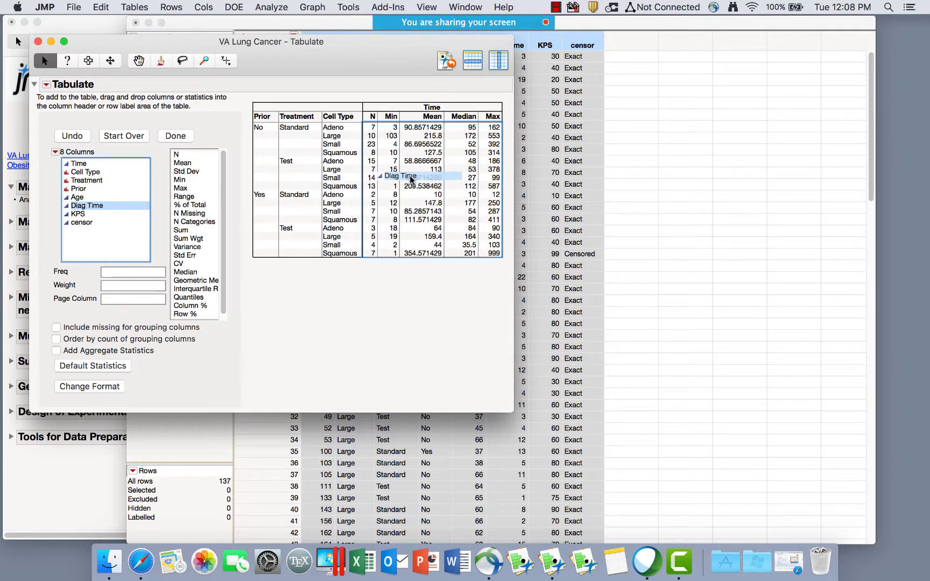
drag(412, 180, 412, 181)
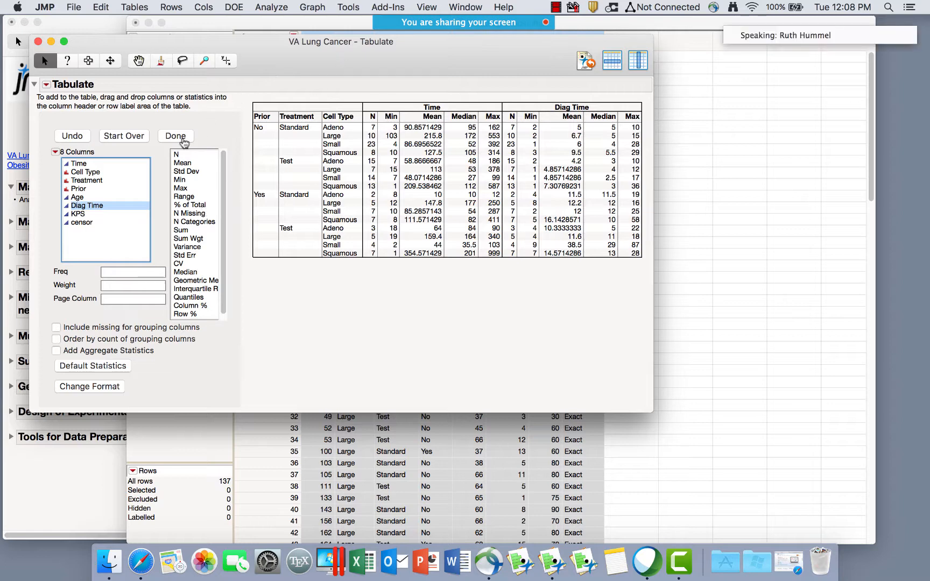
click(182, 139)
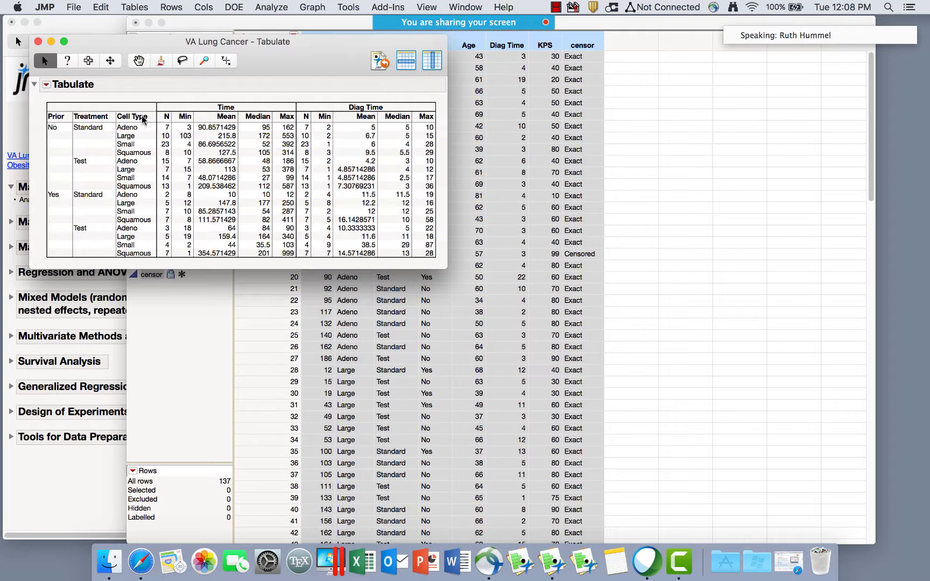
click(74, 7)
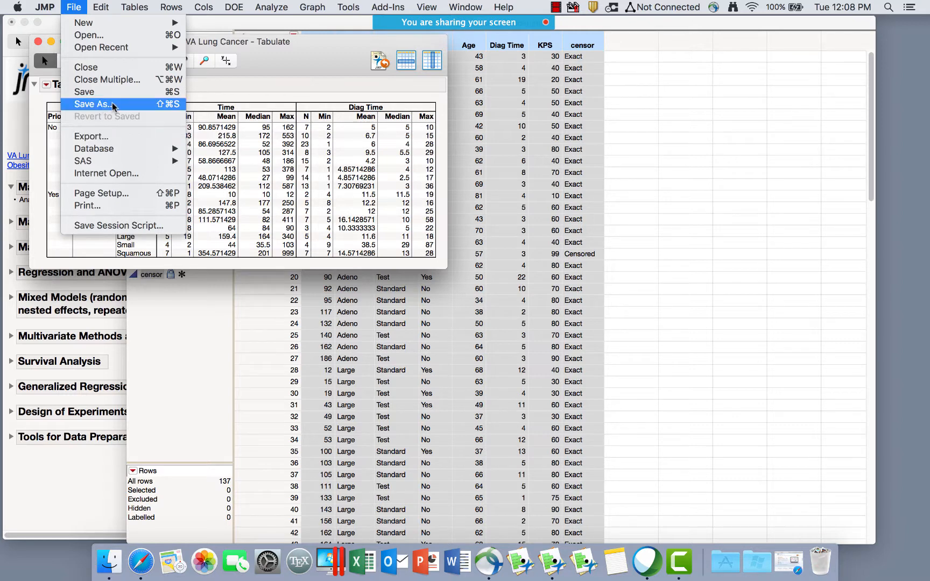
click(111, 138)
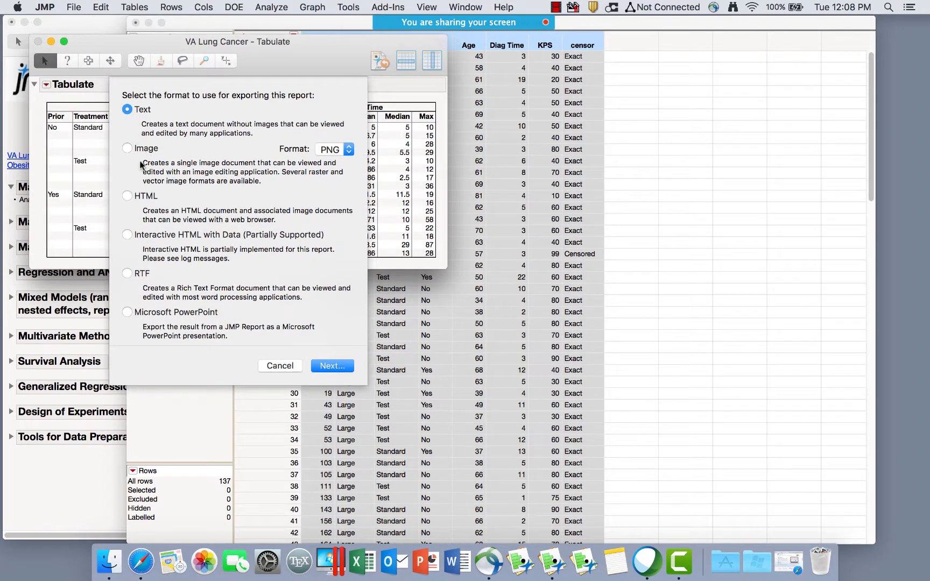
click(137, 152)
click(345, 152)
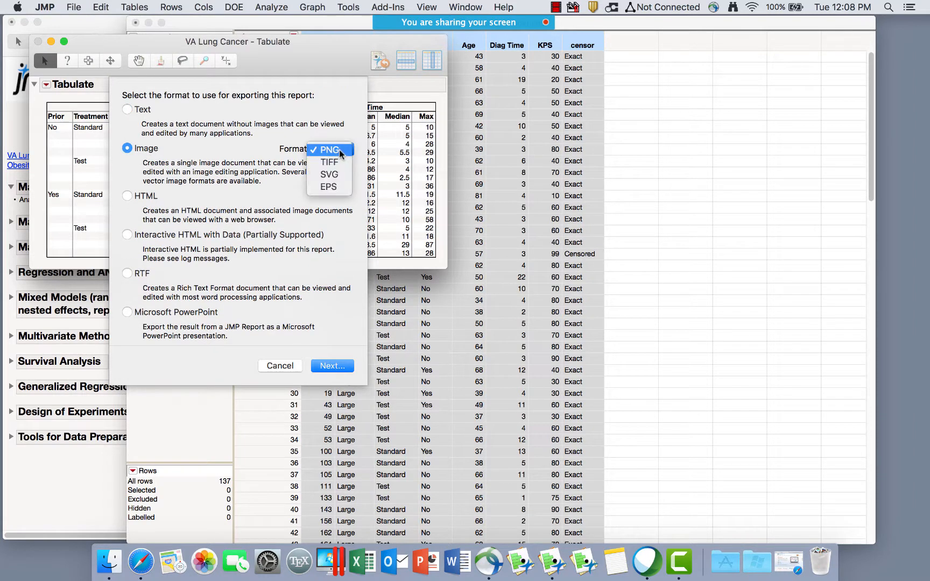
click(329, 150)
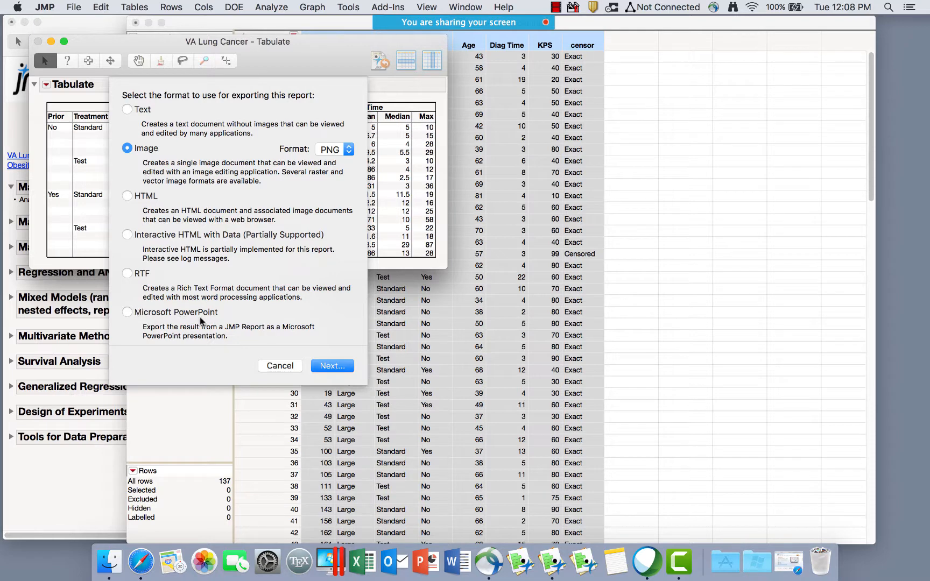
click(132, 112)
click(296, 367)
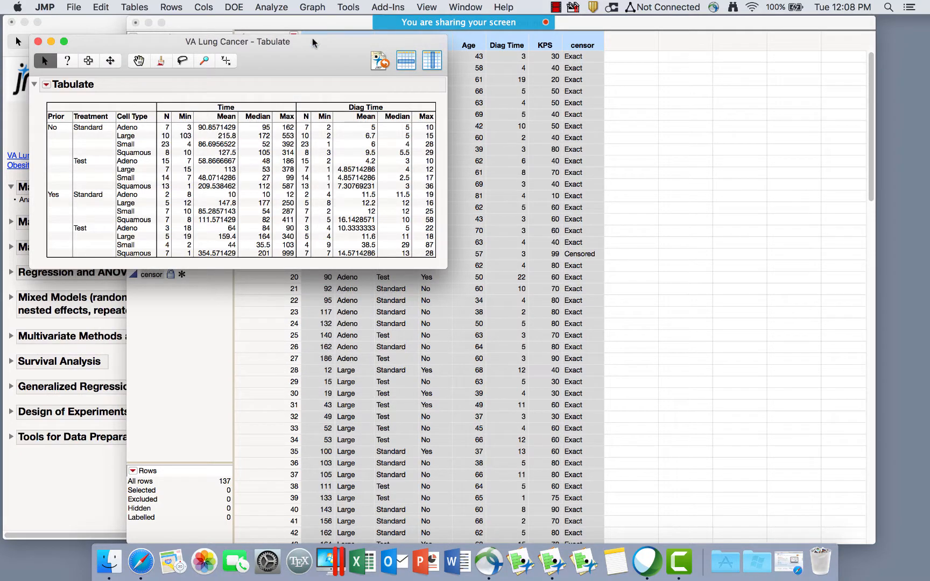
drag(315, 42, 396, 36)
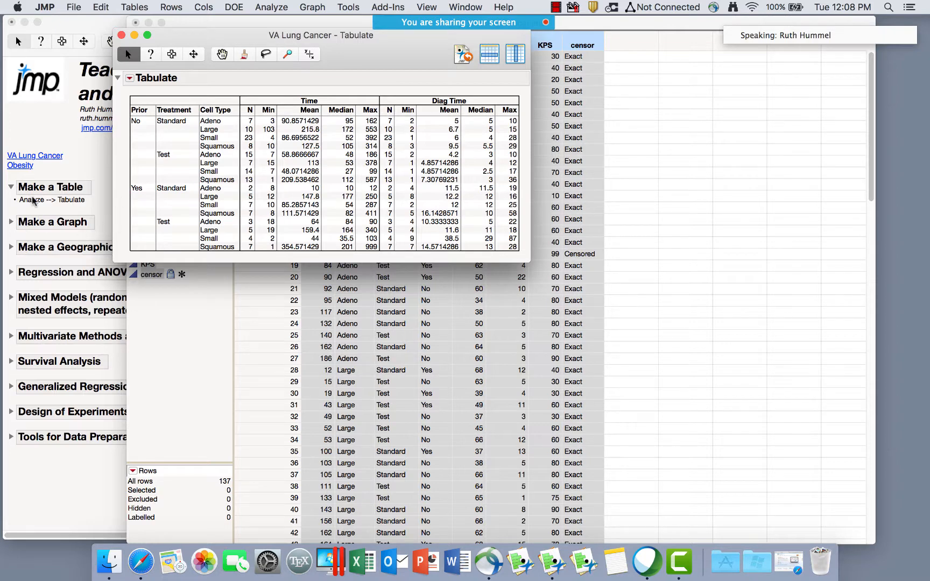
Expand the Make a Graph notes in the course journal.
click(11, 225)
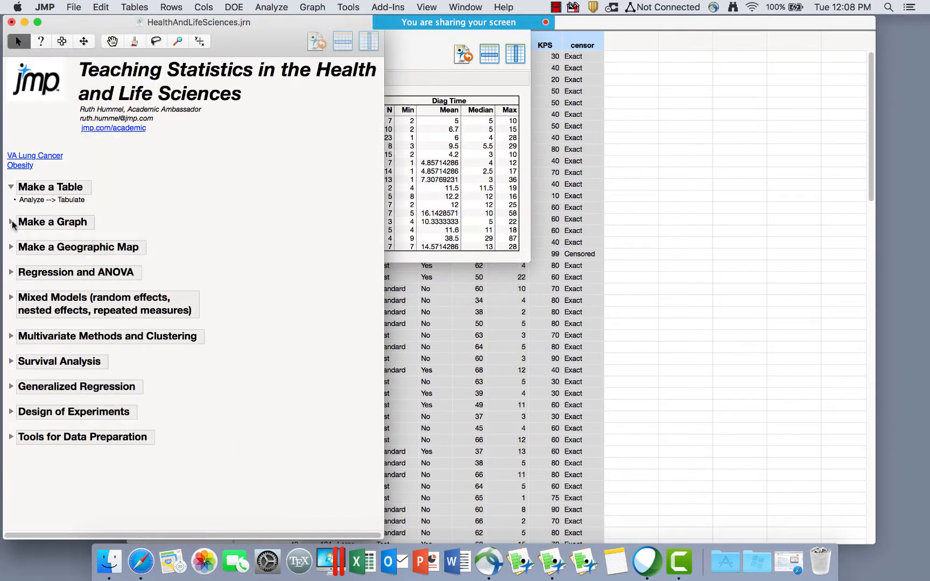
click(12, 225)
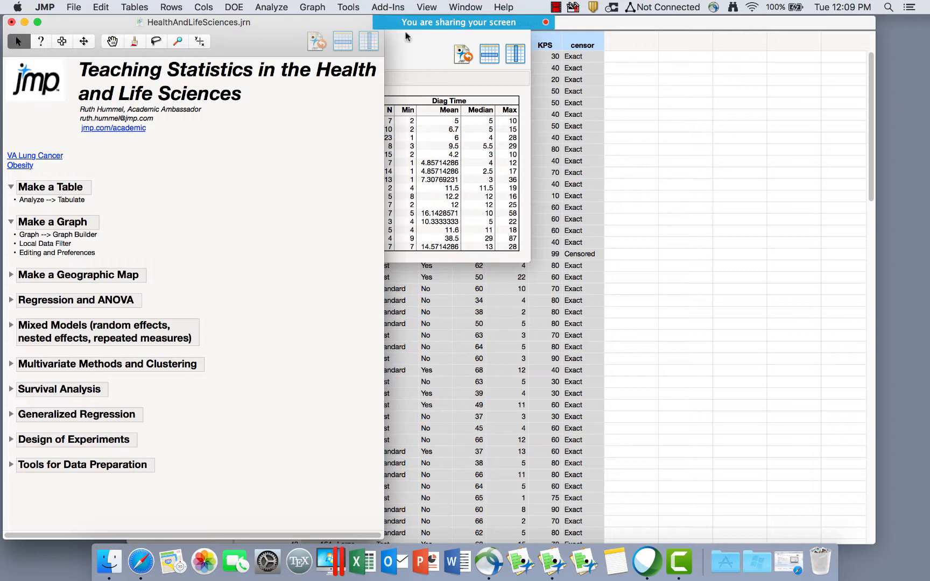
drag(407, 36, 327, 25)
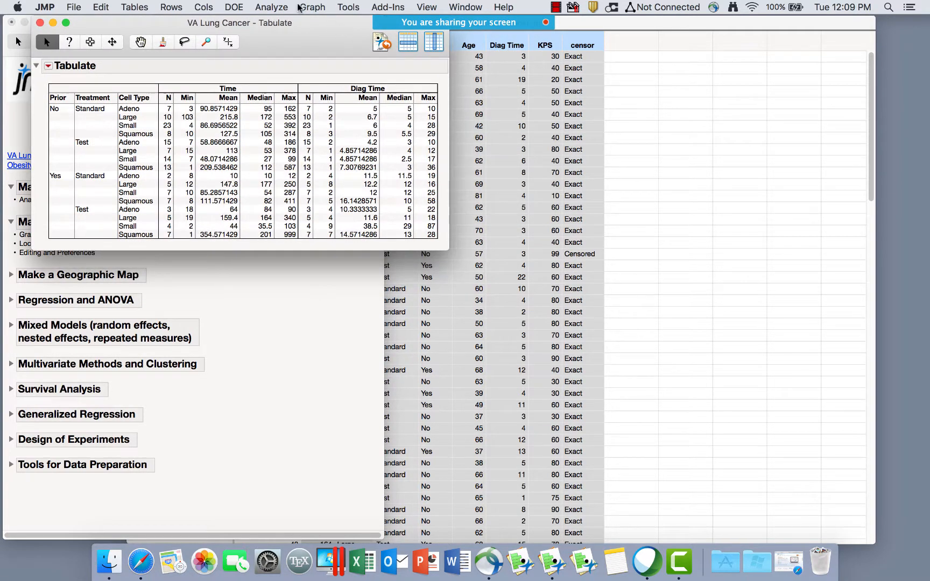
Open Graph Builder for the VA Lung Cancer data and select the Time column.
click(280, 8)
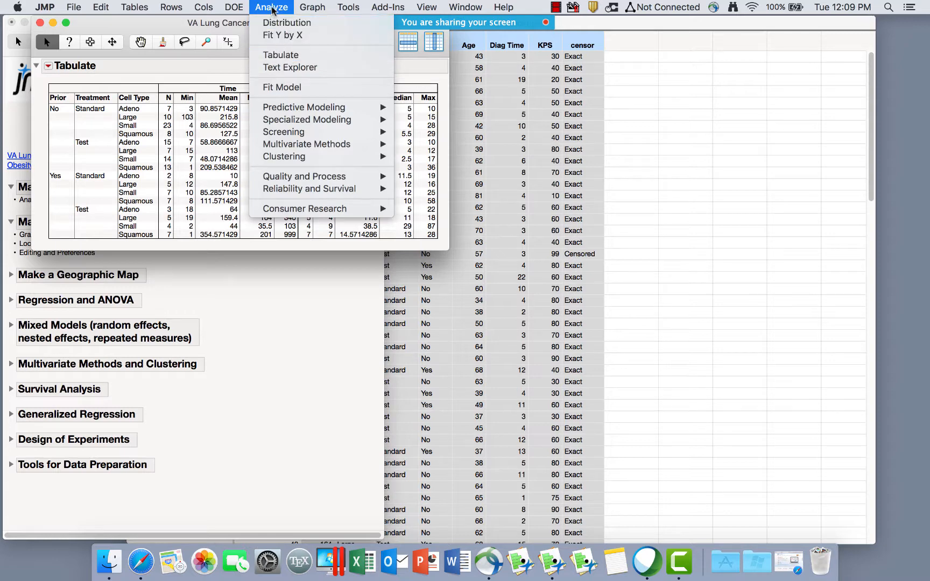
mouse_move(309, 8)
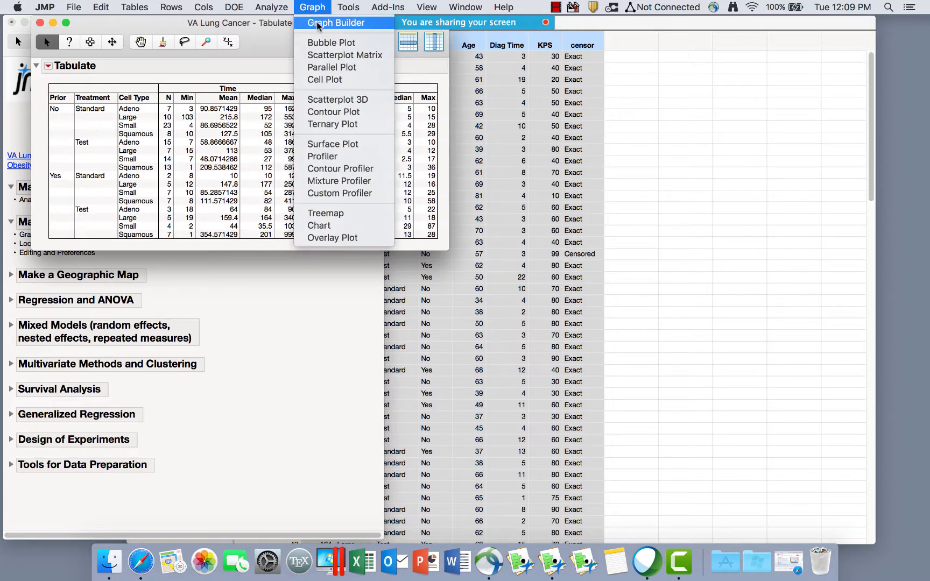
click(318, 23)
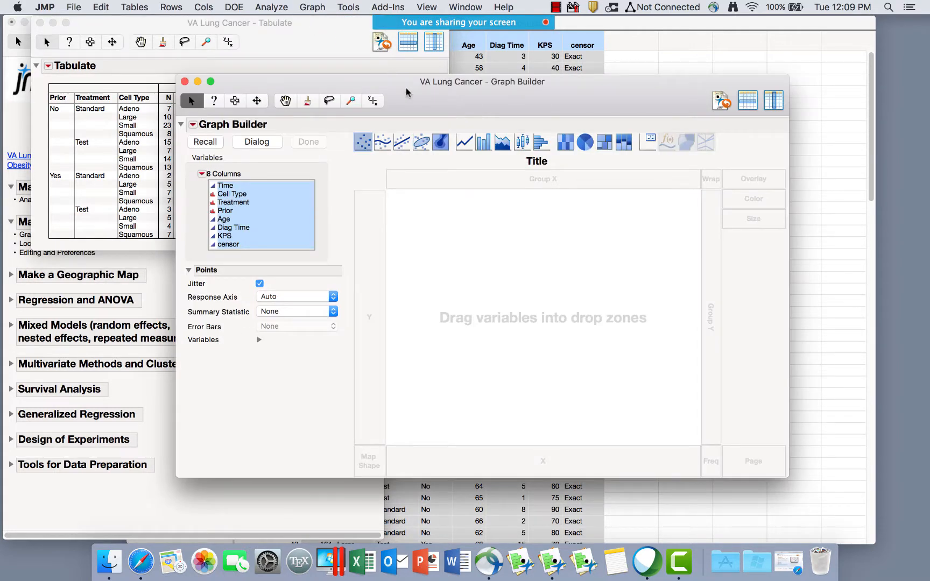
drag(411, 89, 445, 43)
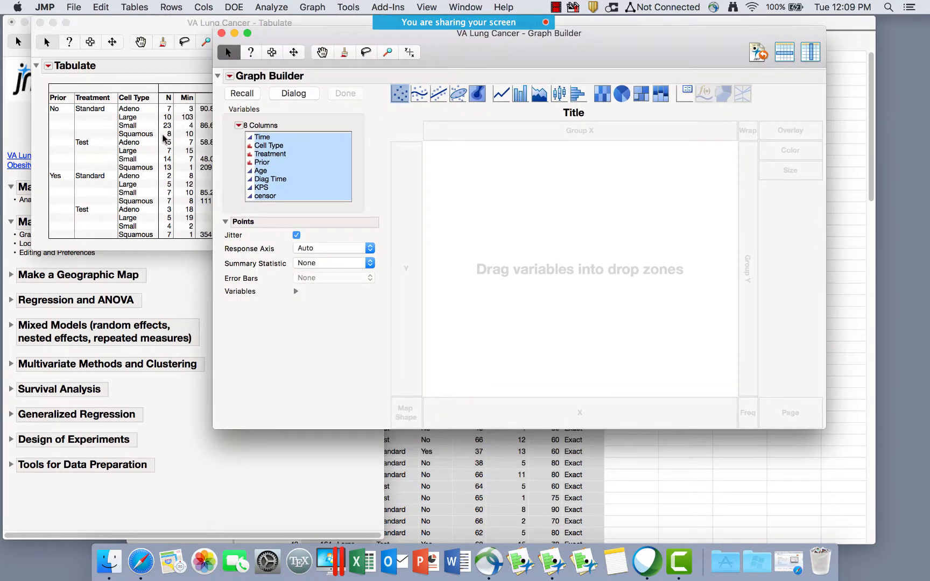
click(311, 171)
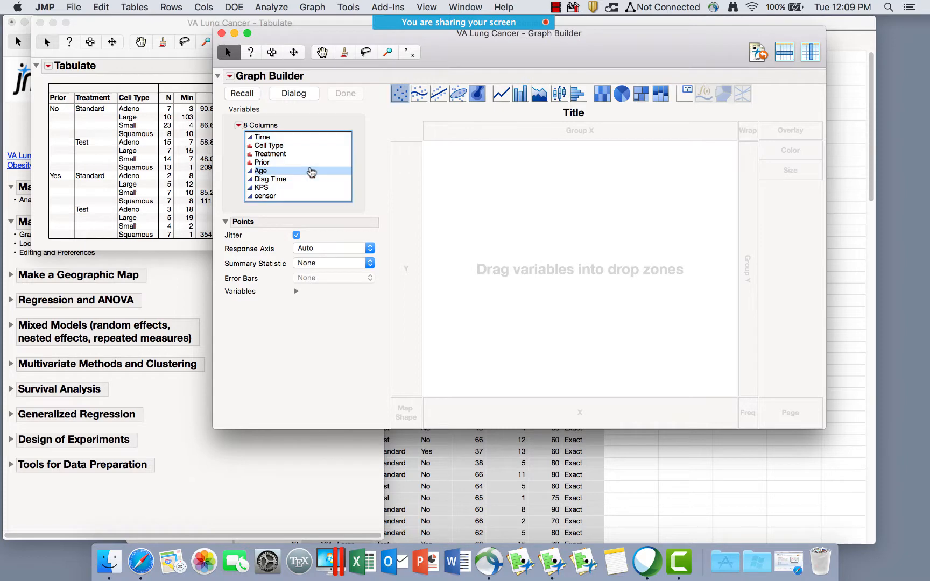
click(278, 138)
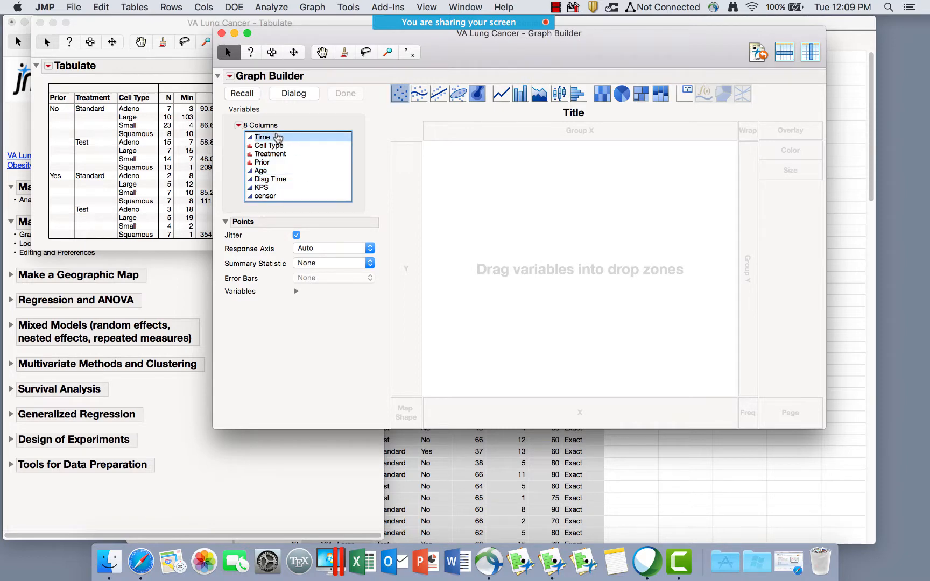
Place Time on the vertical axis of Graph Builder.
drag(278, 138, 397, 275)
mouse_move(275, 140)
mouse_down()
mouse_move(408, 208)
mouse_move(454, 171)
mouse_move(477, 254)
mouse_move(552, 416)
mouse_move(697, 350)
mouse_move(748, 273)
mouse_move(773, 135)
mouse_move(600, 195)
mouse_move(408, 204)
mouse_up()
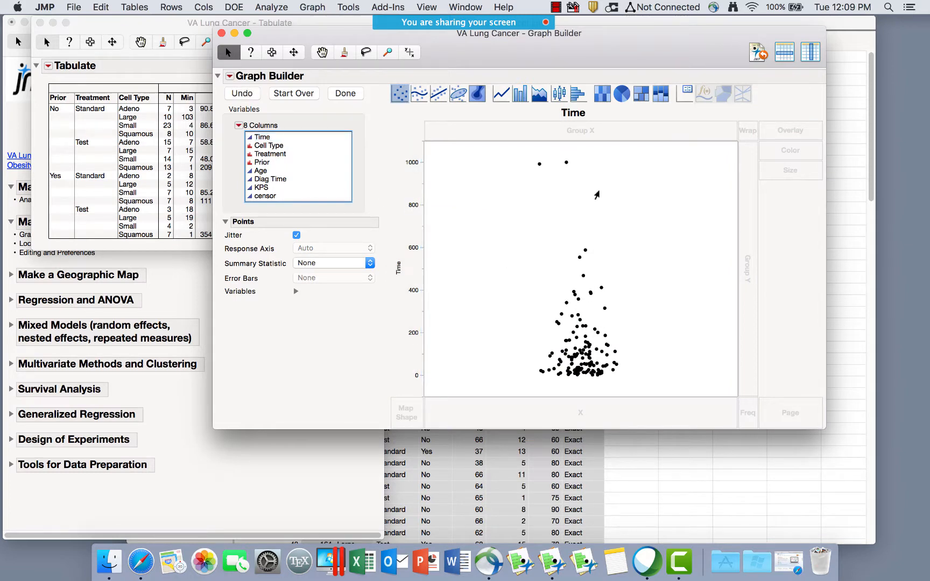
mouse_move(375, 87)
mouse_down()
mouse_move(382, 100)
mouse_move(716, 116)
mouse_move(526, 75)
mouse_move(392, 96)
mouse_up()
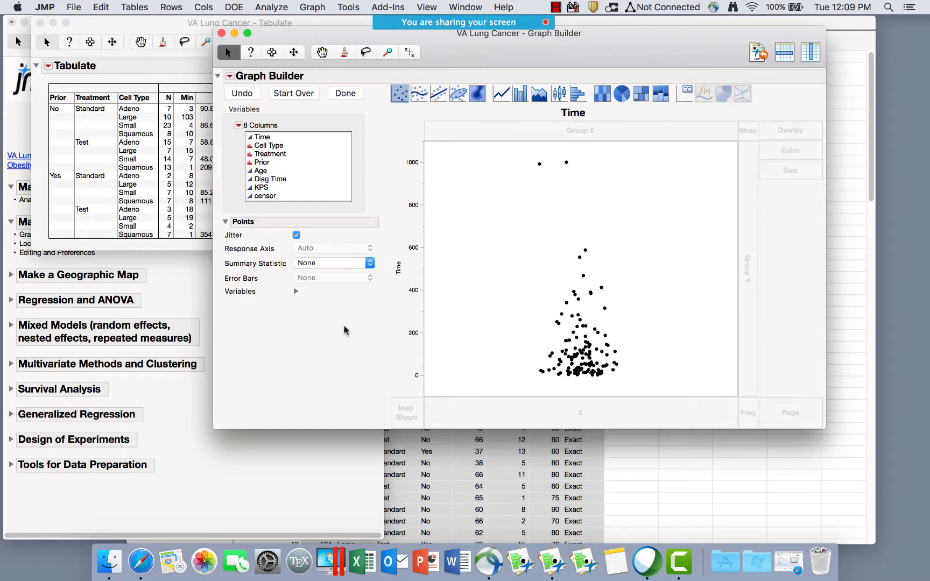
mouse_move(326, 325)
mouse_down()
mouse_move(342, 321)
mouse_move(381, 221)
mouse_move(291, 194)
mouse_move(211, 239)
mouse_move(310, 327)
mouse_move(347, 317)
mouse_up()
Keep jitter on, try the Mean summary, then set Summary Statistic to None.
click(296, 236)
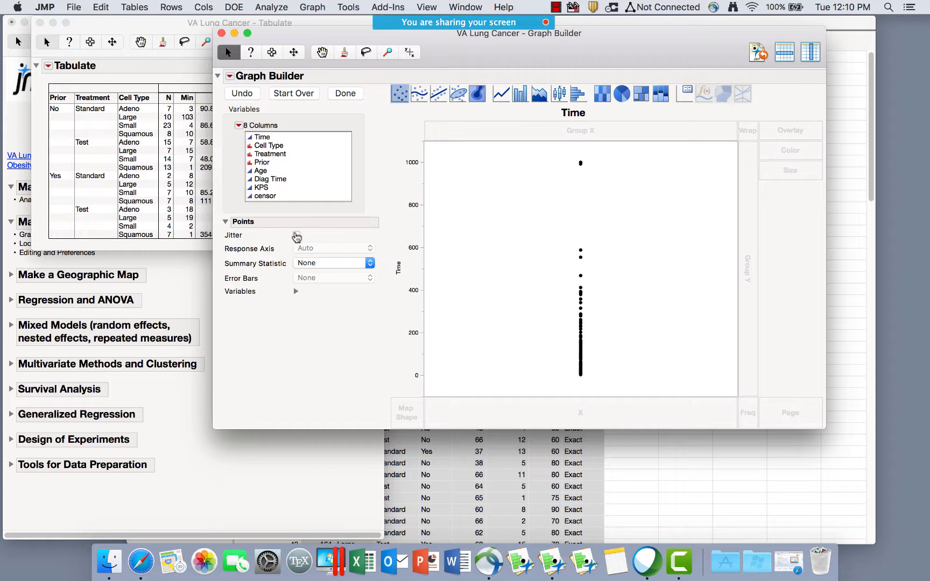
click(296, 235)
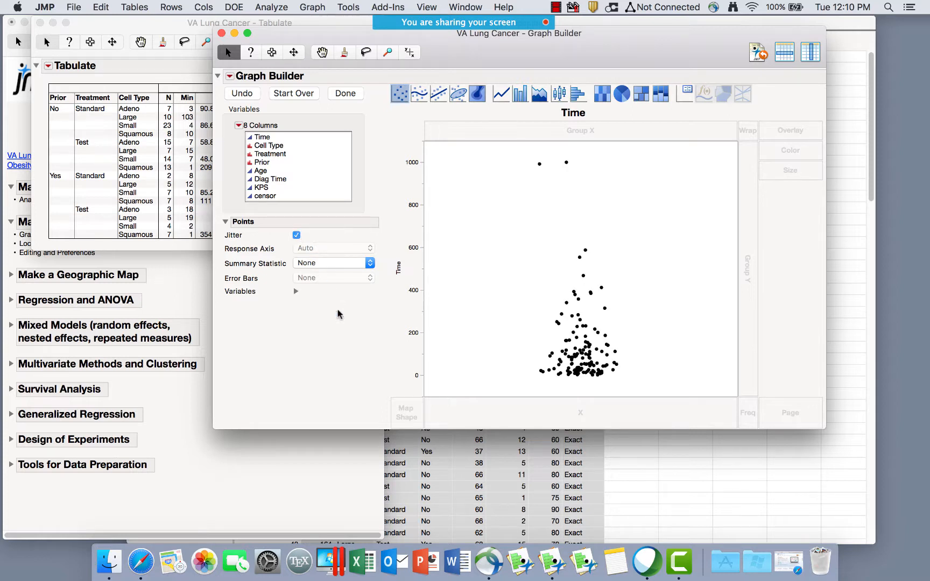
click(317, 266)
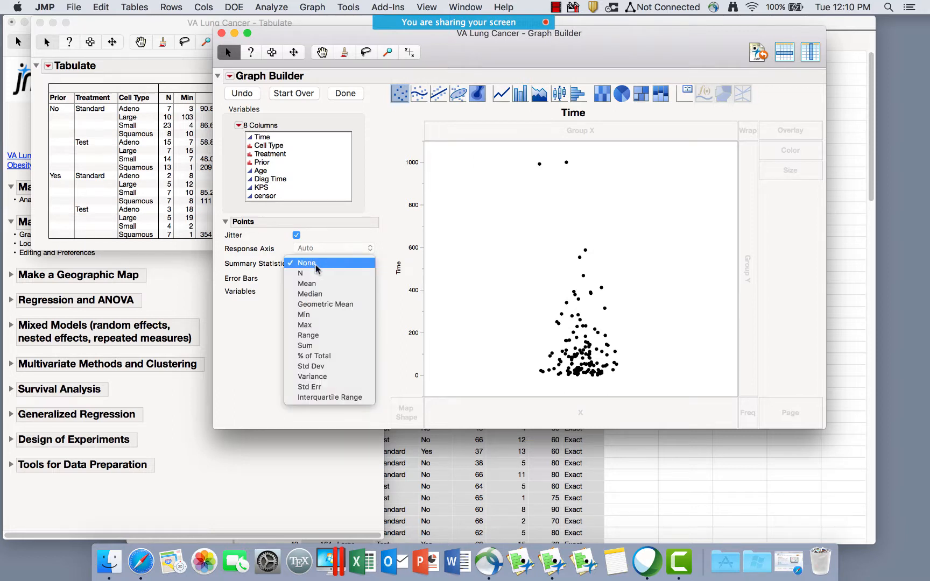
click(317, 284)
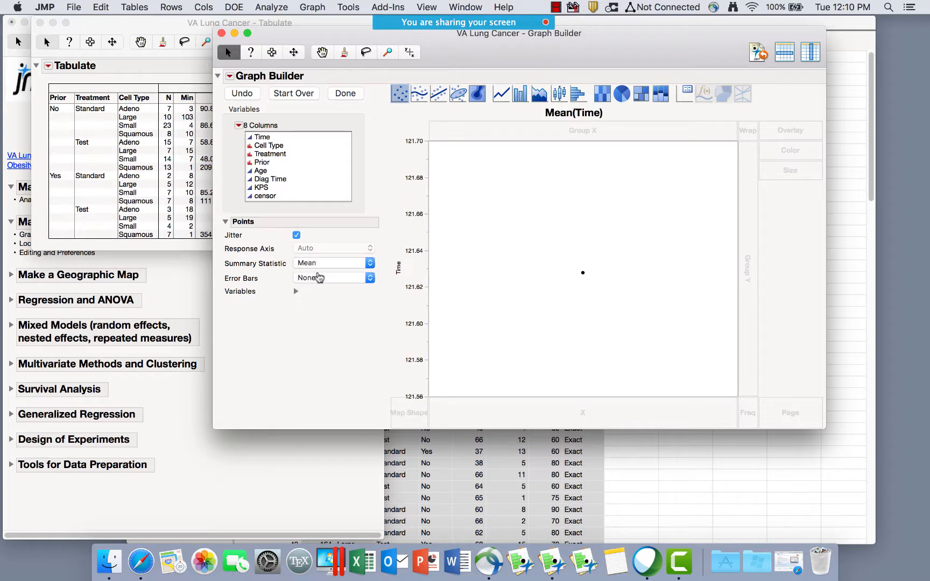
click(319, 264)
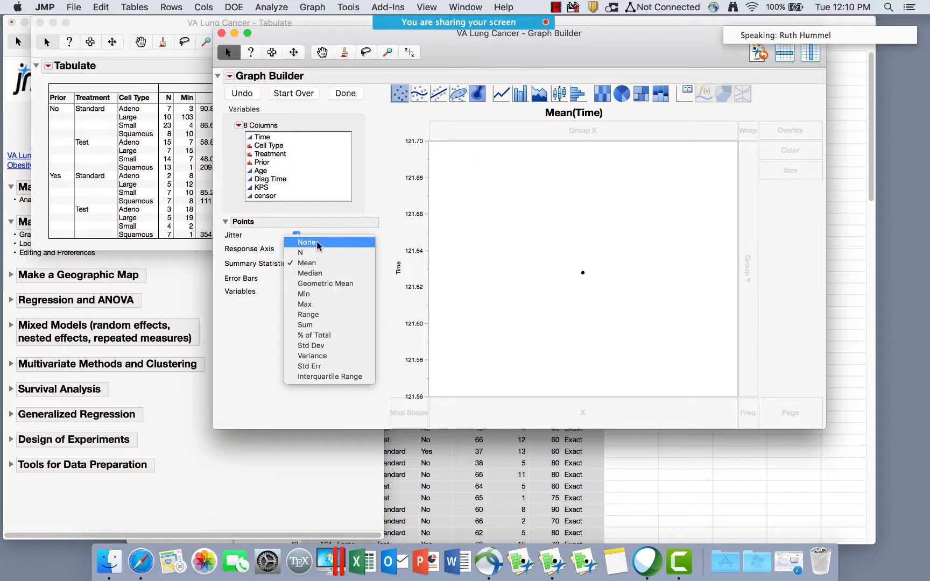
click(312, 243)
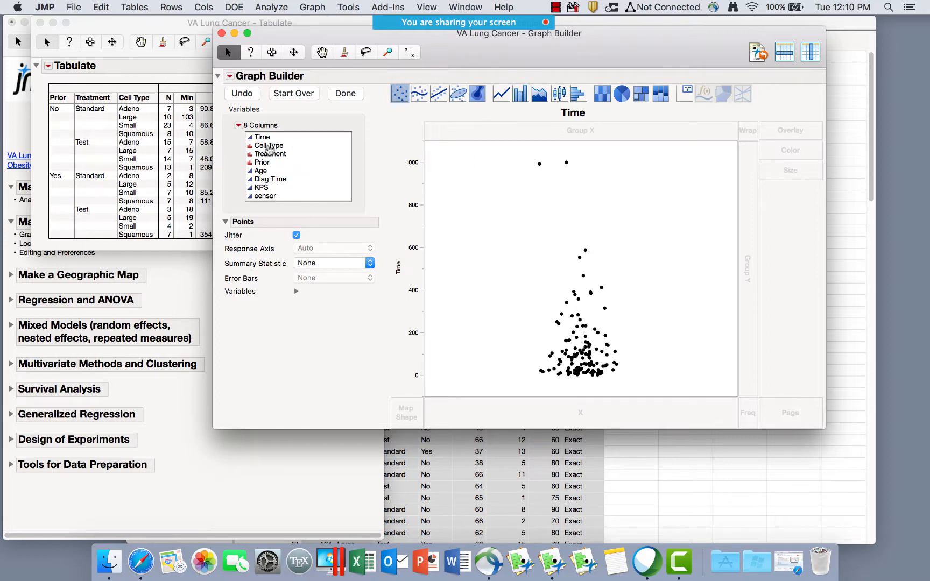
click(268, 146)
Plot Time against Cell Type, pin the Large point's 553 label, and bring the data table forward.
drag(269, 150, 575, 416)
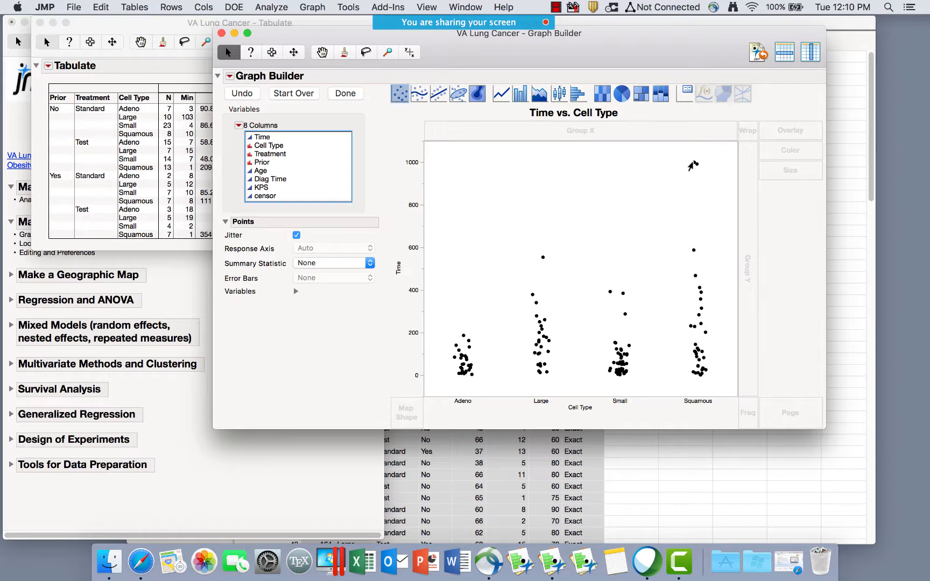
mouse_move(692, 167)
mouse_move(543, 258)
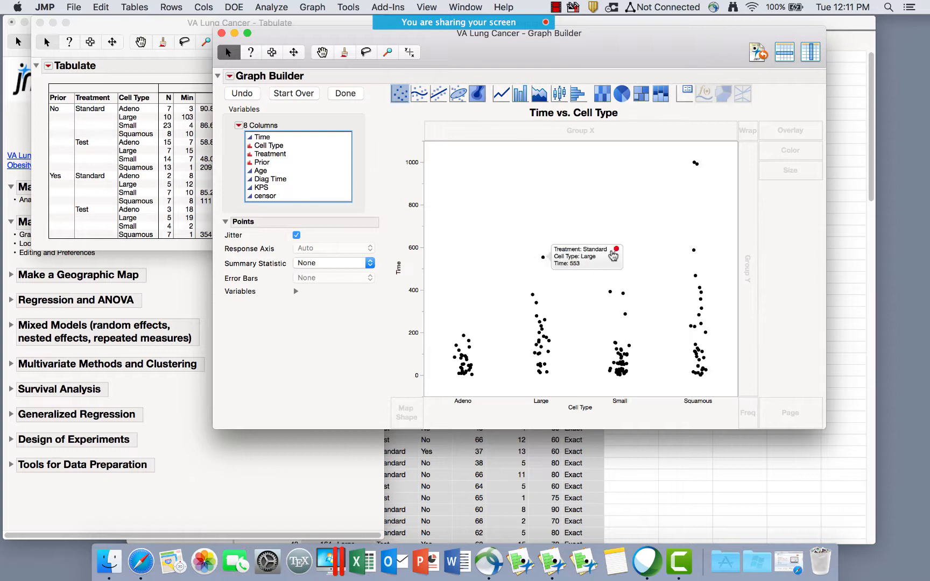
click(614, 255)
mouse_move(562, 257)
drag(594, 37, 540, 75)
click(655, 25)
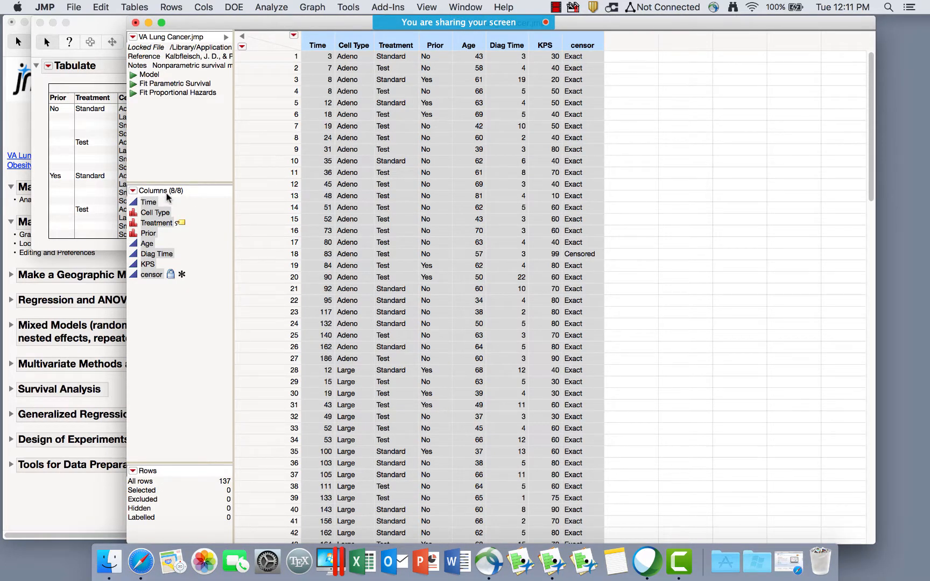
Make Treatment and Cell Type label columns in the VA Lung Cancer table.
click(182, 223)
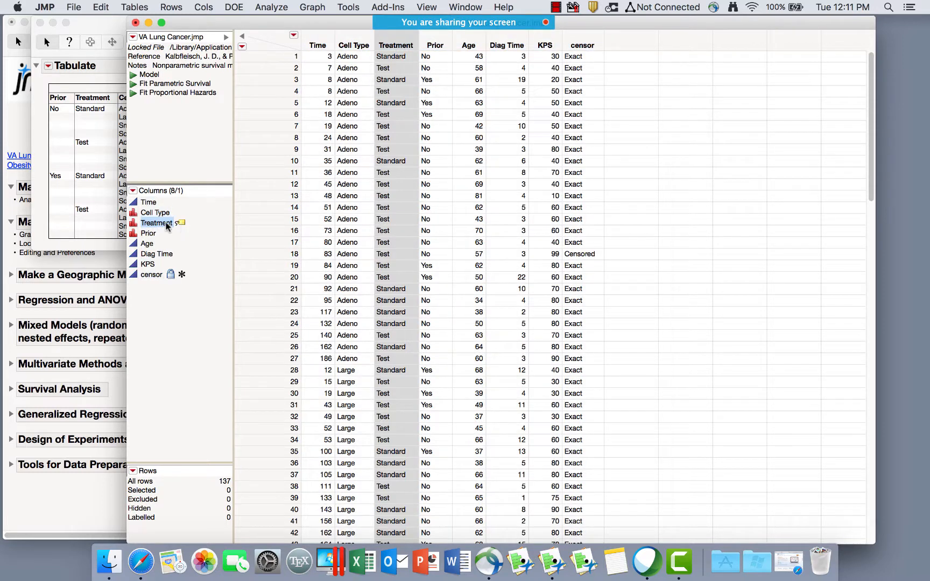
right_click(148, 226)
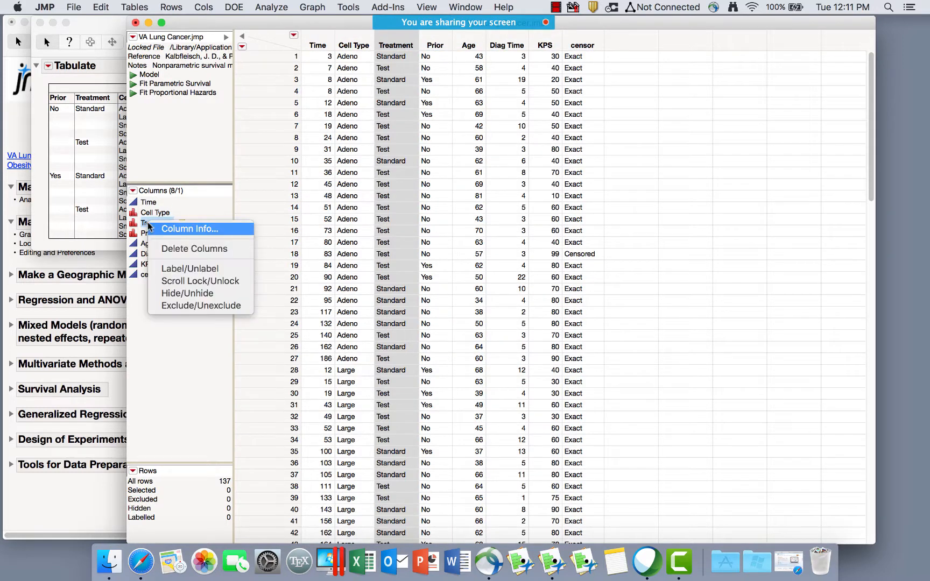
click(192, 269)
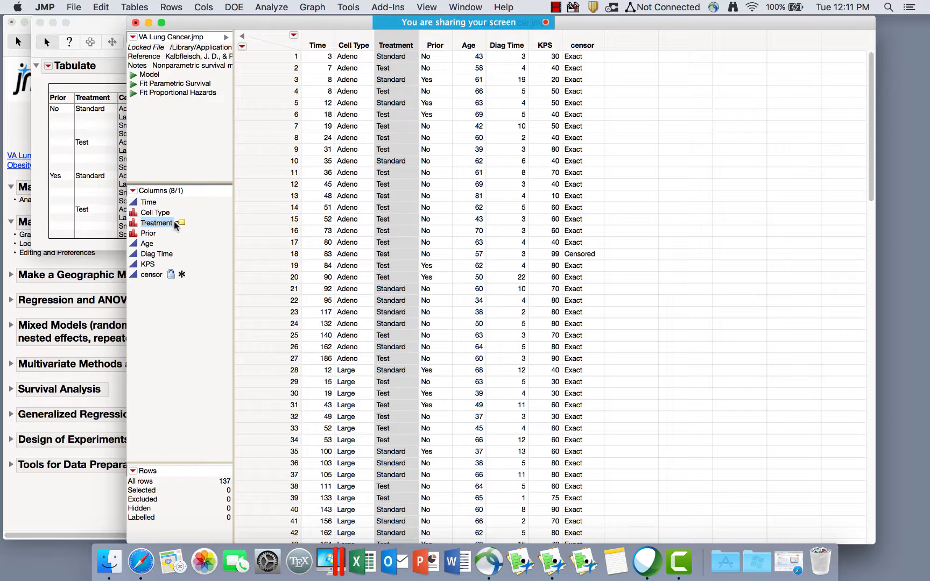
click(160, 203)
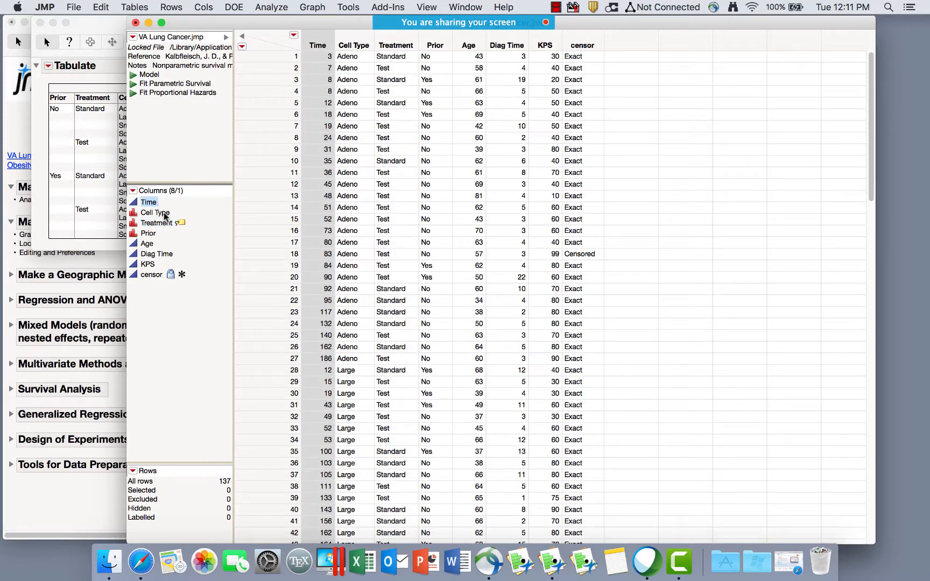
click(161, 214)
right_click(164, 213)
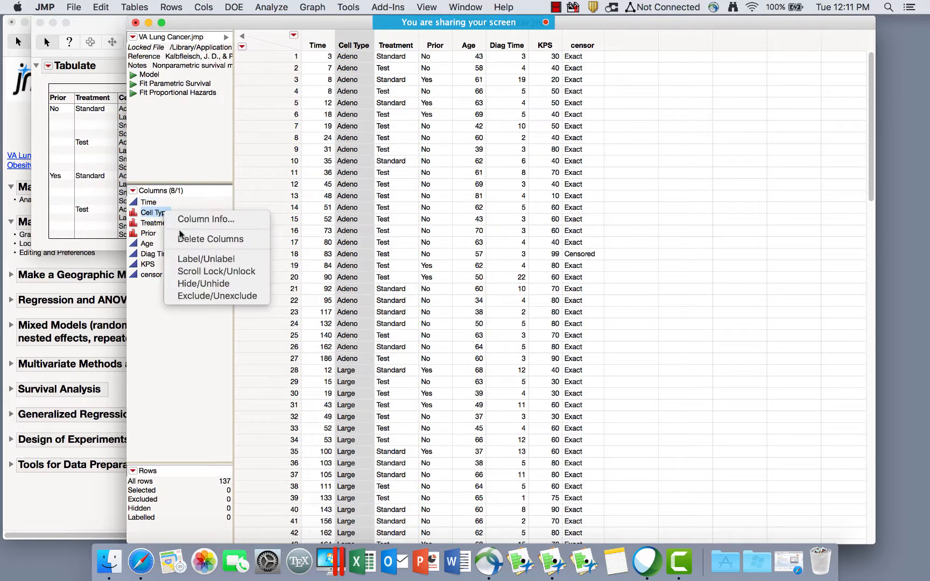
click(220, 260)
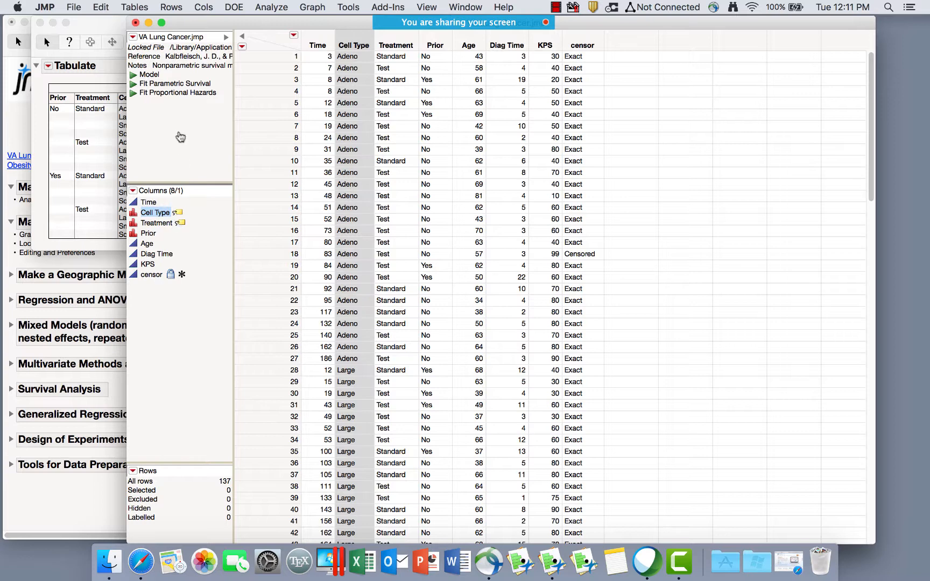
drag(223, 25, 223, 164)
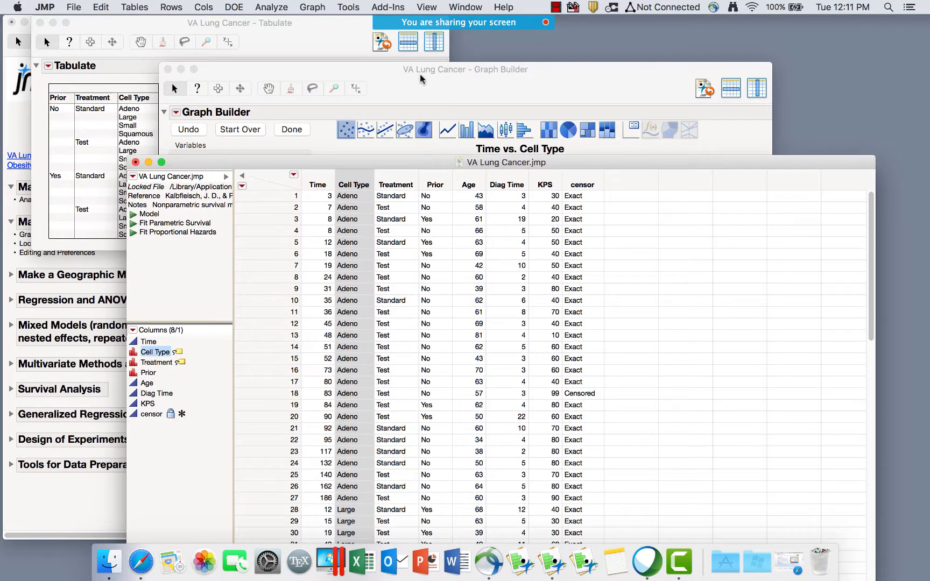
Overlay a line of mean Time per Cell Type on the jittered points.
click(421, 80)
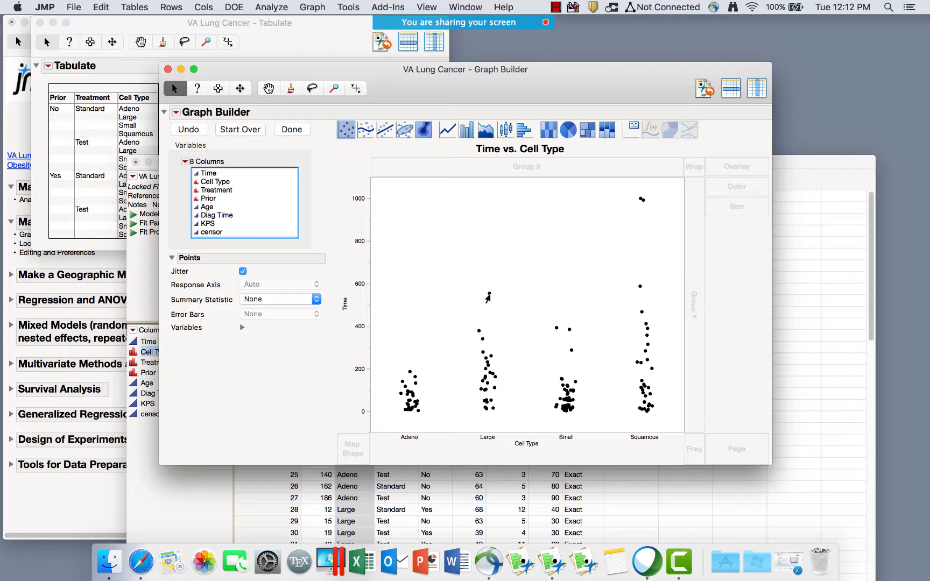
mouse_move(487, 296)
drag(448, 132, 473, 308)
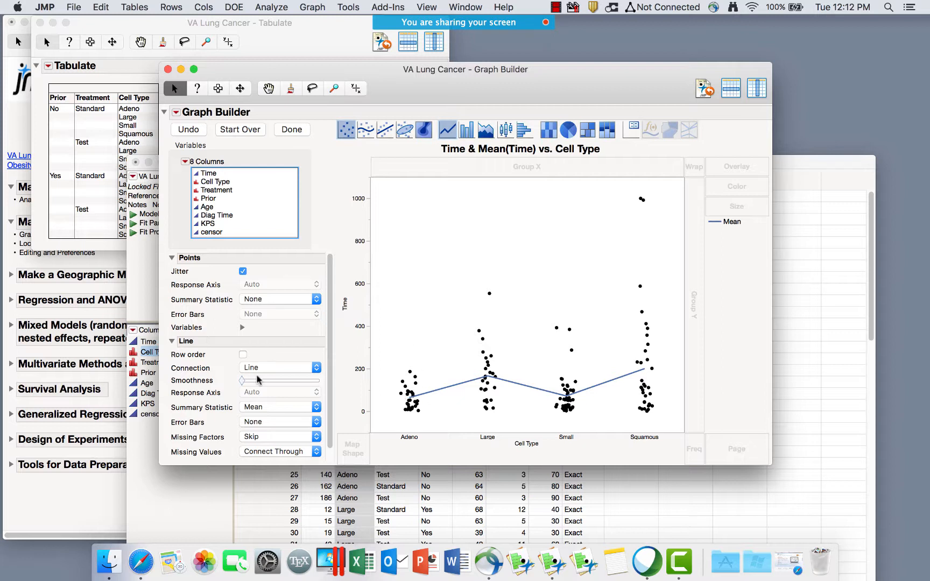
mouse_move(218, 337)
mouse_down()
mouse_move(191, 345)
mouse_move(188, 430)
mouse_move(340, 383)
mouse_move(208, 332)
mouse_up()
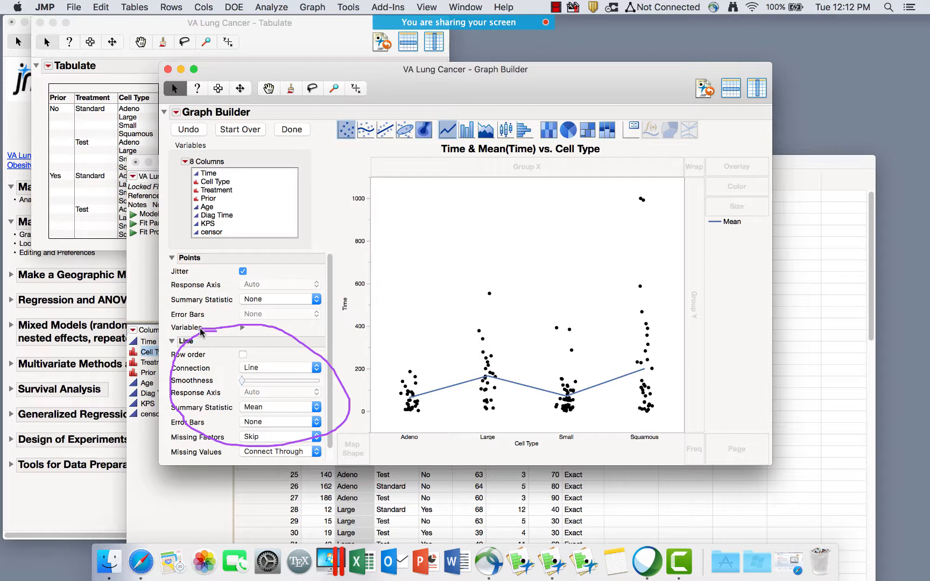
key(Escape)
mouse_move(292, 259)
mouse_down()
mouse_move(193, 253)
mouse_move(397, 289)
mouse_move(250, 256)
mouse_up()
key(Escape)
mouse_move(269, 341)
mouse_down()
mouse_move(168, 332)
mouse_move(325, 409)
mouse_move(249, 322)
mouse_up()
key(Escape)
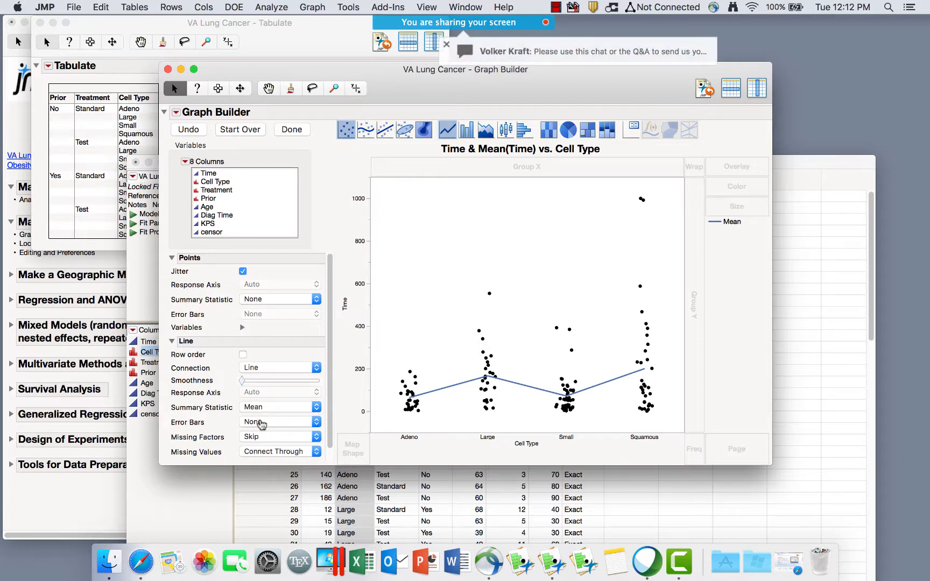
Compare standard error, standard deviation, confidence interval and range error bars, settling on Standard Error.
click(261, 423)
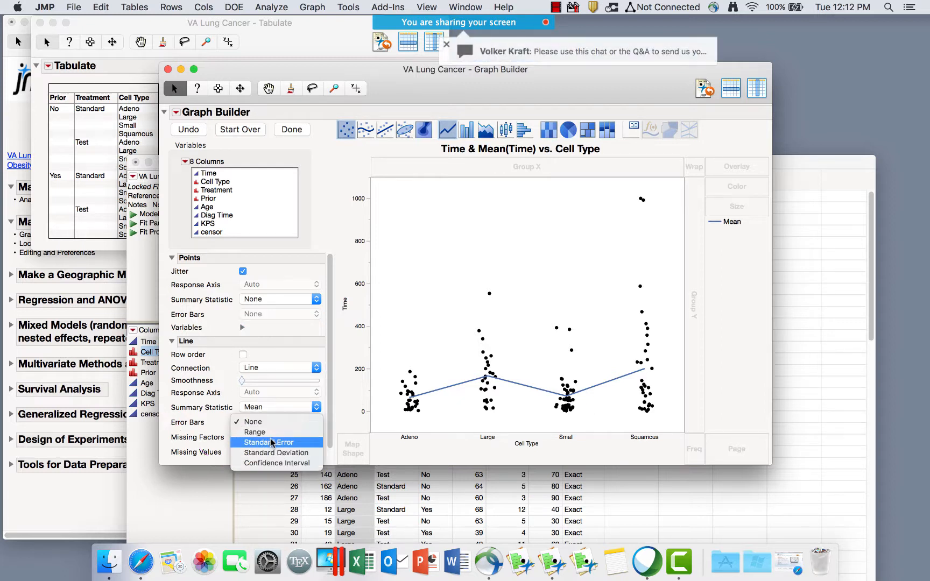
click(271, 443)
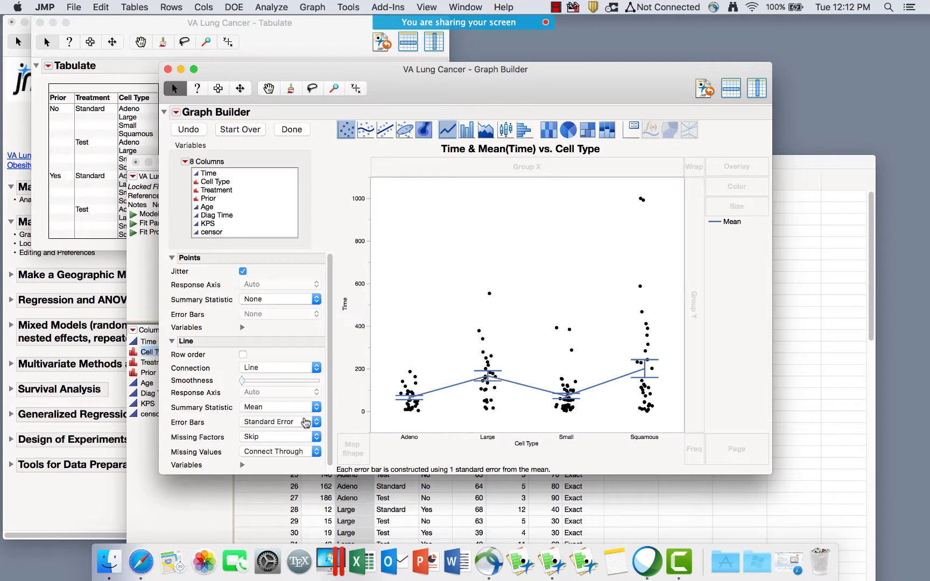
click(305, 422)
click(298, 432)
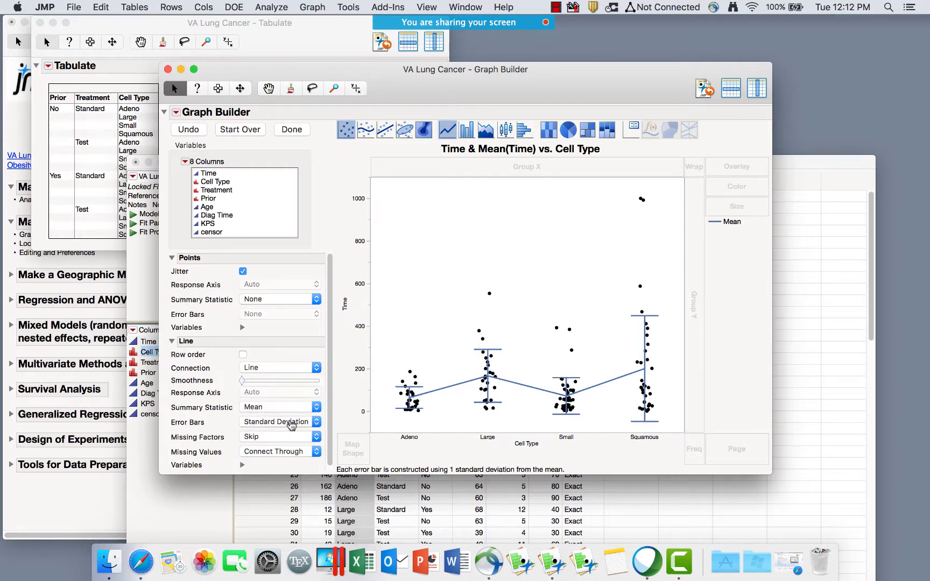
click(292, 424)
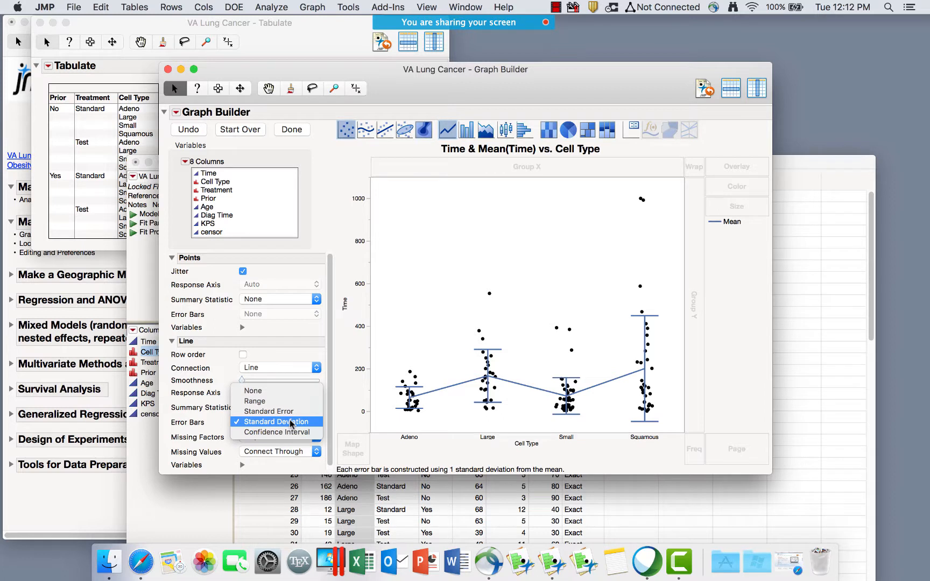
click(291, 432)
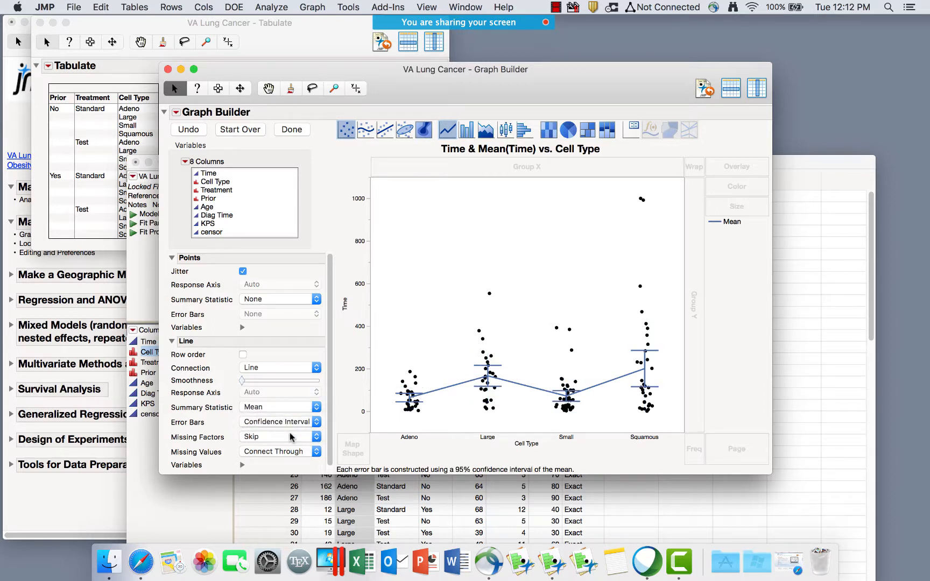
click(291, 424)
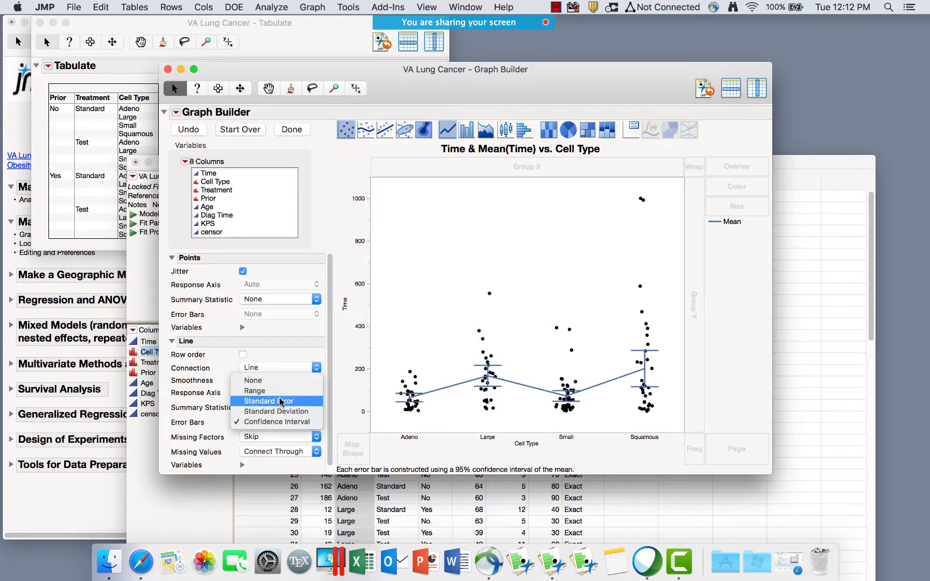
click(265, 394)
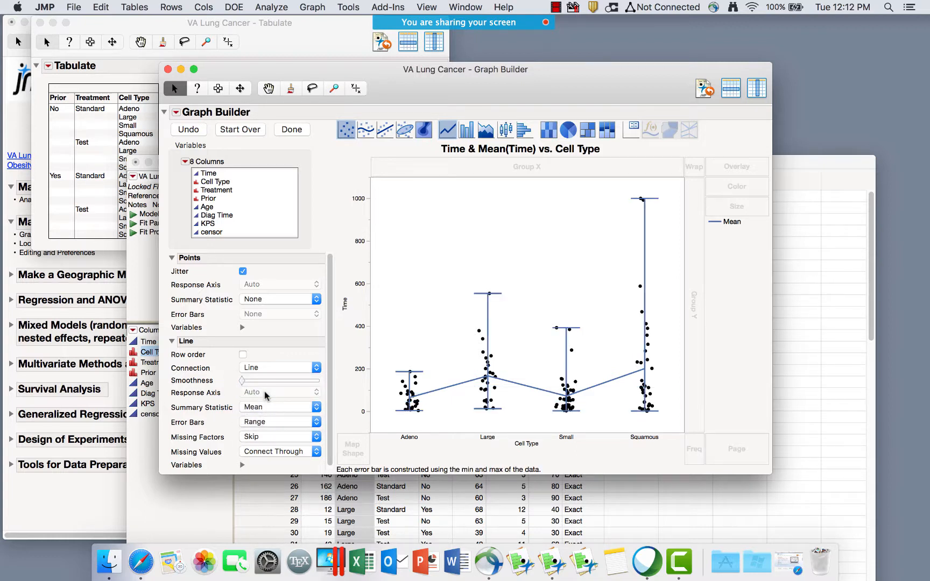
click(270, 423)
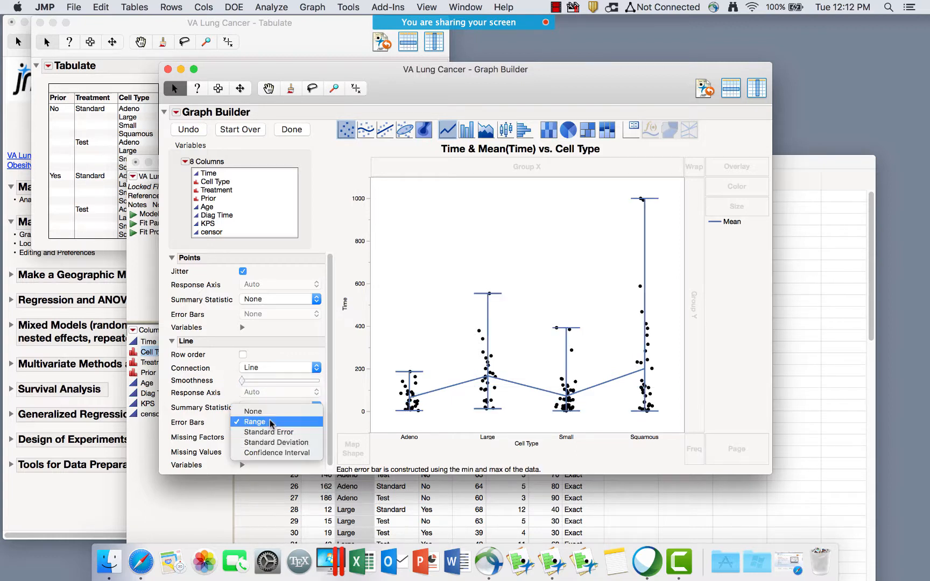
click(275, 432)
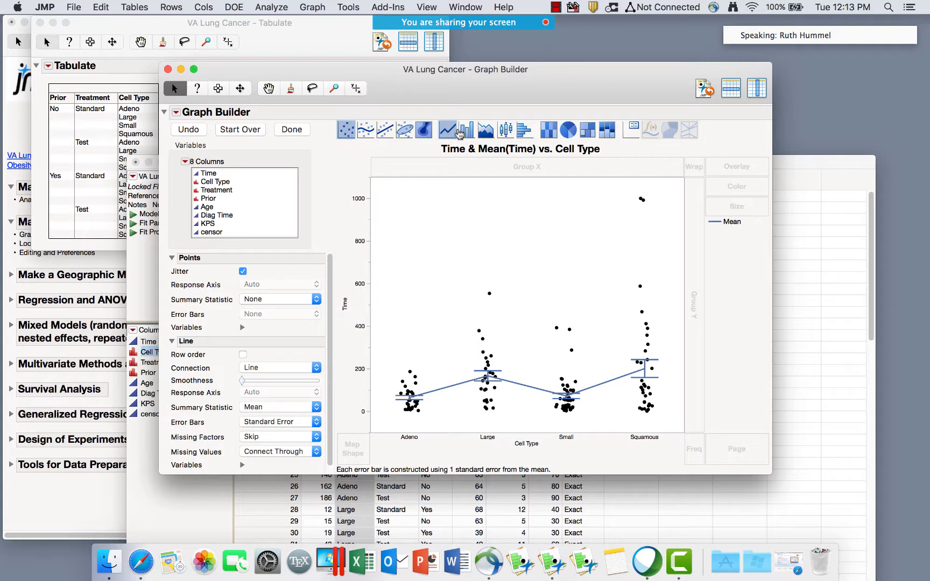
Try mean Time bars with standard-error bars, then swap them for box plots.
click(448, 133)
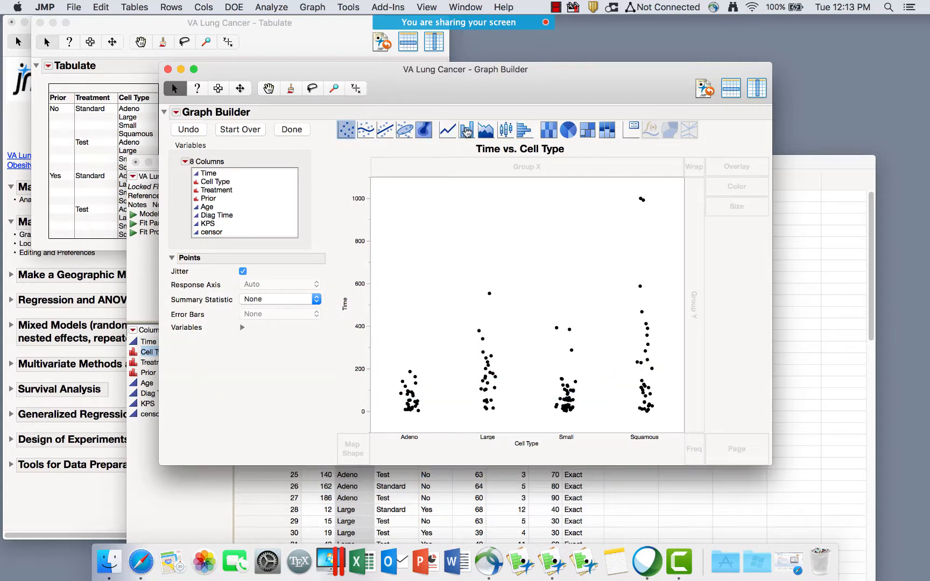
drag(467, 130, 491, 287)
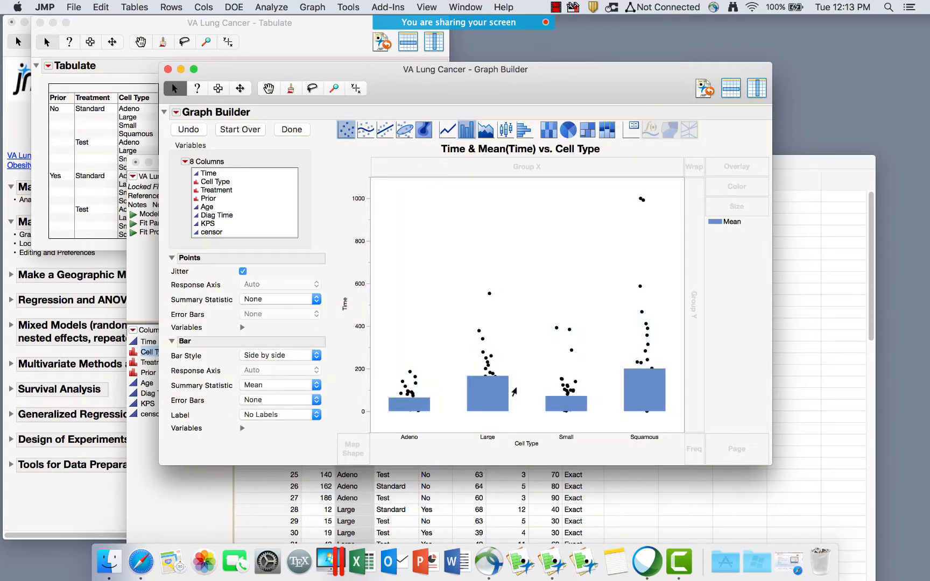
click(265, 400)
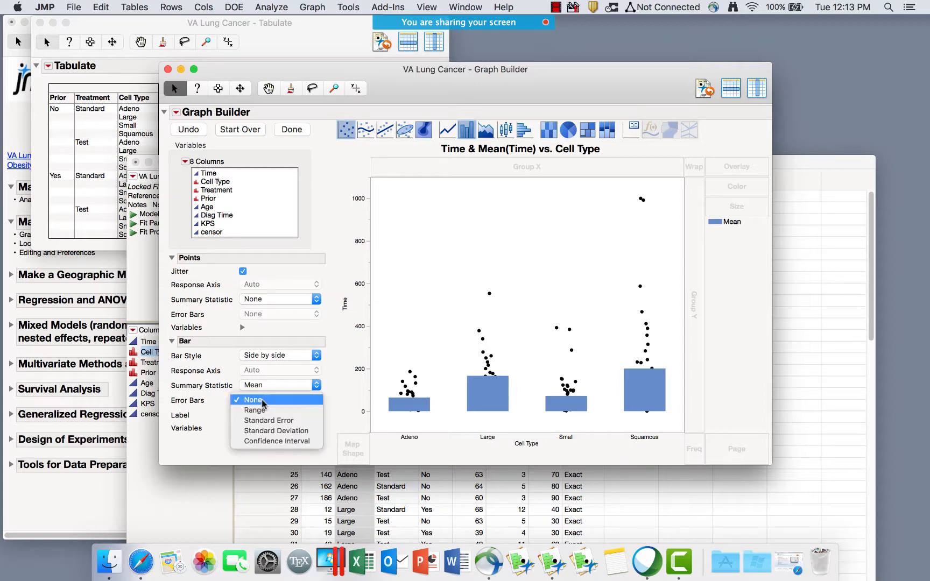
click(268, 424)
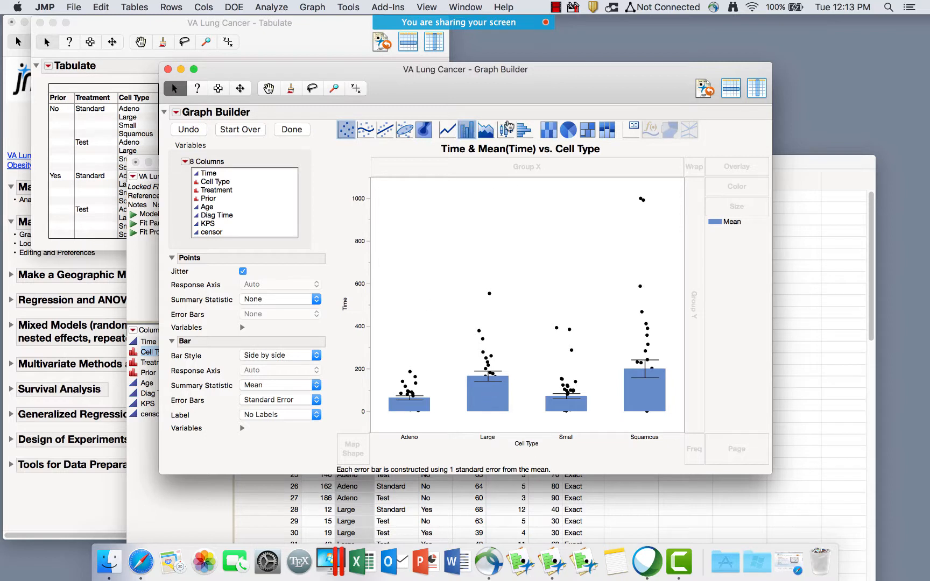
click(505, 129)
click(467, 130)
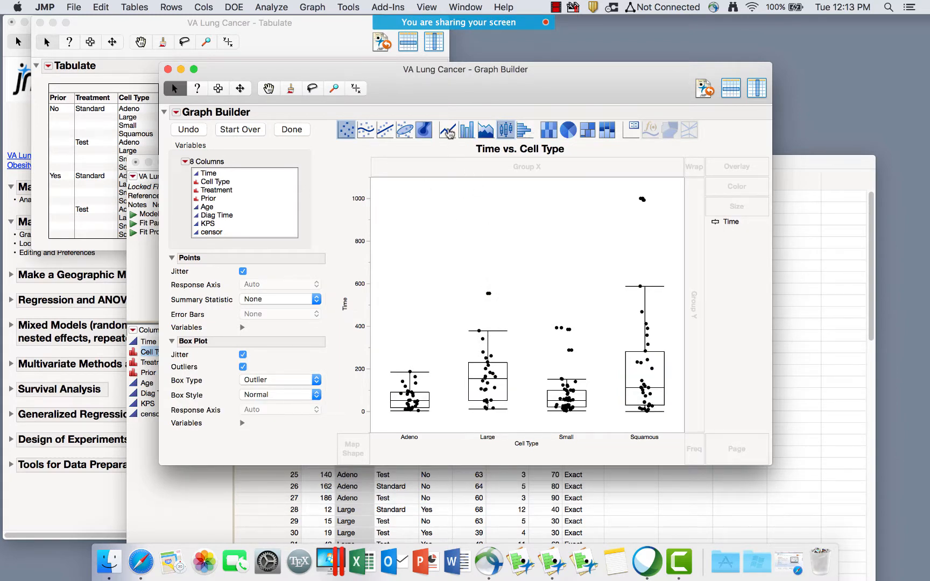
Replace the box plots with a mean line carrying standard-error bars.
drag(448, 131, 497, 286)
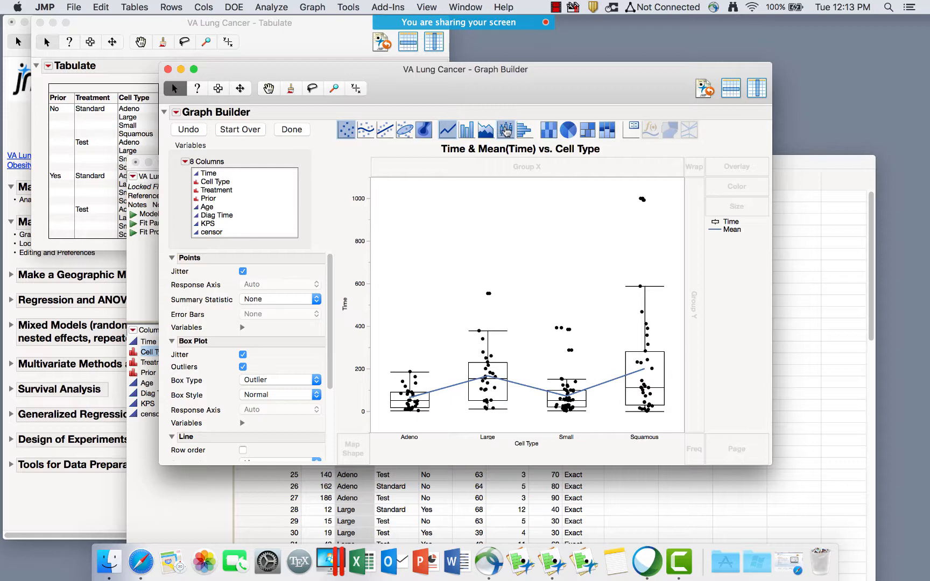
click(506, 131)
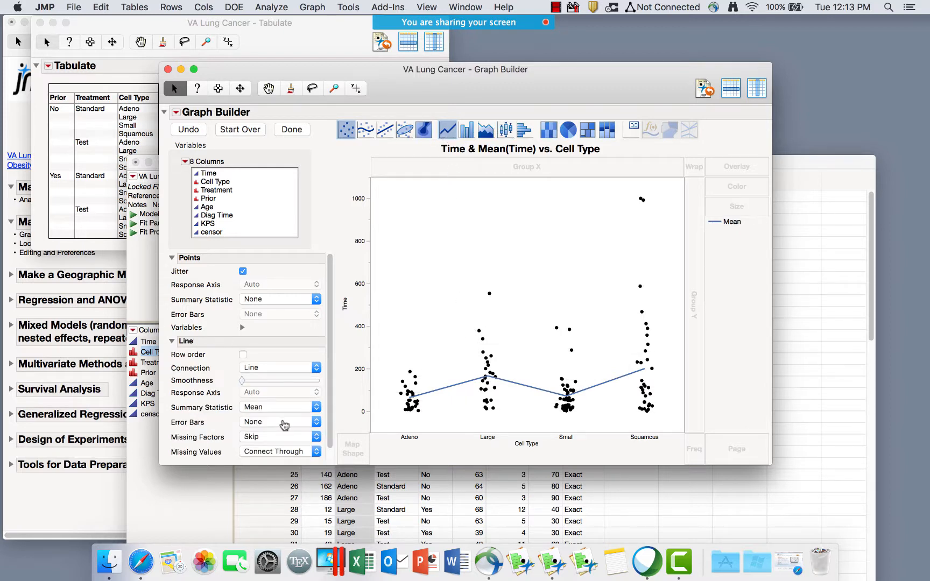
click(283, 425)
click(283, 443)
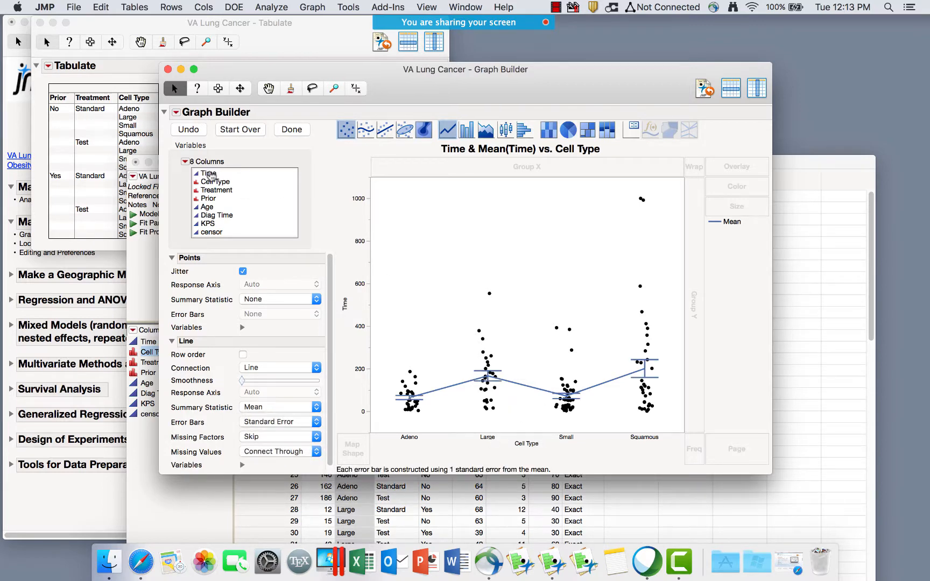
click(148, 26)
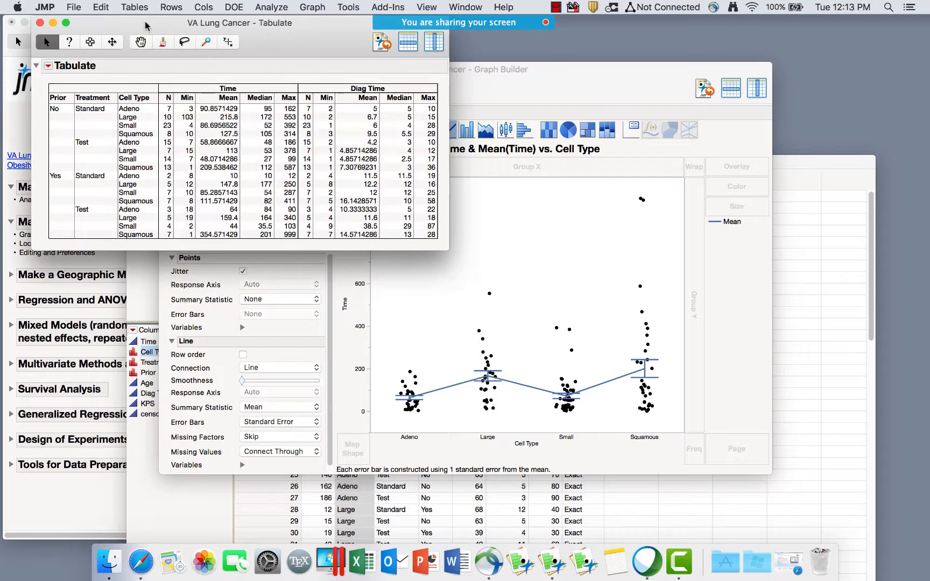
Nest Treatment with Cell Type on the x axis, splitting the line into Standard and Test.
click(470, 88)
drag(566, 74, 639, 50)
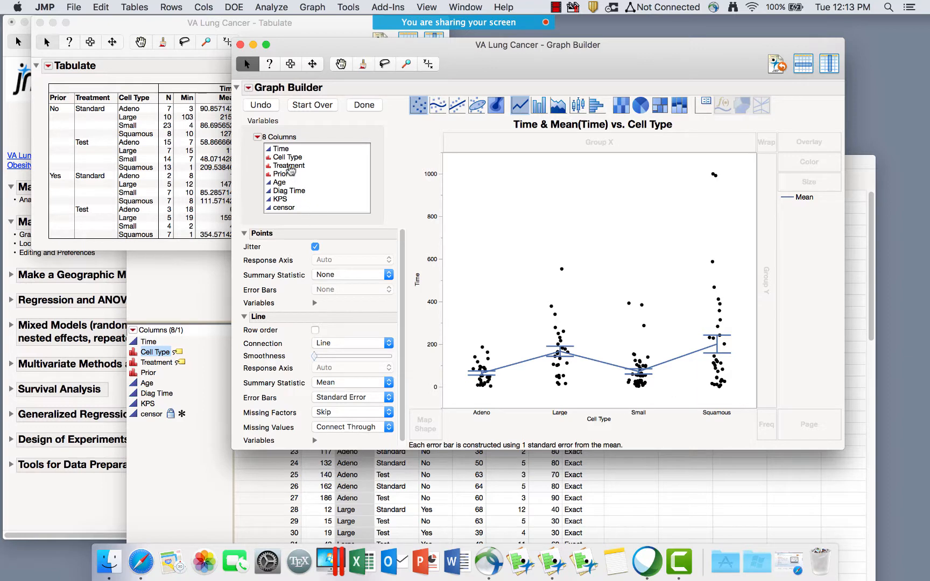
click(289, 166)
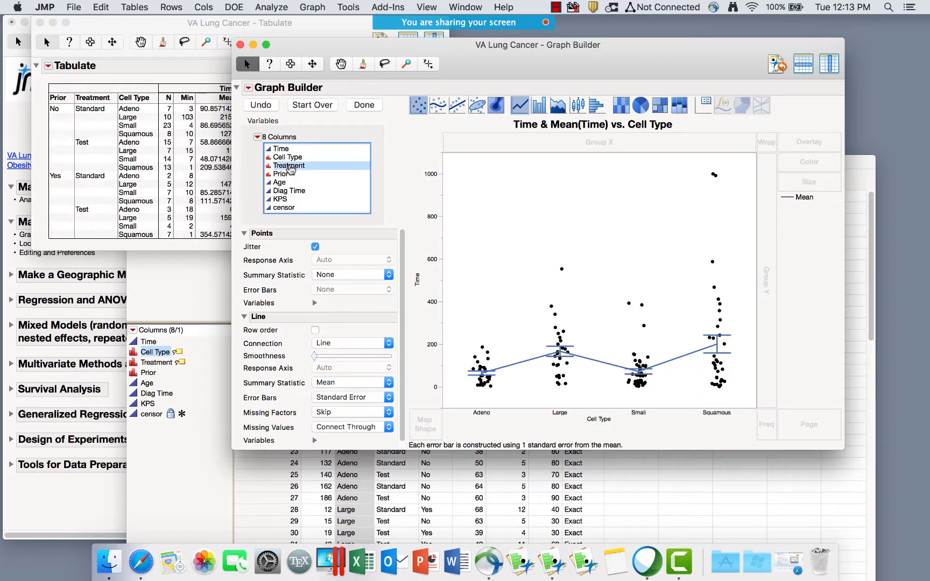
drag(290, 167, 606, 316)
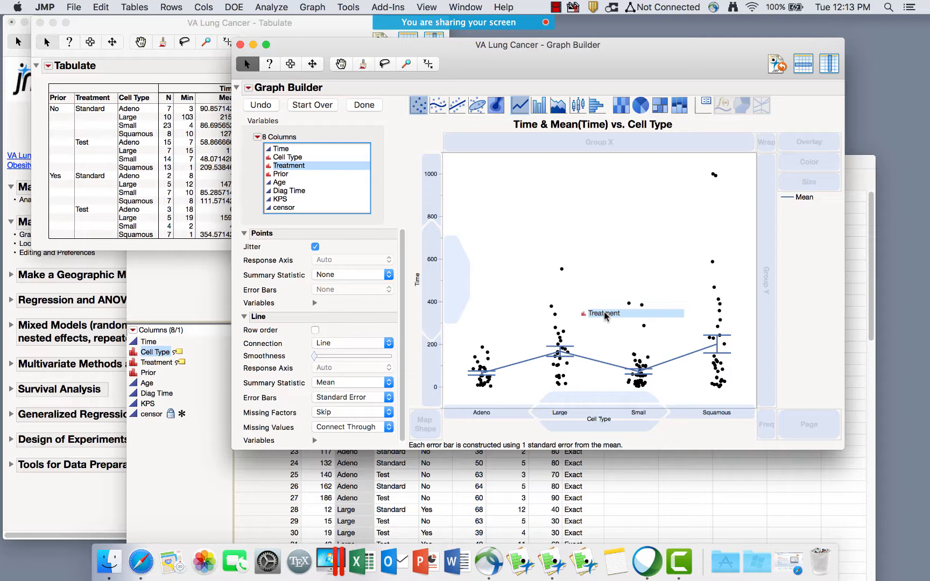
drag(606, 316, 588, 399)
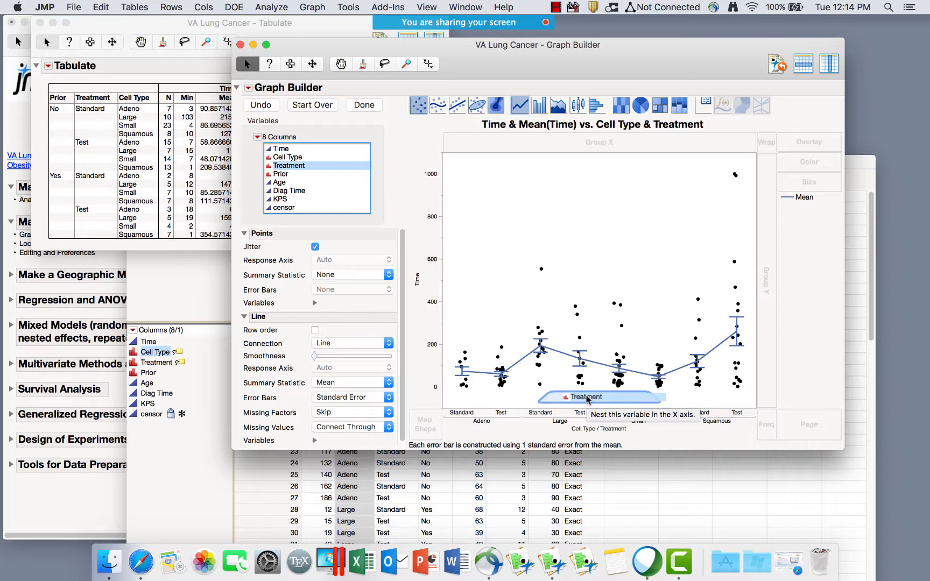
drag(588, 399, 586, 434)
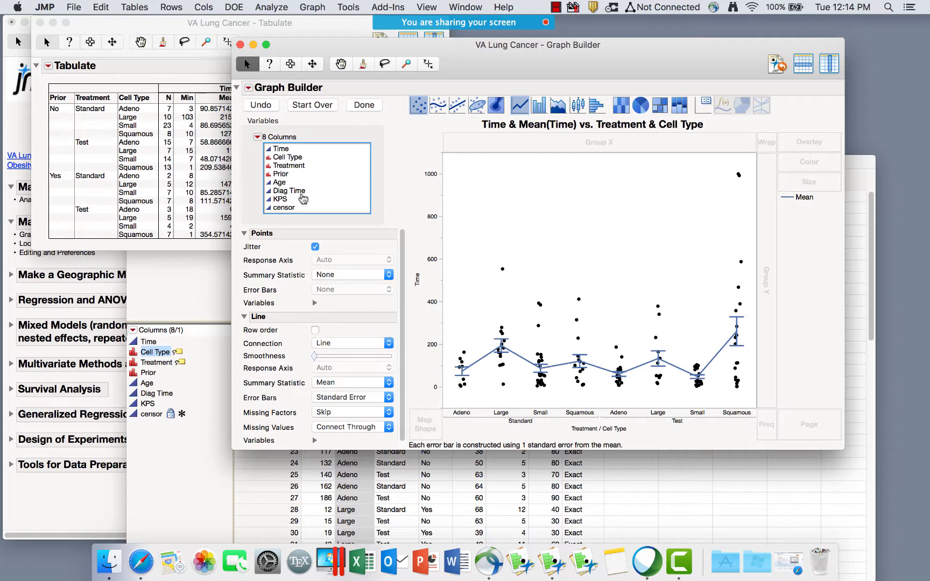
click(282, 175)
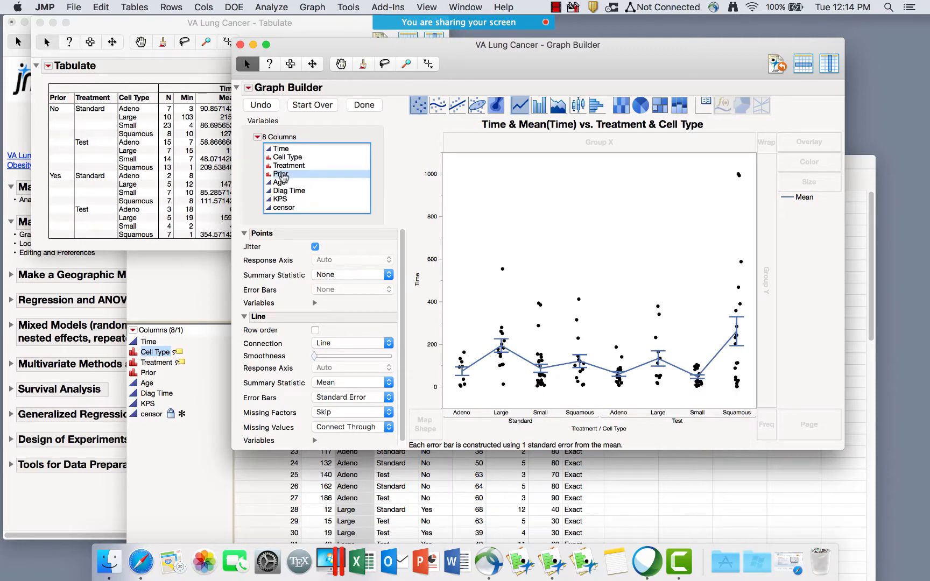
Add Prior to the x axis as the outermost grouping, splitting the line by No and Yes.
drag(282, 178, 607, 434)
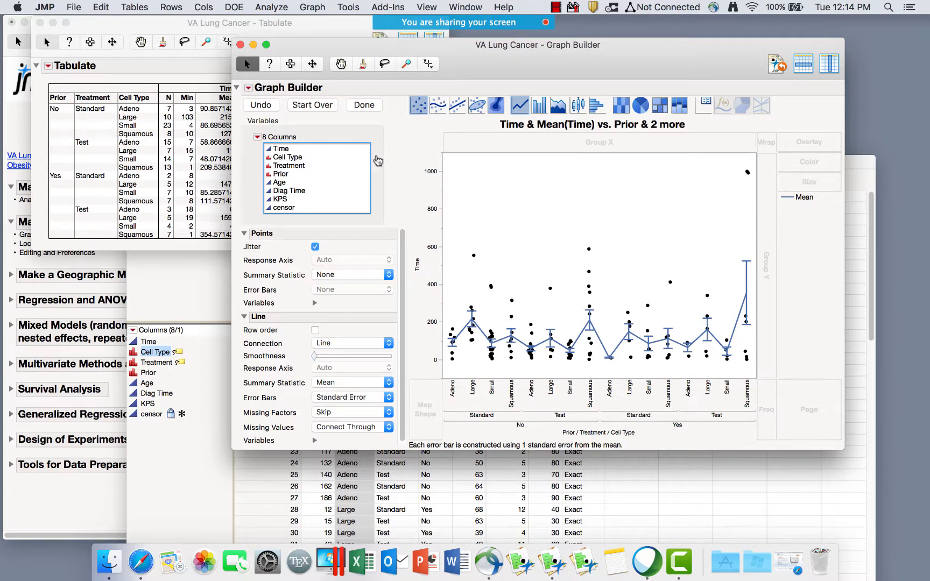
Finish the graph with Done and open Axis Settings for the Time axis.
click(360, 106)
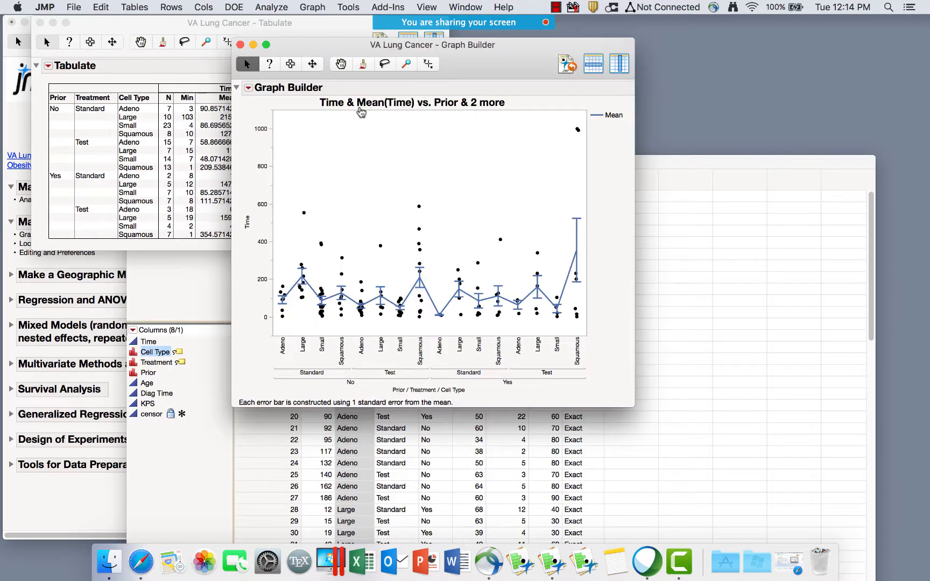
click(73, 7)
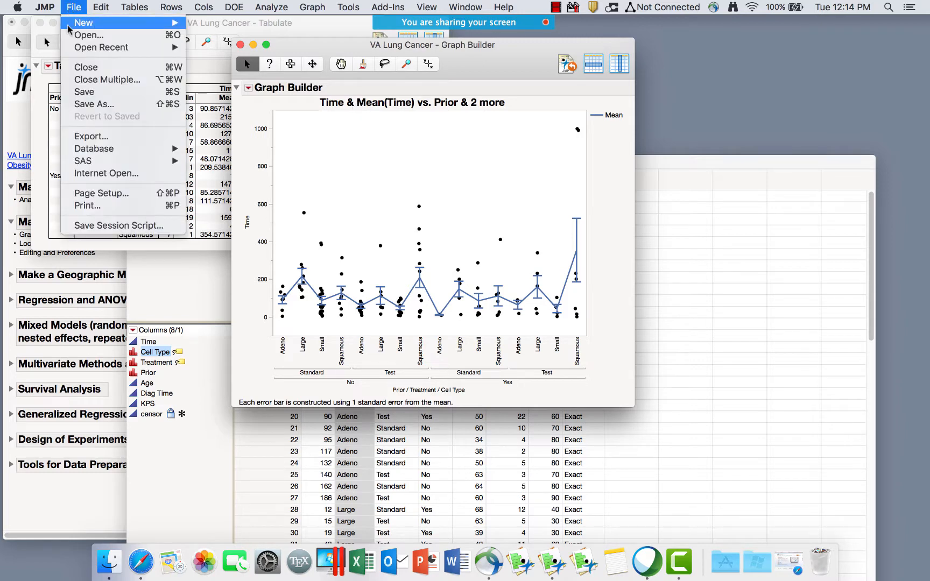
mouse_move(94, 155)
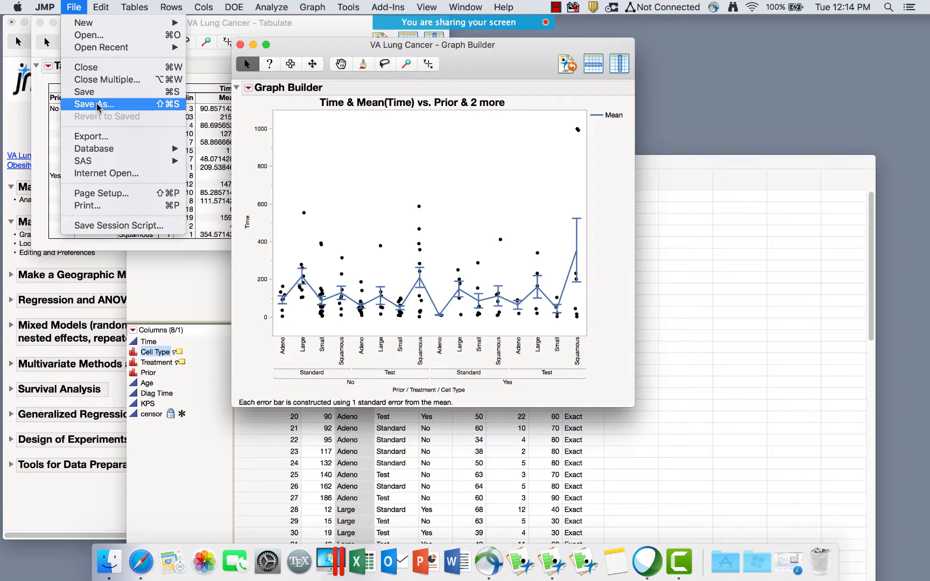
click(458, 170)
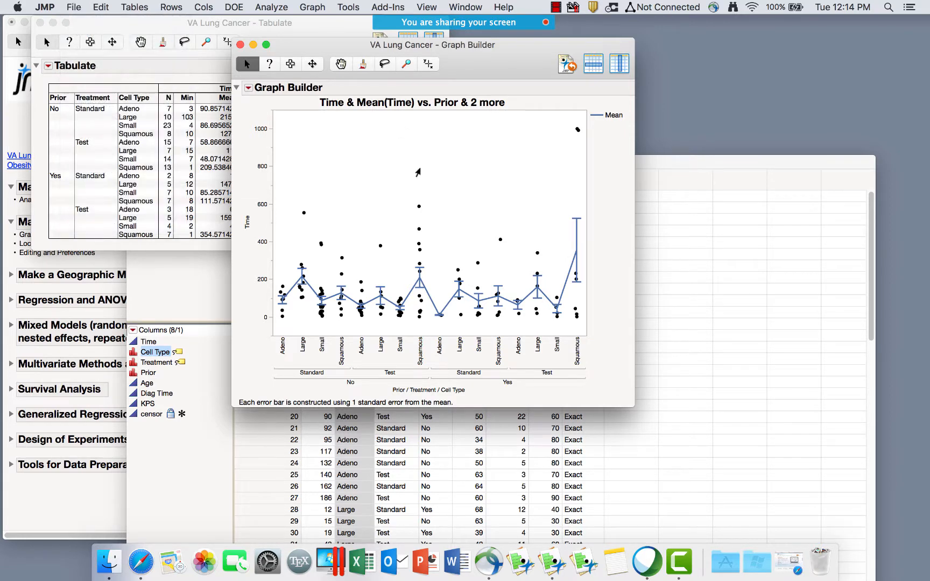
double_click(257, 216)
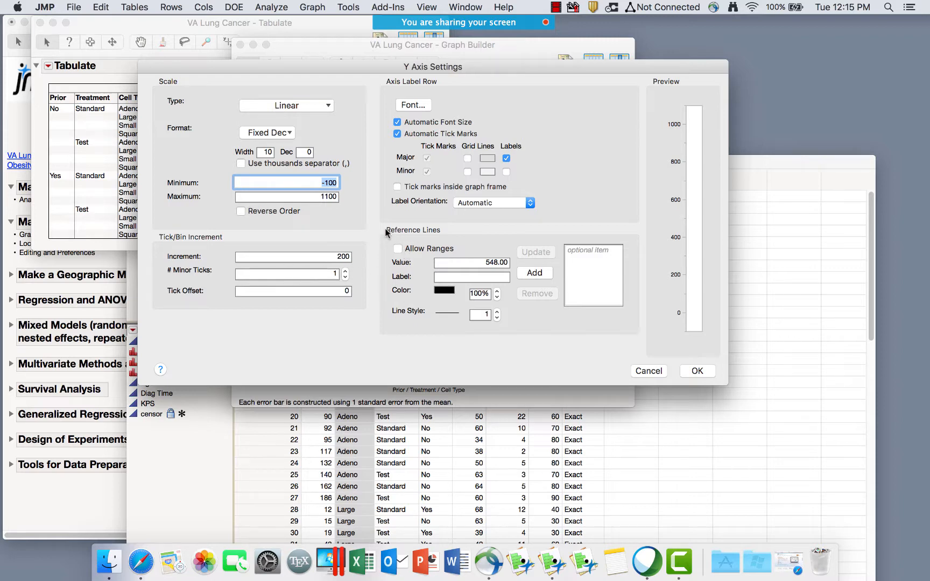
Cancel the Time axis settings twice and dismiss the axis context menu, leaving the graph unchanged.
mouse_move(386, 232)
mouse_down()
mouse_move(377, 237)
mouse_move(457, 239)
mouse_move(376, 231)
mouse_up()
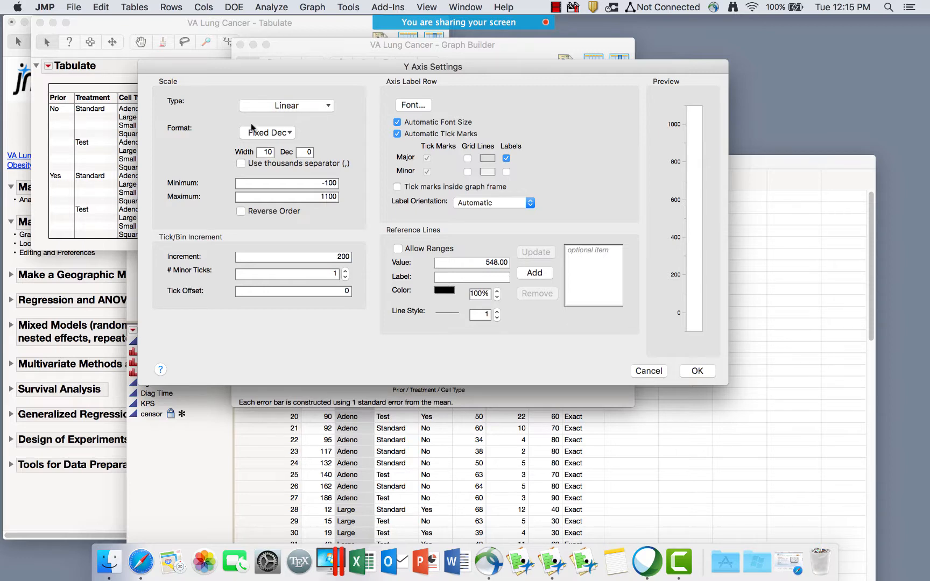
click(650, 372)
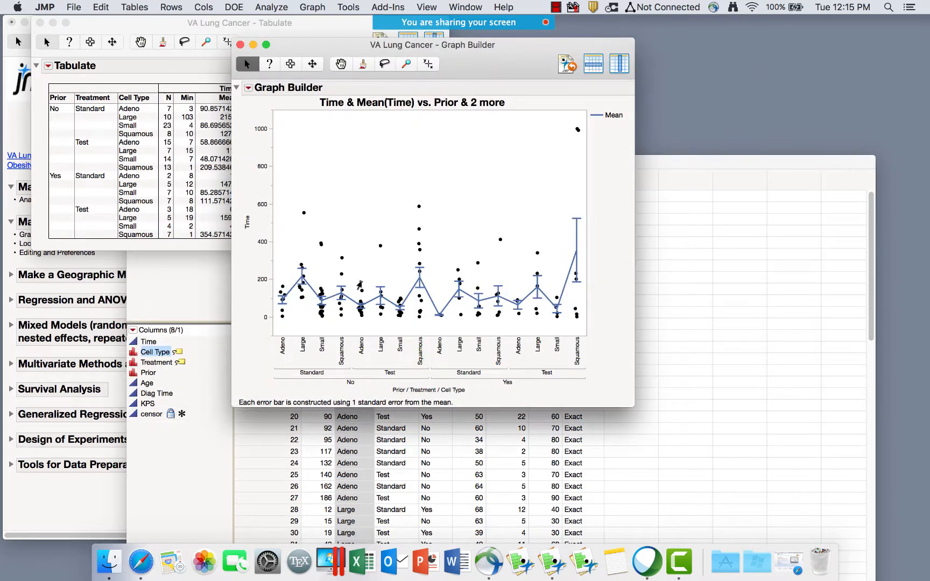
double_click(263, 207)
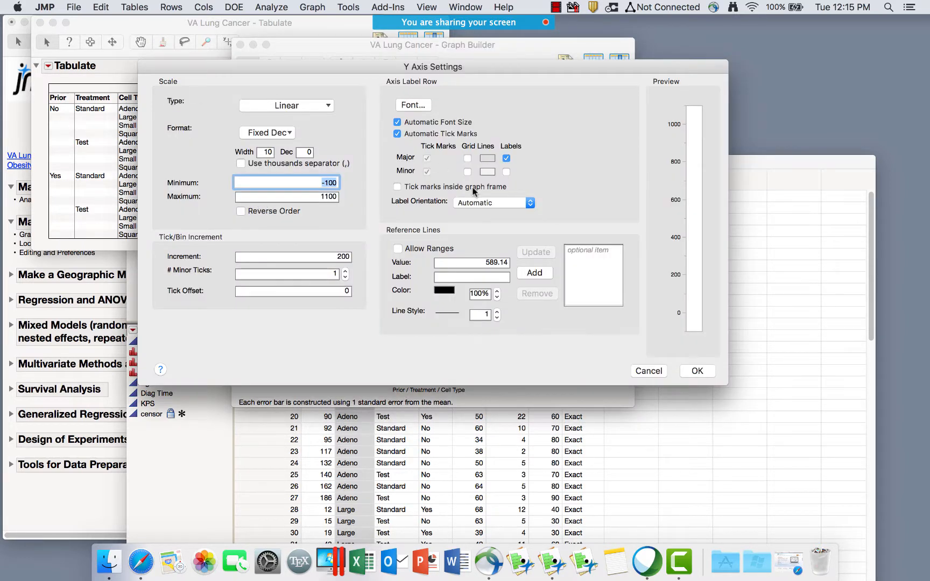
click(658, 371)
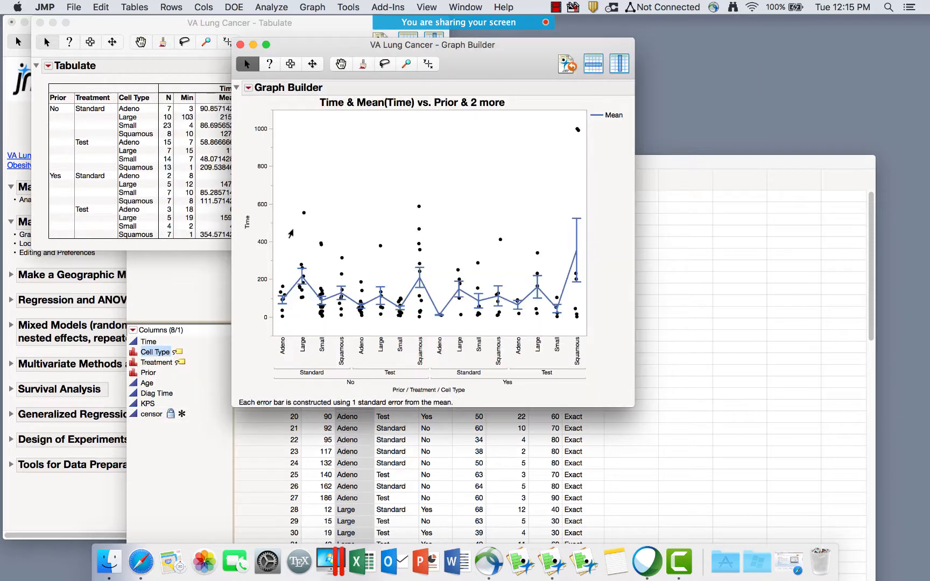
right_click(255, 213)
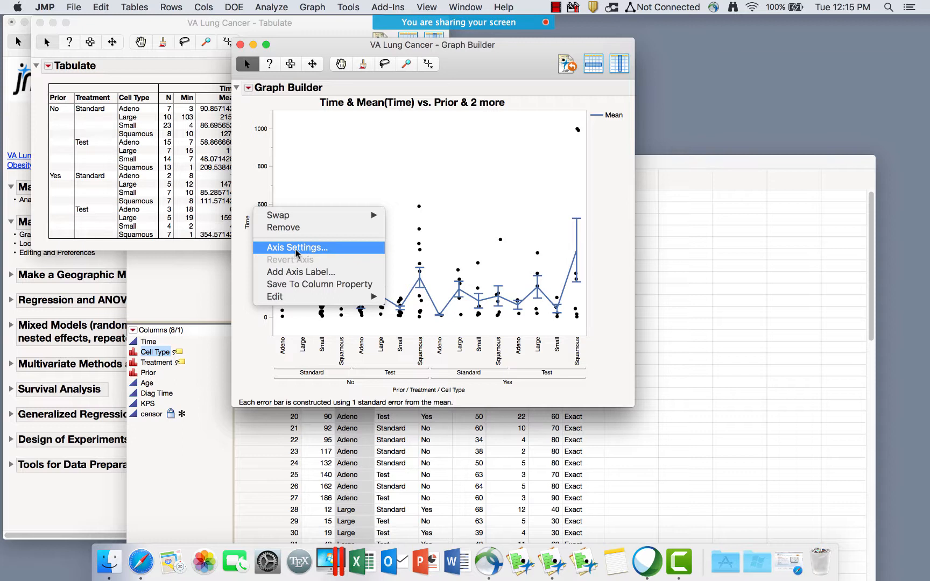
click(252, 157)
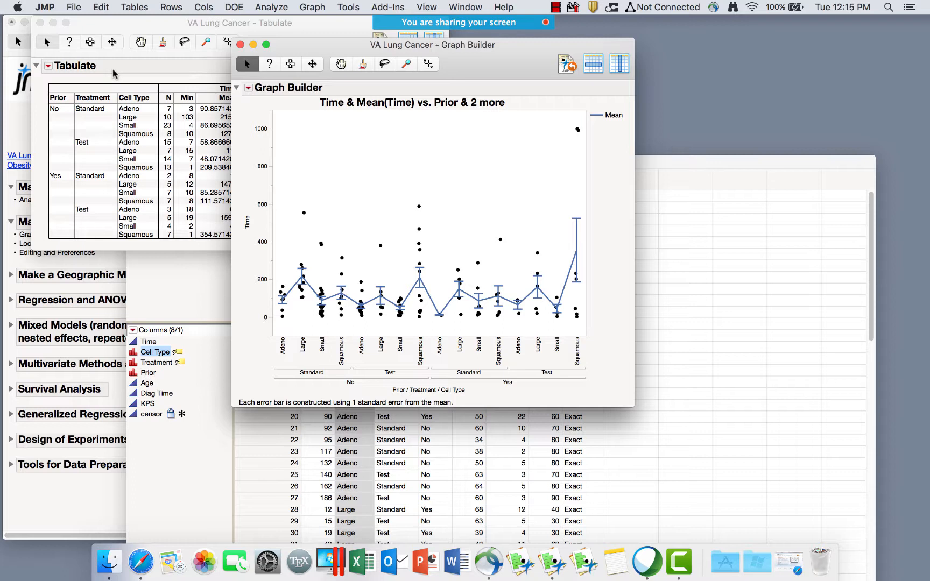
click(75, 7)
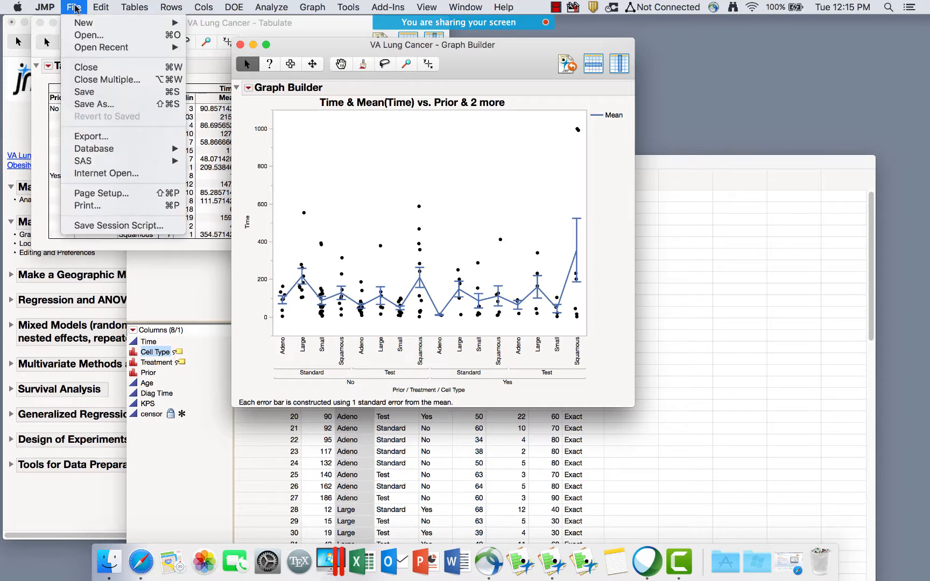
mouse_move(53, 7)
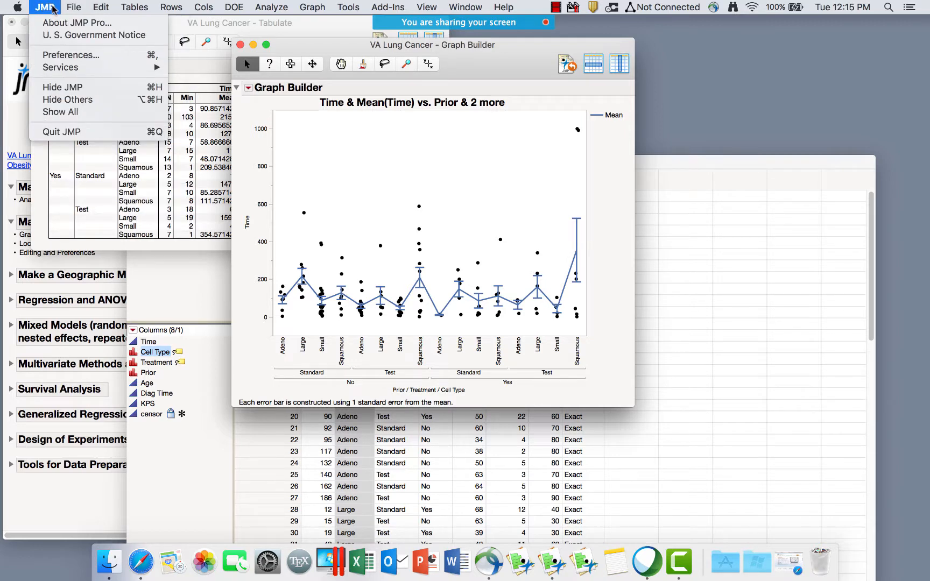
click(67, 55)
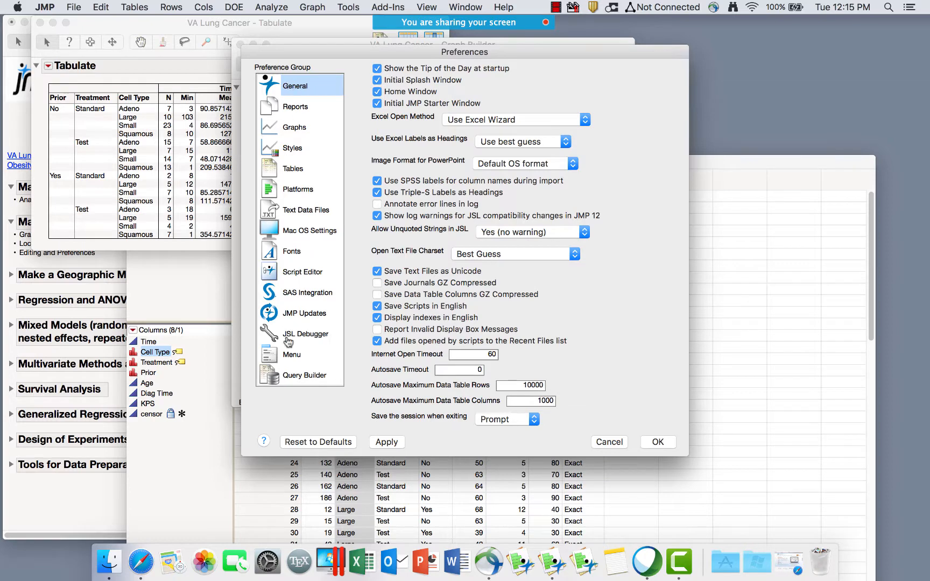
click(288, 254)
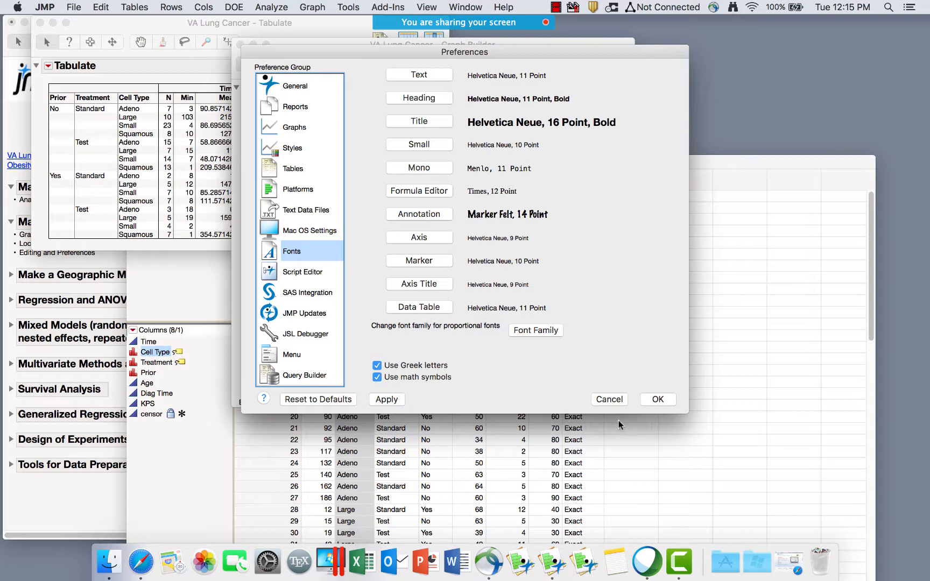
click(608, 401)
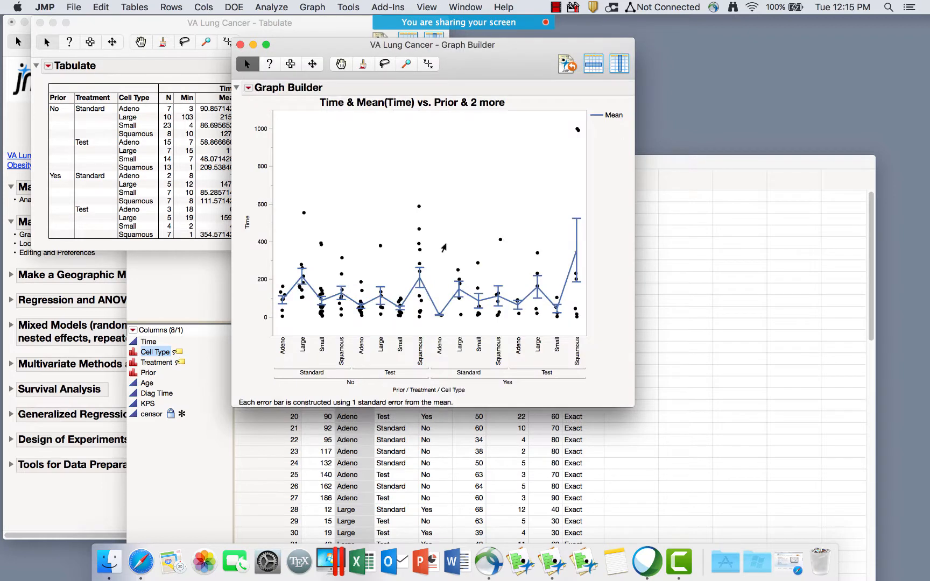
Rename the graph title to 'Time vs. Prior and Treatment and Cell Type' and move it beside the Tabulate.
double_click(373, 101)
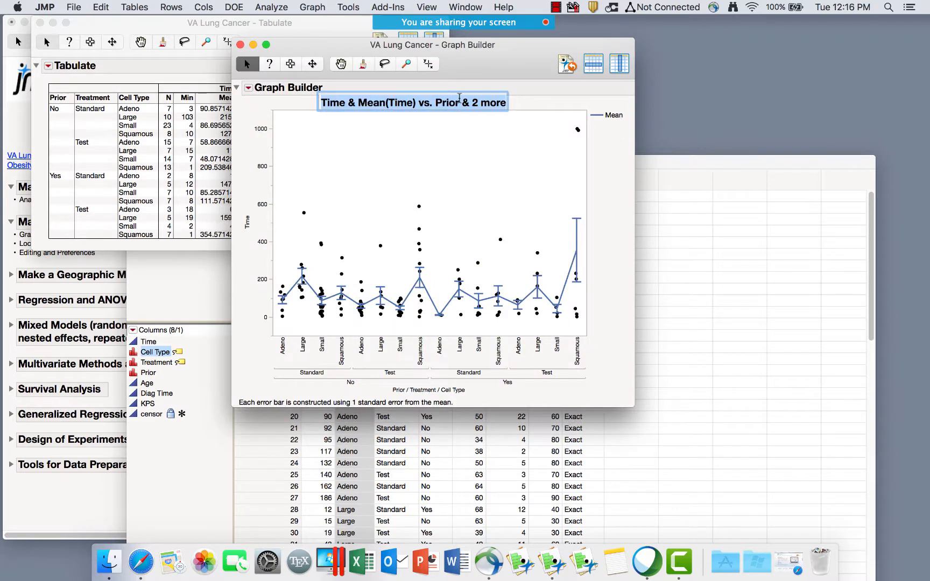
click(418, 102)
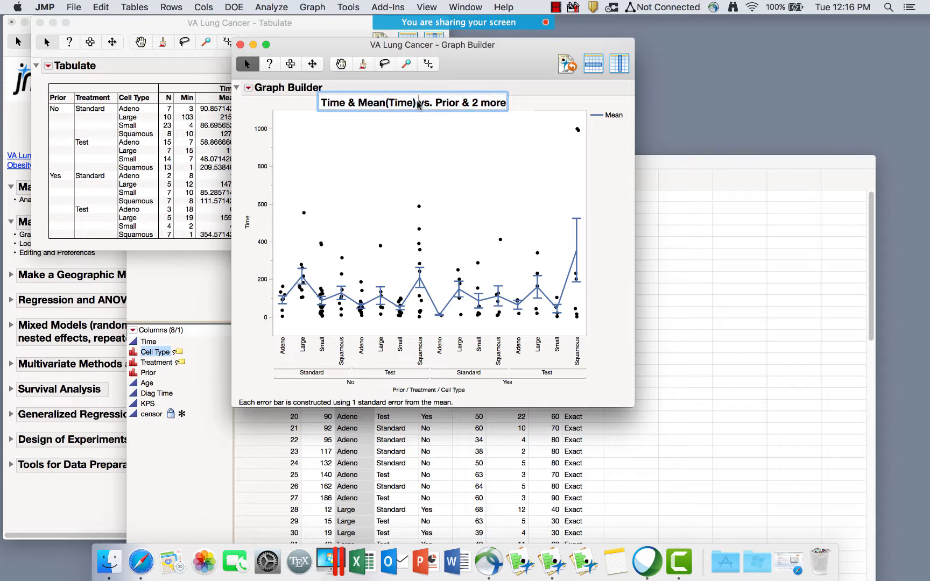
key(shift+Left)
key(shift+Left)
key(shift+Left)
key(shift+Left)
key(shift+Left)
key(shift+Left)
key(shift+Left)
key(shift+Left)
key(shift+Left)
key(shift+Left)
key(shift+Left)
key(shift+Left)
key(shift+Left)
key(BackSpace)
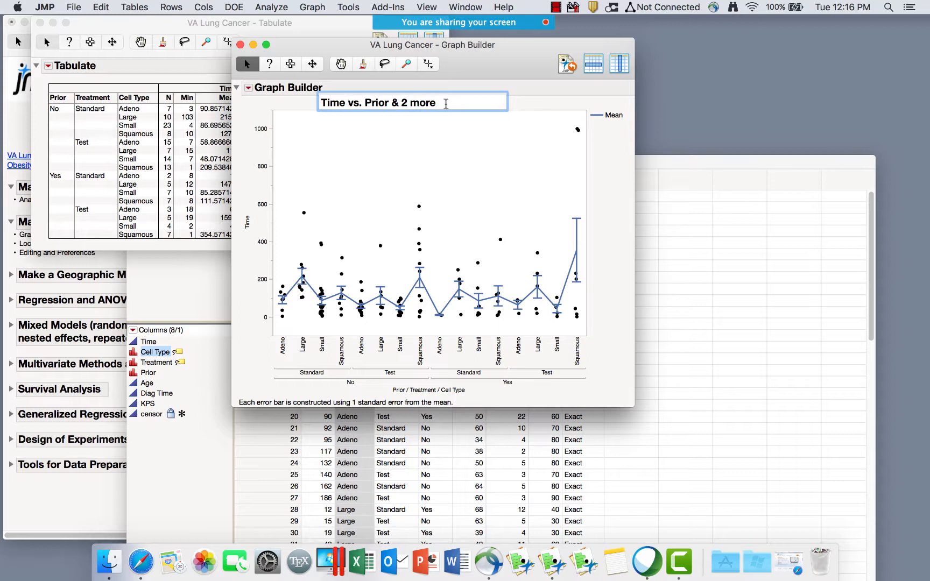
drag(445, 102, 393, 100)
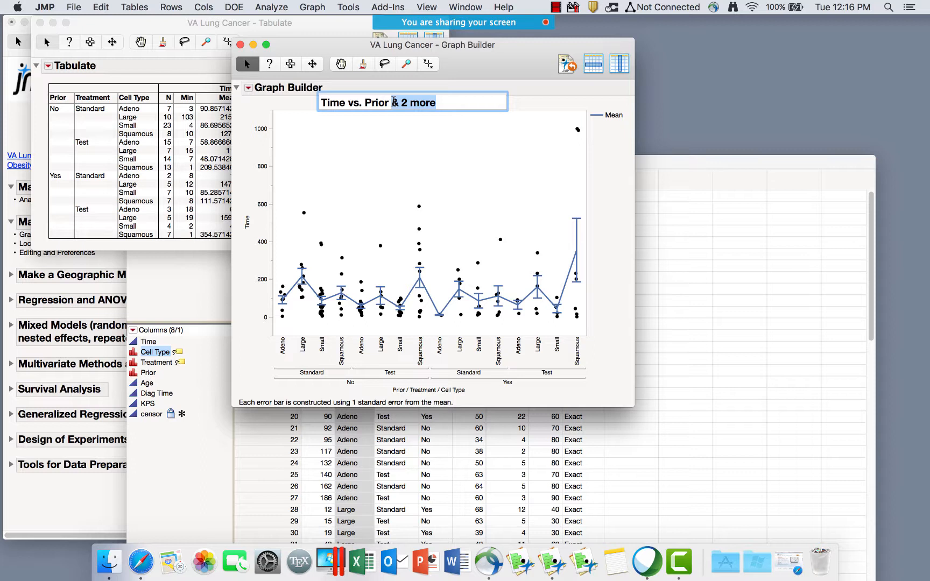
key(BackSpace)
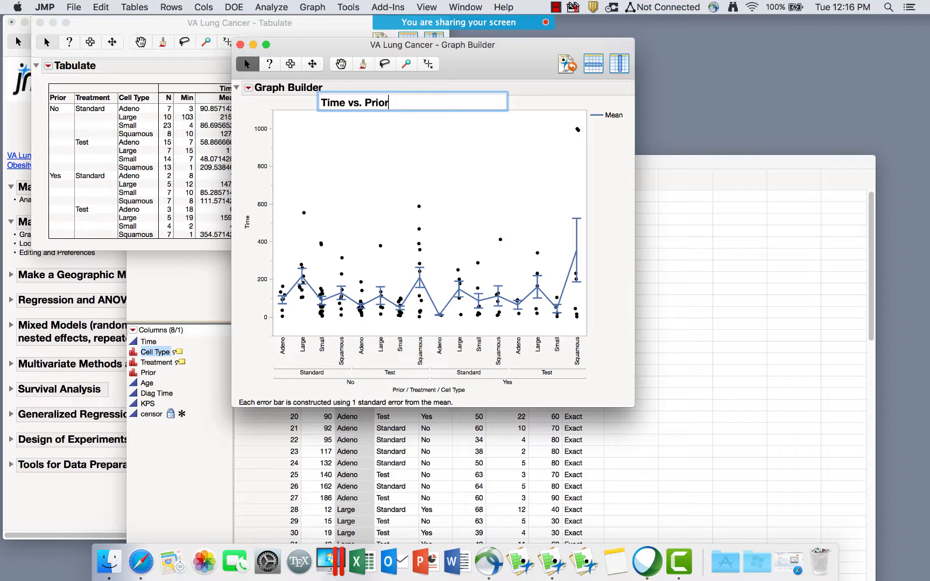
text(and Treatm)
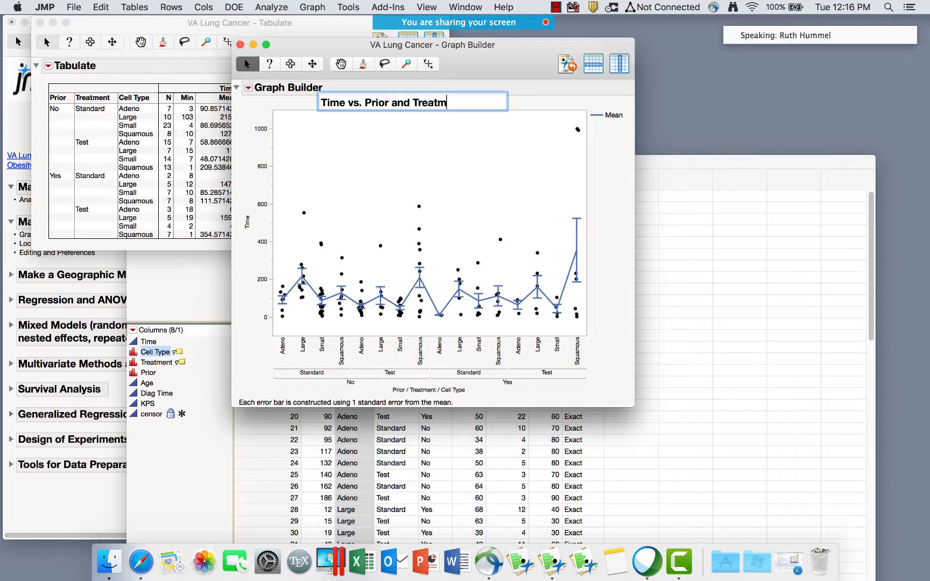
text(ent and)
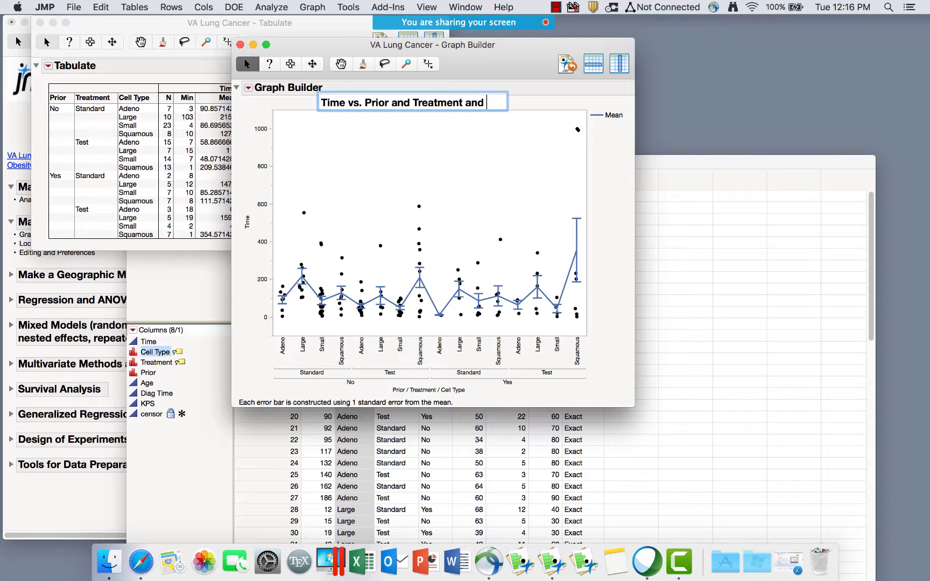
text( Cell Type)
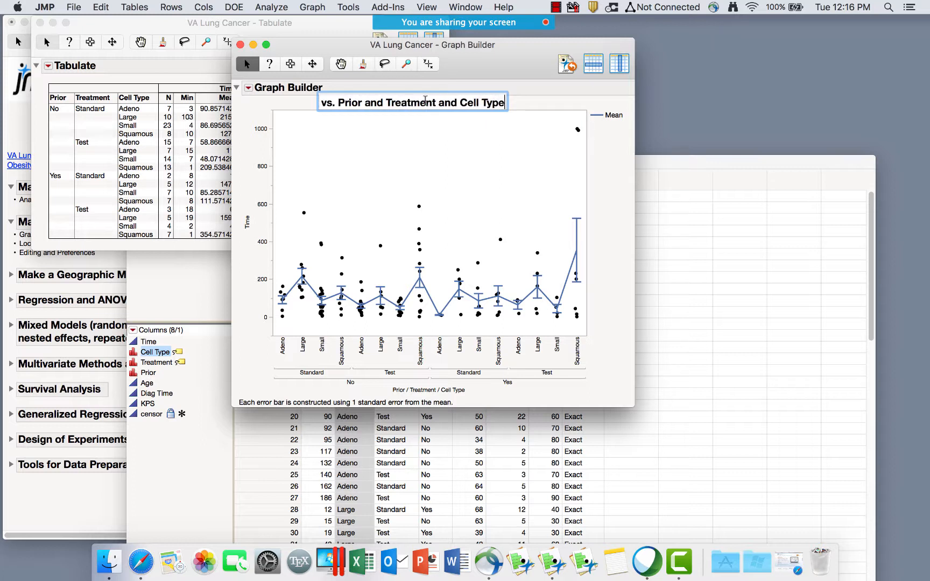
key(Return)
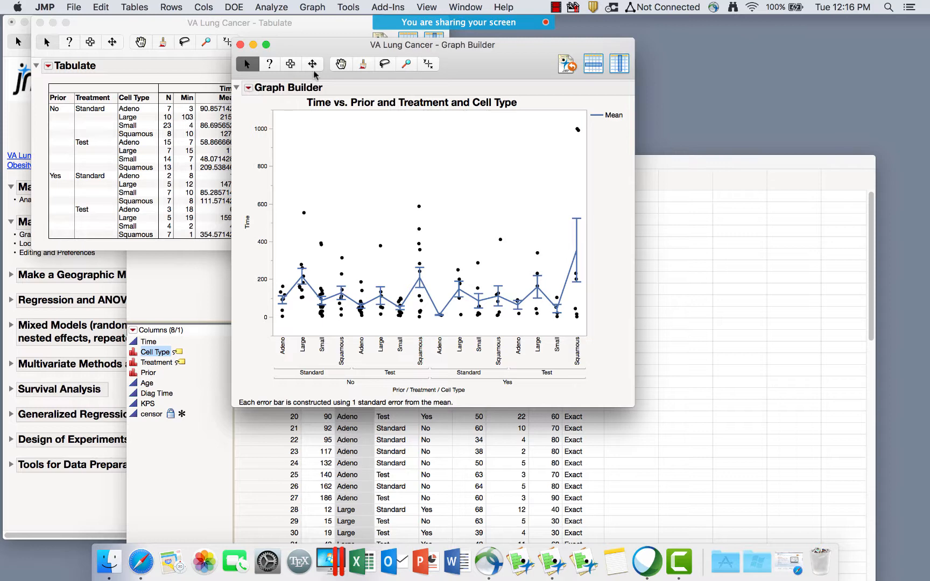
drag(344, 43, 542, 50)
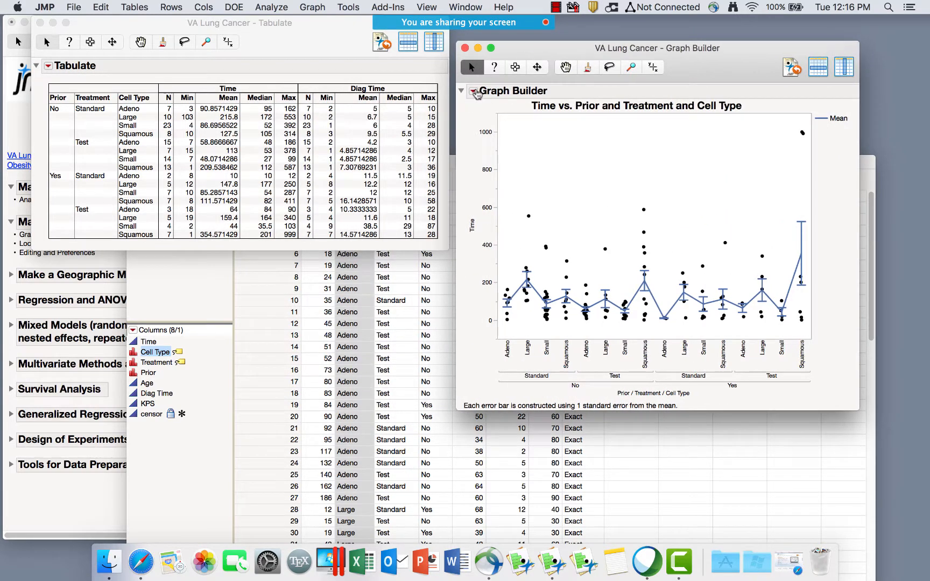
Add a Cell Type local data filter to the graph and select Adeno, Large and Small.
click(473, 92)
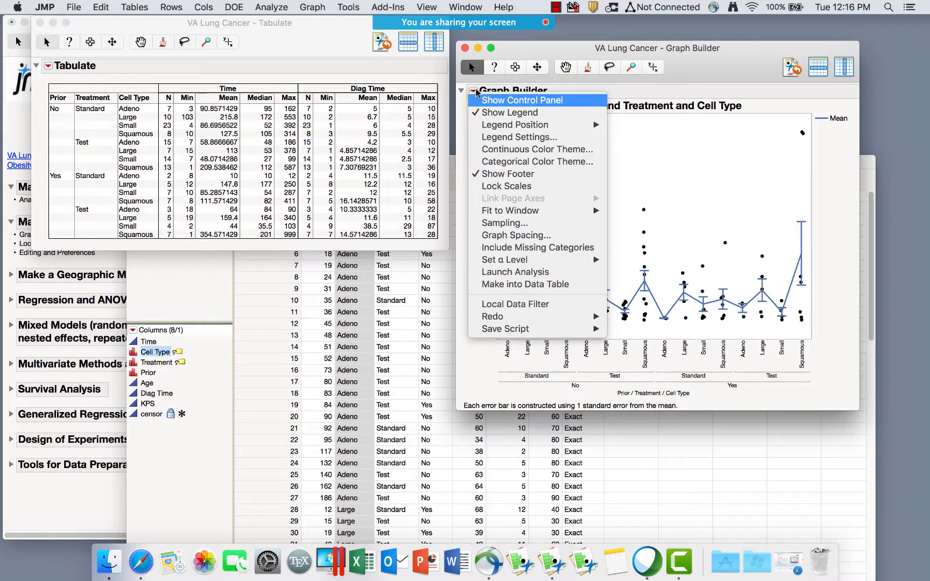
click(517, 310)
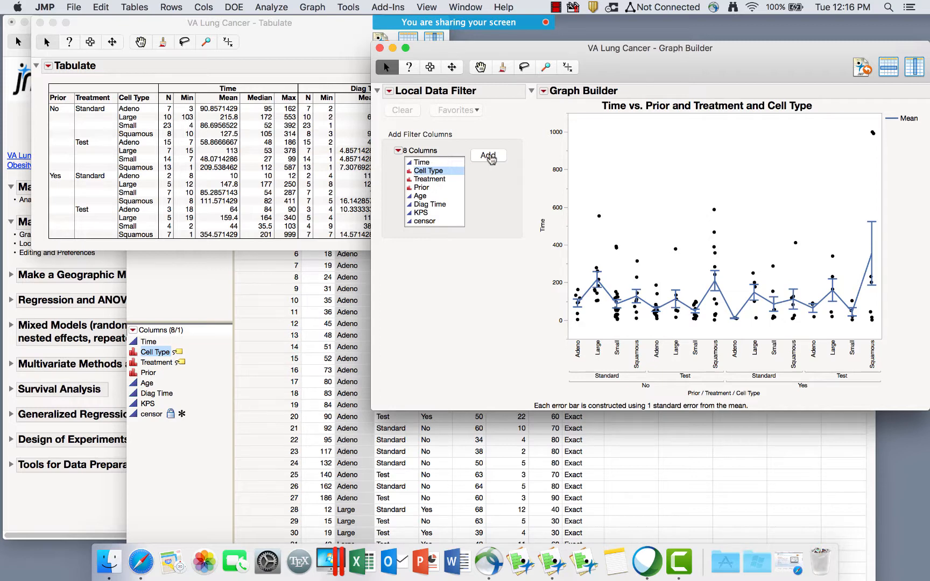
click(489, 156)
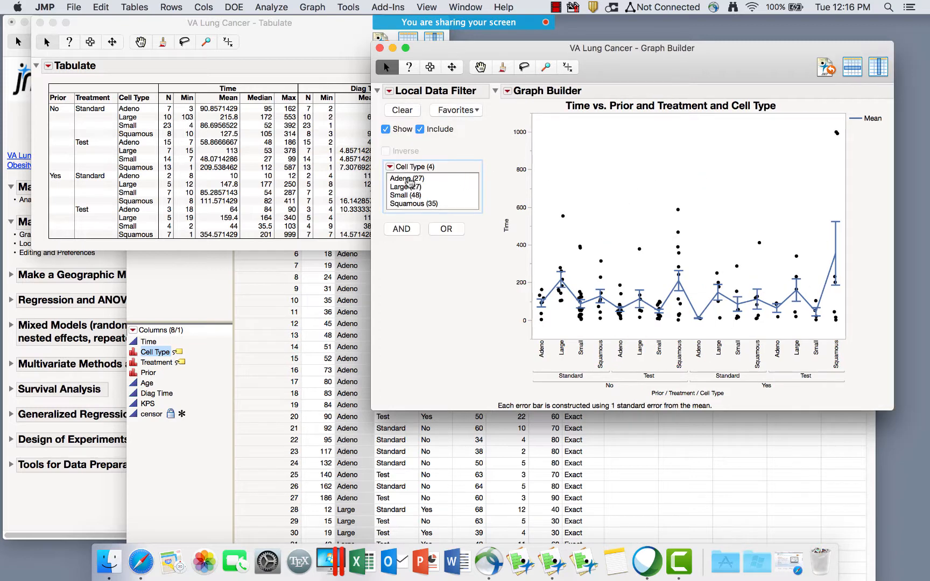
click(405, 178)
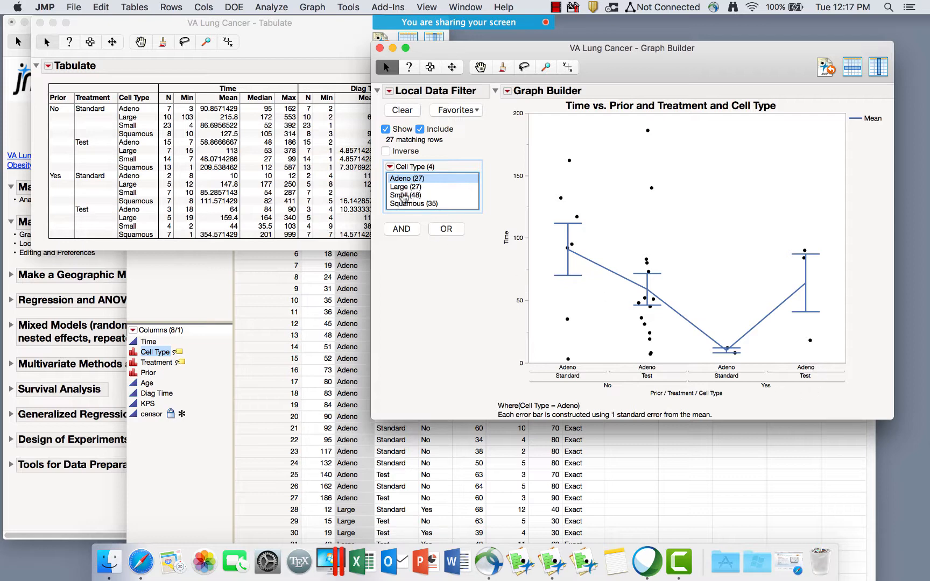
drag(403, 199, 404, 179)
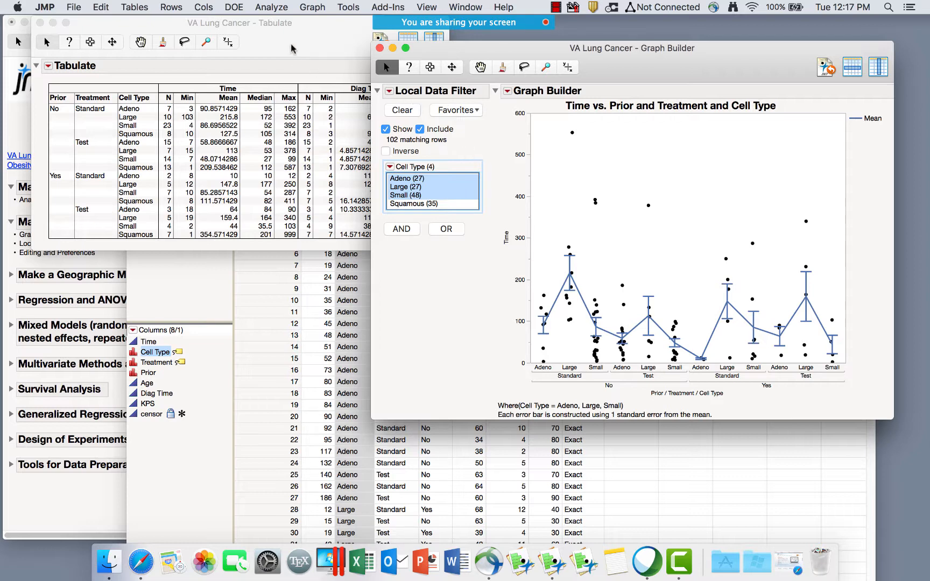
Add a Cell Type local data filter to the Tabulate report, selecting Adeno, Large and Small.
click(200, 52)
click(48, 65)
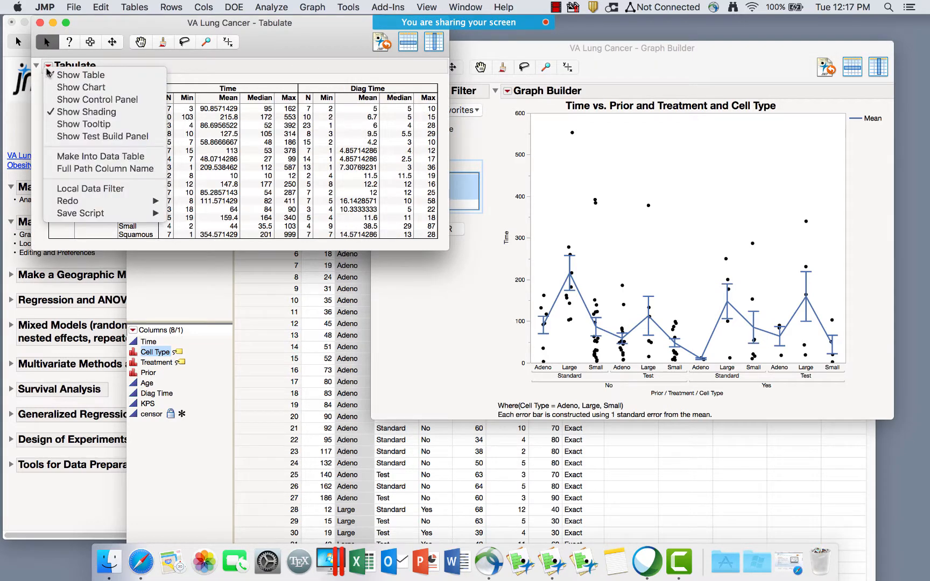
click(91, 189)
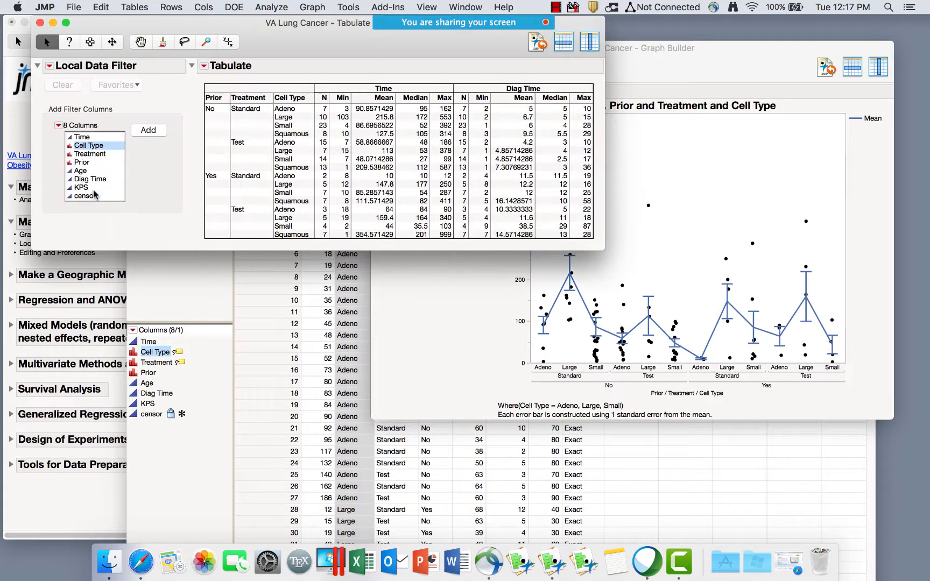
click(90, 154)
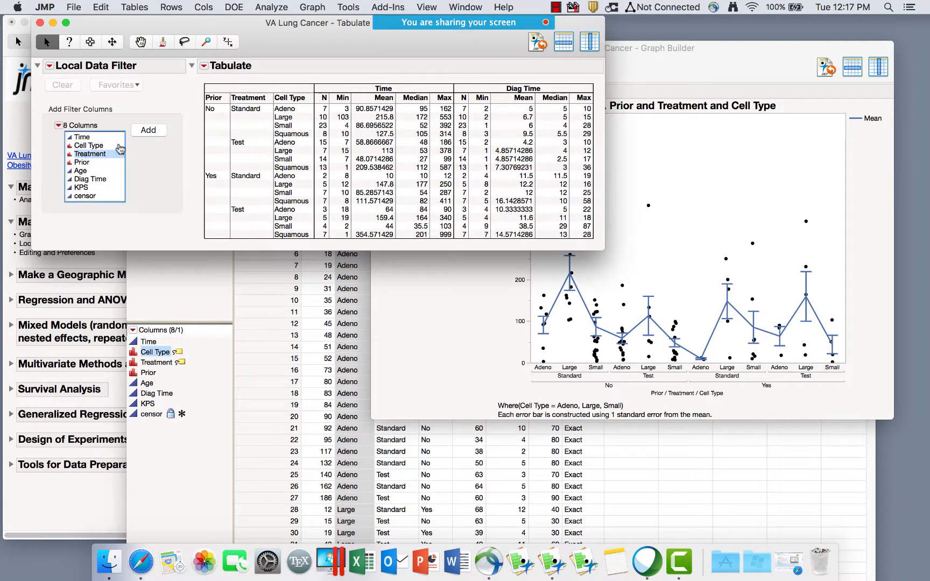
click(89, 146)
click(148, 130)
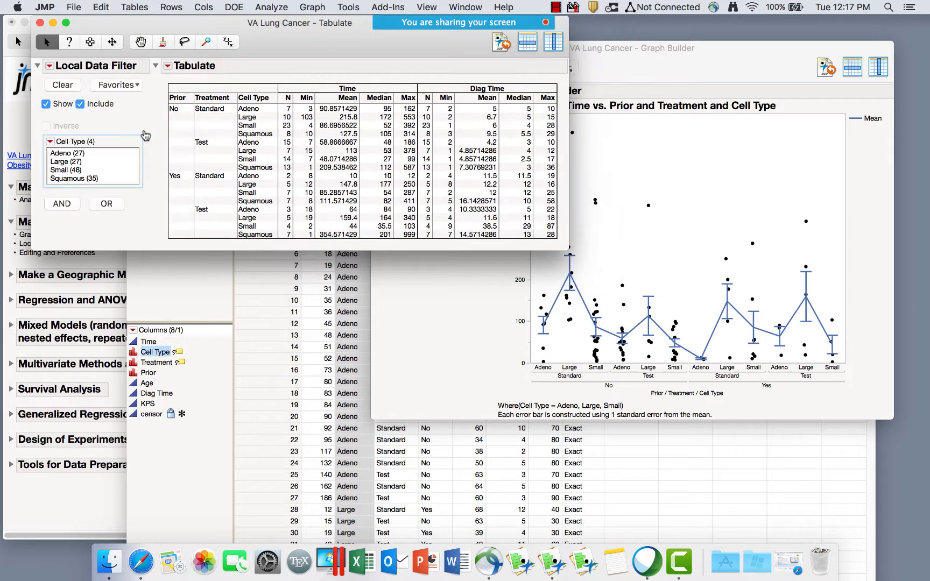
click(75, 154)
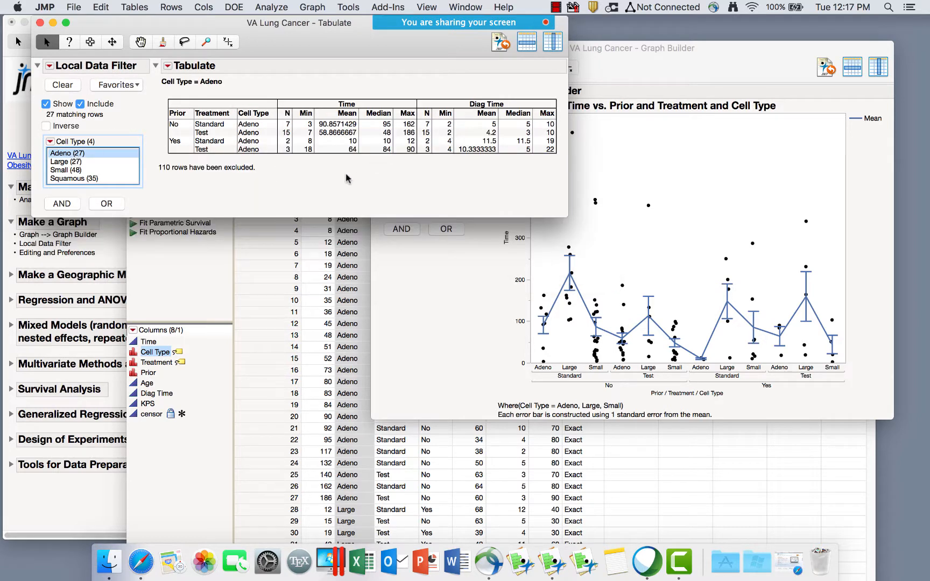
click(75, 162)
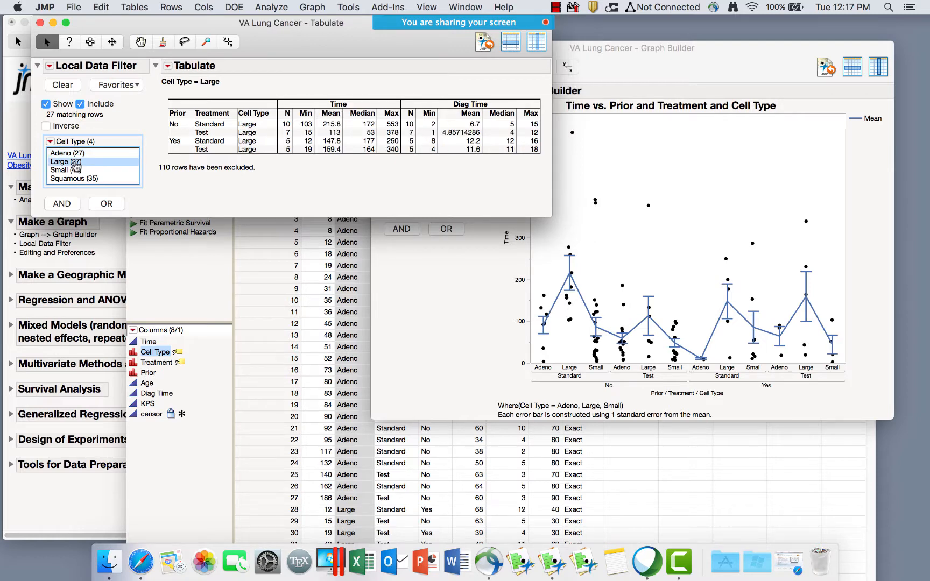
click(76, 170)
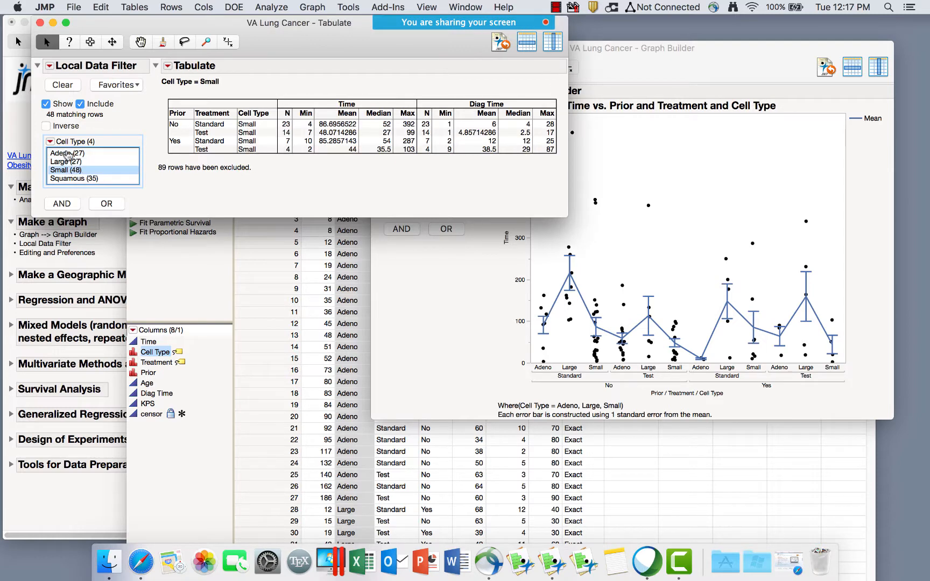
drag(66, 153, 69, 171)
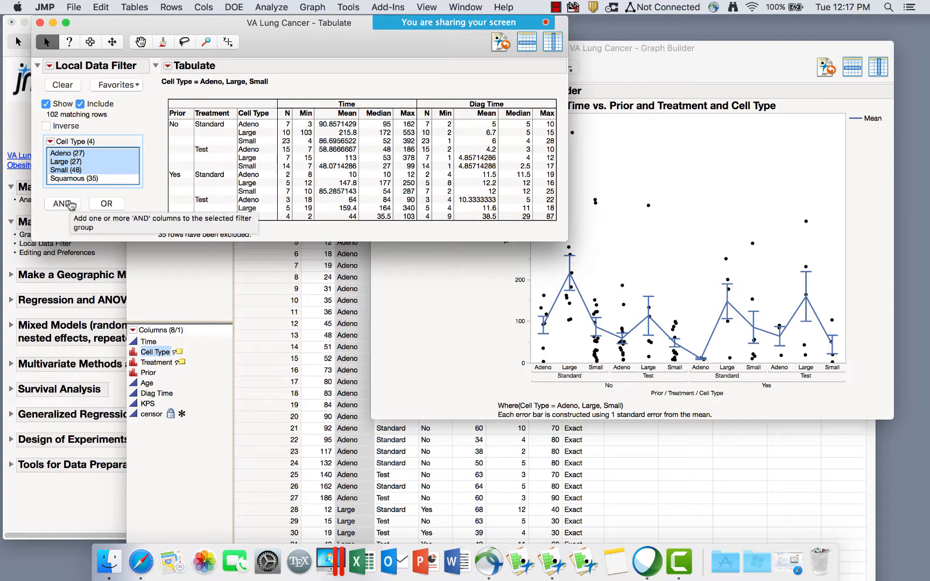
Add an AND KPS range filter with lower bound 50, then close the Tabulate report.
click(69, 203)
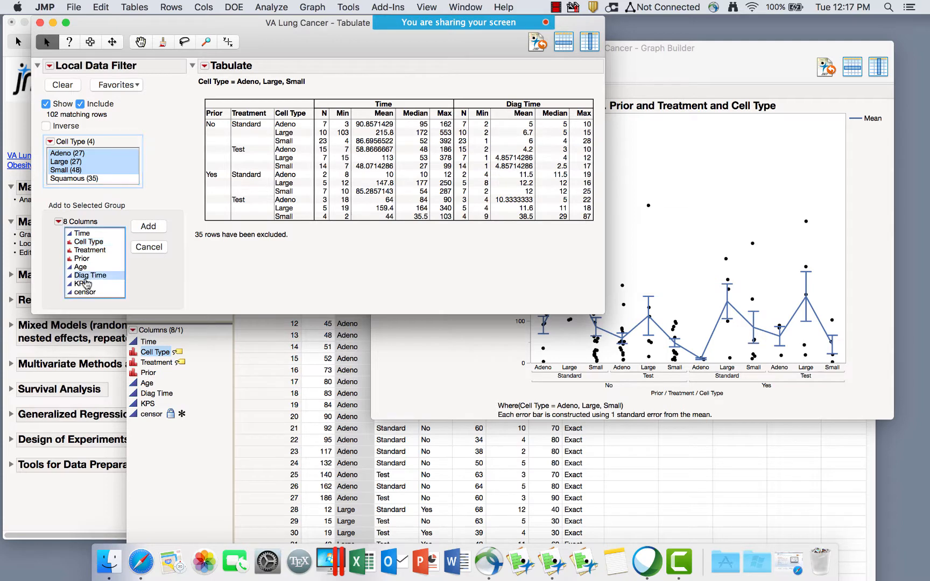
click(86, 285)
click(150, 227)
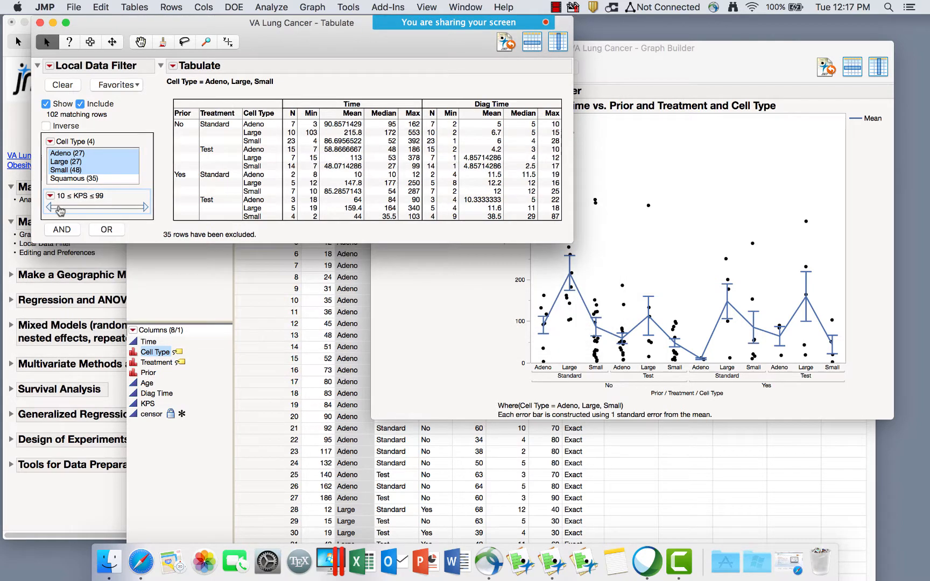
click(58, 195)
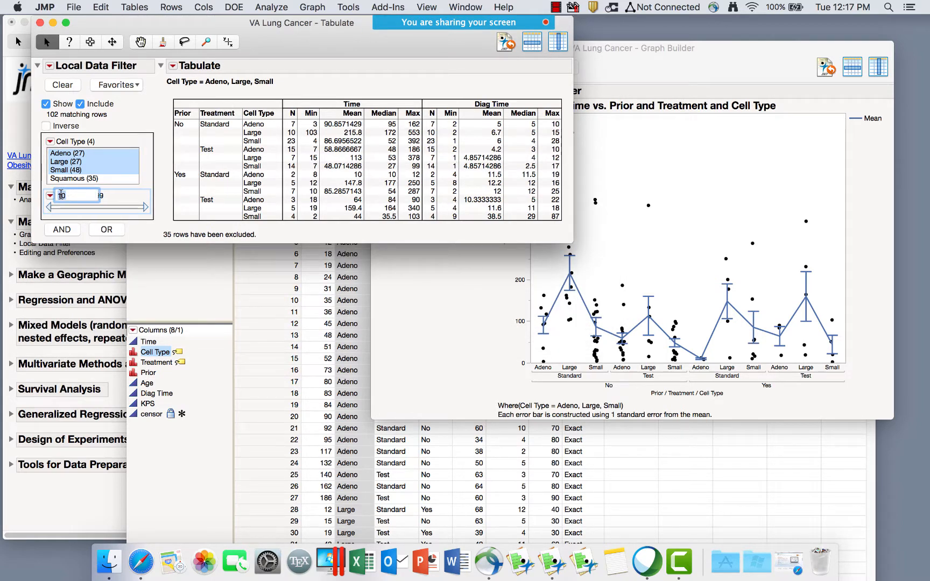
text(50)
key(Return)
mouse_move(90, 208)
mouse_down()
mouse_move(64, 210)
mouse_move(79, 211)
mouse_up()
click(69, 196)
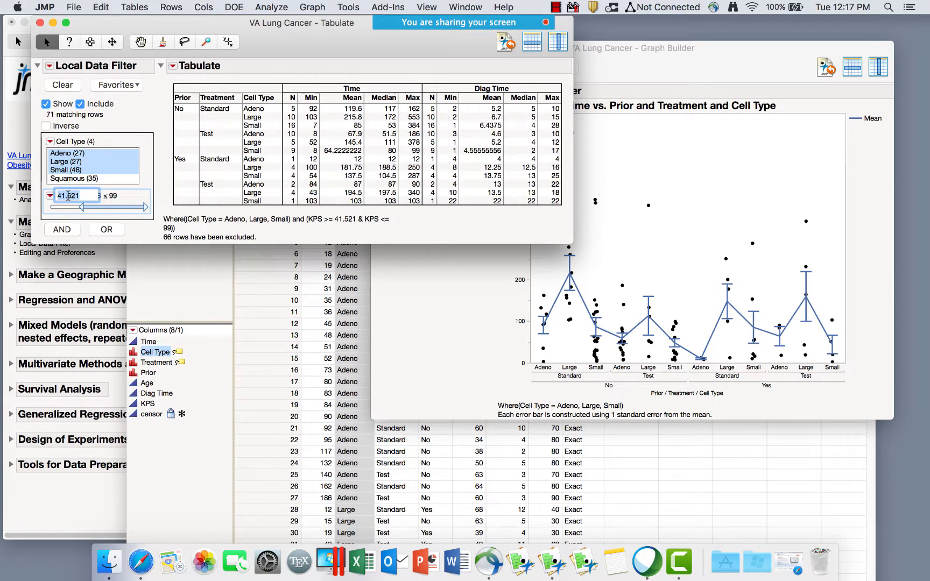
text(50)
key(Return)
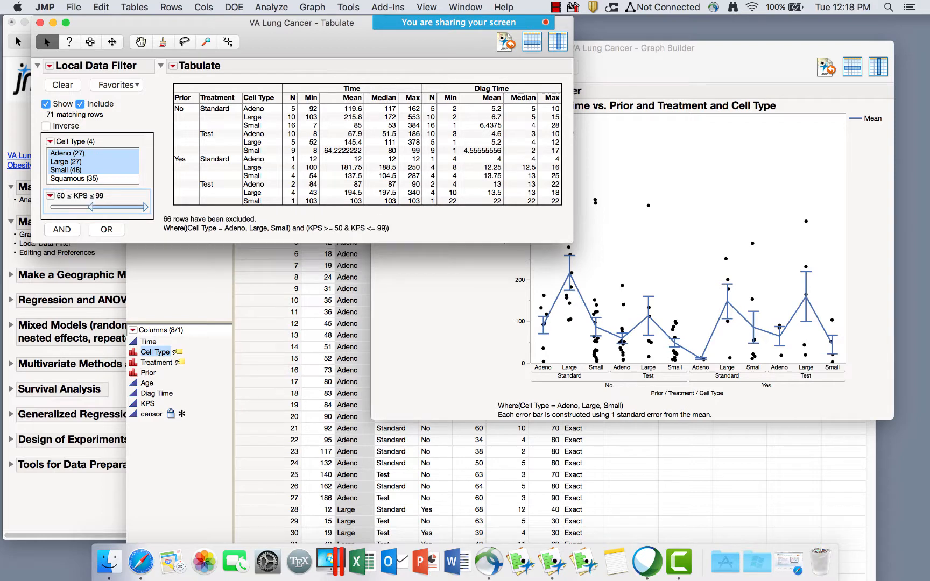
click(40, 23)
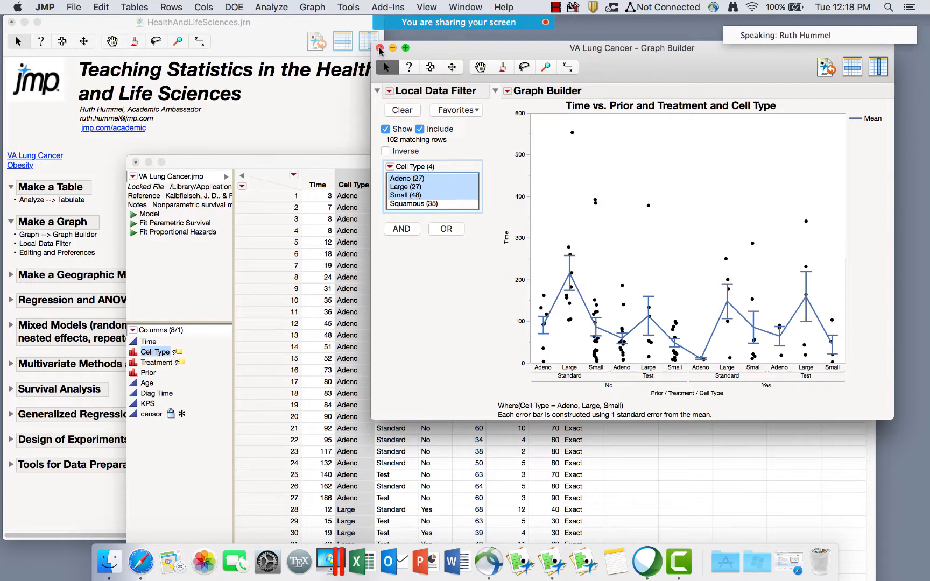
Close the graph and VA Lung Cancer table without saving, then open the Obesity and Diabetes county data.
click(379, 48)
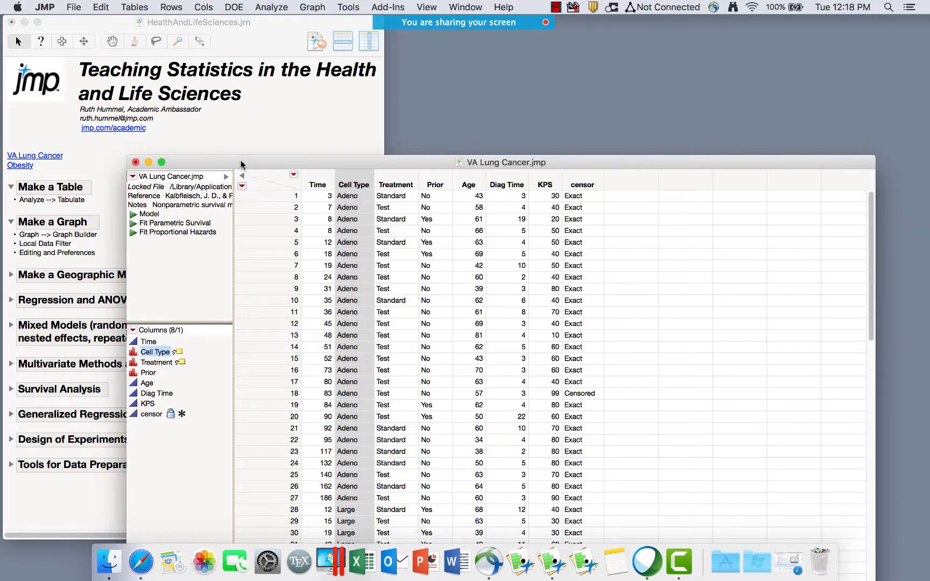
drag(241, 161, 346, 45)
click(241, 45)
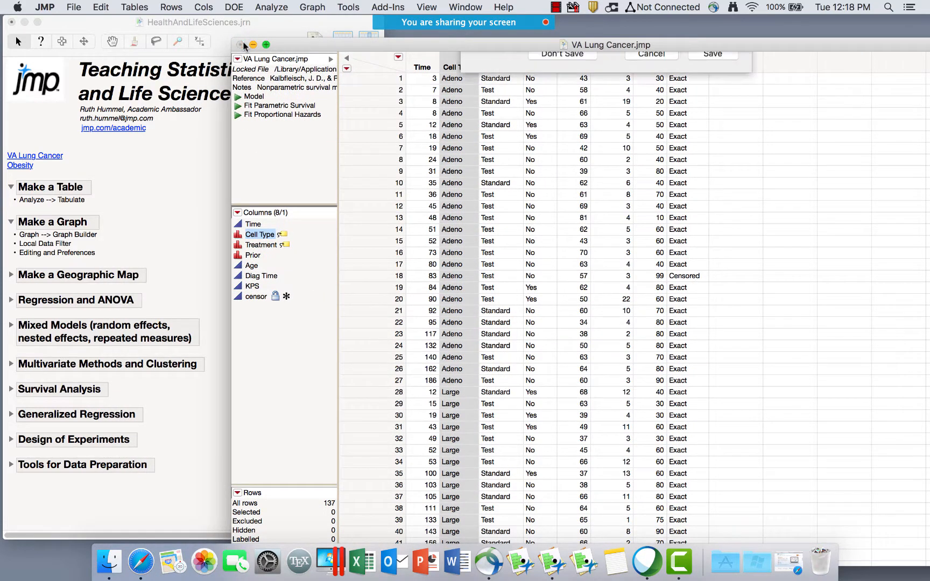
click(569, 116)
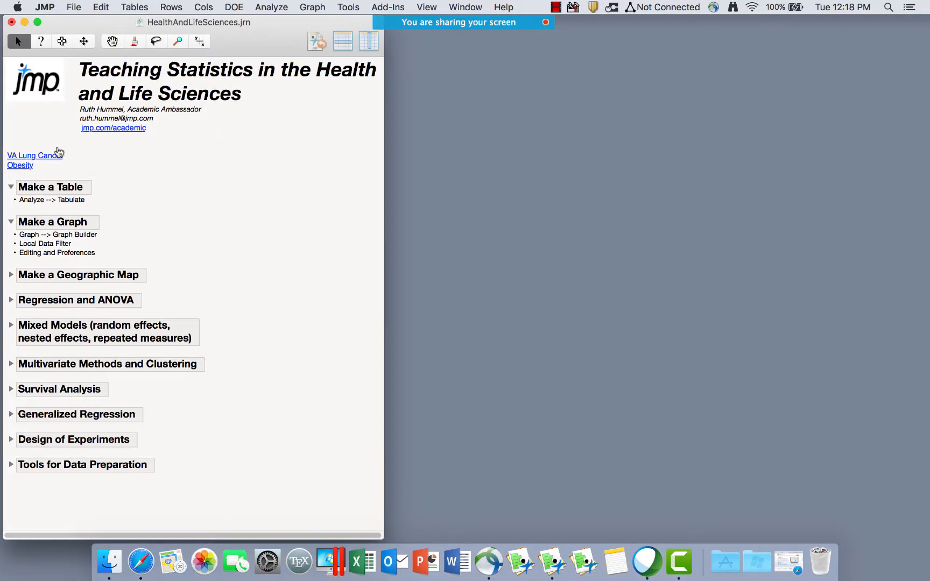
click(22, 166)
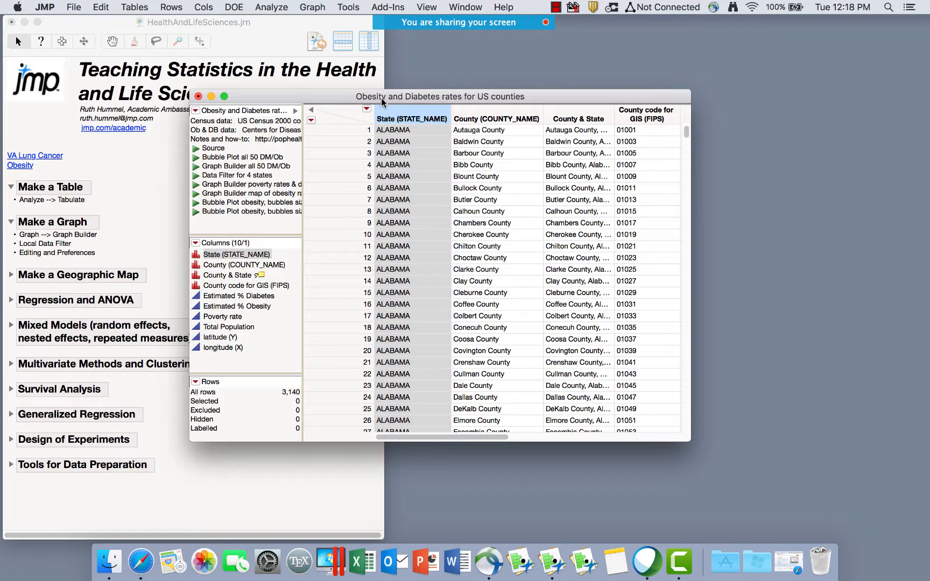
drag(383, 101, 330, 51)
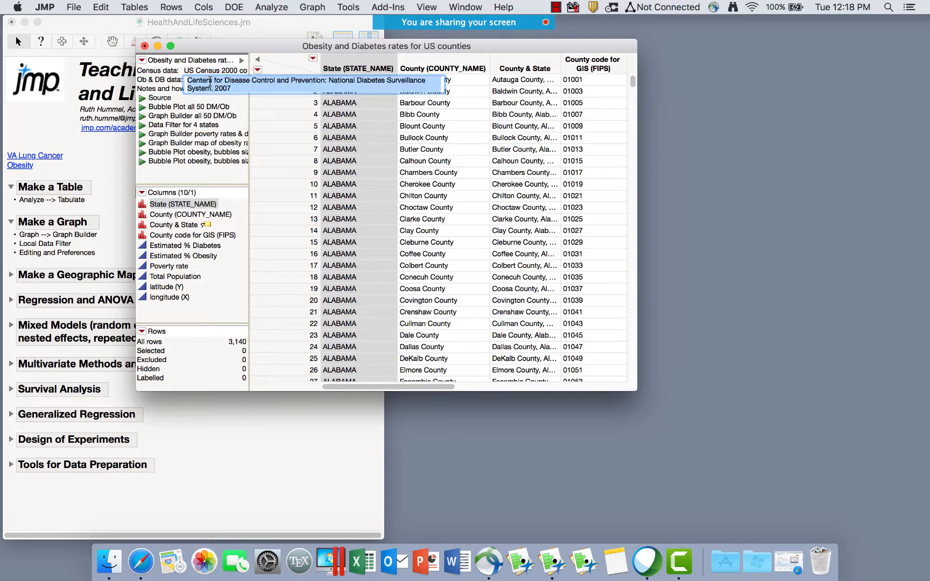
click(241, 117)
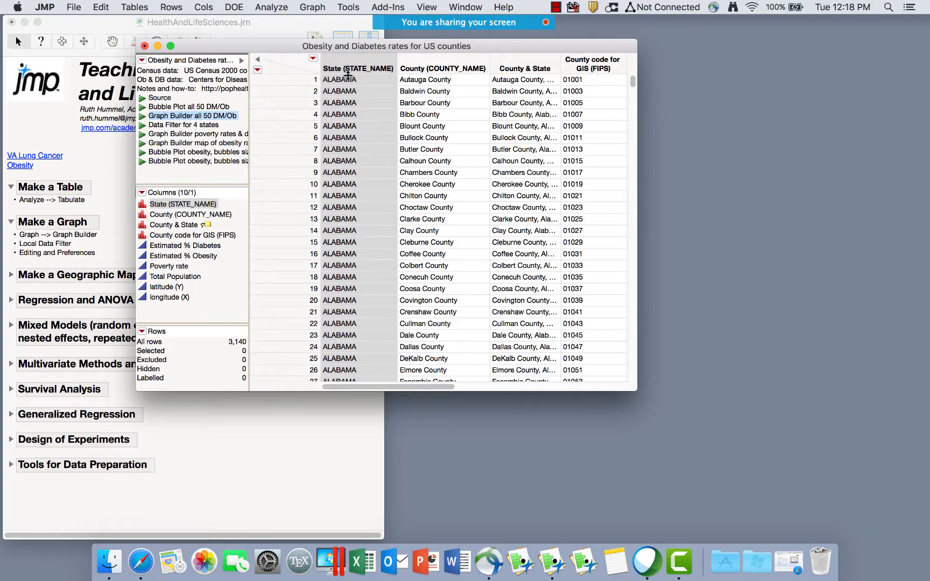
Highlight each column from State through longitude (X) to review the county table.
click(413, 82)
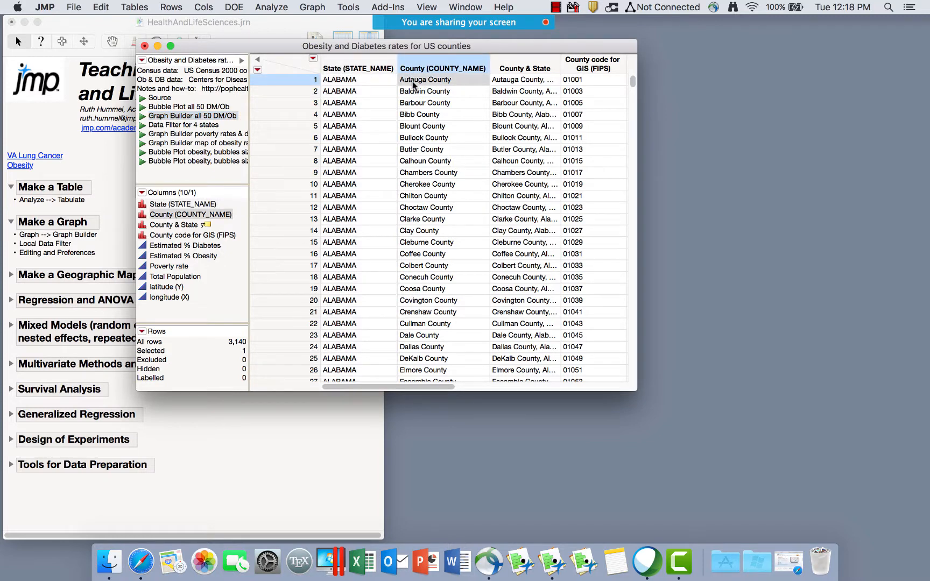
click(356, 64)
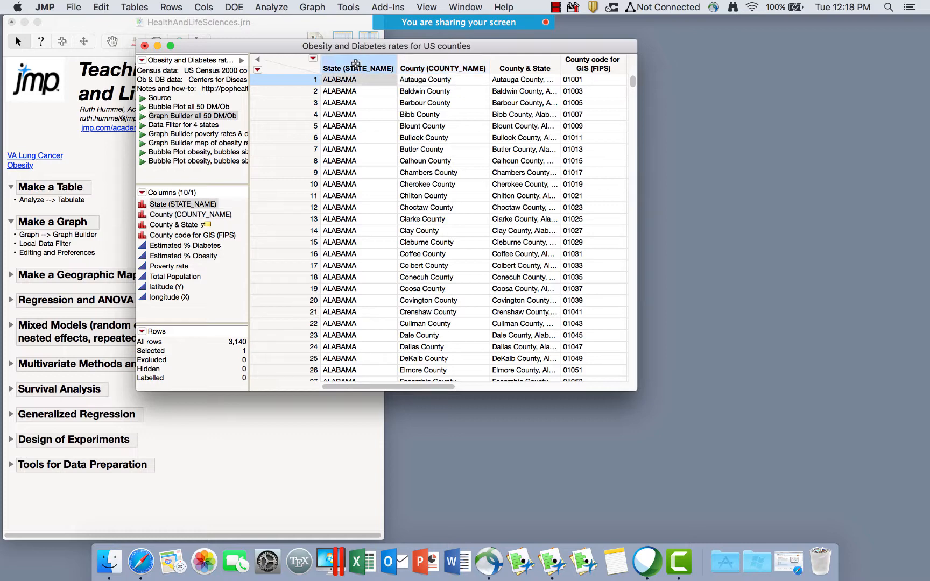
click(435, 61)
scroll(536, 102, right, 5)
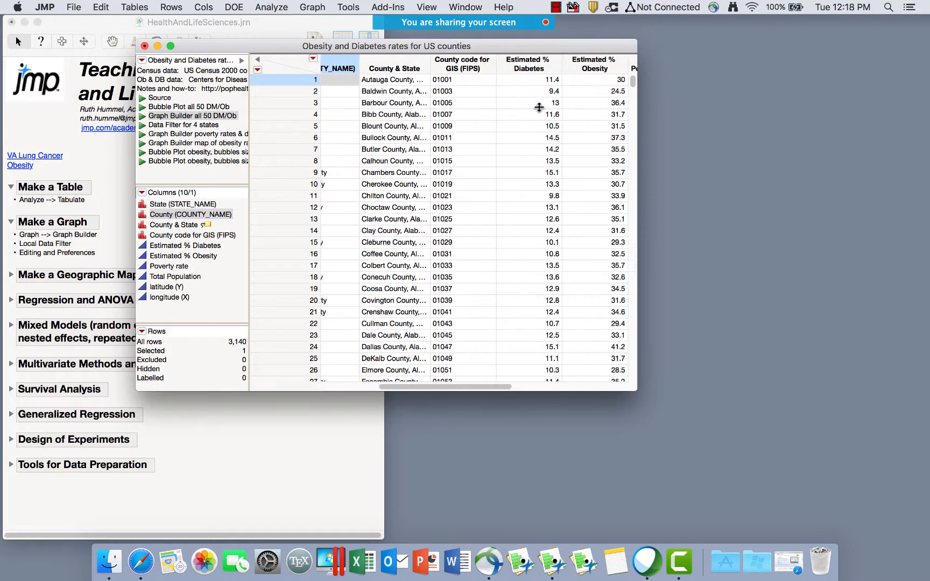
click(441, 69)
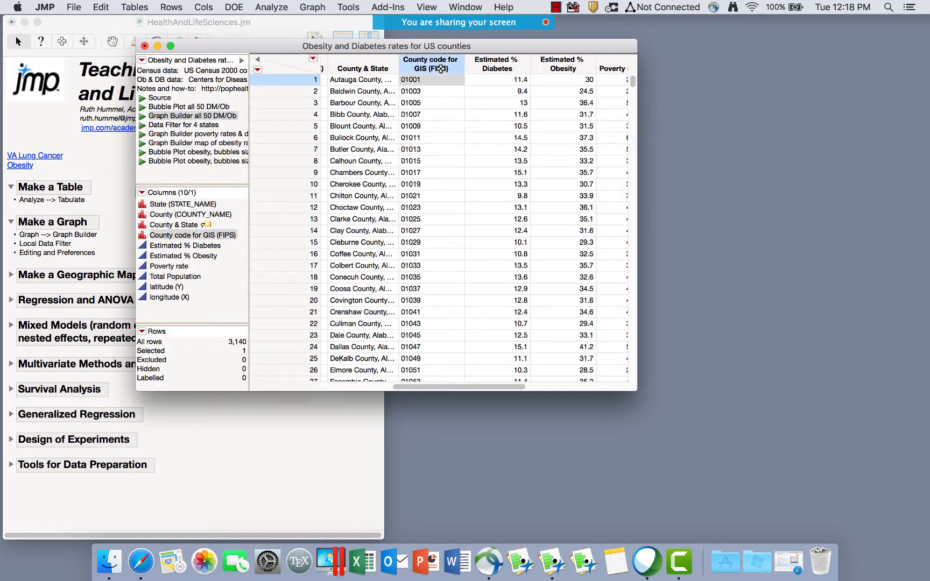
scroll(521, 83, right, 3)
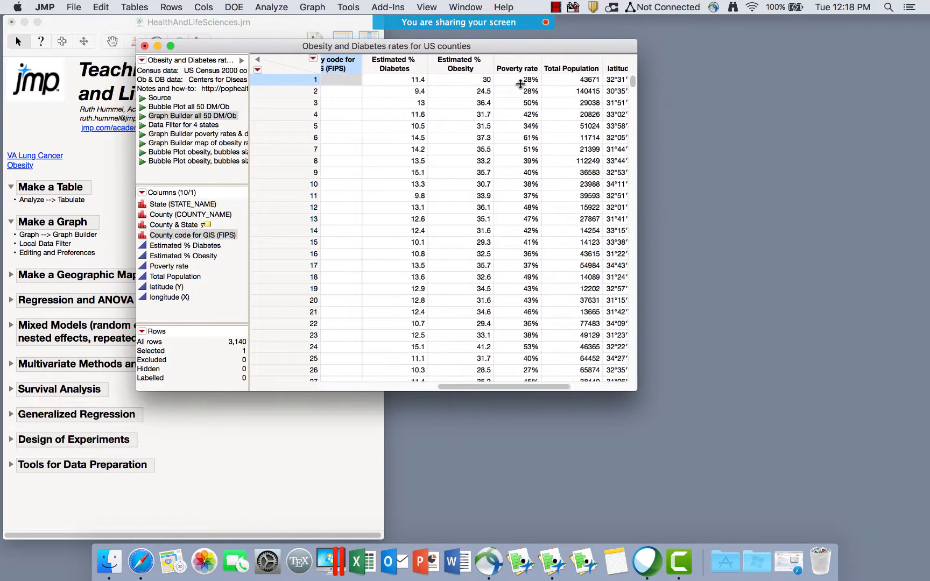
click(392, 65)
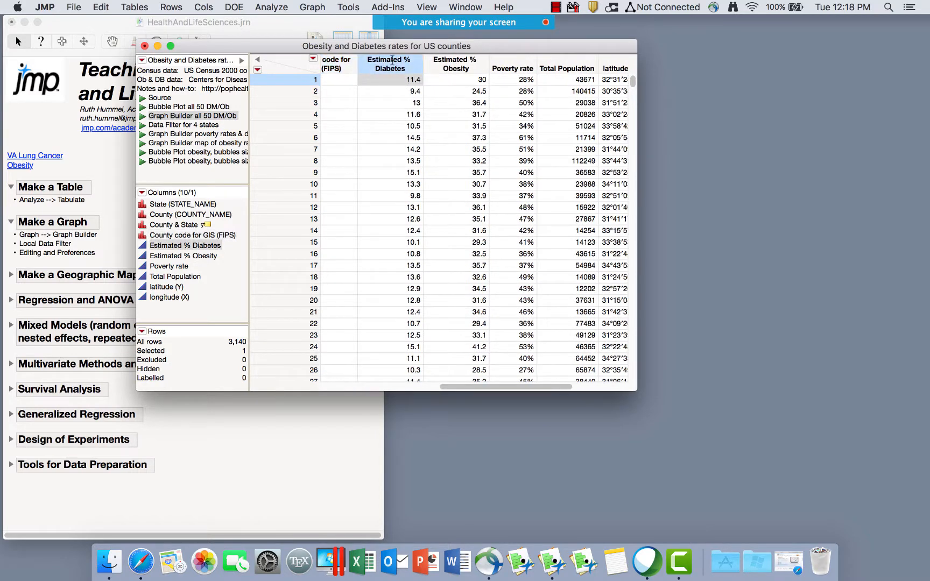
click(474, 65)
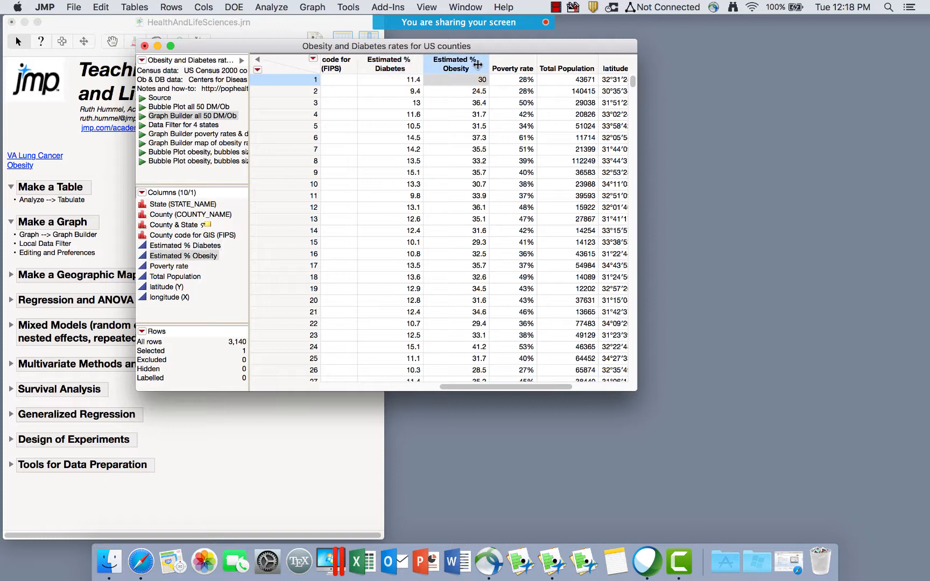
click(503, 65)
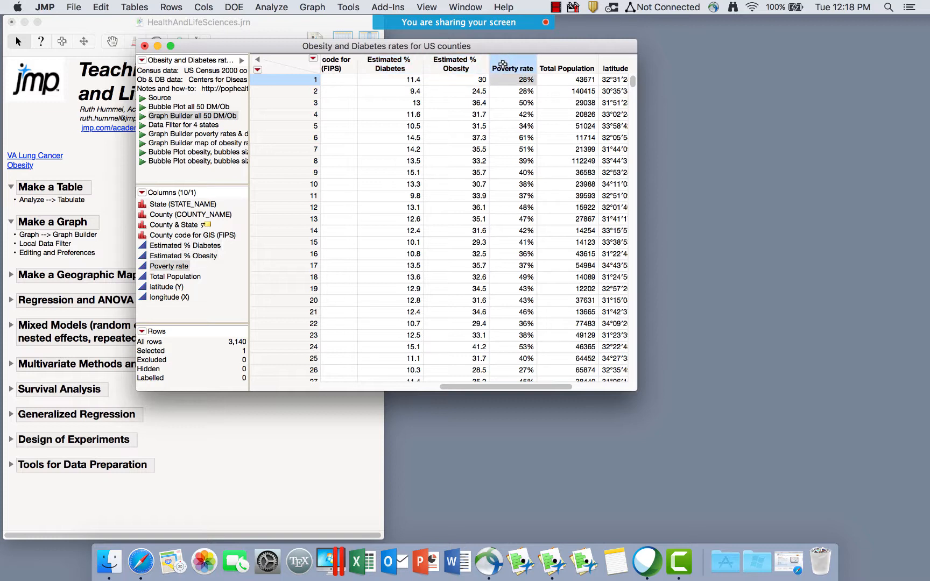
click(558, 60)
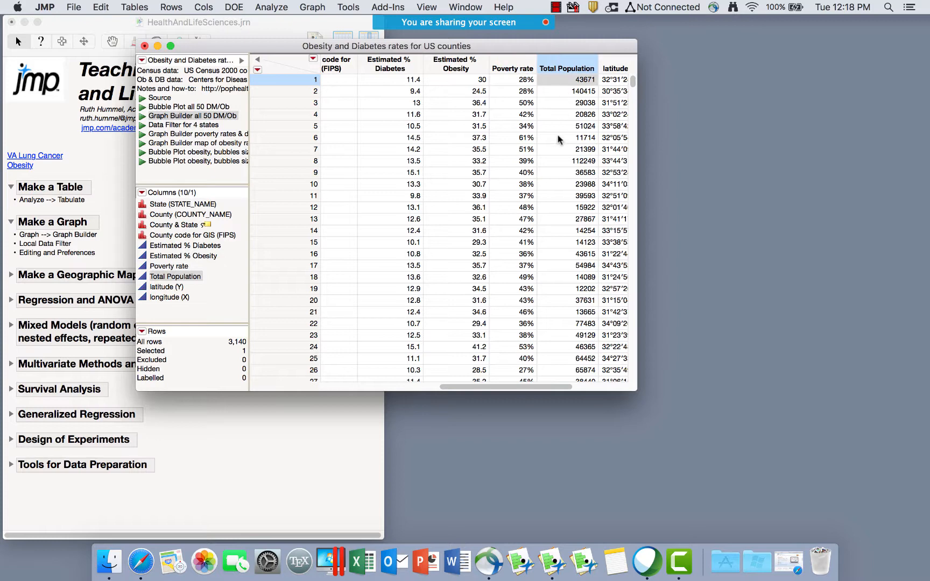
scroll(560, 140, right, 5)
click(502, 65)
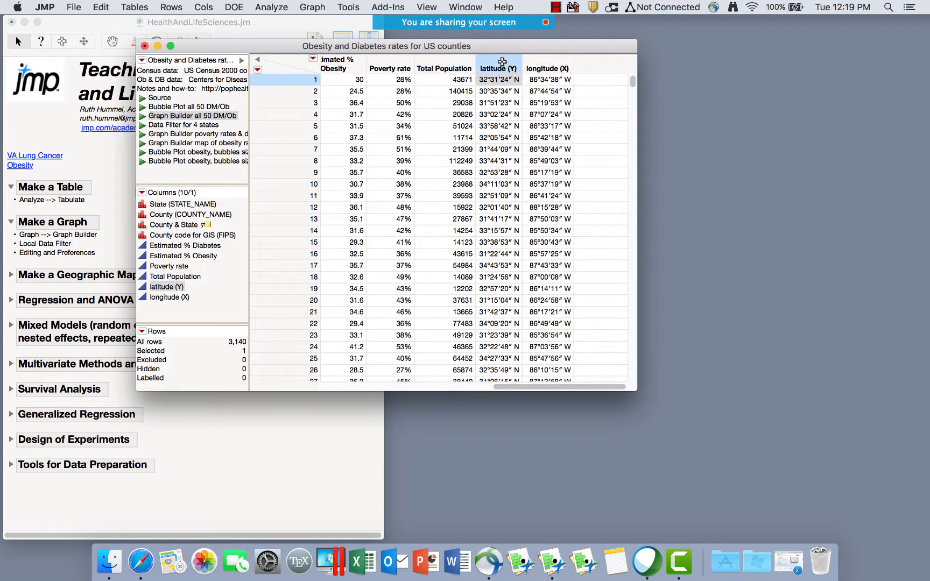
click(543, 67)
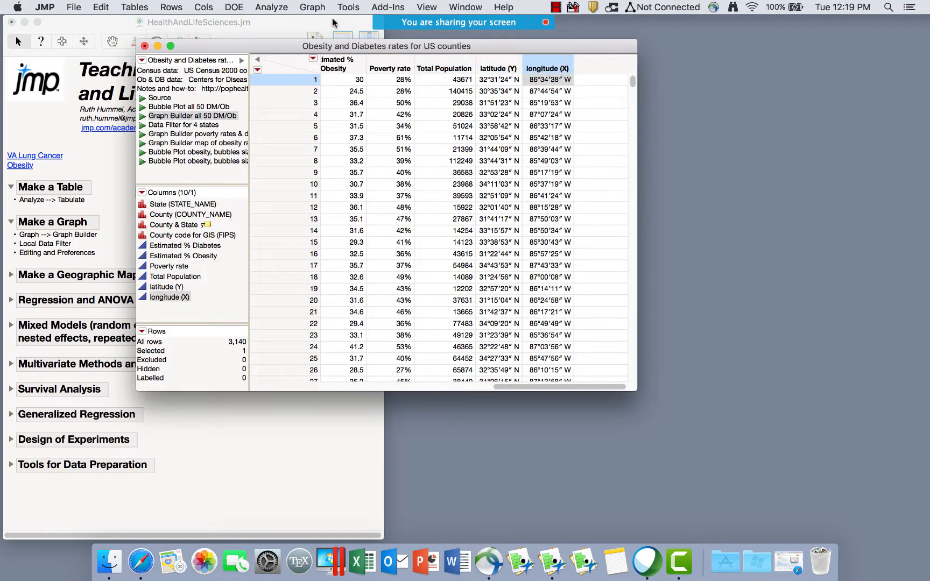
click(315, 8)
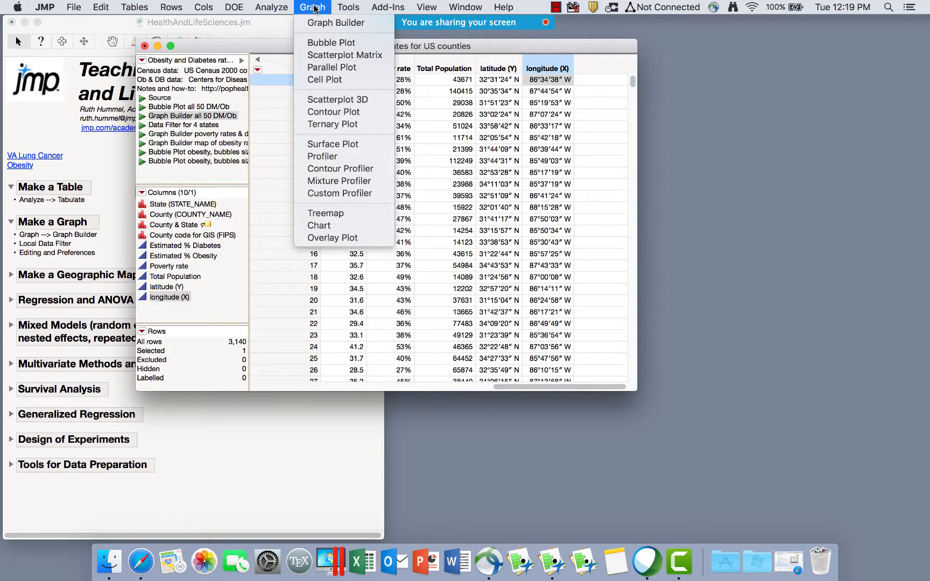
Plot county latitude against longitude in Graph Builder as points only, without the smoother.
click(319, 20)
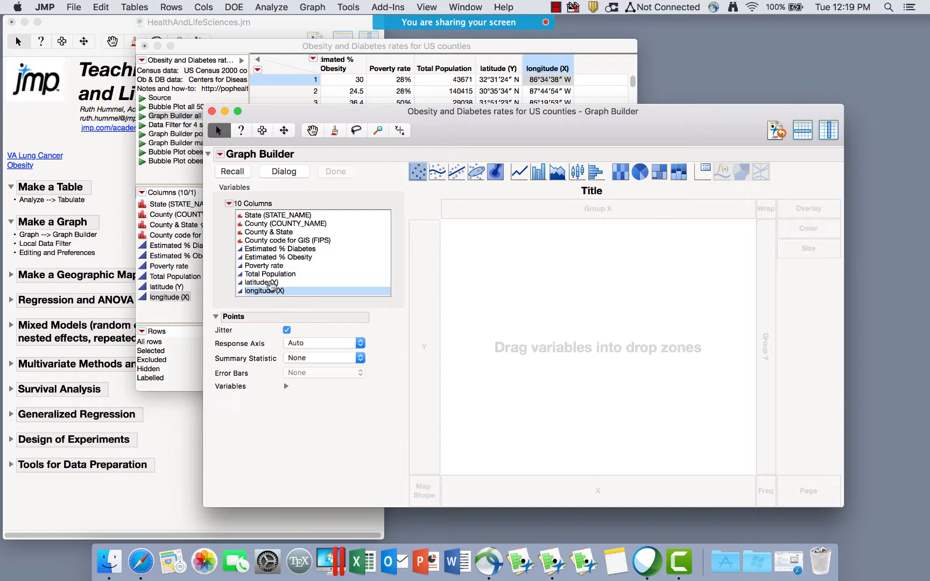
drag(266, 282, 576, 315)
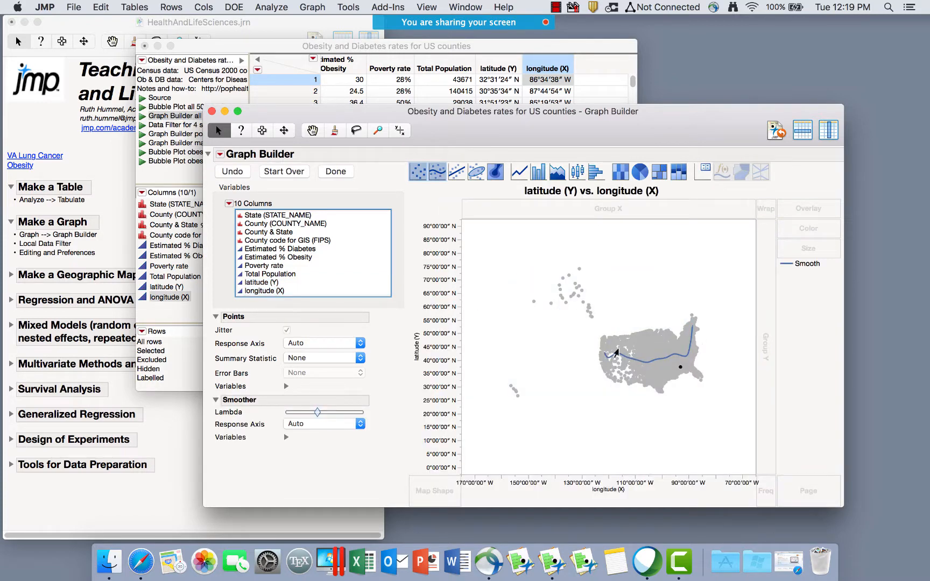
click(706, 404)
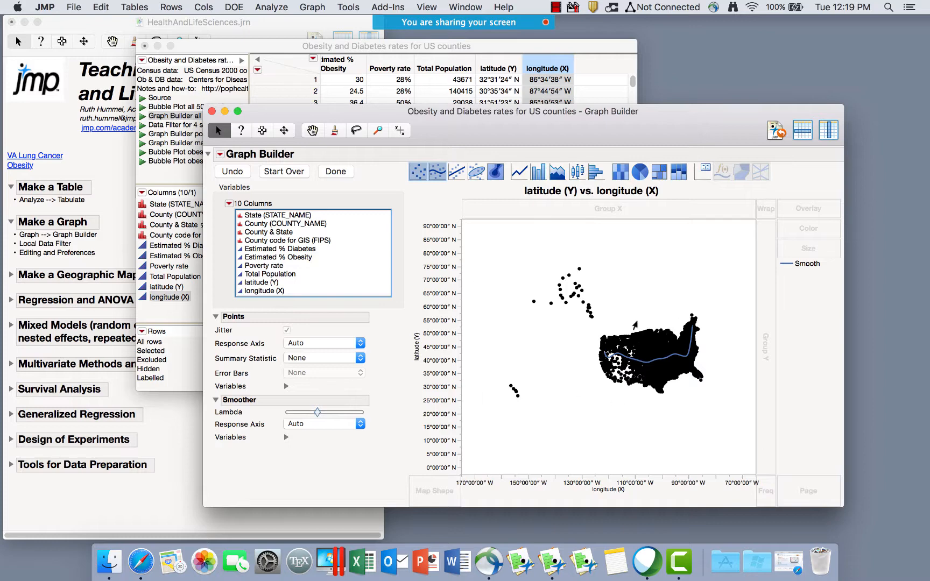
click(525, 45)
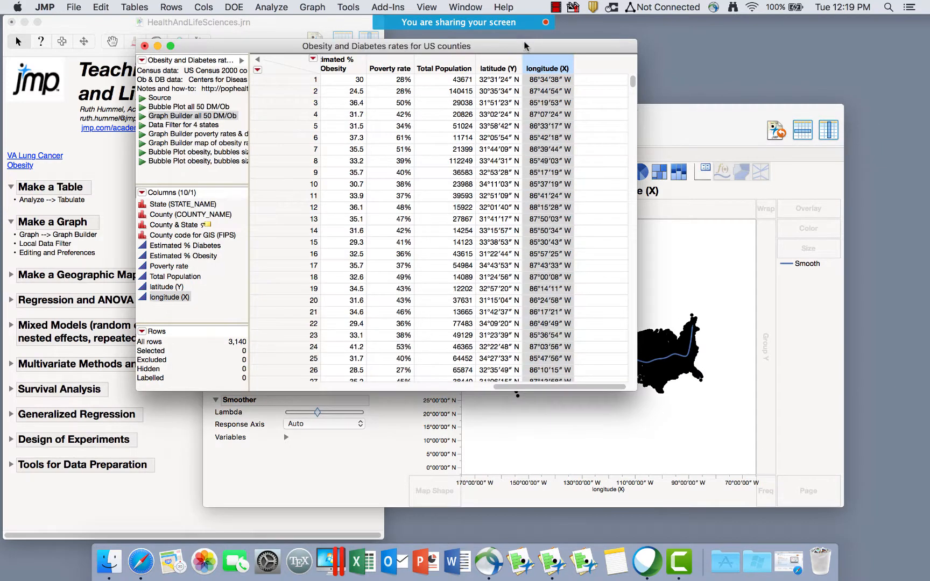
click(347, 84)
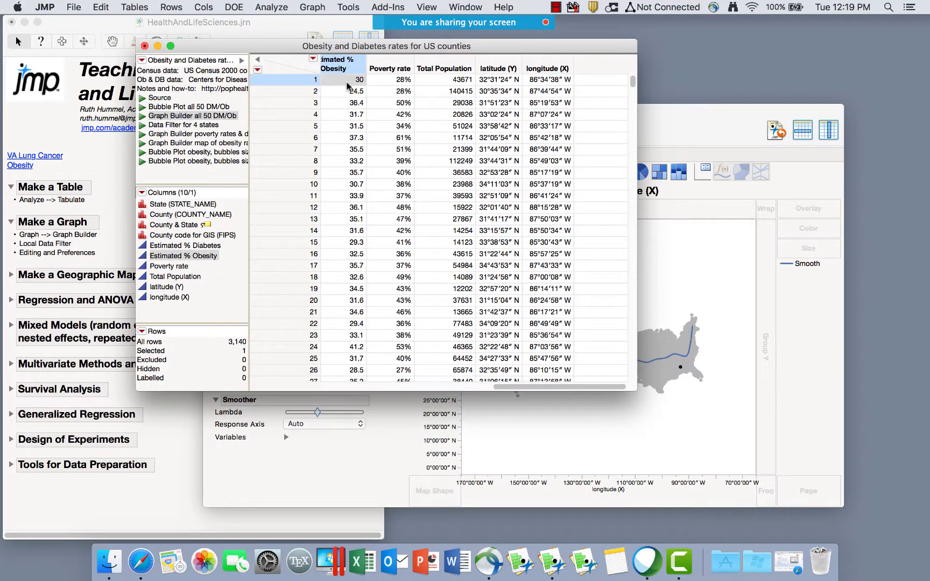
click(677, 292)
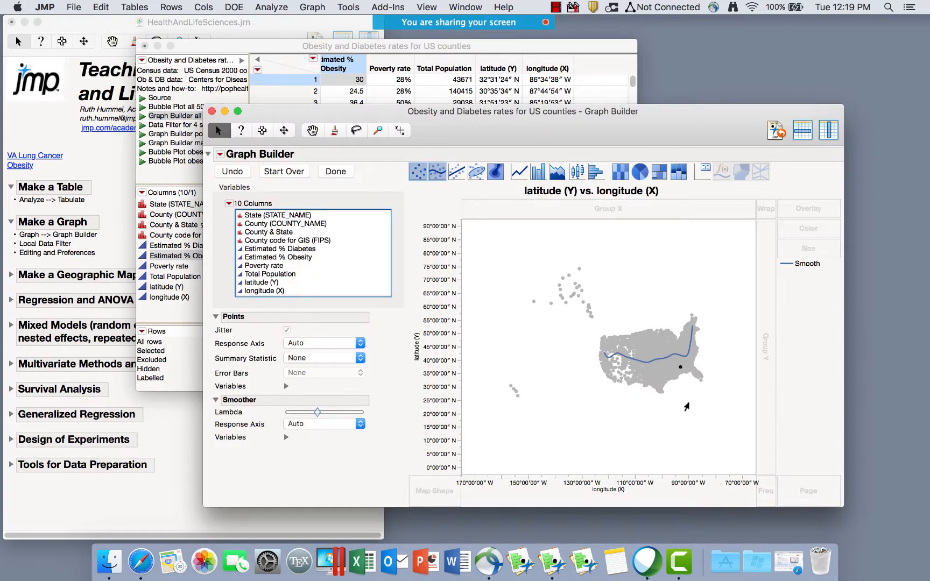
click(686, 407)
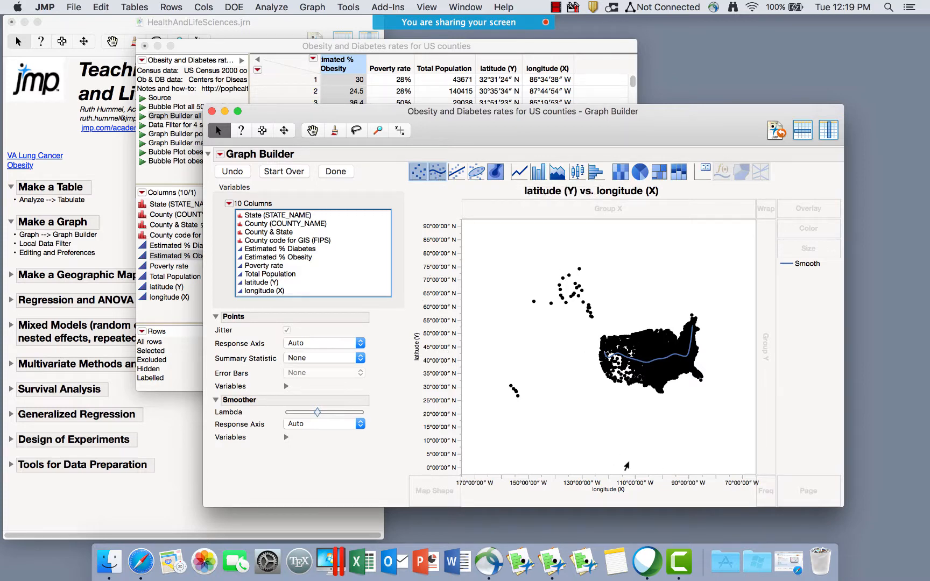
click(437, 172)
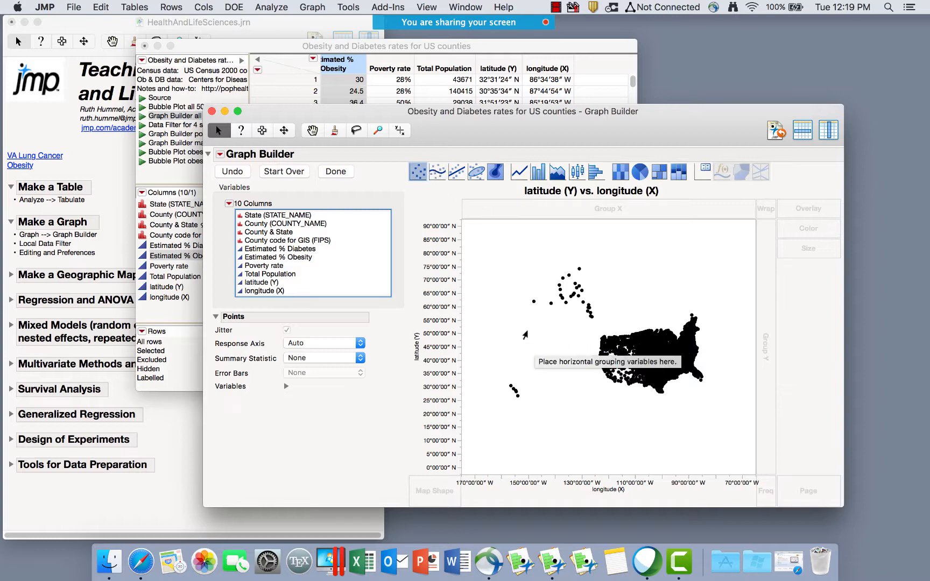
Add a Detailed Earth background map behind the county latitude-longitude points.
right_click(526, 334)
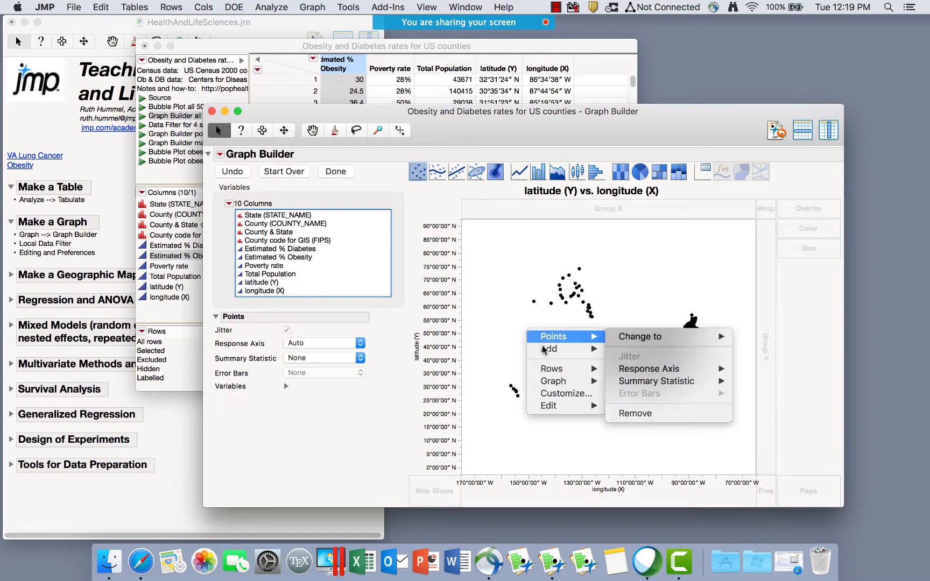
mouse_move(545, 350)
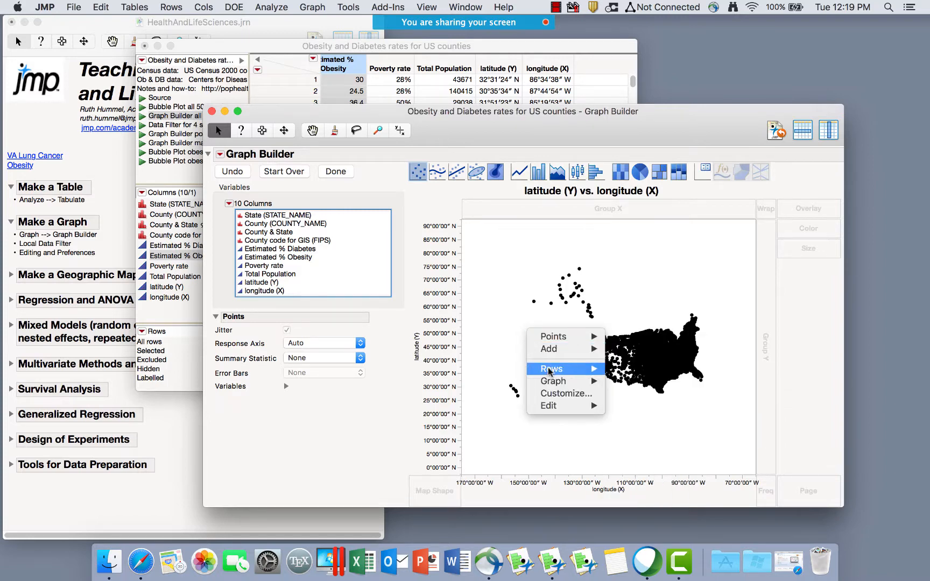
mouse_move(552, 381)
click(637, 395)
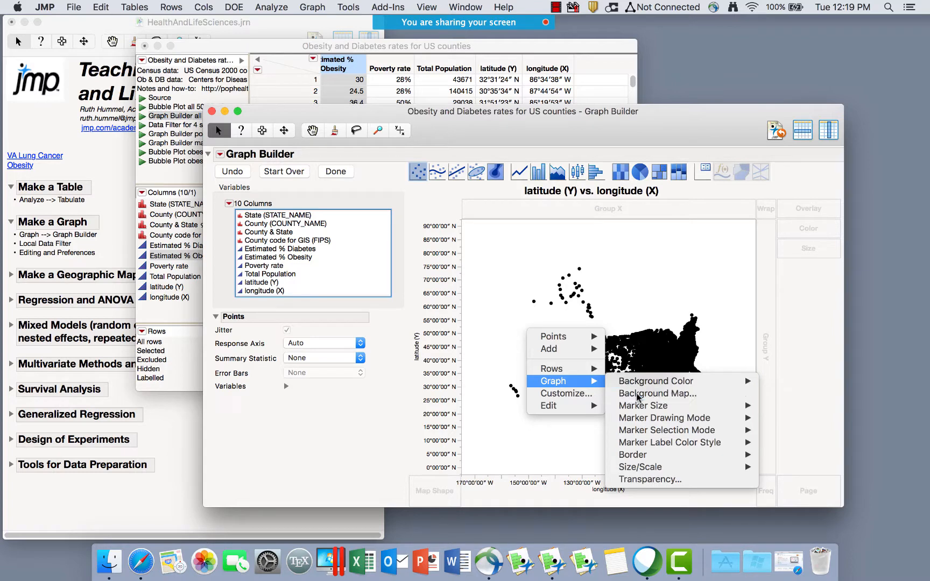
click(297, 129)
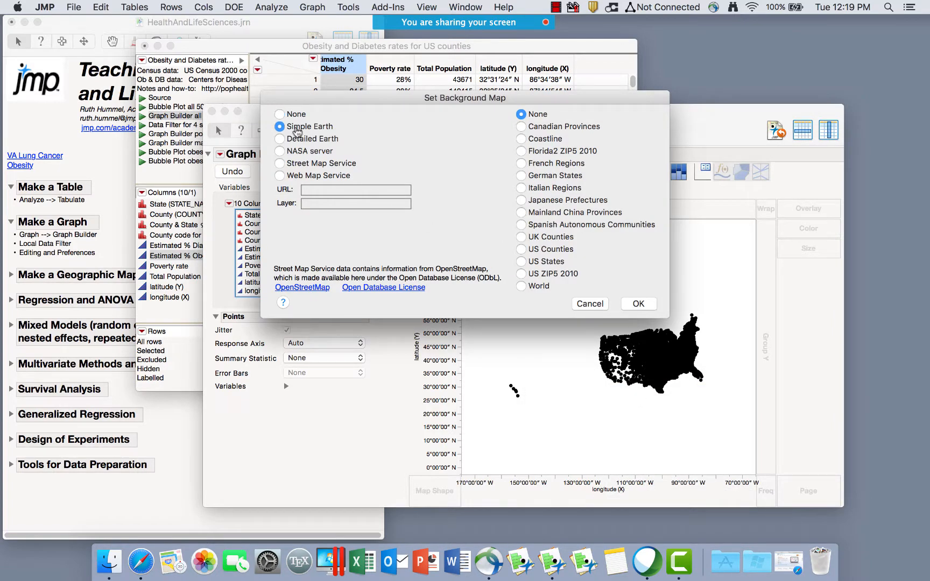
click(331, 139)
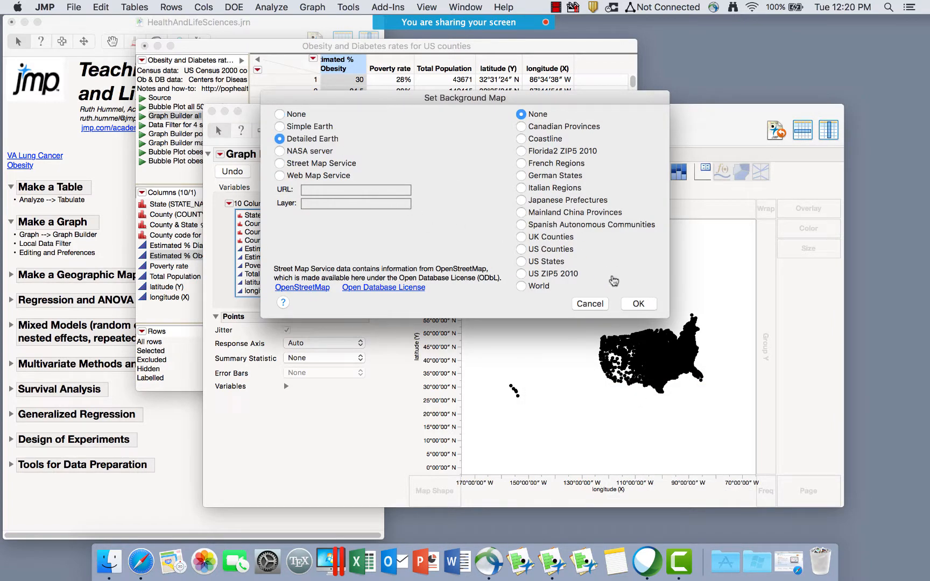
click(638, 303)
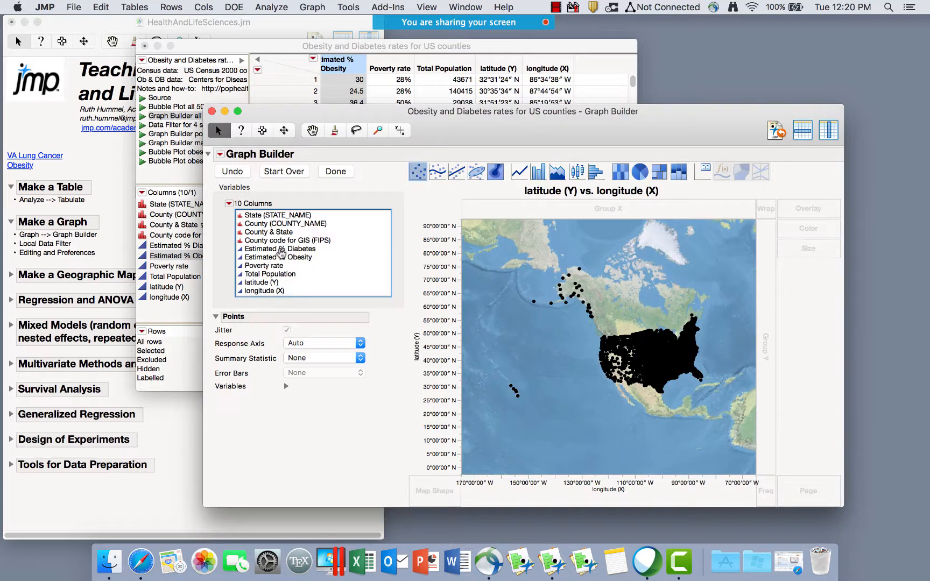
click(269, 250)
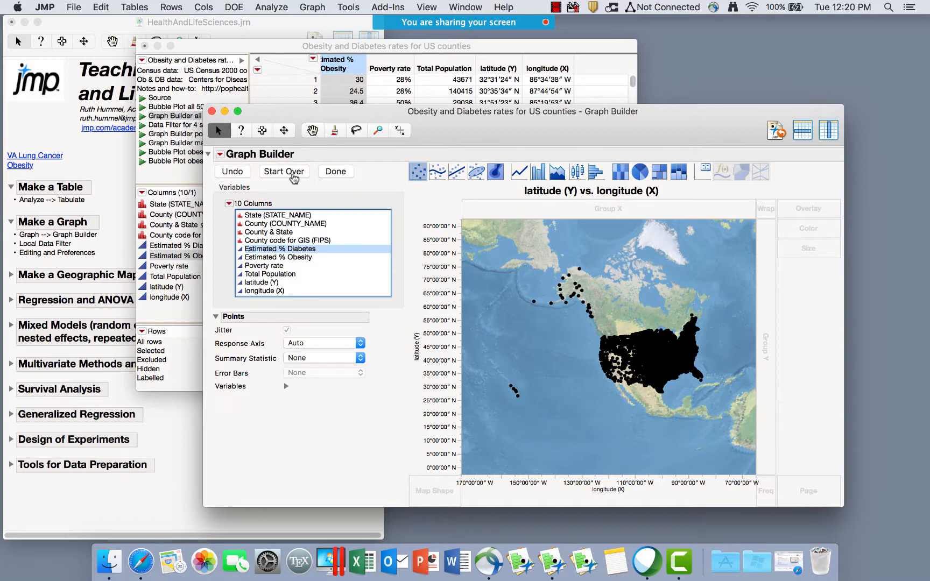
Start over and map states by State (STATE_NAME), coloured by Estimated % Diabetes.
click(293, 175)
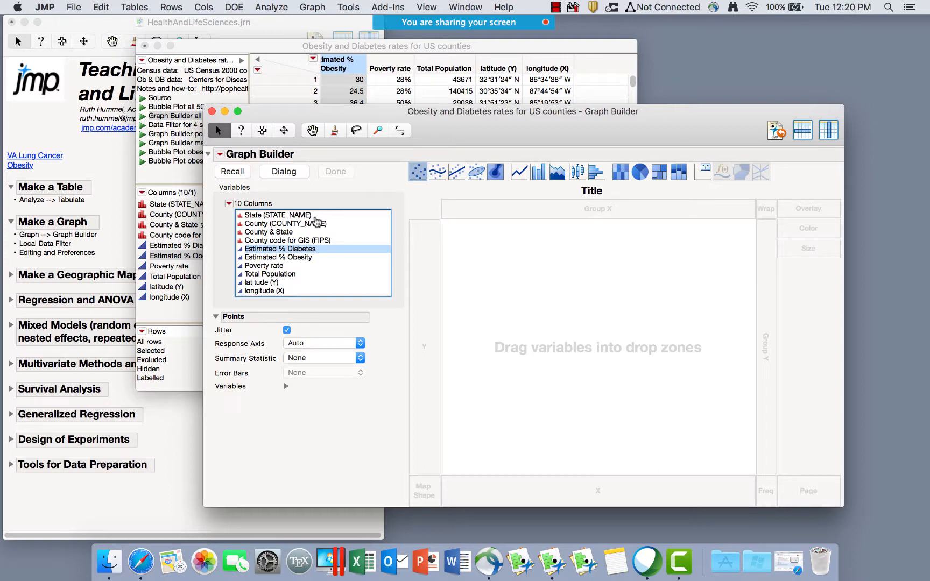
click(315, 216)
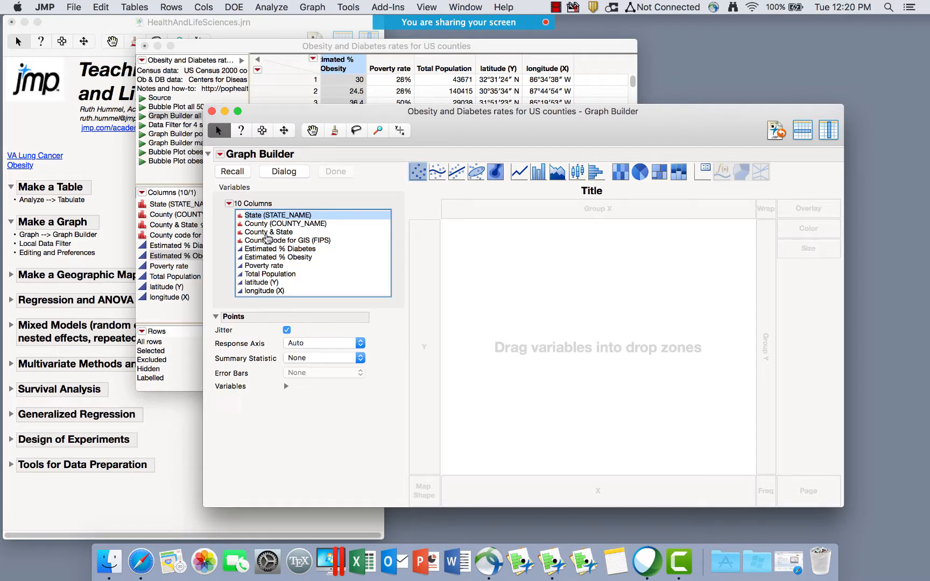
click(272, 241)
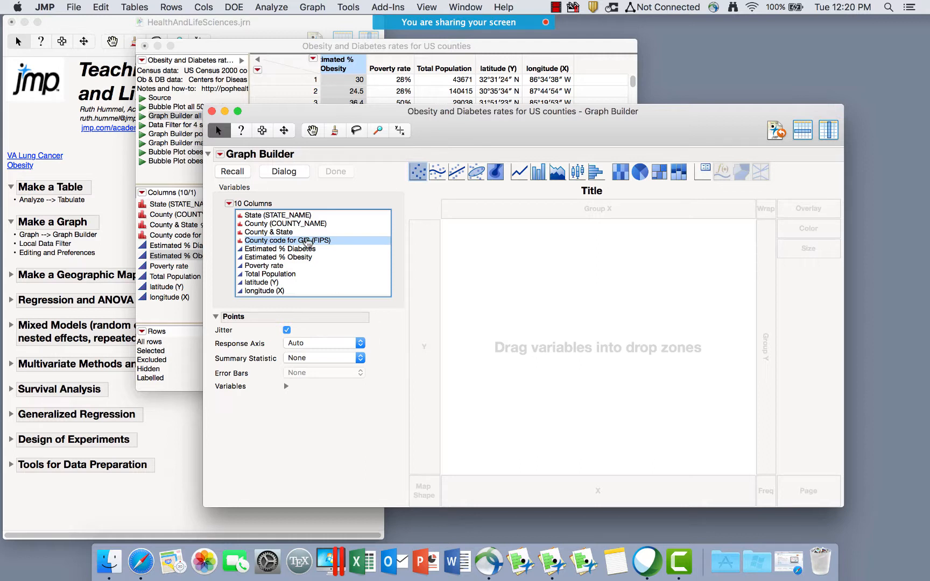
click(292, 216)
drag(293, 216, 423, 494)
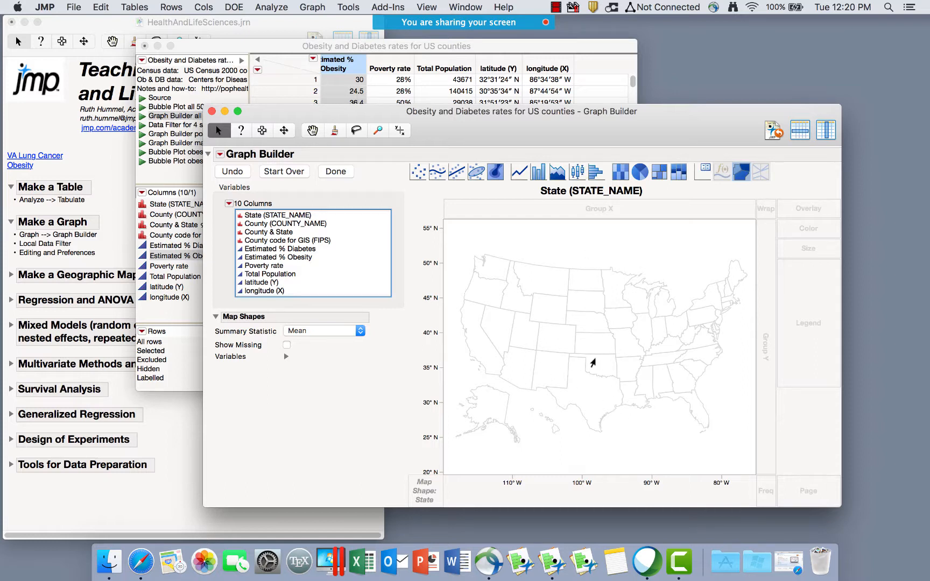
drag(280, 251, 760, 226)
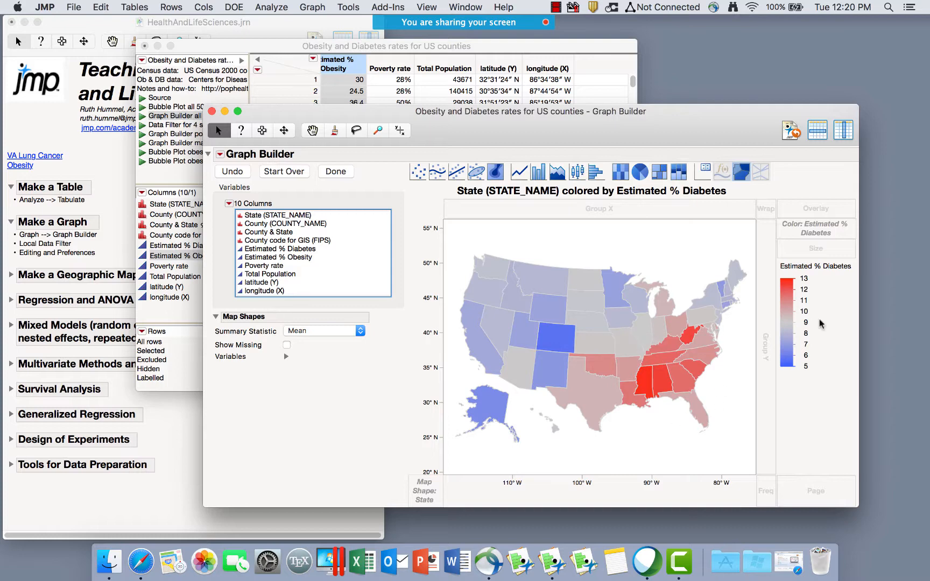
Use Total Population as the frequency weight for the state map.
click(643, 384)
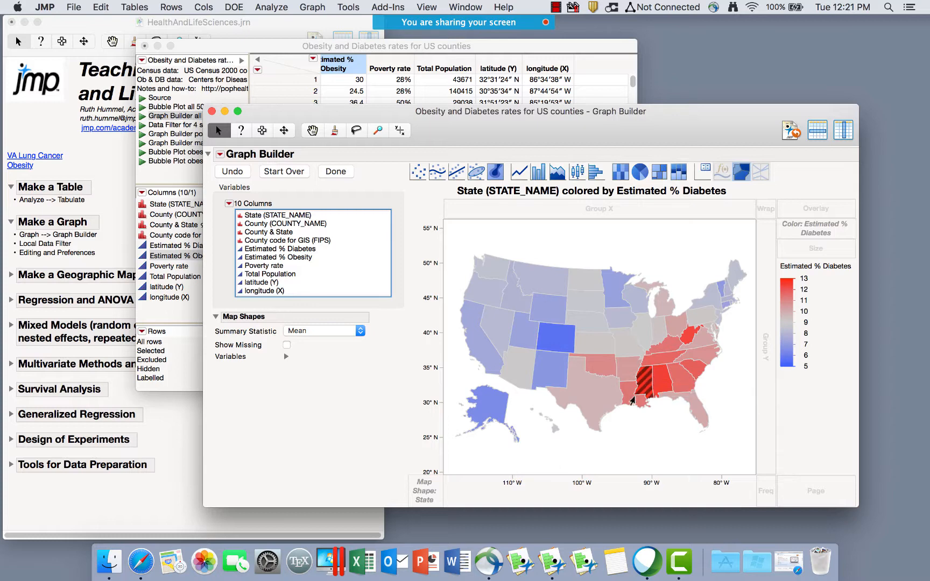
mouse_move(642, 387)
click(288, 275)
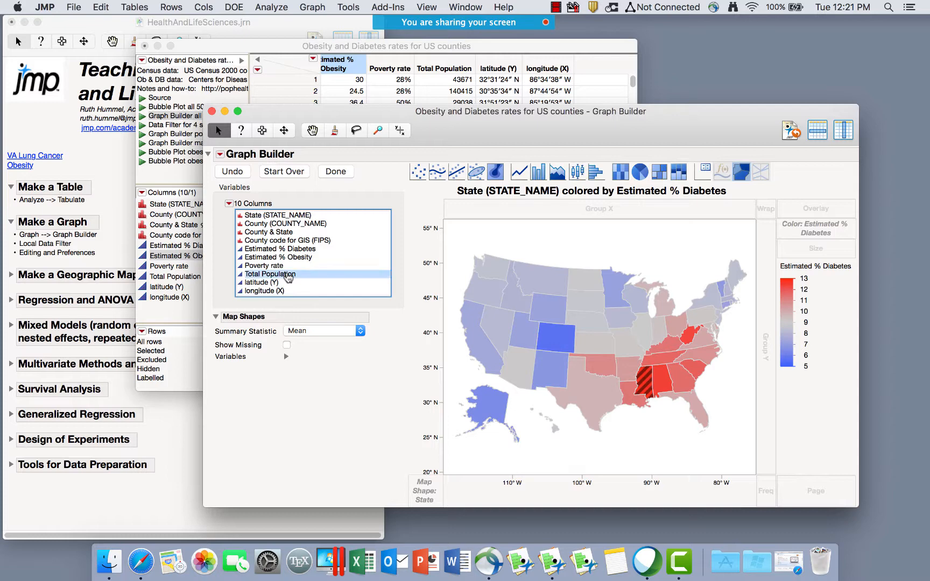
drag(288, 276, 767, 492)
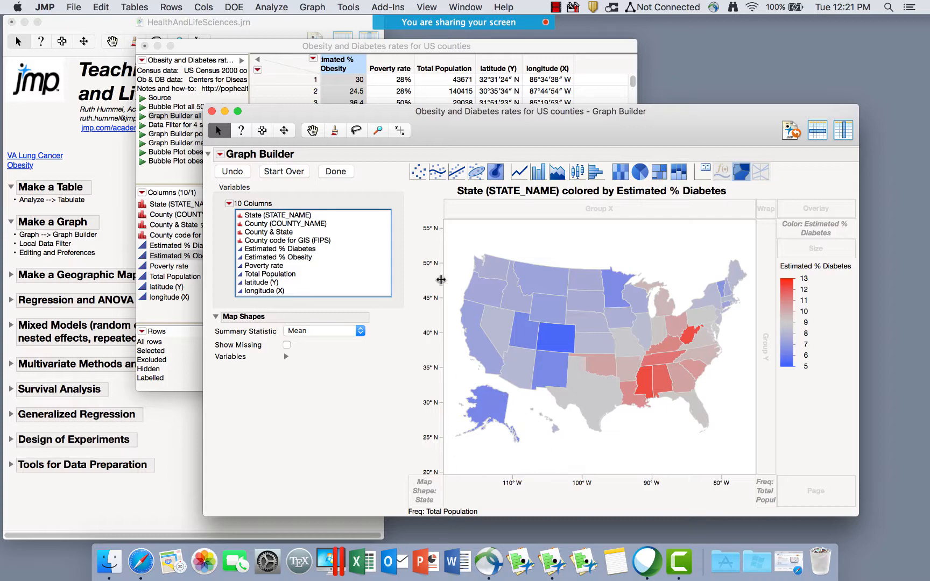
Rebuild the map by County code for GIS (FIPS), coloured by Estimated % Diabetes, and finish the graph.
click(301, 172)
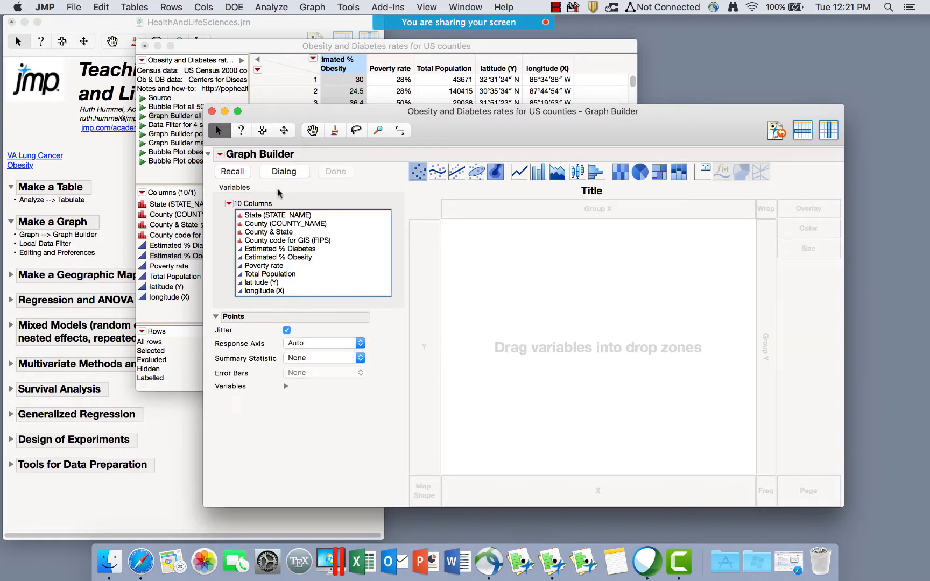
drag(280, 215, 427, 496)
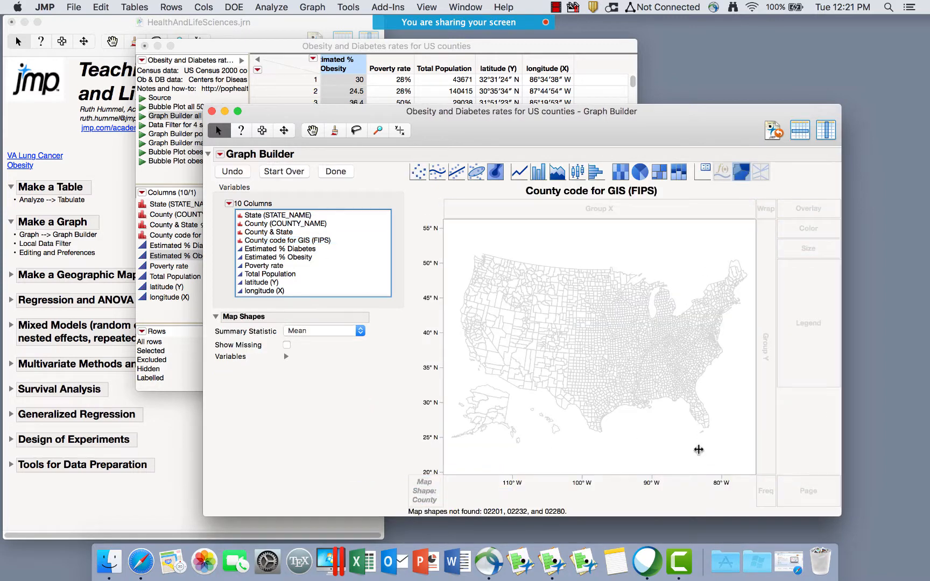
drag(570, 508, 479, 511)
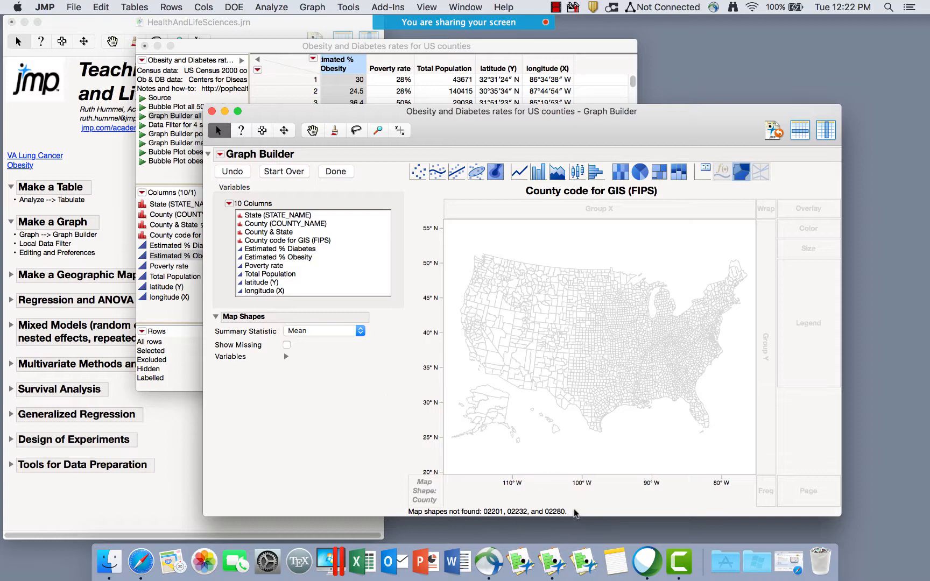
mouse_move(572, 506)
mouse_down()
mouse_move(474, 498)
mouse_move(467, 515)
mouse_move(477, 495)
mouse_move(579, 516)
mouse_up()
drag(522, 128, 512, 101)
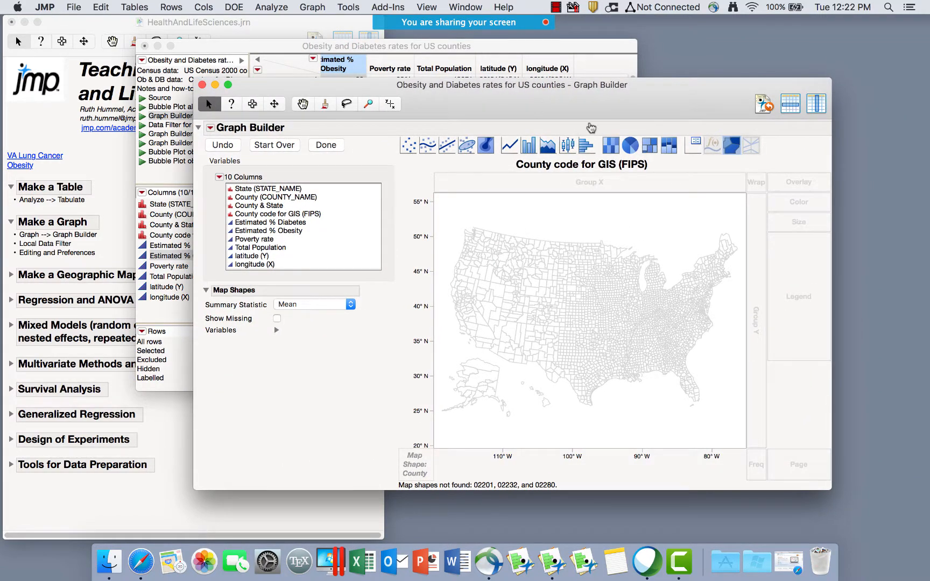
drag(253, 225, 545, 277)
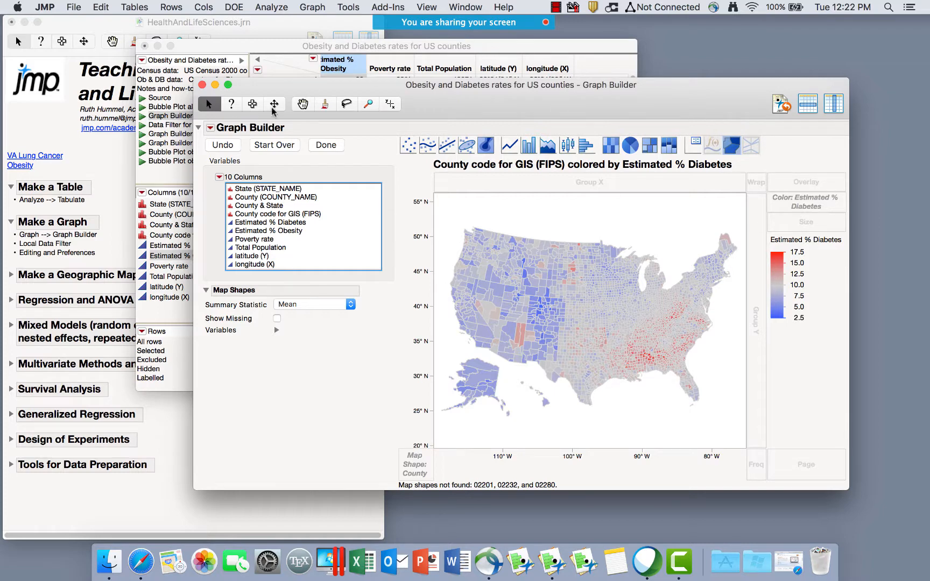
click(325, 146)
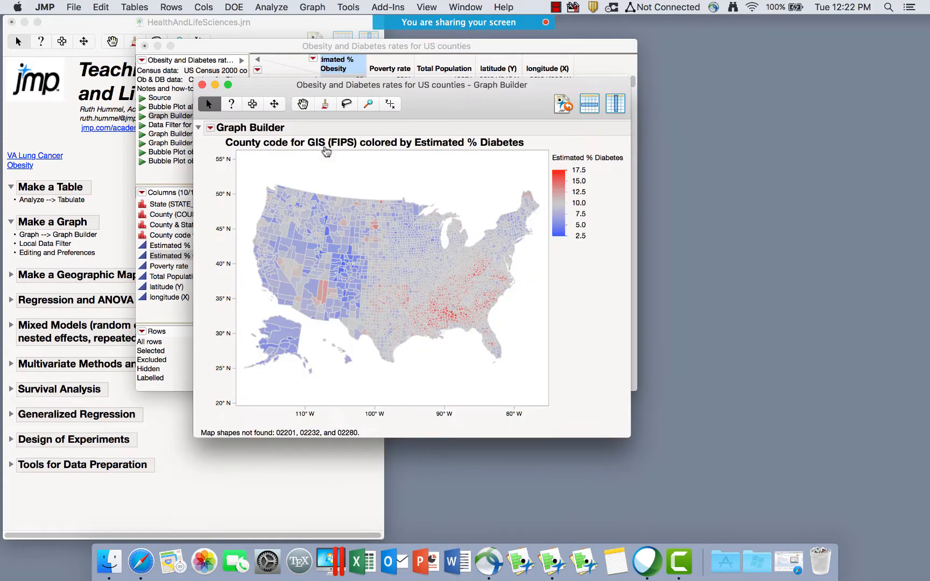
Add a State (STATE_NAME) local data filter showing only FLORIDA and GEORGIA counties.
click(210, 128)
click(246, 345)
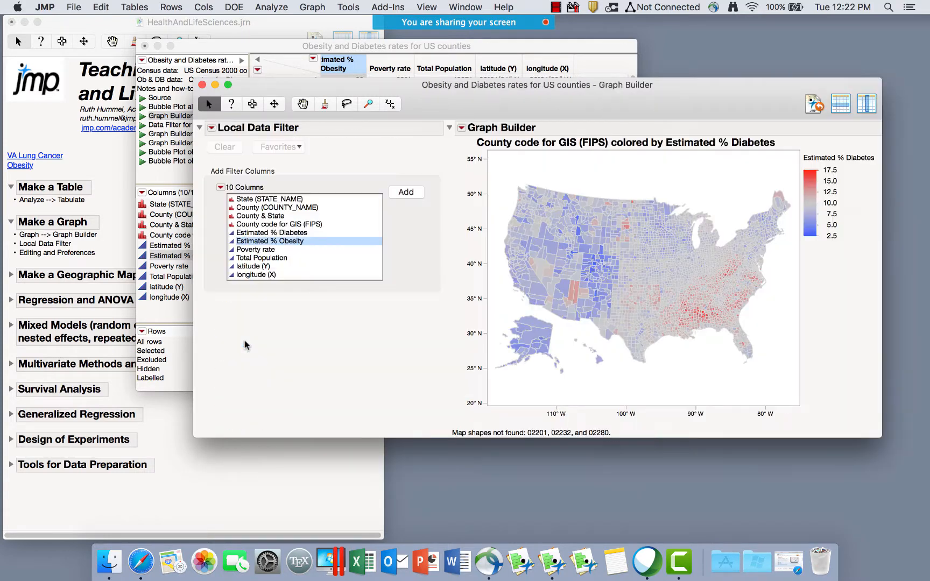
click(271, 199)
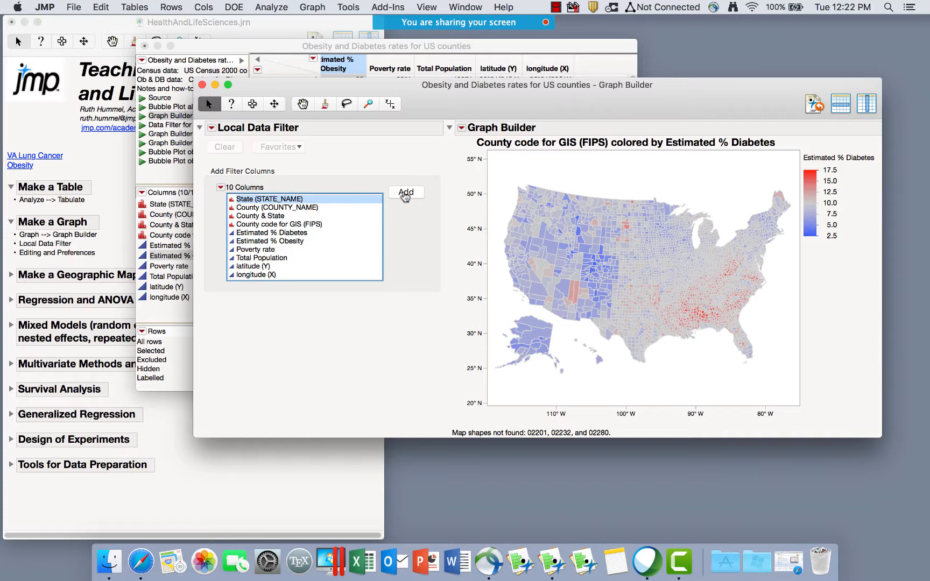
click(406, 193)
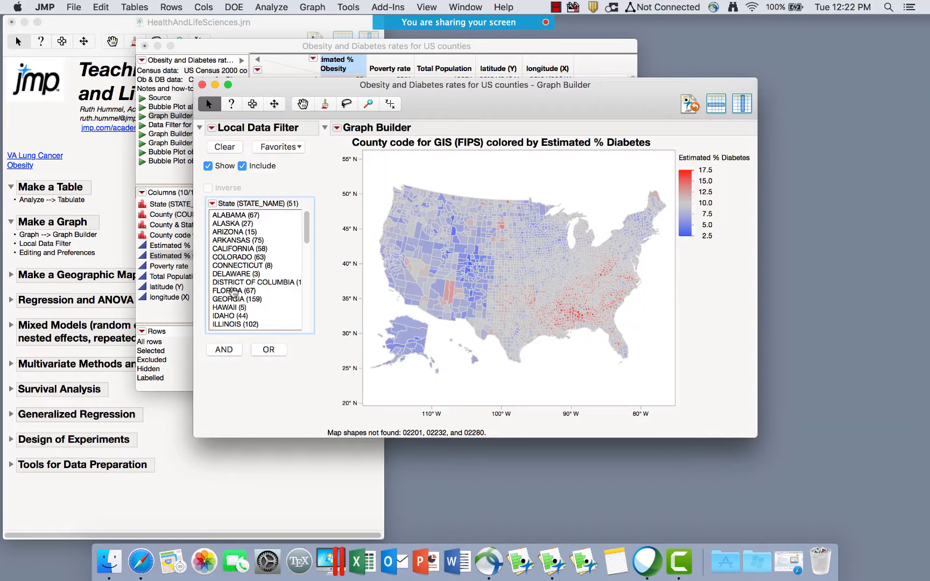
click(233, 292)
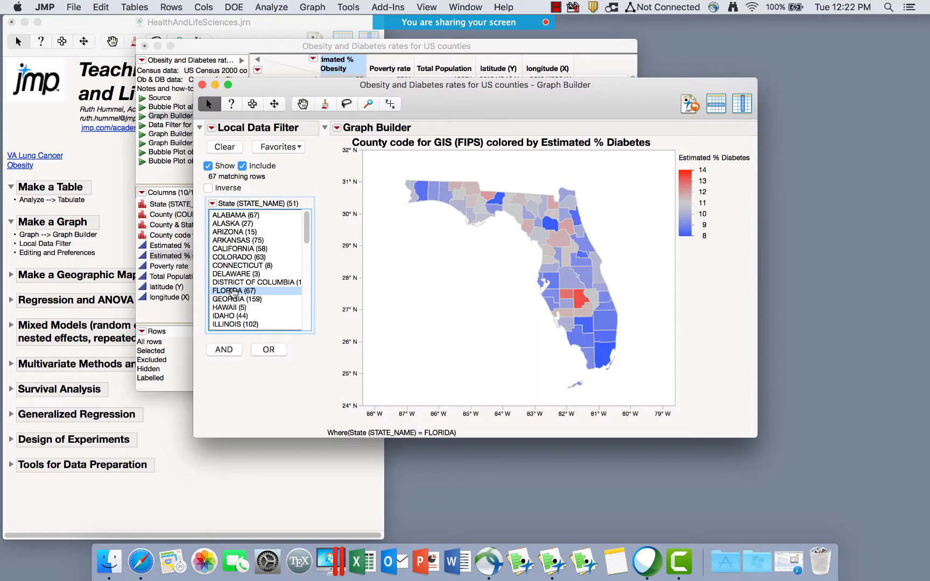
click(240, 249)
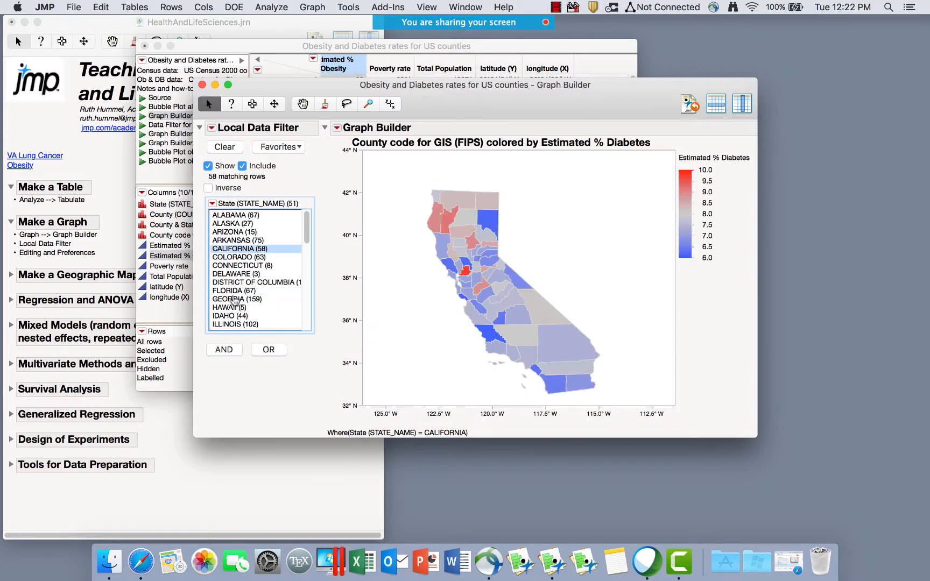
drag(233, 292, 230, 303)
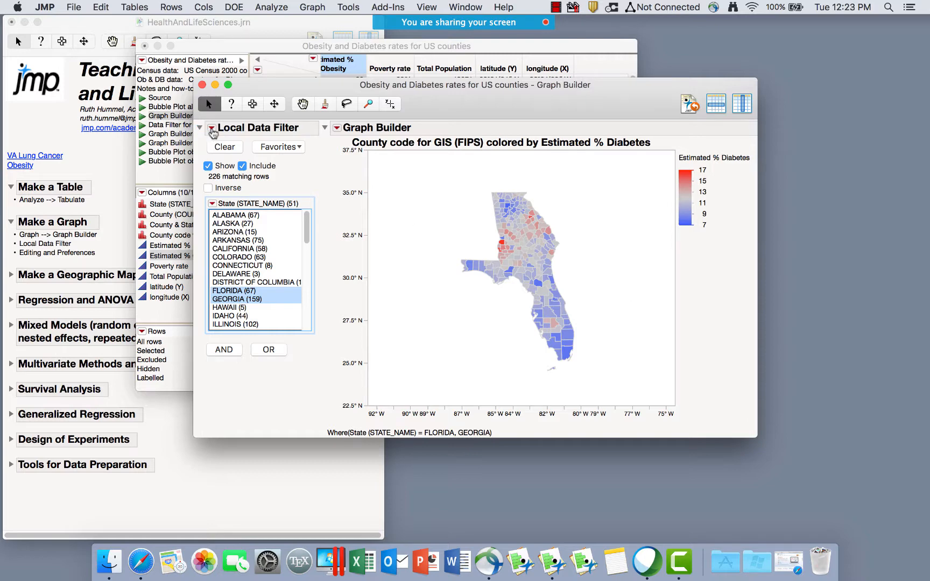
click(212, 129)
Remove the Local Data Filter and start a Column Switcher on Estimated % Diabetes.
click(294, 308)
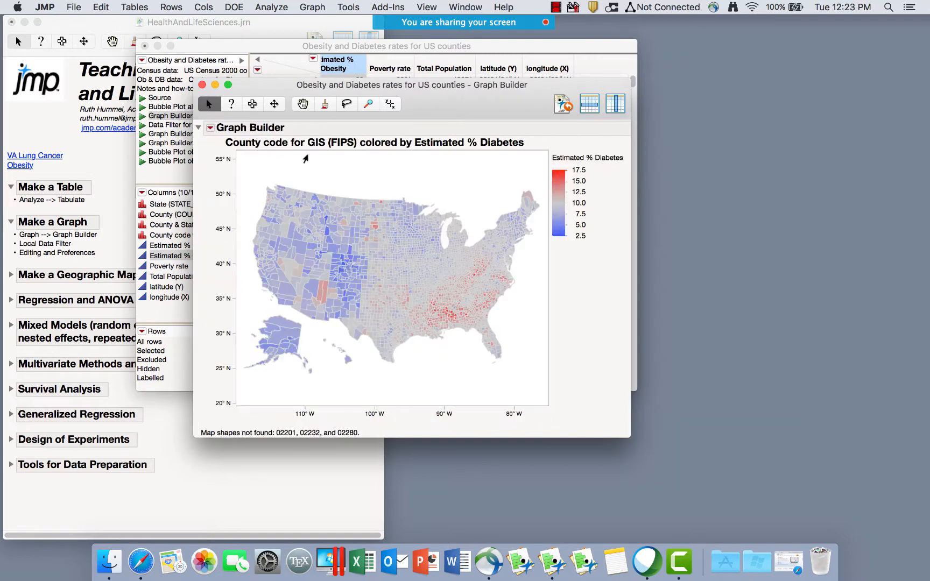
click(210, 128)
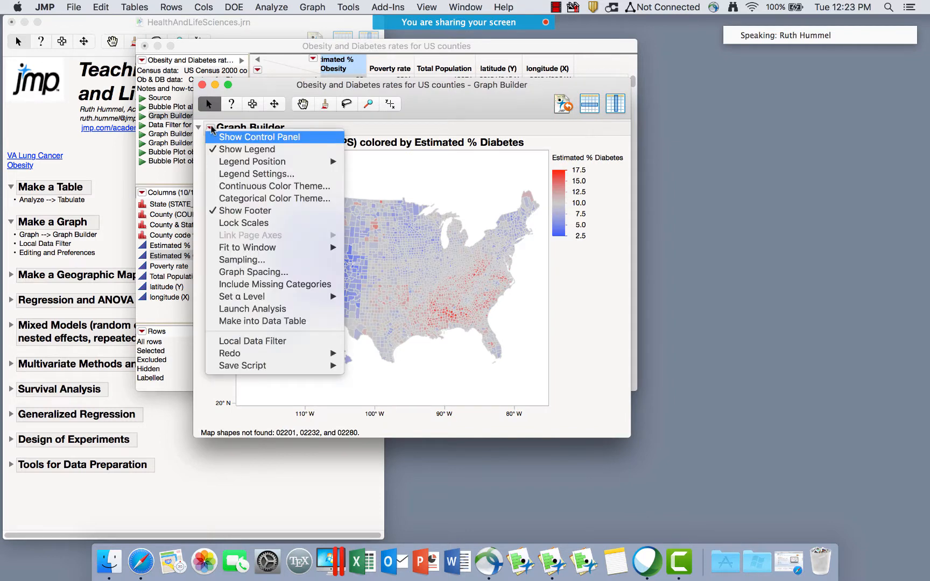
mouse_move(244, 355)
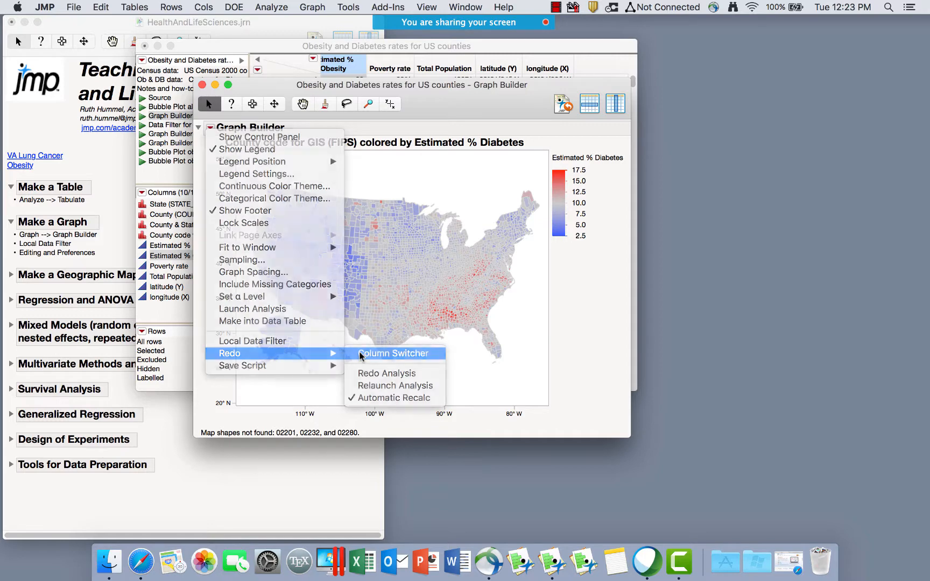
click(361, 354)
click(435, 262)
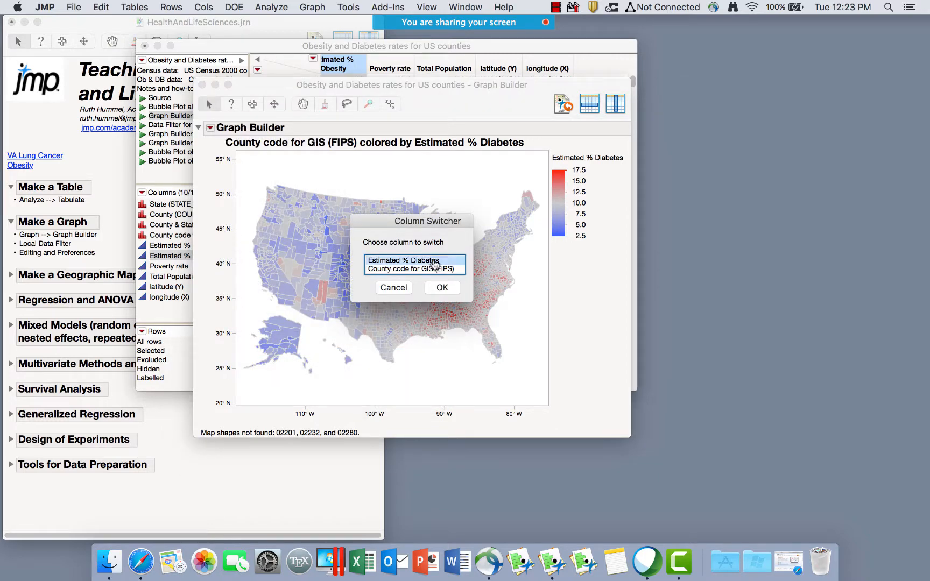
click(440, 291)
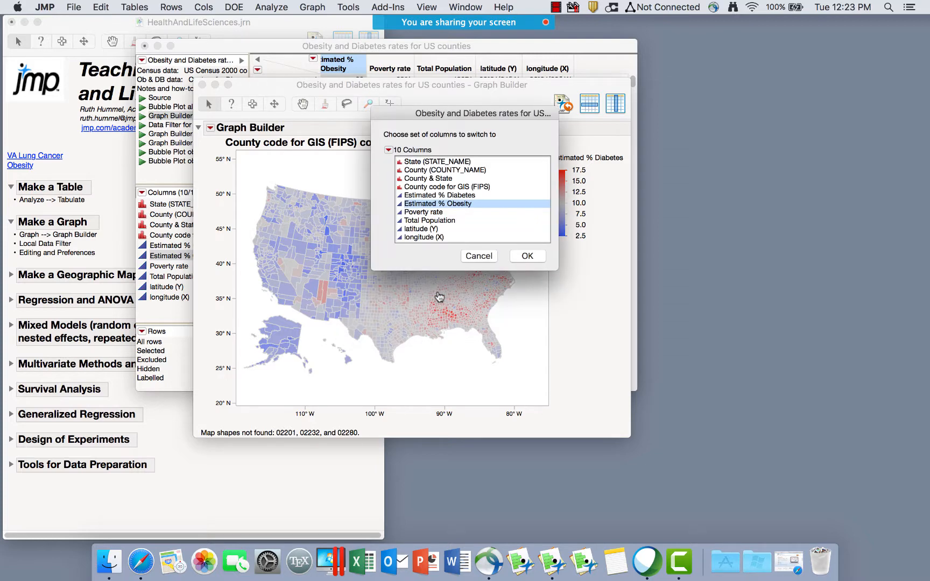
Make the switcher swap among Estimated % Diabetes, Estimated % Obesity, Poverty rate and Total Population.
shift+click(425, 213)
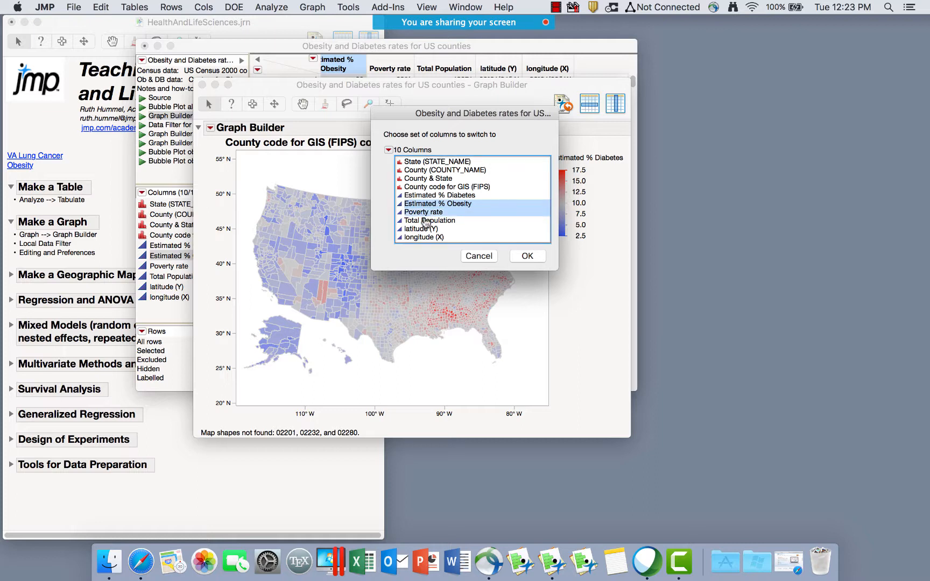
shift+click(425, 220)
shift+click(429, 197)
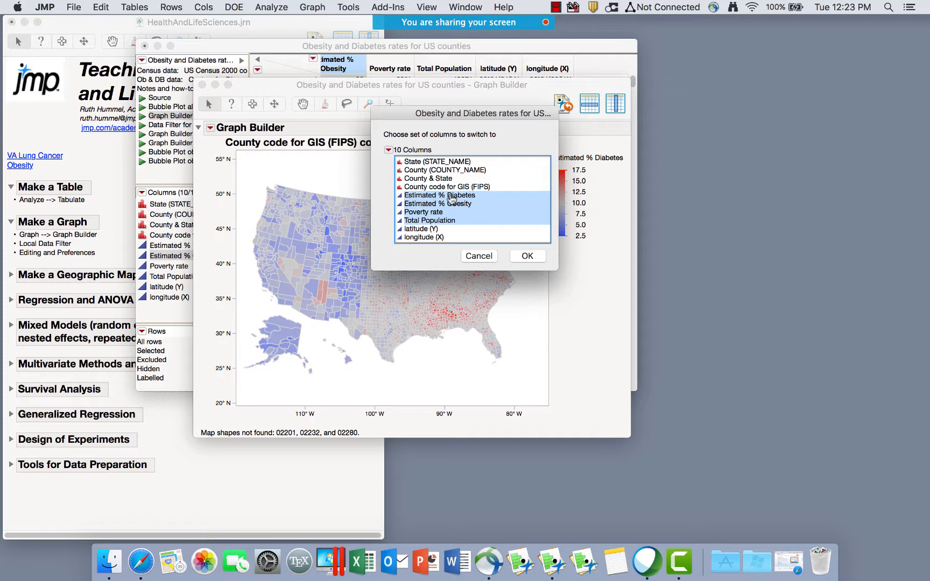
click(529, 256)
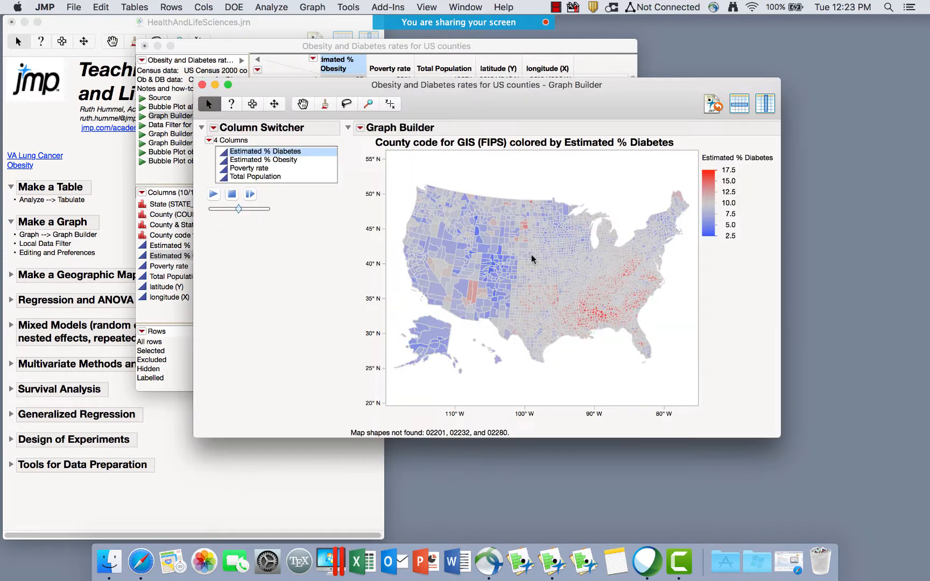
Recolour the map by % Obesity, Poverty rate, Total Population, Poverty rate and % Diabetes in turn.
click(262, 161)
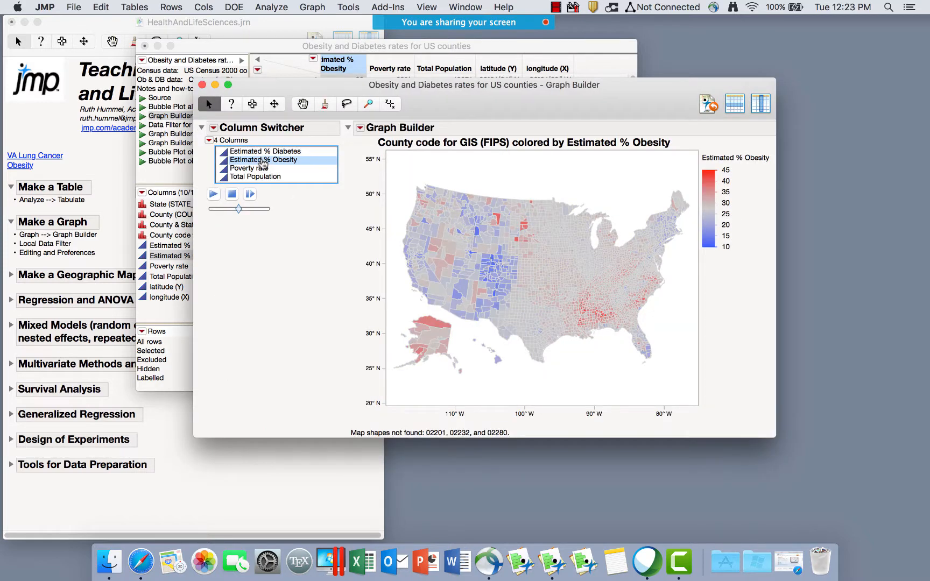
click(262, 168)
click(262, 178)
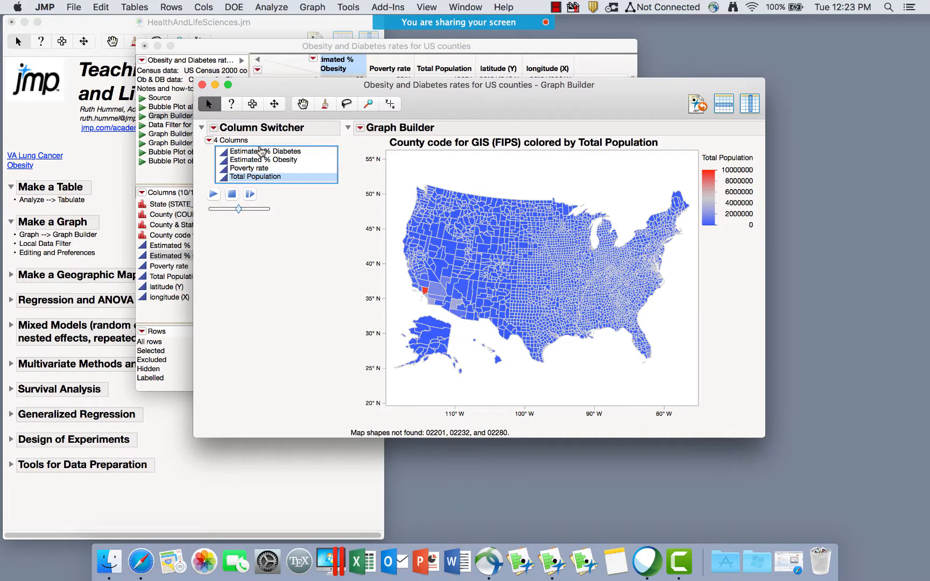
click(257, 169)
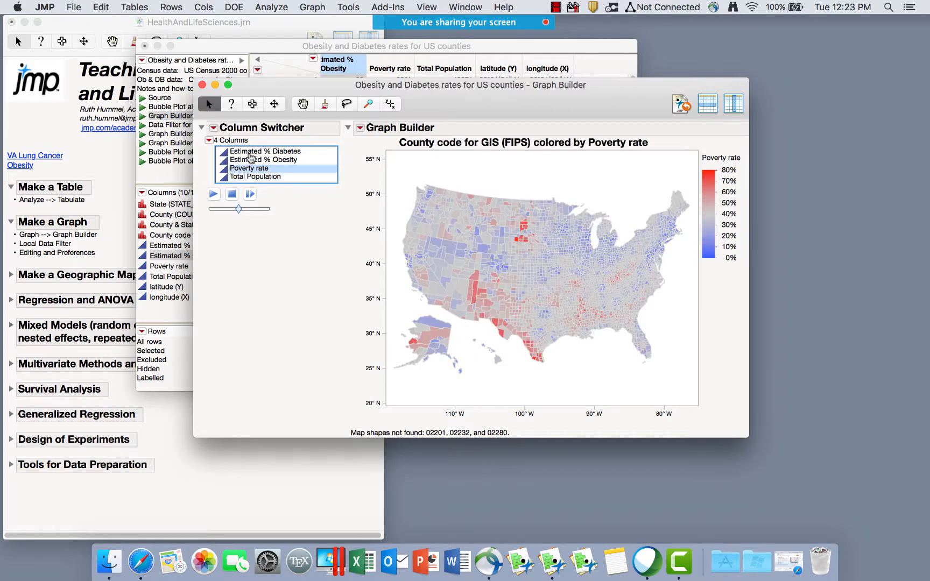
click(250, 153)
Run the switcher's automatic cycling and stop it while Poverty rate is showing.
click(214, 194)
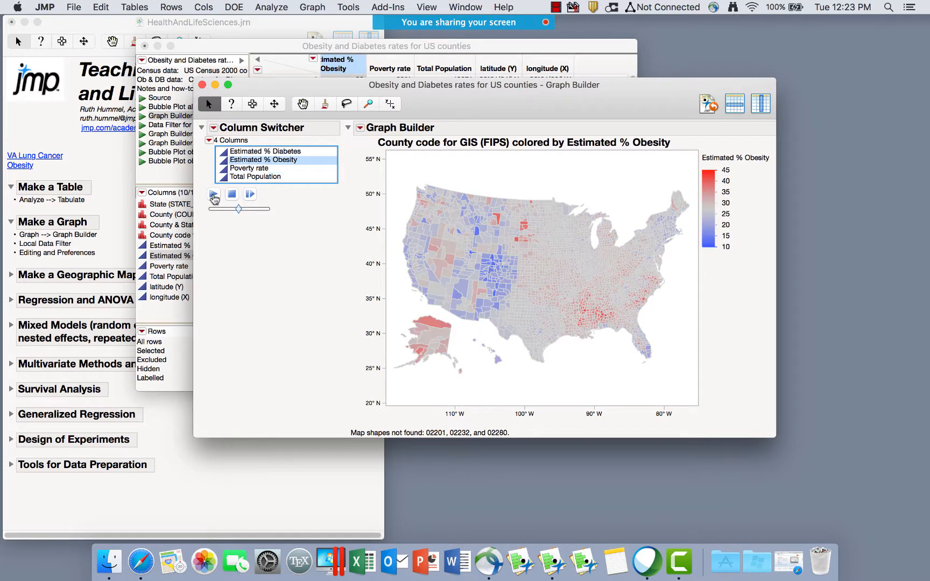
click(230, 197)
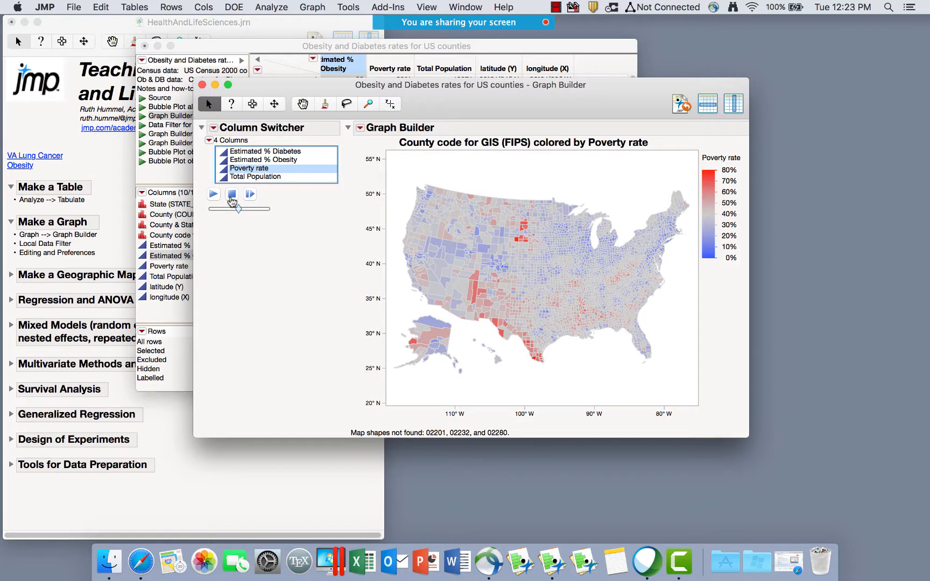
click(73, 7)
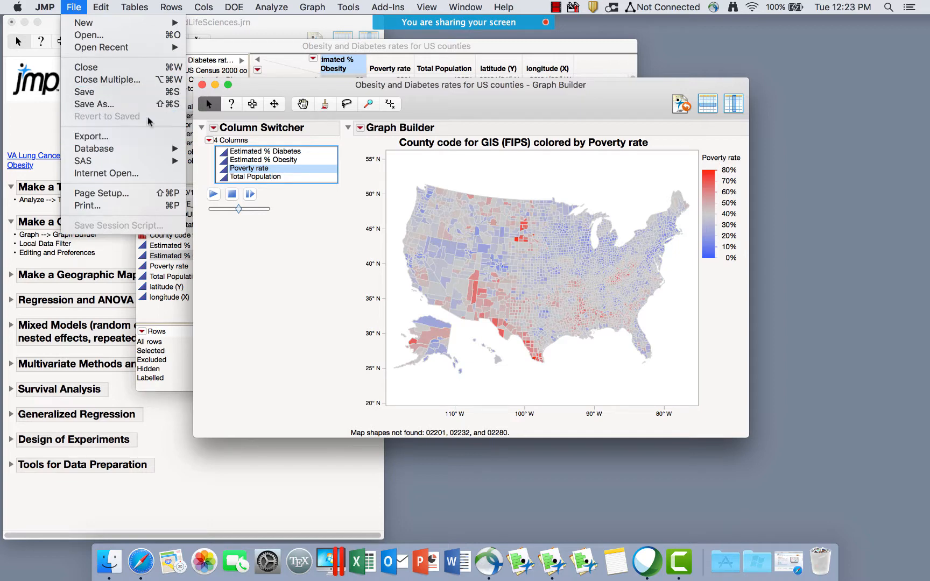
Close the Graph Builder map and collapse the journal's Make a Graph and Make a Table sections.
click(241, 245)
click(203, 85)
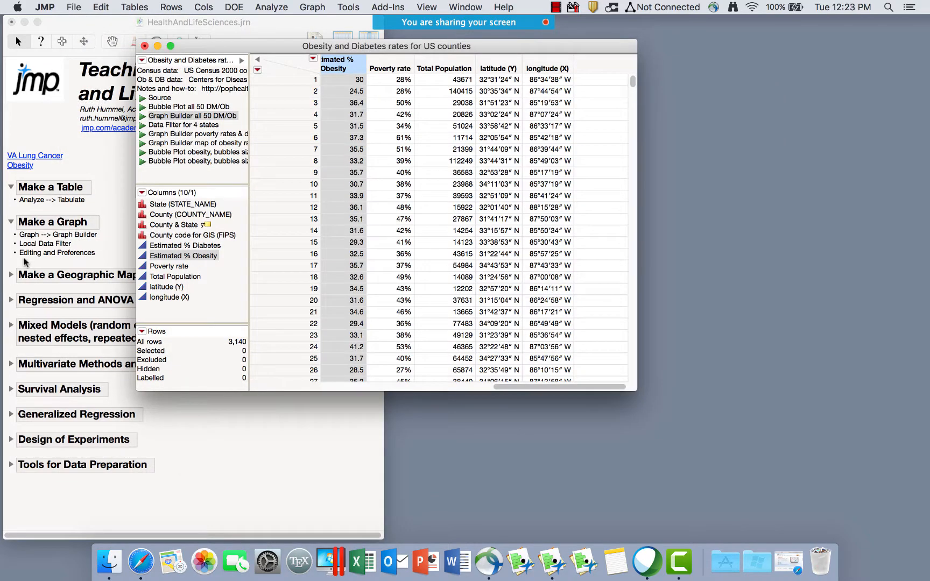
click(11, 222)
click(11, 222)
click(11, 222)
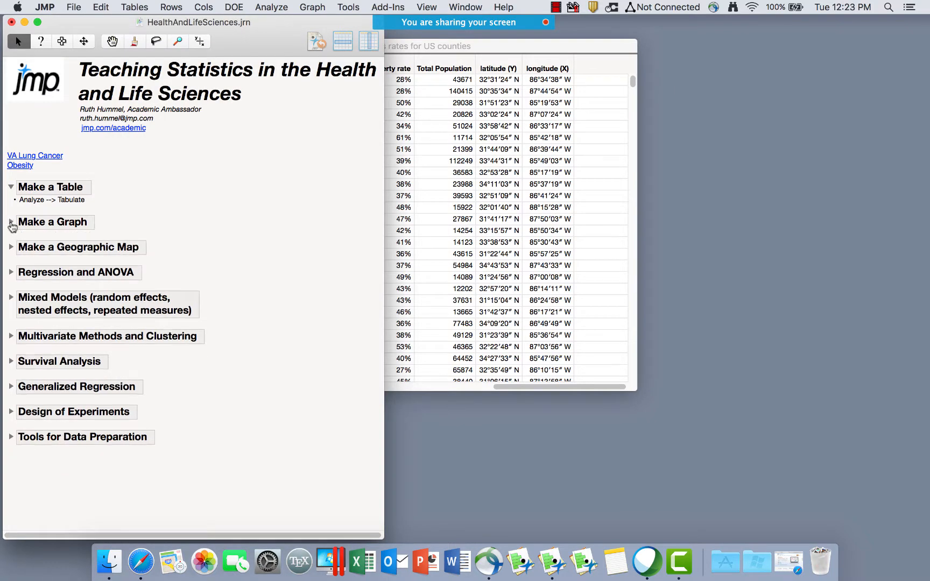
click(11, 187)
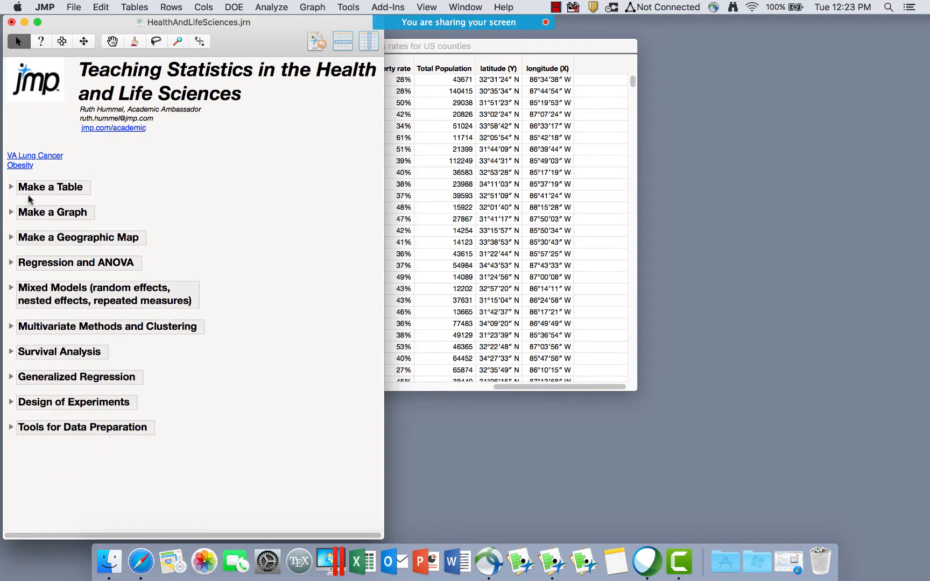
Expand the Regression and ANOVA section and open the VA Lung Cancer table from the journal.
click(329, 7)
mouse_move(279, 8)
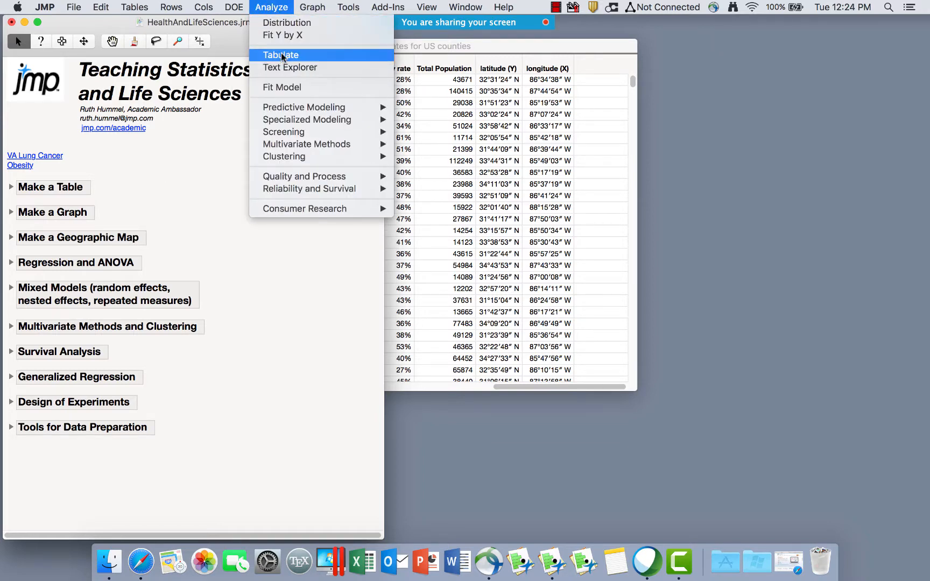
mouse_move(312, 7)
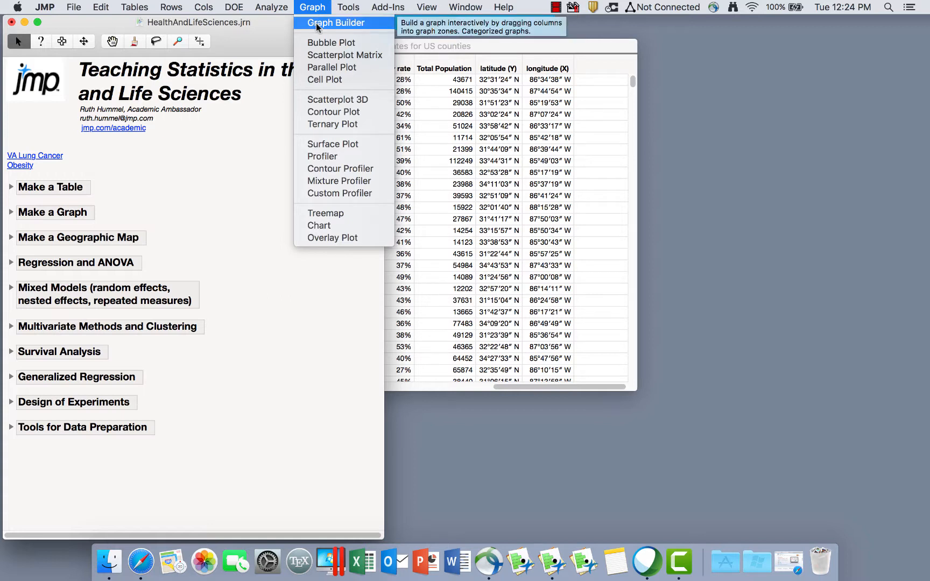
click(190, 221)
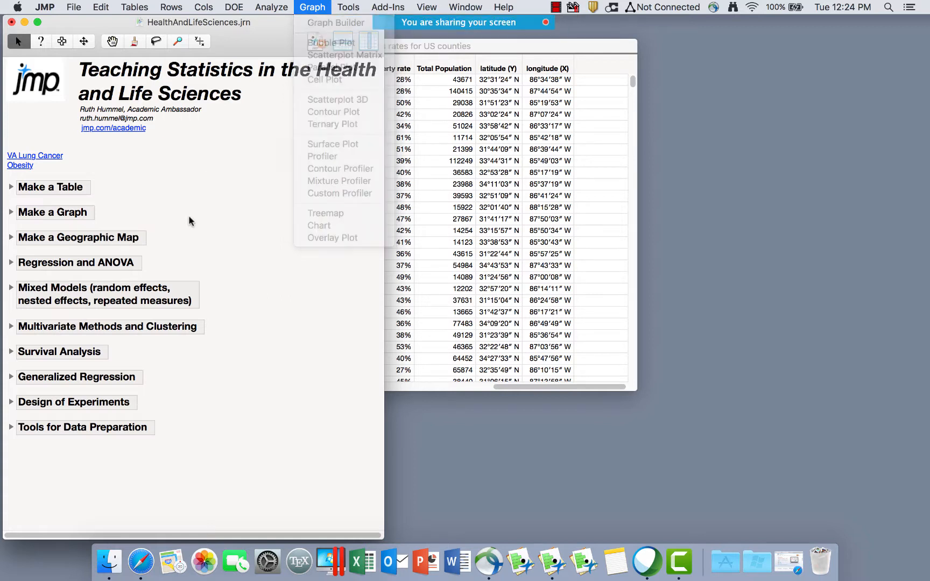
click(11, 263)
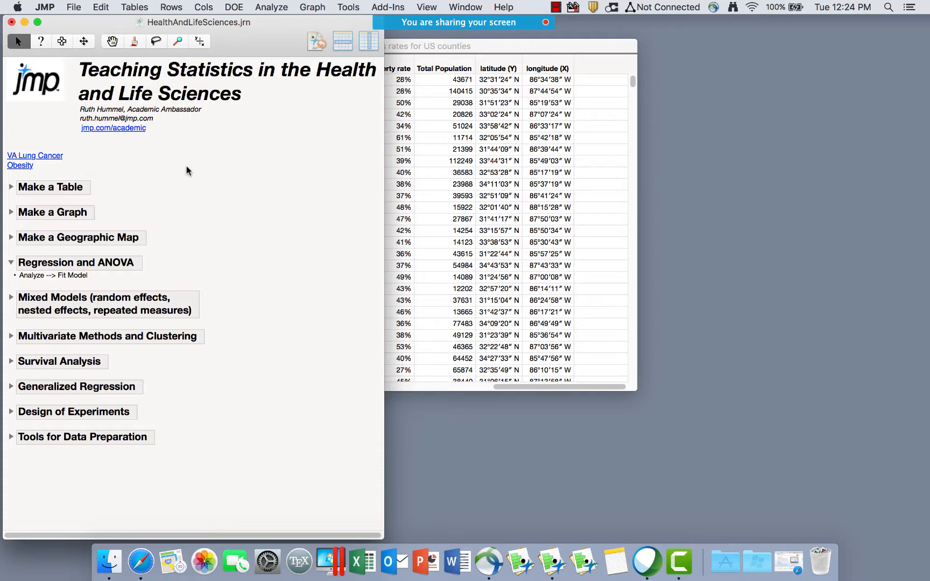
click(274, 7)
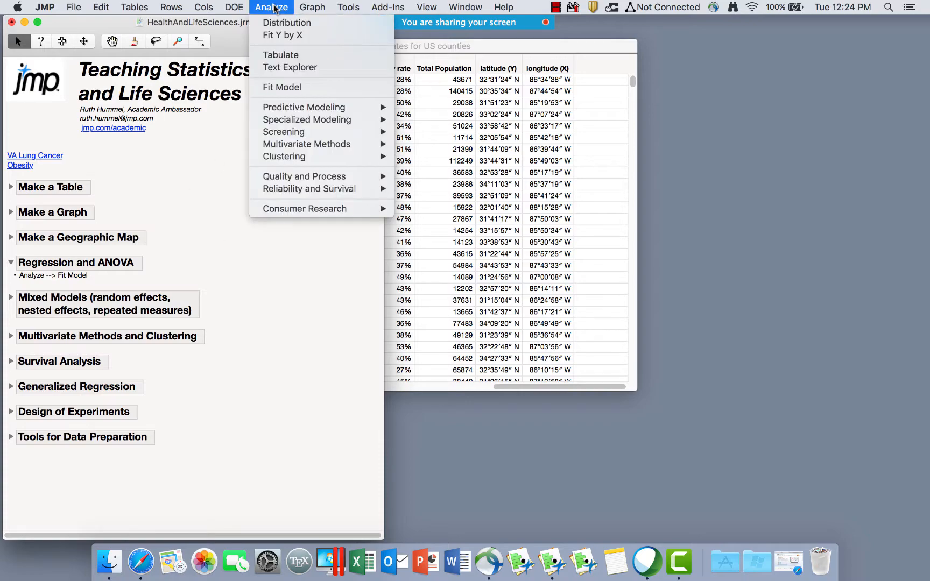
click(162, 179)
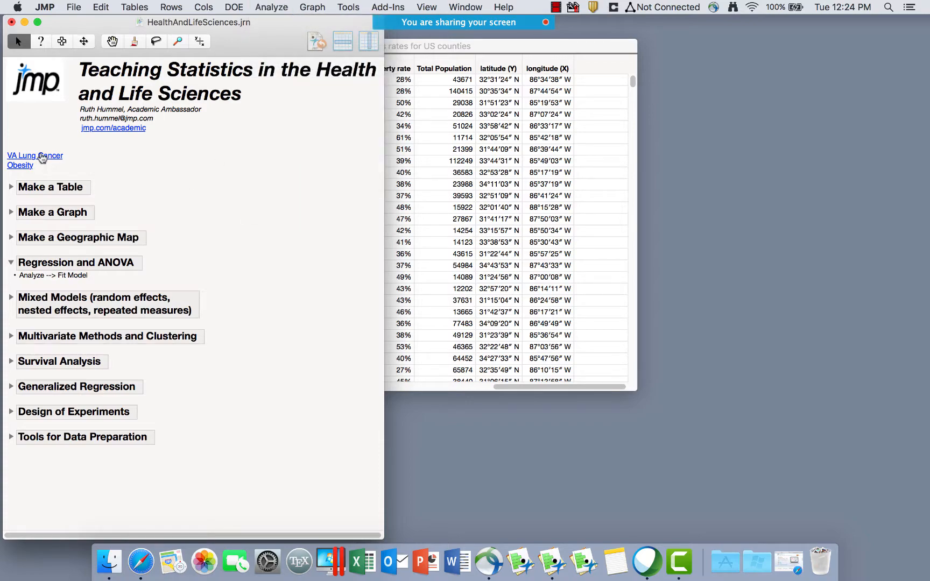
click(39, 156)
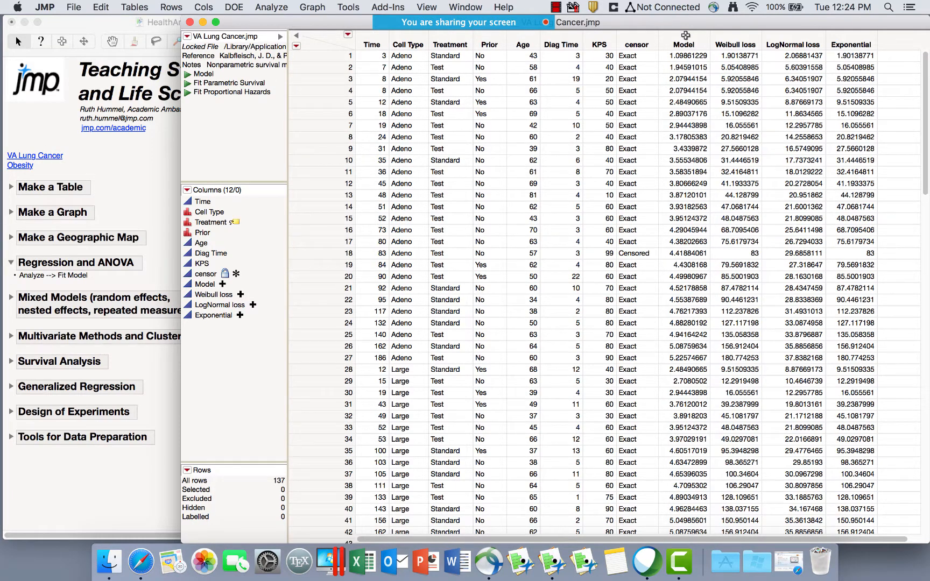
Delete the Model, Weibull loss, LogNormal loss and Exponential columns and reposition the table window.
drag(683, 44, 845, 39)
key(BackSpace)
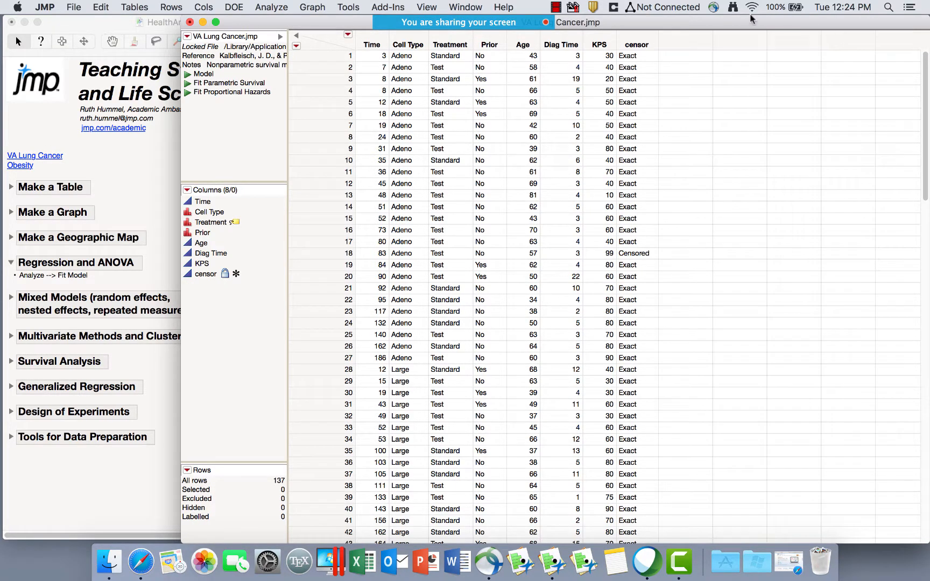
drag(646, 22, 589, 74)
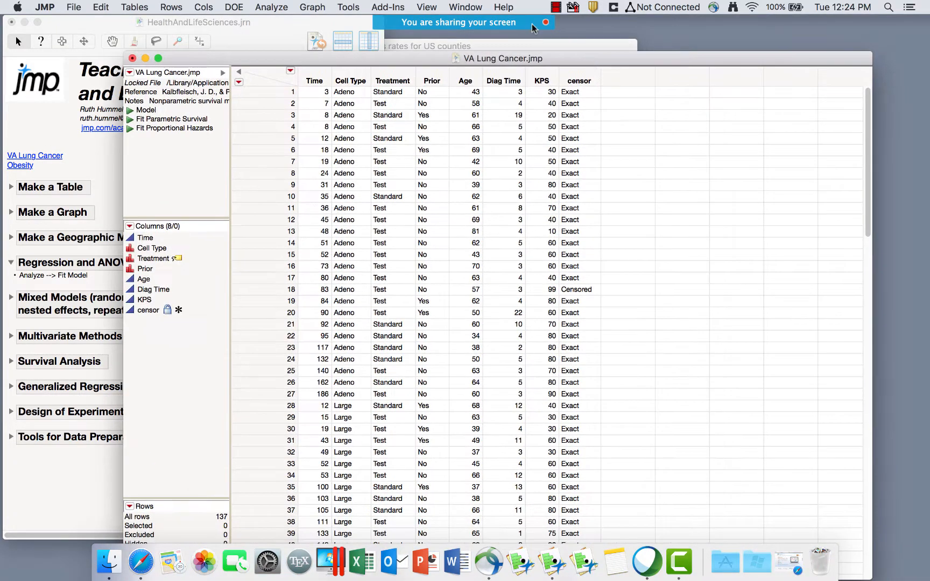
click(276, 7)
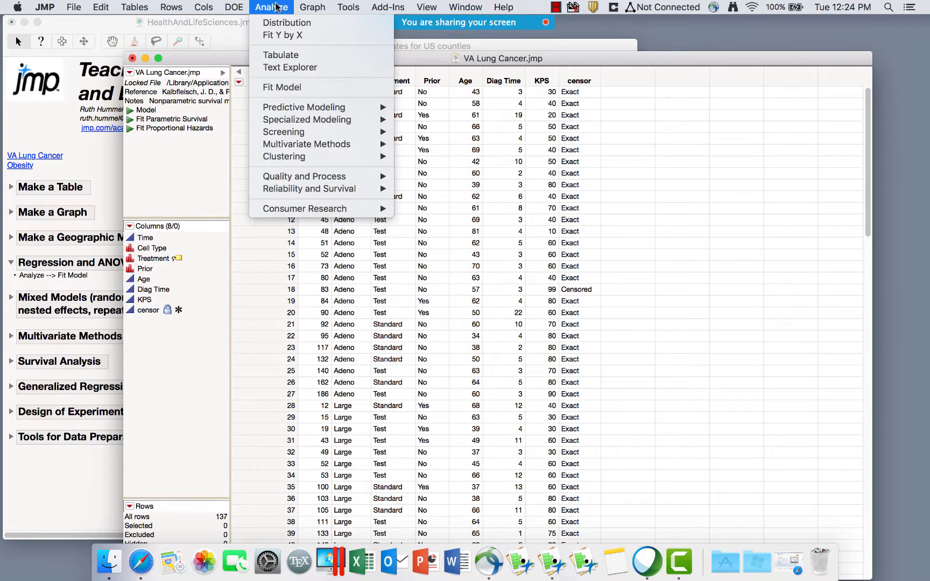
Open Fit Y by X and point out its four analysis types and the nominal and ordinal markers.
click(283, 35)
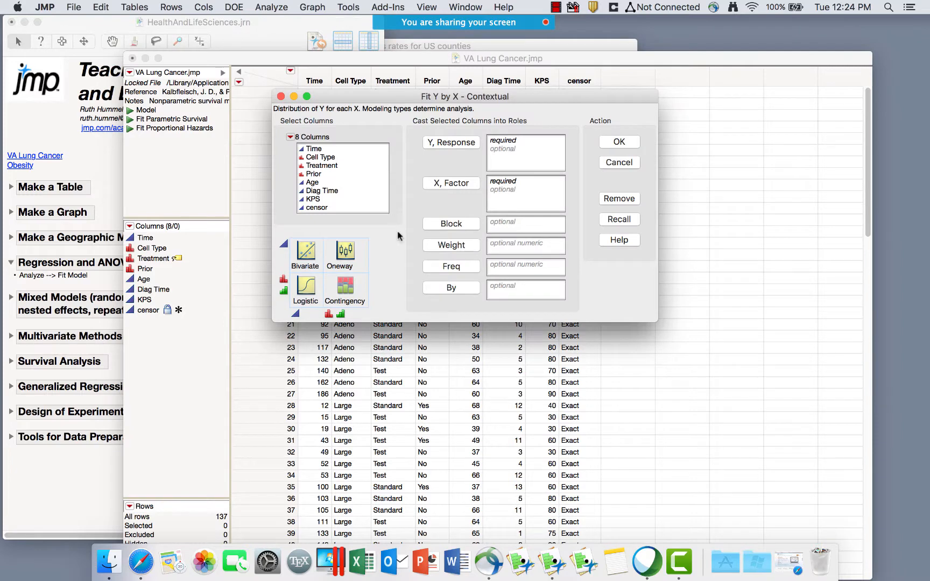
mouse_move(385, 241)
mouse_down()
mouse_move(264, 243)
mouse_move(317, 328)
mouse_move(378, 281)
mouse_move(370, 233)
mouse_up()
mouse_move(286, 232)
mouse_down()
mouse_move(277, 243)
mouse_move(297, 252)
mouse_move(277, 233)
mouse_up()
mouse_move(293, 276)
mouse_down()
mouse_move(272, 271)
mouse_move(275, 303)
mouse_move(296, 295)
mouse_move(291, 275)
mouse_up()
mouse_move(293, 274)
mouse_down()
mouse_move(277, 281)
mouse_move(293, 283)
mouse_up()
mouse_move(283, 281)
mouse_down()
mouse_move(270, 295)
mouse_move(293, 306)
mouse_move(293, 284)
mouse_up()
Check Time's modeling type, glance at the Obesity table, and return to VA Lung Cancer.
click(131, 240)
click(131, 237)
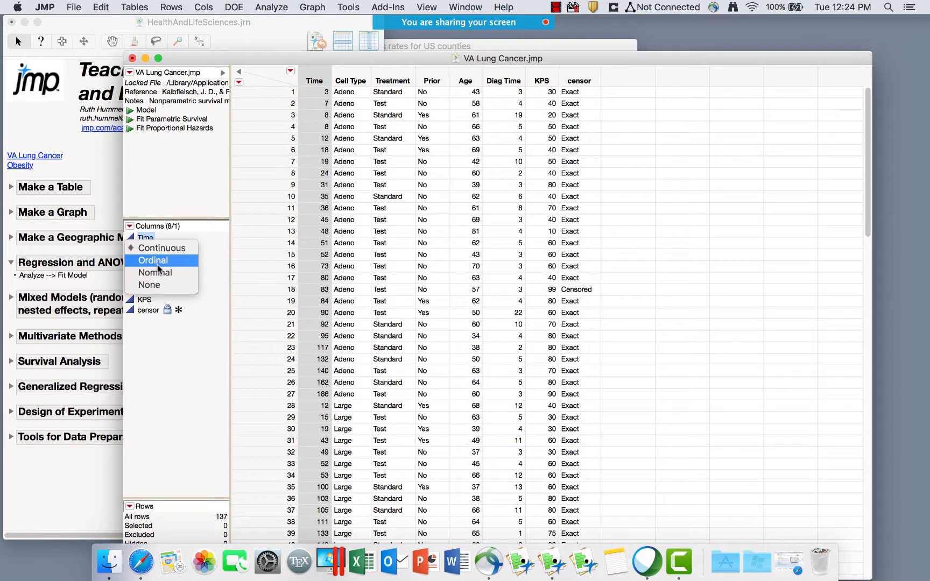
click(148, 237)
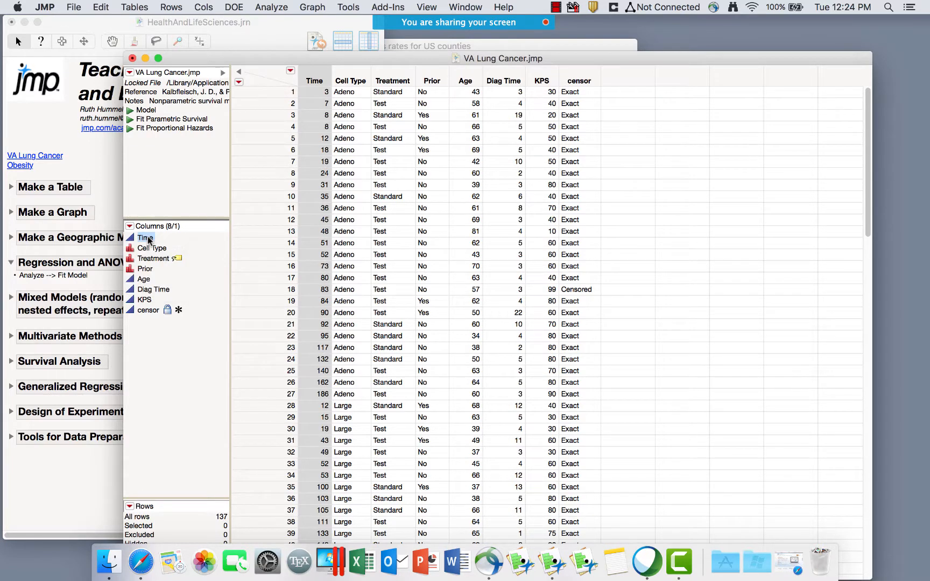
click(532, 43)
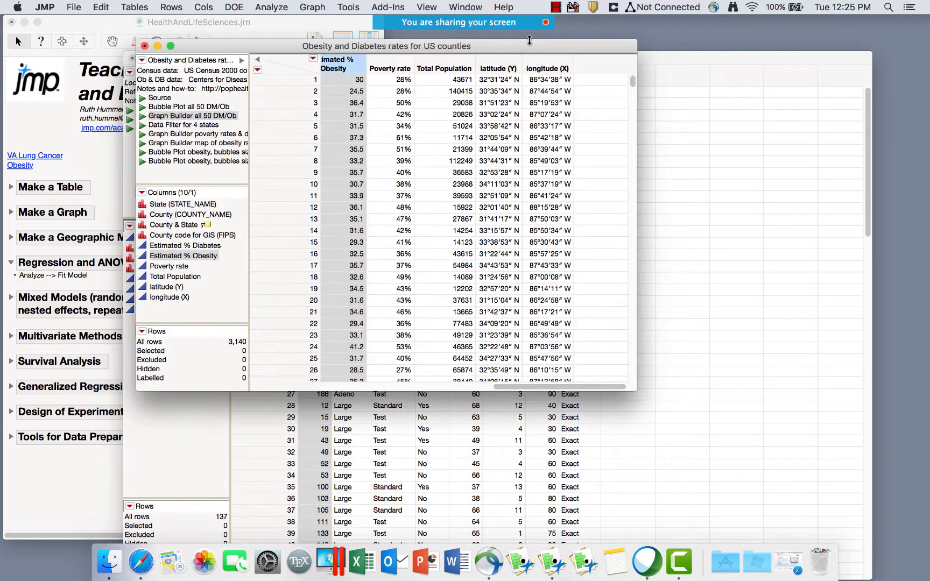
click(702, 145)
In Fit Y by X, set Time as Y and Cell Type as X, giving a Oneway analysis.
click(272, 7)
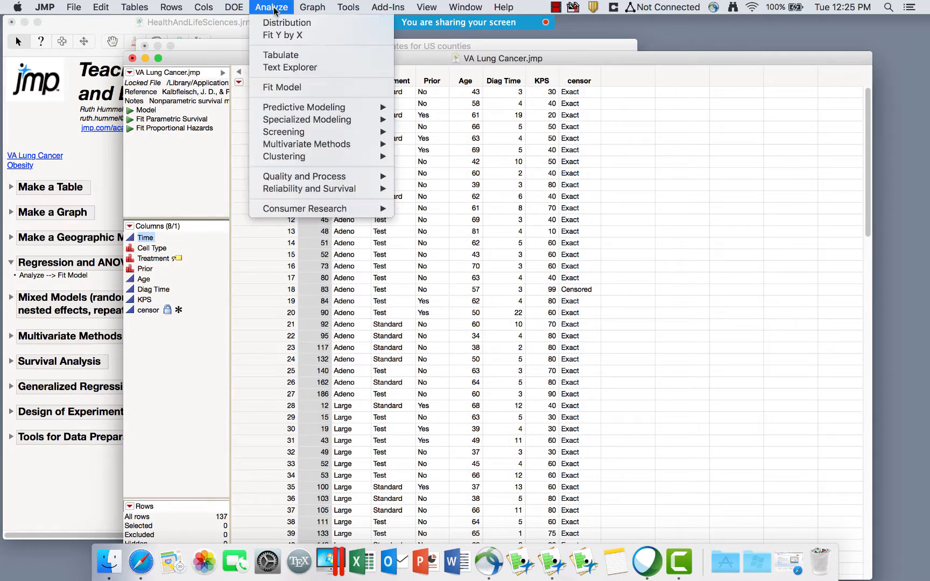
click(286, 36)
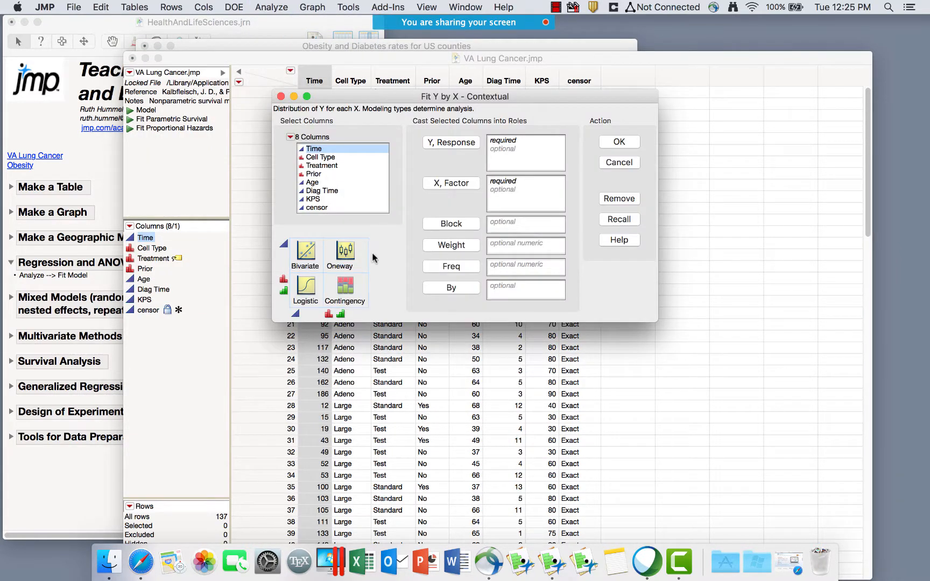
mouse_move(361, 238)
mouse_down()
mouse_move(281, 302)
mouse_move(383, 263)
mouse_move(366, 238)
mouse_up()
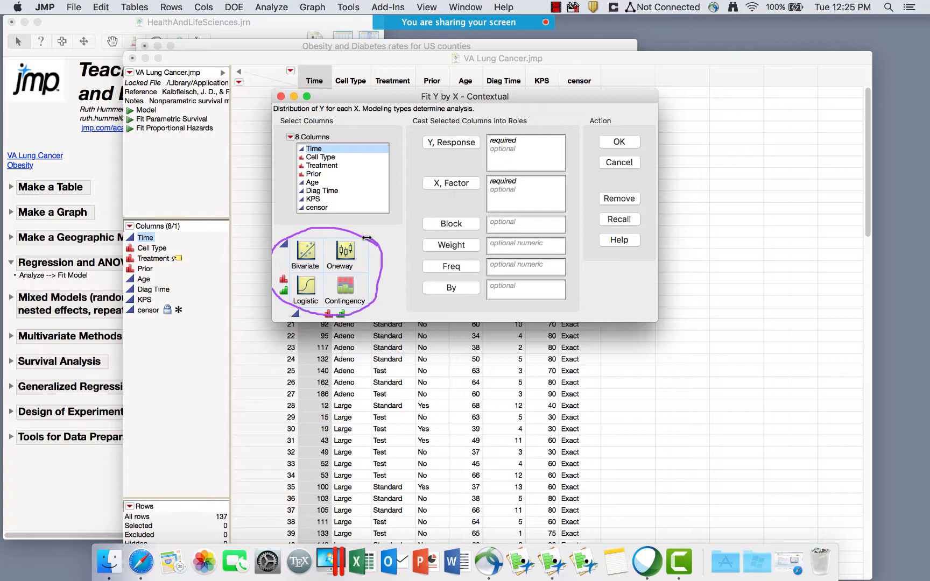
click(444, 142)
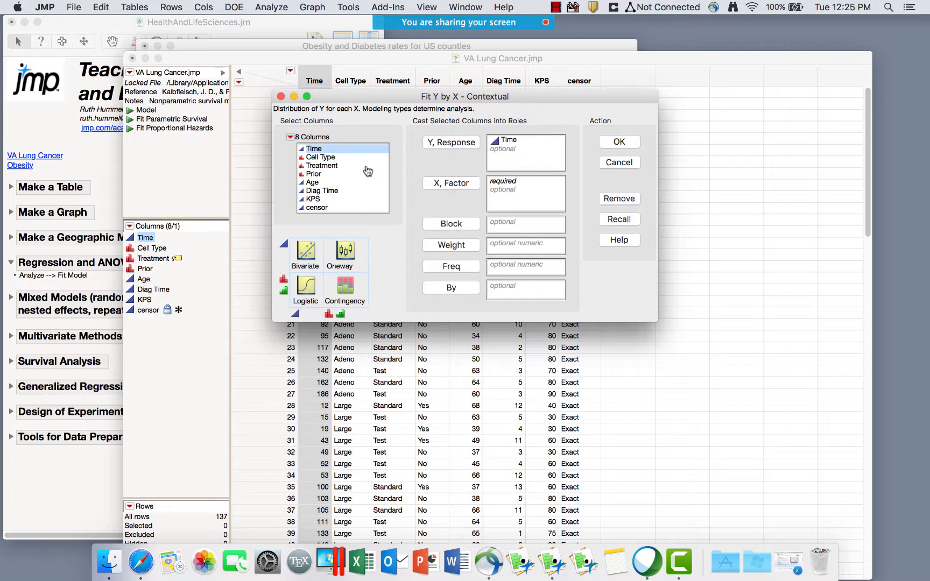
click(338, 158)
click(429, 187)
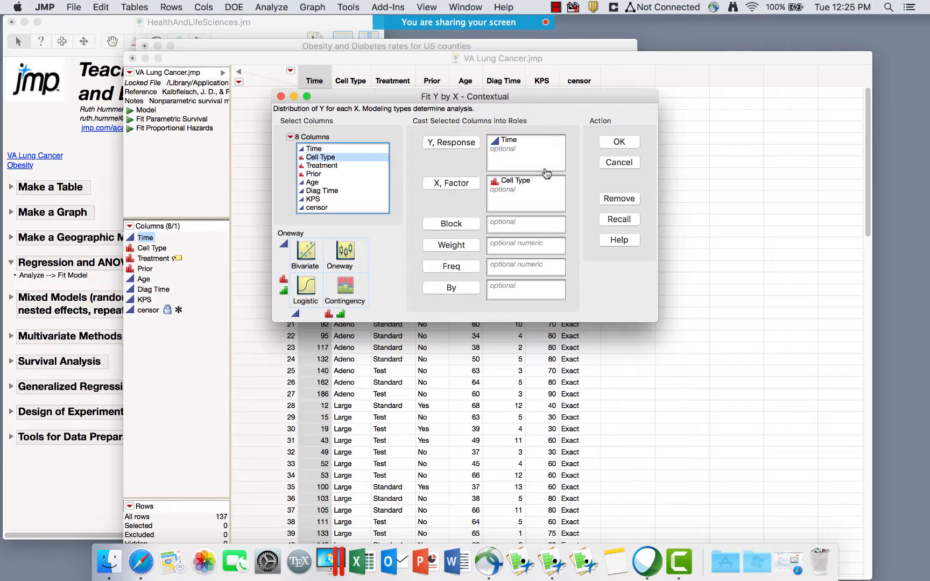
mouse_move(375, 264)
mouse_down()
mouse_move(355, 236)
mouse_move(322, 263)
mouse_move(358, 272)
mouse_move(375, 256)
mouse_up()
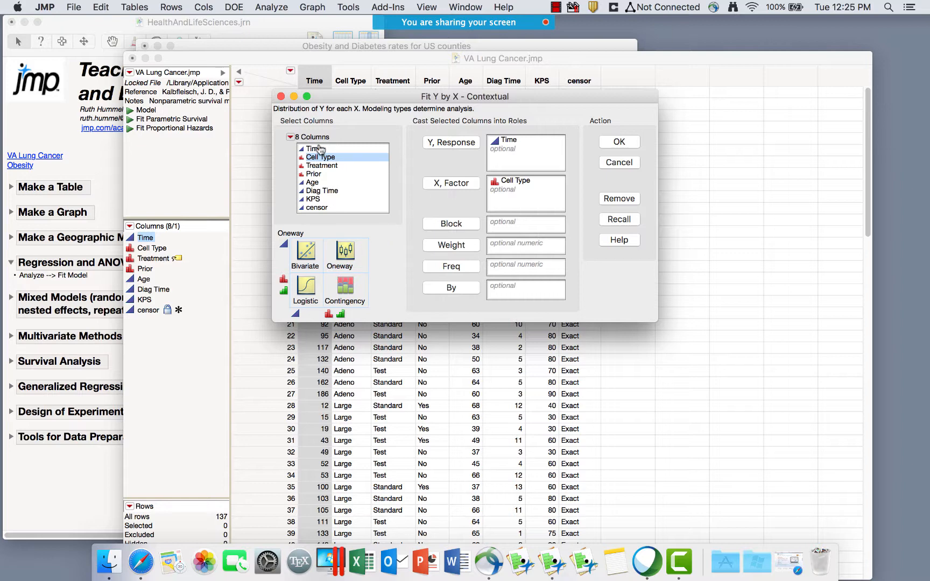
Replace Cell Type with KPS as the factor for a Bivariate analysis, then cancel without running.
click(313, 199)
drag(313, 199, 503, 154)
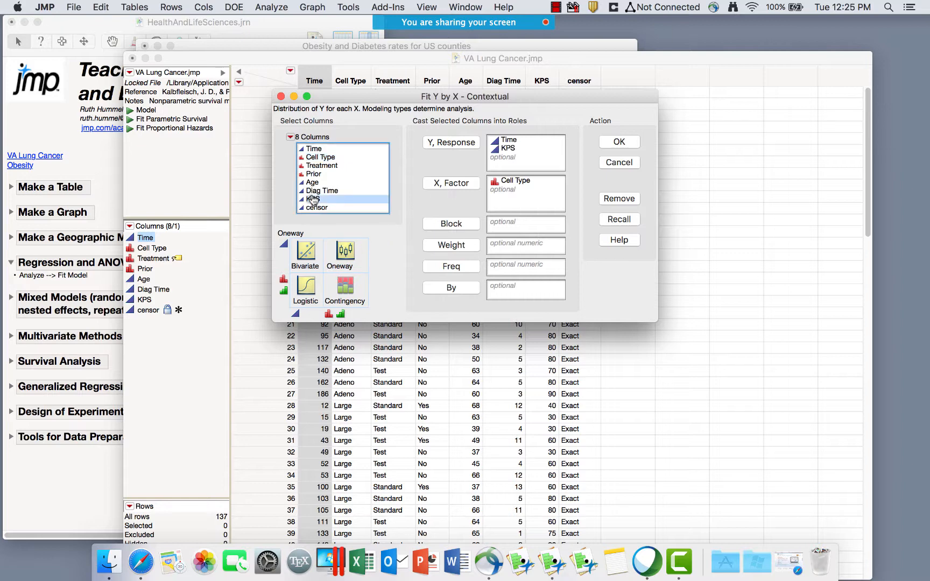
click(505, 148)
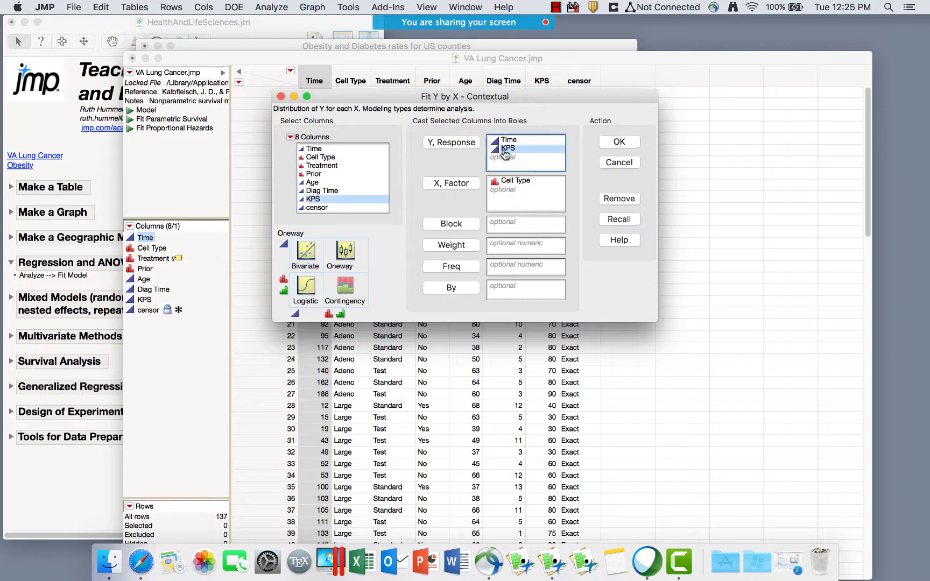
key(Delete)
click(464, 183)
click(505, 182)
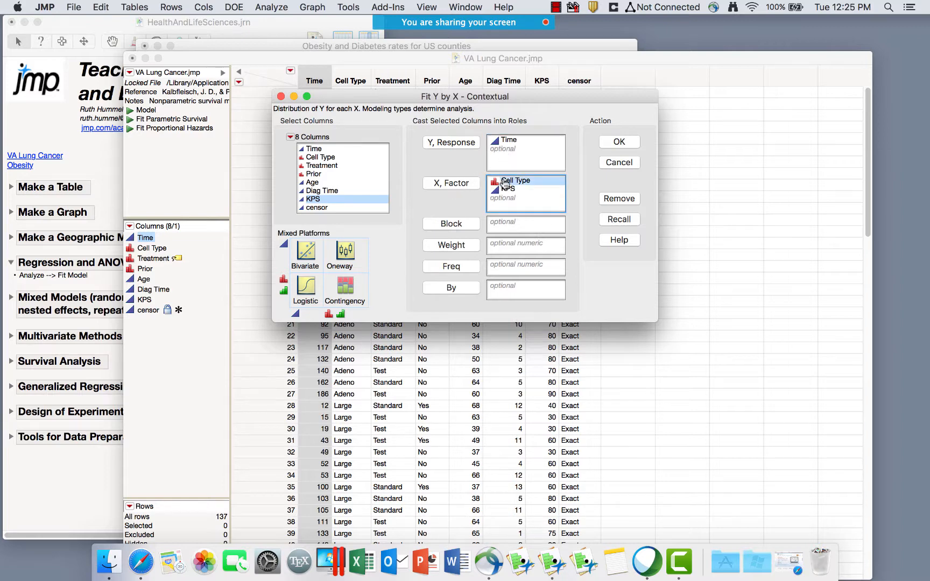
key(Delete)
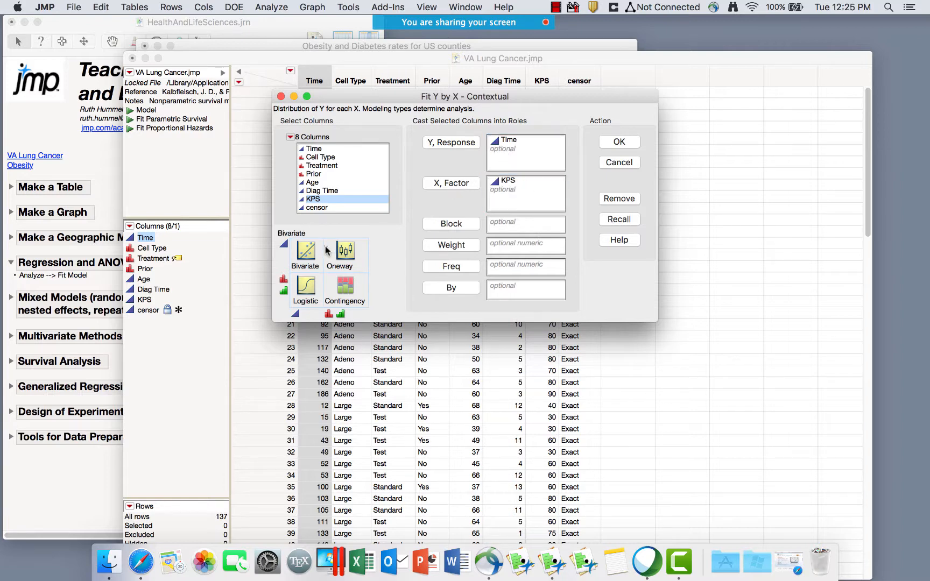
mouse_move(326, 246)
mouse_down()
mouse_move(276, 251)
mouse_move(325, 253)
mouse_move(311, 241)
mouse_up()
mouse_move(288, 268)
mouse_down()
mouse_move(268, 283)
mouse_move(325, 321)
mouse_move(351, 257)
mouse_move(288, 263)
mouse_up()
mouse_move(306, 309)
mouse_down()
mouse_move(290, 309)
mouse_move(322, 305)
mouse_move(338, 321)
mouse_move(355, 308)
mouse_move(326, 288)
mouse_move(372, 292)
mouse_up()
click(280, 97)
click(272, 7)
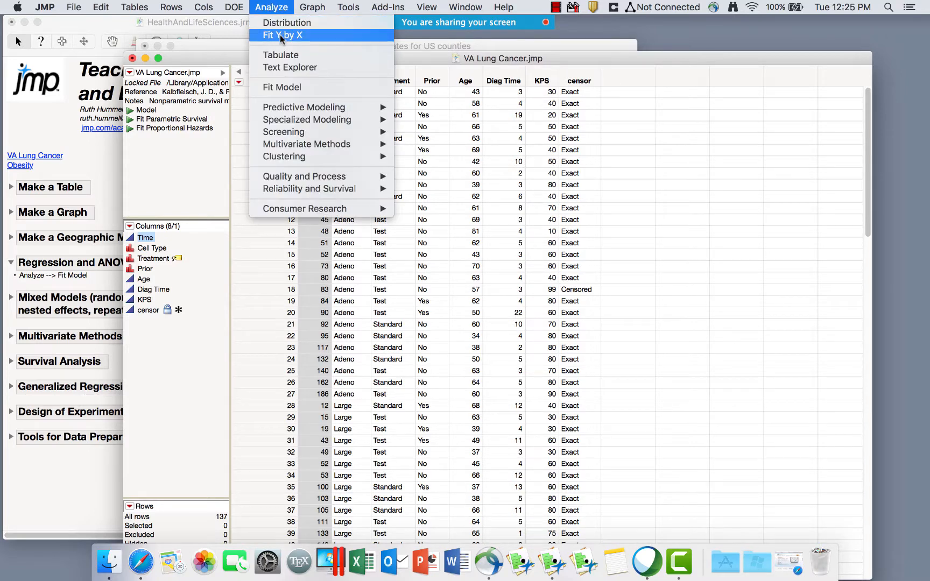
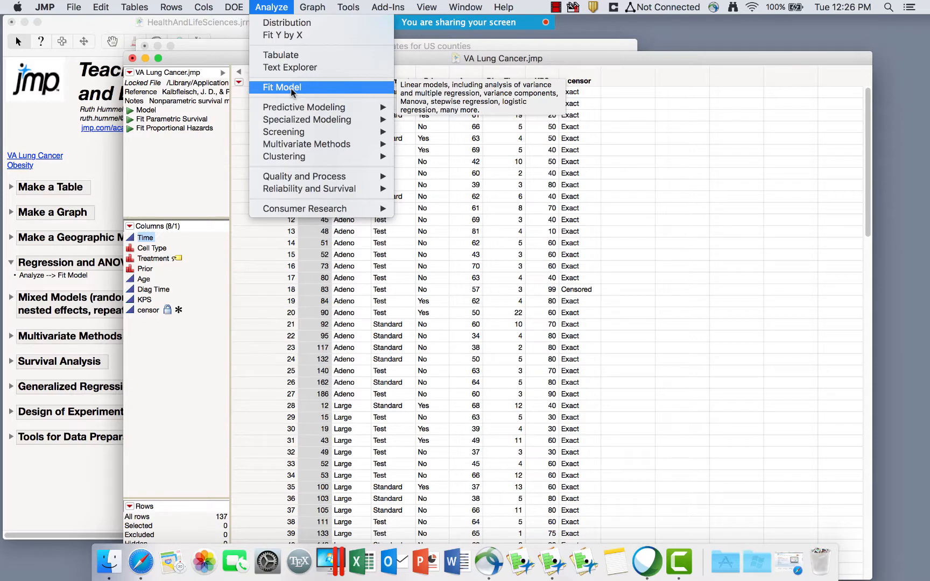
Open Fit Model and remove the six prefilled effects, Cell Type through KPS.
click(291, 88)
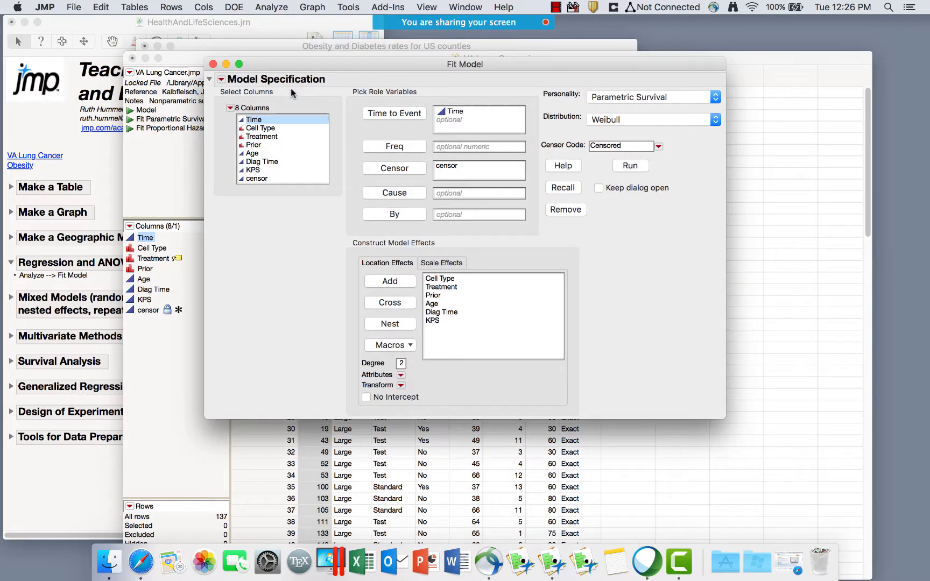
click(460, 118)
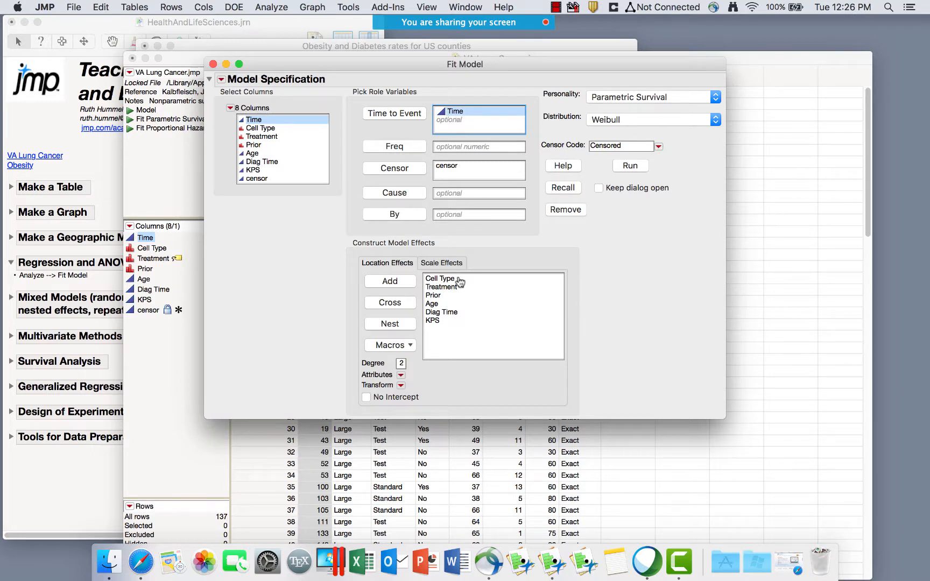
drag(459, 279, 457, 327)
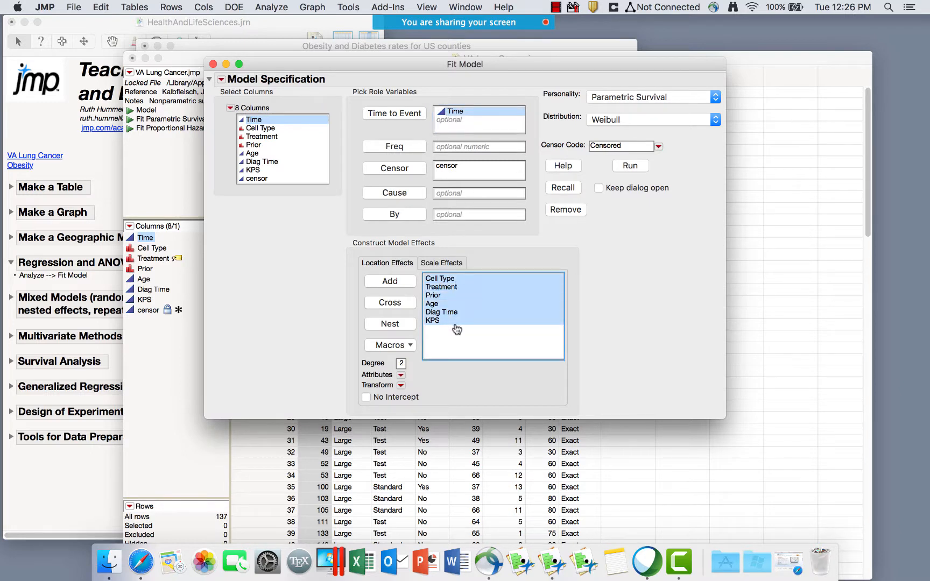
key(BackSpace)
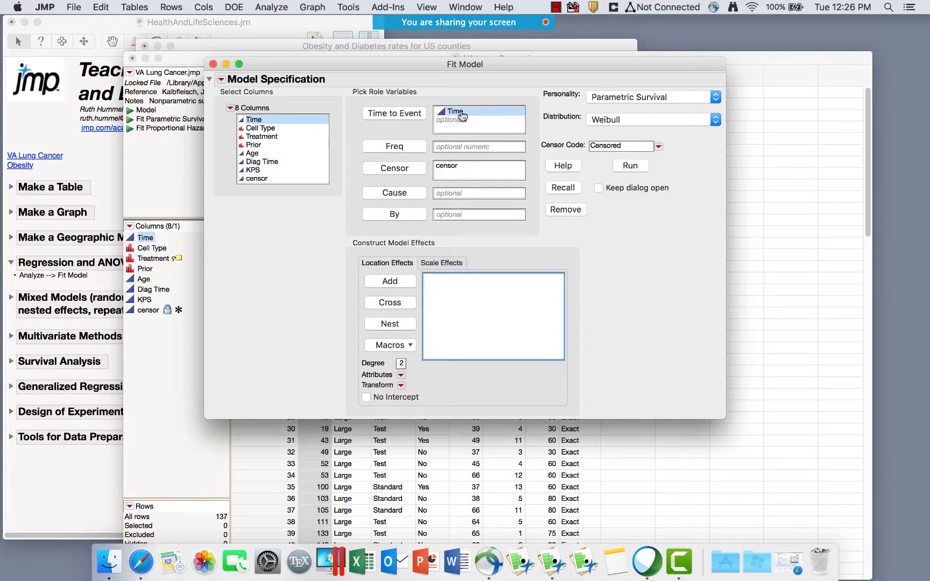
Clear the Time and censor roles and switch the personality to Standard Least Squares.
key(BackSpace)
click(452, 167)
key(BackSpace)
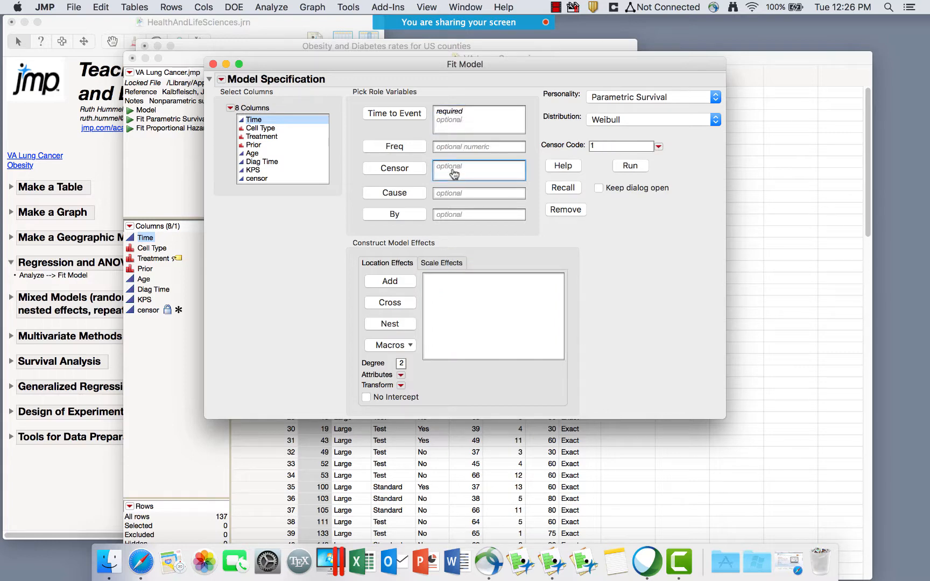
click(605, 98)
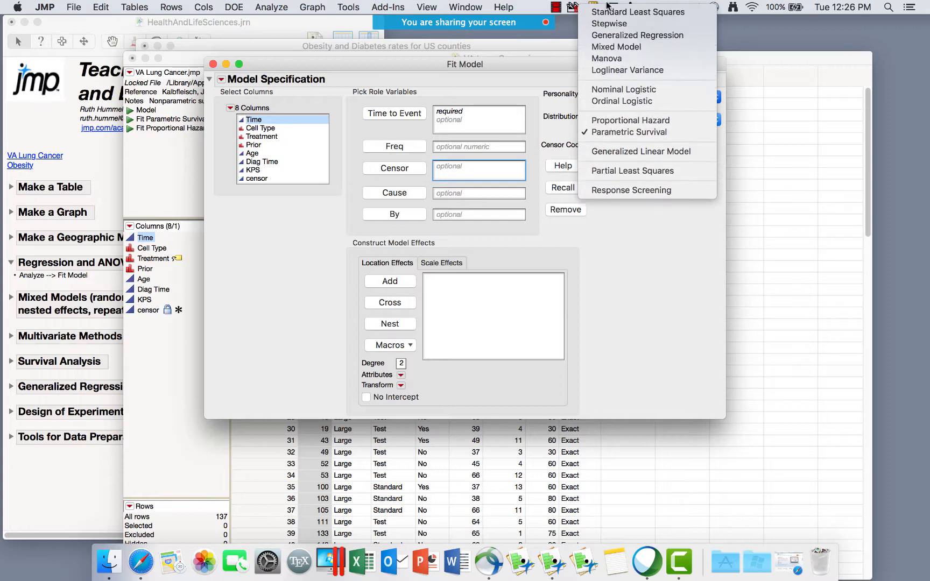
click(630, 8)
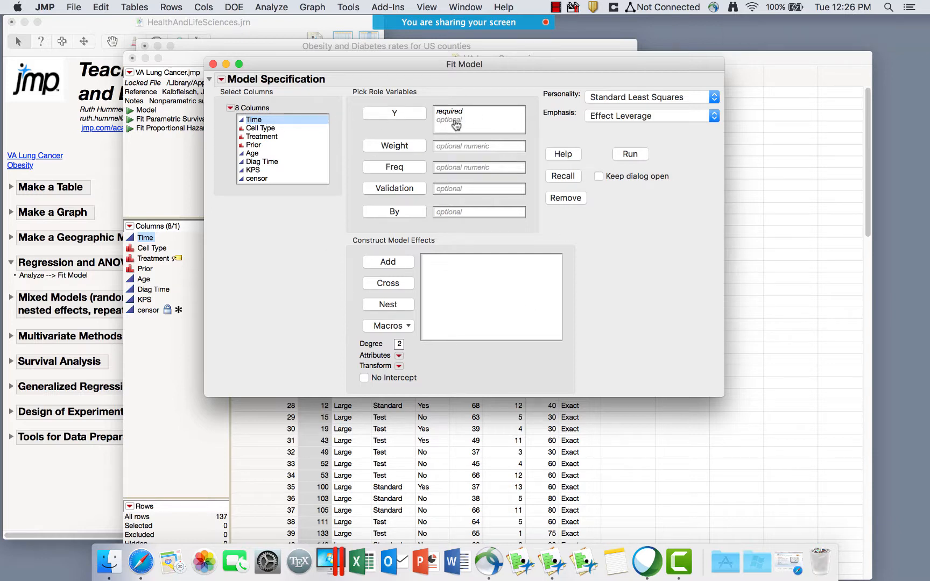
Set Time as the Y response in the Fit Model dialog.
drag(526, 133, 532, 133)
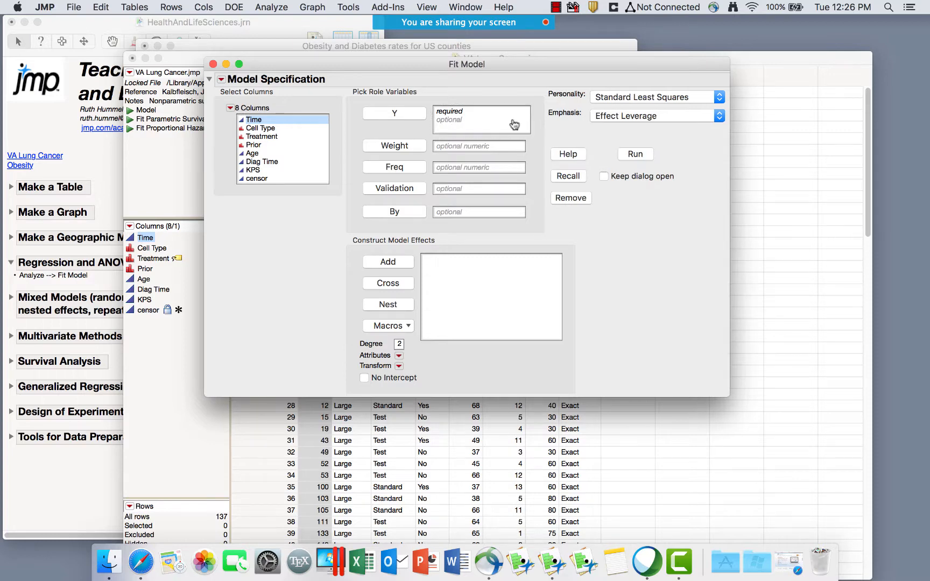
mouse_move(397, 99)
mouse_down()
mouse_move(353, 116)
mouse_move(526, 143)
mouse_move(397, 92)
mouse_move(378, 98)
mouse_up()
mouse_move(449, 232)
mouse_down()
mouse_move(334, 304)
mouse_move(567, 277)
mouse_move(449, 220)
mouse_up()
click(376, 115)
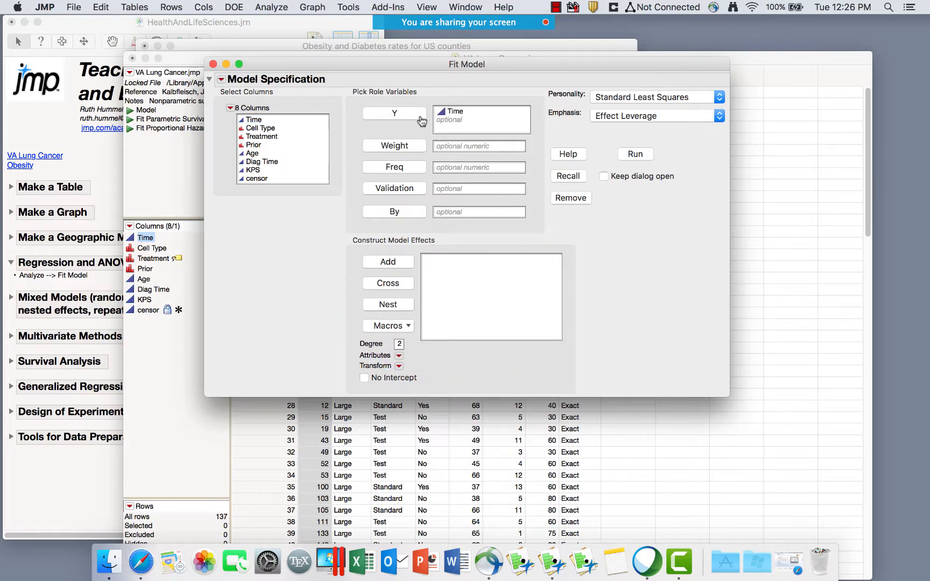
Add Cell Type, Treatment, Prior, Age, Diag Time and KPS as model effects.
click(261, 130)
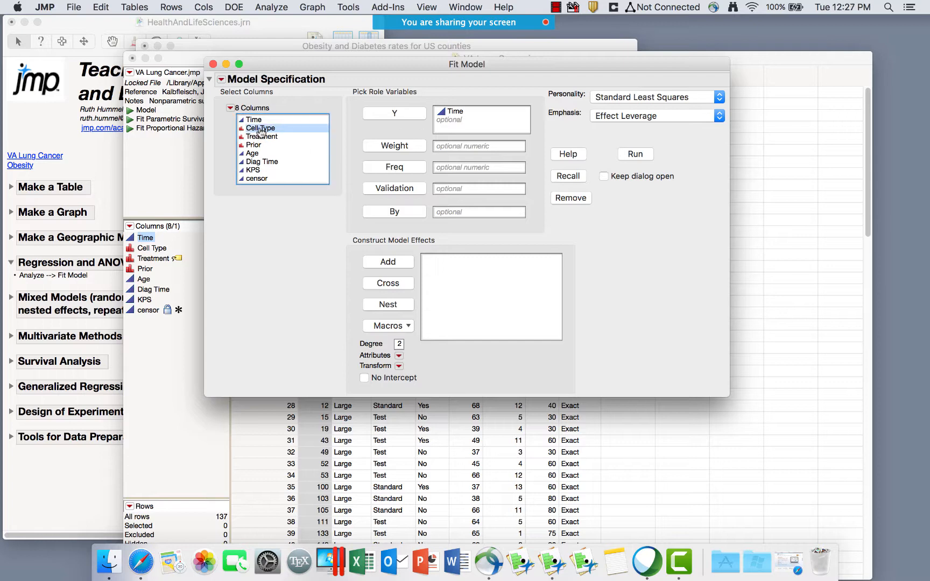
click(262, 136)
click(261, 146)
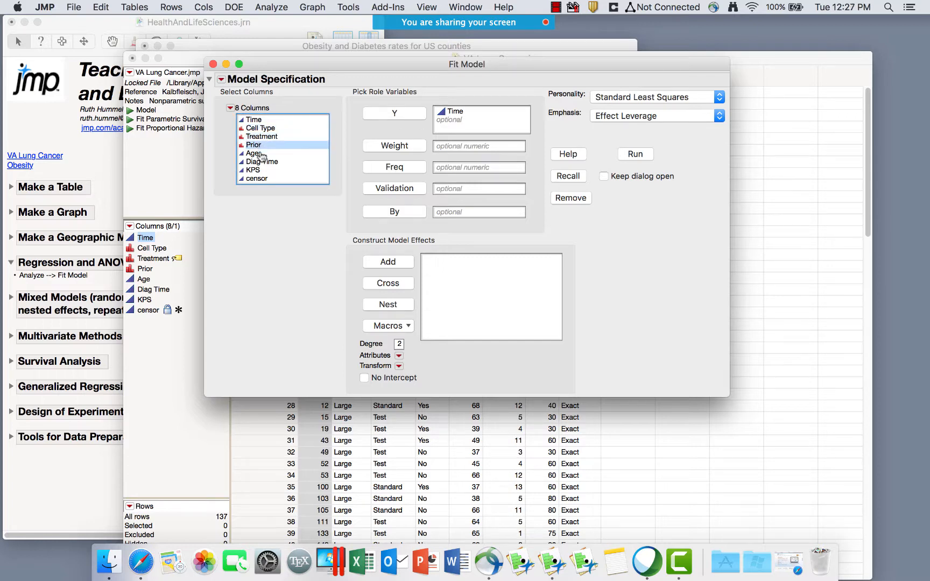
click(253, 153)
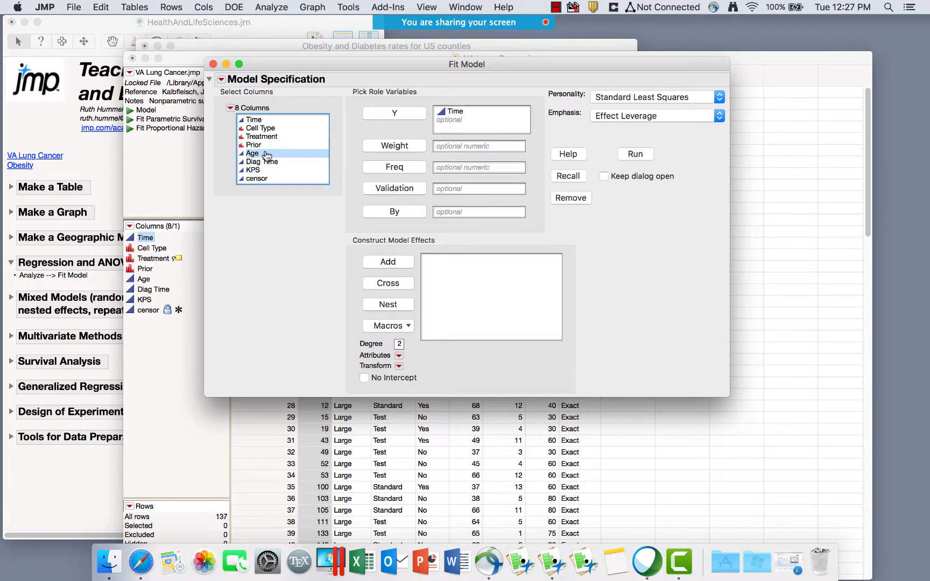
click(272, 163)
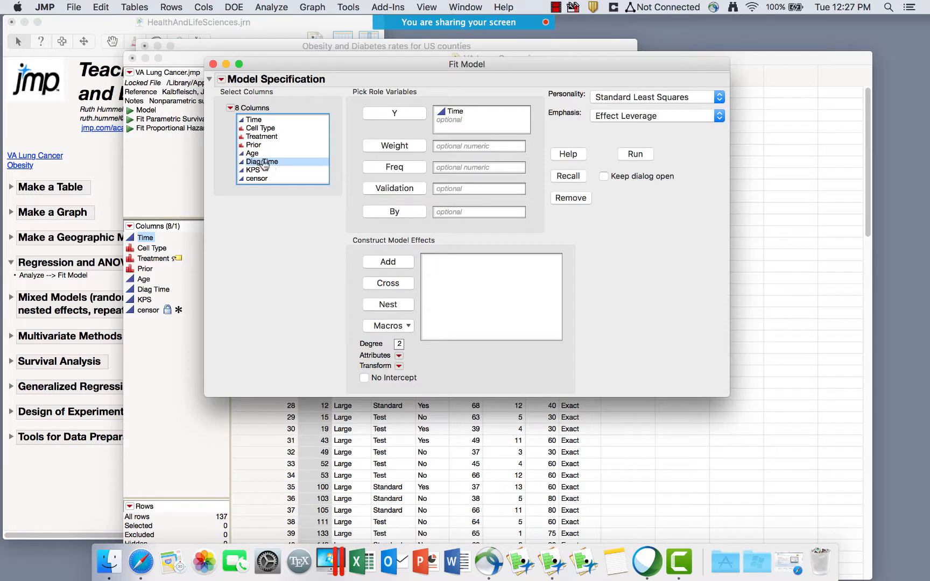
click(250, 155)
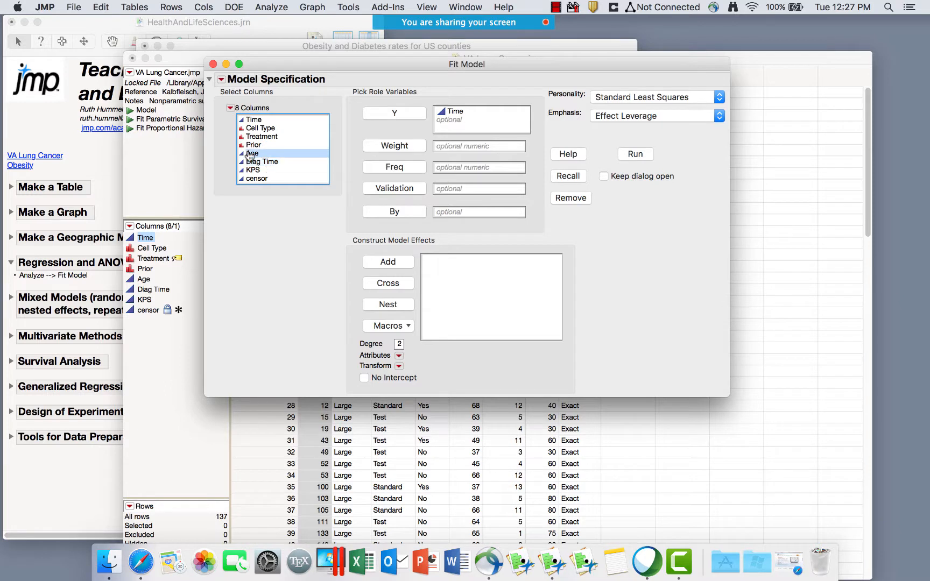
click(259, 163)
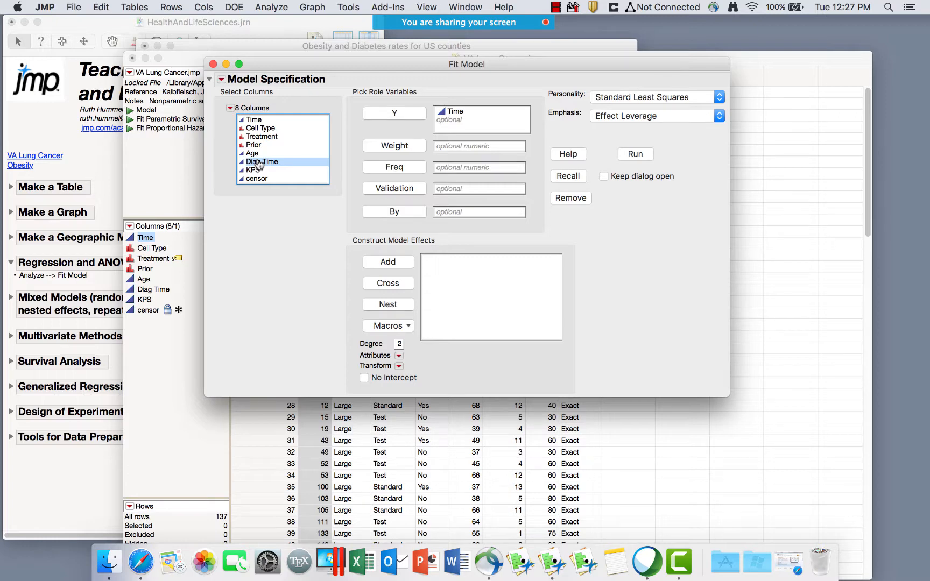
click(257, 170)
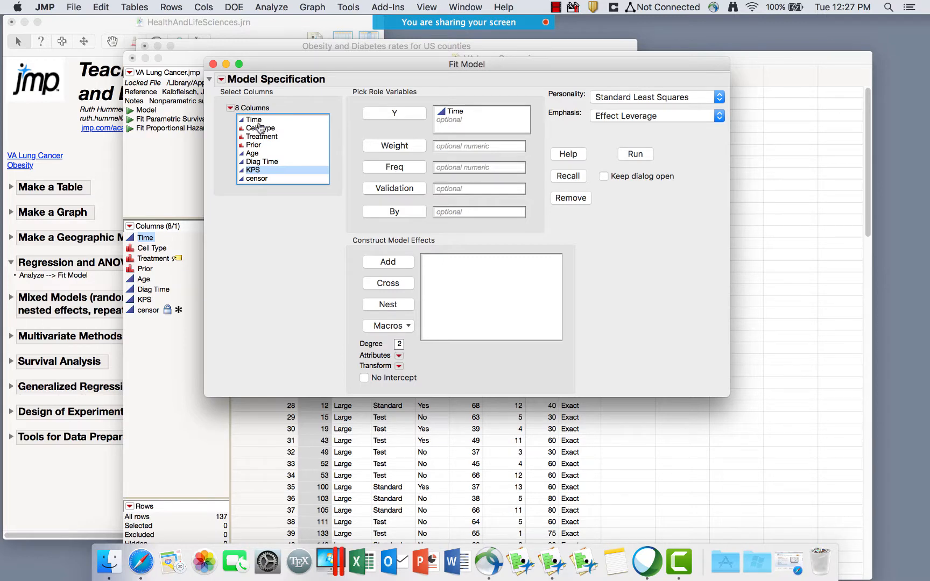
drag(261, 128, 254, 170)
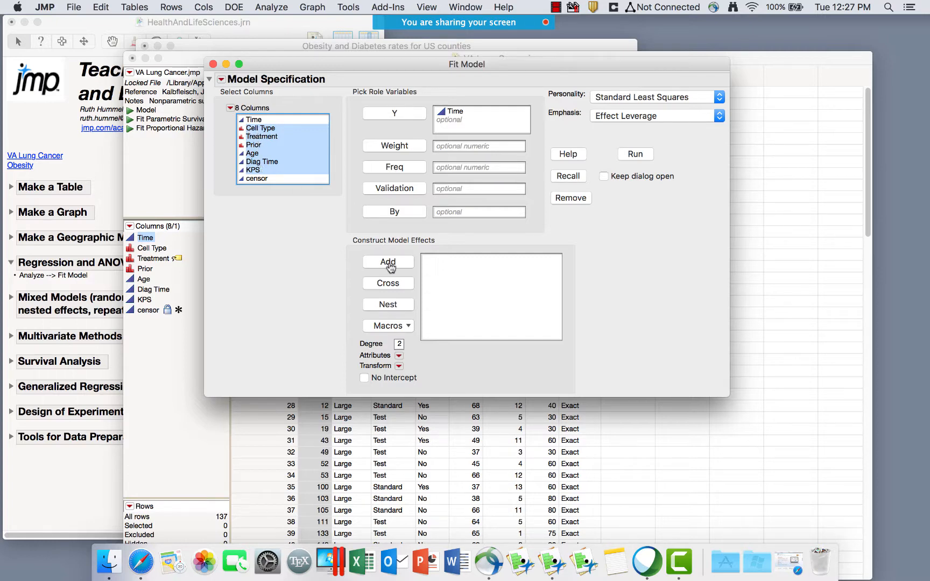
click(390, 264)
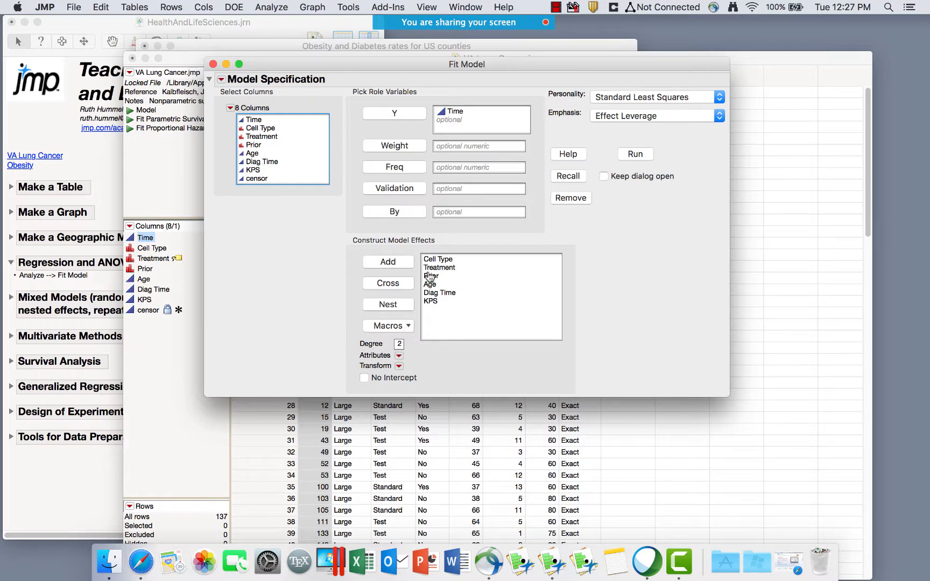
click(400, 326)
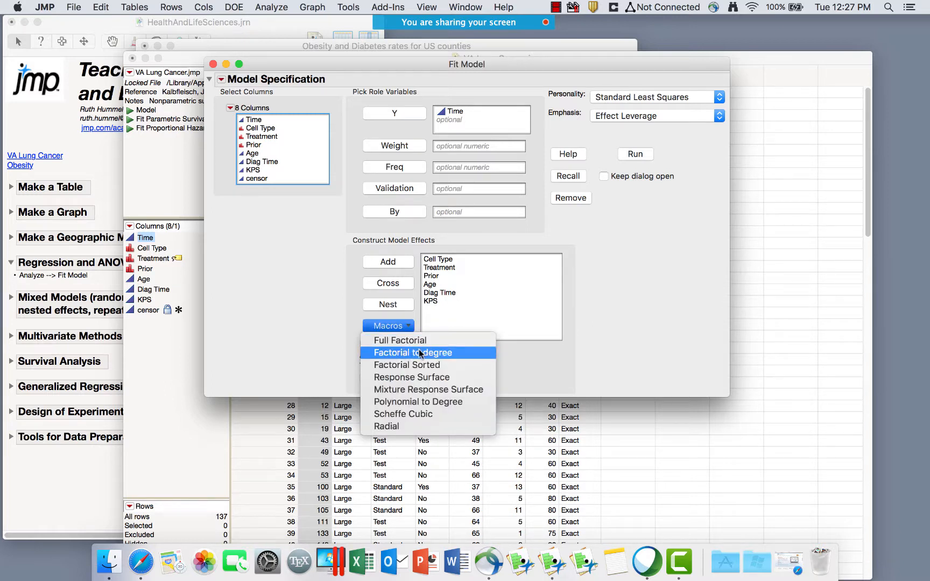
click(420, 353)
mouse_move(407, 337)
mouse_down()
mouse_move(355, 350)
mouse_move(408, 350)
mouse_move(409, 338)
mouse_up()
click(400, 344)
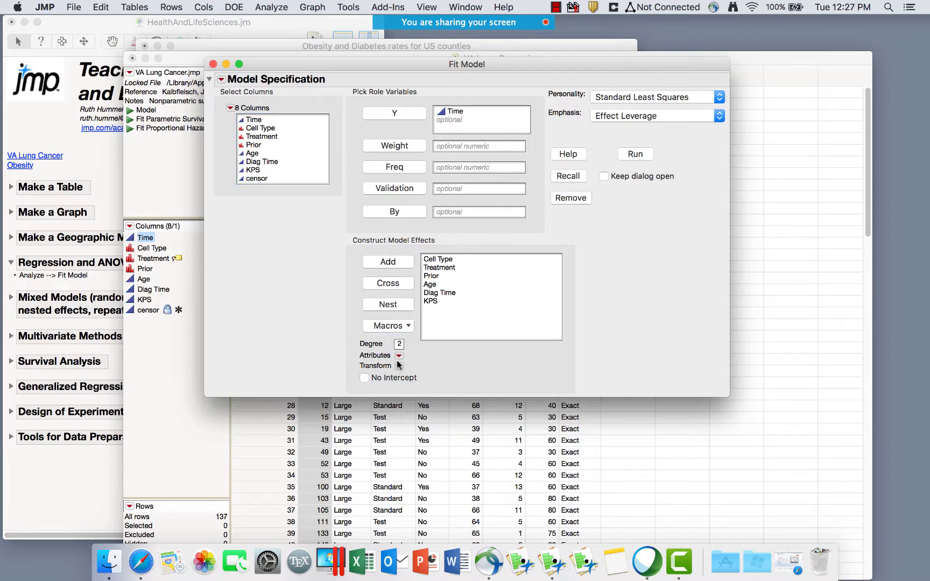
click(431, 260)
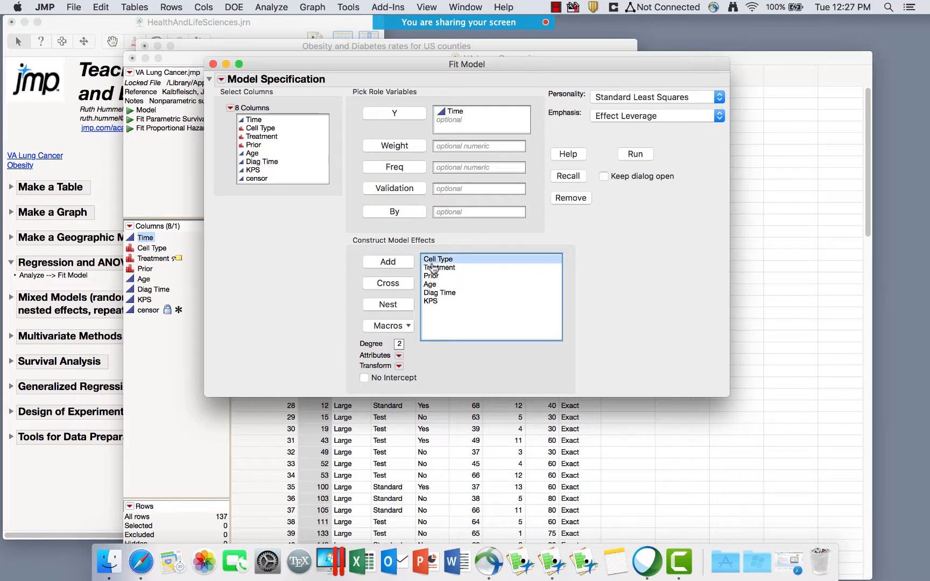
click(399, 356)
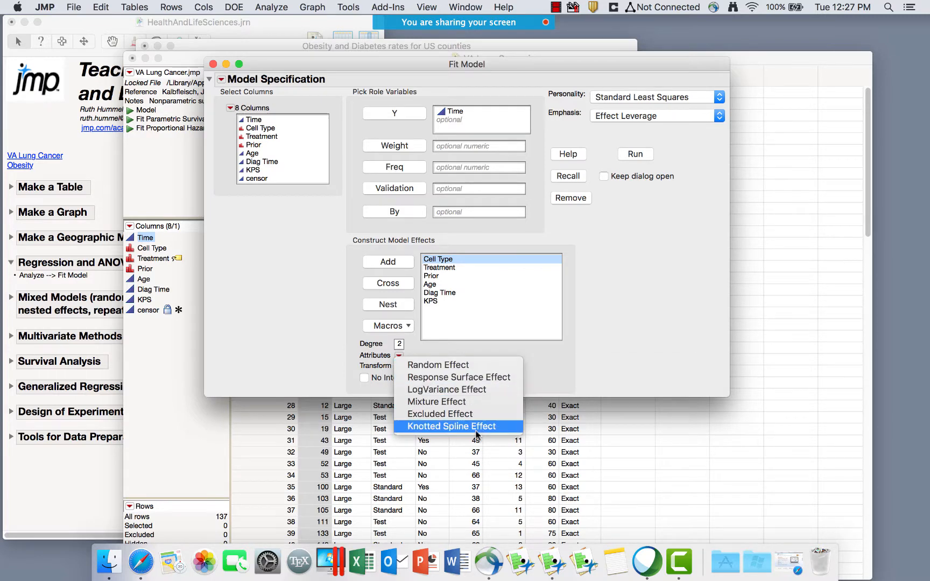
click(268, 333)
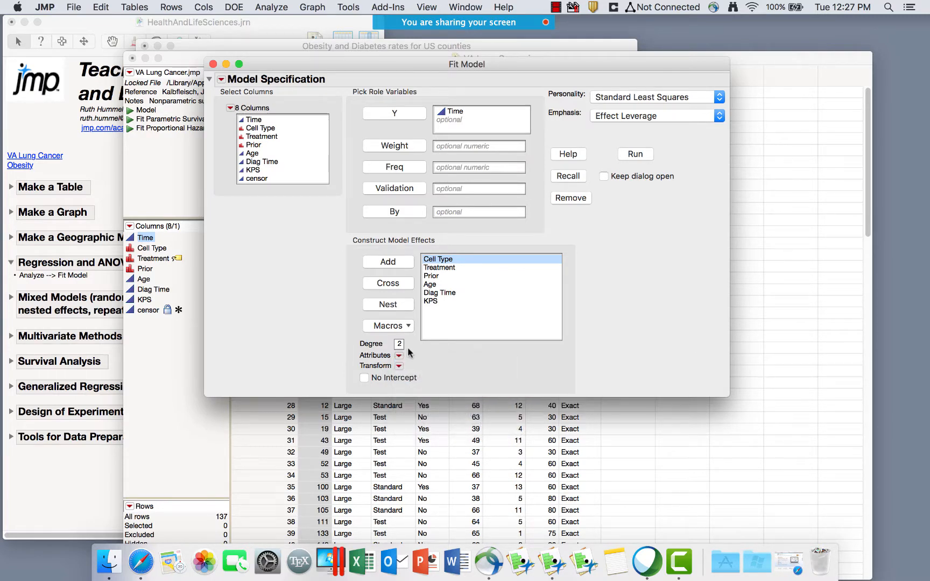
click(399, 366)
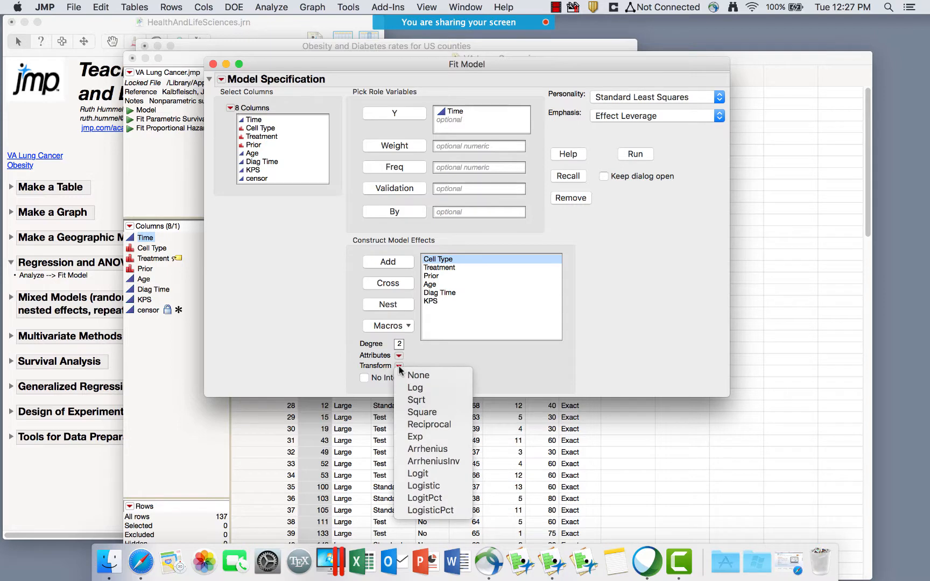
click(279, 204)
click(261, 162)
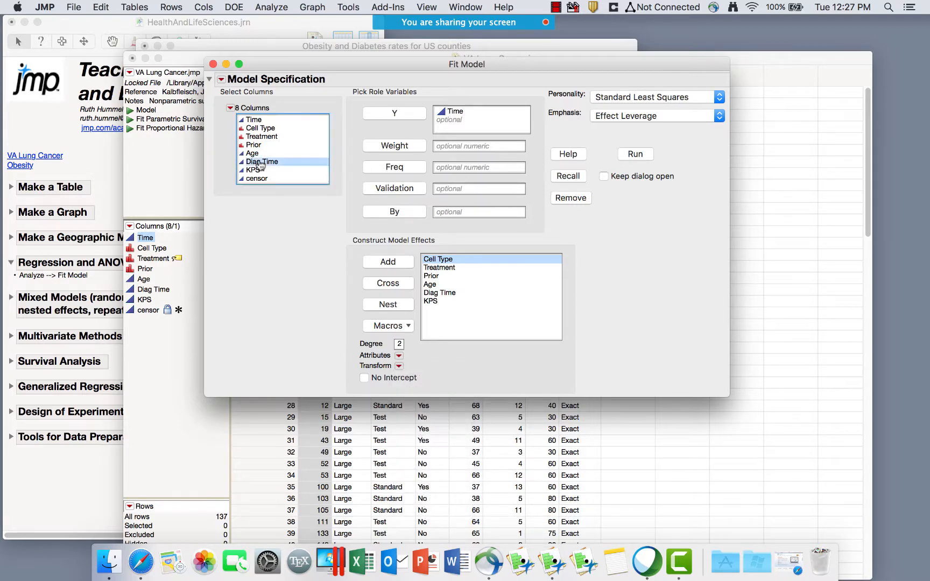
right_click(260, 164)
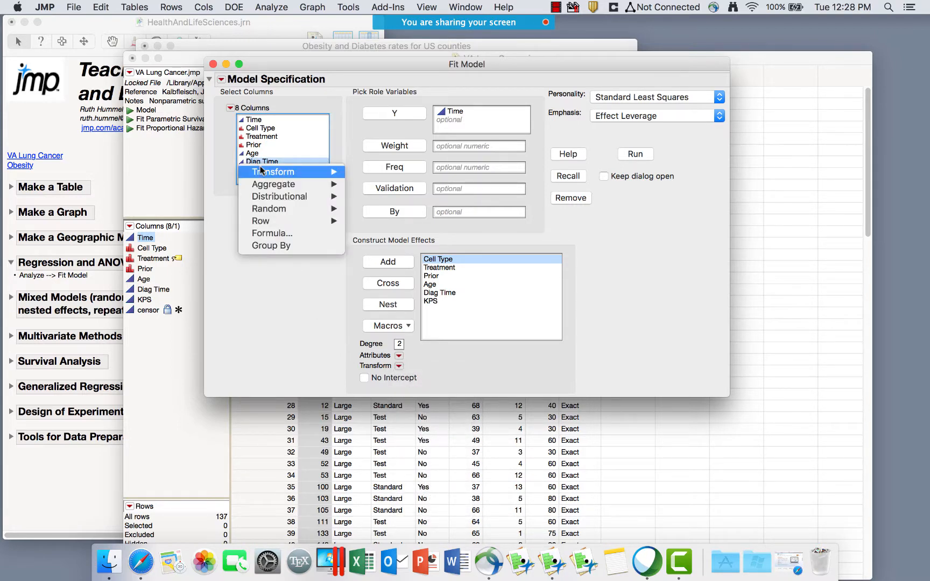
mouse_move(262, 170)
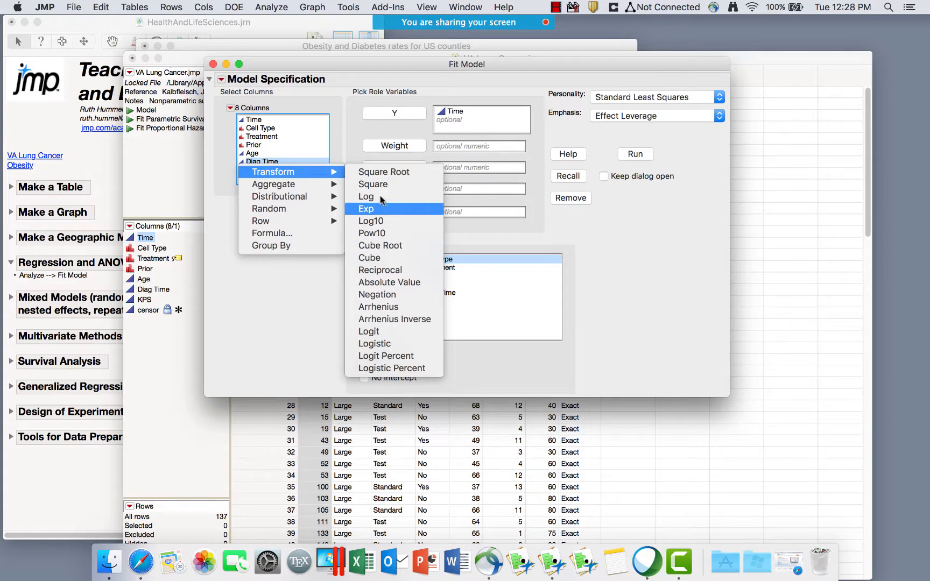
click(273, 286)
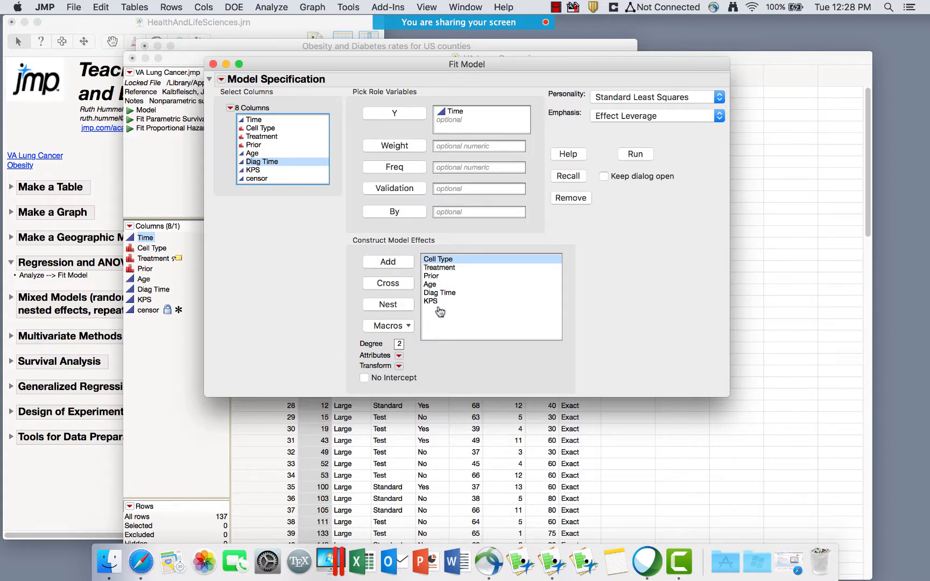
Keep Standard Least Squares and run the model, giving RSquare 0.256551 with KPS strongest.
click(635, 101)
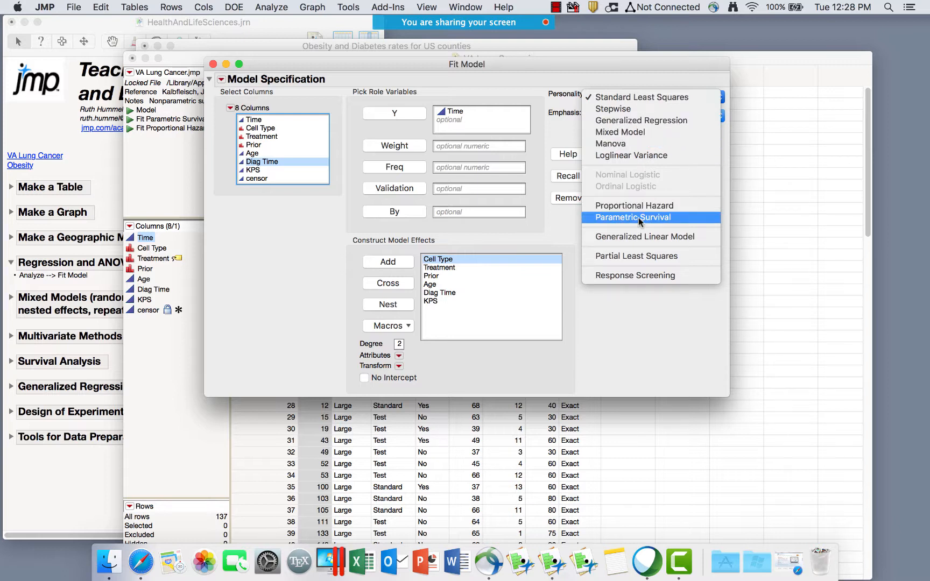
click(637, 99)
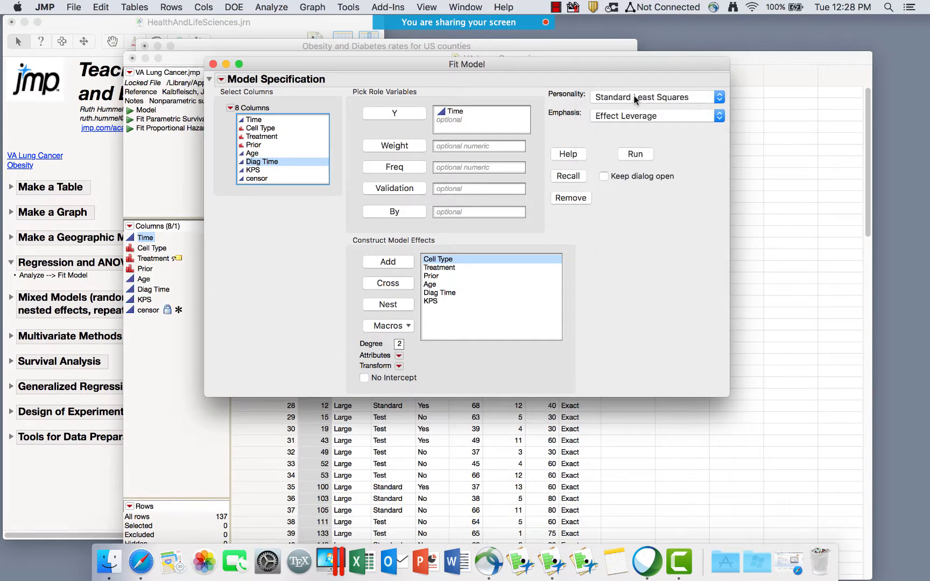
click(635, 155)
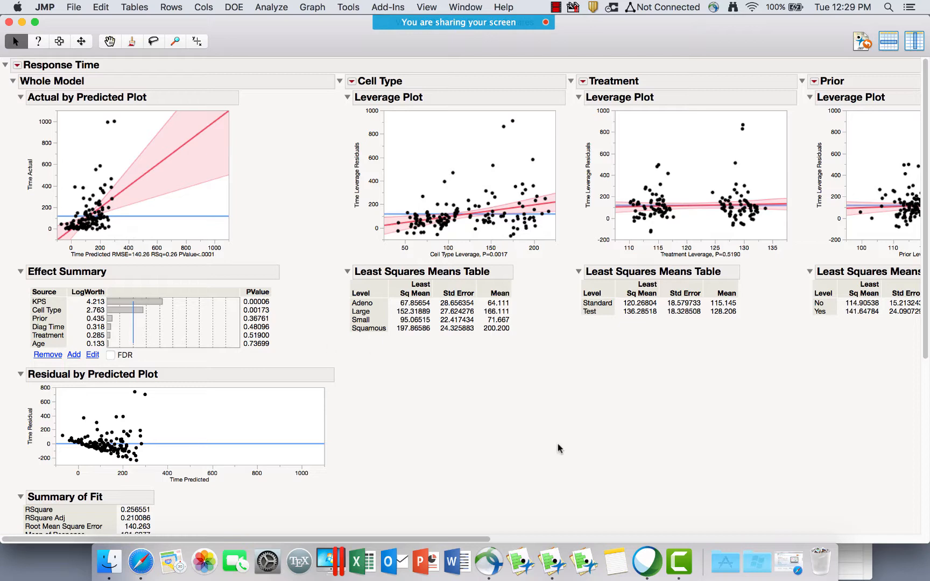
scroll(589, 456, down, 2)
scroll(589, 457, down, 1)
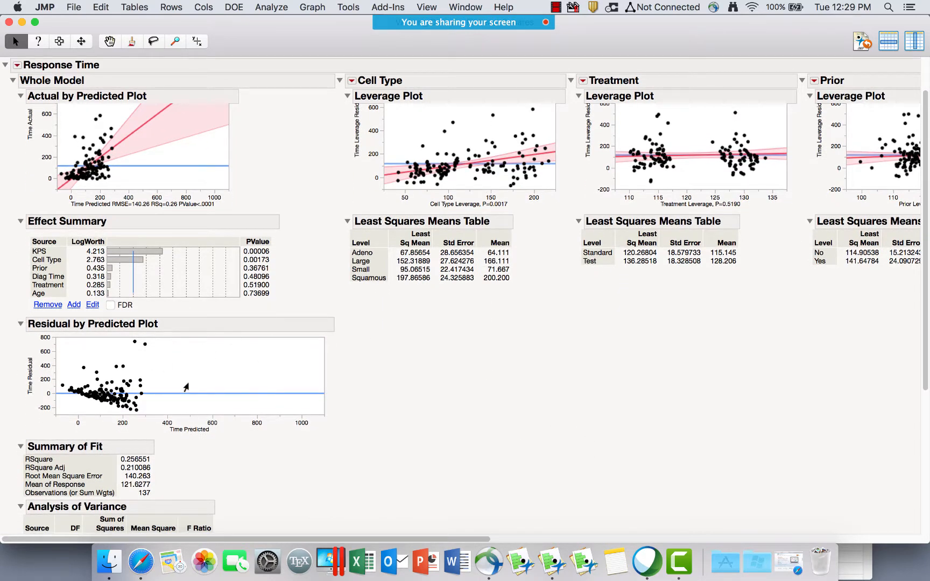
scroll(342, 412, down, 10)
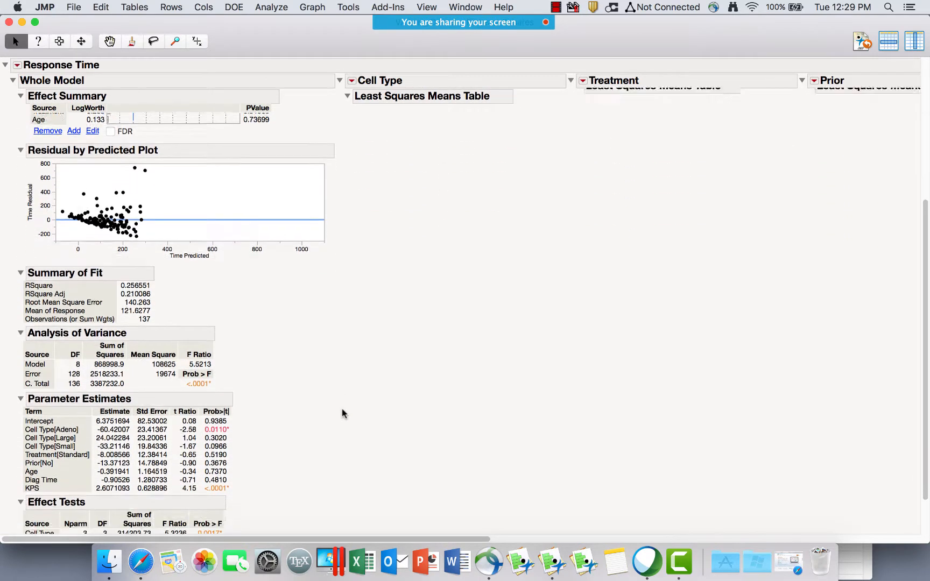
scroll(342, 409, down, 2)
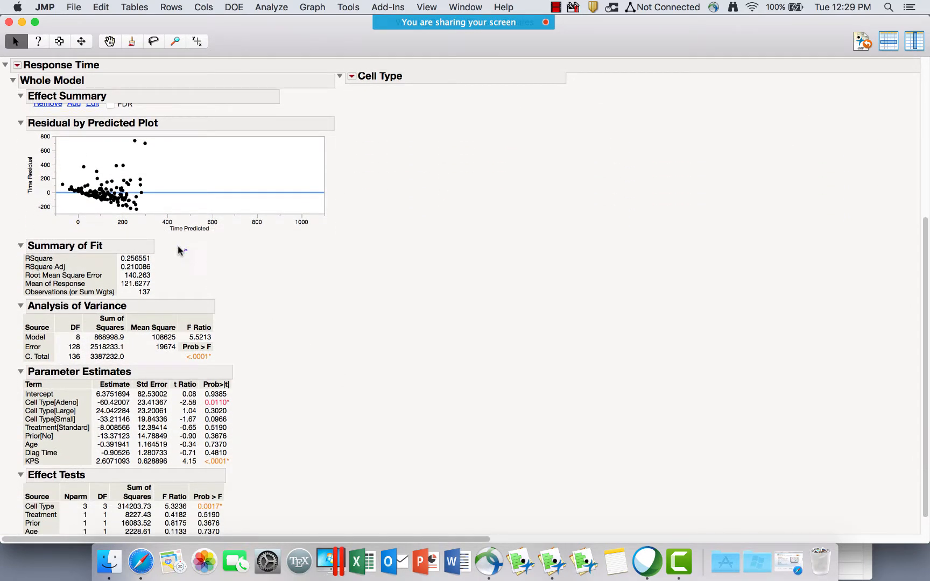
mouse_move(178, 246)
mouse_down()
mouse_move(110, 263)
mouse_move(167, 231)
mouse_move(148, 227)
mouse_up()
mouse_move(232, 310)
mouse_down()
mouse_move(191, 291)
mouse_move(17, 321)
mouse_move(154, 370)
mouse_move(231, 298)
mouse_up()
drag(220, 347, 175, 357)
mouse_move(258, 394)
mouse_down()
mouse_move(196, 379)
mouse_move(187, 435)
mouse_move(241, 466)
mouse_move(243, 385)
mouse_up()
mouse_move(85, 395)
mouse_down()
mouse_move(33, 392)
mouse_move(17, 423)
mouse_move(54, 430)
mouse_move(99, 414)
mouse_up()
mouse_move(67, 392)
mouse_down()
mouse_move(26, 403)
mouse_move(73, 428)
mouse_move(54, 386)
mouse_up()
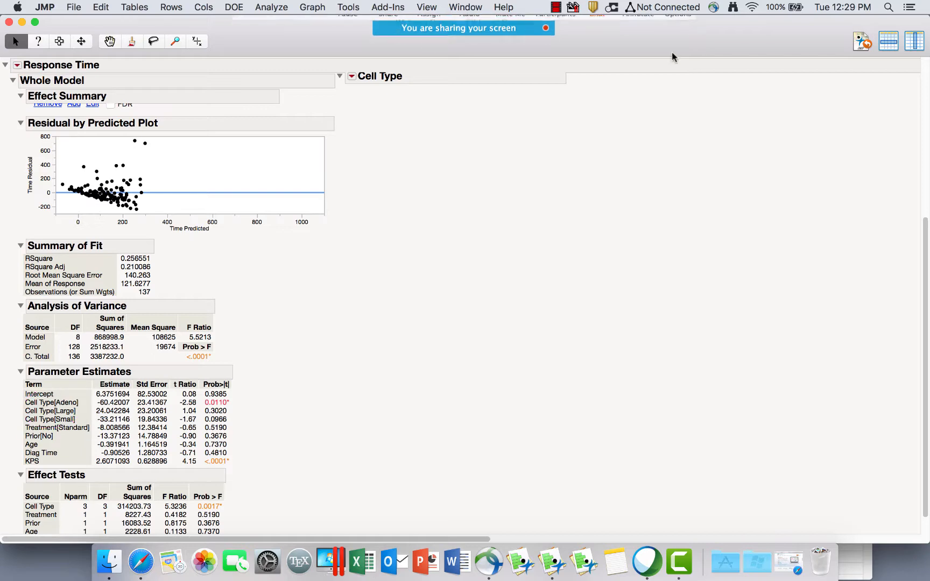
Add a Value Ordering to Cell Type, moving Large last: Adeno, Small, Squamous, Large.
click(860, 42)
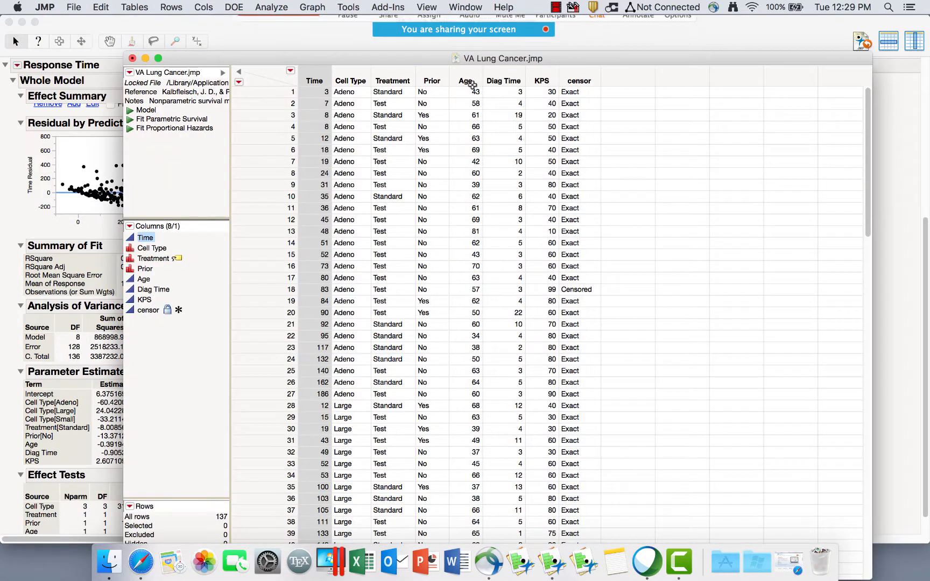
double_click(351, 80)
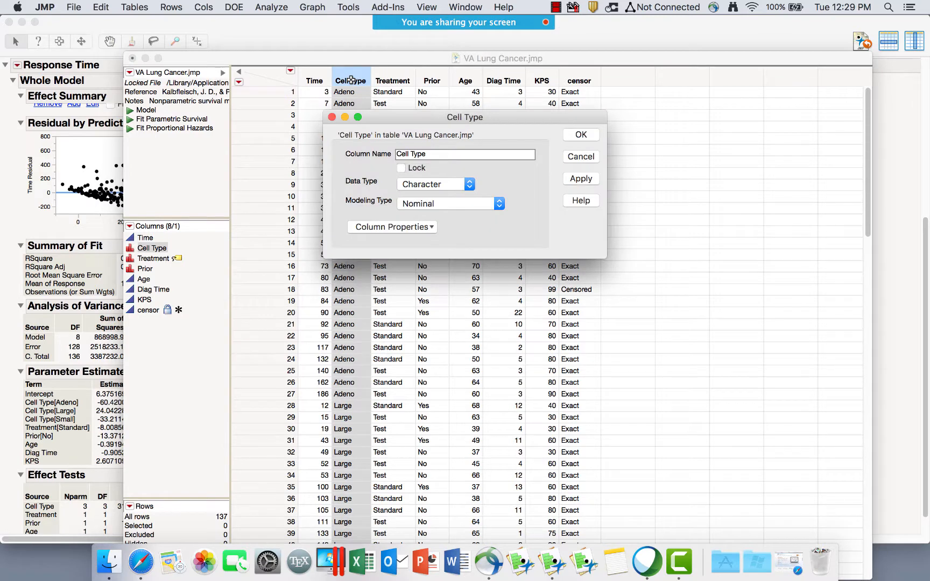
click(434, 227)
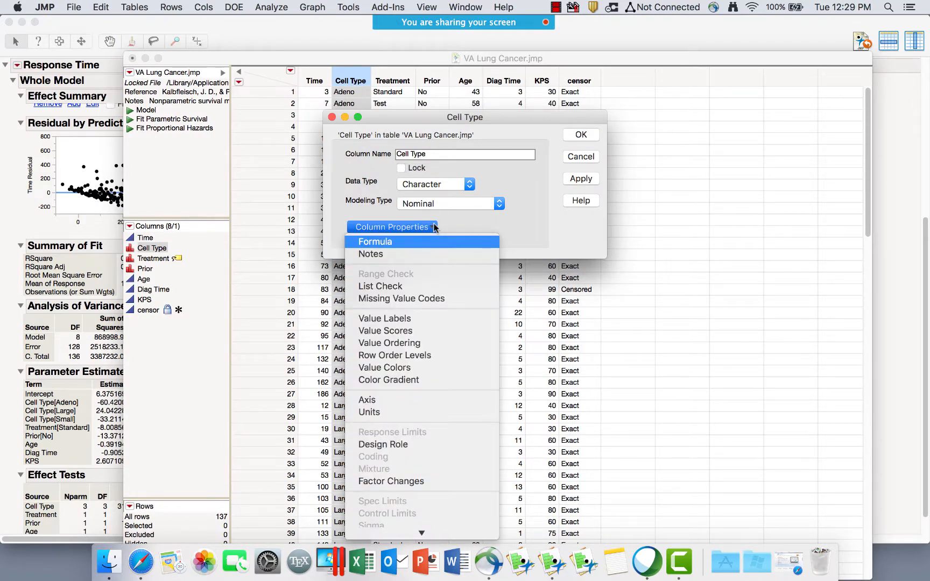
click(413, 343)
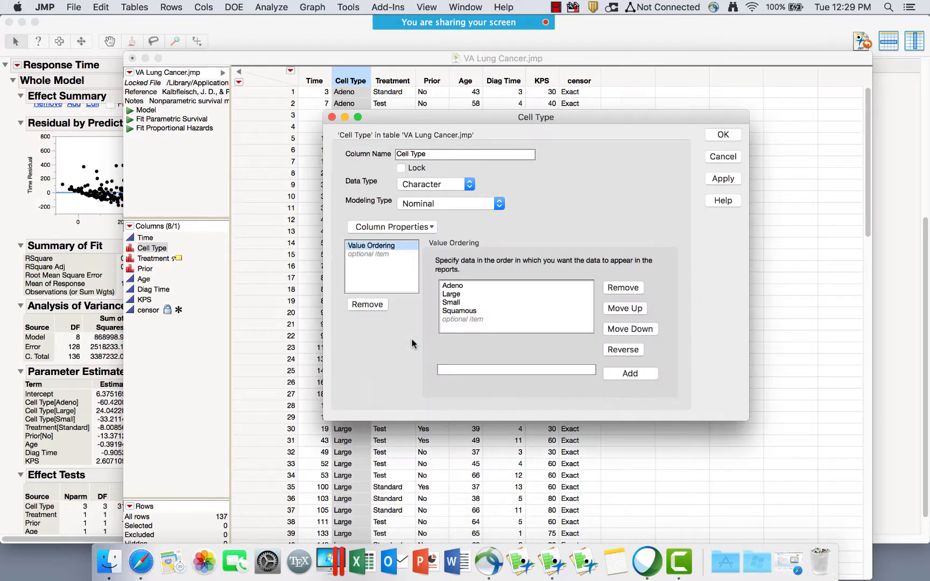
click(443, 311)
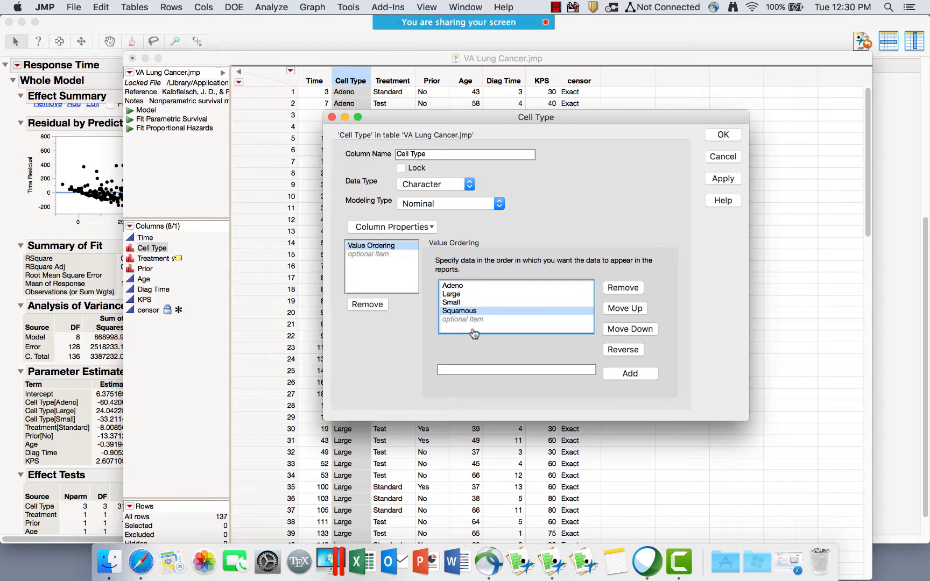
click(456, 294)
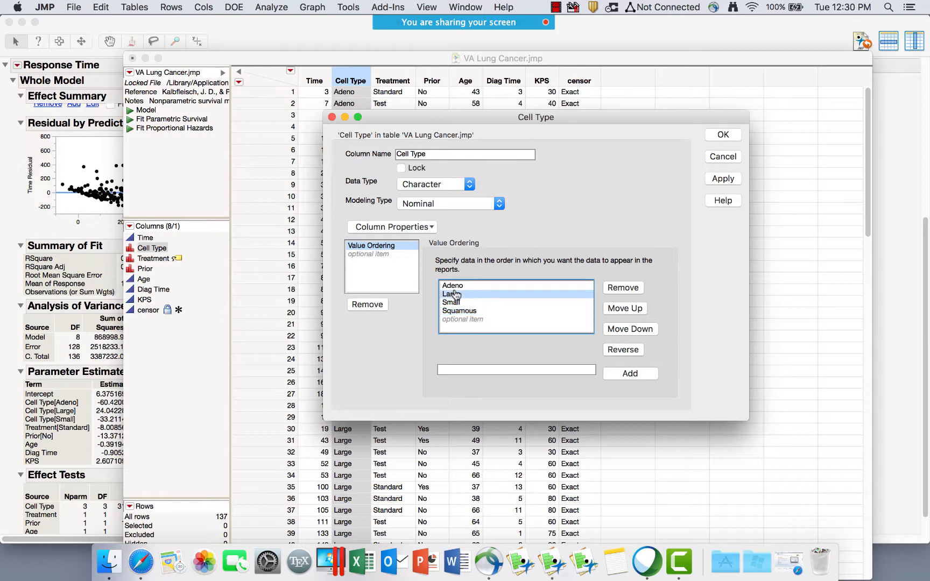
click(650, 326)
click(650, 325)
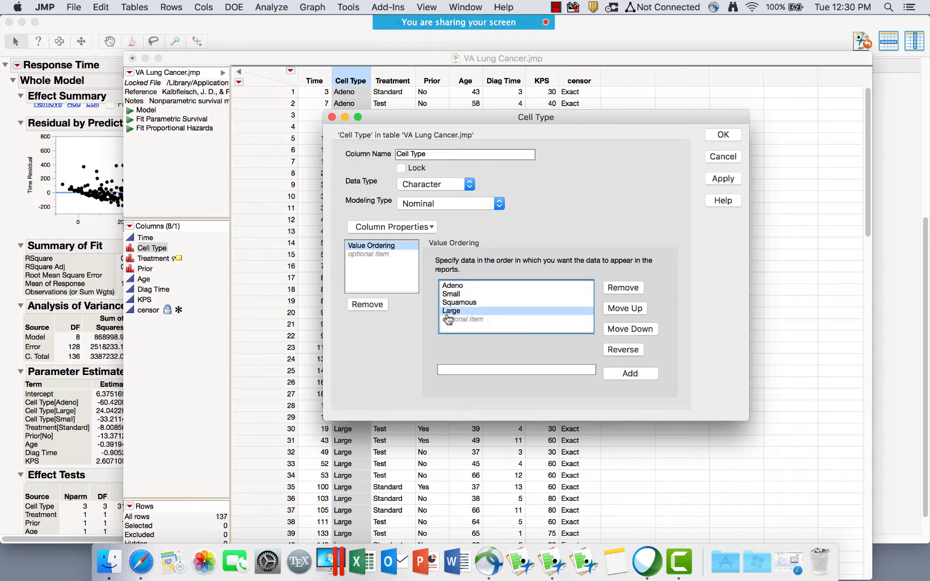
Cancel the Column Info dialog and review the Effect Tests Prob > F values in the report.
click(727, 157)
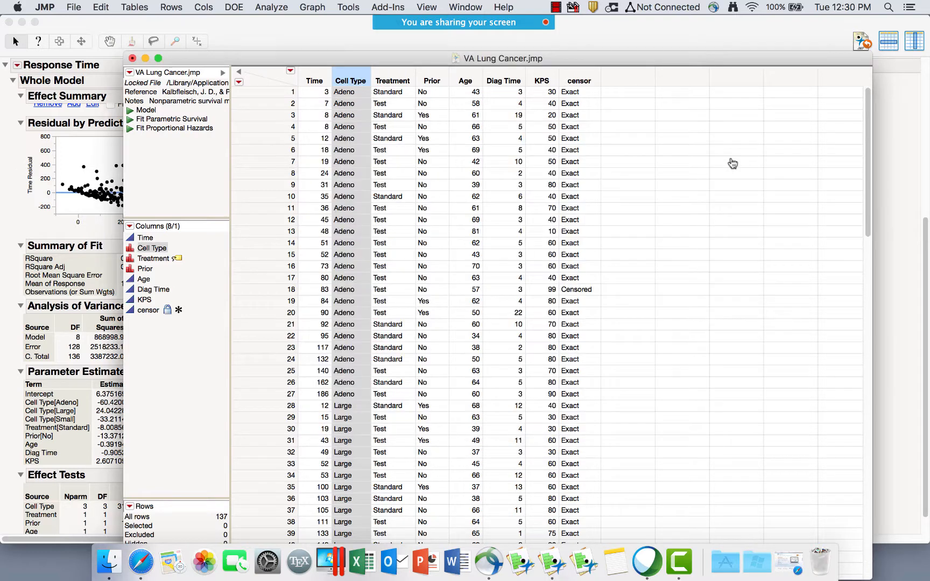
click(233, 28)
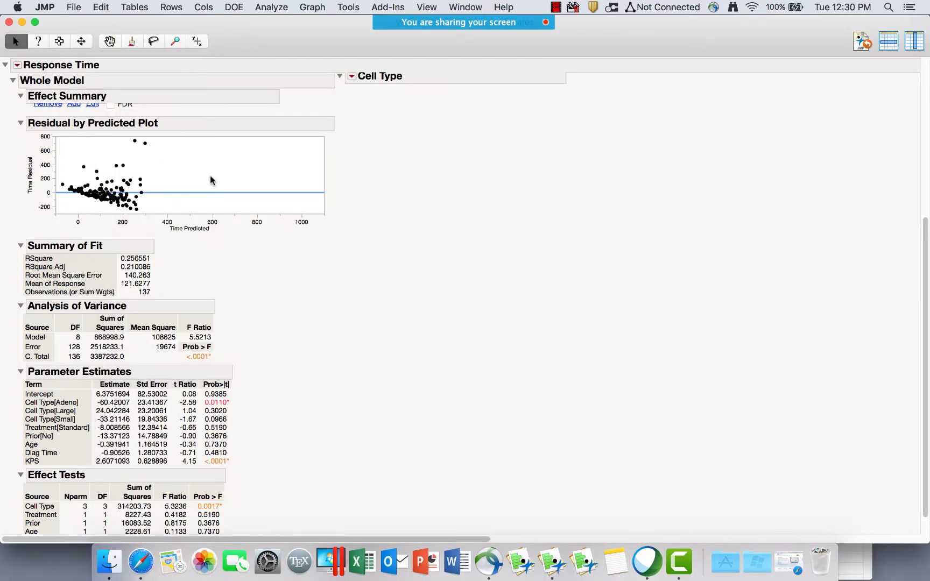
scroll(295, 443, down, 2)
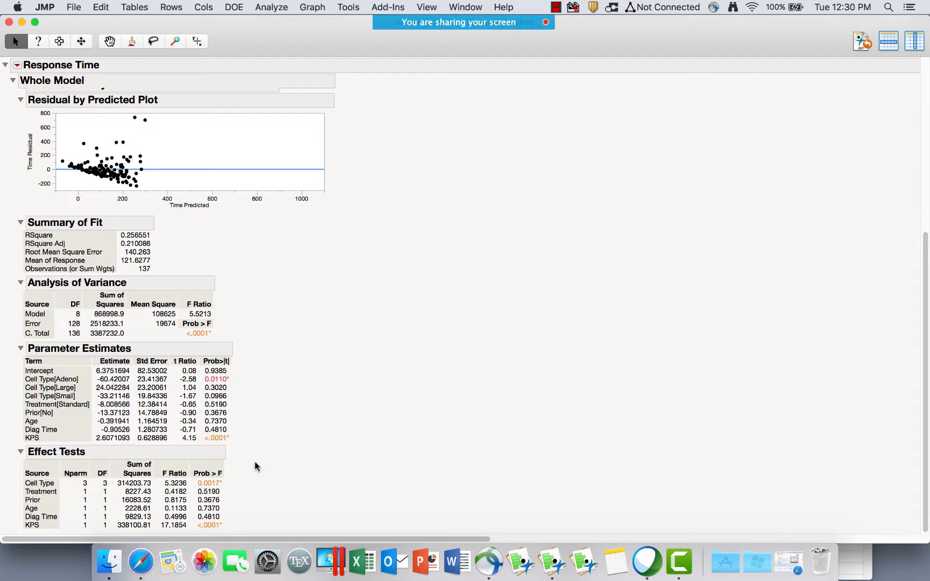
mouse_move(251, 477)
mouse_down()
mouse_move(188, 500)
mouse_move(245, 522)
mouse_move(223, 472)
mouse_up()
Add a Prediction Profiler via Factor Profiling and enlarge it across the report window.
click(18, 65)
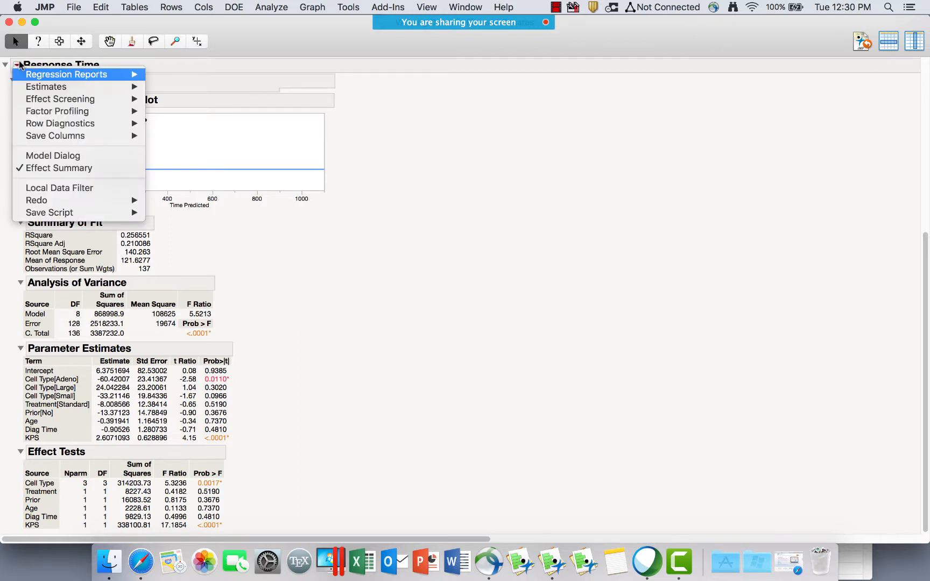
mouse_move(51, 113)
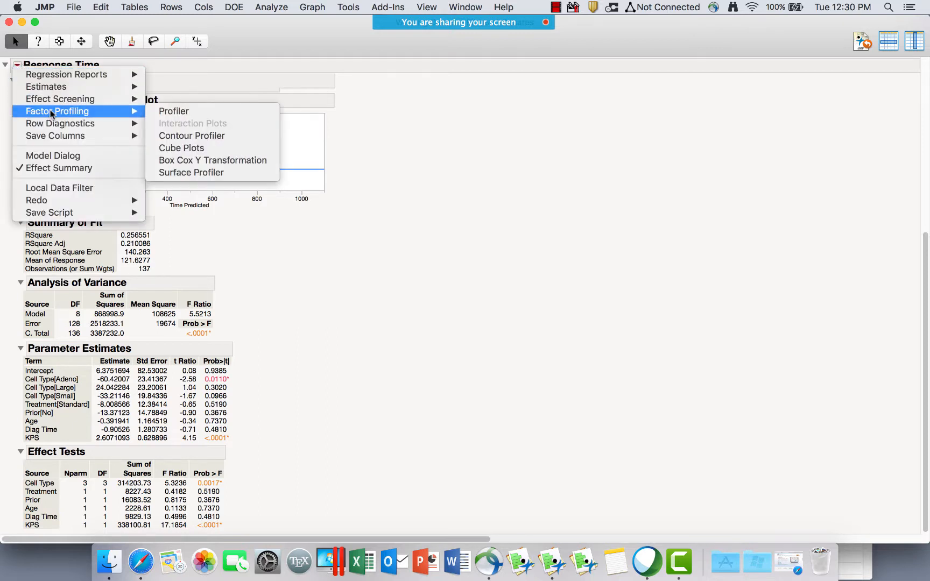
click(167, 113)
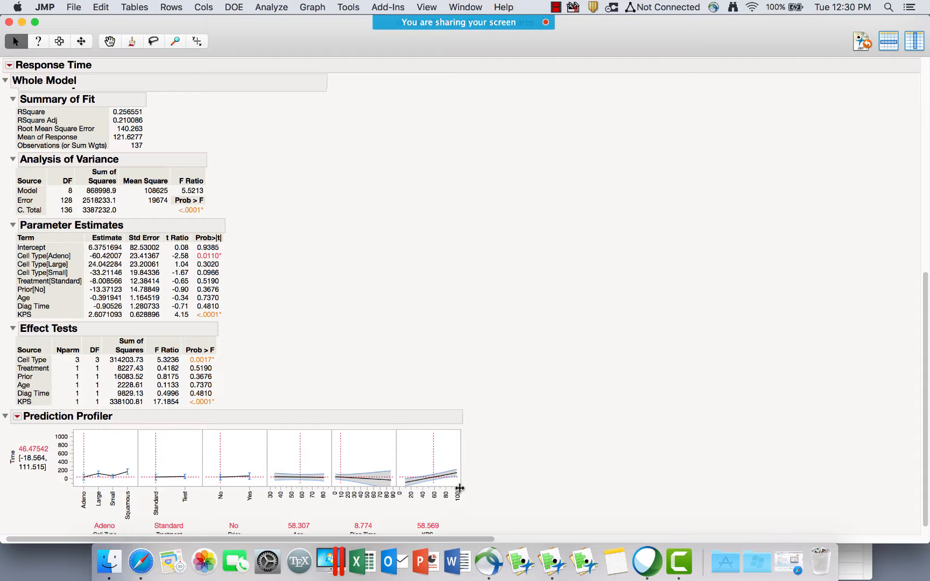
drag(459, 486, 833, 508)
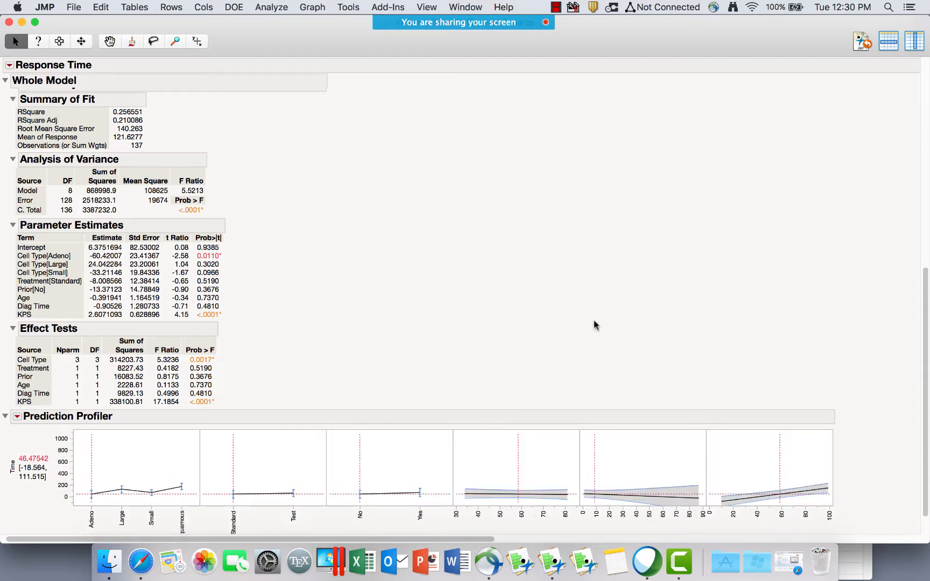
scroll(596, 324, down, 2)
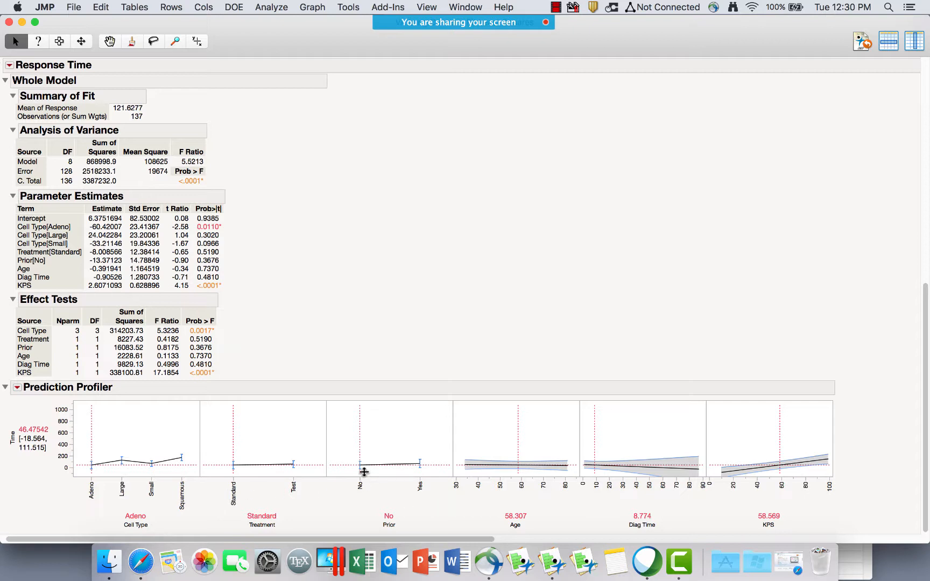
Inspect the profiler's Age, Diag Time and KPS setting values, leaving them unchanged.
click(526, 515)
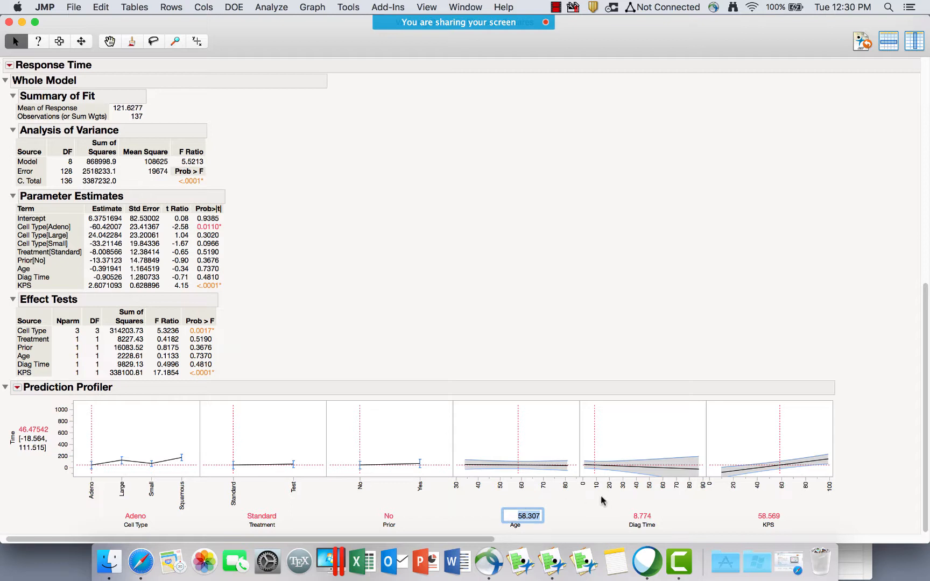
click(644, 517)
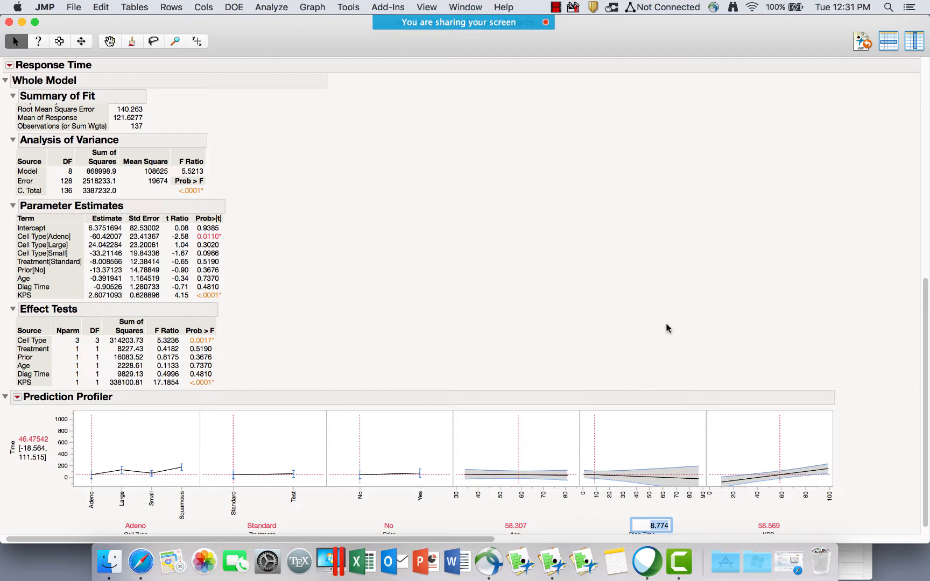
click(837, 511)
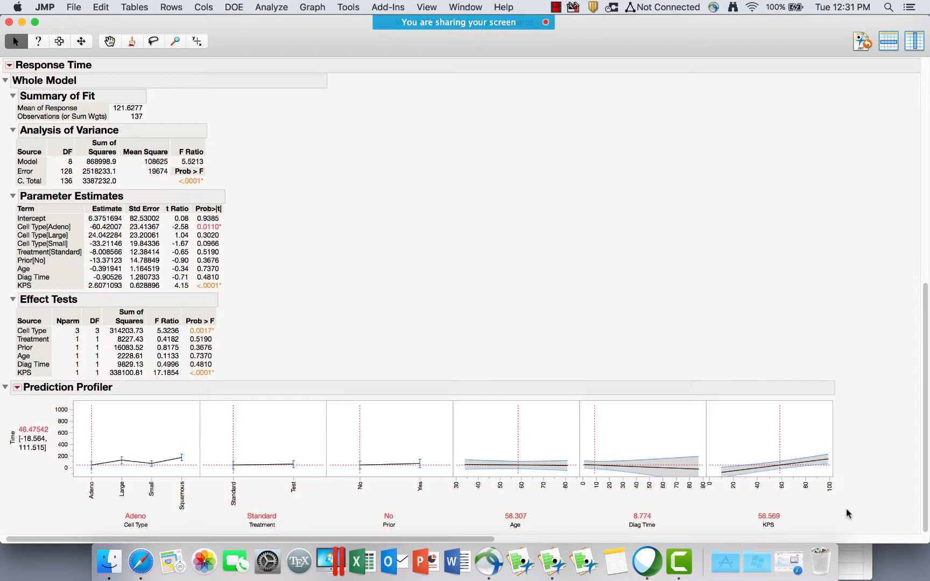
click(785, 514)
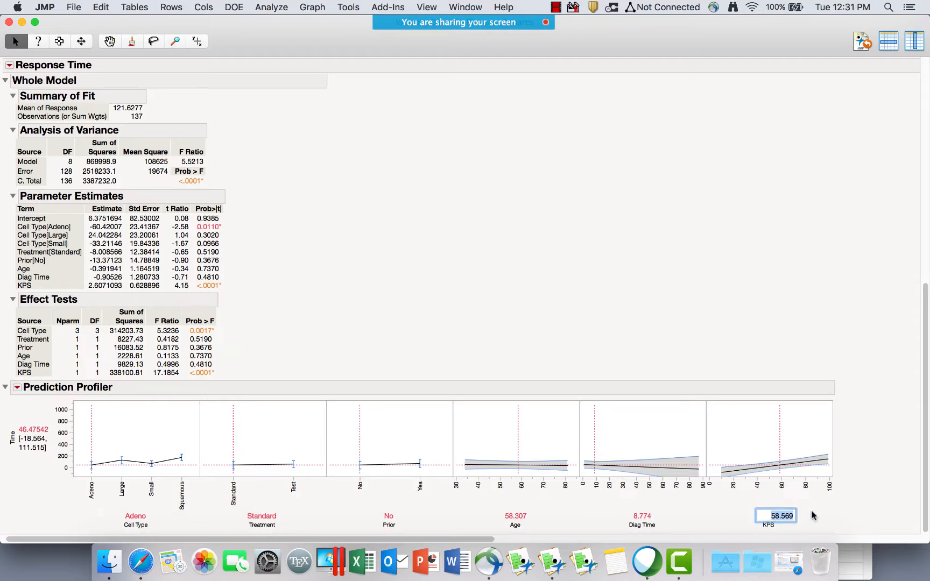
click(828, 510)
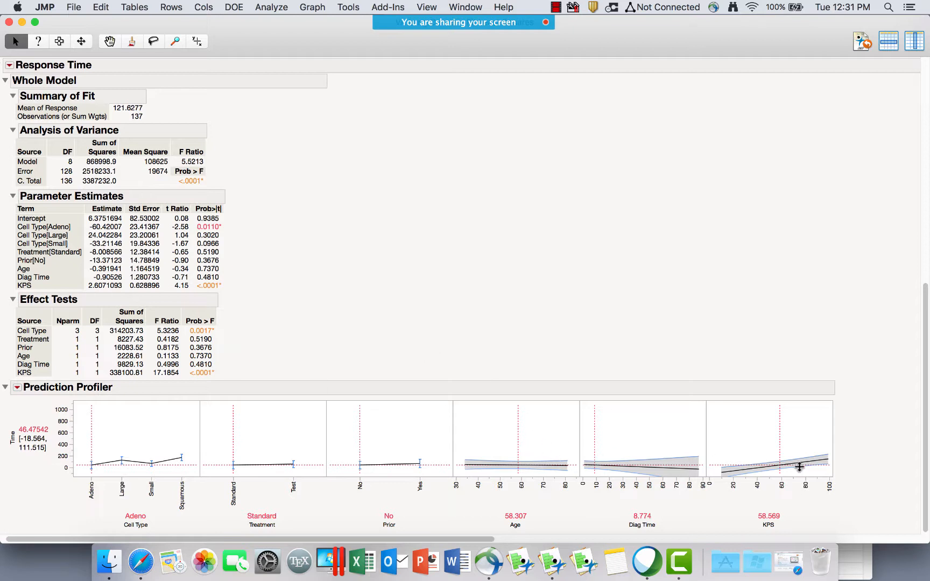
Sweep Age and set Cell Type to Small, predicting Time 73.45161.
click(514, 460)
mouse_move(508, 459)
mouse_down()
mouse_move(492, 458)
mouse_move(537, 458)
mouse_move(517, 454)
mouse_up()
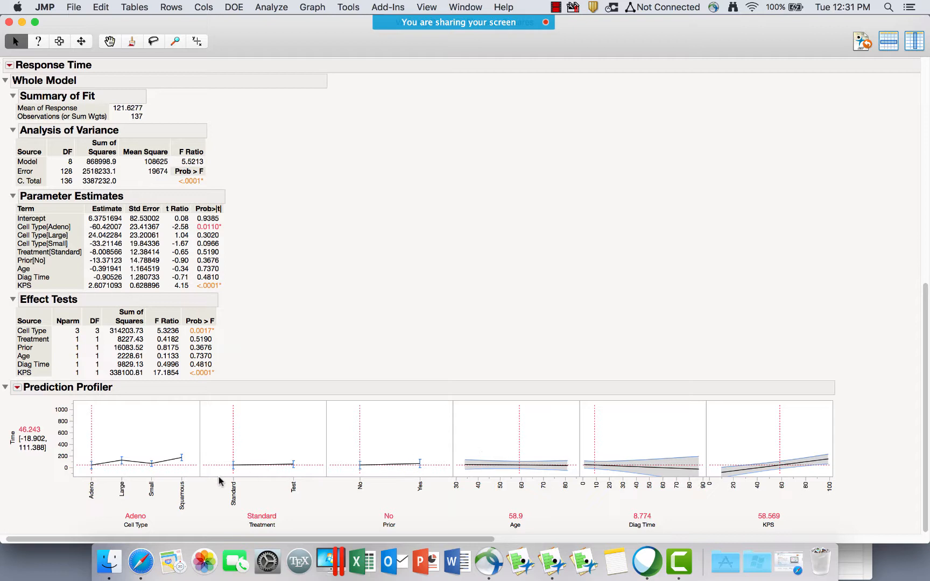
click(149, 467)
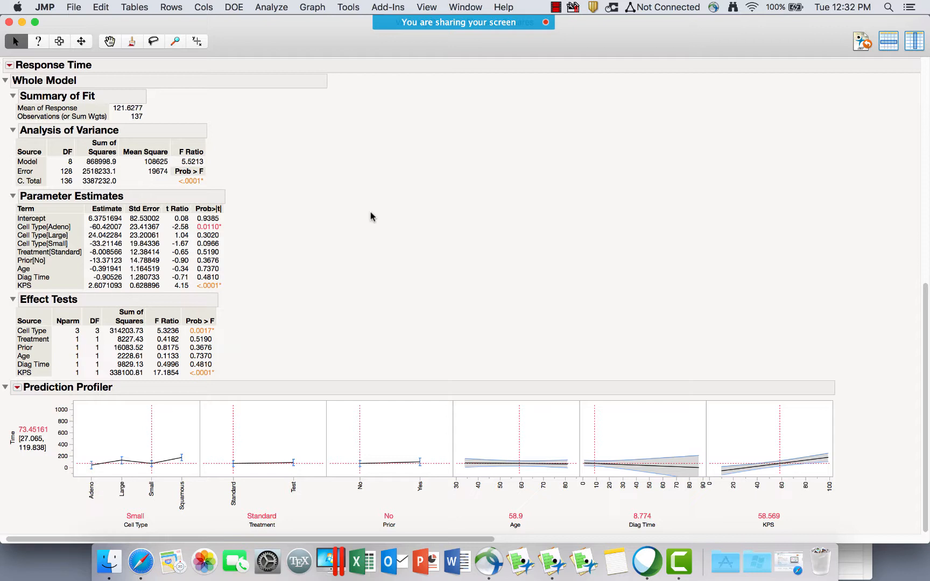
click(17, 389)
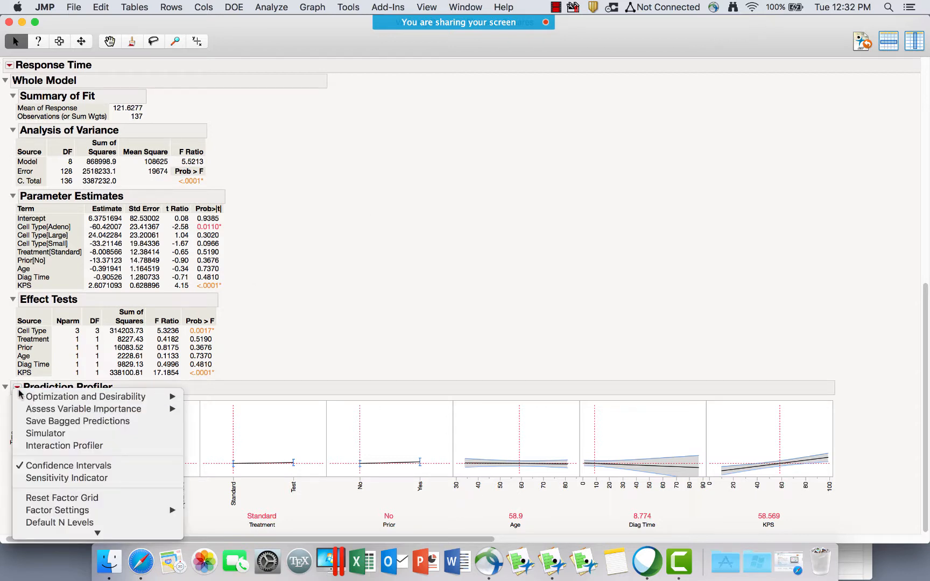
Add Interaction Profiles for the six factors, then close the report menu without saving columns.
click(56, 445)
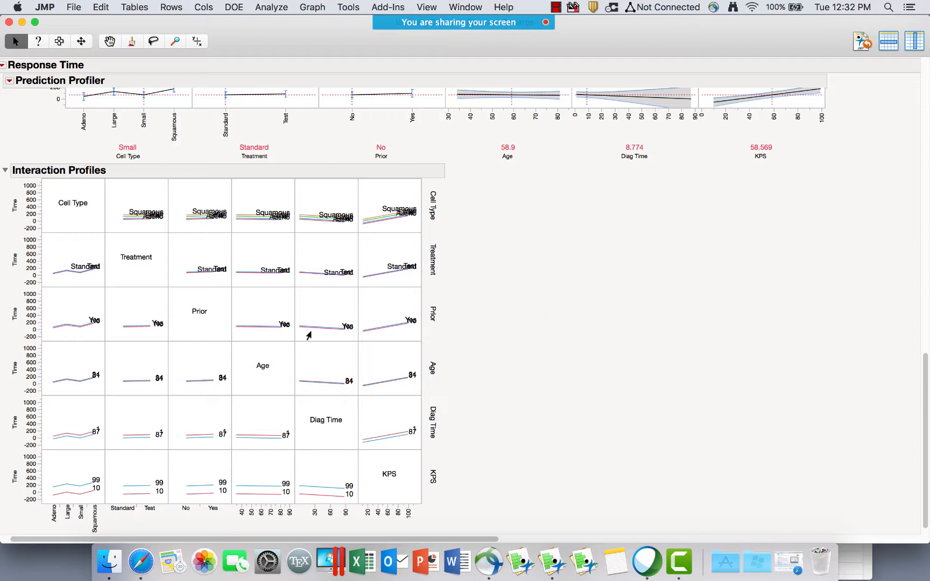
click(3, 65)
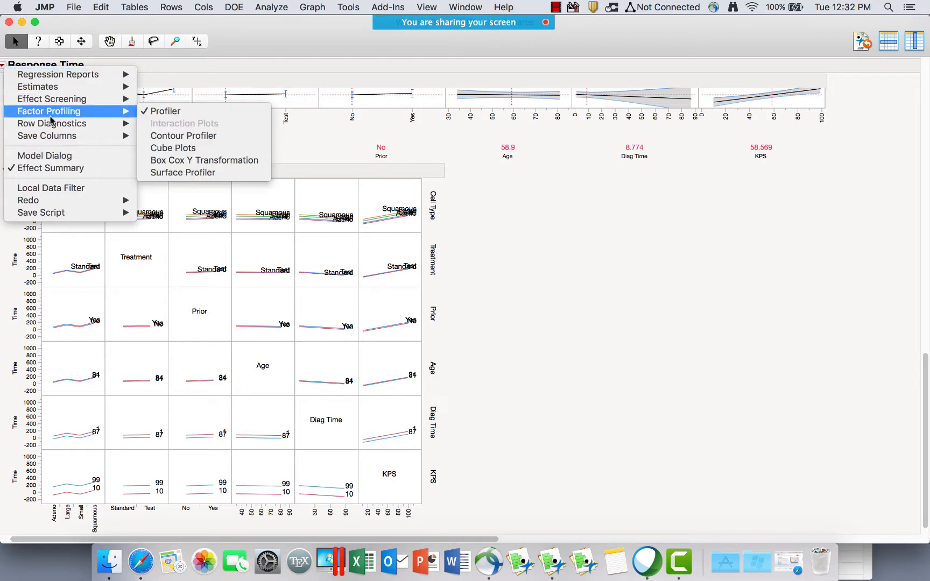
mouse_move(51, 124)
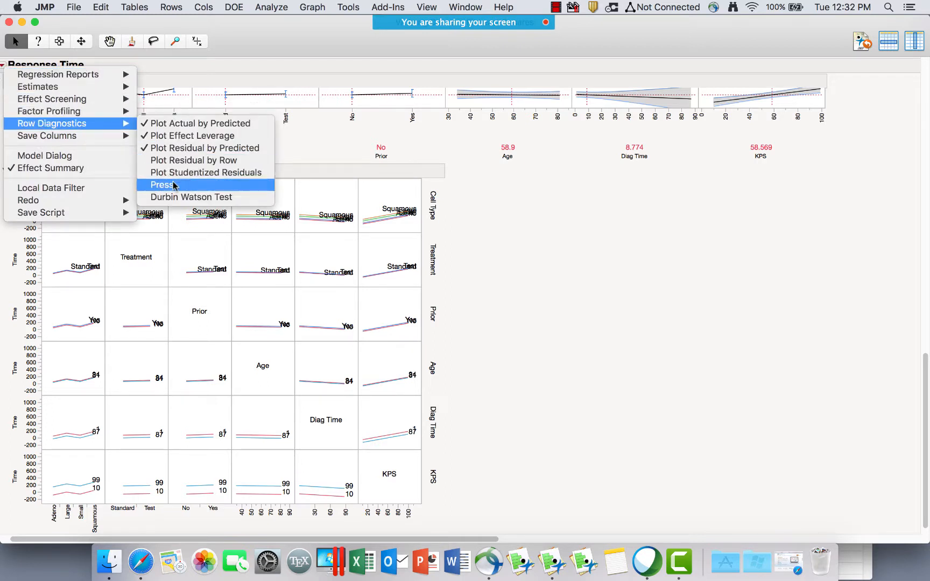
mouse_move(80, 137)
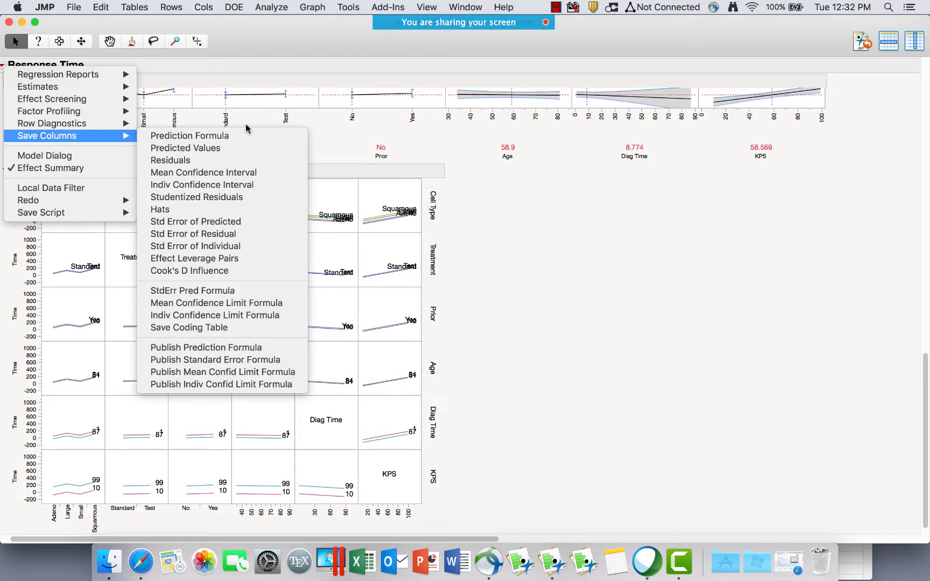
click(292, 42)
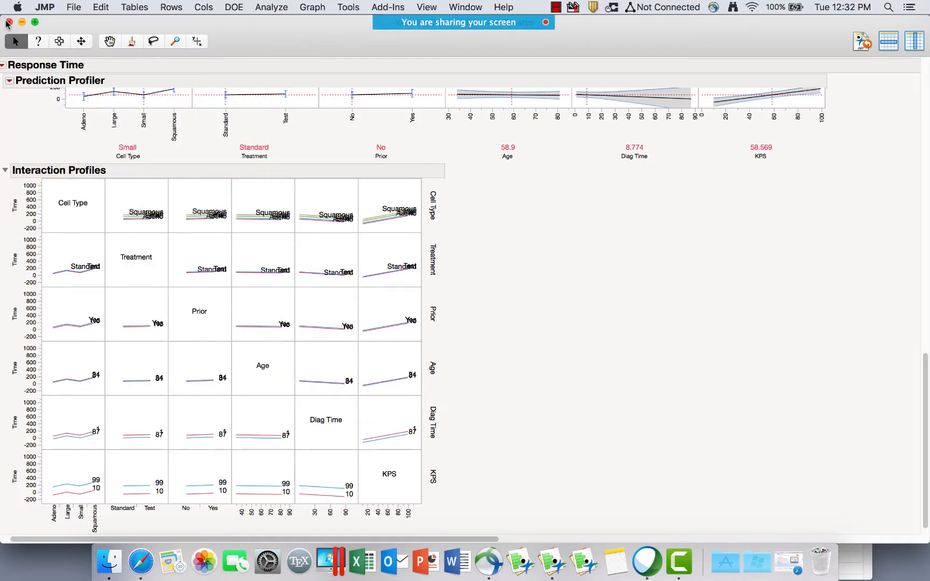
Close the report and Fit Y by X, minimize VA Lung Cancer and Obesity, expand Mixed Models.
click(7, 23)
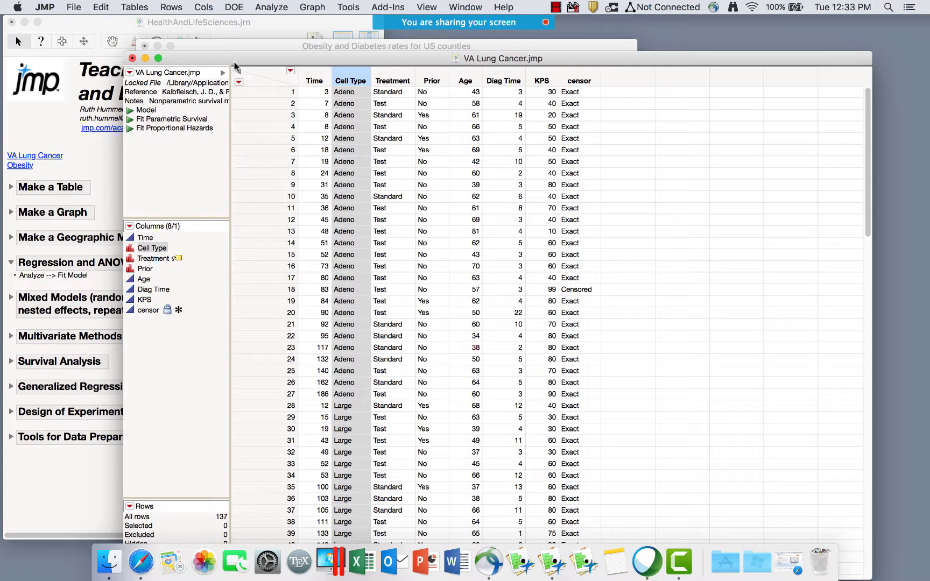
drag(233, 61, 268, 16)
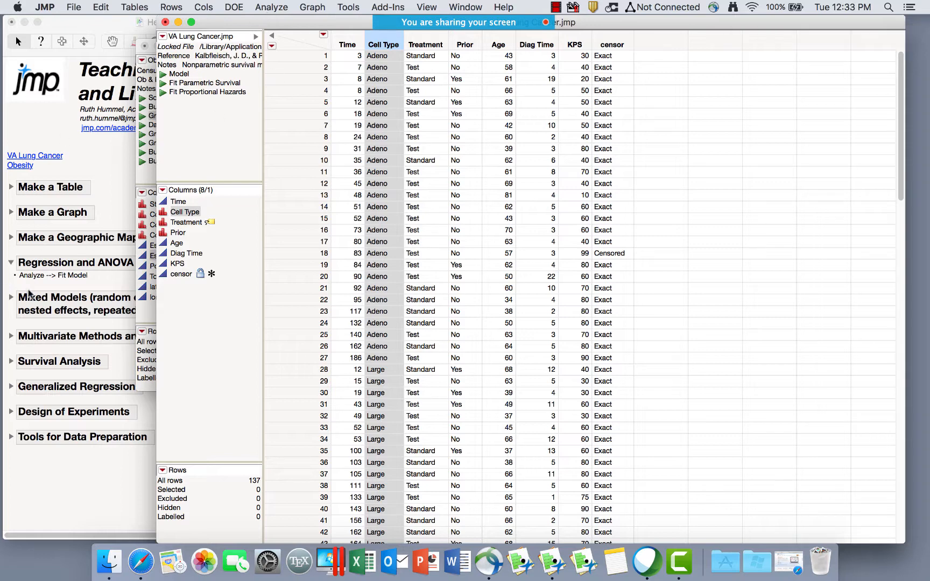
click(178, 21)
click(158, 48)
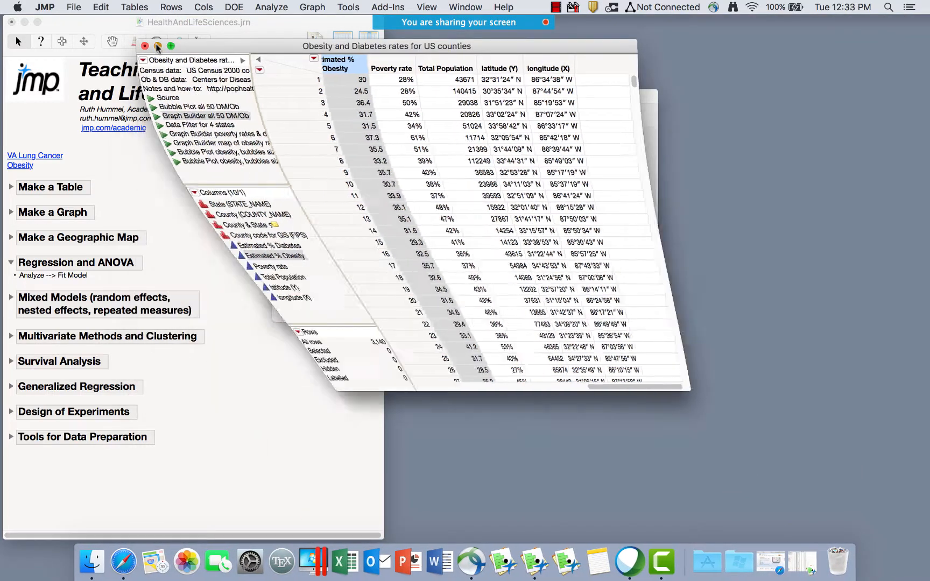
click(280, 97)
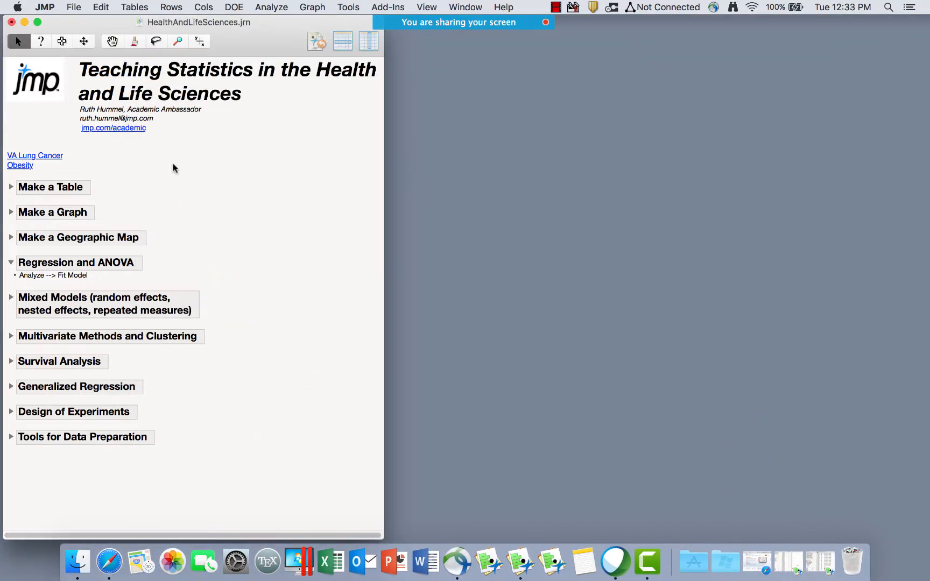
click(11, 297)
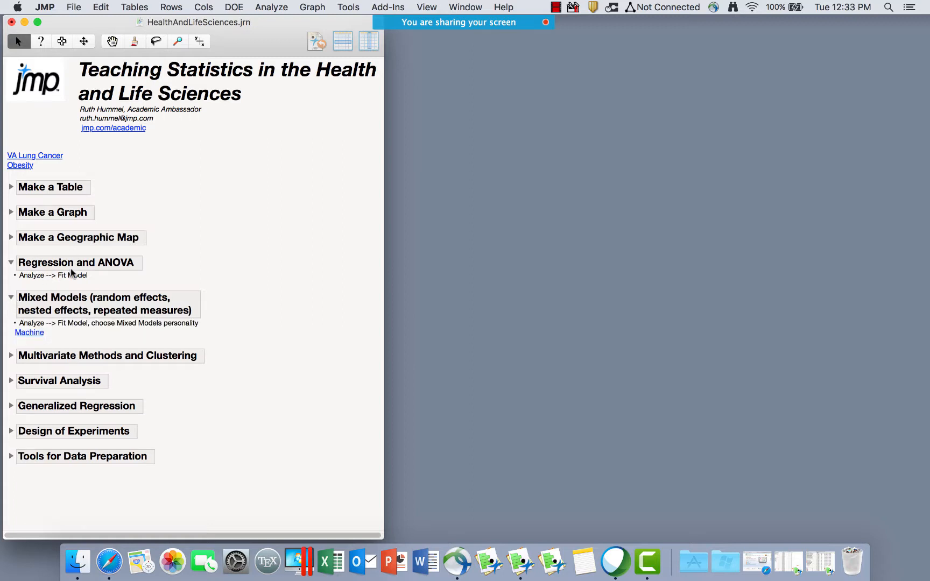
Open Machine.jmp from the journal, reposition its window and select the machine column.
click(29, 333)
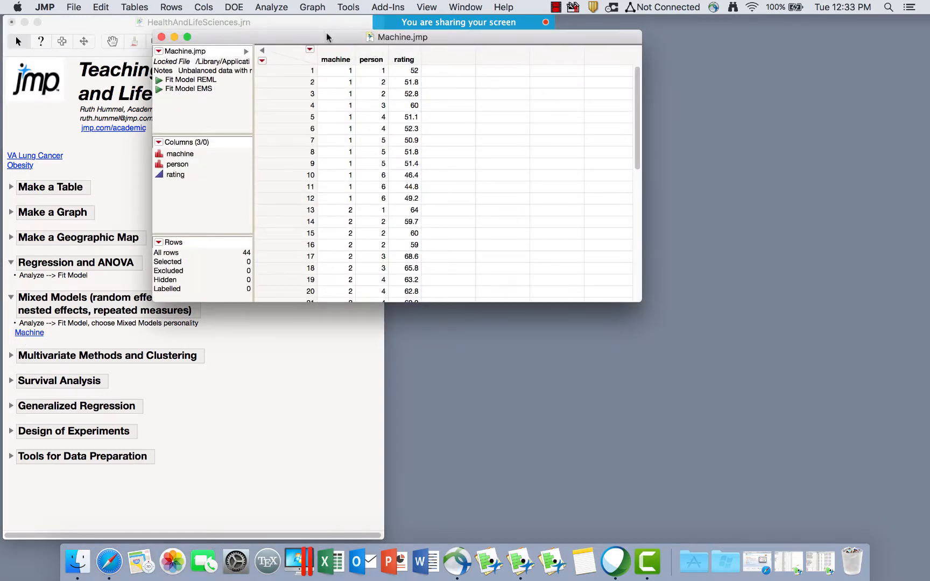
drag(327, 36, 356, 116)
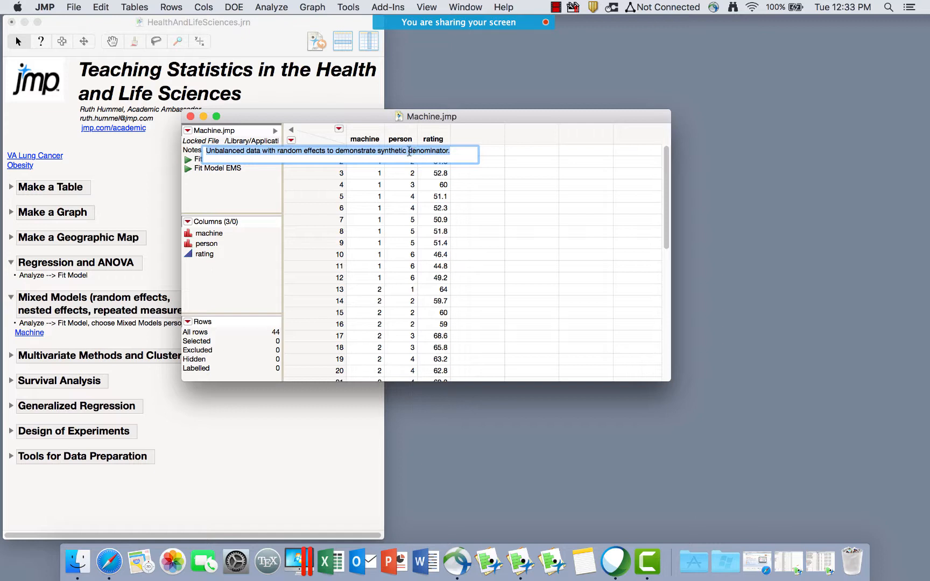
click(257, 228)
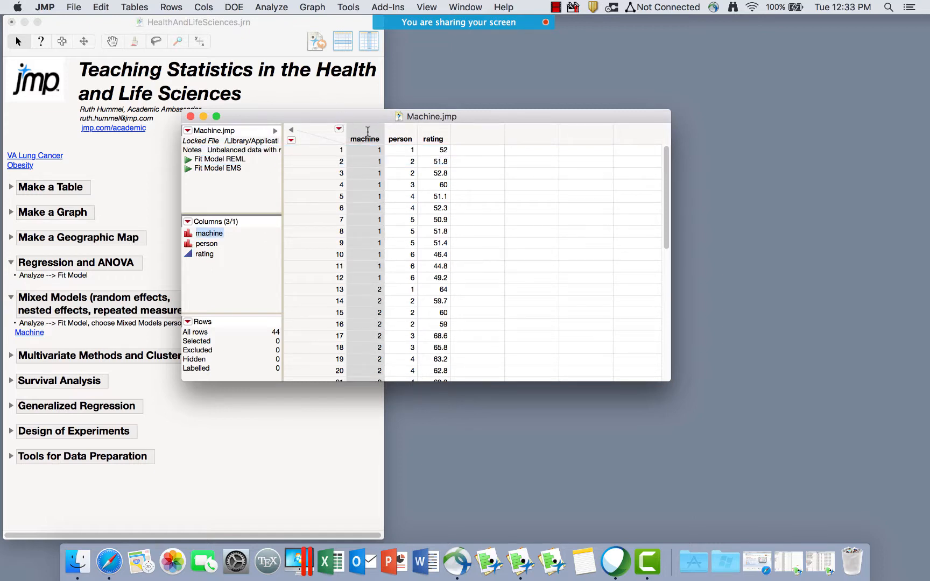
scroll(383, 266, down, 8)
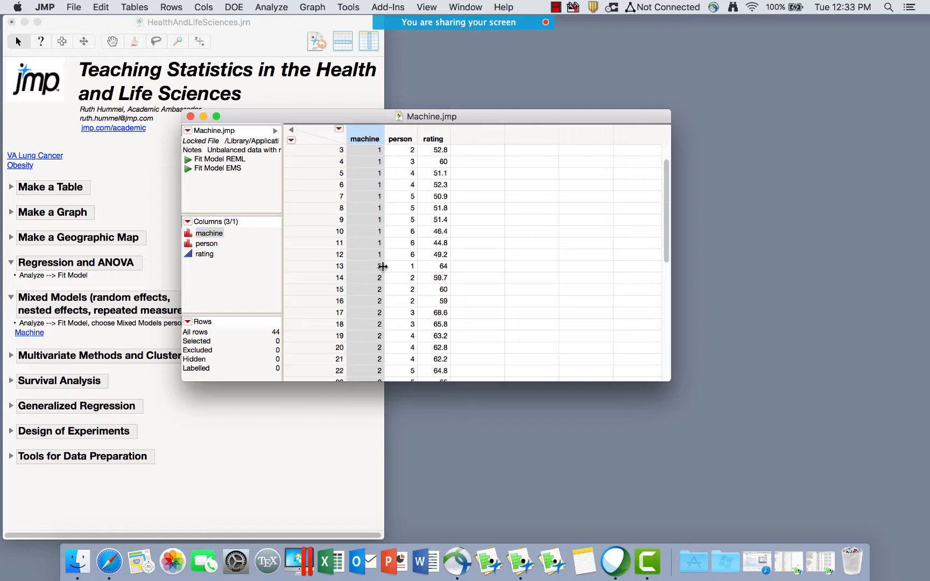
scroll(382, 266, up, 8)
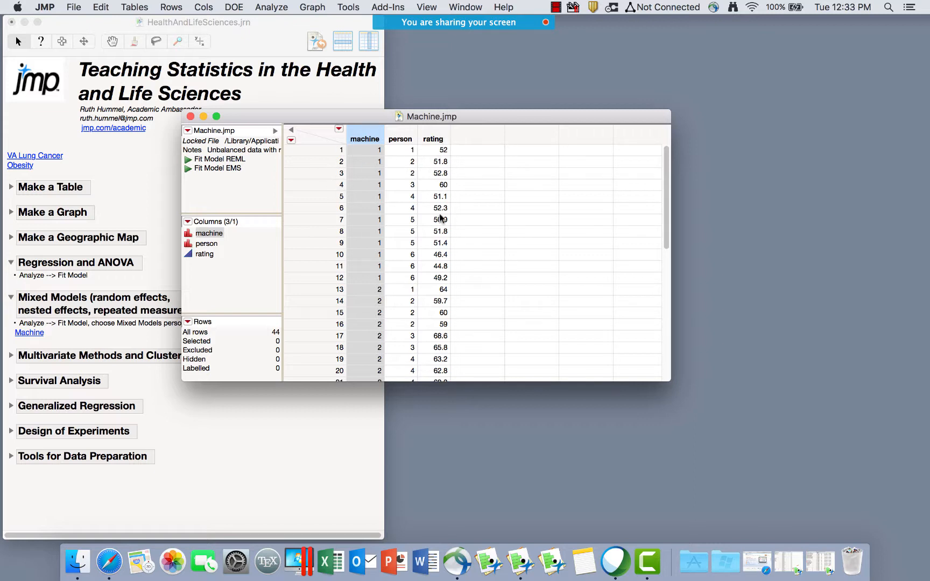
click(276, 8)
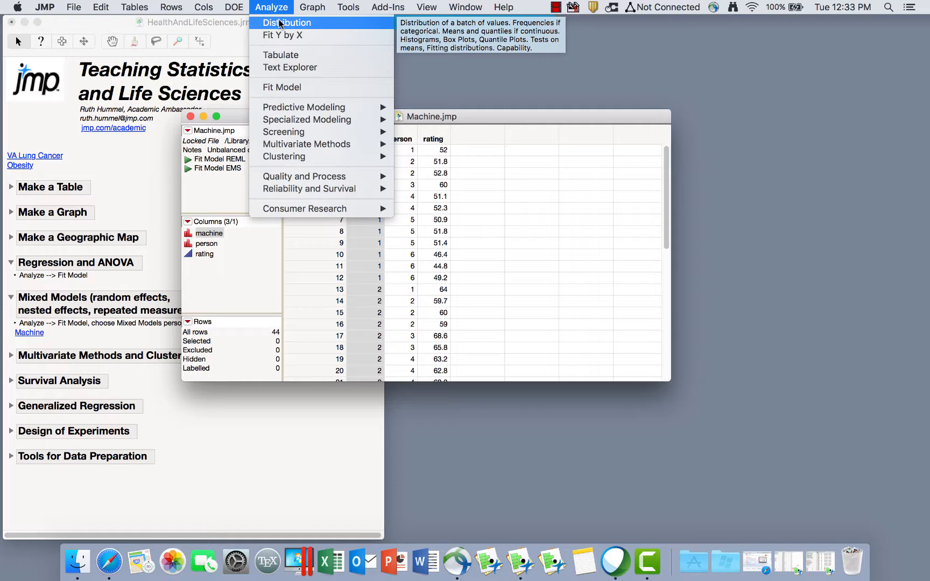
Run a Distribution of machine, person and rating, then mark rating's mean of 59.85.
click(280, 23)
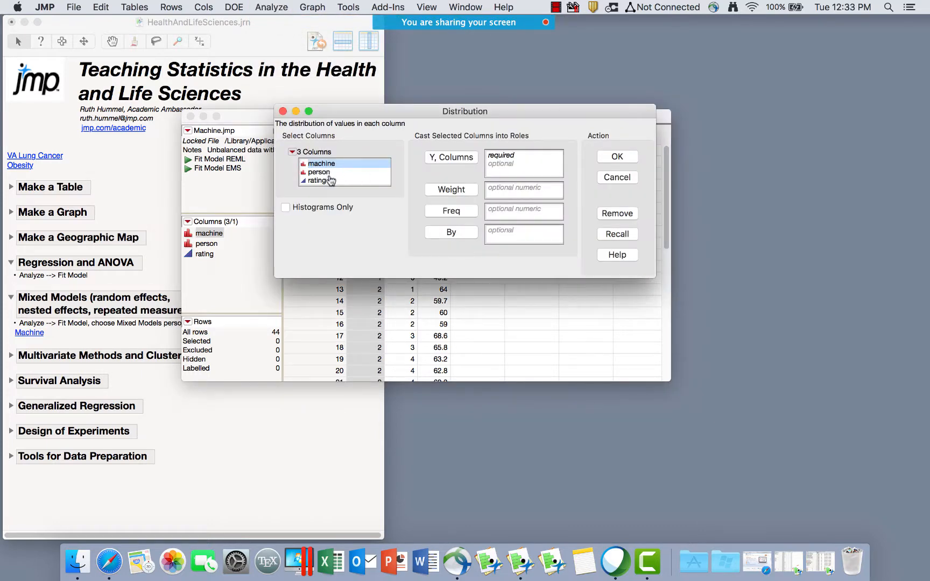
shift+click(323, 181)
click(470, 158)
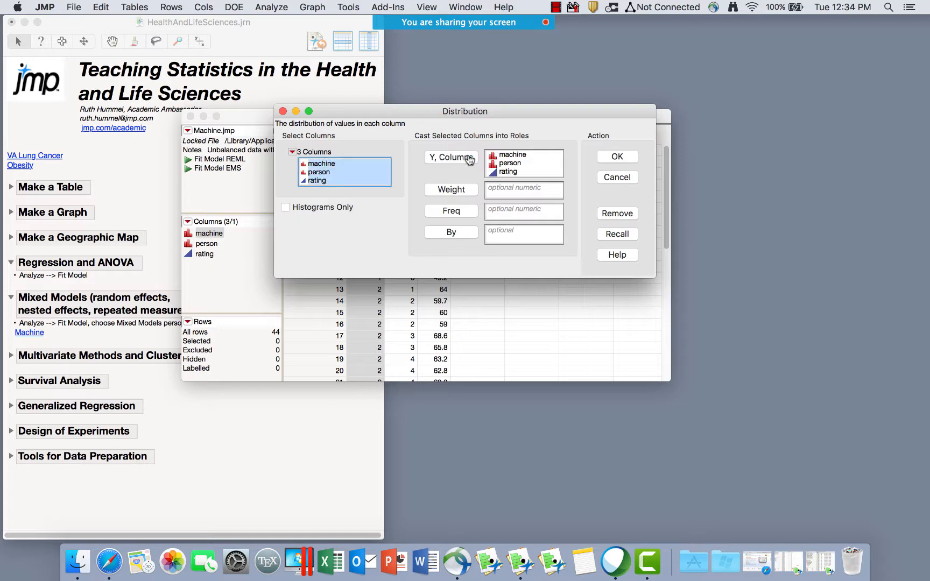
click(617, 158)
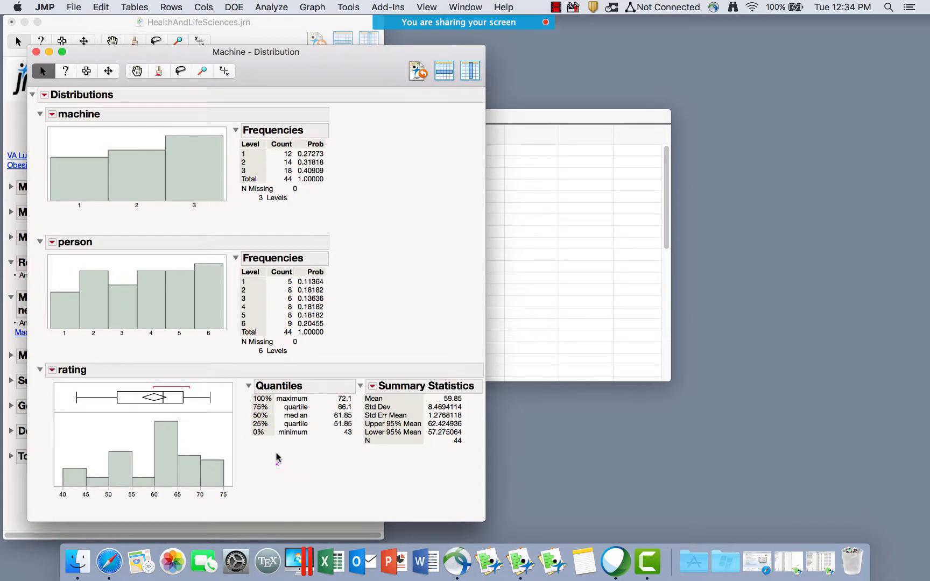
mouse_move(276, 463)
mouse_down()
mouse_move(115, 361)
mouse_move(159, 506)
mouse_move(276, 371)
mouse_up()
mouse_move(467, 401)
mouse_down()
mouse_move(445, 390)
mouse_move(444, 412)
mouse_move(463, 403)
mouse_move(430, 417)
mouse_move(438, 445)
mouse_move(458, 411)
mouse_up()
Customize rating's summary statistics to add Variance, Skewness and the Trimmed Mean.
click(372, 386)
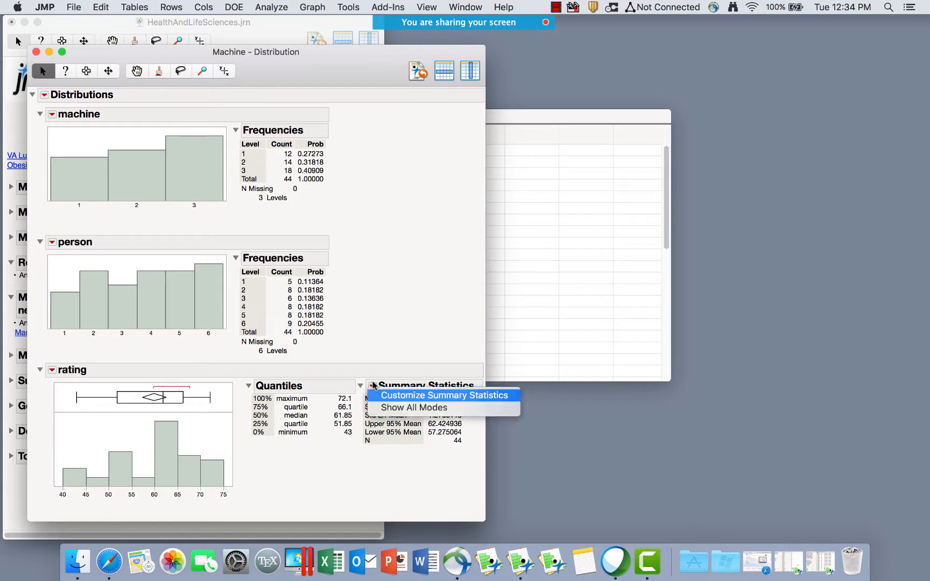
click(429, 397)
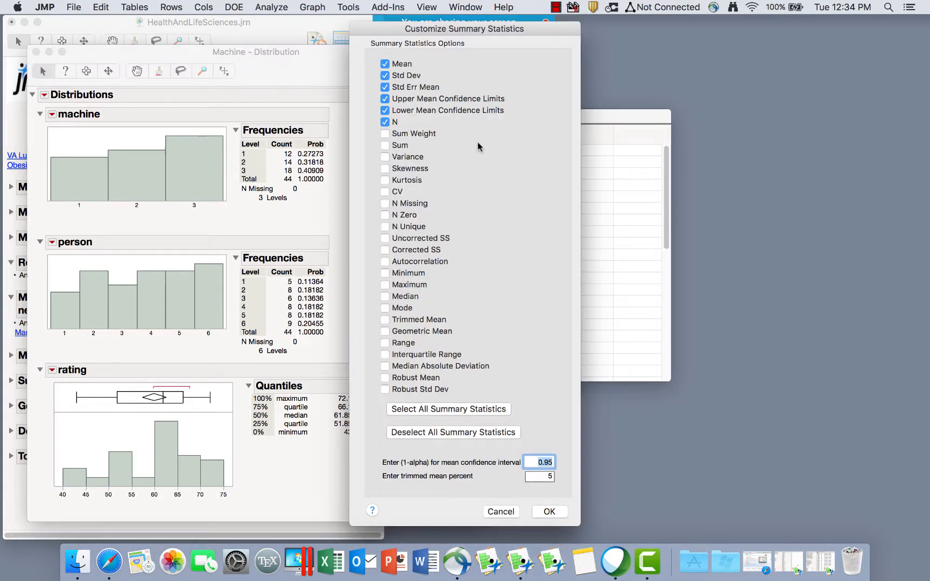
click(385, 158)
click(385, 168)
click(385, 319)
click(561, 511)
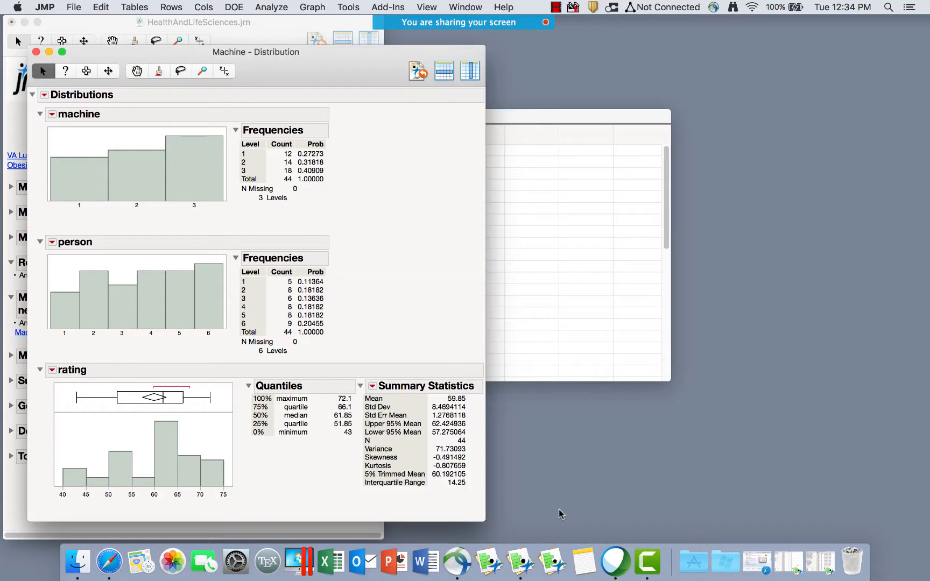
Dismiss the rating options menu unused and launch another Distribution analysis.
click(52, 370)
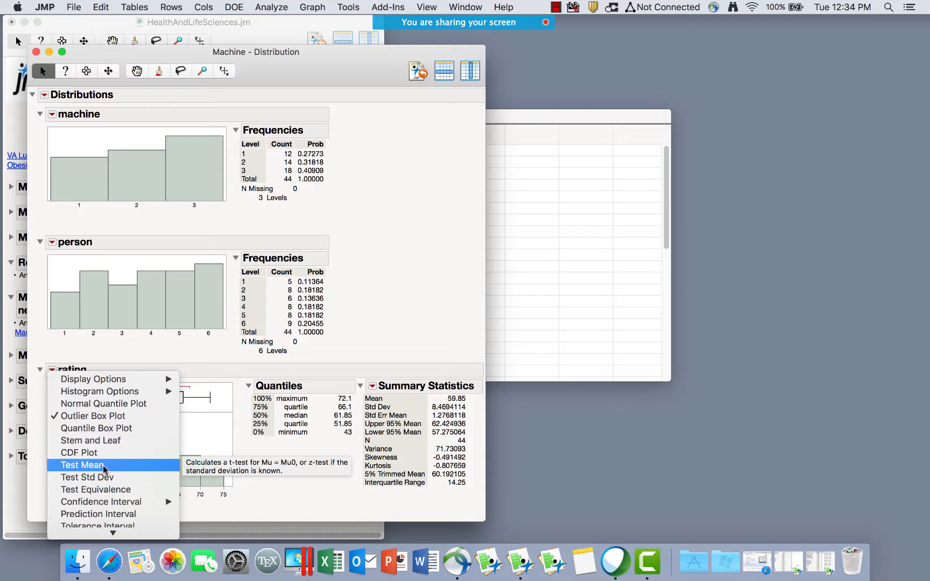
click(285, 21)
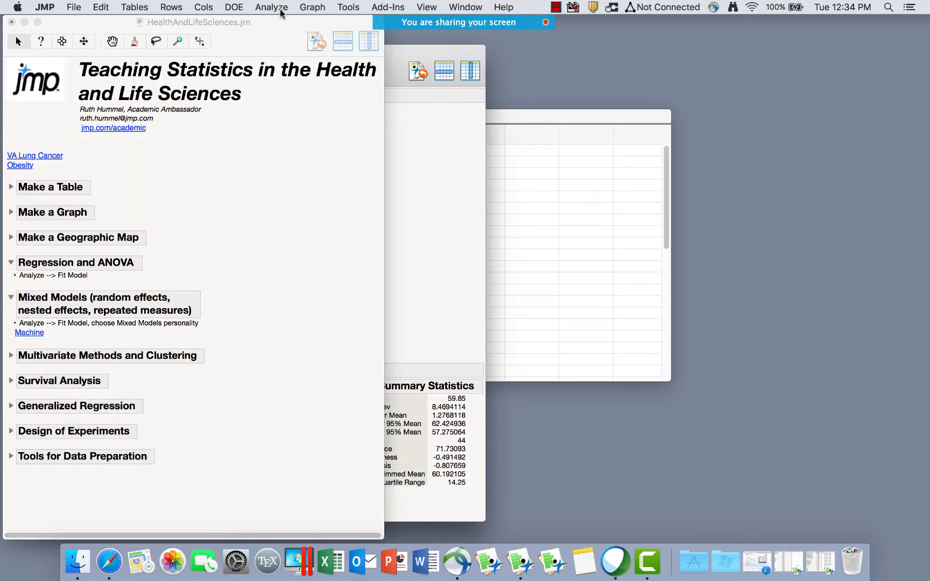
click(280, 7)
click(285, 21)
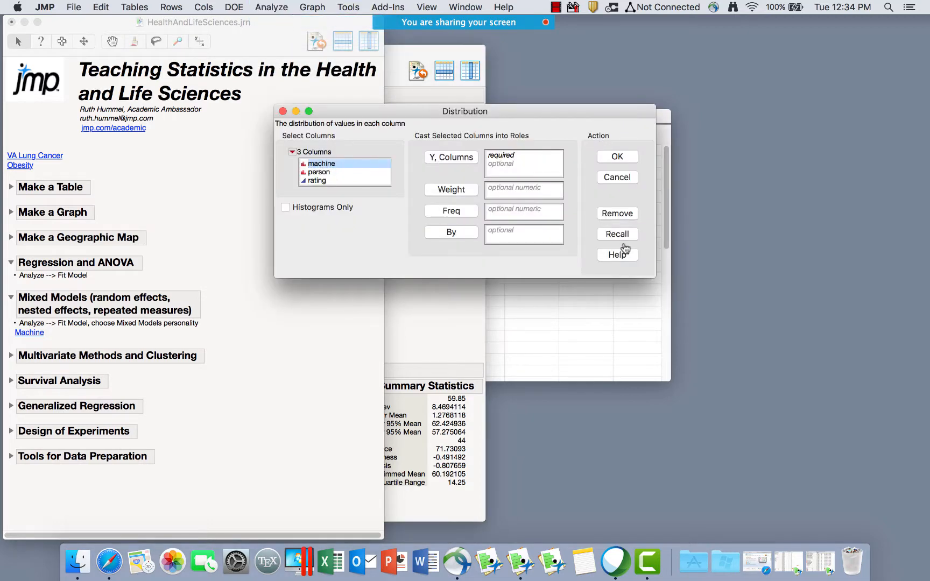
Cancel the new Distribution launch and return to the Machine report, leaving machine options unchanged.
click(283, 111)
click(421, 179)
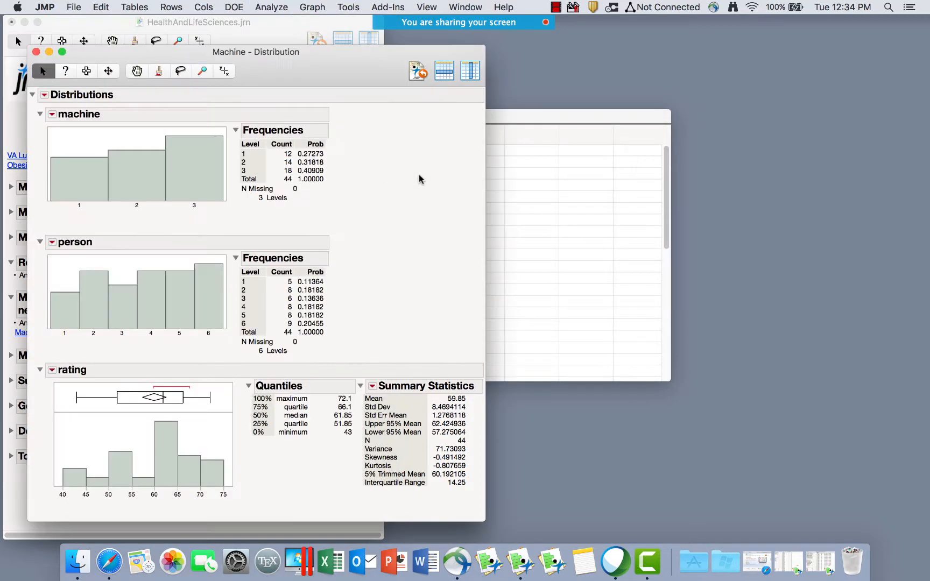
click(52, 114)
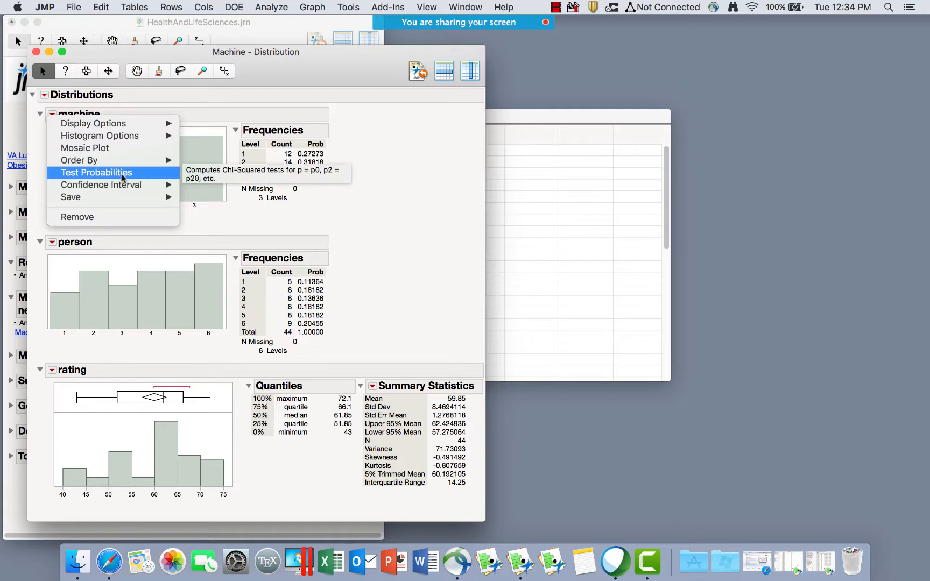
click(184, 108)
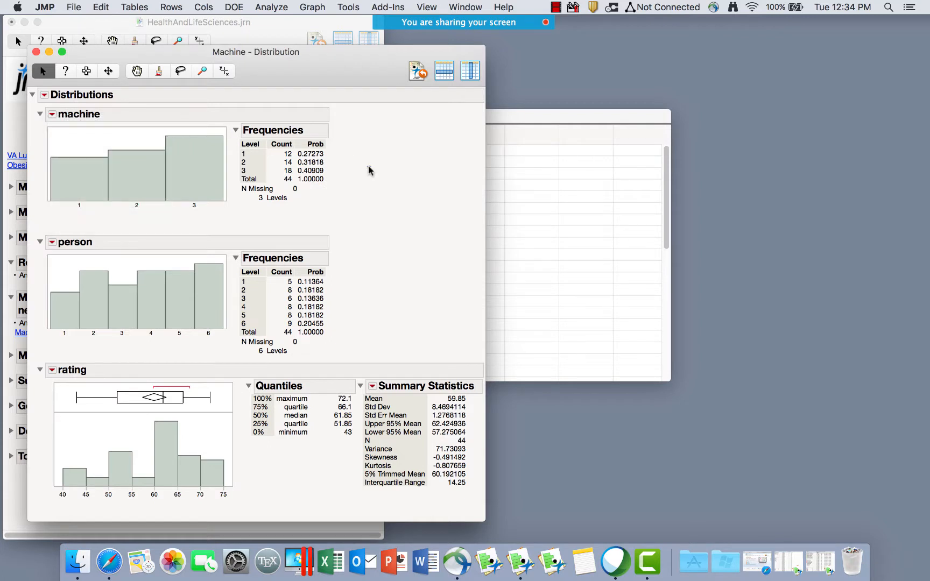
Circle the machine histogram with counts 12, 14 and 18, and mark the rating results.
mouse_move(369, 170)
mouse_down()
mouse_move(260, 88)
mouse_move(95, 105)
mouse_move(93, 196)
mouse_move(370, 157)
mouse_move(351, 114)
mouse_up()
mouse_move(304, 108)
mouse_down()
mouse_move(28, 114)
mouse_move(311, 215)
mouse_move(303, 105)
mouse_up()
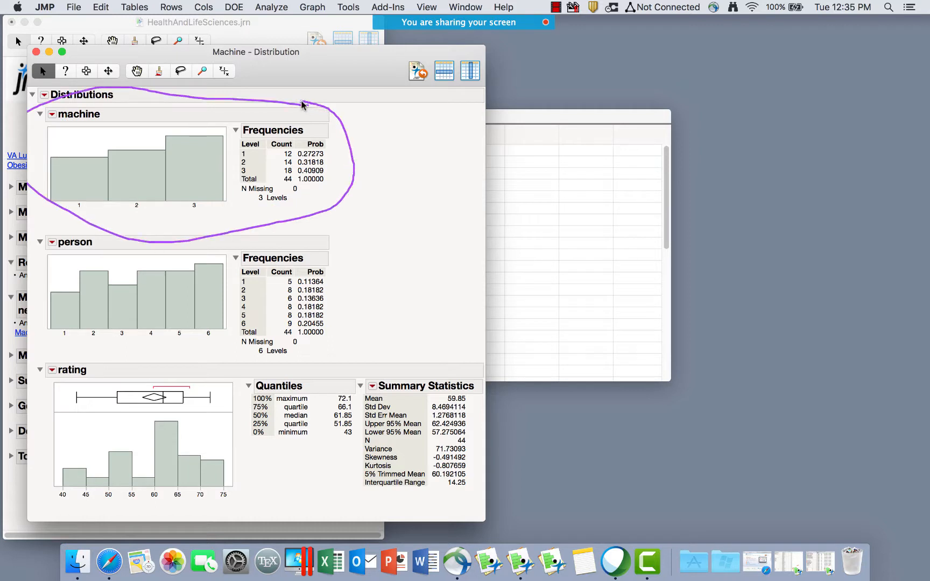
mouse_move(400, 357)
mouse_down()
mouse_move(107, 376)
mouse_move(297, 514)
mouse_move(437, 357)
mouse_move(364, 347)
mouse_up()
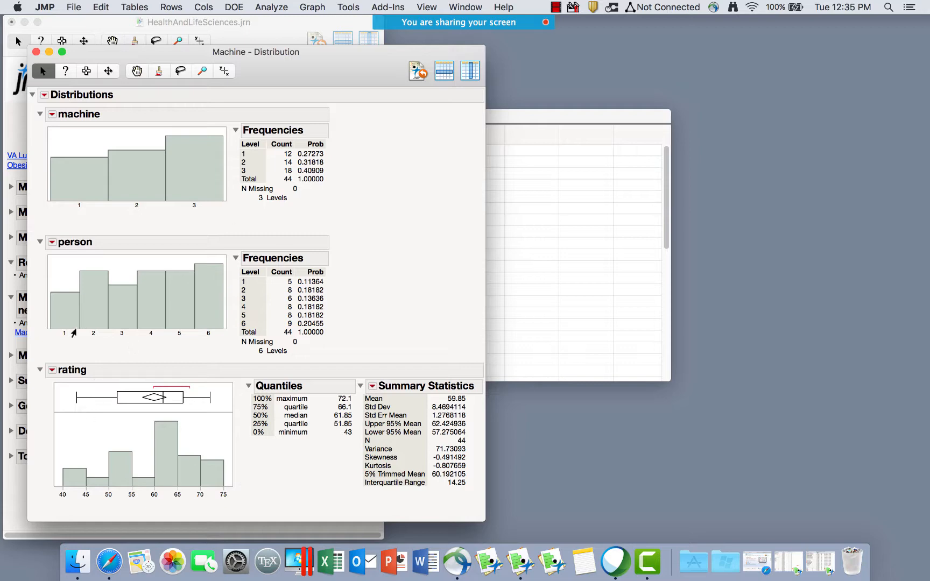
Select machine 1's rows and arrange the report beside the Machine data table.
click(80, 175)
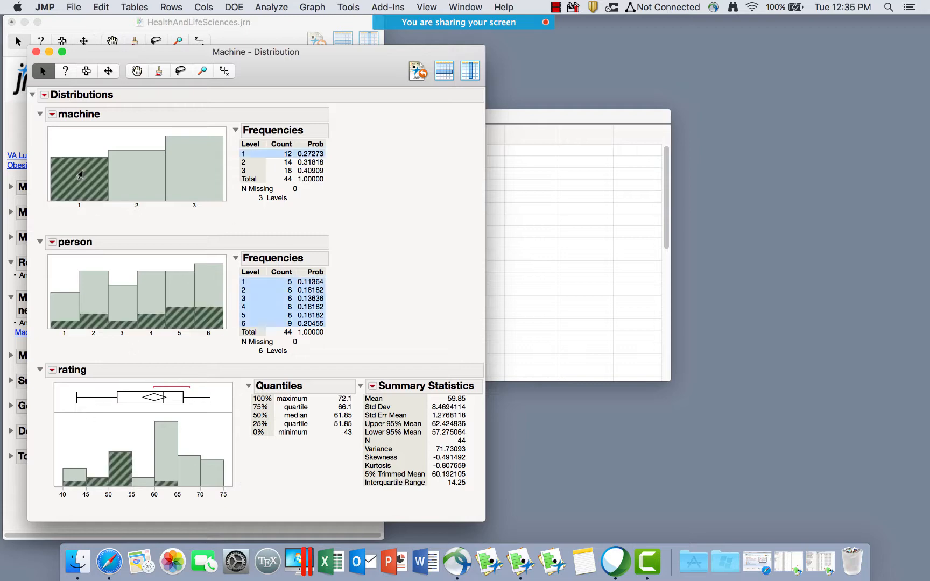
drag(321, 73, 410, 44)
click(614, 119)
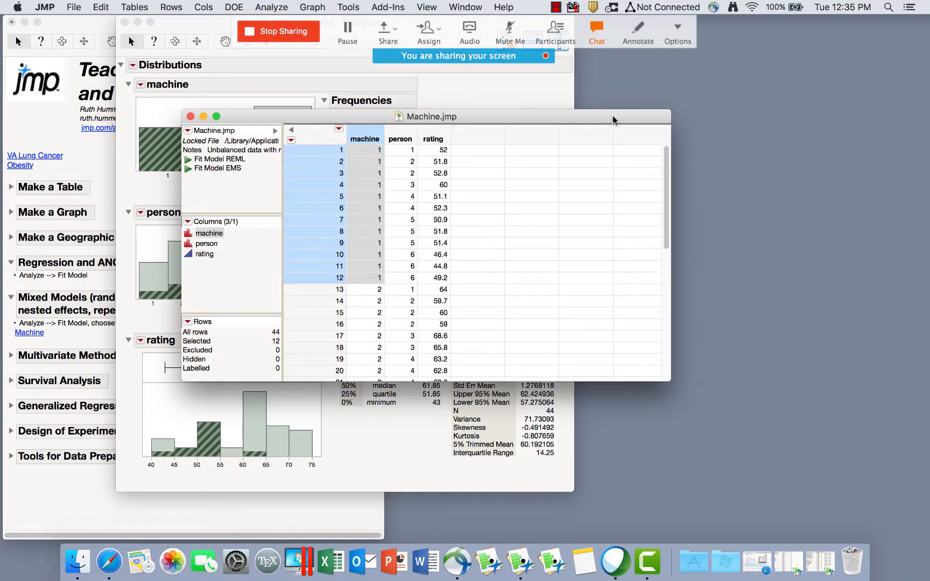
drag(614, 120, 868, 162)
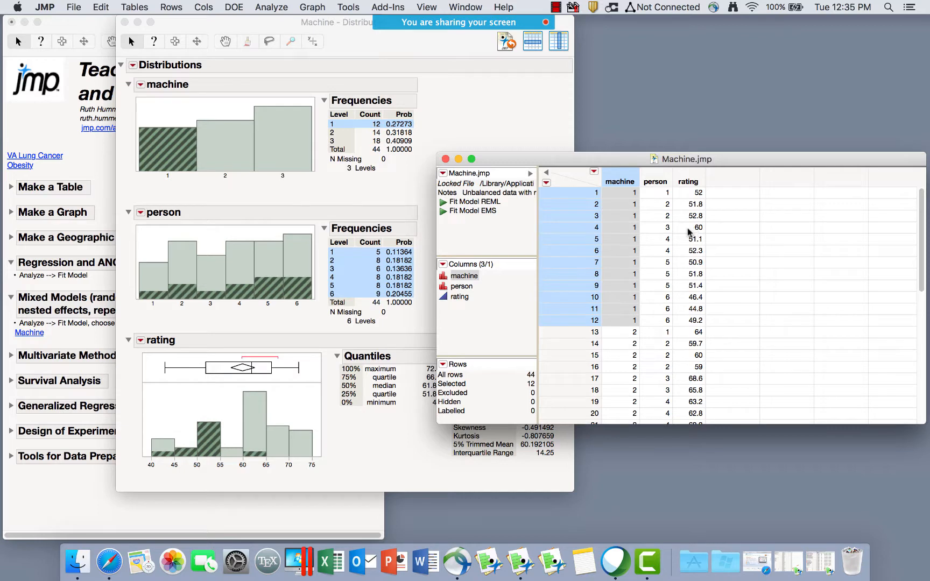
click(527, 137)
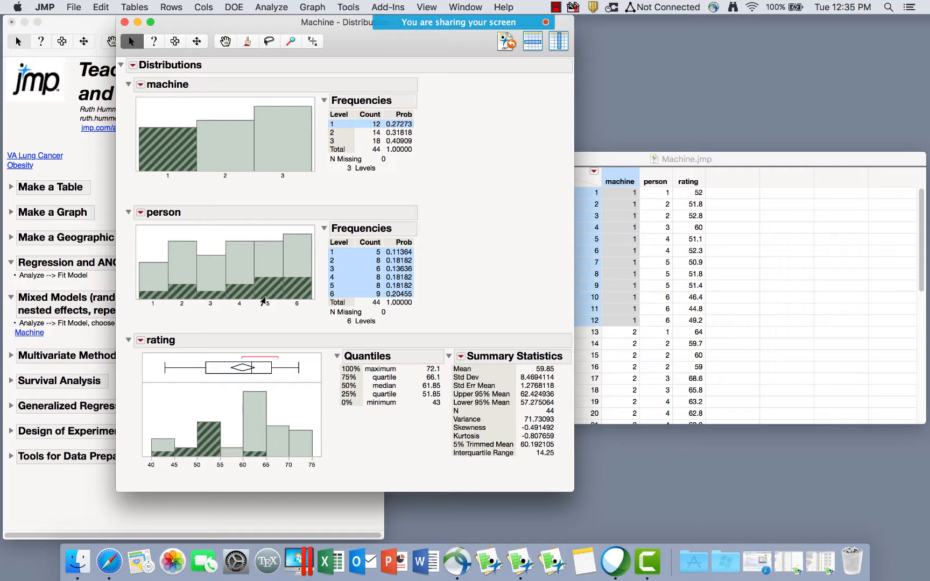
Select machines 2, 3, 2, 1, 2 and 3 in turn to compare linked ratings and operators.
click(224, 143)
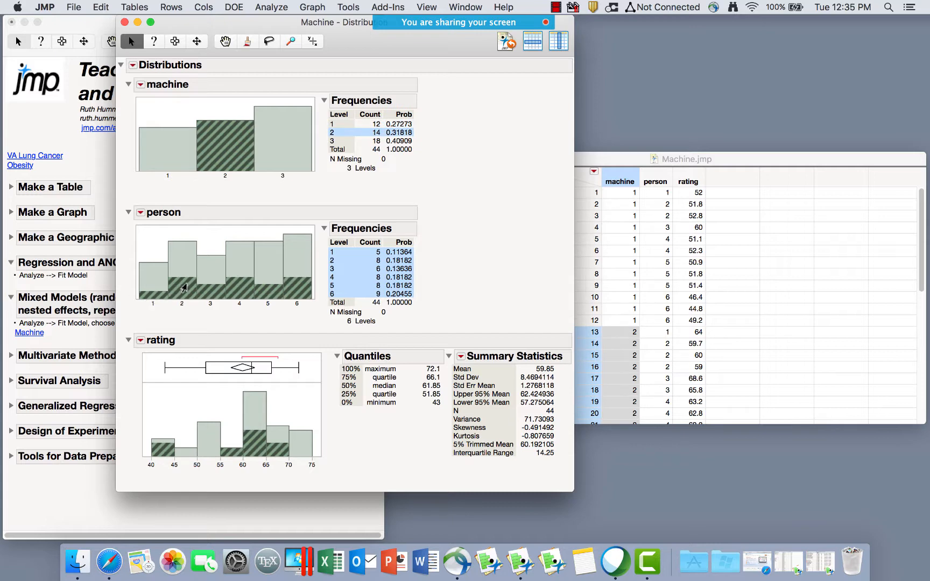
click(288, 134)
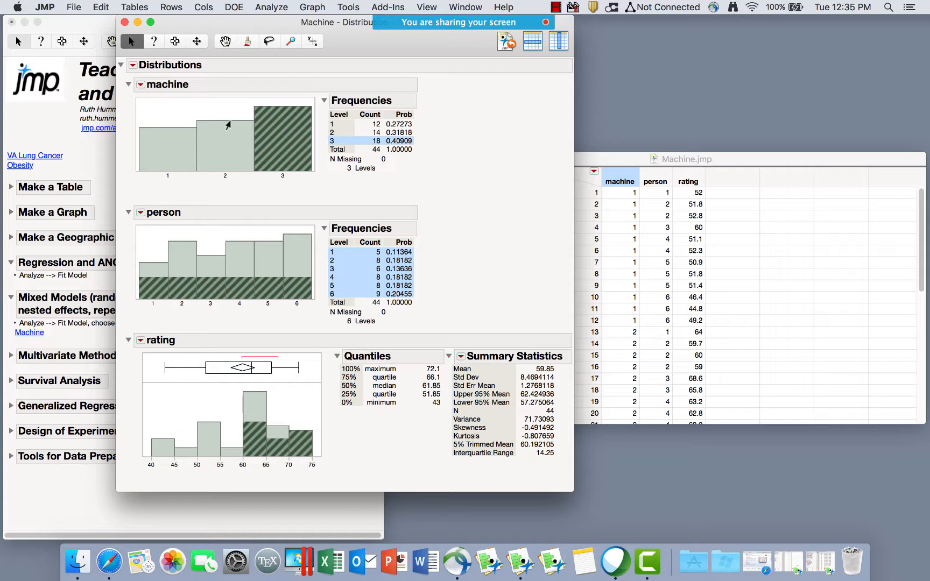
click(232, 153)
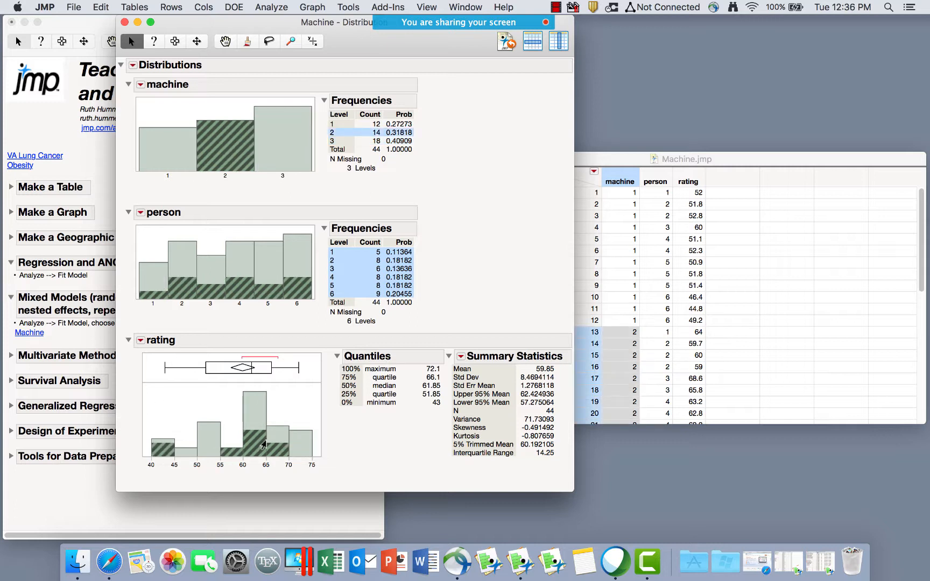
click(163, 138)
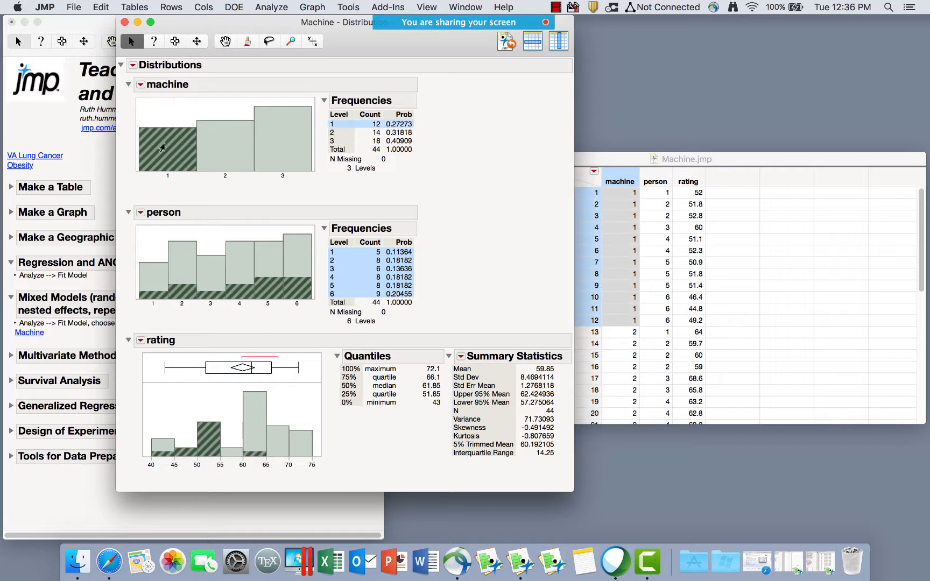
click(226, 150)
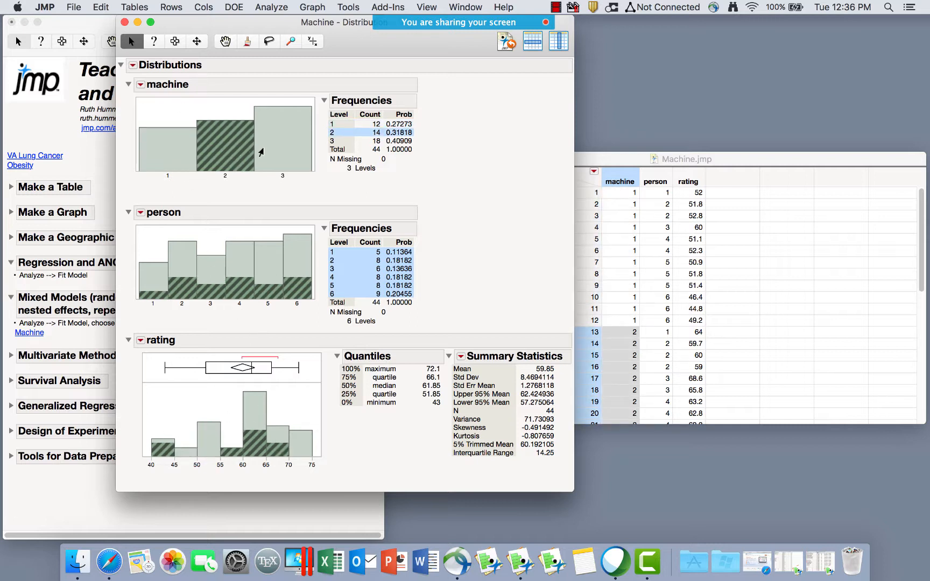
click(279, 152)
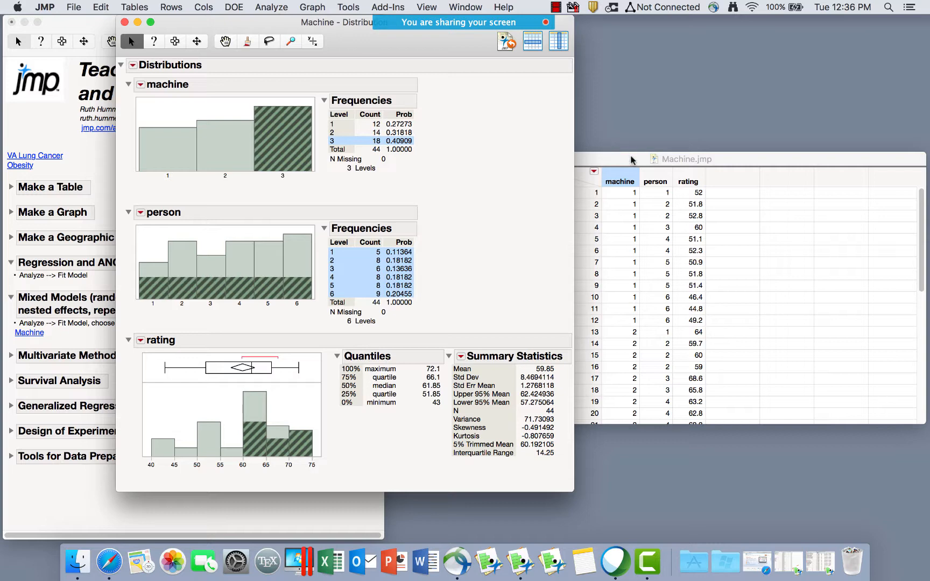
click(269, 9)
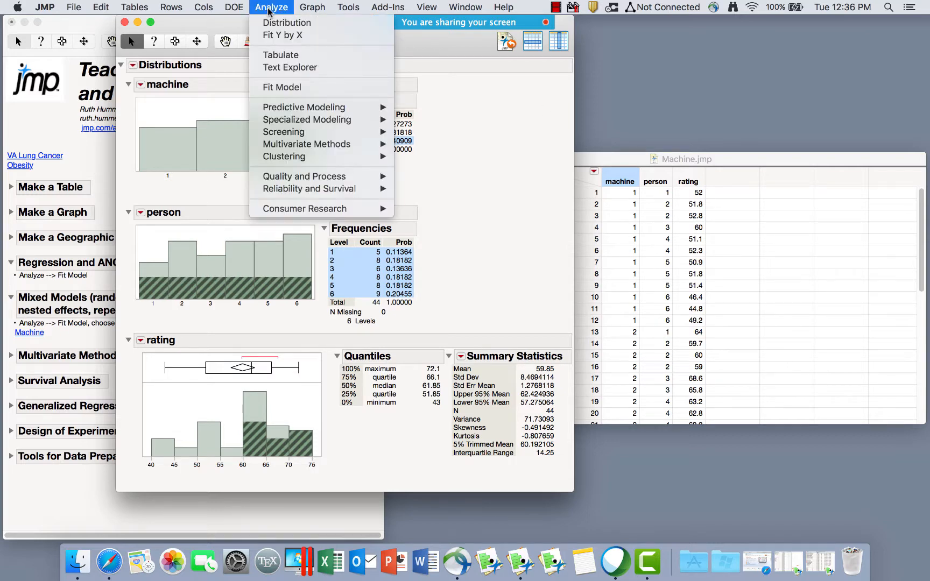
Launch Fit Model with rating as Y, keeping the Standard Least Squares personality.
click(292, 90)
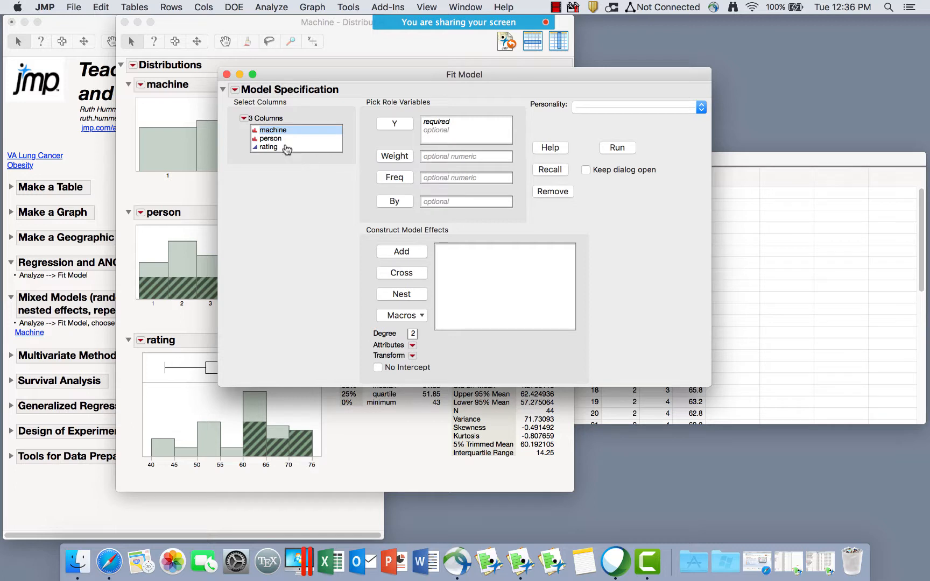
click(286, 149)
click(395, 126)
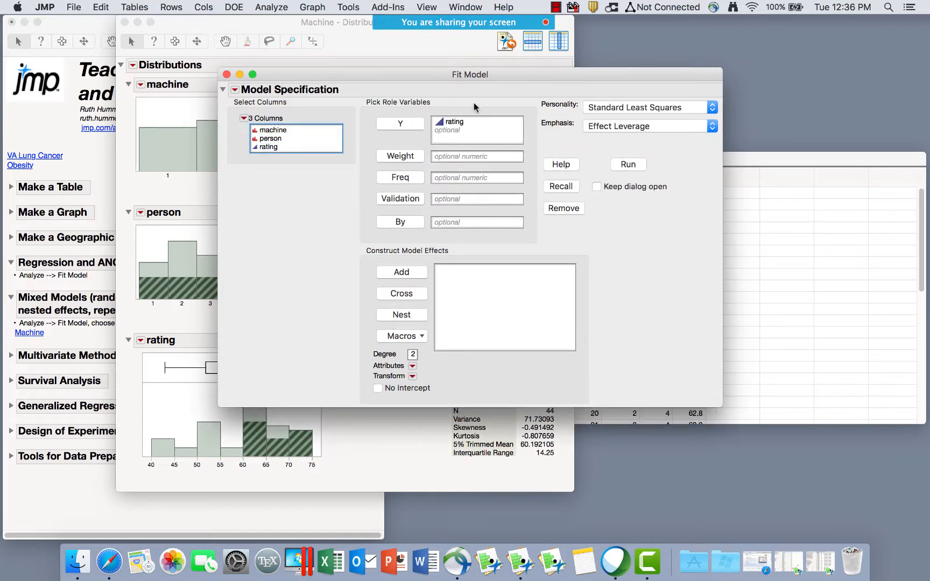
click(608, 113)
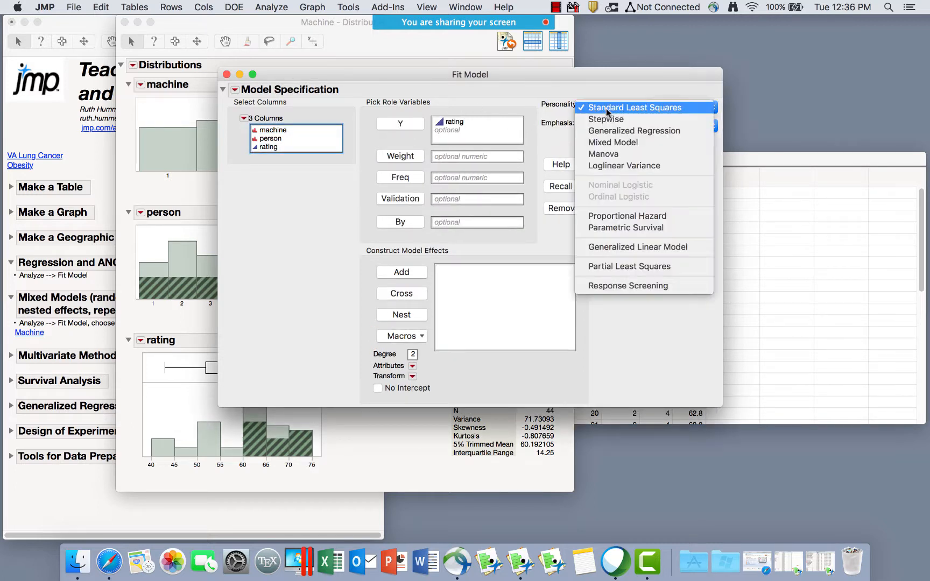
click(648, 108)
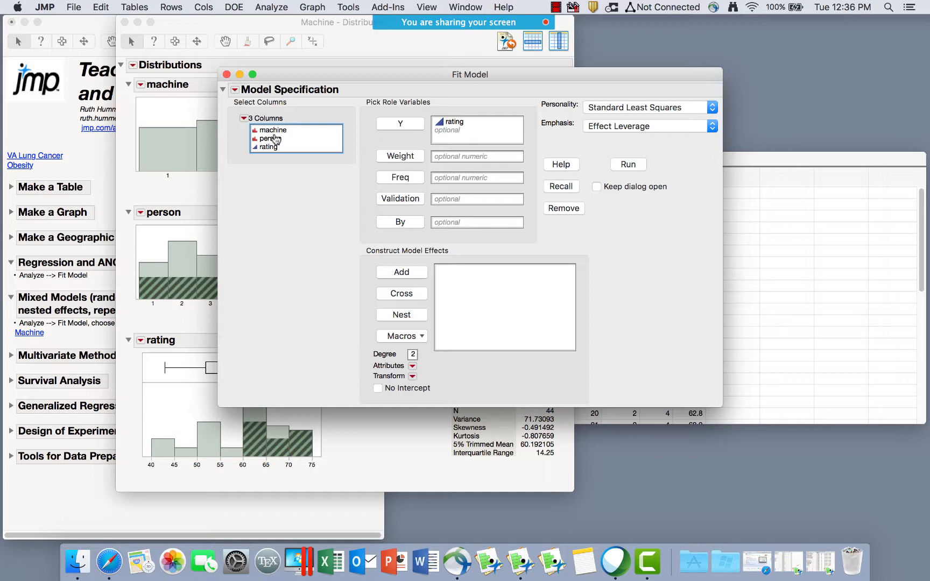
click(277, 131)
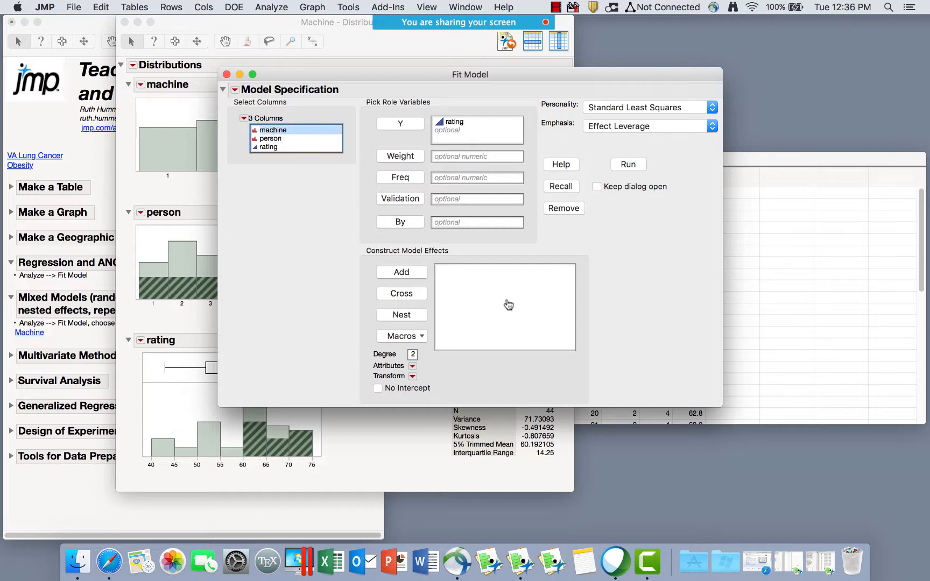
click(402, 273)
click(275, 139)
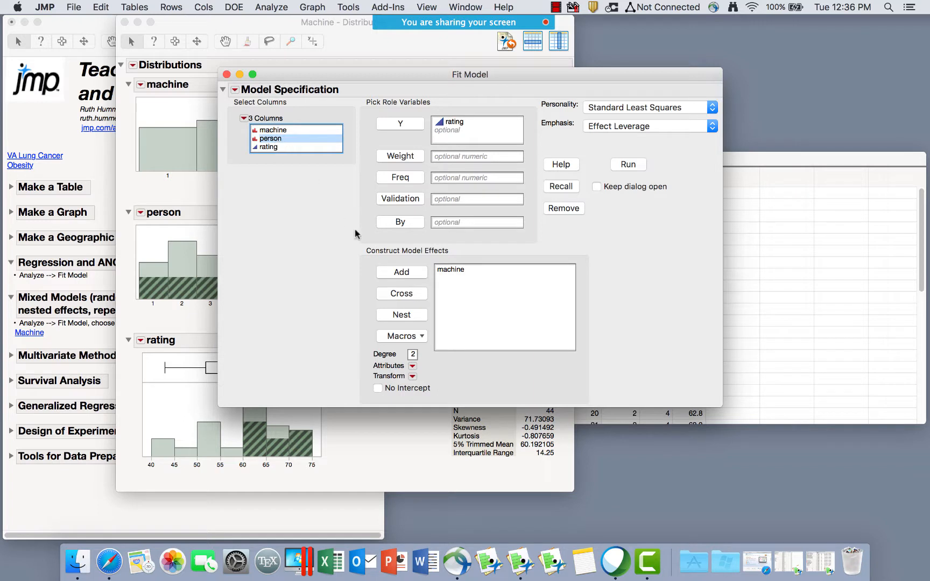
click(405, 273)
click(461, 271)
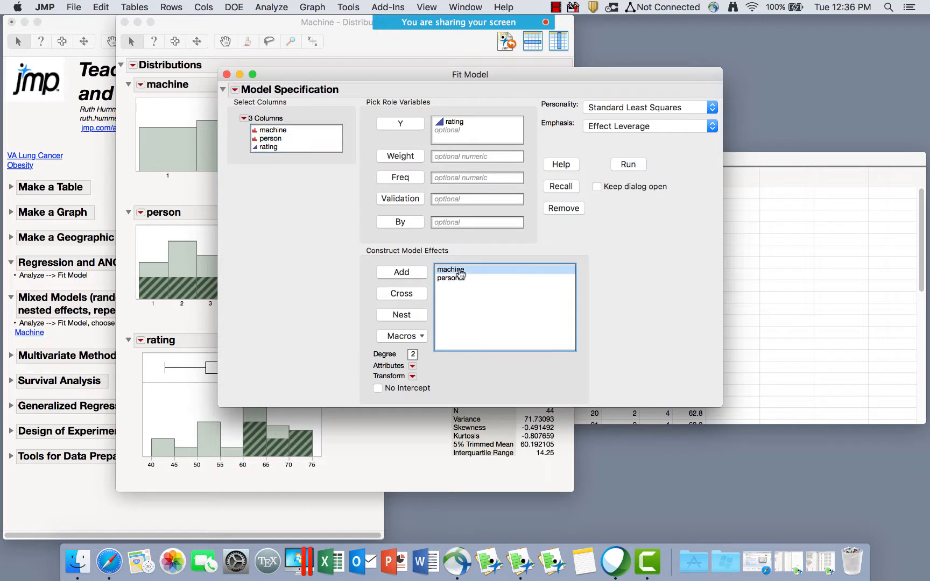
click(278, 139)
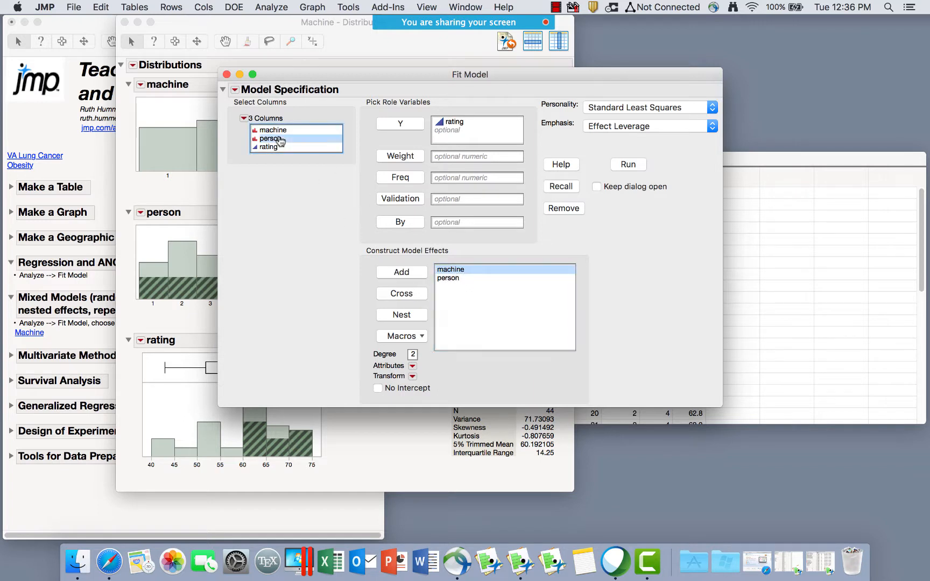
click(403, 293)
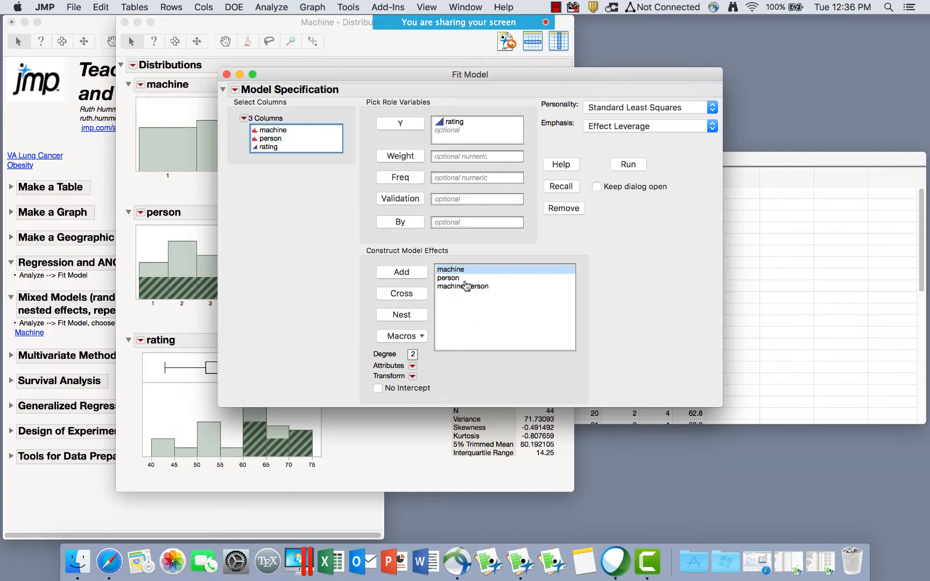
drag(466, 286, 457, 270)
key(BackSpace)
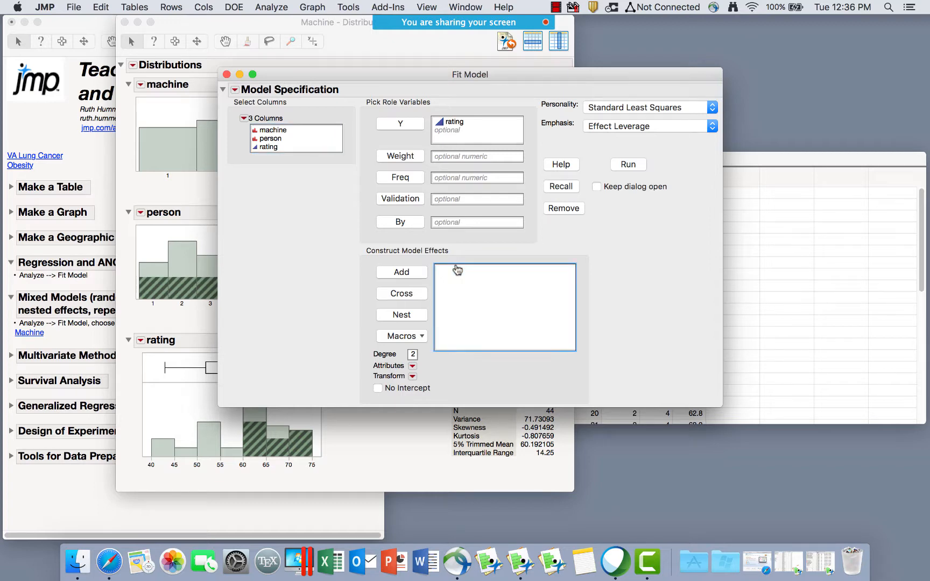
drag(276, 130, 277, 141)
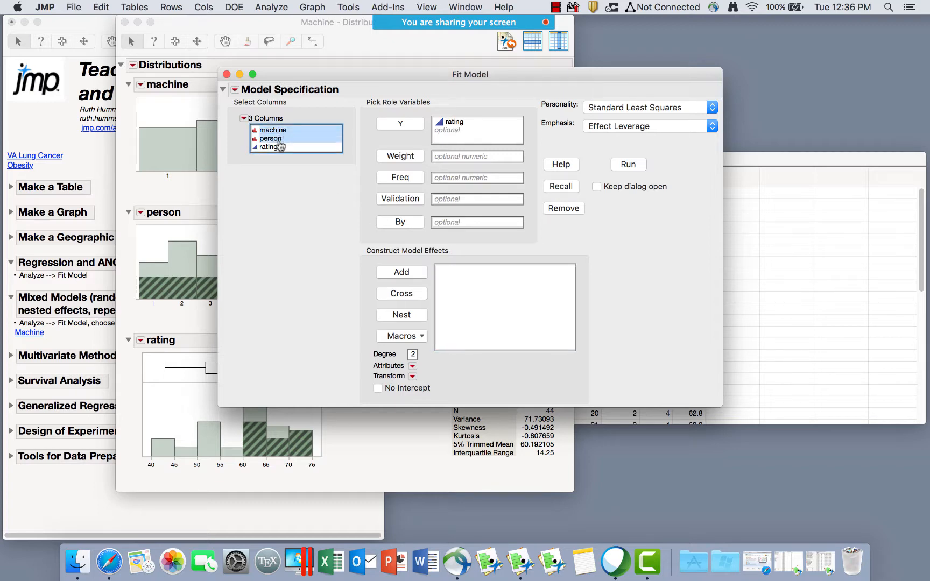
click(408, 334)
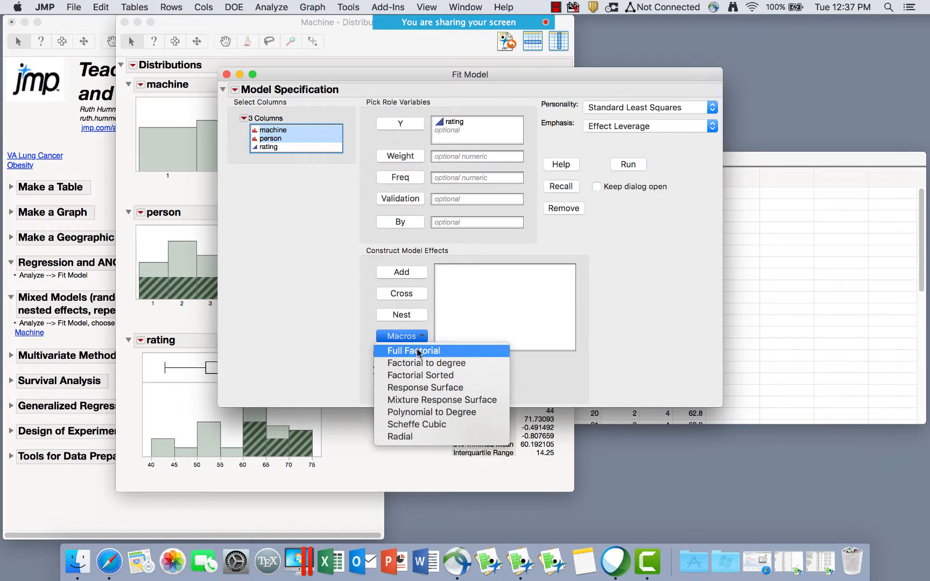
click(418, 353)
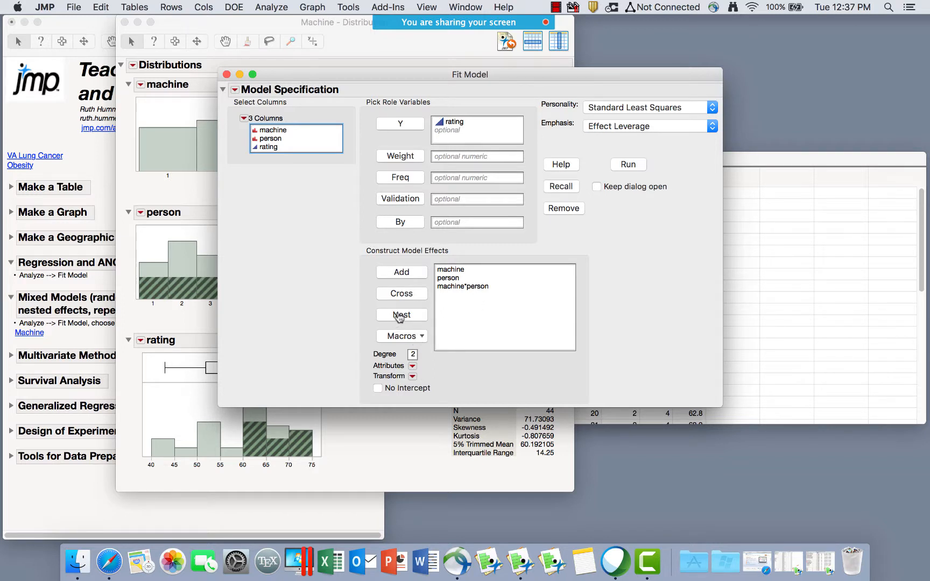
click(450, 279)
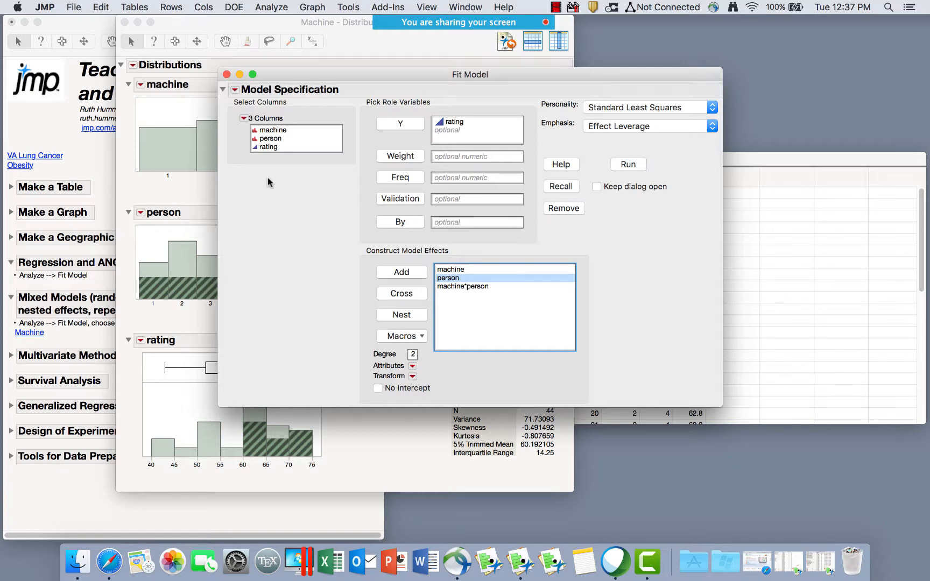
click(272, 131)
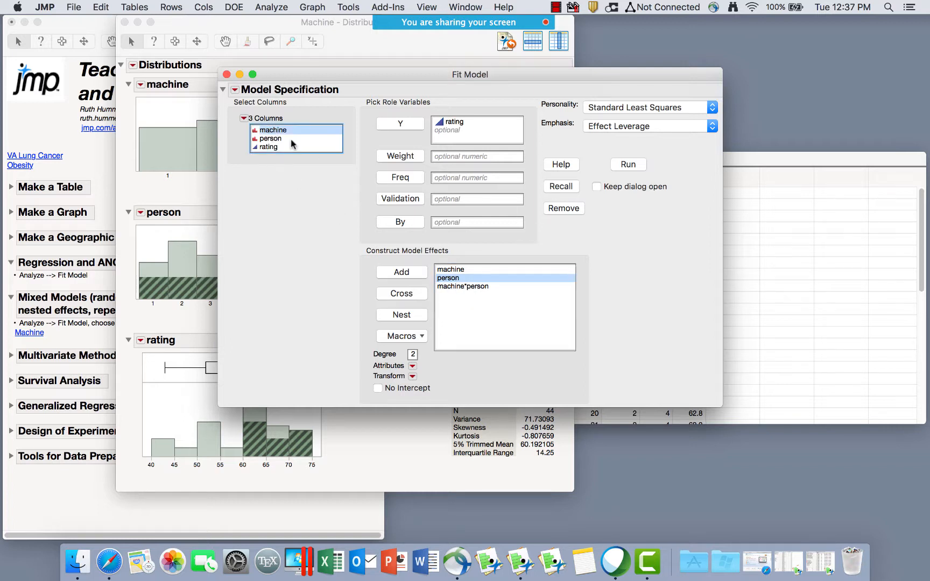
click(405, 318)
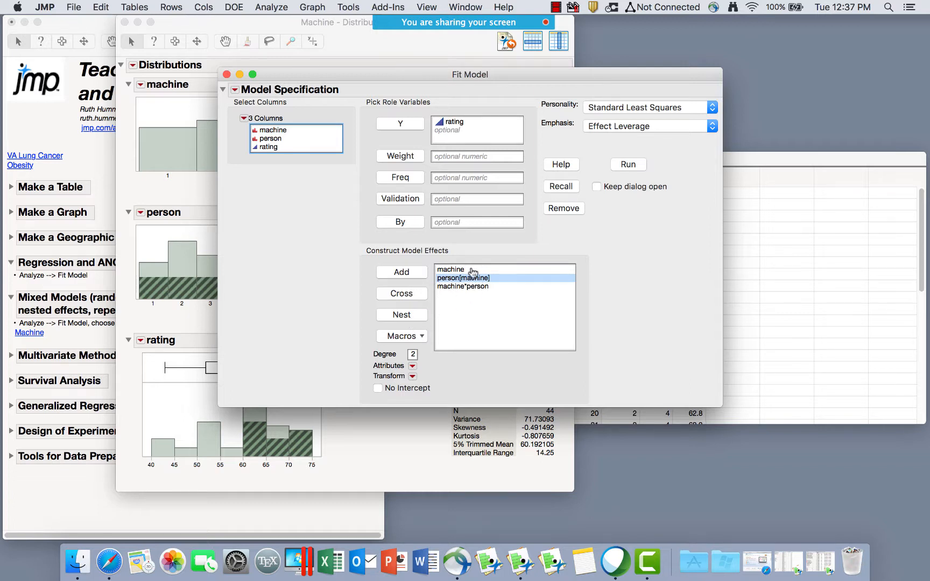
drag(474, 288, 459, 270)
click(466, 271)
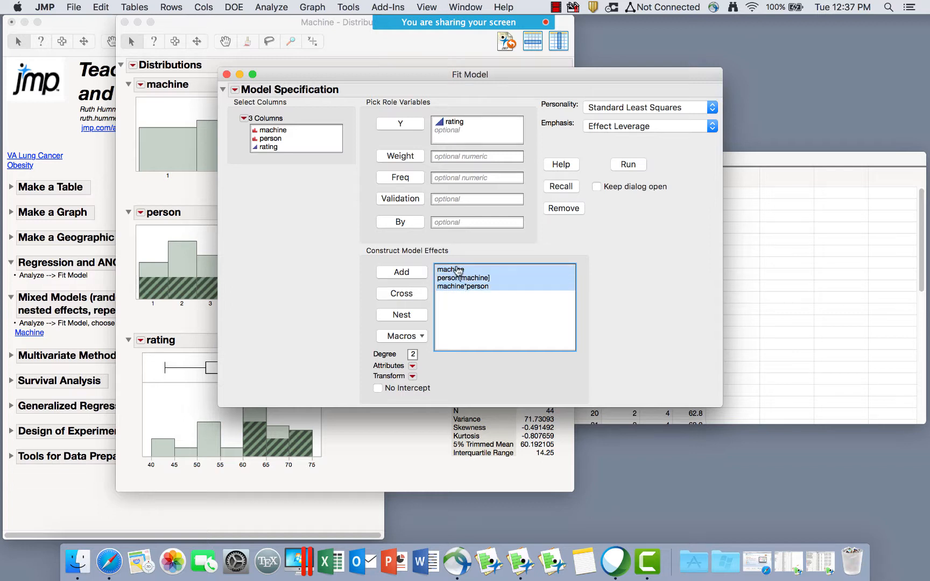
key(BackSpace)
drag(289, 130, 289, 139)
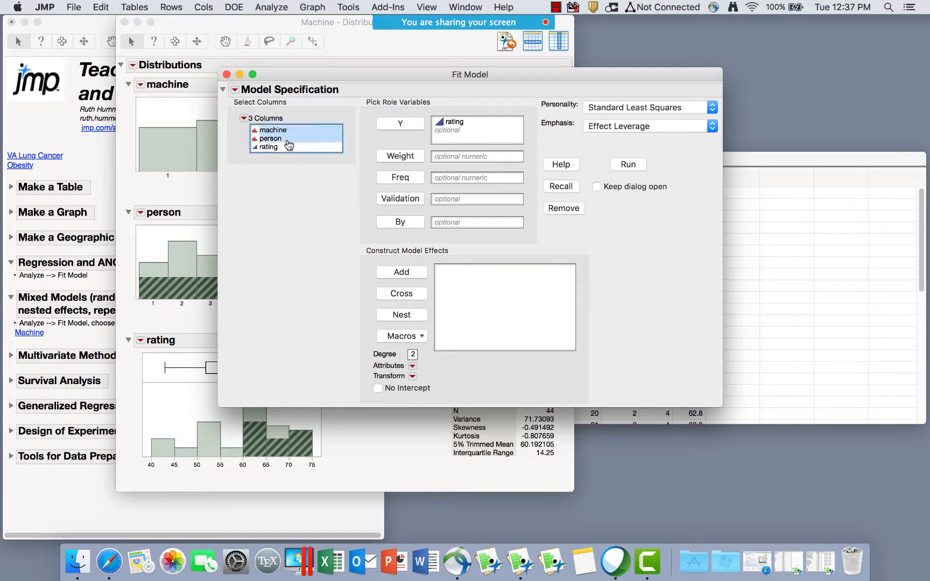
click(403, 336)
Add machine, person and machine*person with Full Factorial, then review the machine and person effects.
click(413, 351)
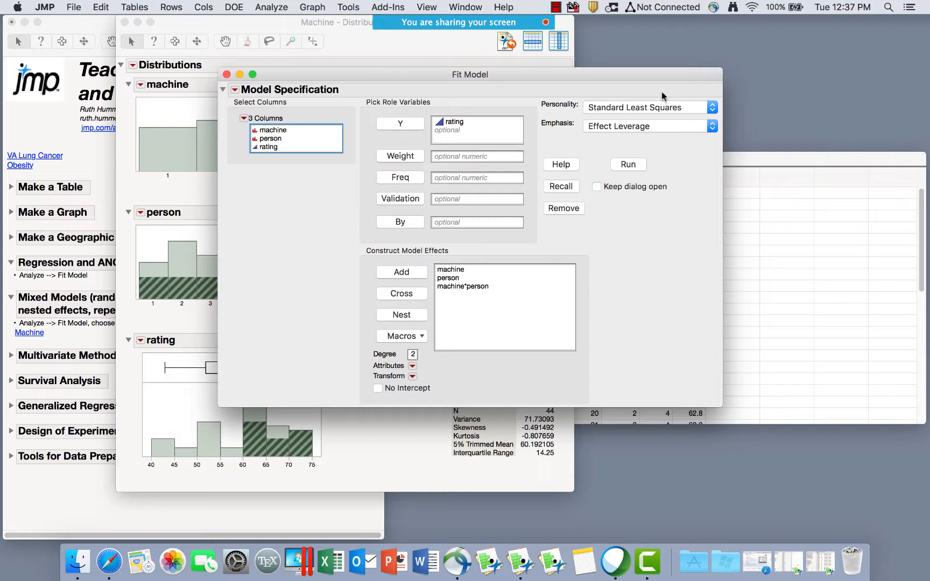
mouse_move(662, 92)
mouse_down()
mouse_move(601, 130)
mouse_move(612, 74)
mouse_up()
click(456, 270)
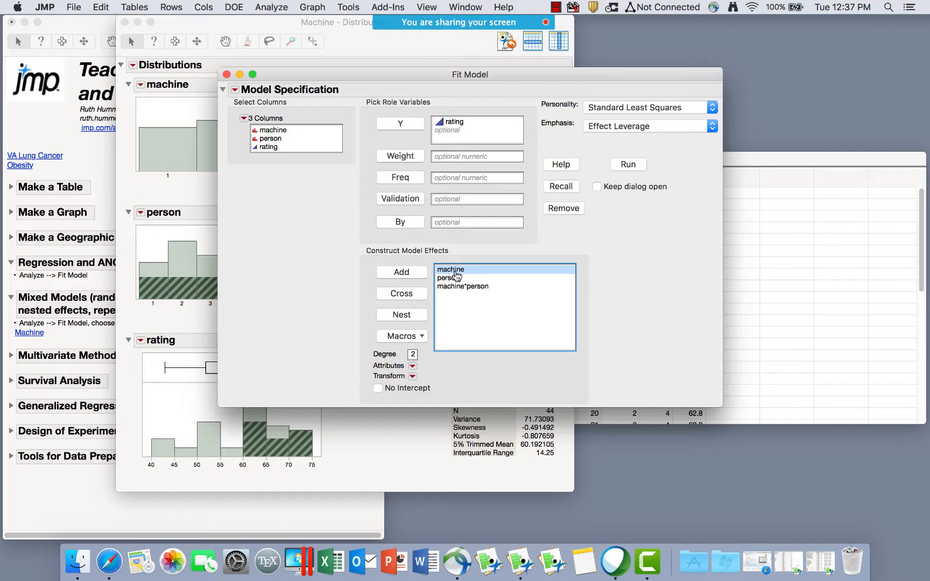
click(455, 280)
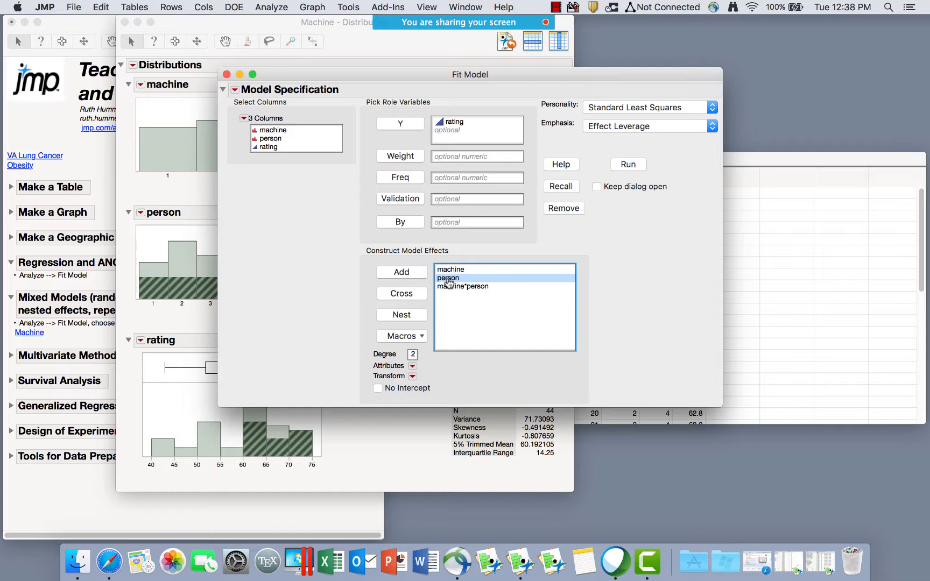
click(451, 270)
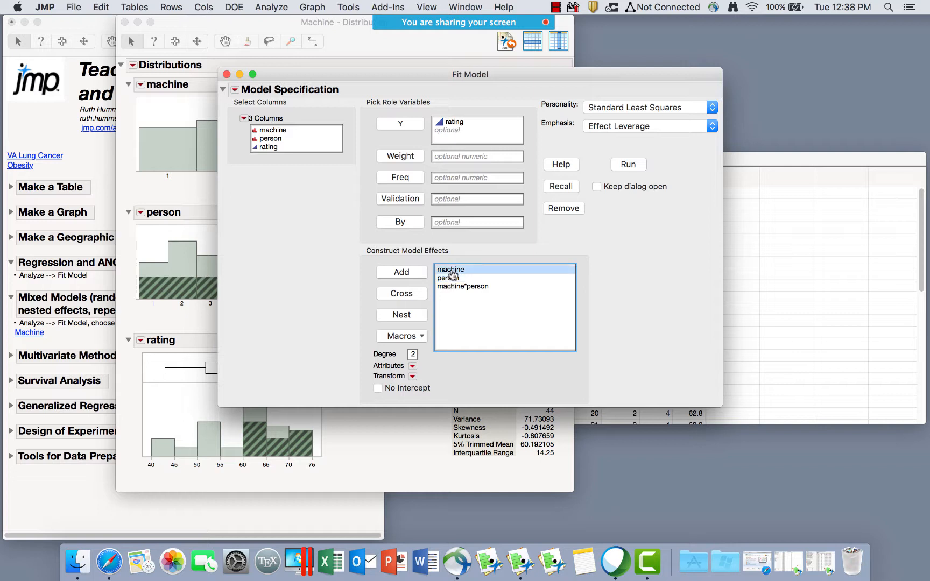
click(454, 279)
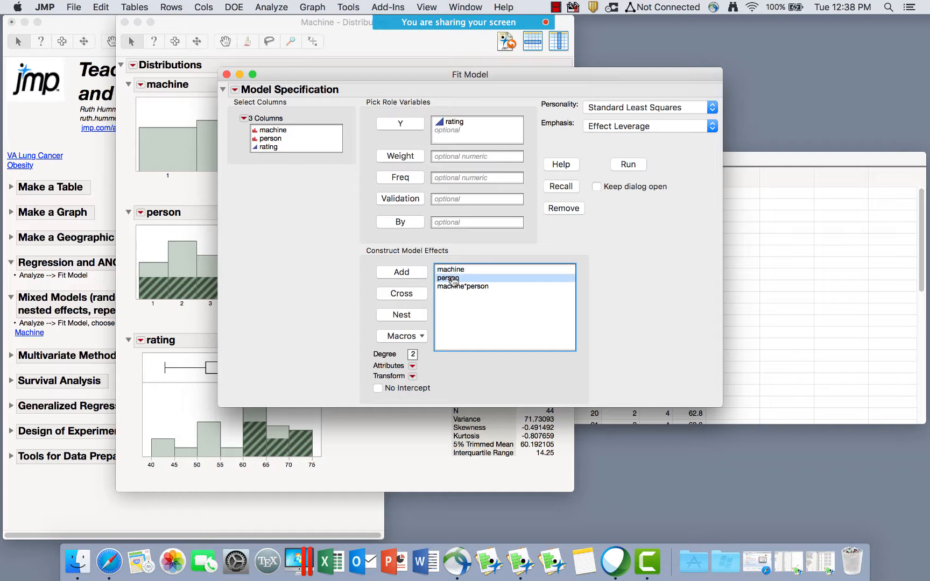
click(412, 366)
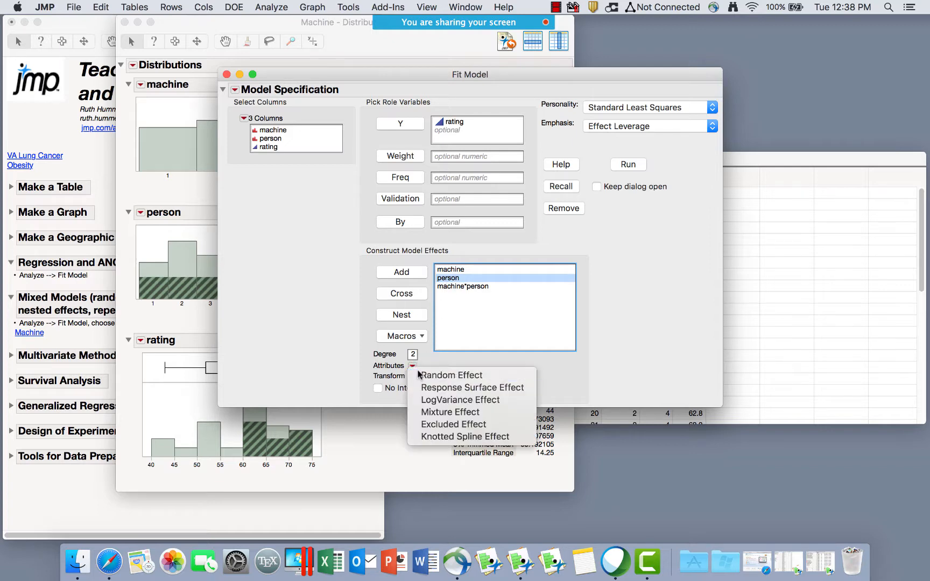
click(430, 376)
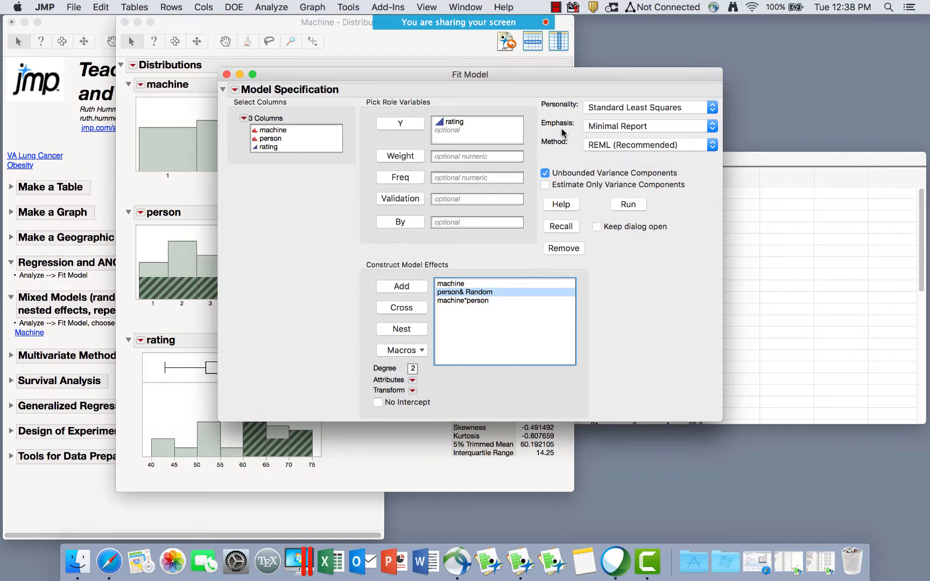
mouse_move(560, 129)
mouse_down()
mouse_move(531, 143)
mouse_move(694, 164)
mouse_move(644, 127)
mouse_move(545, 134)
mouse_up()
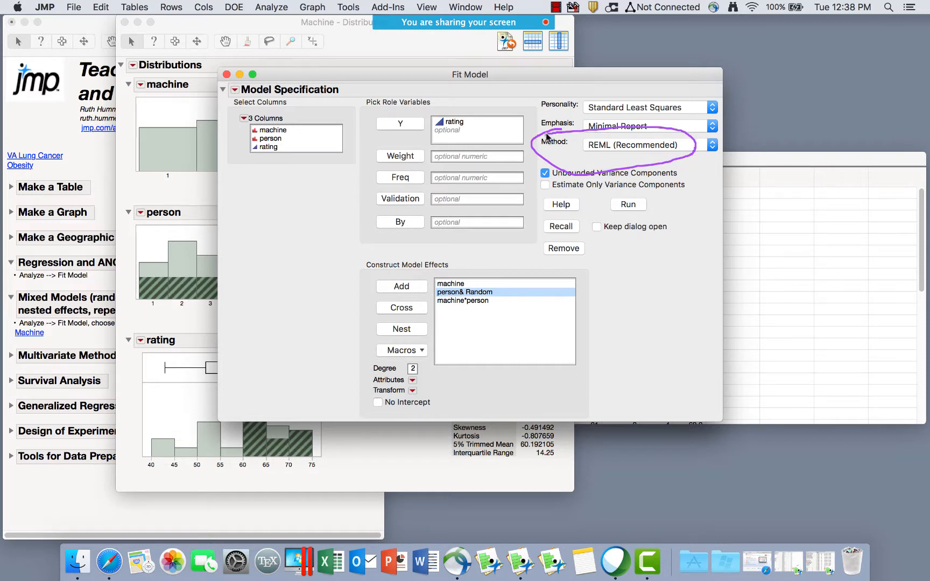
click(593, 145)
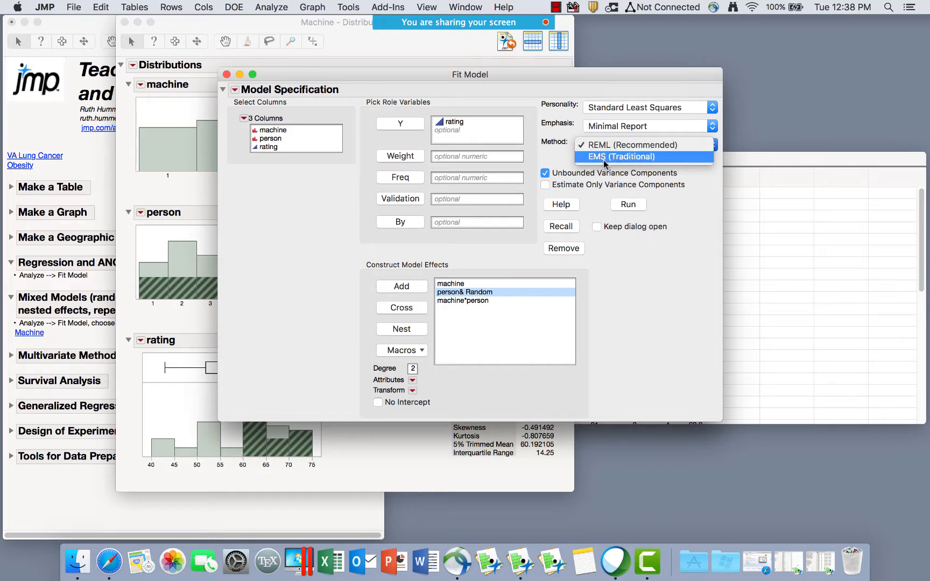
click(557, 156)
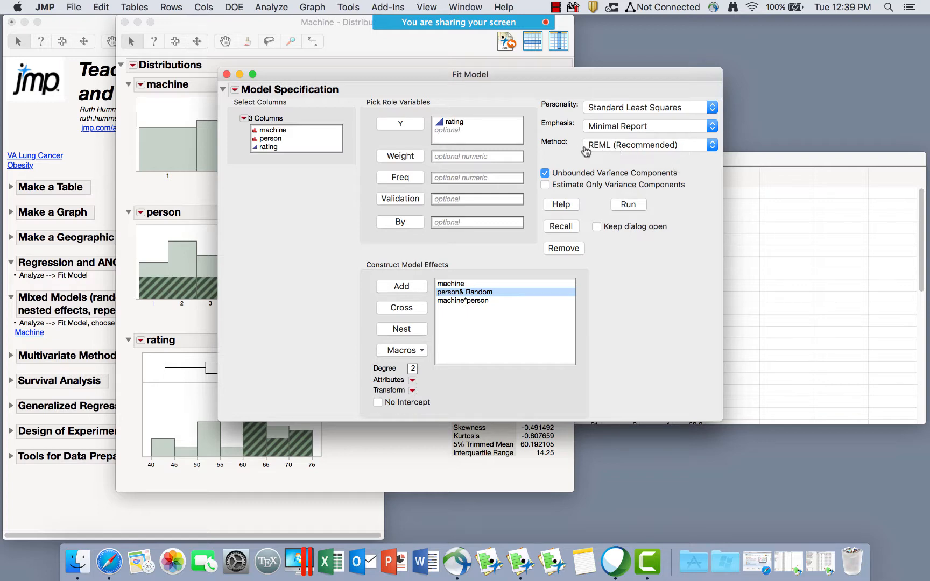
click(621, 151)
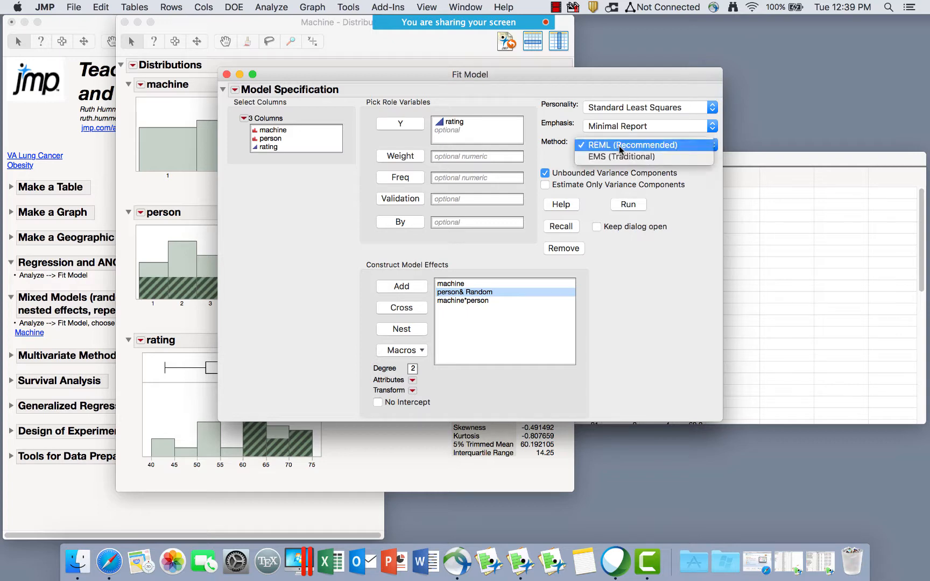
click(560, 156)
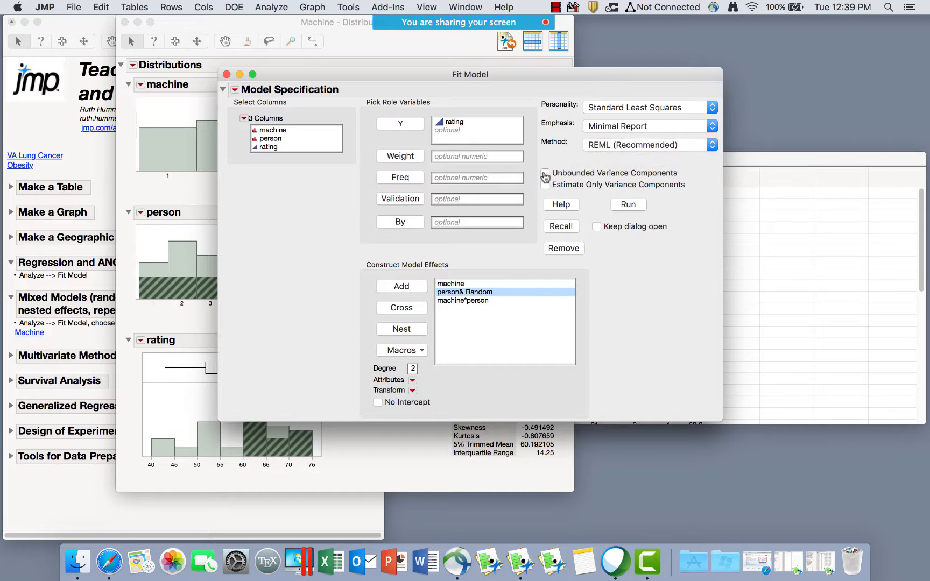
click(545, 174)
click(459, 286)
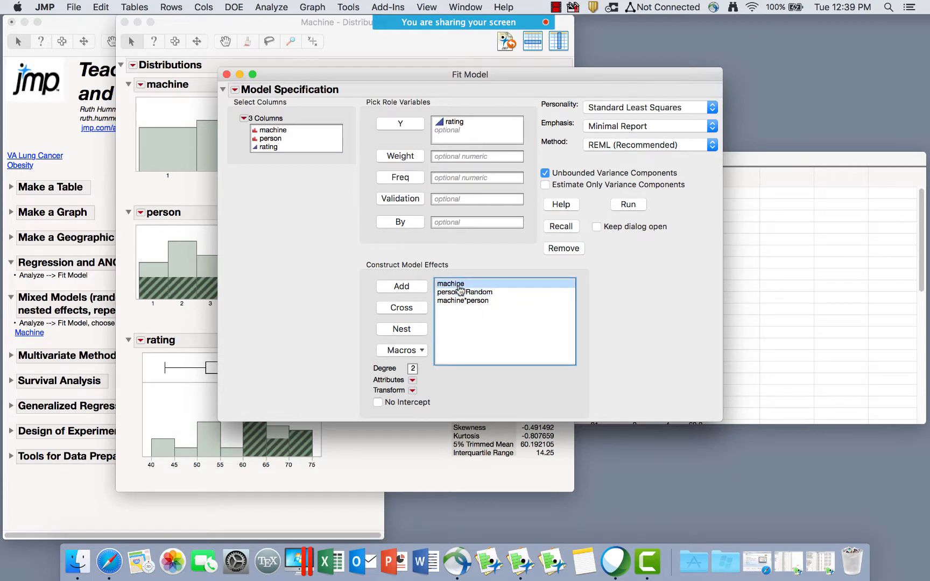
click(460, 294)
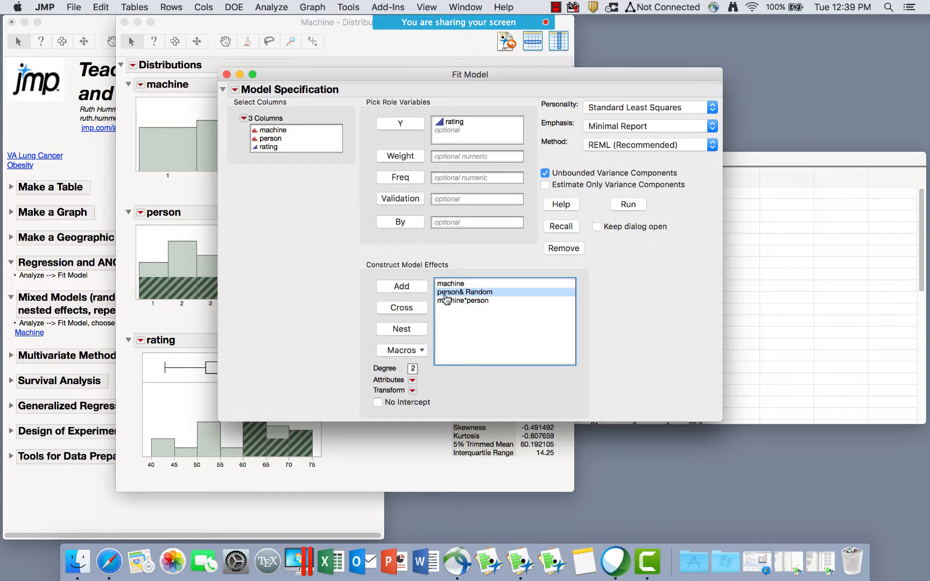
click(456, 303)
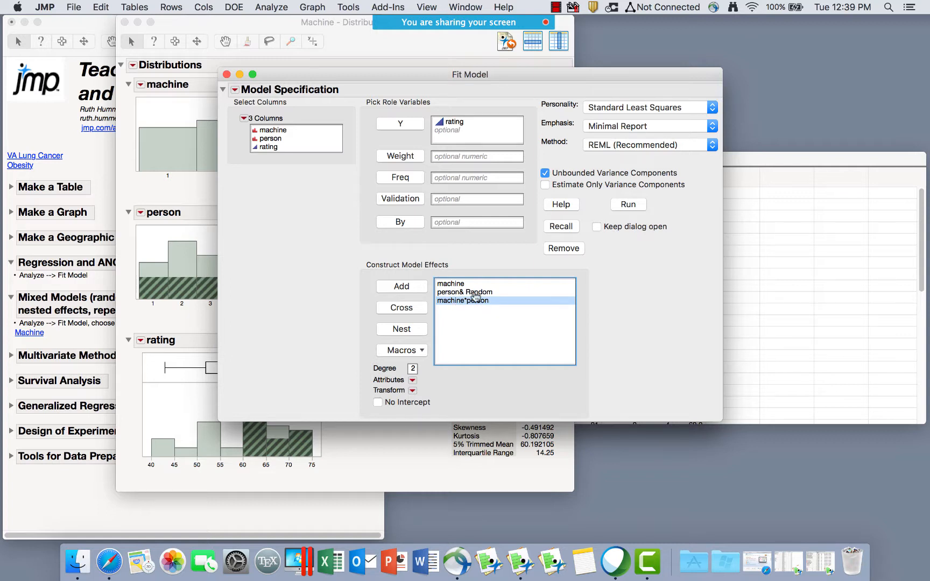
click(475, 295)
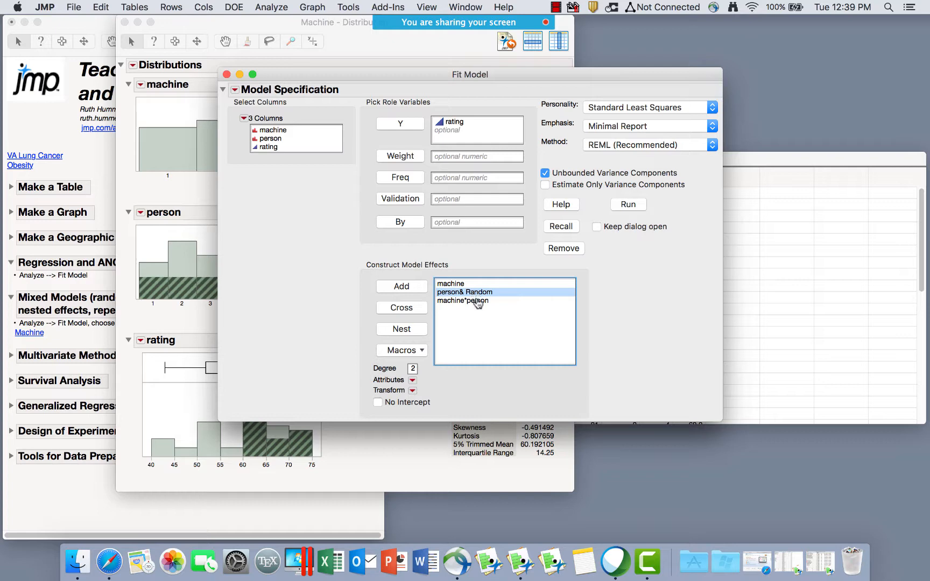
click(479, 302)
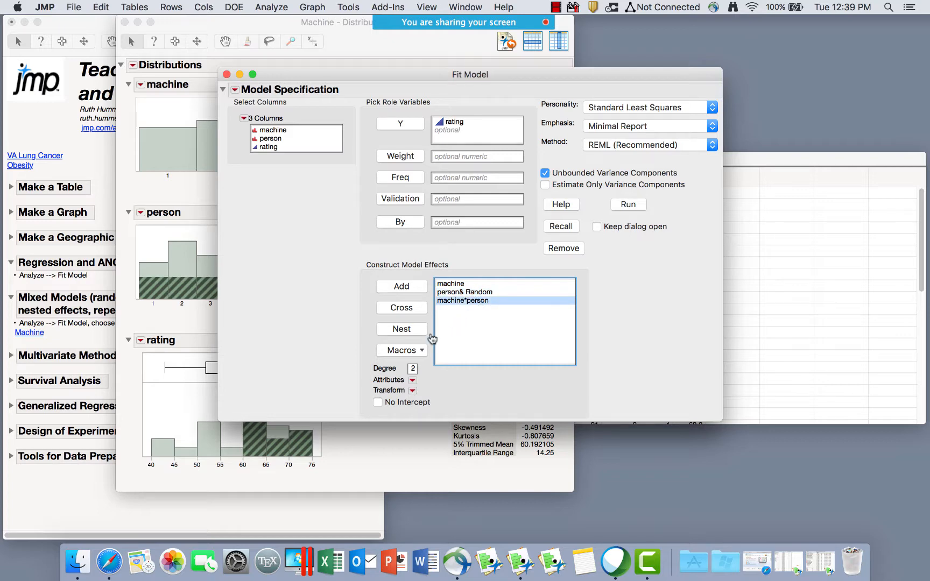
Make machine*person a random effect, check person's attribute, and run the REML fit.
click(413, 380)
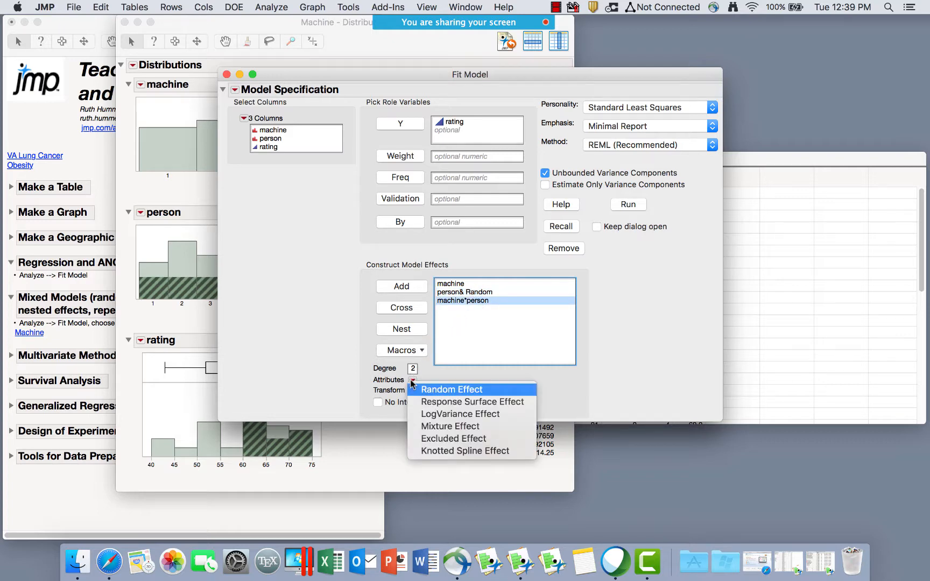
click(432, 391)
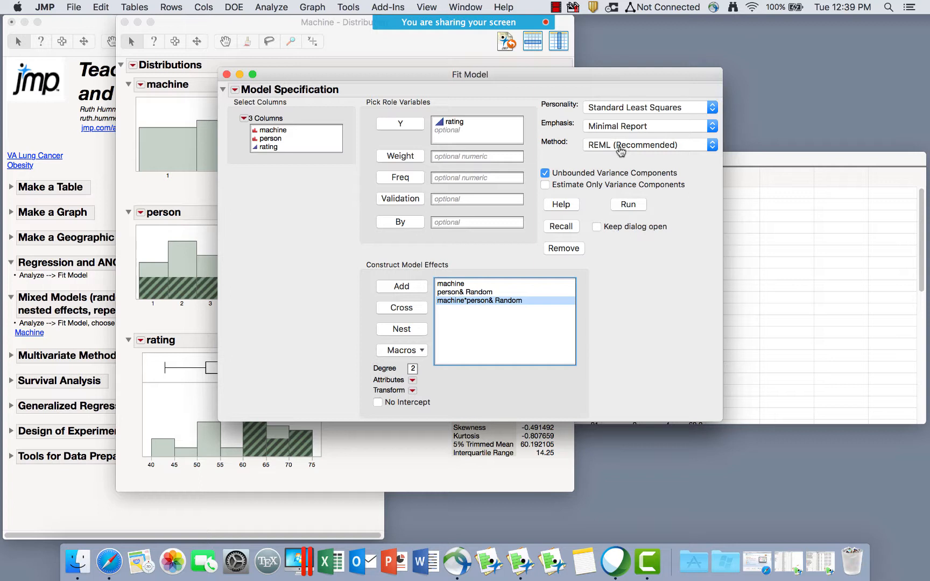
click(460, 293)
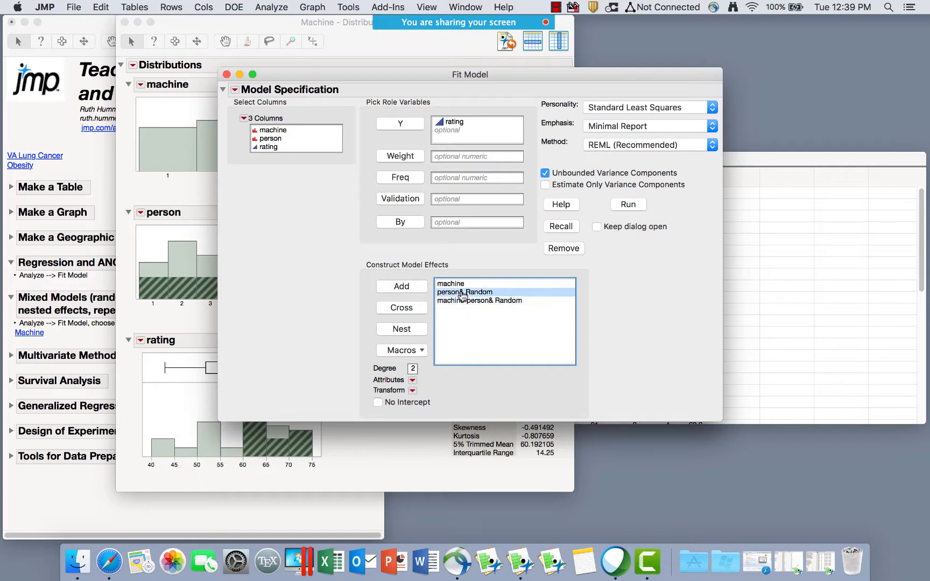
click(412, 380)
click(600, 329)
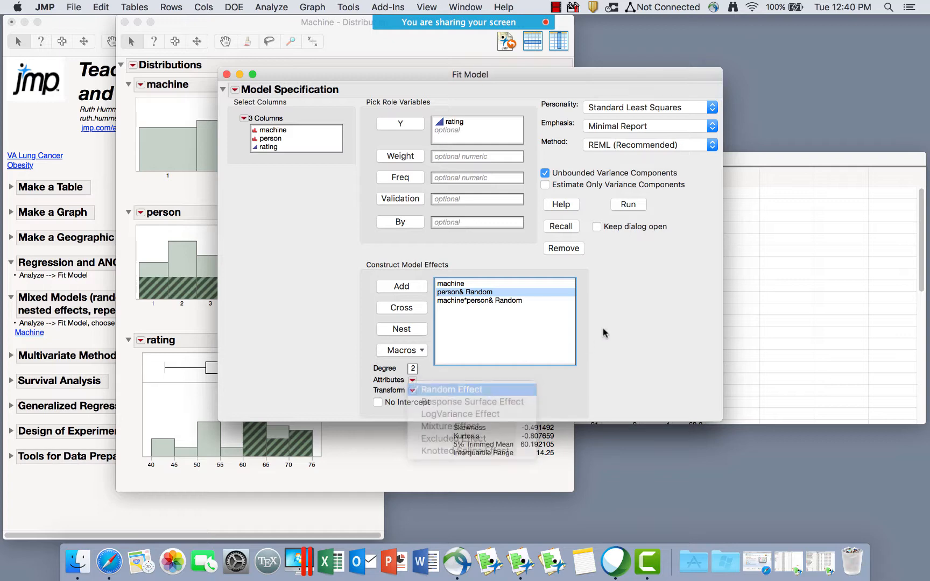
click(629, 206)
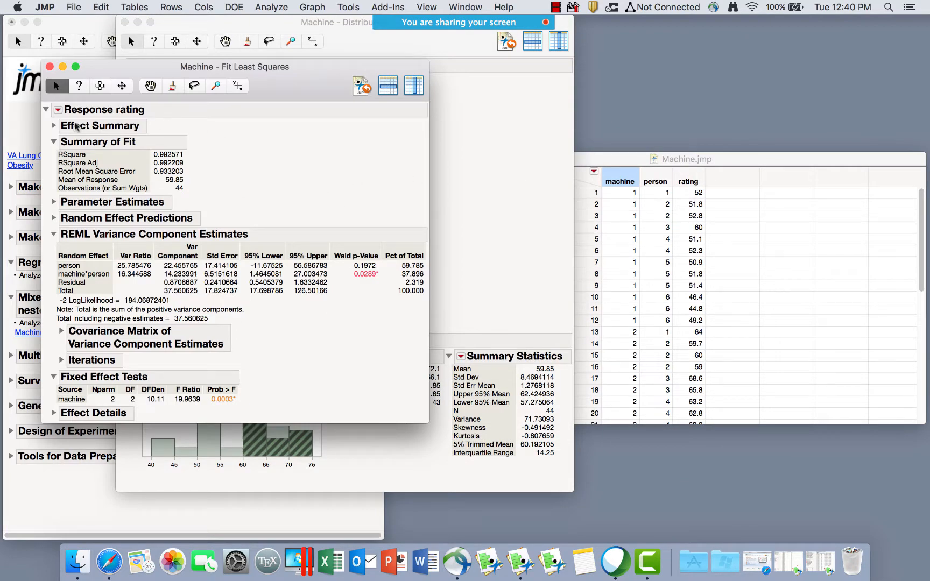
Expand the Effect Summary report, mark its contents, then collapse it again.
click(54, 126)
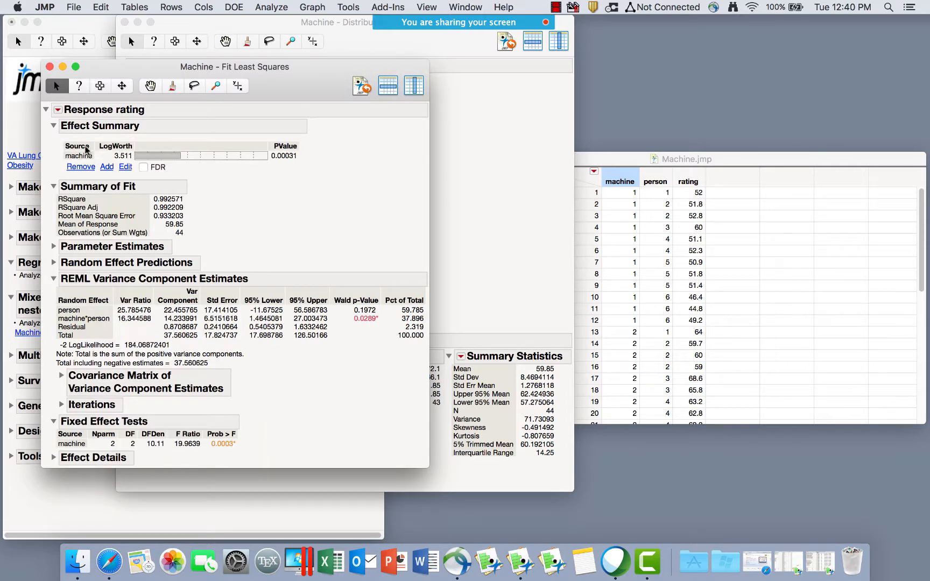
click(75, 155)
mouse_move(51, 150)
mouse_down()
mouse_move(54, 164)
mouse_move(92, 170)
mouse_move(60, 134)
mouse_move(45, 154)
mouse_up()
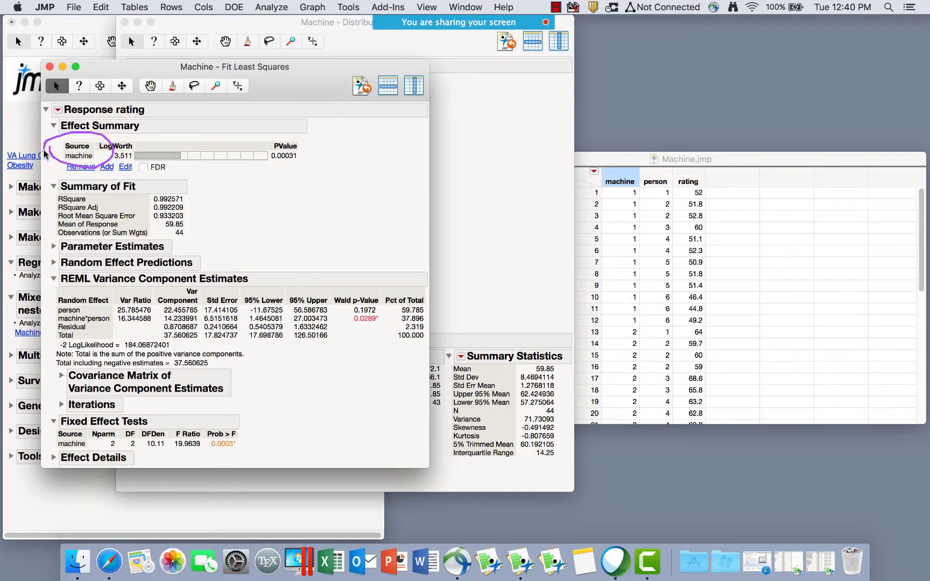
key(Escape)
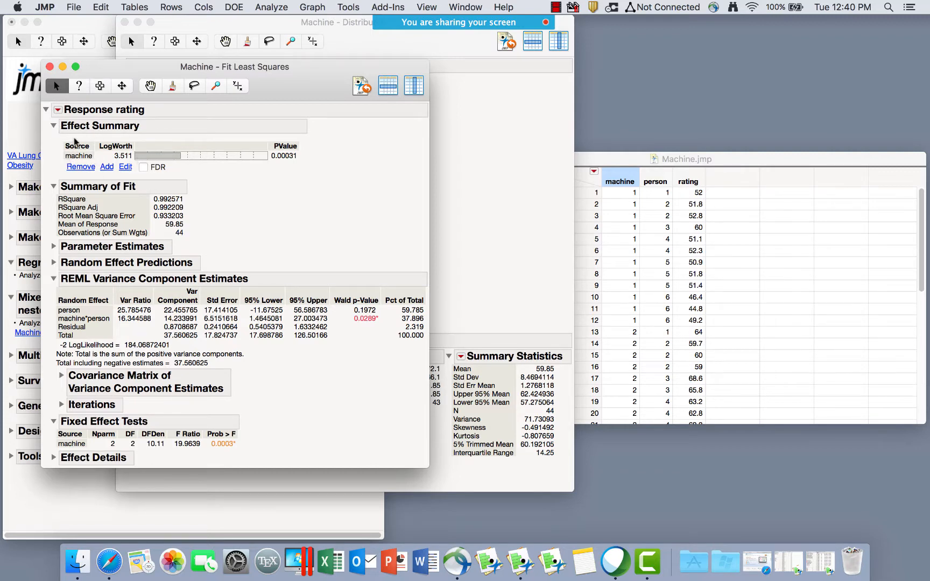
mouse_move(326, 157)
mouse_down()
mouse_move(260, 147)
mouse_move(271, 172)
mouse_up()
click(52, 126)
mouse_move(186, 147)
mouse_down()
mouse_move(144, 162)
mouse_move(207, 159)
mouse_move(182, 150)
mouse_up()
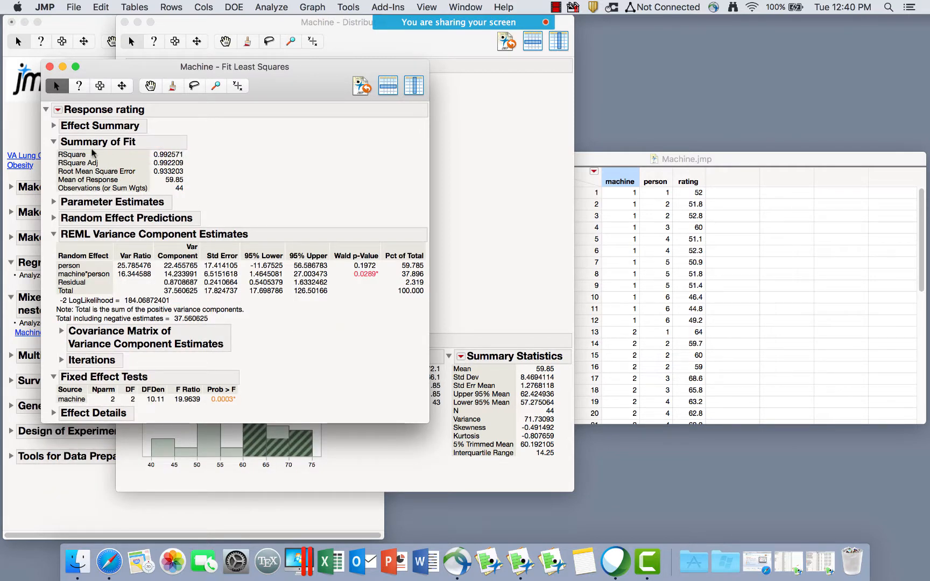
Collapse Summary of Fit and expand Parameter Estimates to show the machine level estimates.
click(53, 141)
click(54, 159)
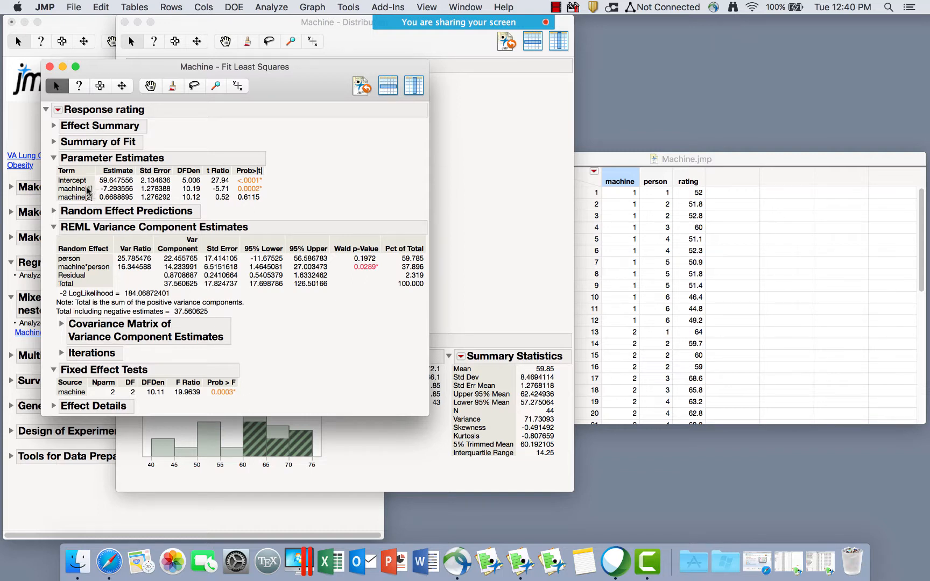
mouse_move(97, 186)
mouse_down()
mouse_move(136, 191)
mouse_move(99, 207)
mouse_move(152, 204)
mouse_move(93, 190)
mouse_up()
drag(272, 201, 232, 193)
Give the machine column a Value Ordering of 1, 2, 3, then return to the Fit Least Squares report.
click(747, 162)
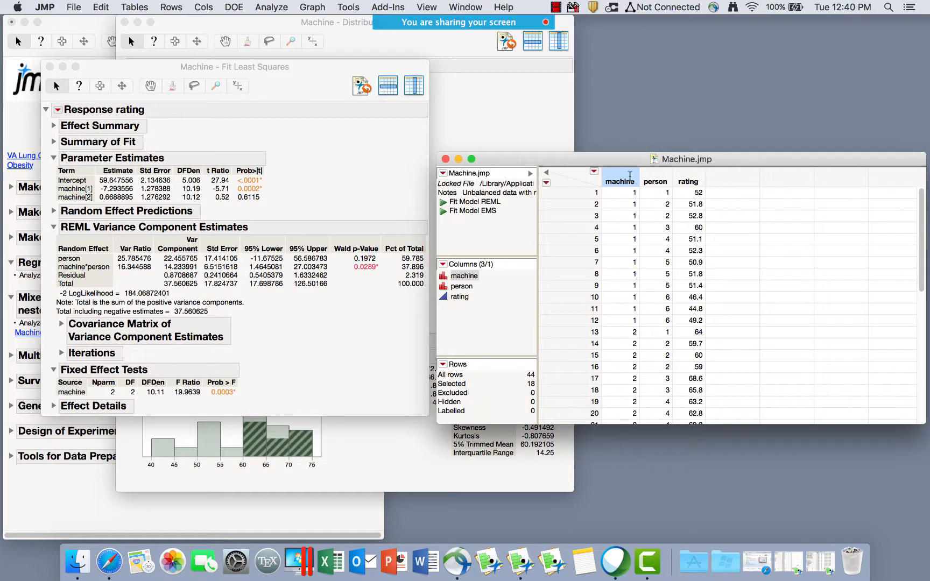
double_click(629, 177)
click(384, 227)
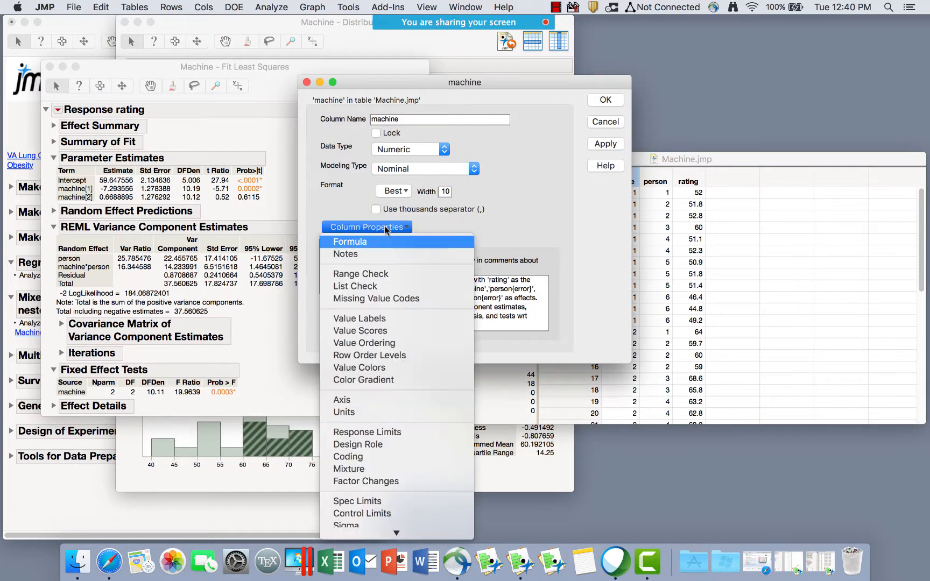
click(398, 341)
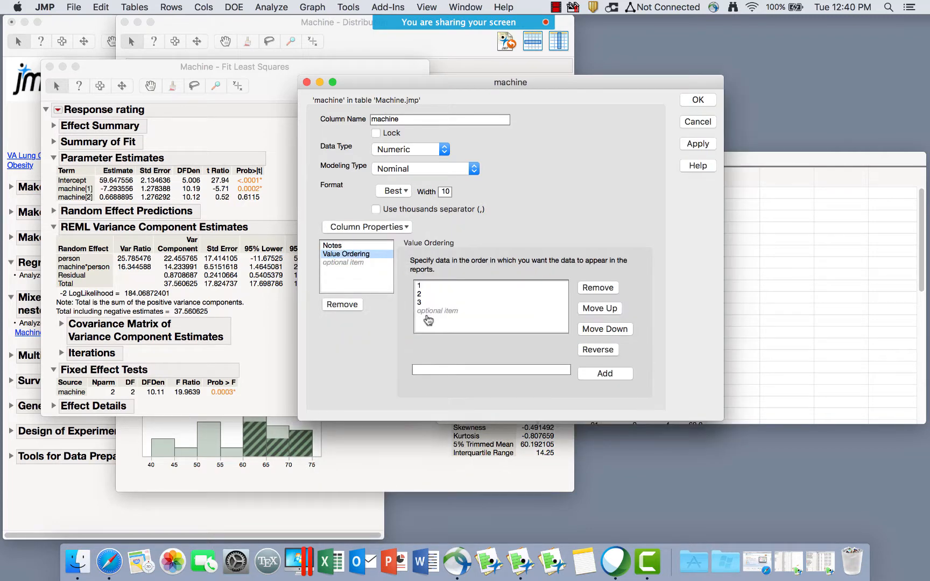
click(426, 302)
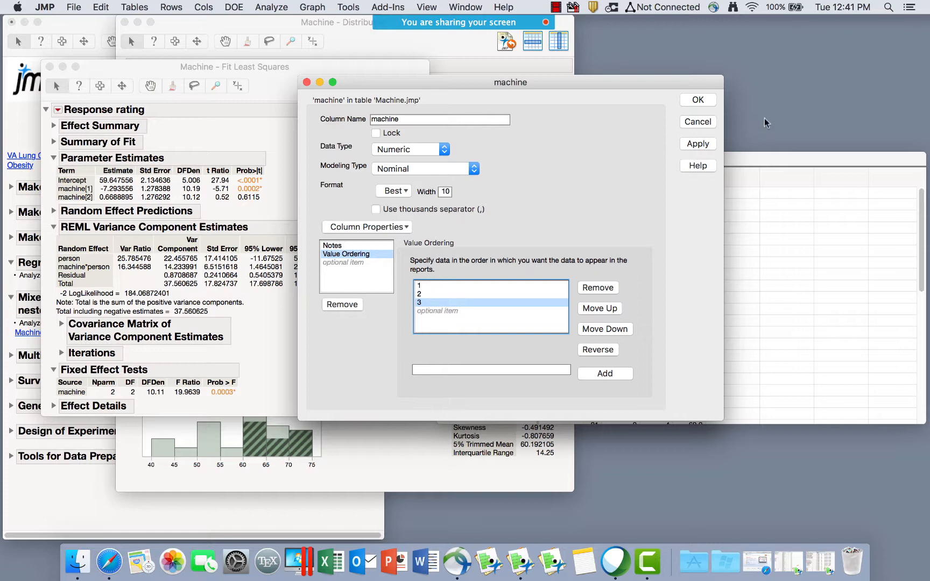
click(700, 102)
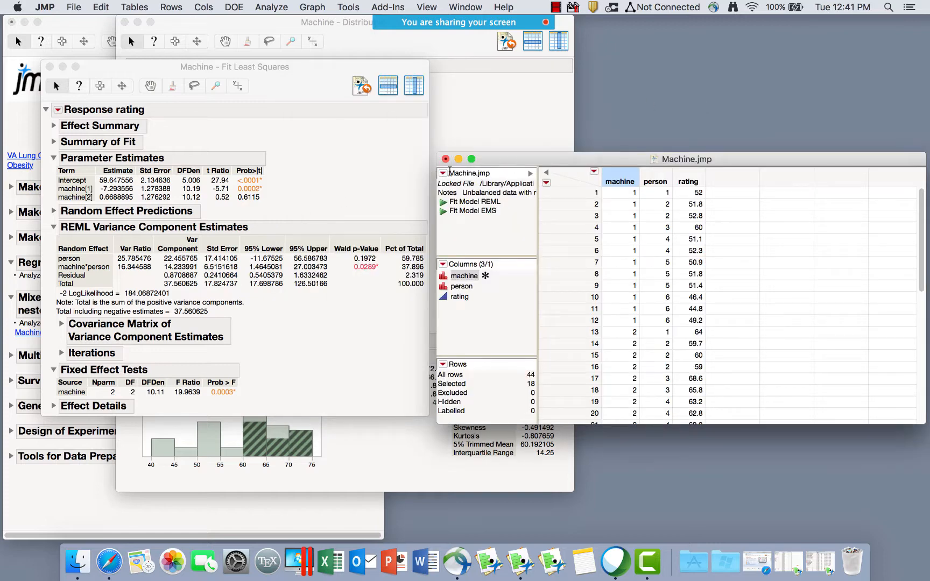
click(310, 180)
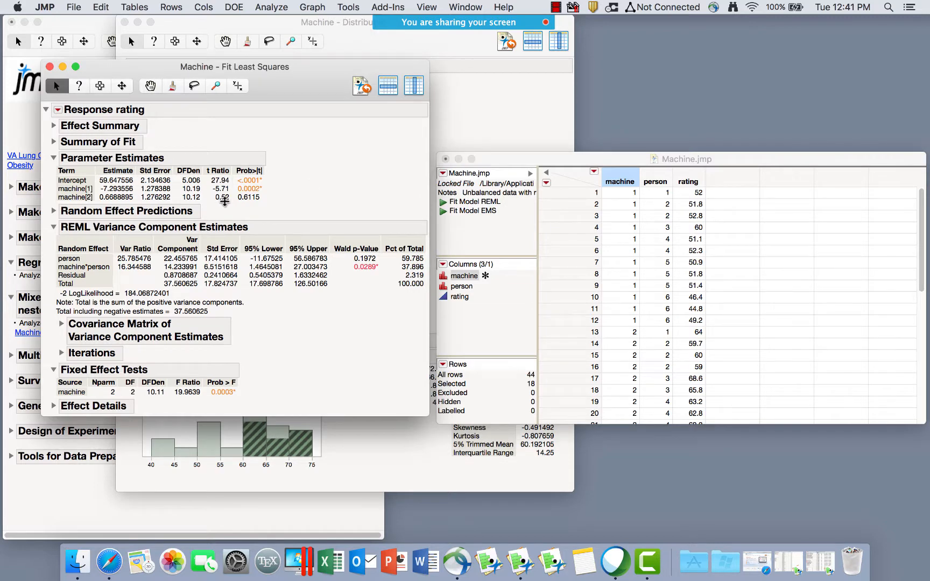
Expand Random Effect Predictions, mark its values, then collapse it and annotate the report.
click(53, 211)
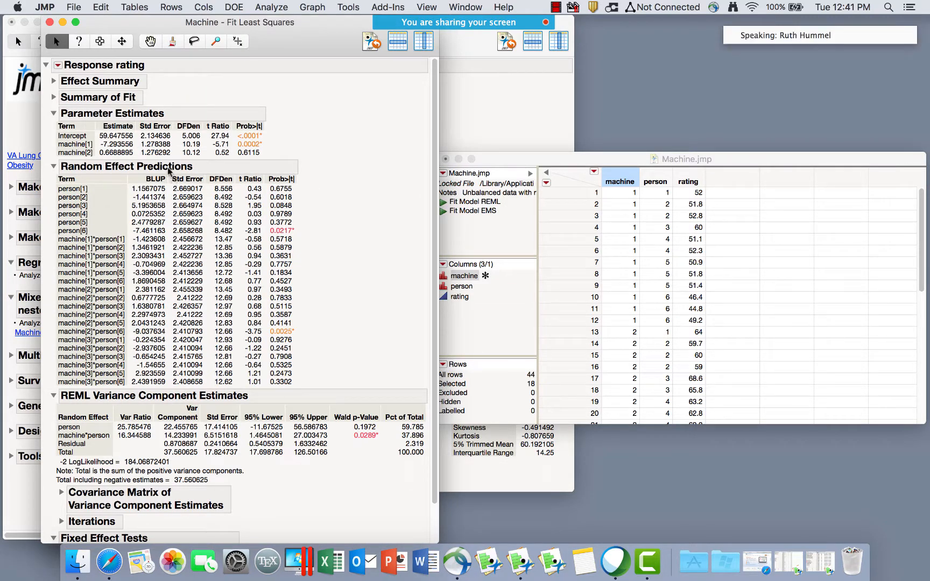
mouse_move(117, 208)
mouse_down()
mouse_move(168, 410)
mouse_move(178, 177)
mouse_move(115, 229)
mouse_up()
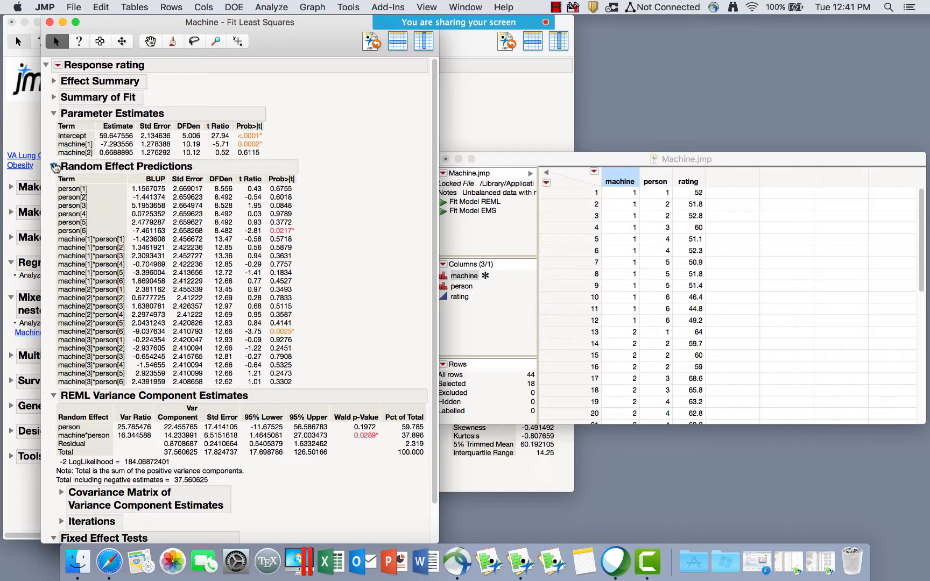
click(54, 166)
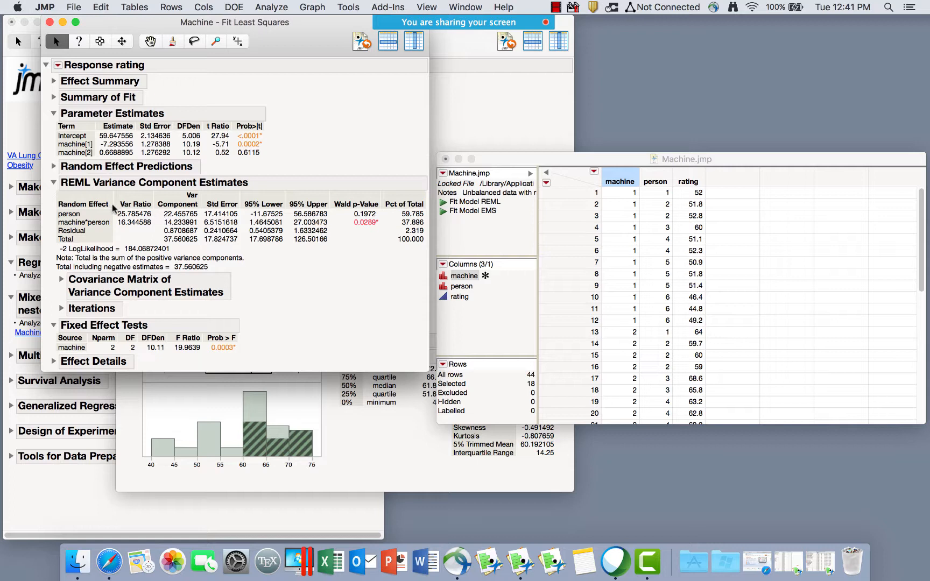
mouse_move(198, 230)
mouse_down()
mouse_move(202, 205)
mouse_move(153, 221)
mouse_move(218, 225)
mouse_move(201, 208)
mouse_up()
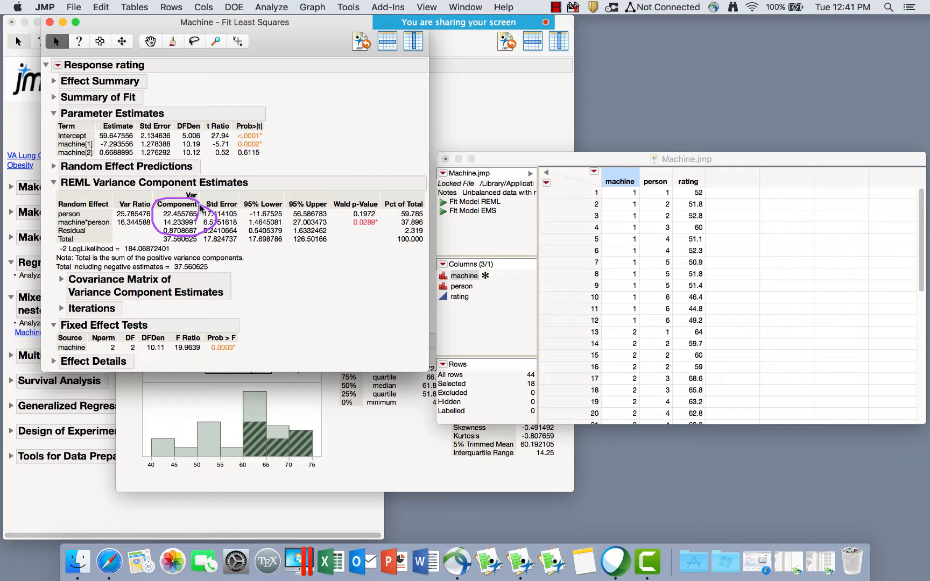
mouse_move(397, 215)
mouse_down()
mouse_move(349, 208)
mouse_move(380, 235)
mouse_move(371, 202)
mouse_up()
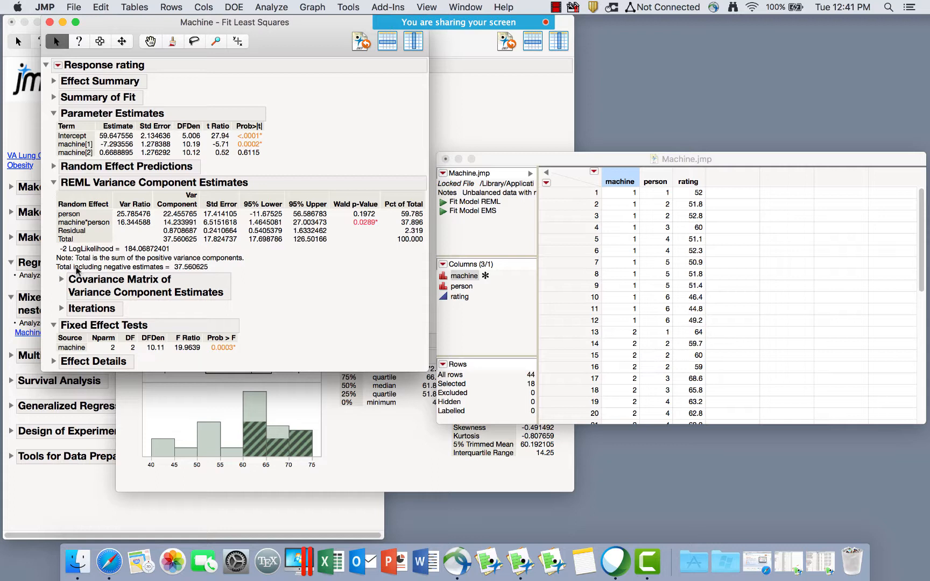
mouse_move(247, 262)
mouse_down()
mouse_move(48, 238)
mouse_move(200, 272)
mouse_move(226, 259)
mouse_up()
Expand Effect Details and circle machine's LS means 52.354, 60.316 and 66.272.
click(54, 362)
scroll(258, 295, down, 3)
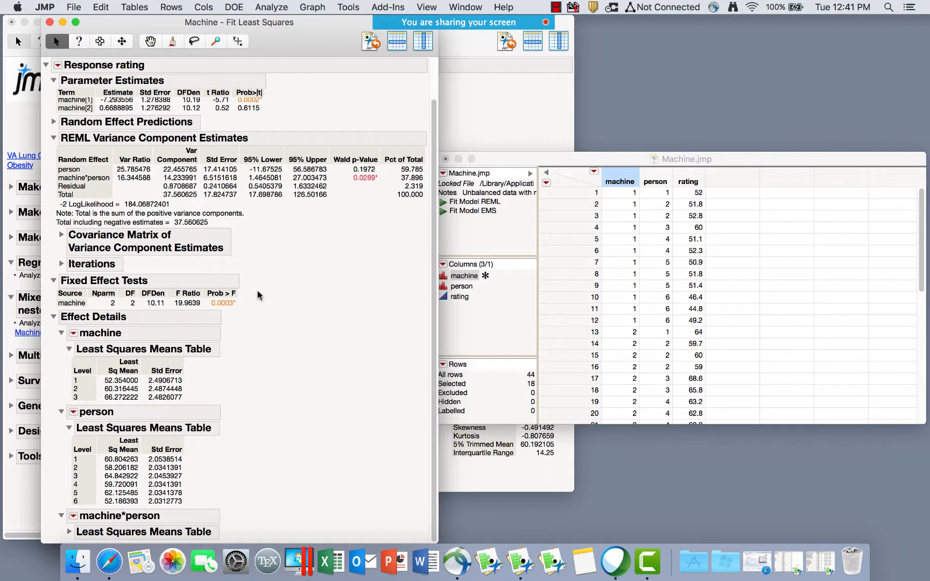
mouse_move(238, 370)
mouse_down()
mouse_move(63, 373)
mouse_move(209, 408)
mouse_up()
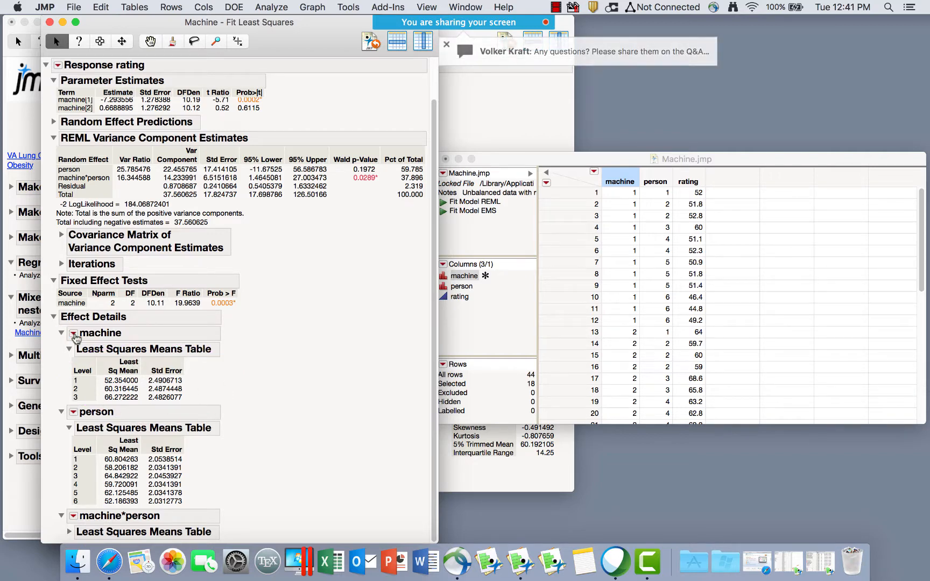
Add a least squares means plot for the machine effect.
click(74, 333)
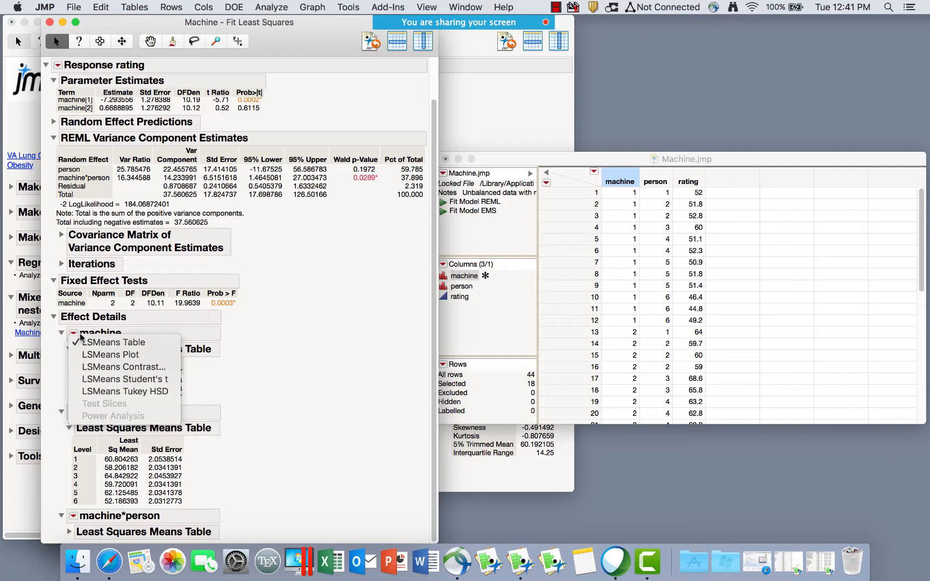
click(129, 355)
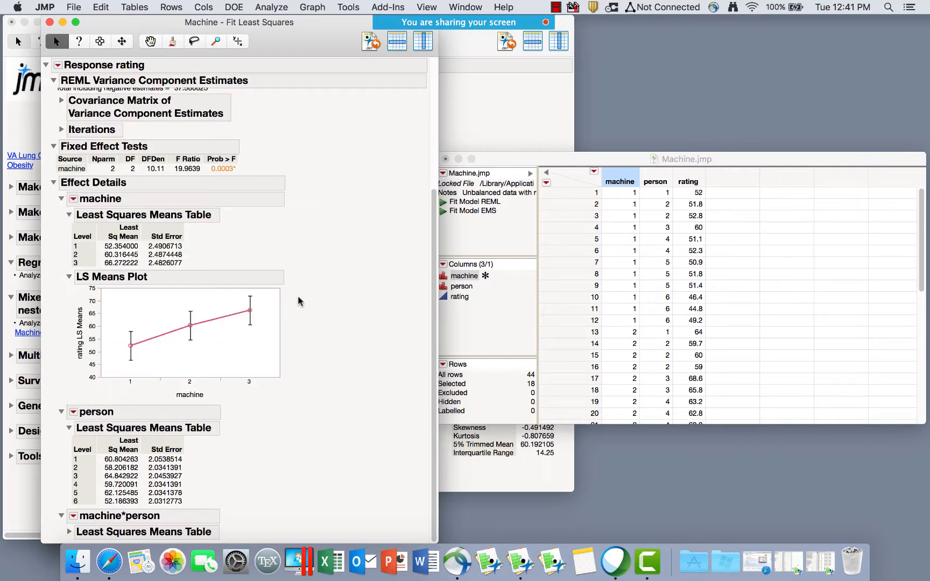
click(314, 8)
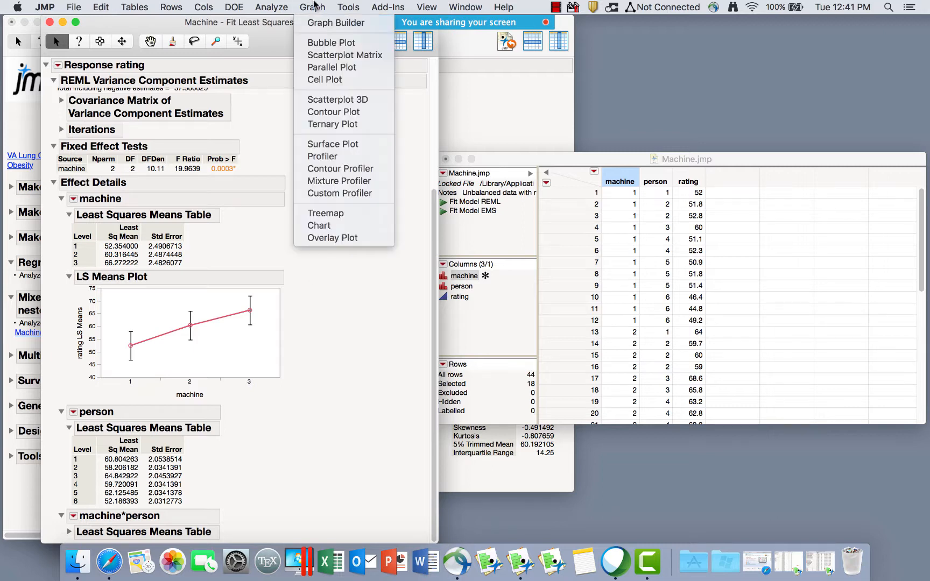
click(316, 339)
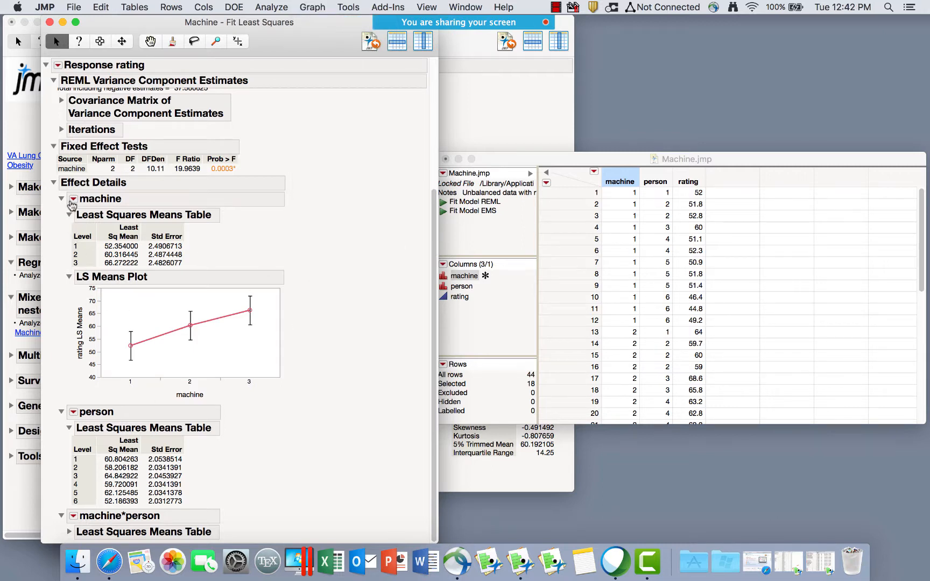
Add Tukey HSD comparisons for machine and mark the shared A letters for machines 3 and 2.
click(73, 198)
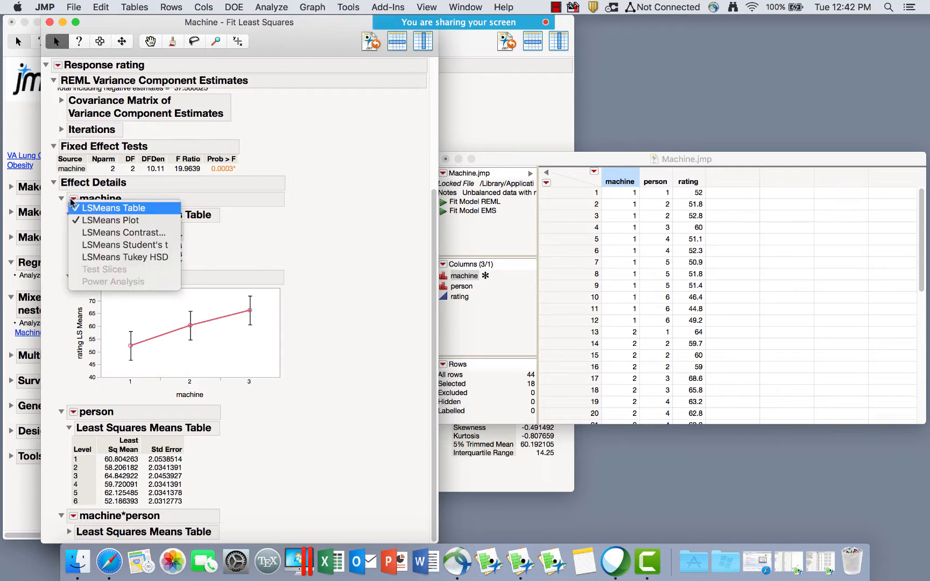
click(148, 261)
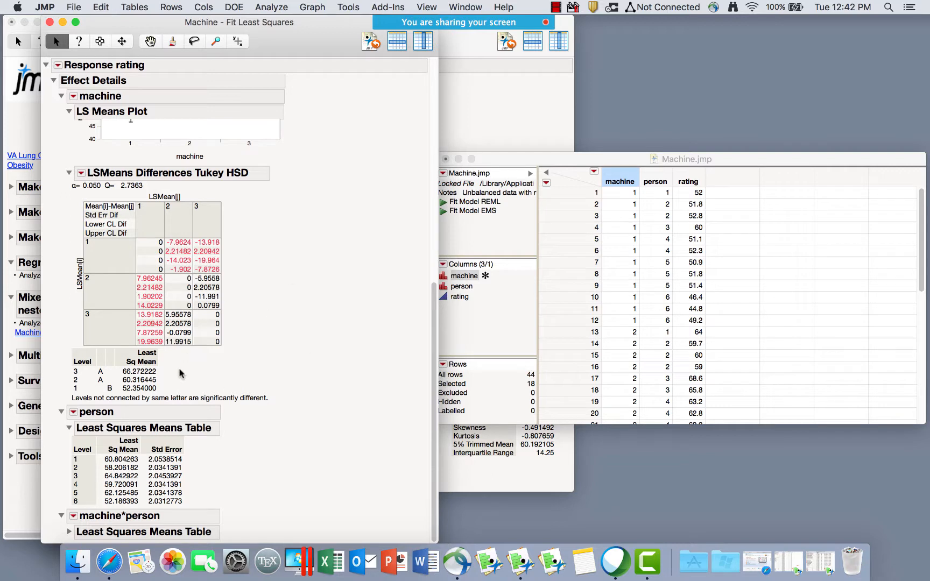
mouse_move(182, 376)
mouse_down()
mouse_move(104, 350)
mouse_move(100, 421)
mouse_move(167, 362)
mouse_move(132, 353)
mouse_up()
drag(107, 402, 276, 398)
mouse_move(101, 368)
mouse_down()
mouse_move(90, 383)
mouse_move(116, 377)
mouse_move(100, 366)
mouse_move(100, 393)
mouse_move(111, 379)
mouse_up()
scroll(235, 252, up, 4)
scroll(233, 252, up, 1)
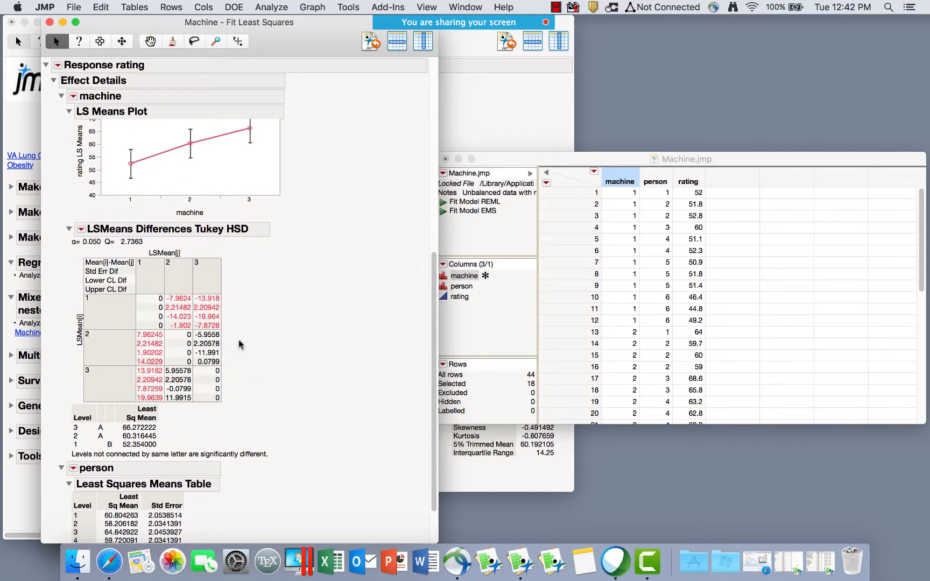
scroll(244, 344, down, 4)
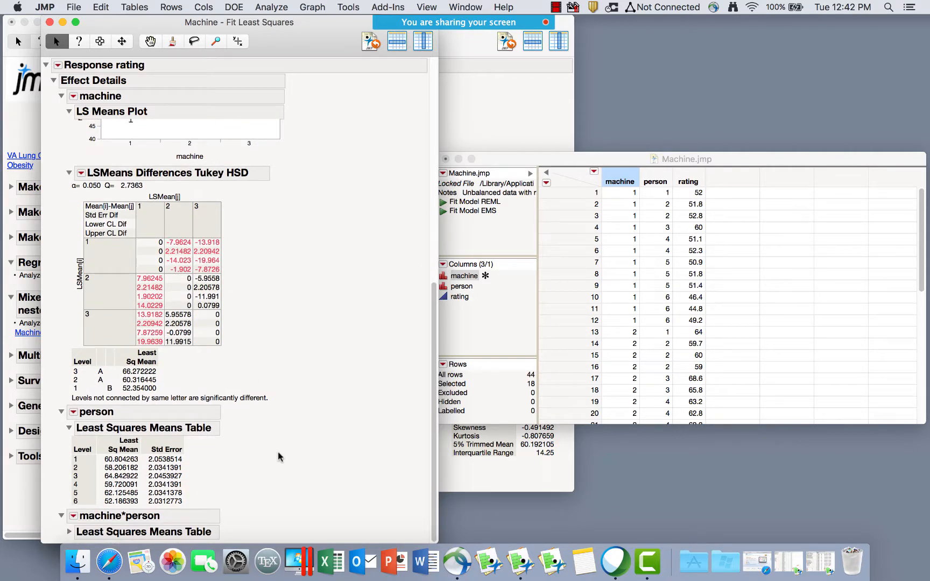
Add test slices for the machine*person interaction.
click(74, 515)
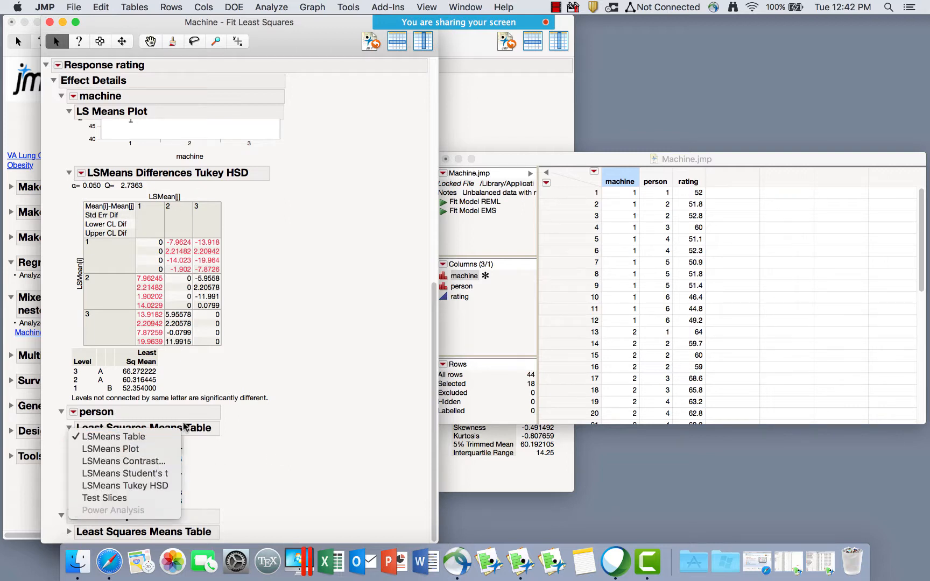
click(133, 502)
scroll(300, 286, down, 15)
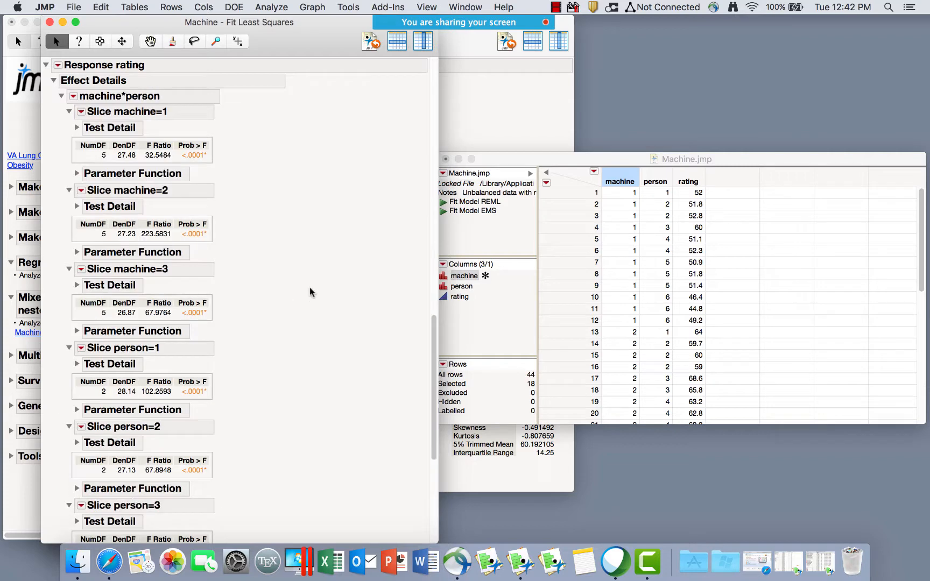
scroll(301, 286, up, 20)
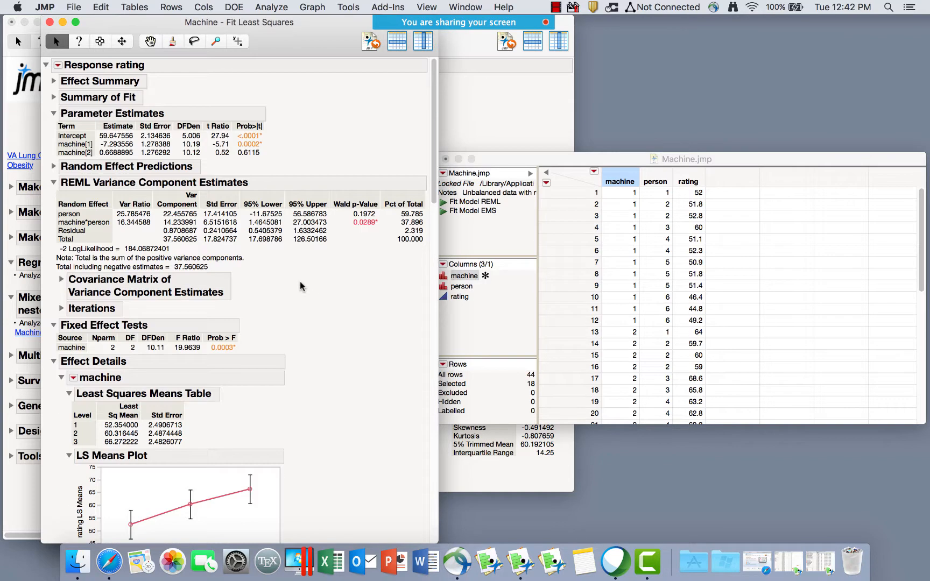
Add a prediction profiler, step it through machines 1–3, then close the report.
click(58, 64)
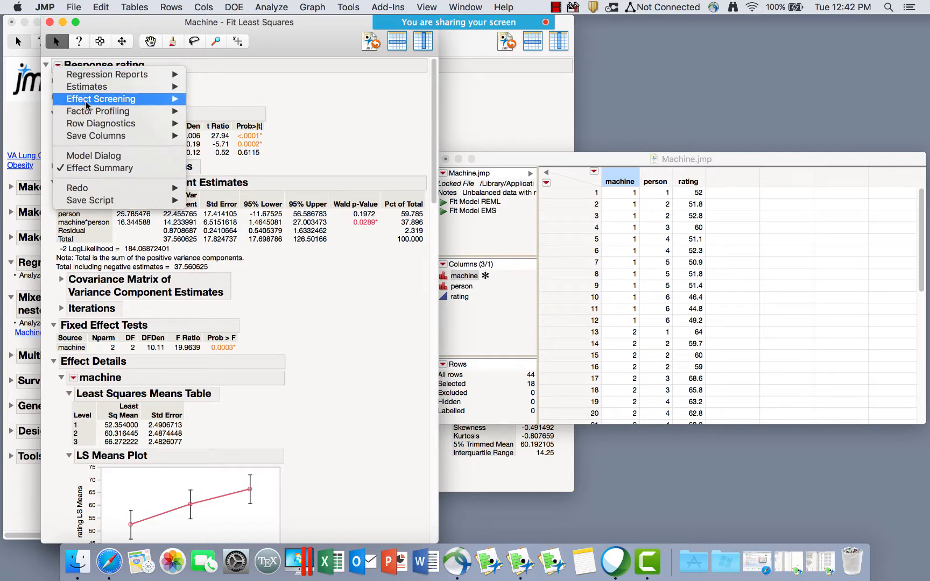
mouse_move(91, 112)
click(257, 112)
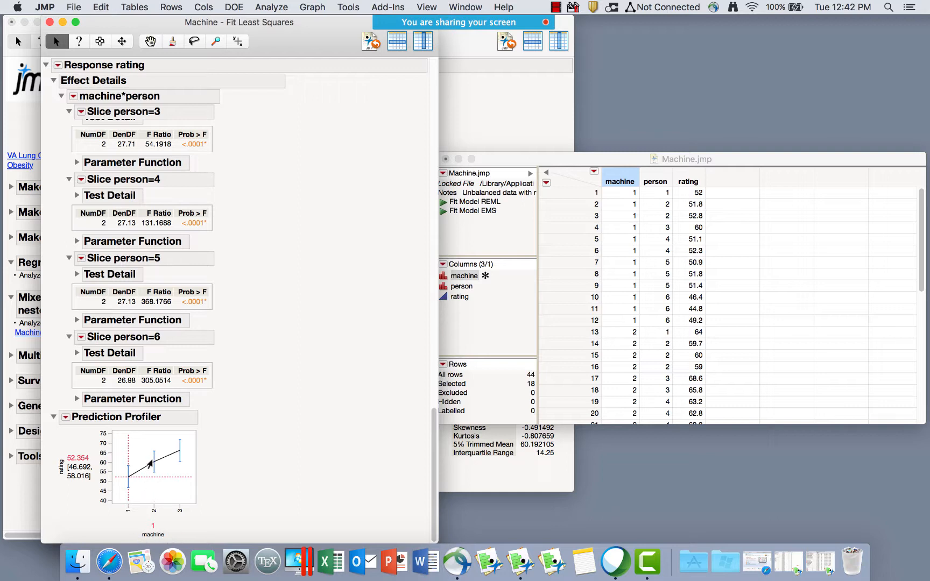
click(148, 461)
click(178, 451)
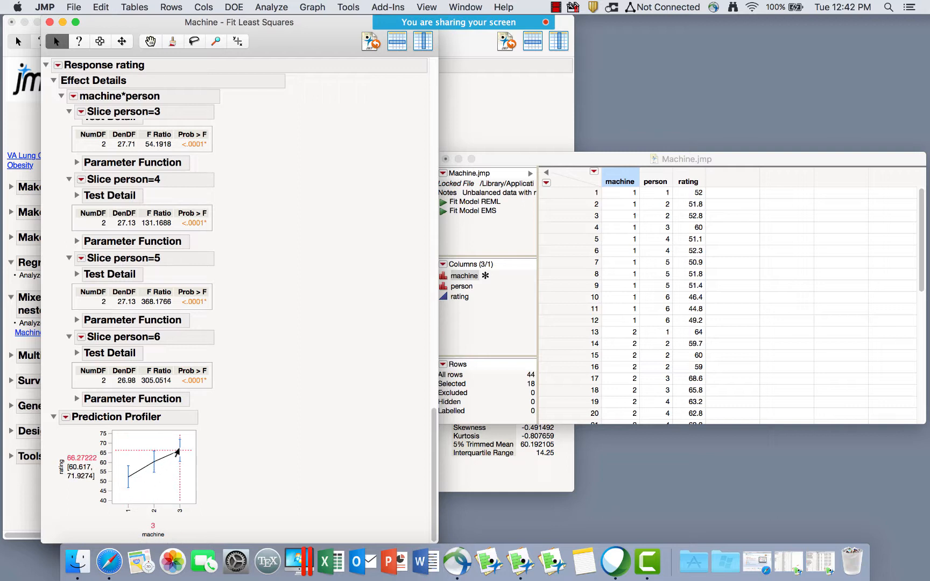
click(131, 477)
click(154, 463)
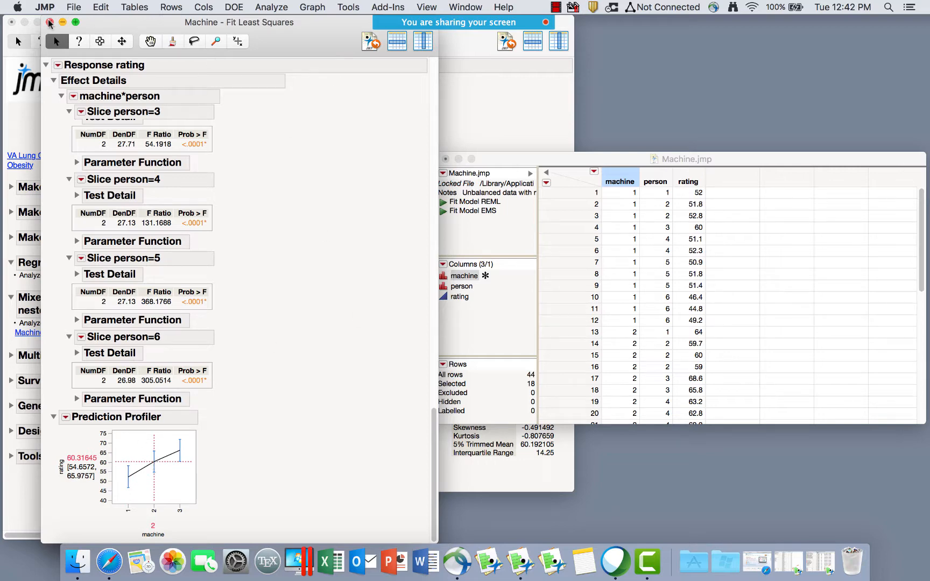
click(49, 22)
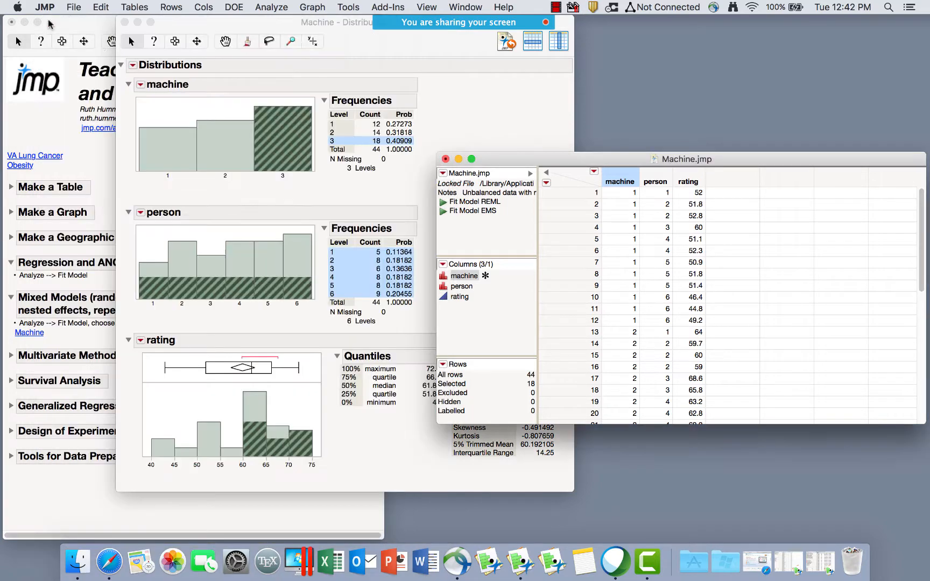
Start a Fit Model with rating as Y and the Mixed Model personality.
click(284, 7)
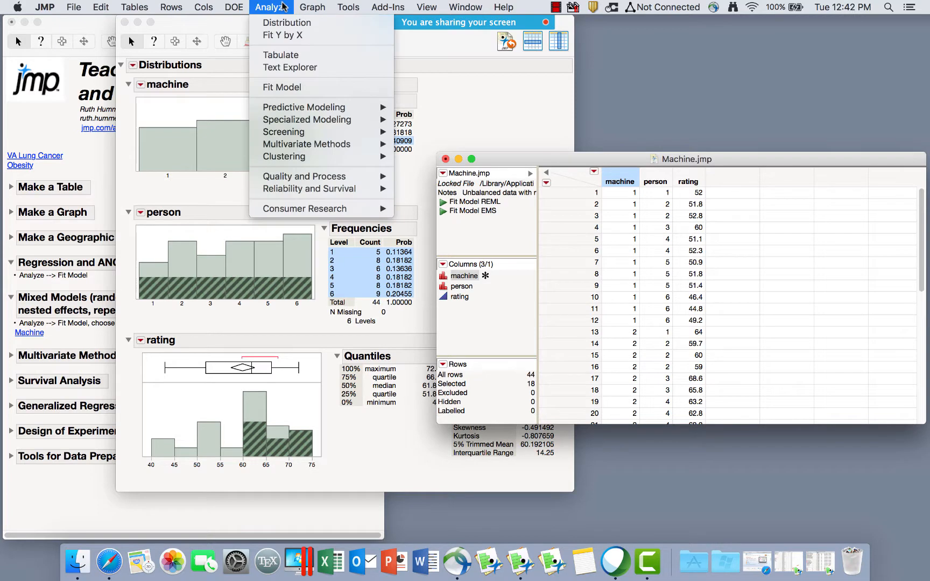
click(307, 87)
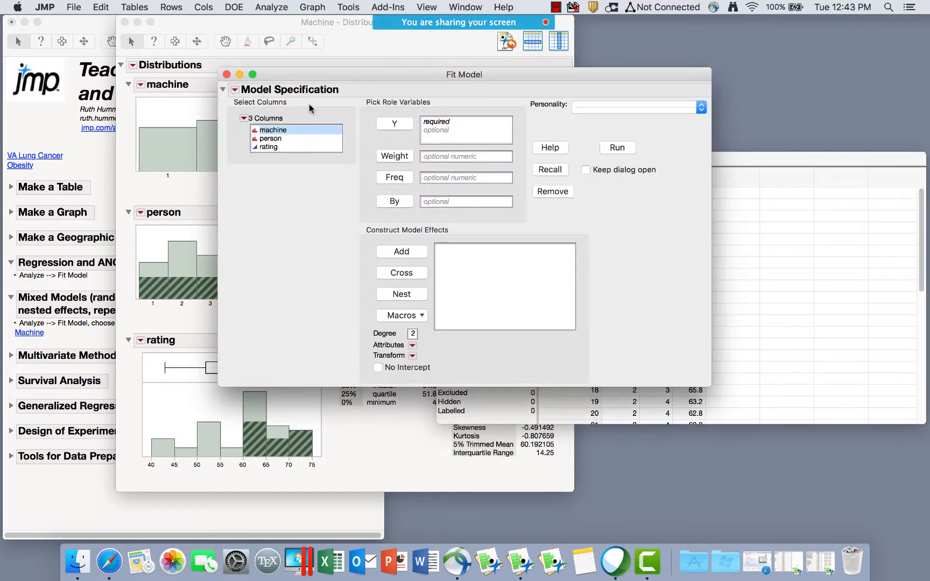
click(262, 148)
click(396, 129)
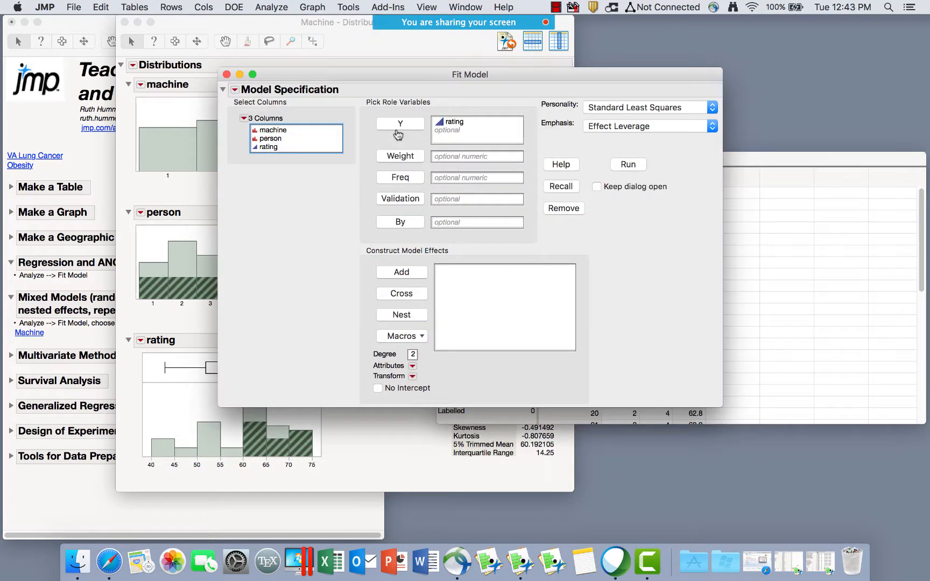
click(279, 131)
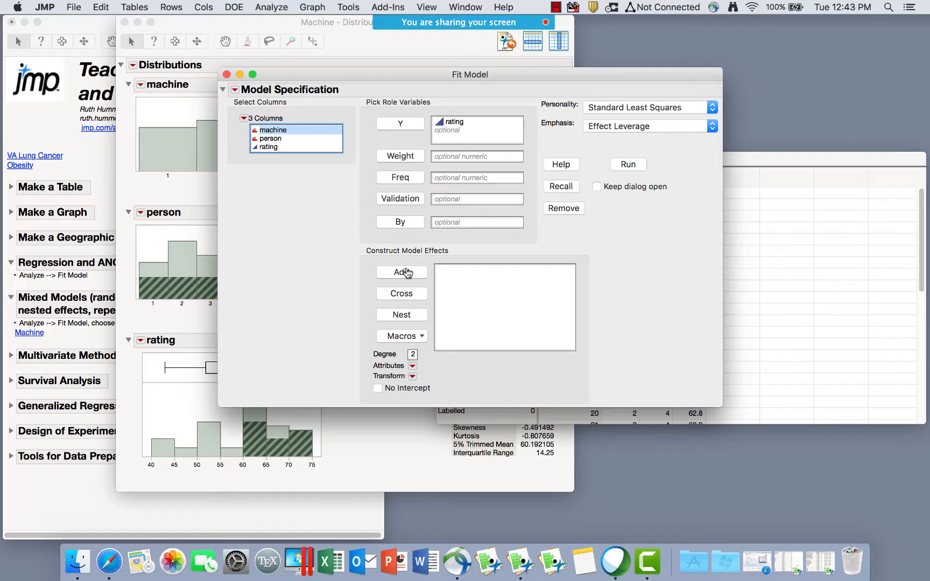
click(657, 111)
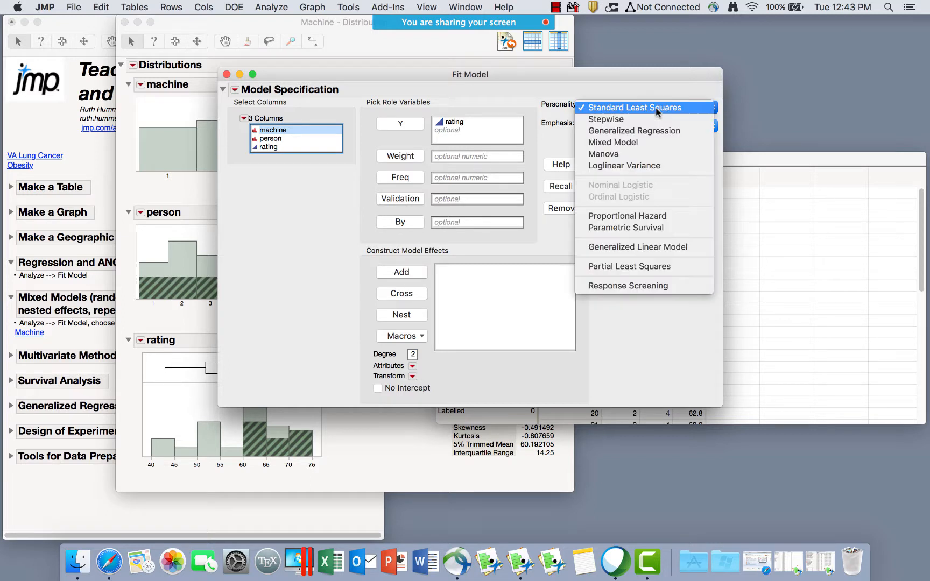
click(618, 145)
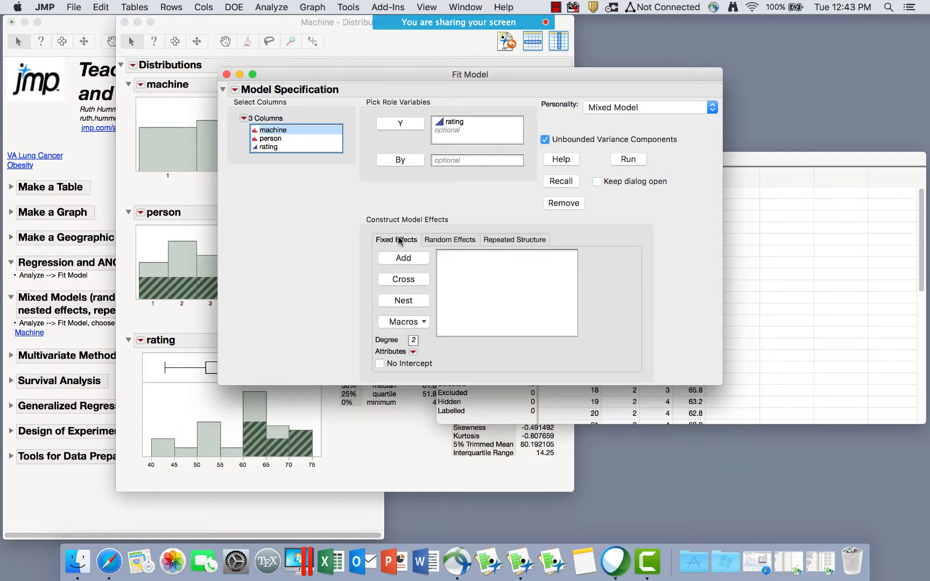
Keep the Residual repeated structure and add machine as a fixed effect.
click(449, 240)
click(513, 240)
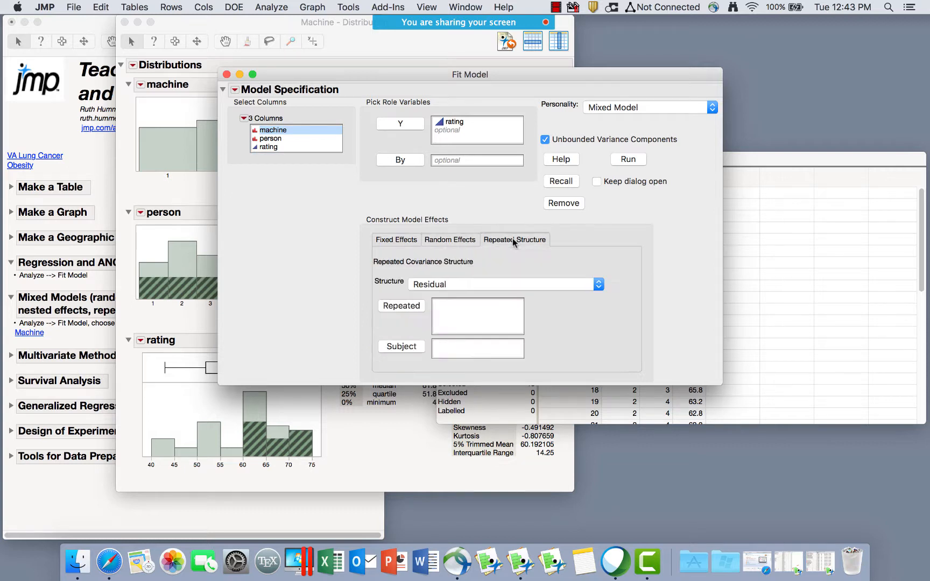
click(464, 242)
click(396, 245)
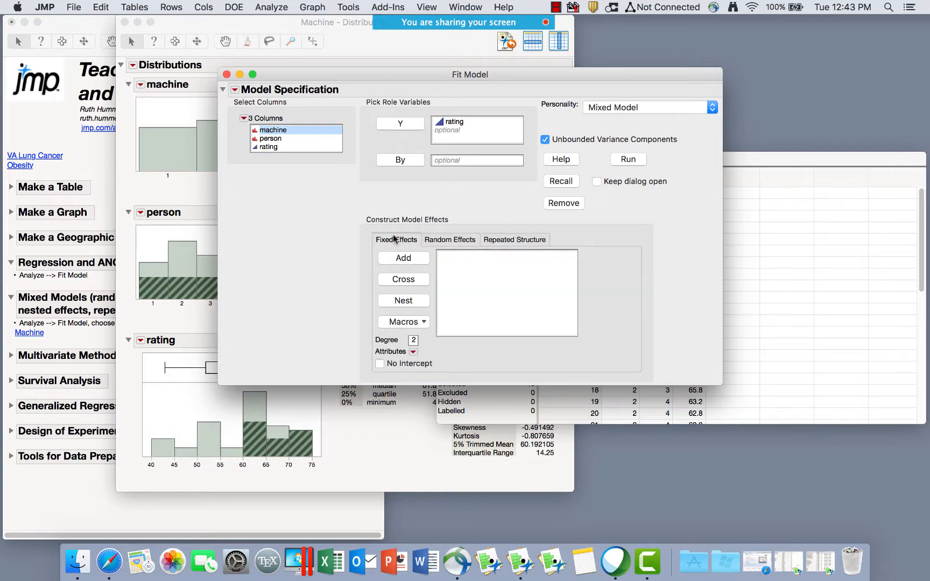
click(457, 242)
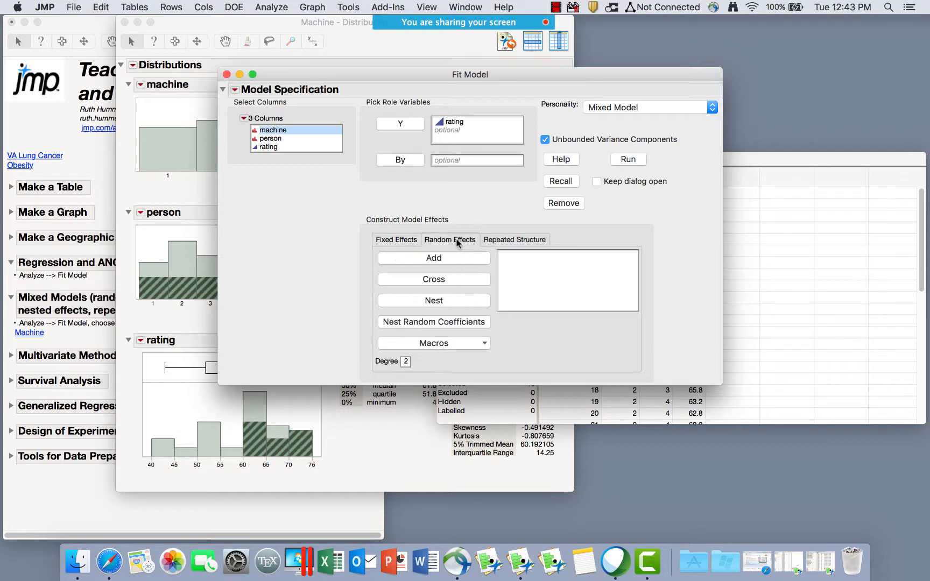
click(515, 241)
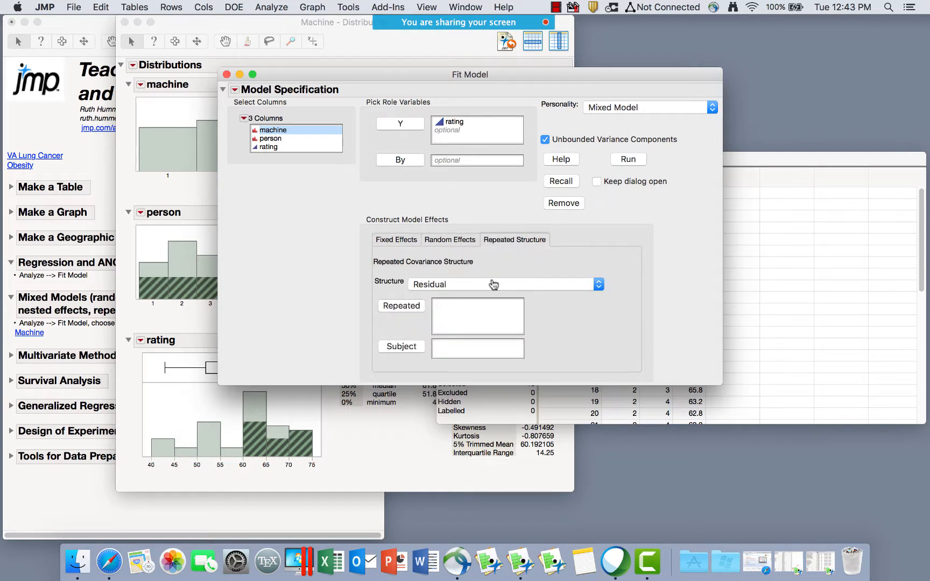
click(459, 284)
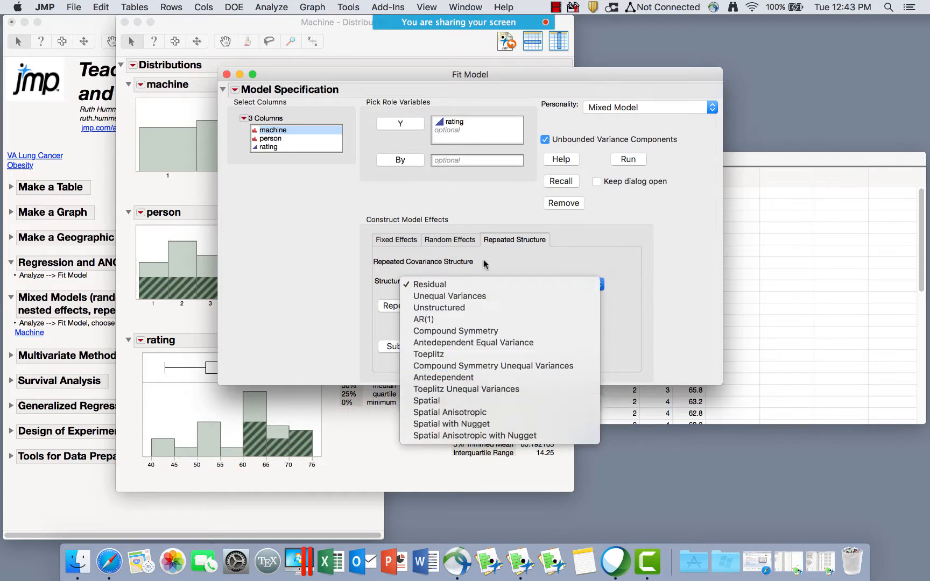
click(497, 259)
click(400, 240)
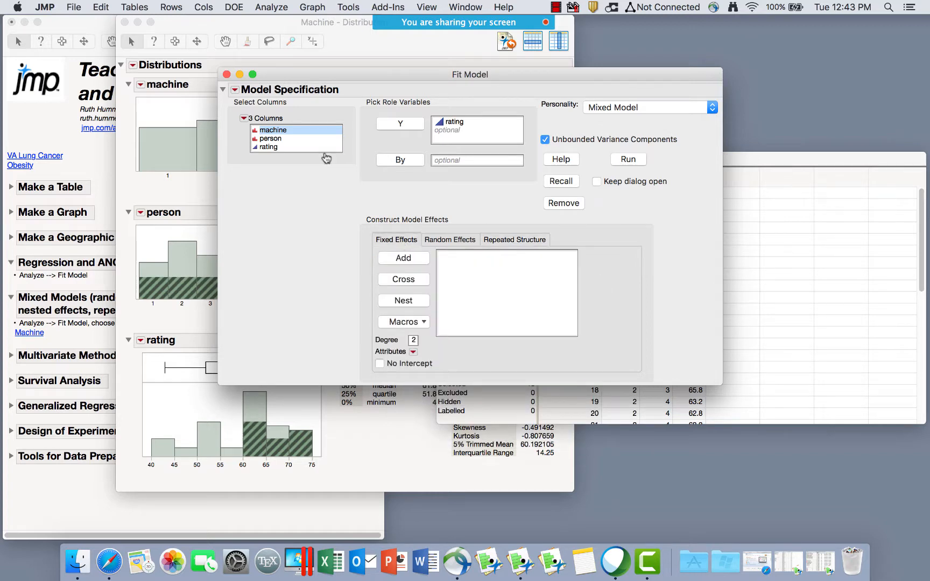
click(414, 260)
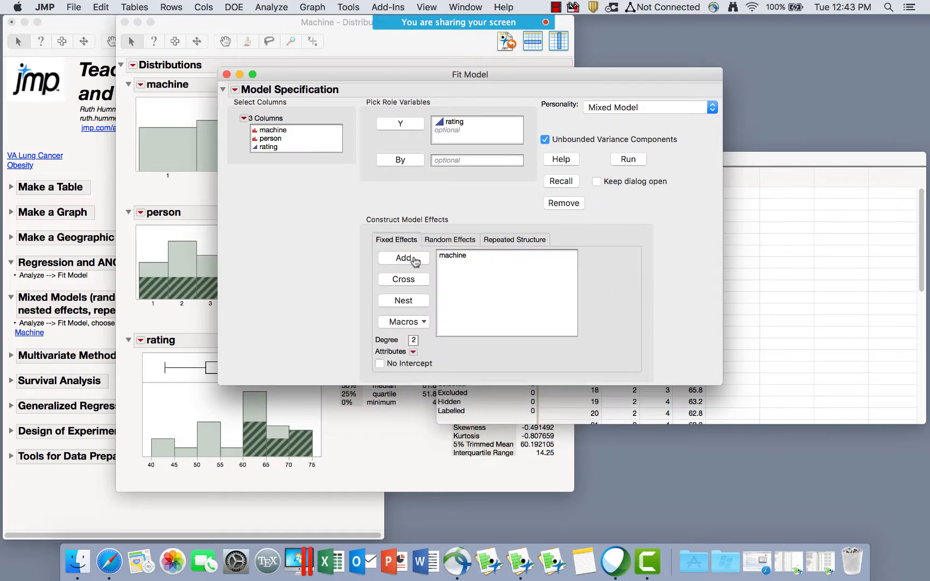
Add person and person*machine as random effects and run the mixed model.
click(444, 241)
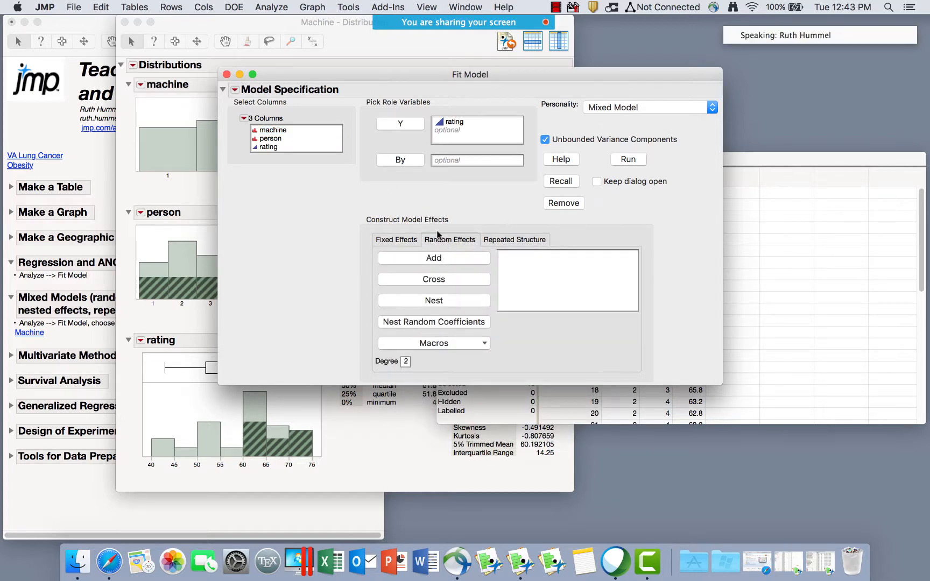
click(272, 138)
click(423, 259)
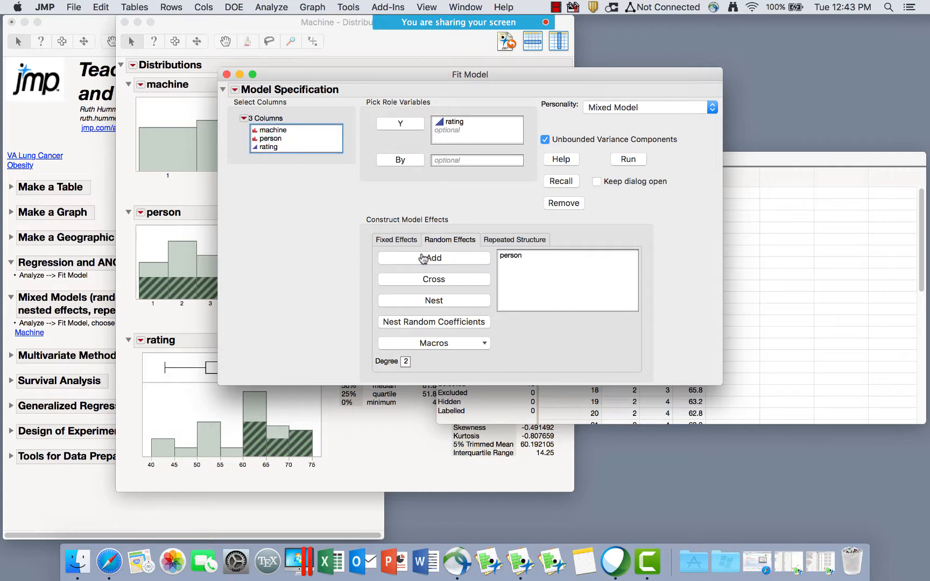
click(512, 267)
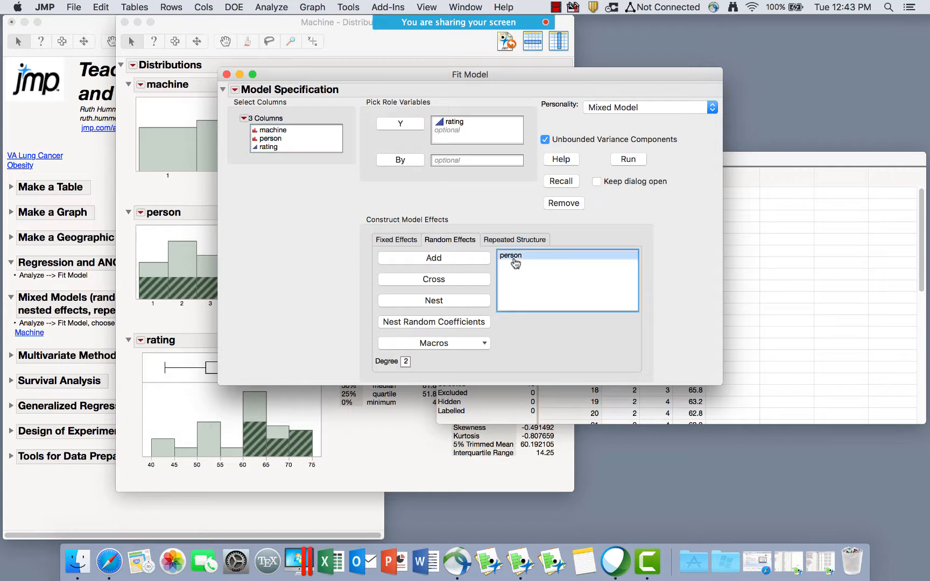
click(280, 132)
click(447, 280)
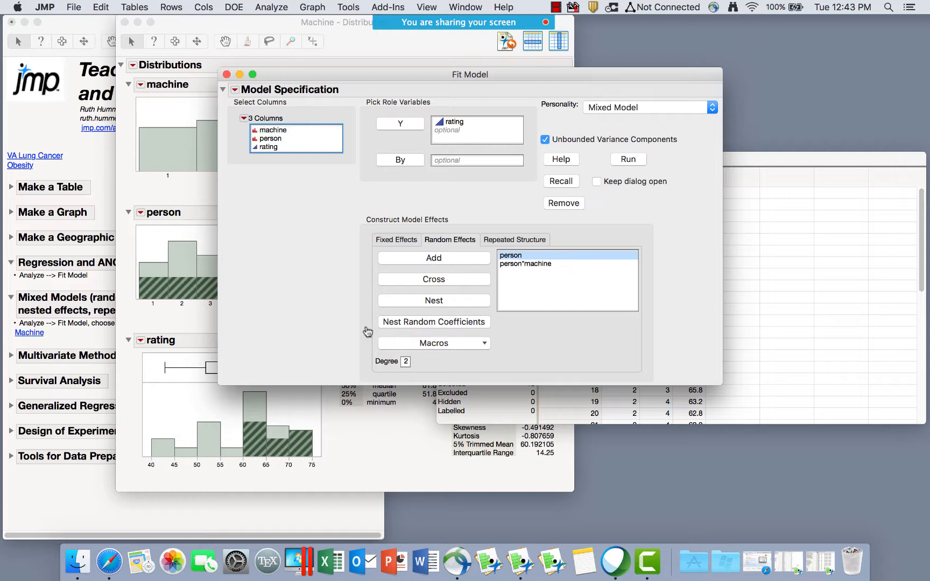
click(486, 346)
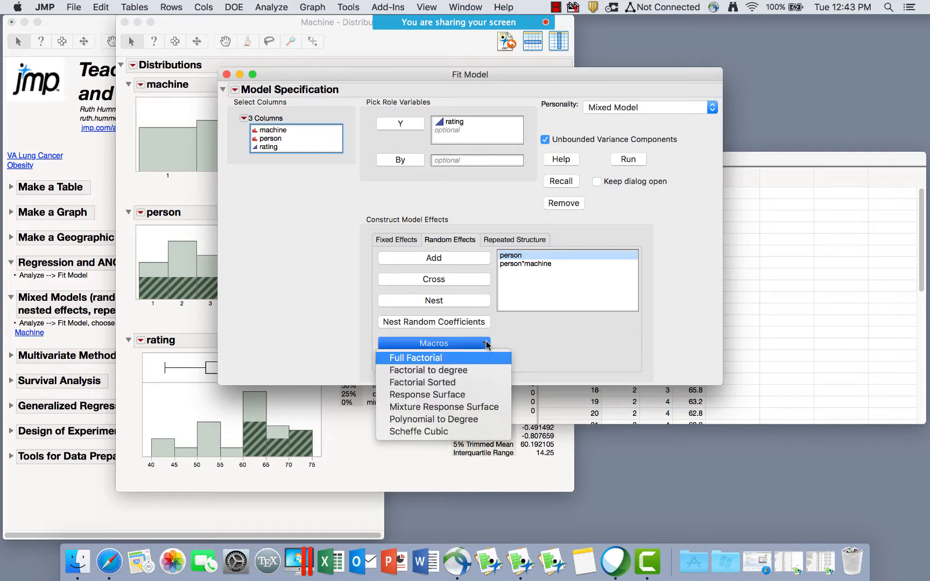
click(577, 304)
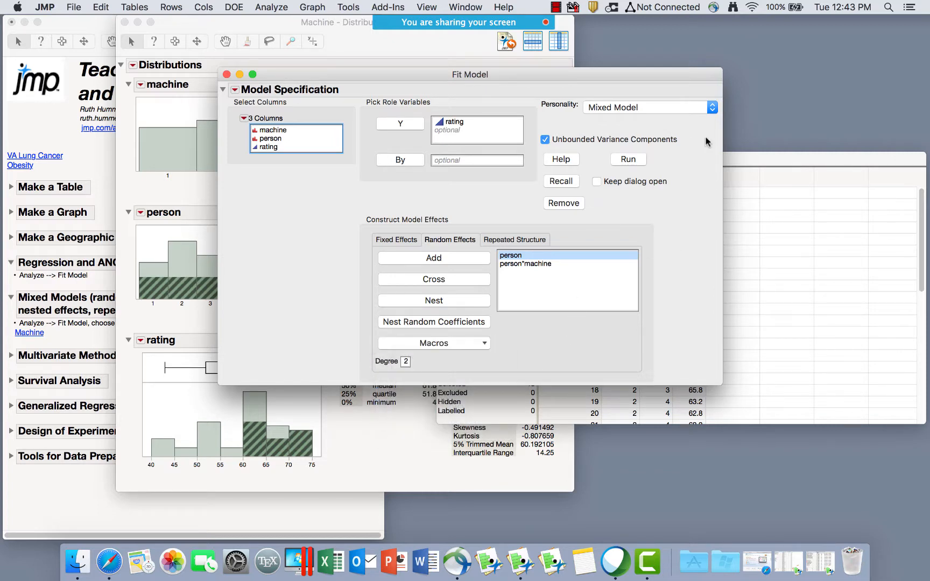
click(630, 159)
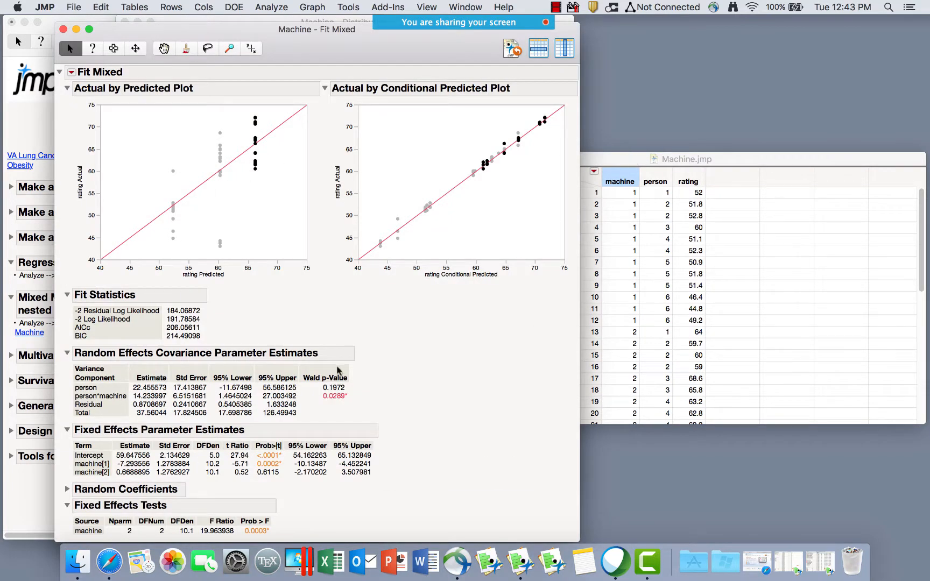
Expand Random Coefficients to list intercepts for each person and person*machine combination.
mouse_move(395, 393)
mouse_down()
mouse_move(366, 359)
mouse_move(85, 368)
mouse_move(69, 379)
mouse_move(82, 401)
mouse_move(108, 413)
mouse_move(169, 379)
mouse_move(162, 377)
mouse_up()
click(67, 489)
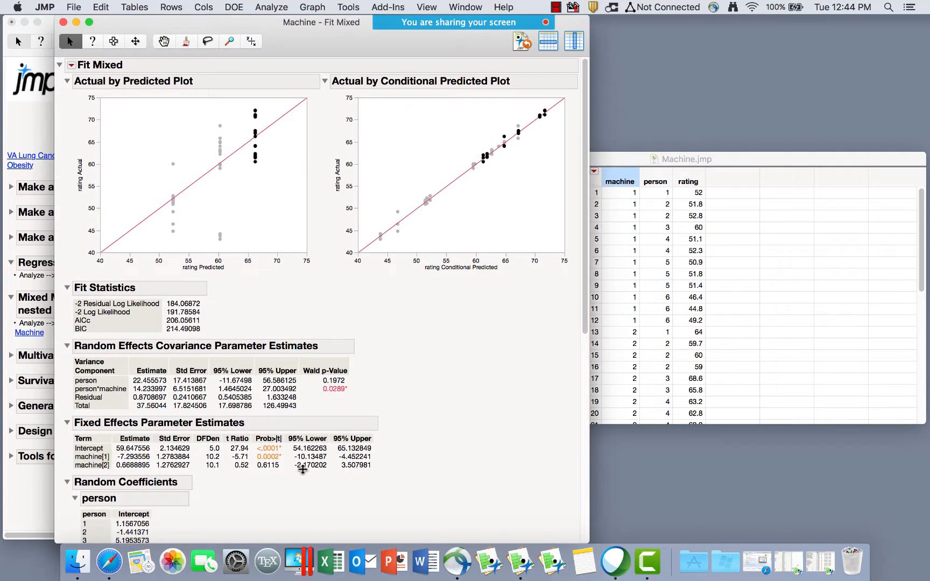
scroll(303, 470, down, 10)
scroll(302, 470, down, 3)
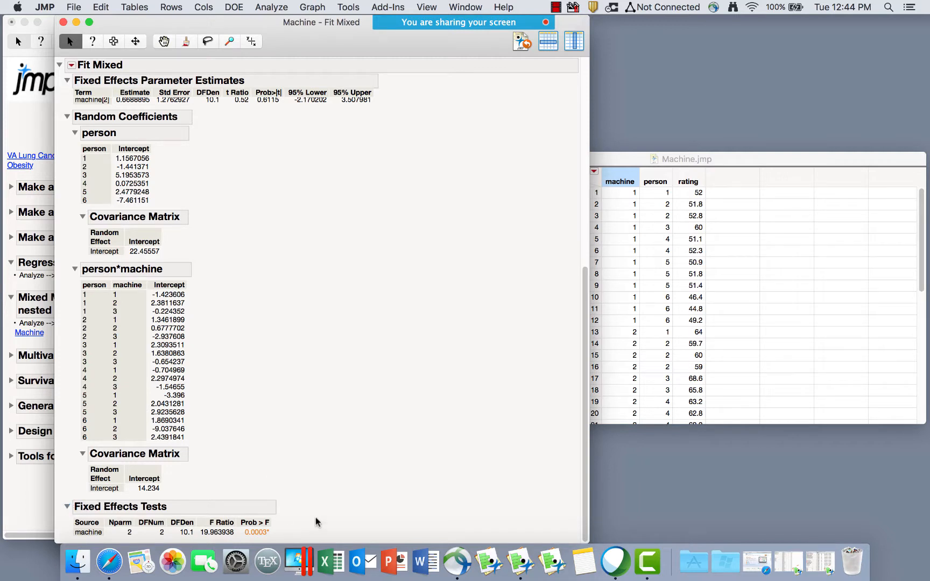
click(72, 65)
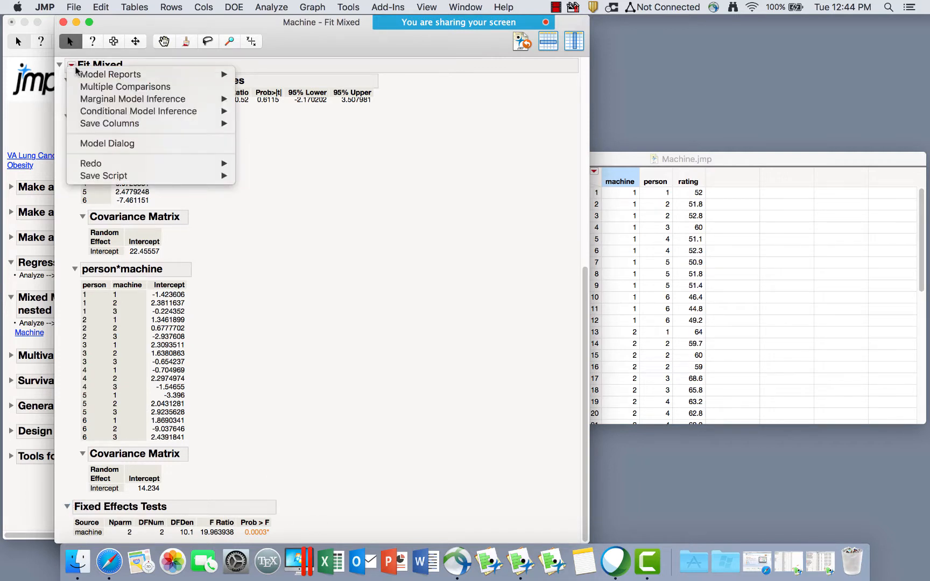
click(106, 92)
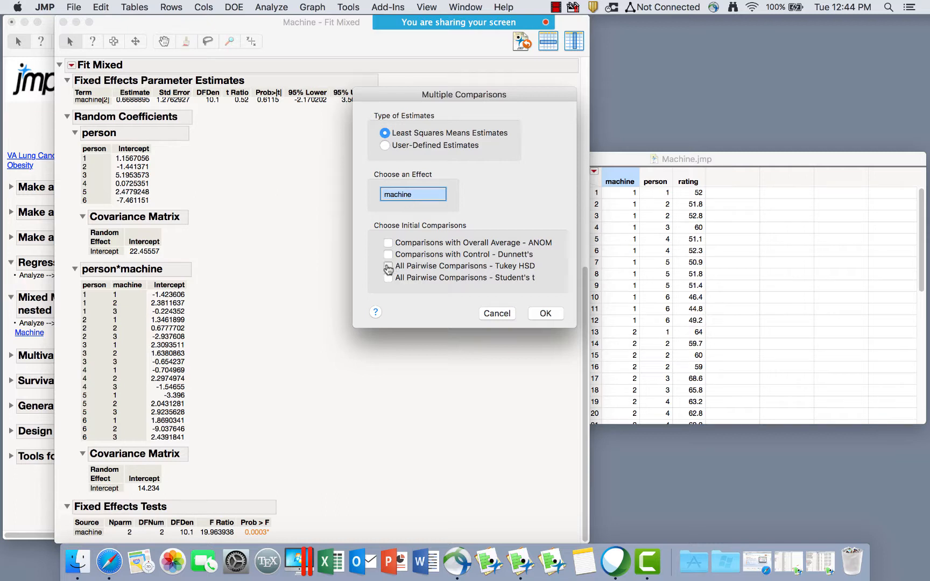
click(388, 267)
click(384, 145)
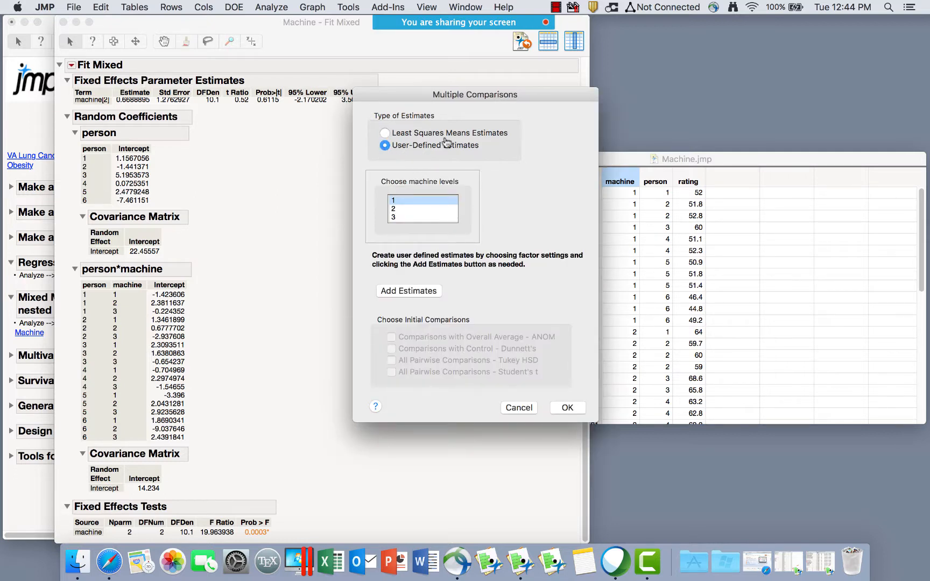
click(525, 408)
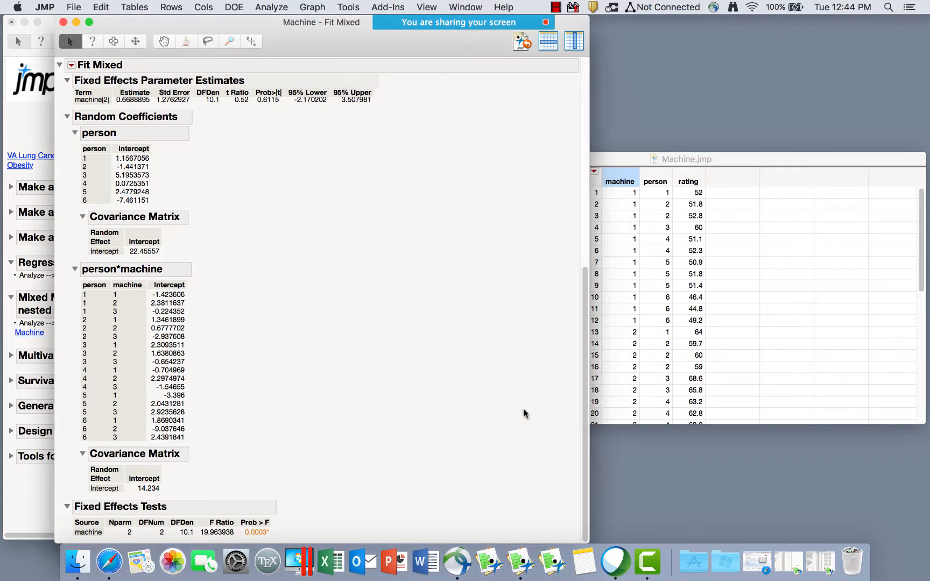
Add the Marginal Model Profiler and the Conditional Profiler to the Fit Mixed report.
click(71, 65)
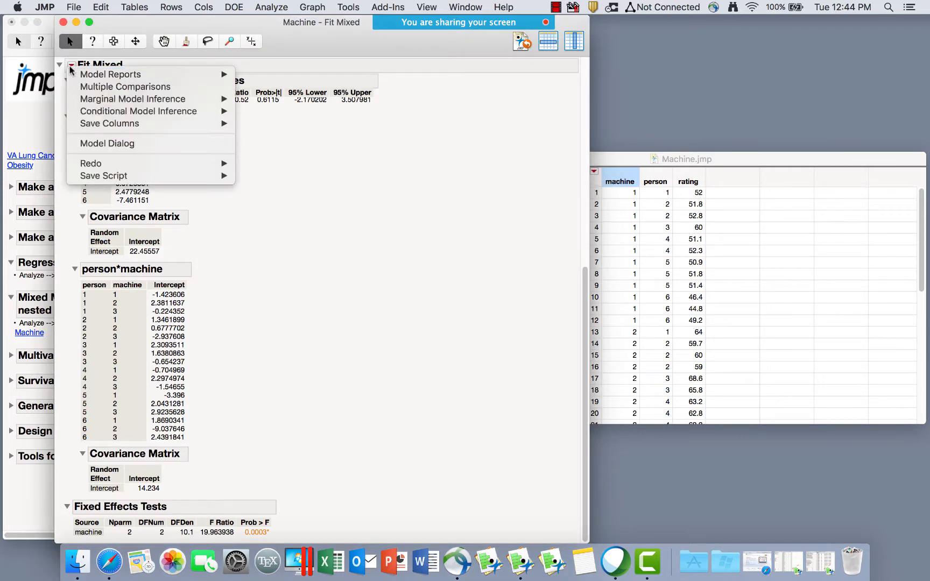
mouse_move(111, 125)
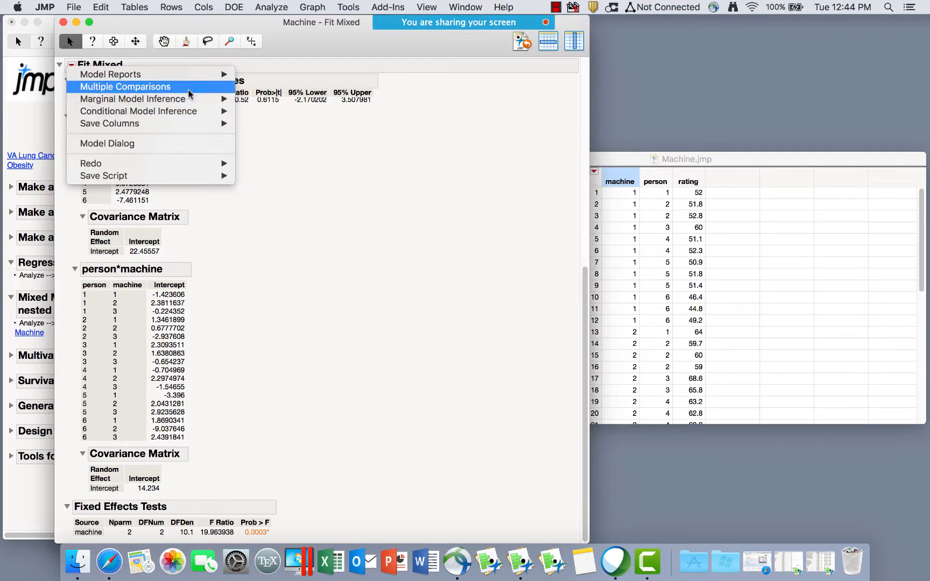
mouse_move(189, 101)
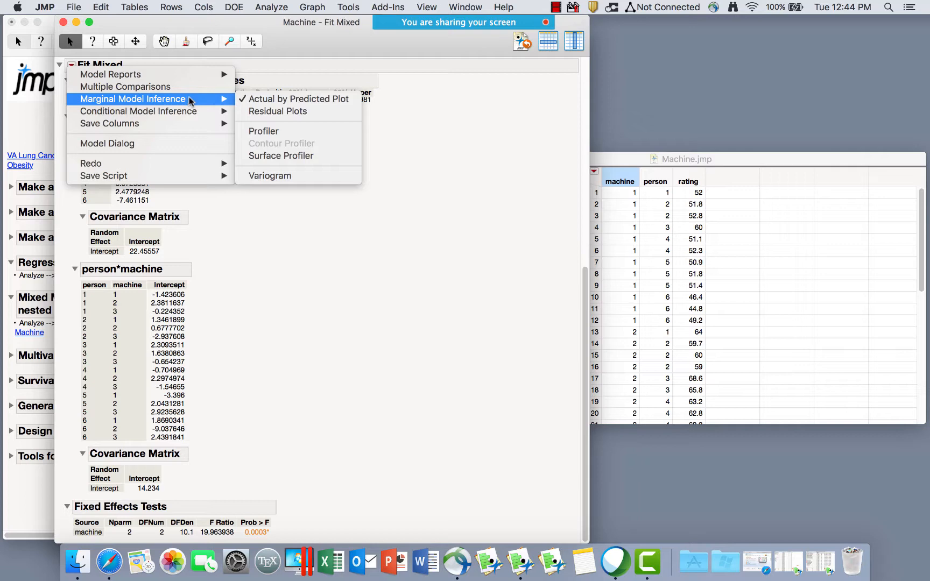
click(292, 135)
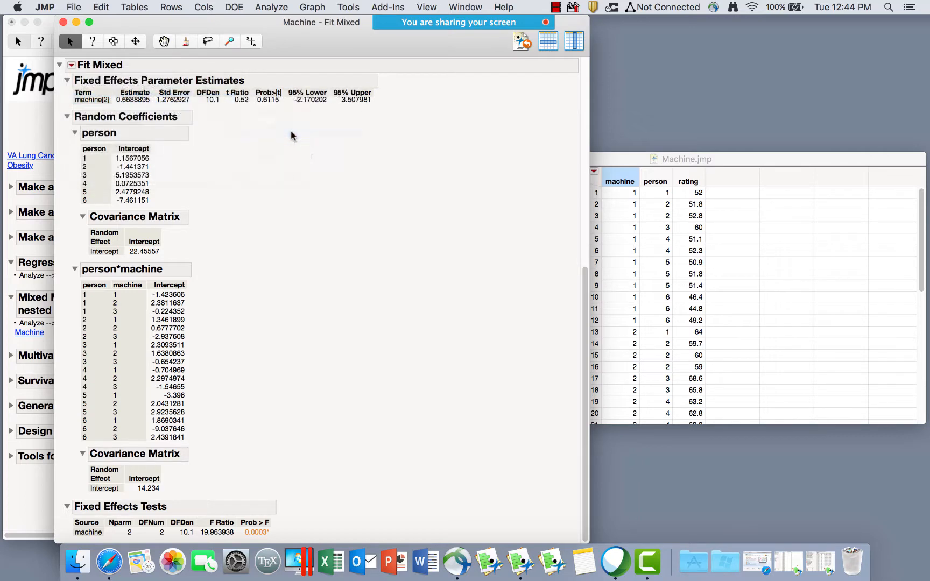
click(72, 64)
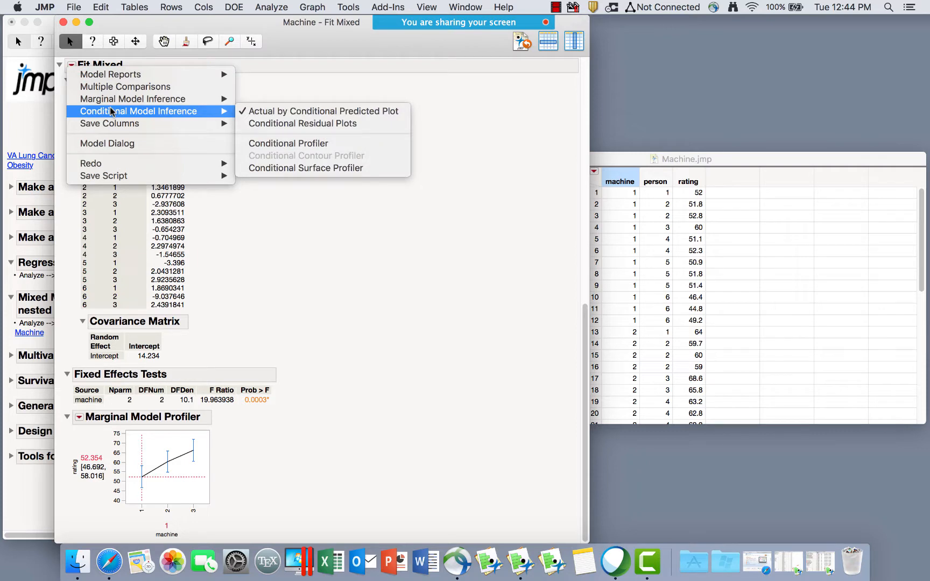
click(294, 145)
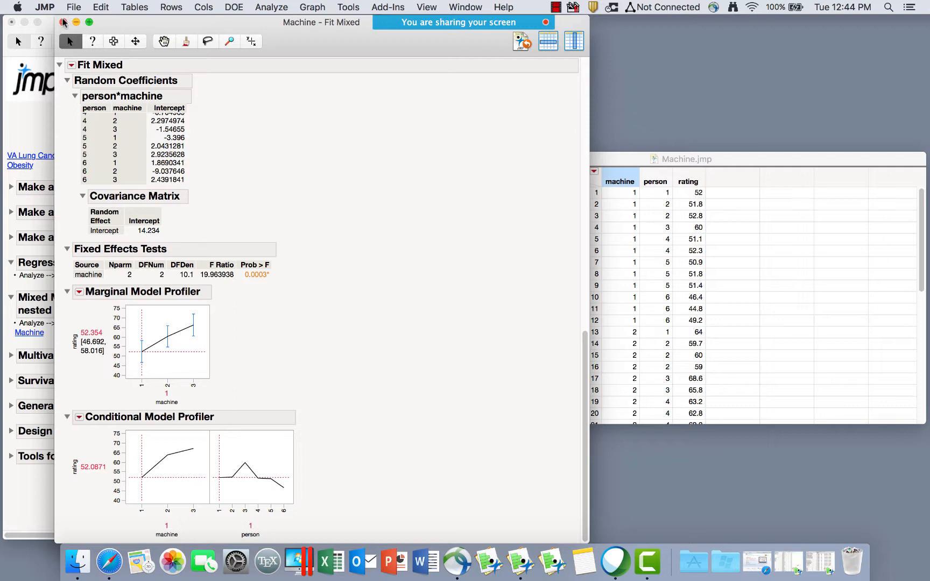
click(272, 8)
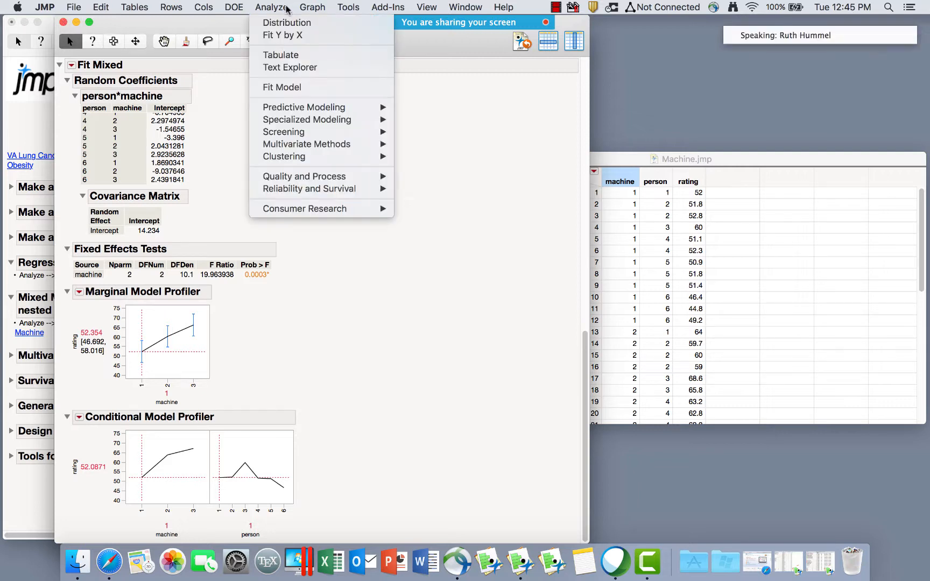
click(302, 88)
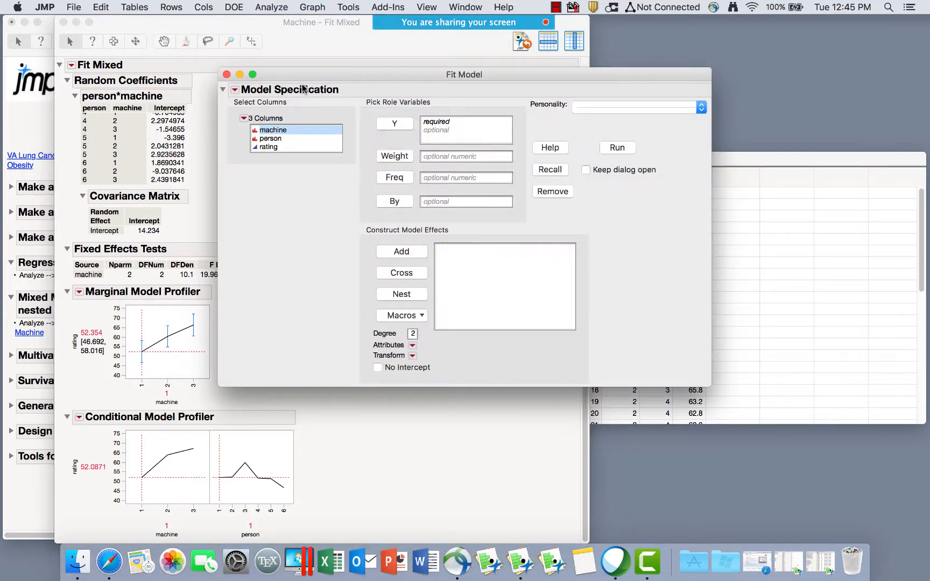
click(667, 114)
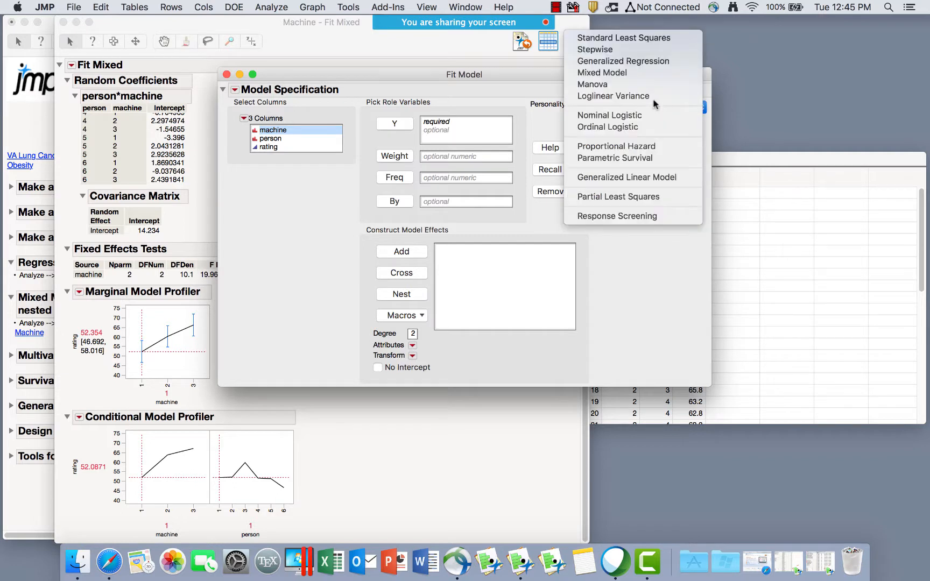
click(627, 36)
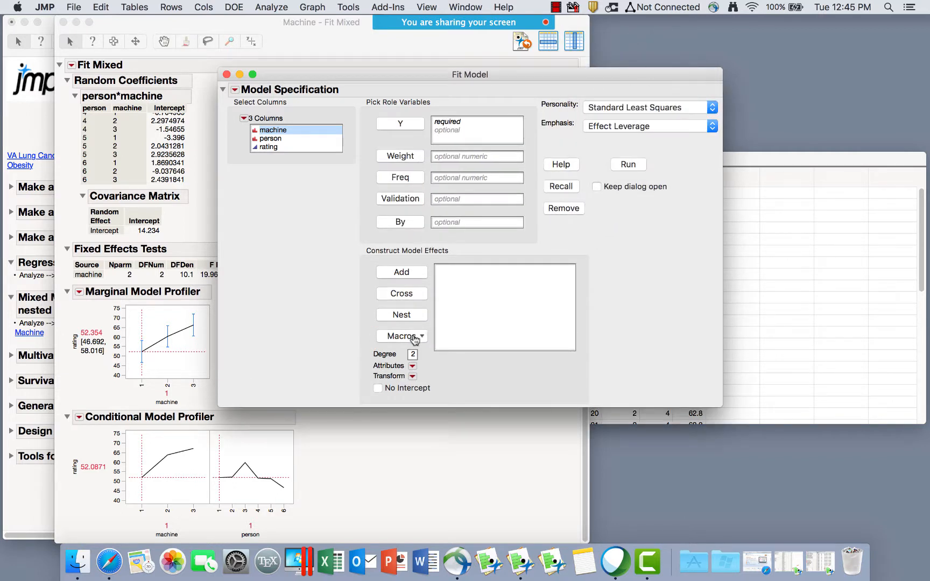
click(412, 367)
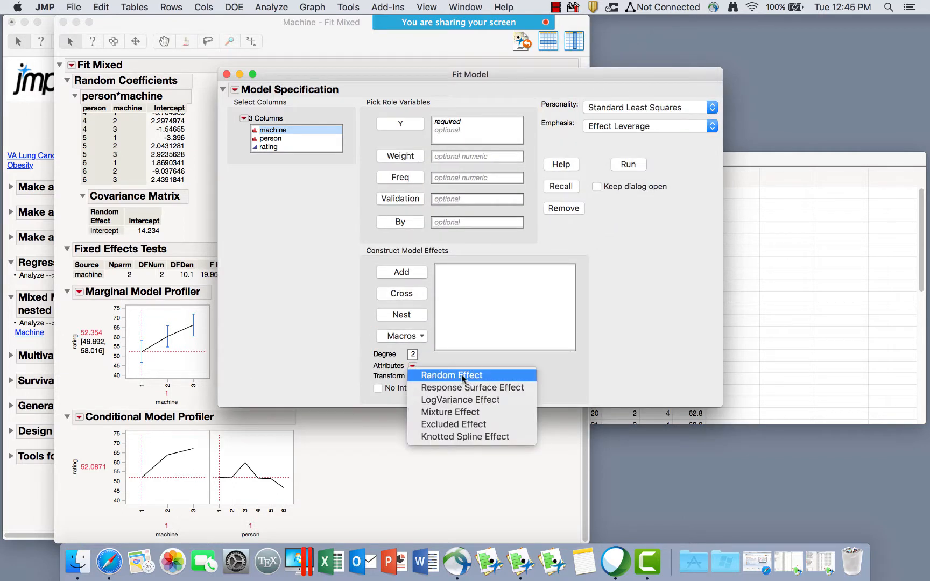
click(652, 279)
click(668, 108)
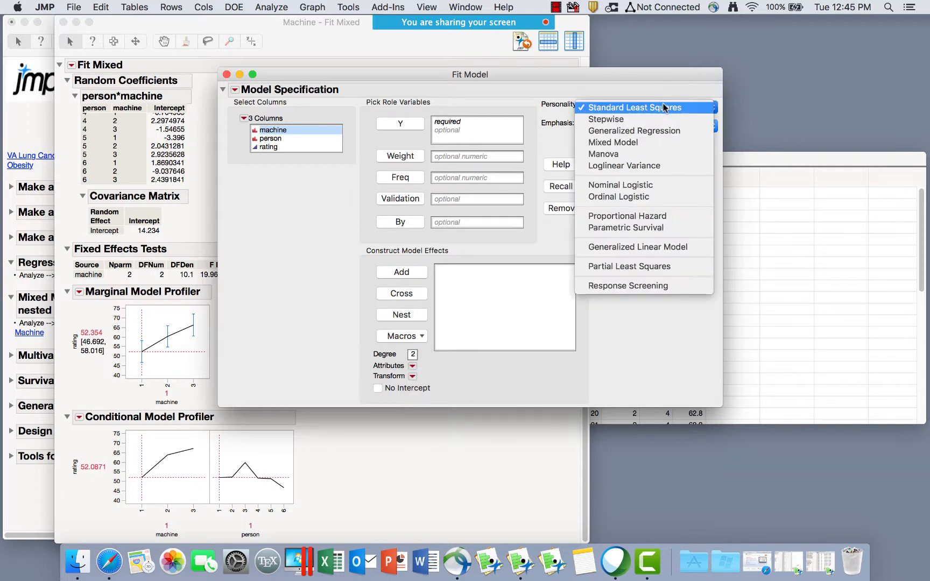
click(614, 142)
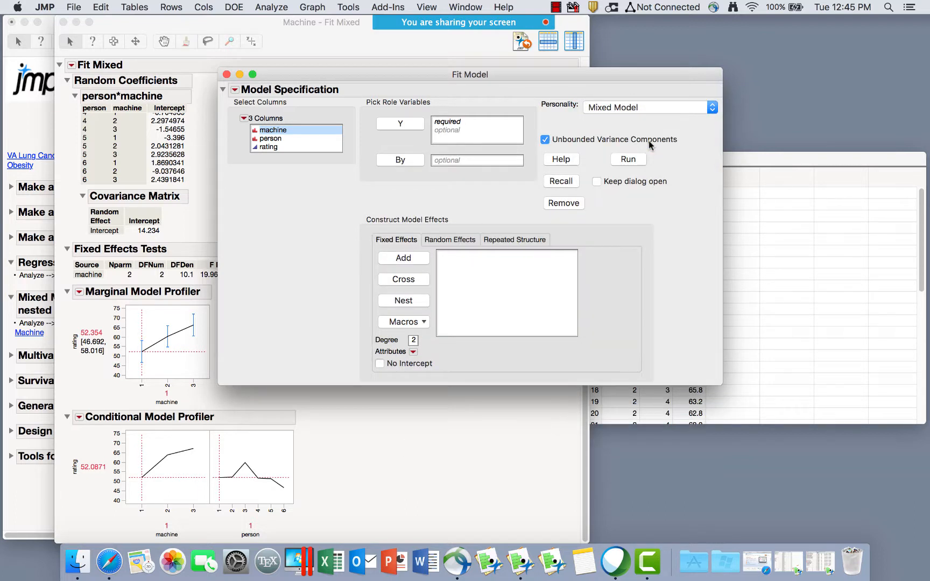
click(446, 240)
click(519, 238)
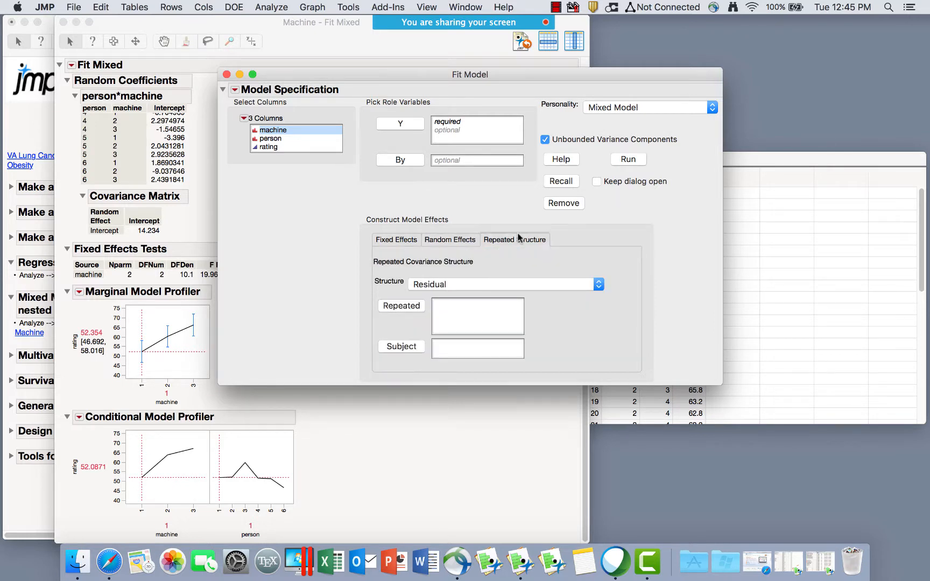
click(490, 285)
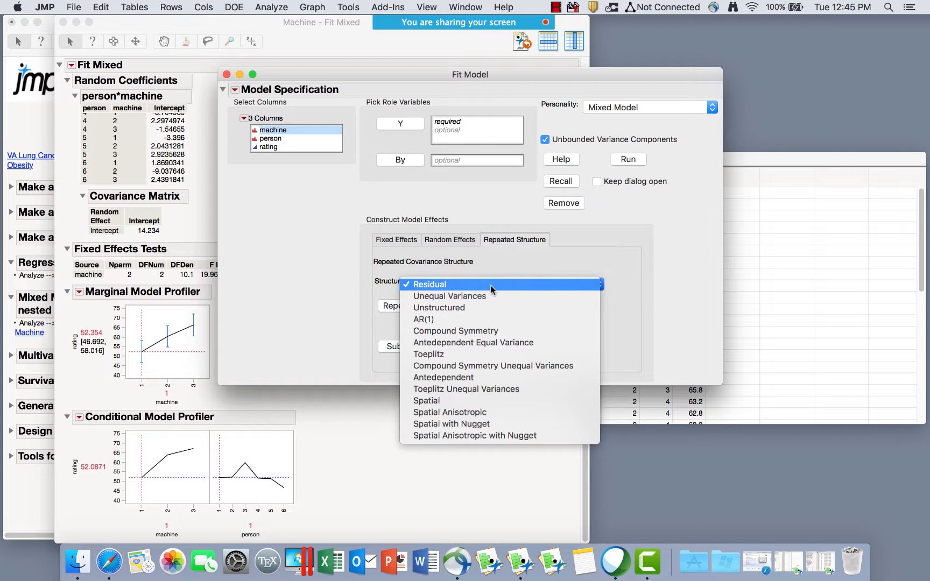
click(650, 252)
click(224, 79)
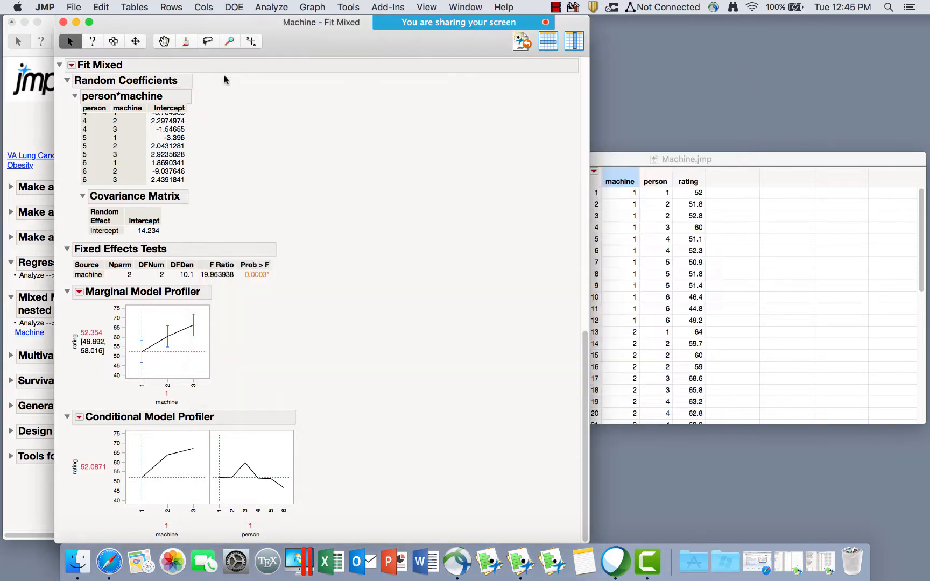
Close the Fit Mixed and Distributions reports and collapse the Mixed Models journal section.
click(63, 24)
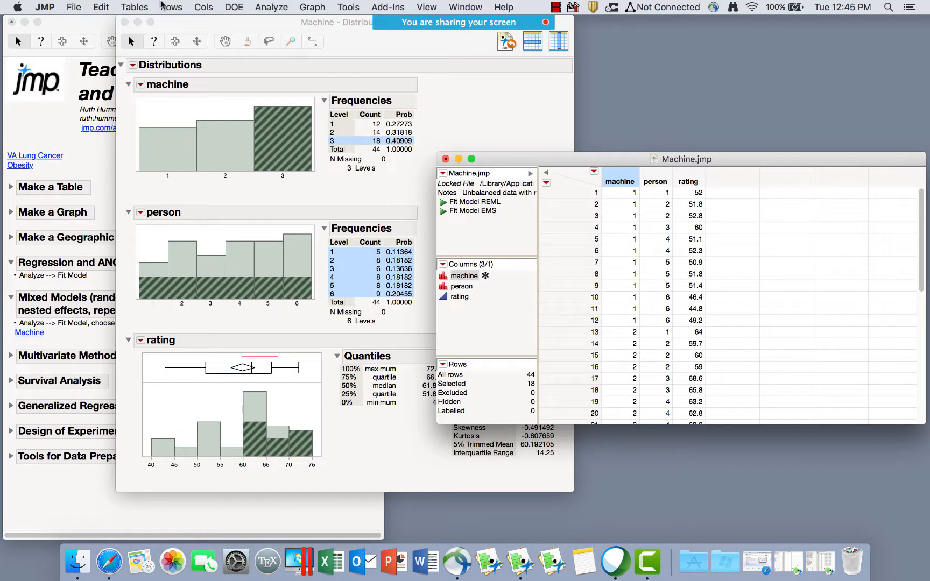
click(124, 23)
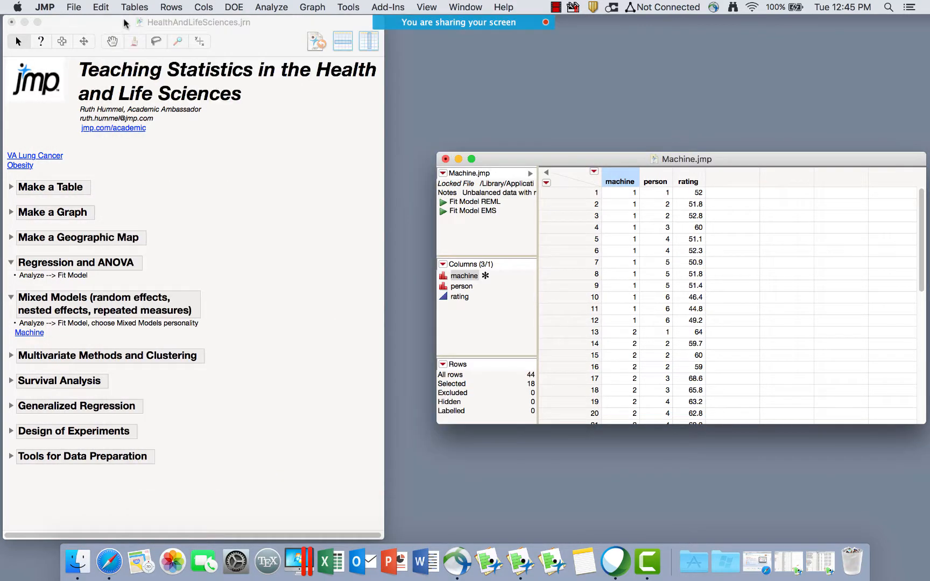
click(12, 299)
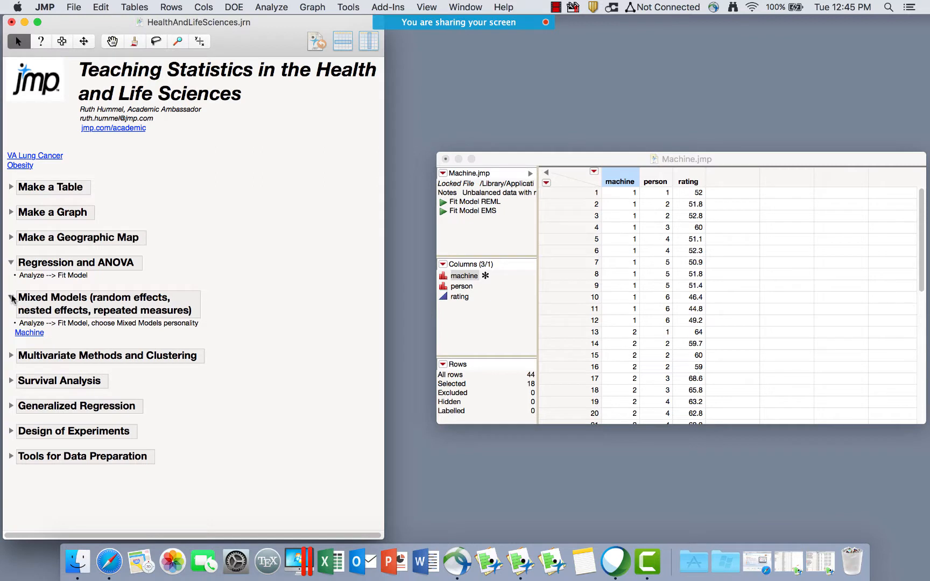
click(12, 299)
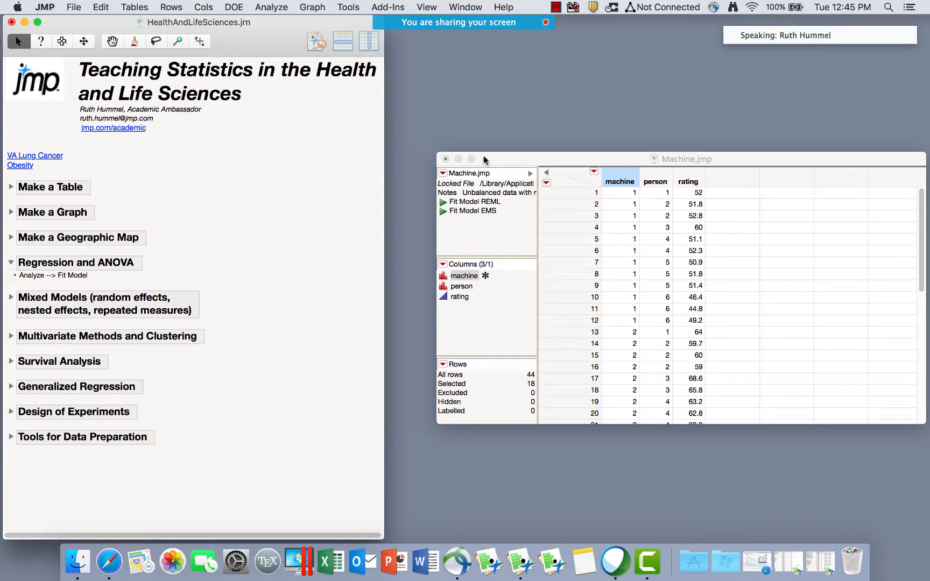
Close Machine.jmp without saving and expand Multivariate Methods and Clustering.
click(446, 159)
click(654, 232)
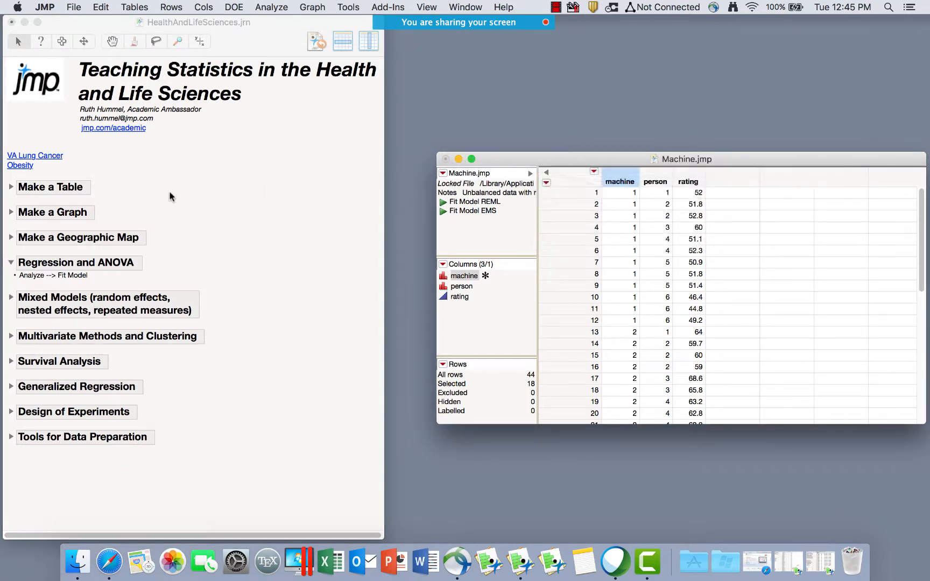
click(11, 336)
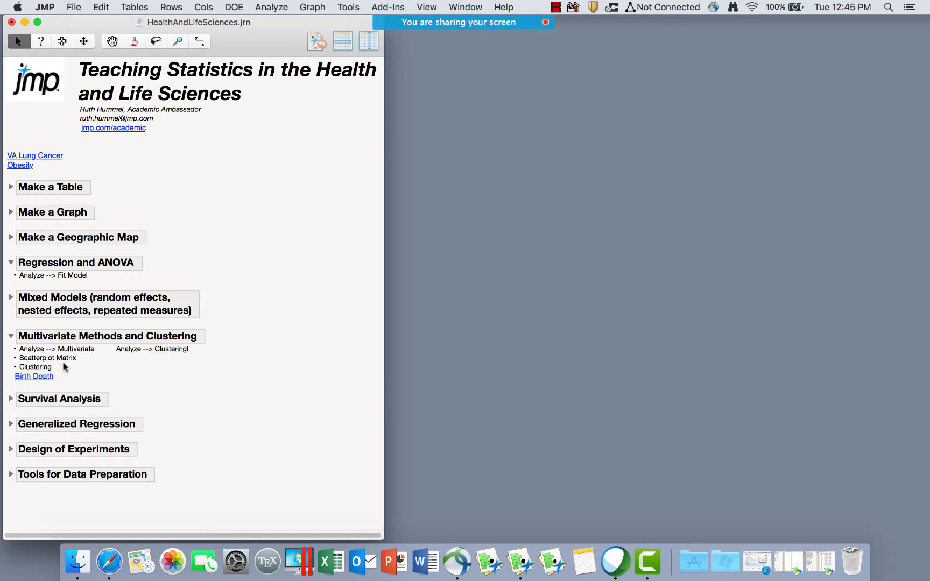
Restore the Obesity and Diabetes table and run its 'Graph Builder map of obesity rates' script.
click(821, 562)
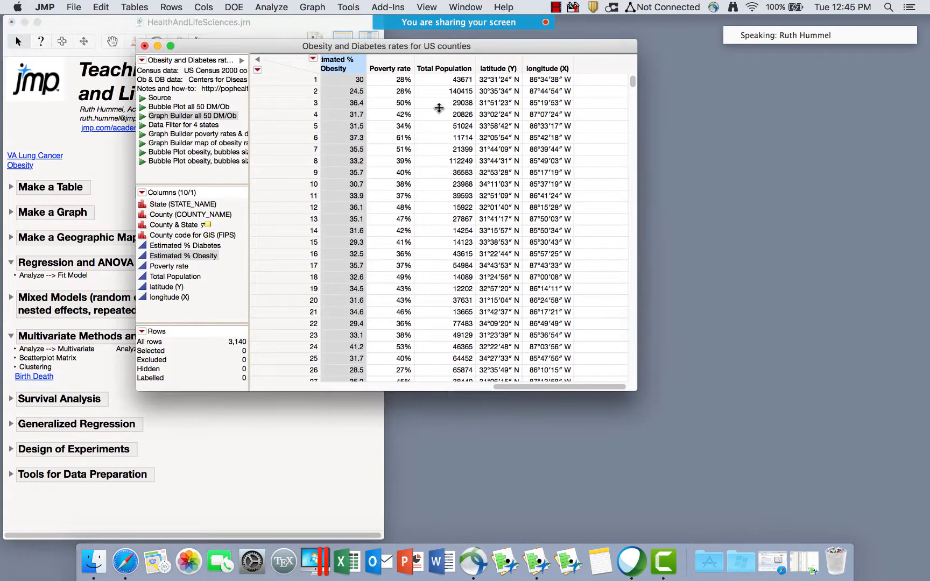
click(311, 7)
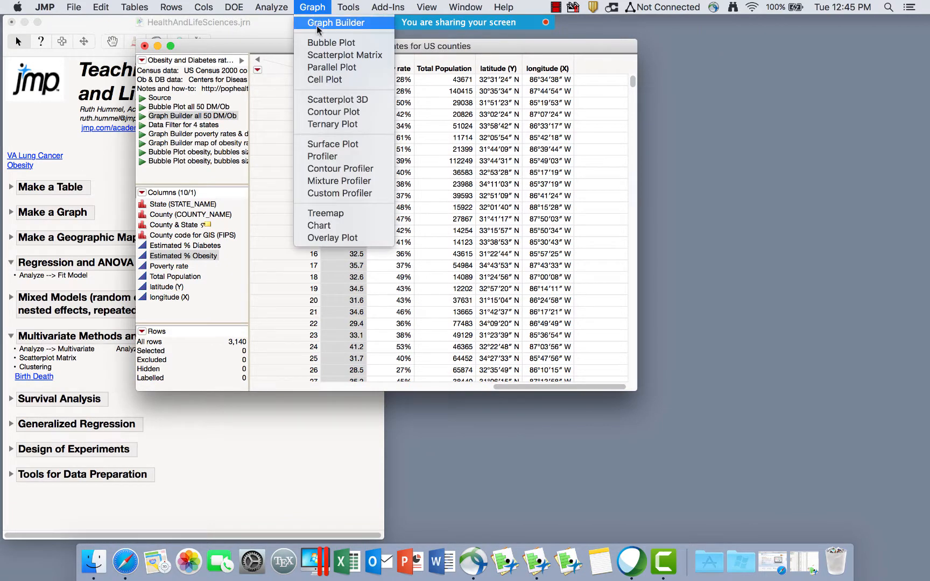
click(317, 26)
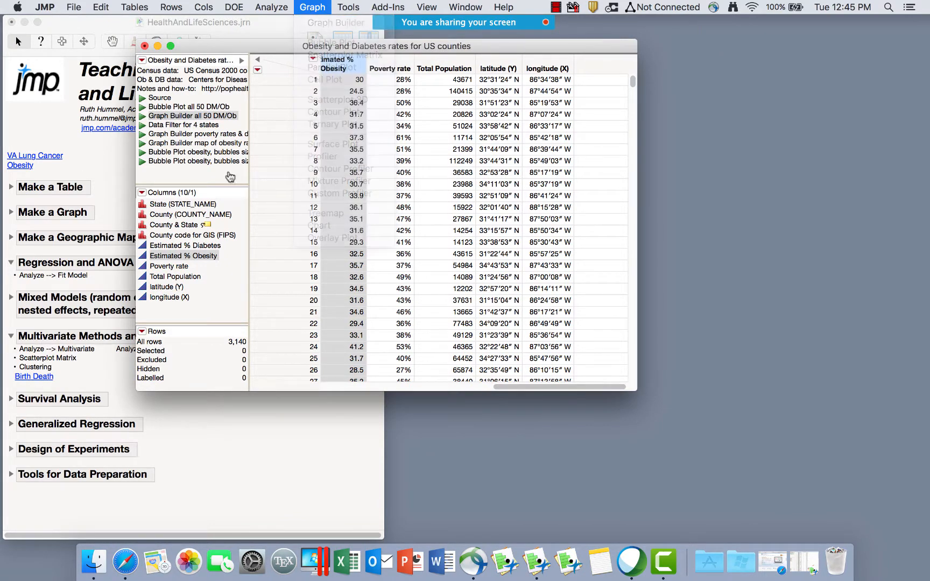
click(142, 144)
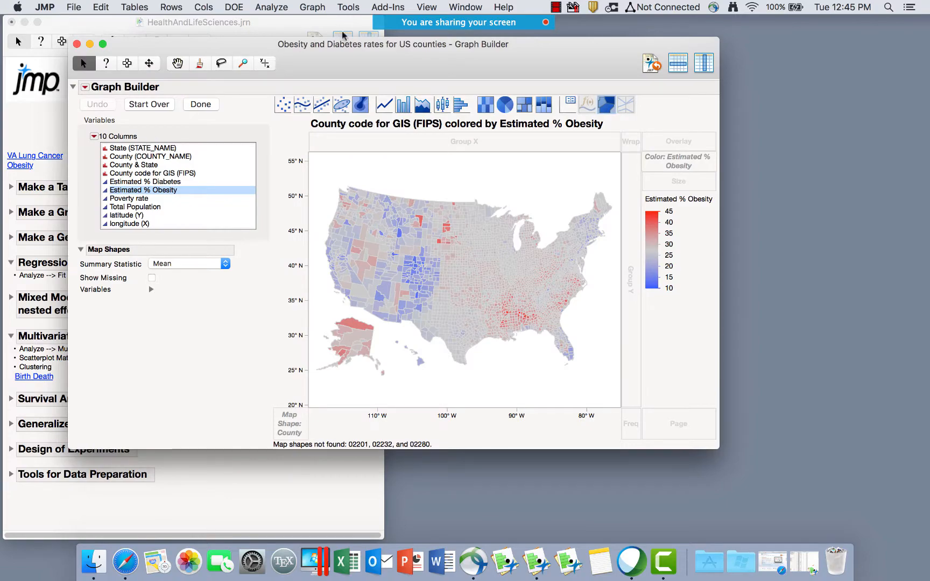
drag(497, 37, 549, 74)
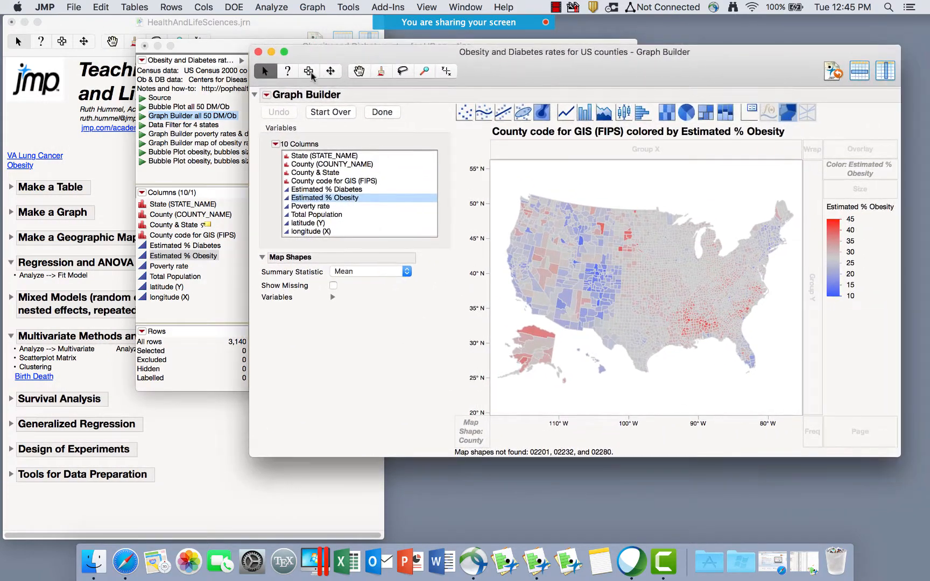
click(233, 47)
click(652, 73)
Choose Save Script > To Data Table for the county map.
click(267, 94)
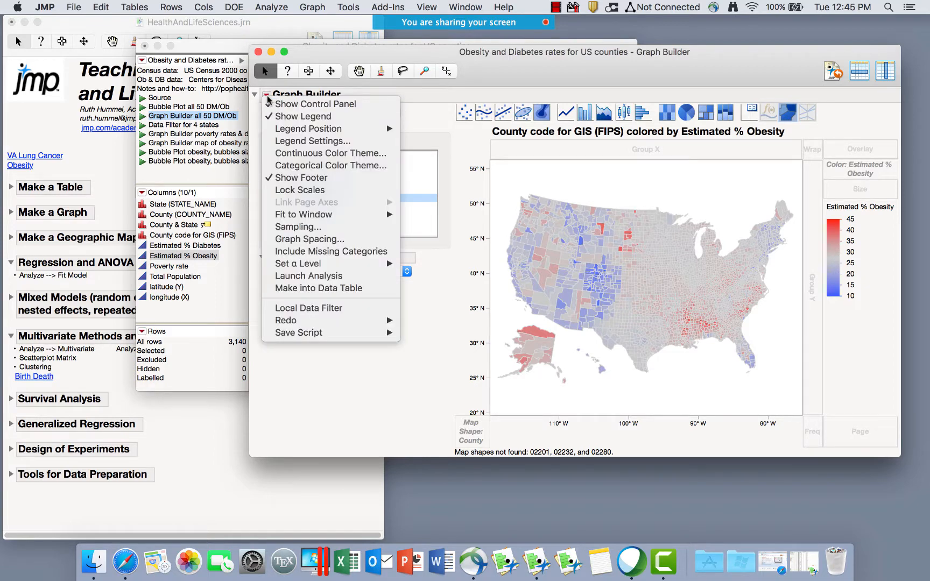
mouse_move(322, 330)
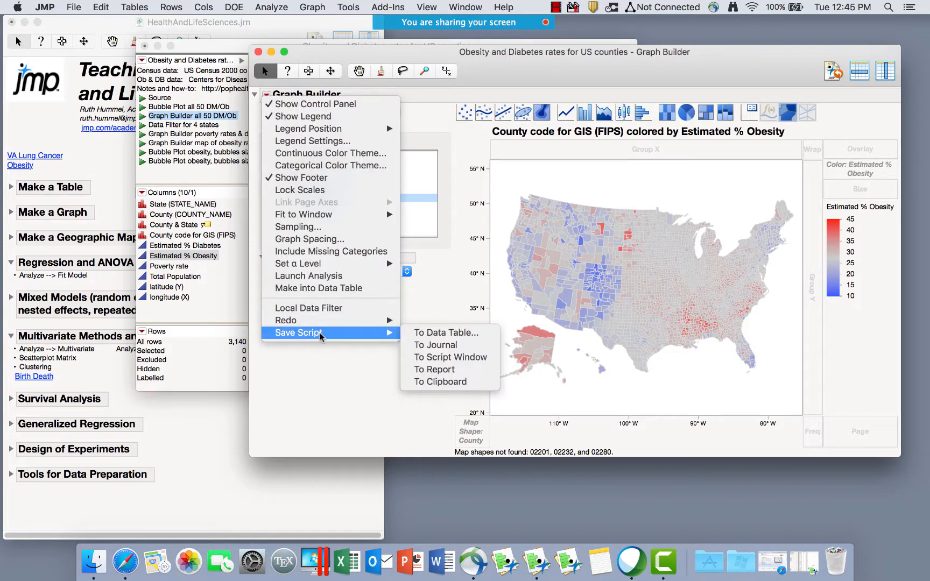
click(442, 333)
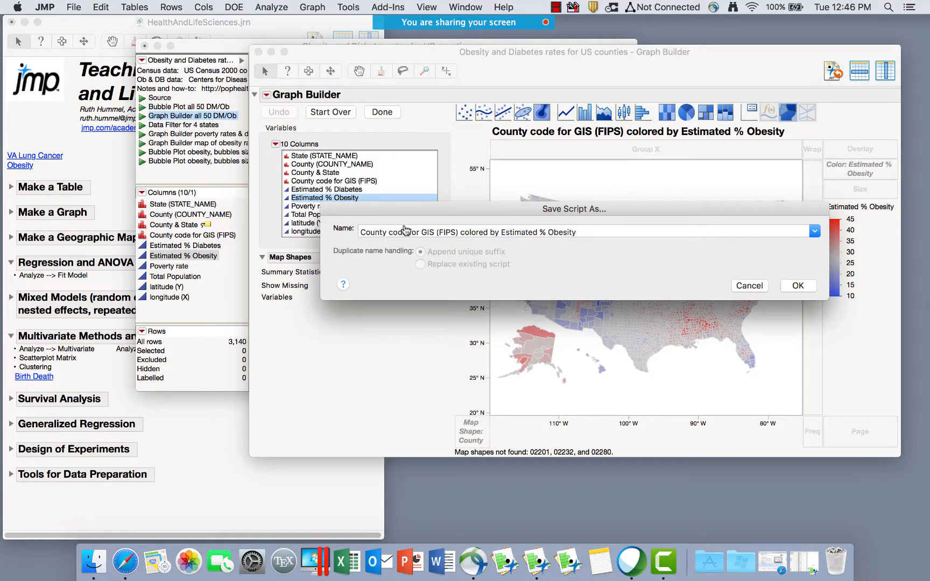
Save the map script as 'County code for GIS (FIPS)' and test it by running a copy.
click(808, 286)
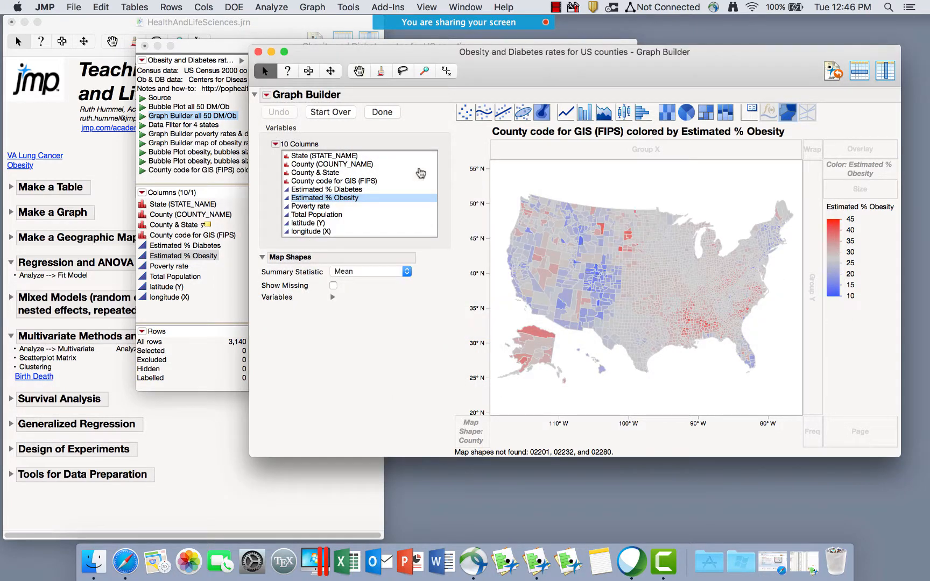
click(209, 183)
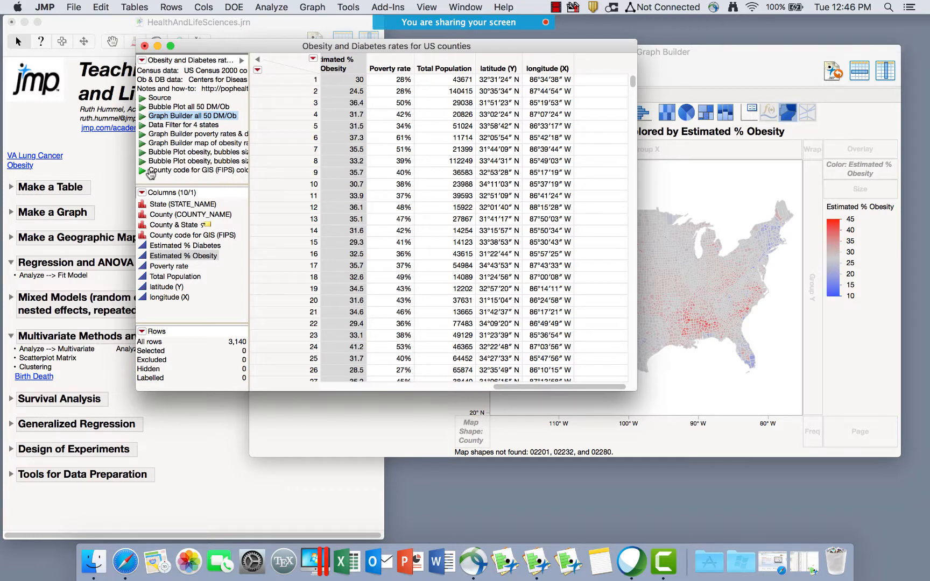
click(143, 171)
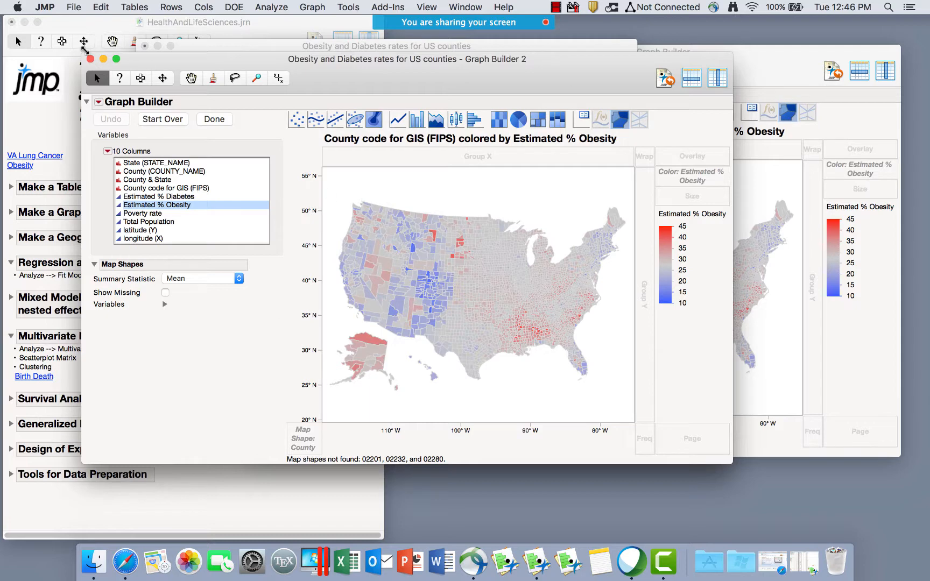
click(91, 59)
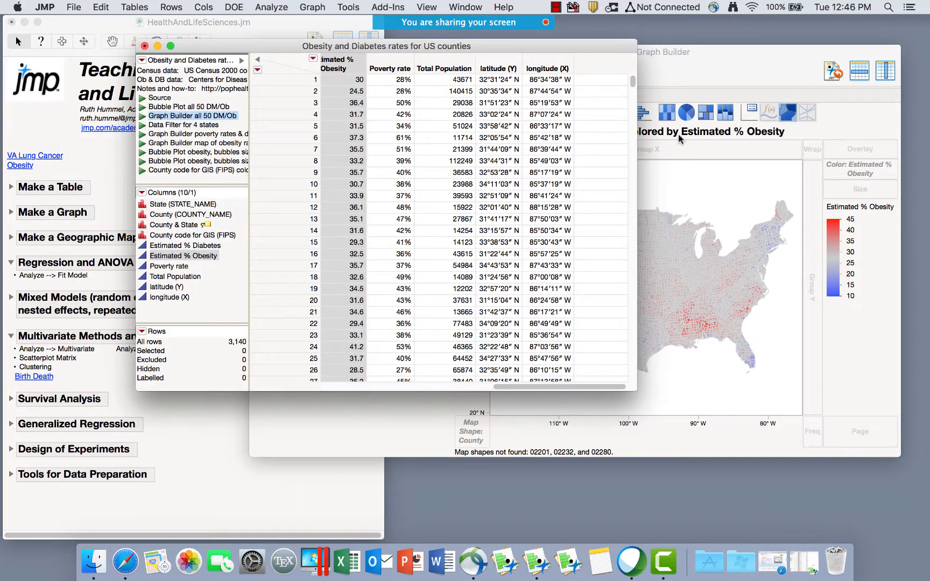
click(709, 54)
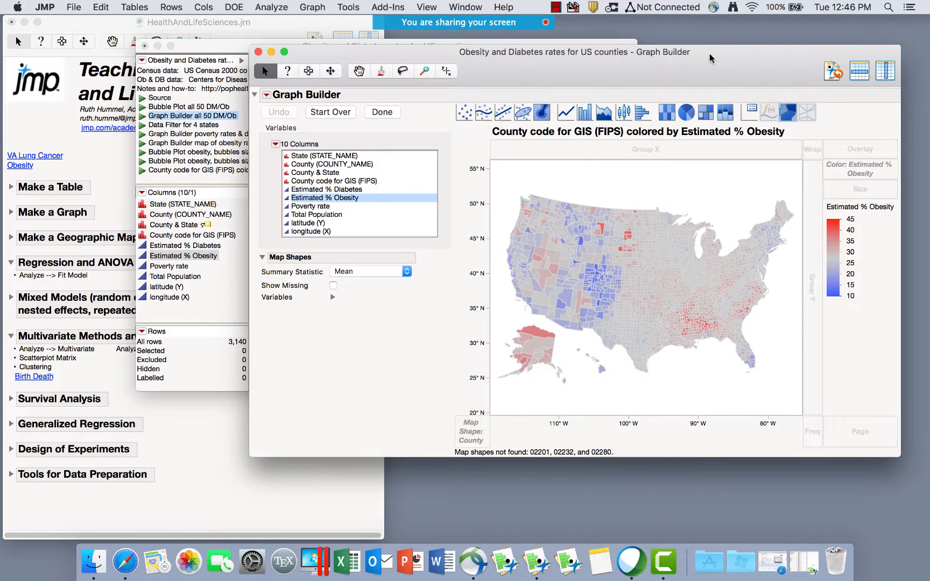
click(266, 94)
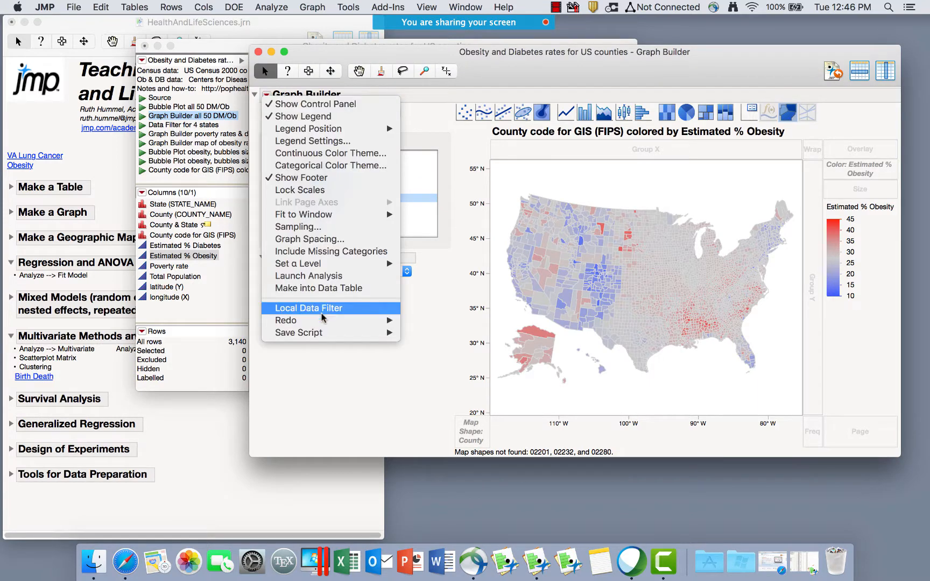
mouse_move(322, 332)
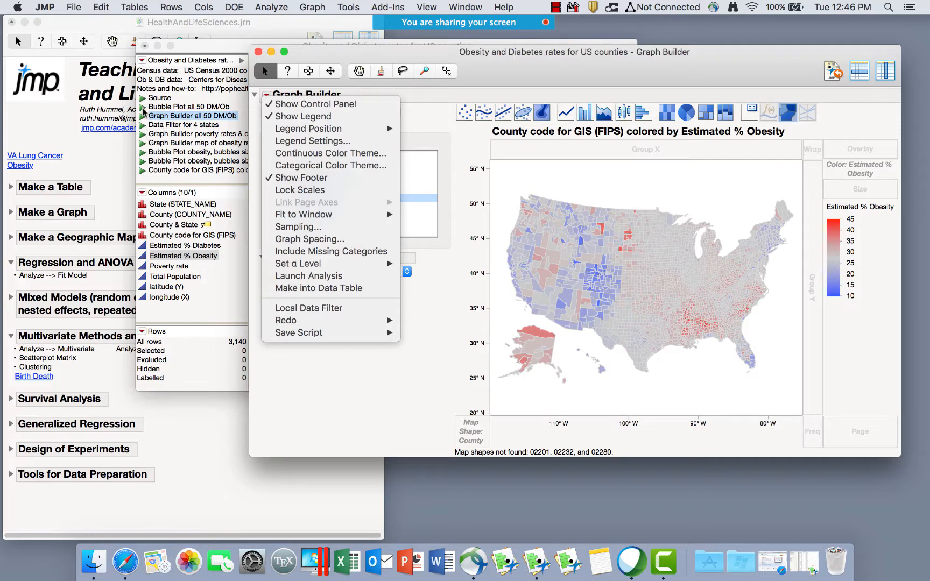
click(500, 82)
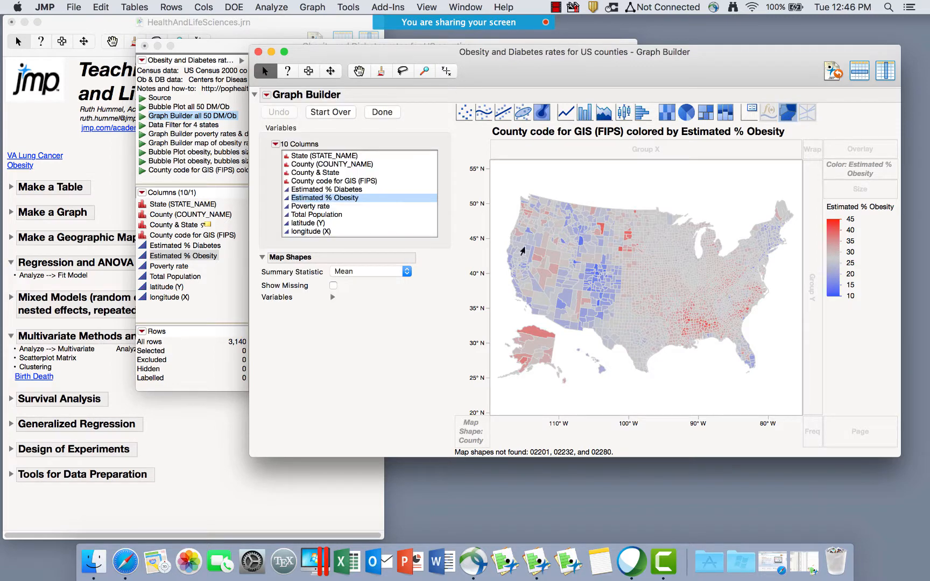
Drag Estimated % Obesity out of Color for plain county outlines, and move the map right.
click(398, 111)
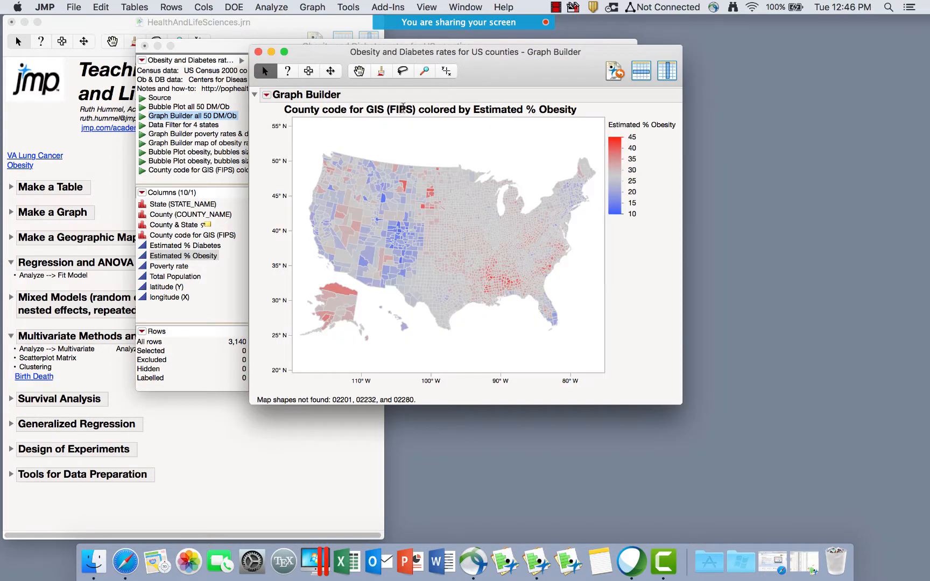
click(268, 95)
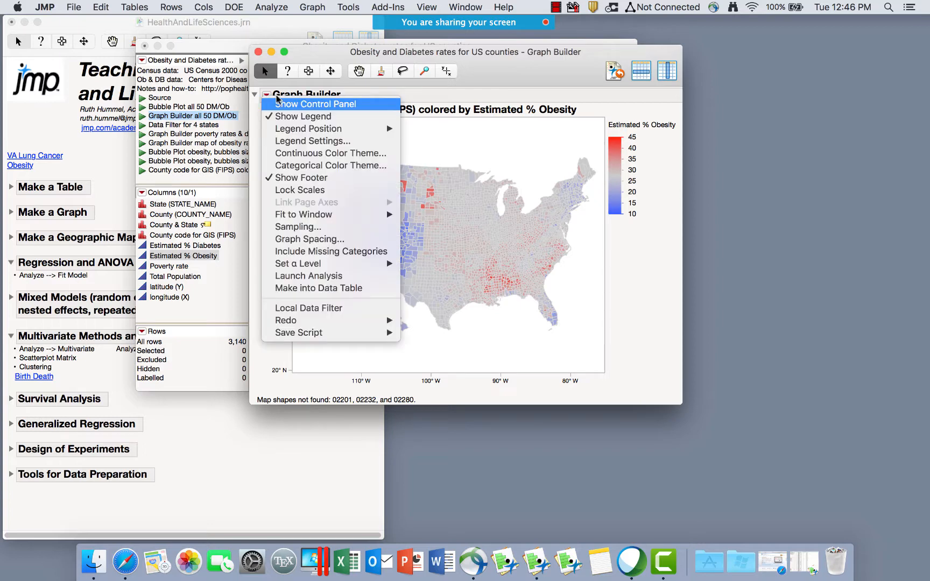
click(288, 106)
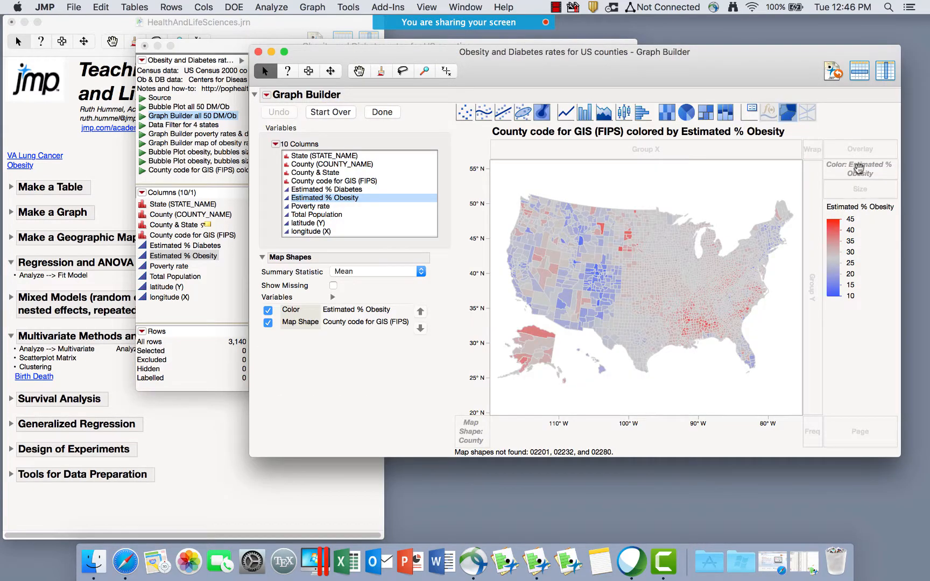
drag(356, 204, 337, 211)
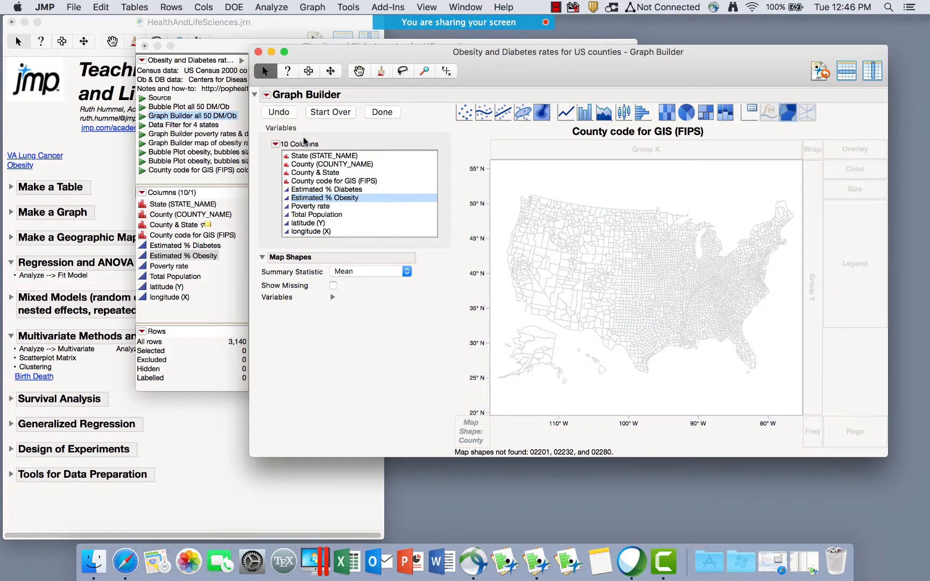
click(327, 113)
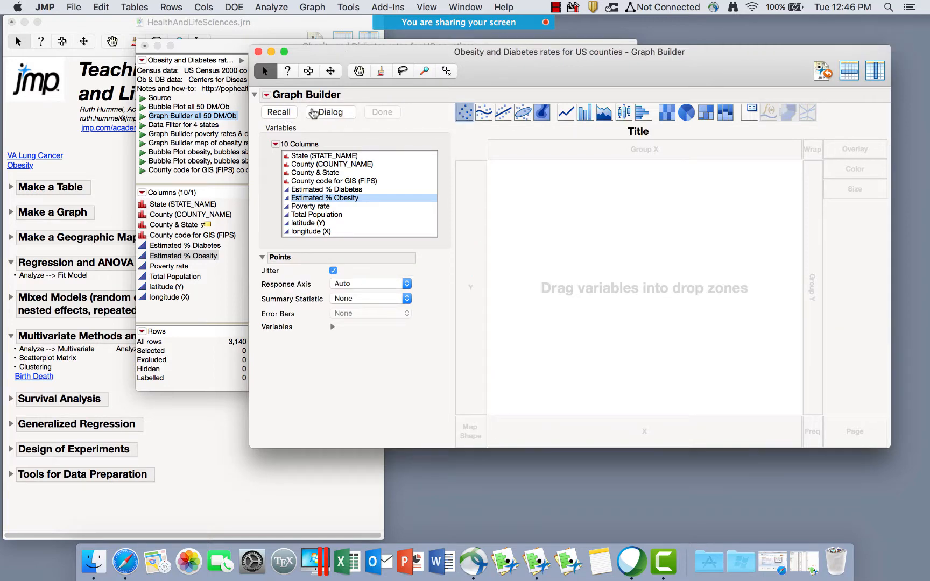
click(285, 113)
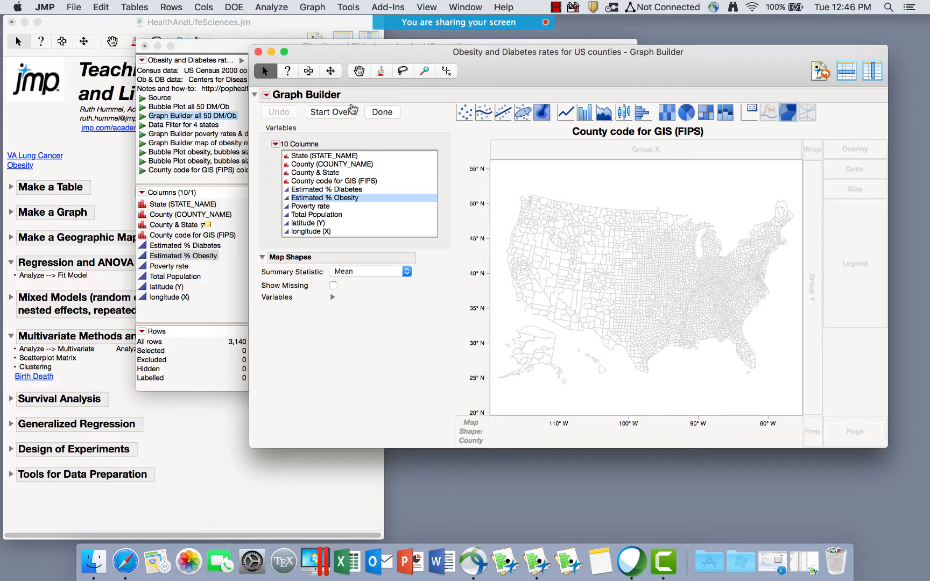
click(382, 113)
drag(302, 59, 627, 40)
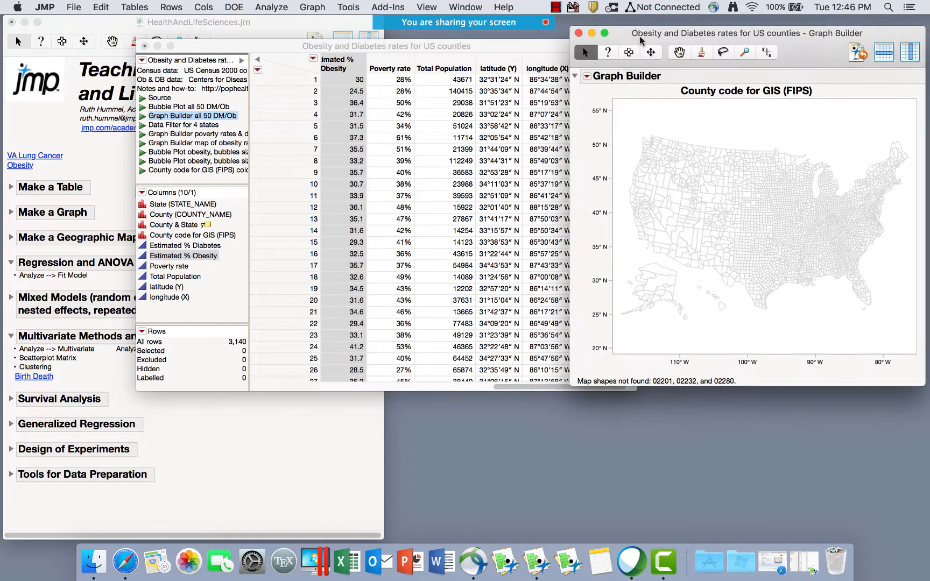
click(329, 47)
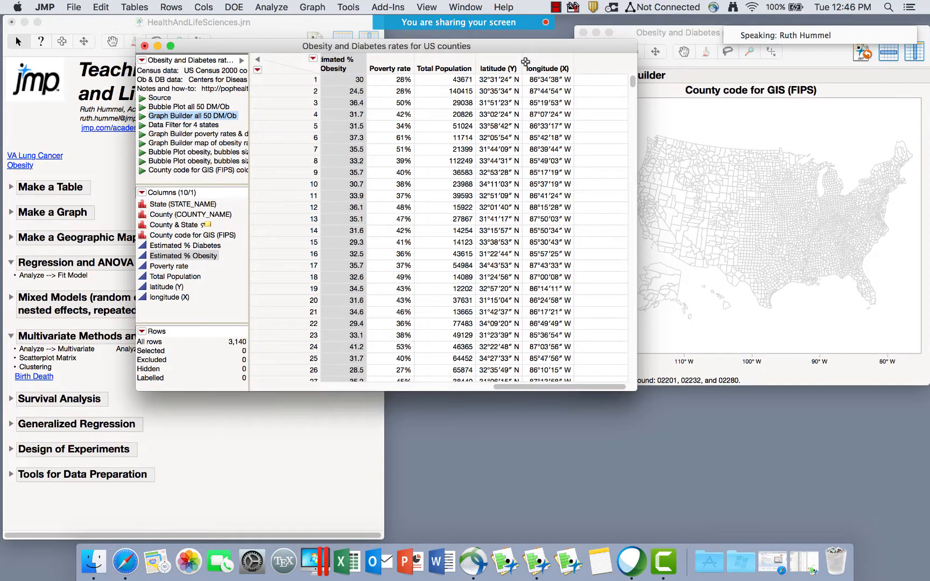
Shift the data table left and show the Analyze > Multivariate Methods list.
drag(526, 52, 471, 52)
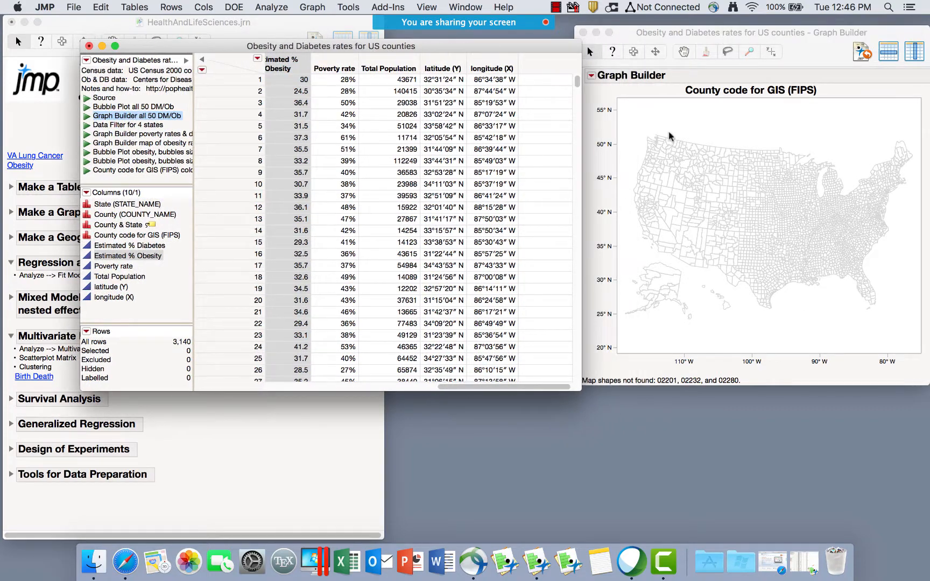
click(285, 8)
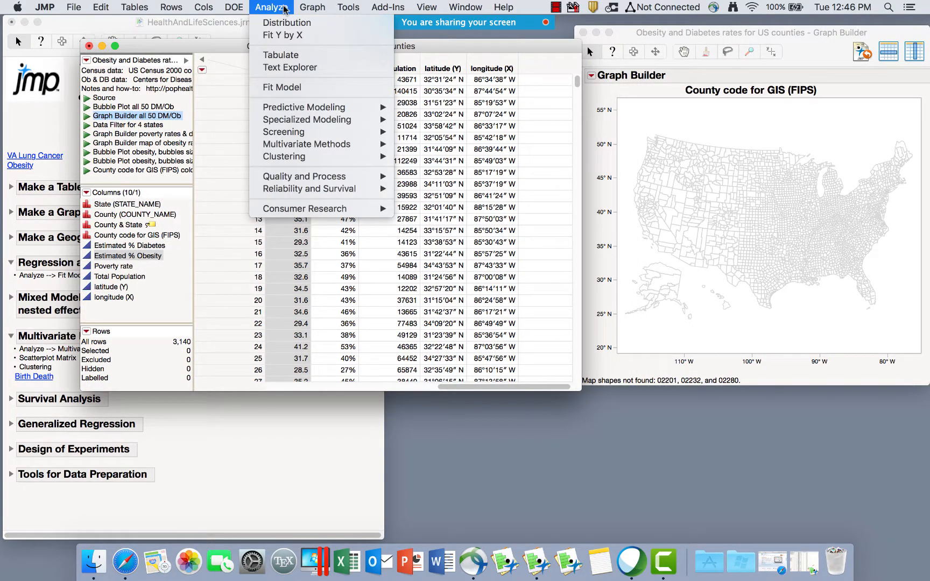
mouse_move(305, 143)
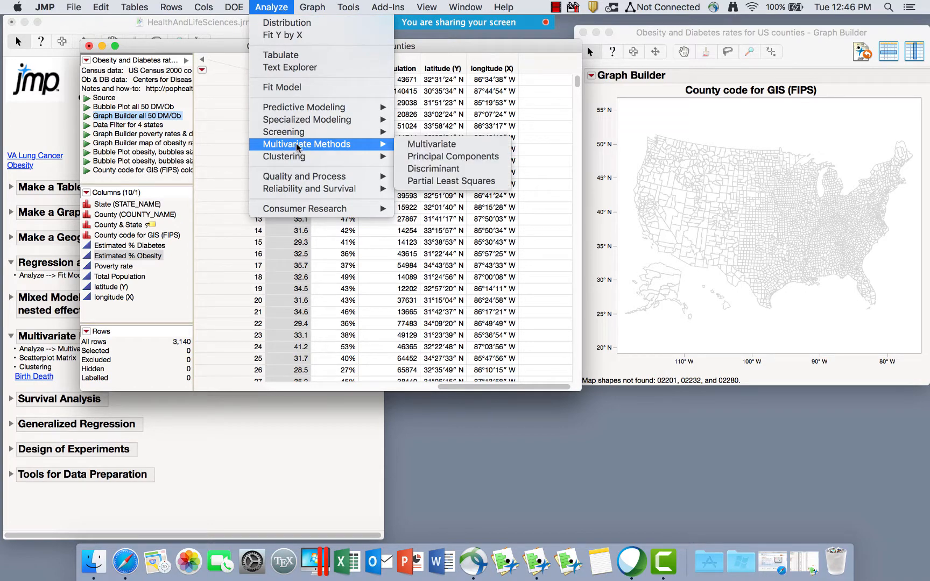
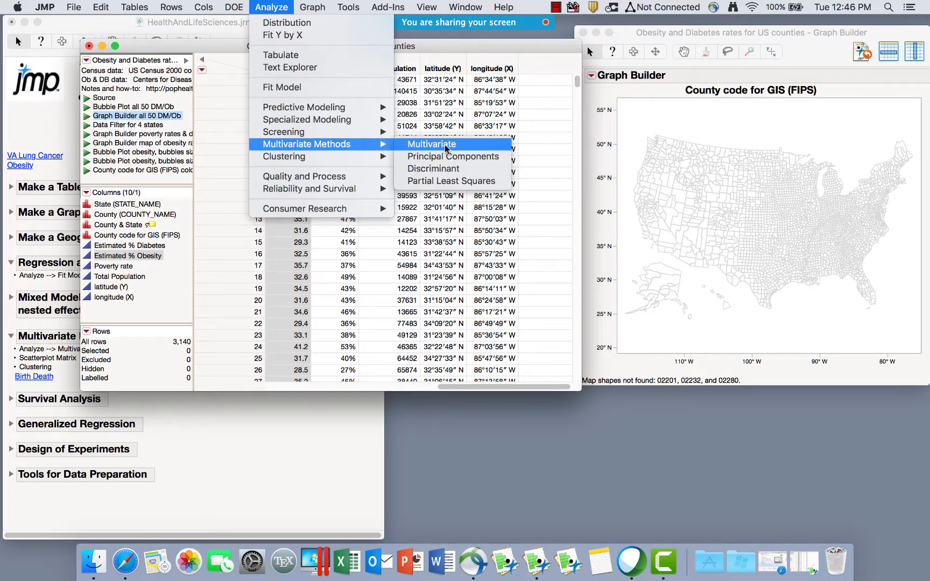
Launch Multivariate with Estimated % Diabetes, Estimated % Obesity, Poverty rate and Total Population as Y, Columns.
click(446, 147)
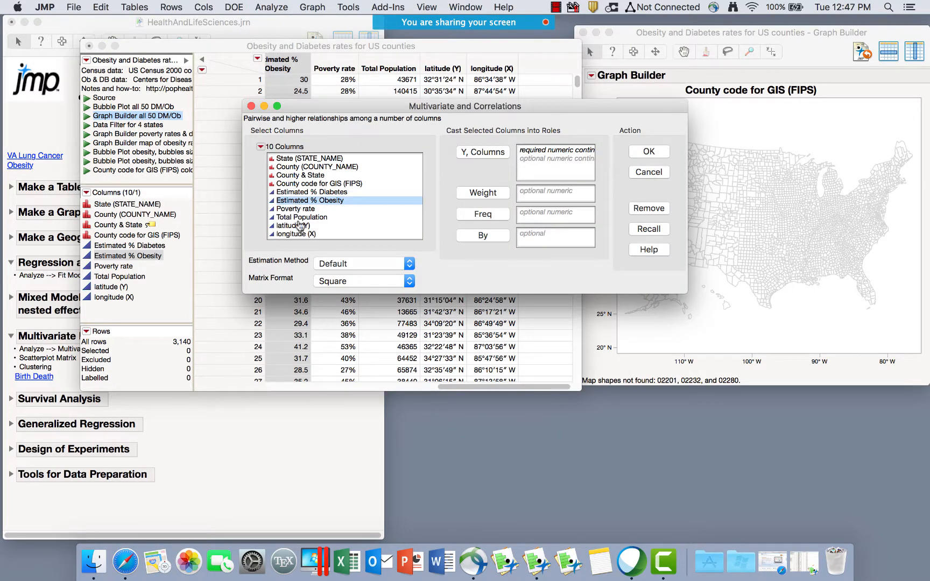
drag(299, 217, 299, 196)
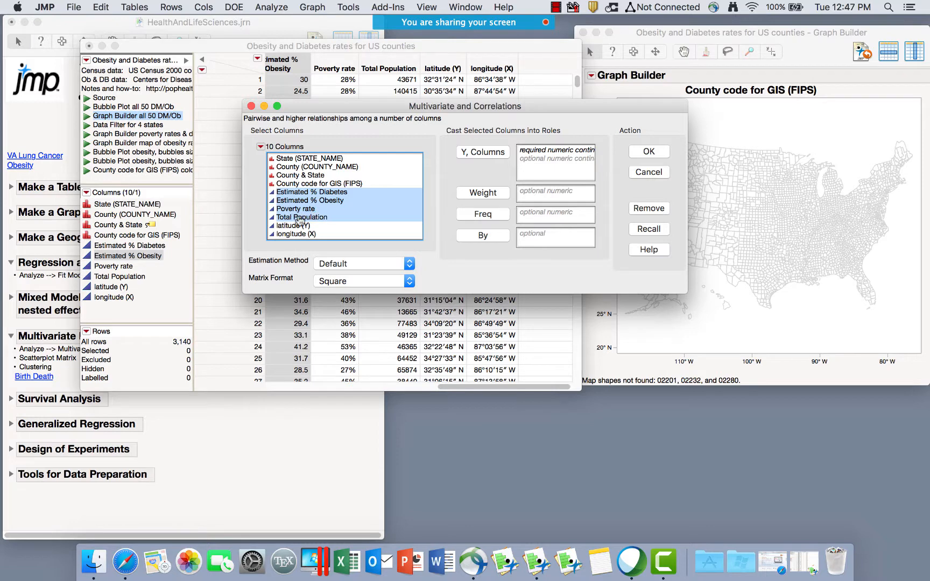
click(491, 154)
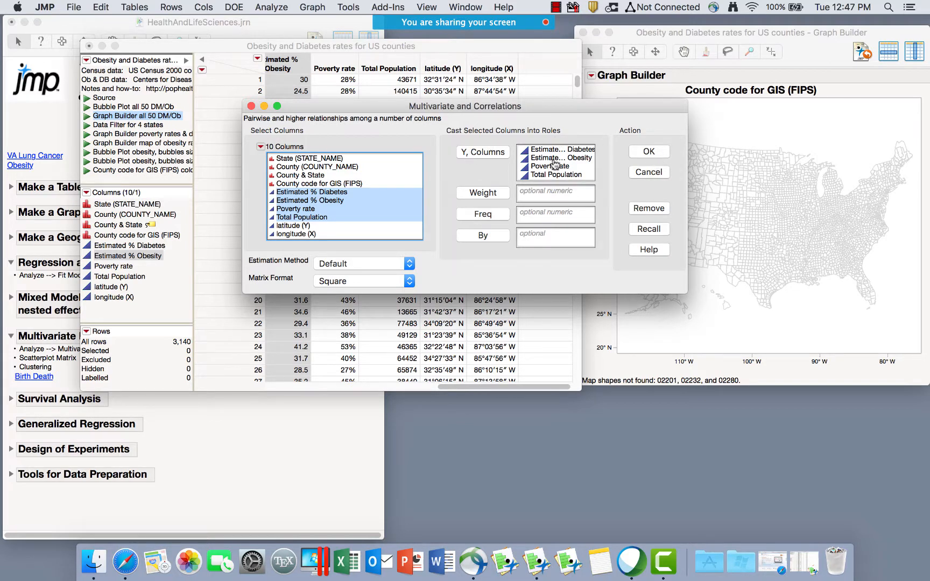
click(649, 151)
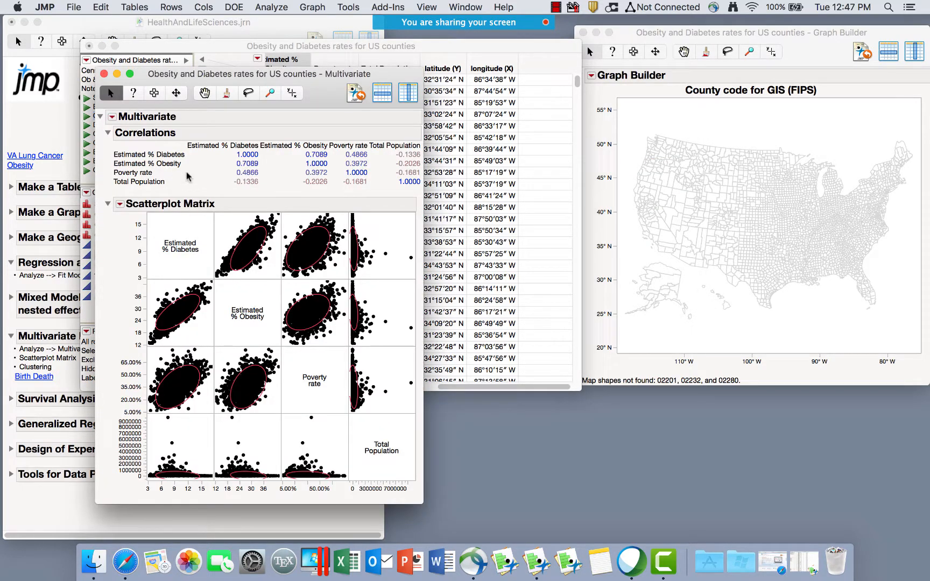
Turn on Fit Line and Show Correlations for the scatterplot matrix.
mouse_move(208, 137)
mouse_down()
mouse_move(353, 200)
mouse_move(416, 155)
mouse_move(224, 130)
mouse_up()
mouse_move(274, 164)
mouse_down()
mouse_move(232, 157)
mouse_move(258, 175)
mouse_move(272, 169)
mouse_move(224, 188)
mouse_move(284, 192)
mouse_move(282, 181)
mouse_up()
click(121, 205)
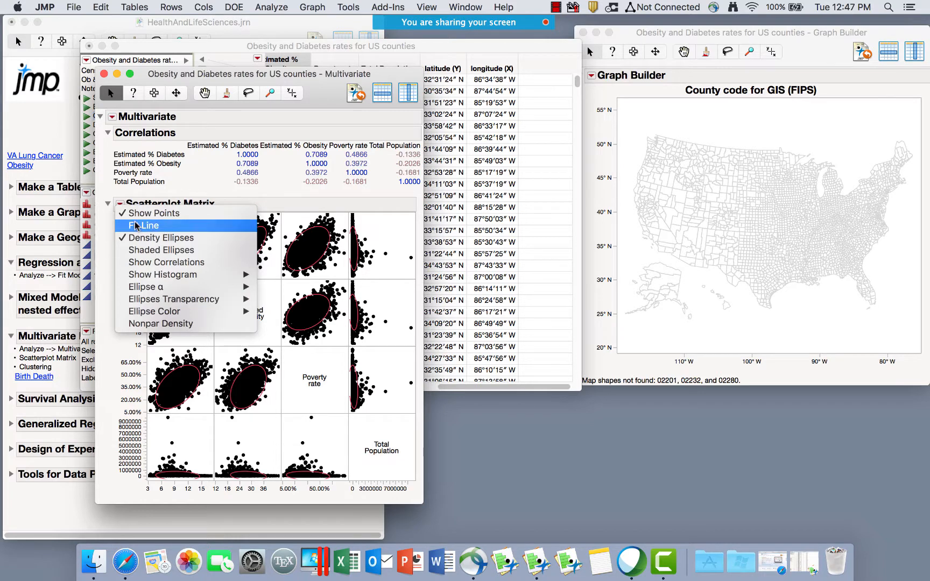
click(136, 226)
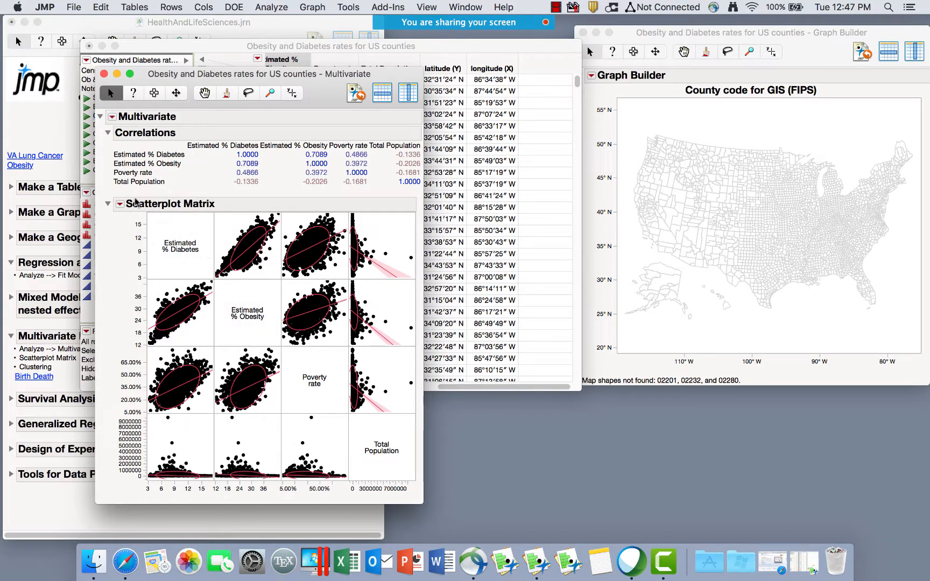
click(120, 205)
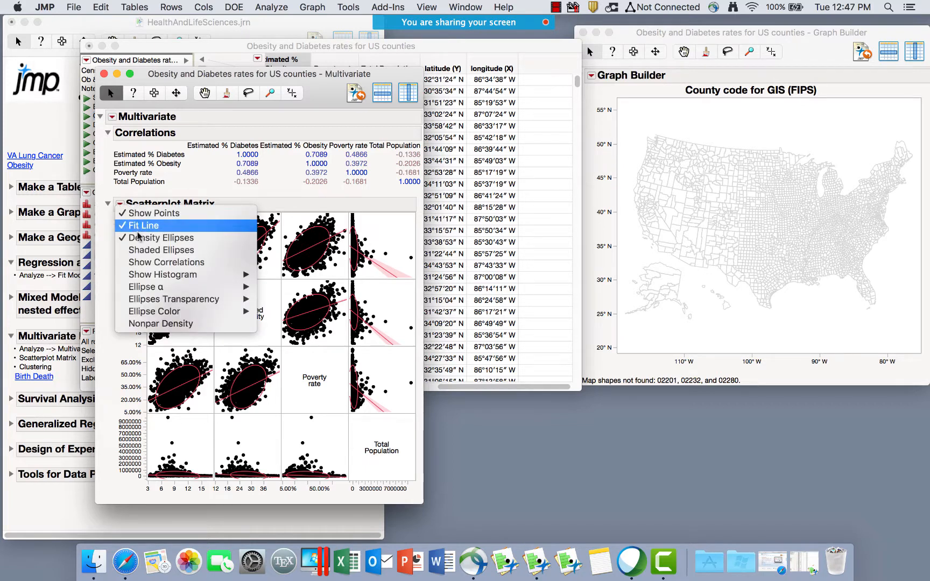
click(184, 263)
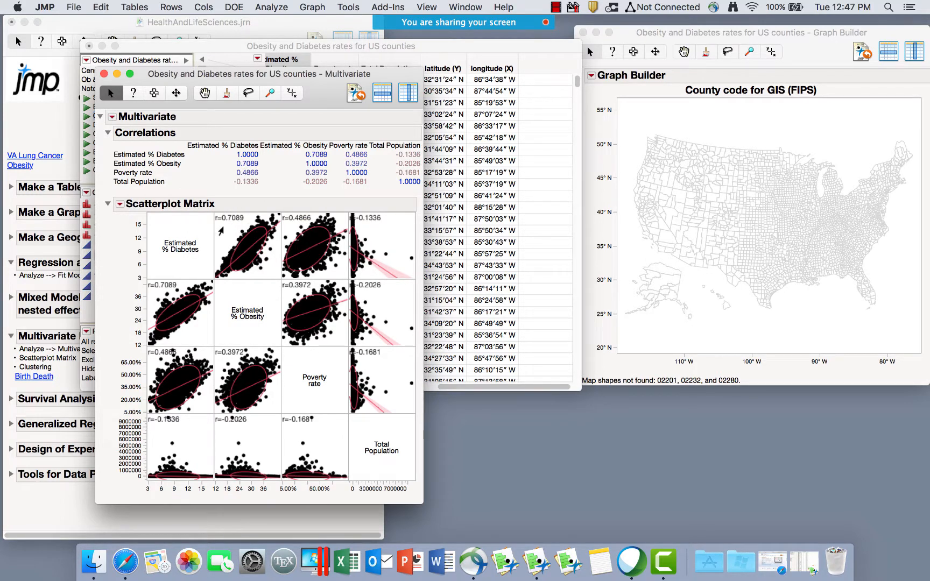
Put vertical histograms with bar counts on the scatterplot matrix diagonal.
click(120, 204)
mouse_move(190, 281)
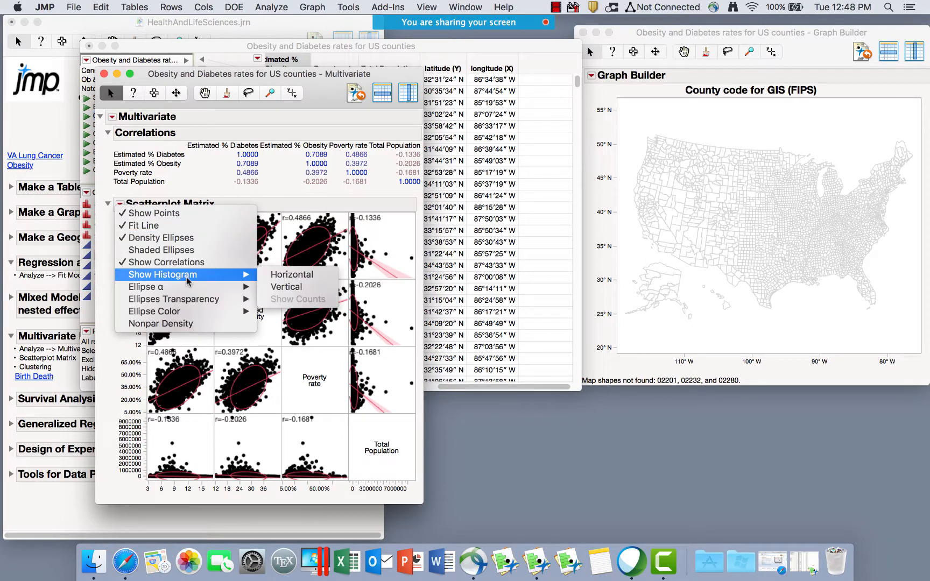
click(282, 276)
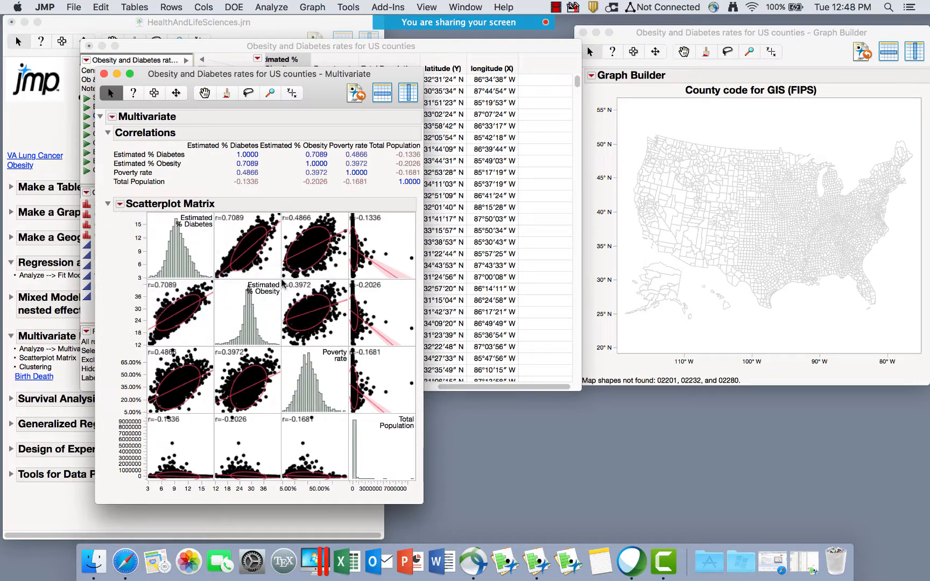
click(119, 204)
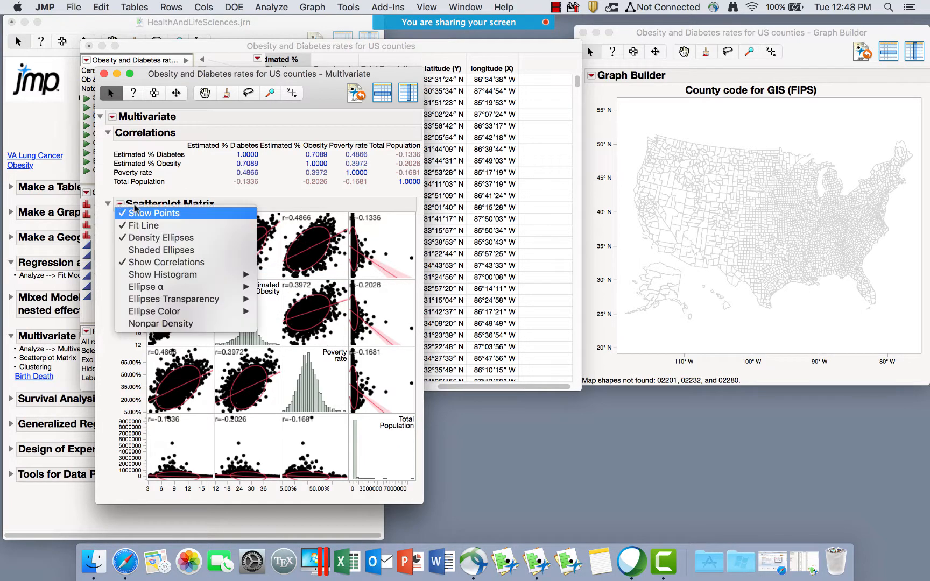
mouse_move(185, 274)
click(277, 287)
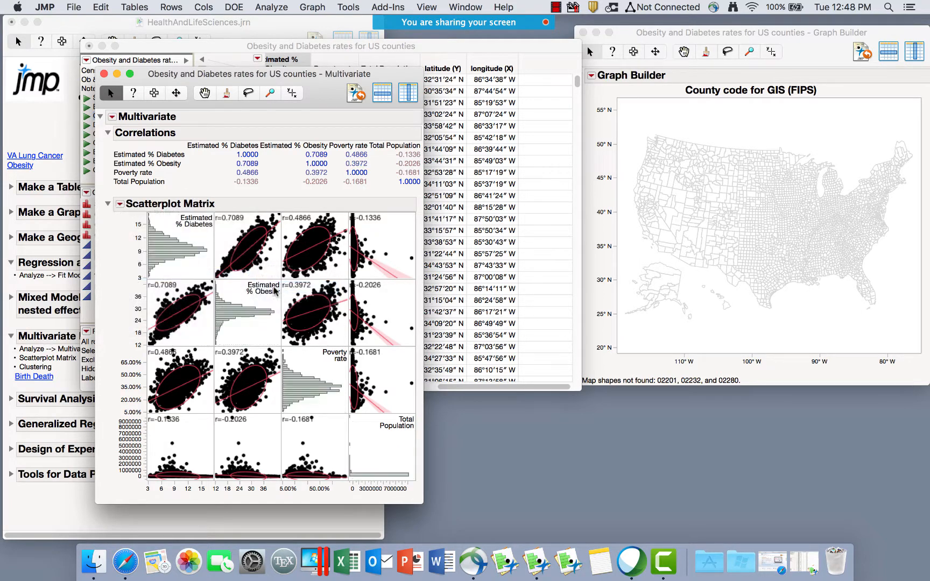
click(121, 205)
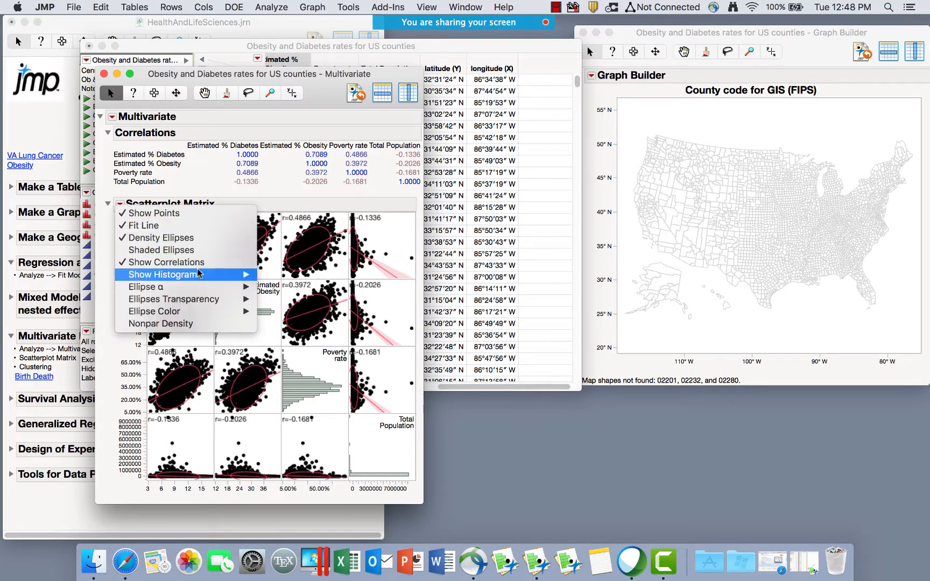
mouse_move(200, 274)
click(288, 300)
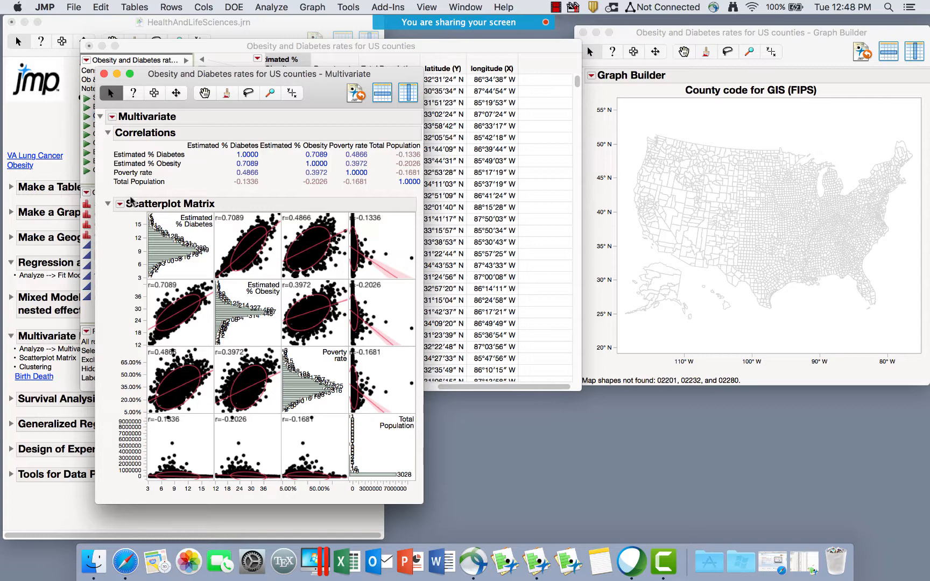
Shade the scatterplots with Nonpar Density contours.
click(120, 204)
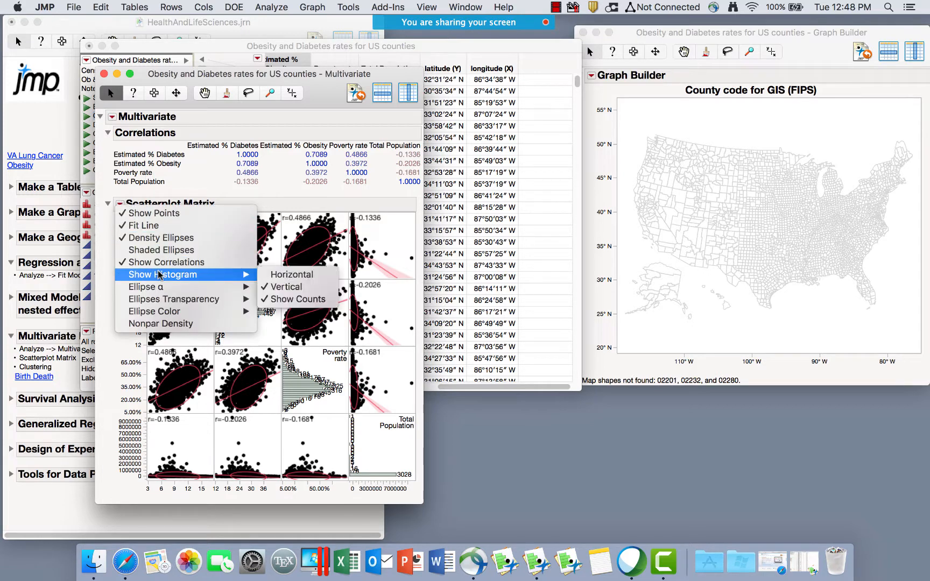
mouse_move(160, 298)
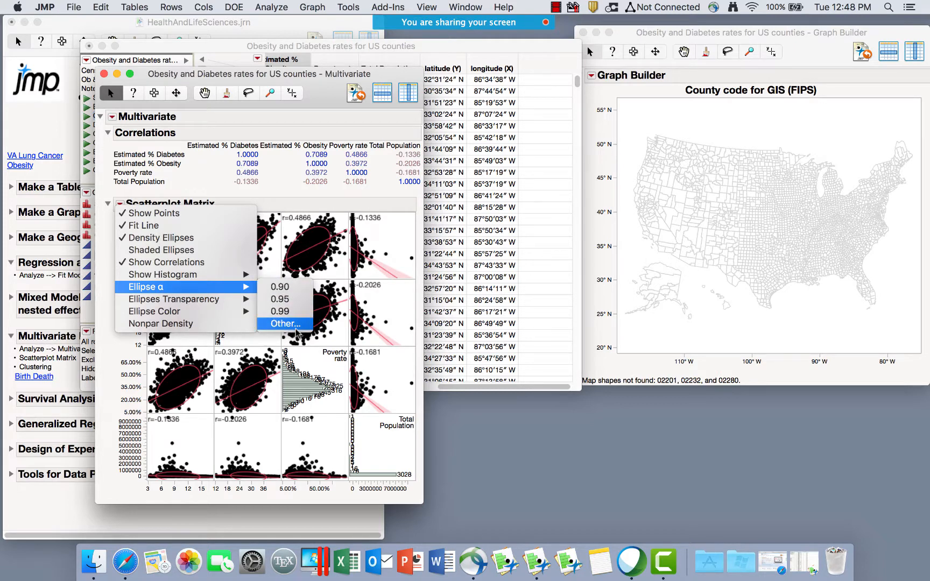
click(165, 325)
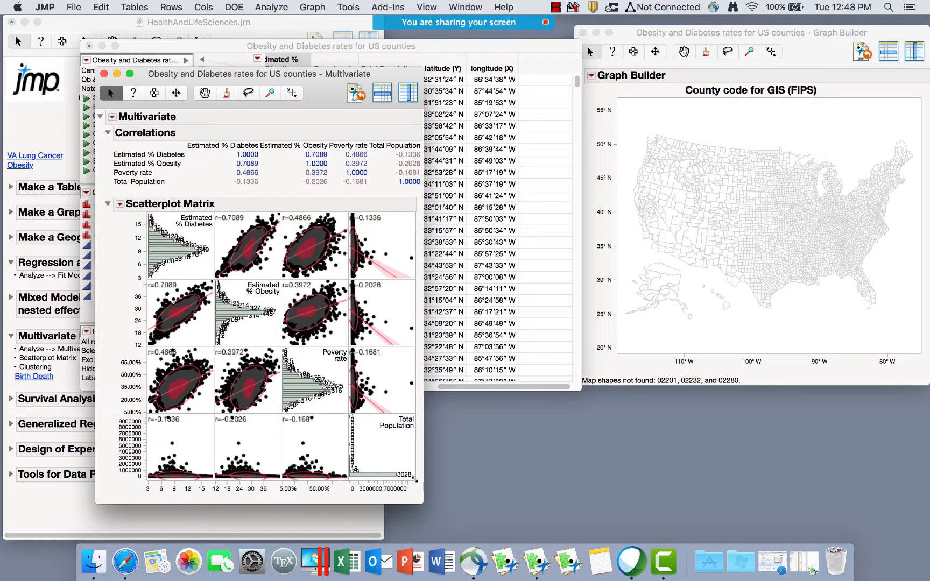
Enlarge the Multivariate report window and try selecting parts of the report.
drag(415, 477, 423, 499)
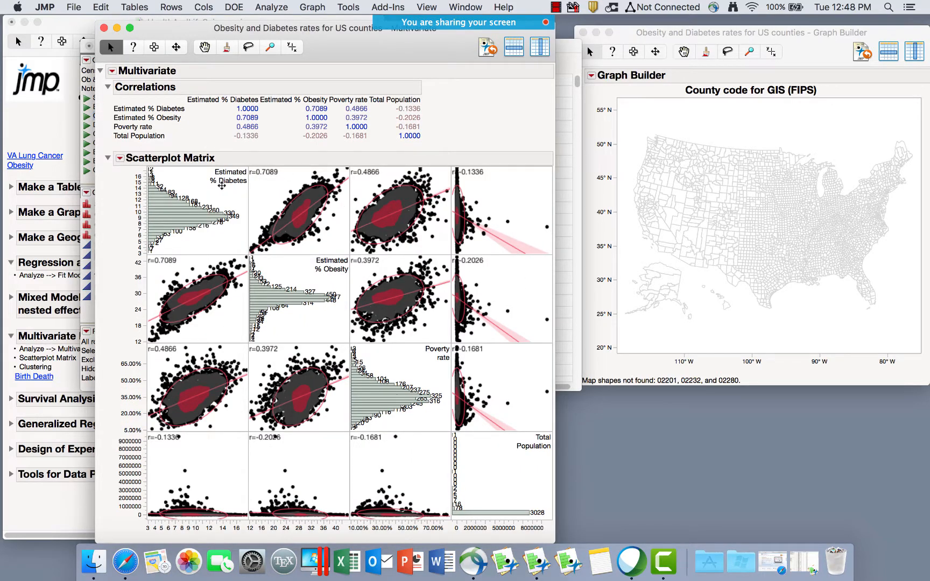
click(158, 48)
drag(123, 171, 512, 420)
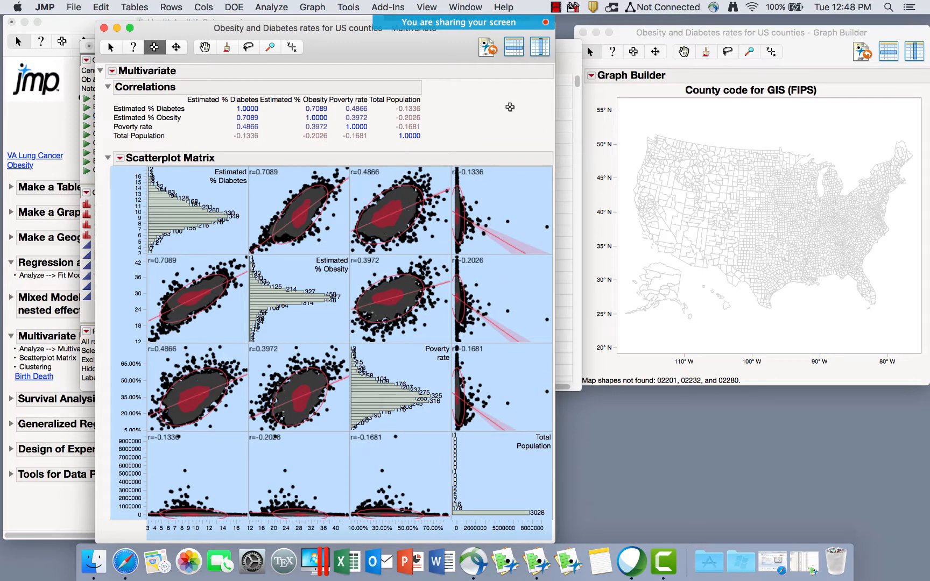
click(354, 78)
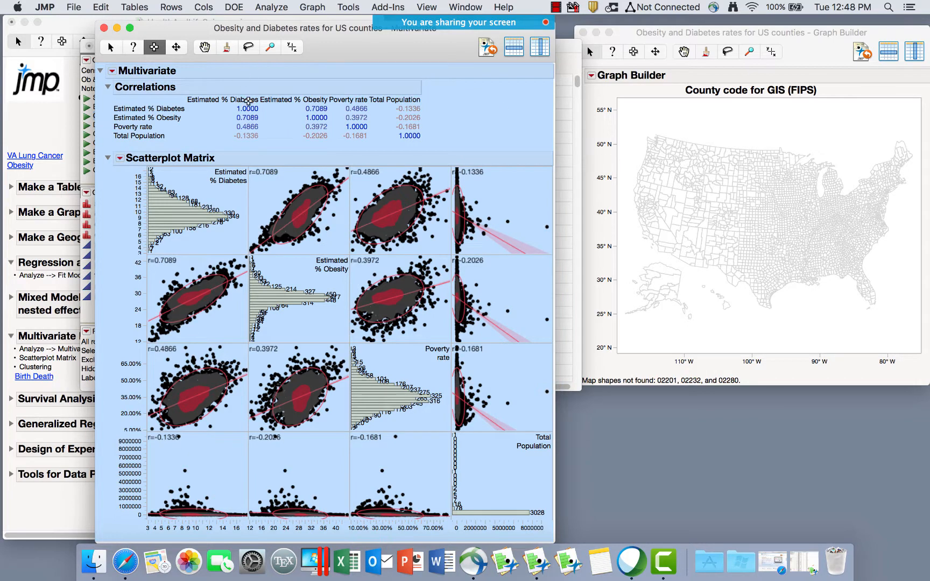
click(142, 71)
Save the report script to the data table as 'Multivariate Correlations'.
click(110, 48)
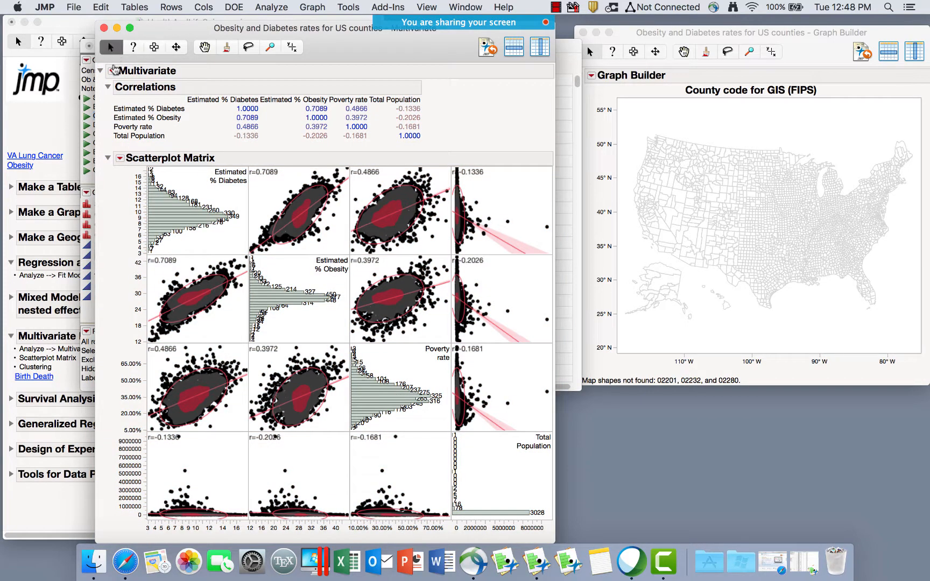
click(112, 71)
mouse_move(156, 348)
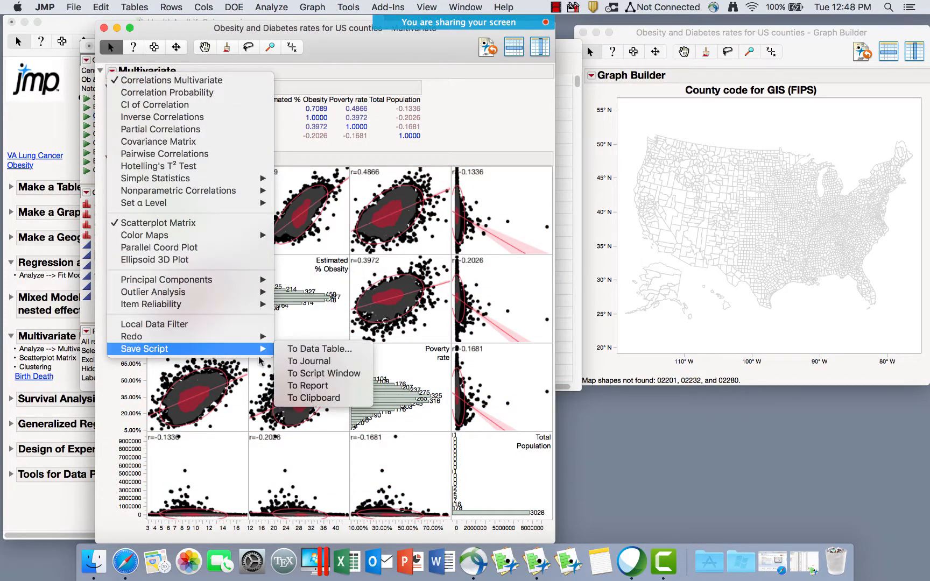
click(316, 350)
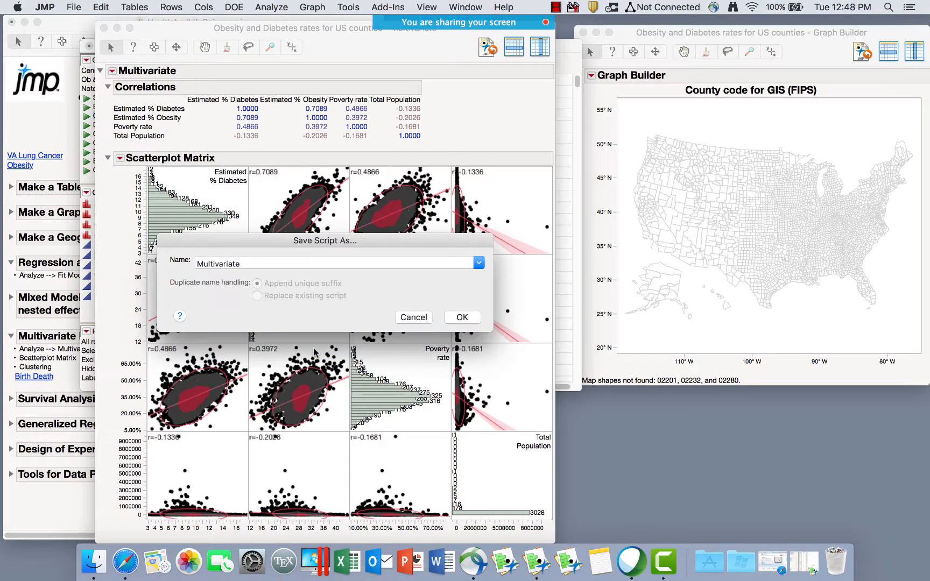
click(249, 263)
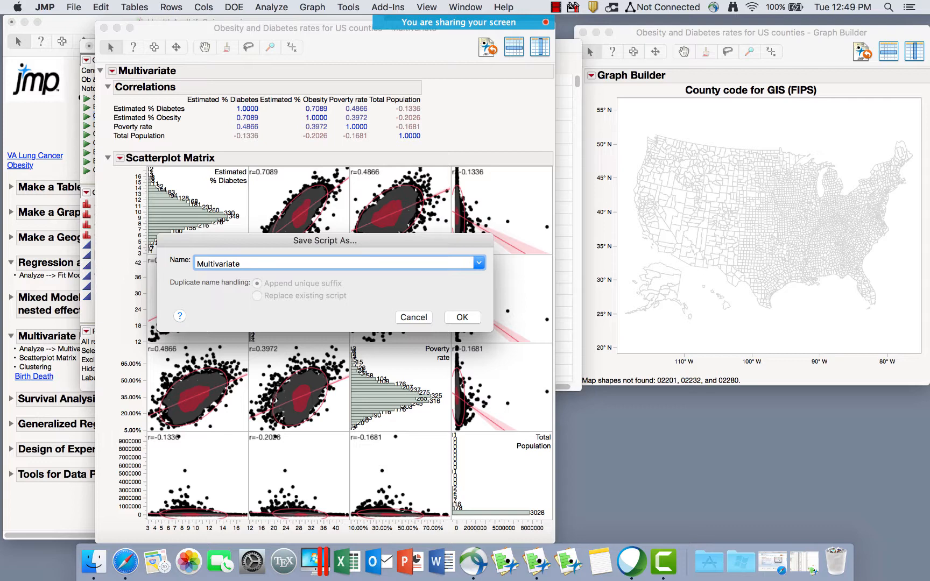
text(Co)
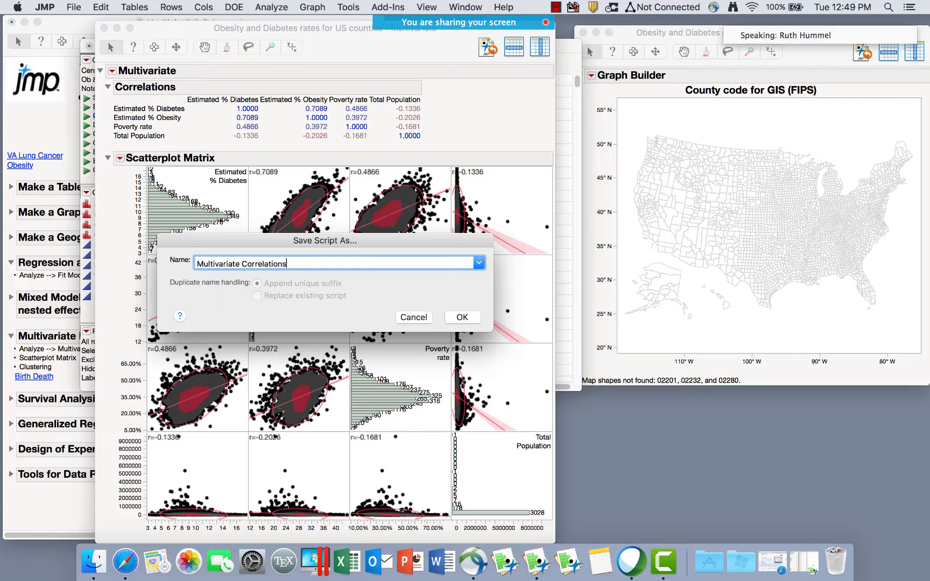
text(rrelations)
click(461, 317)
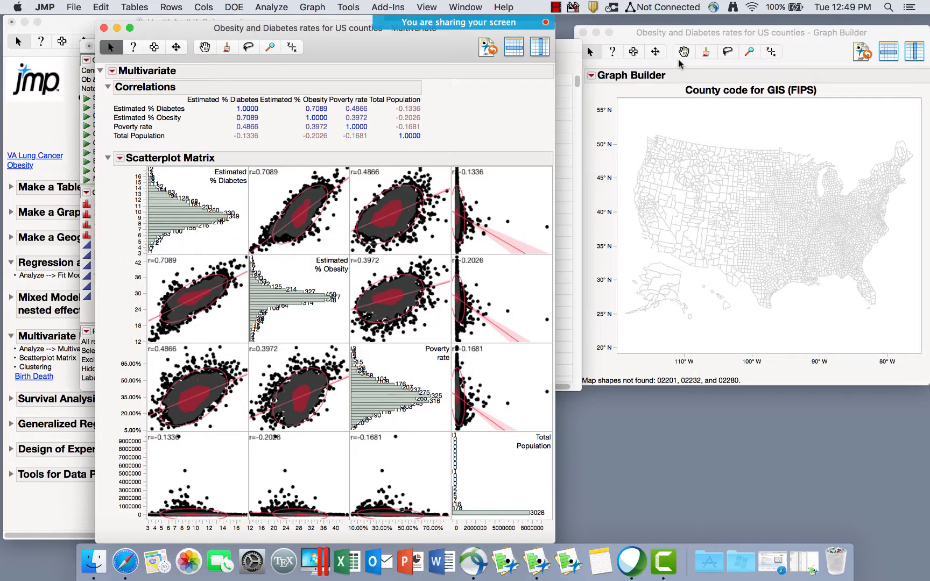
mouse_move(482, 22)
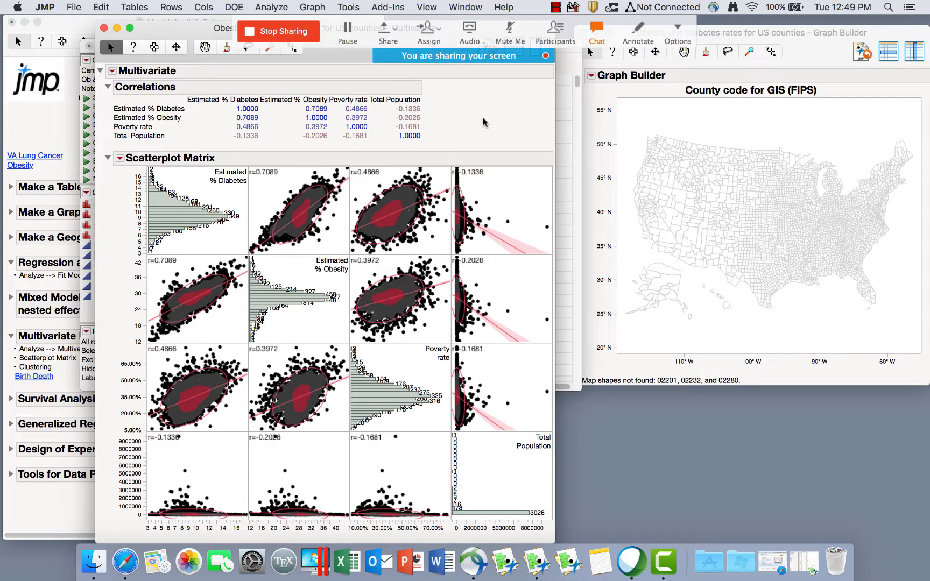
Close the Multivariate report and rerun the saved Multivariate Correlations script.
drag(158, 30, 418, 81)
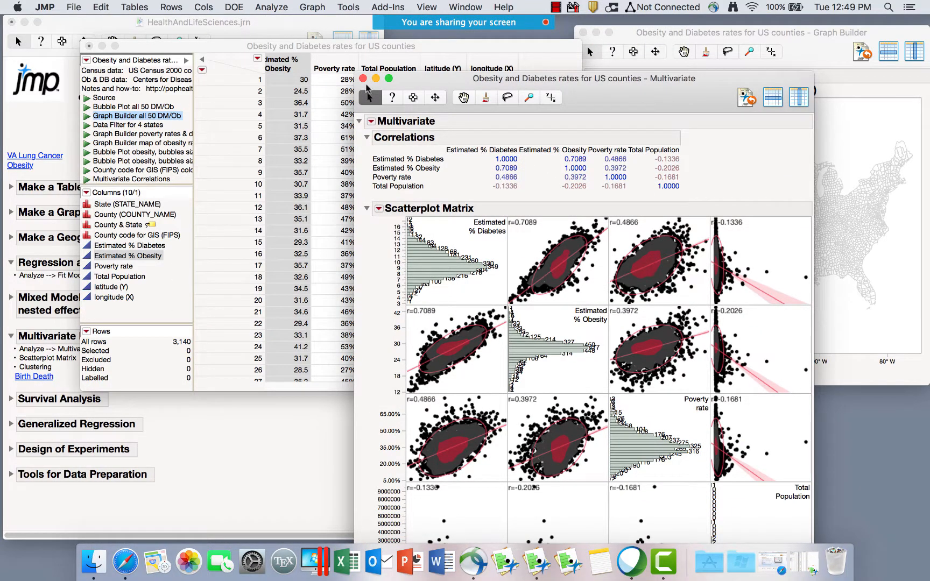
click(363, 79)
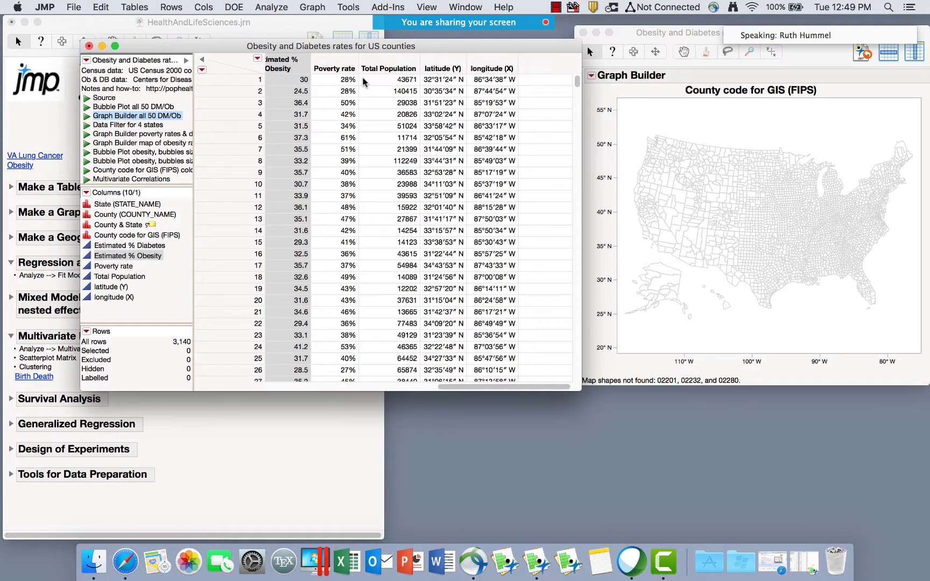
click(87, 180)
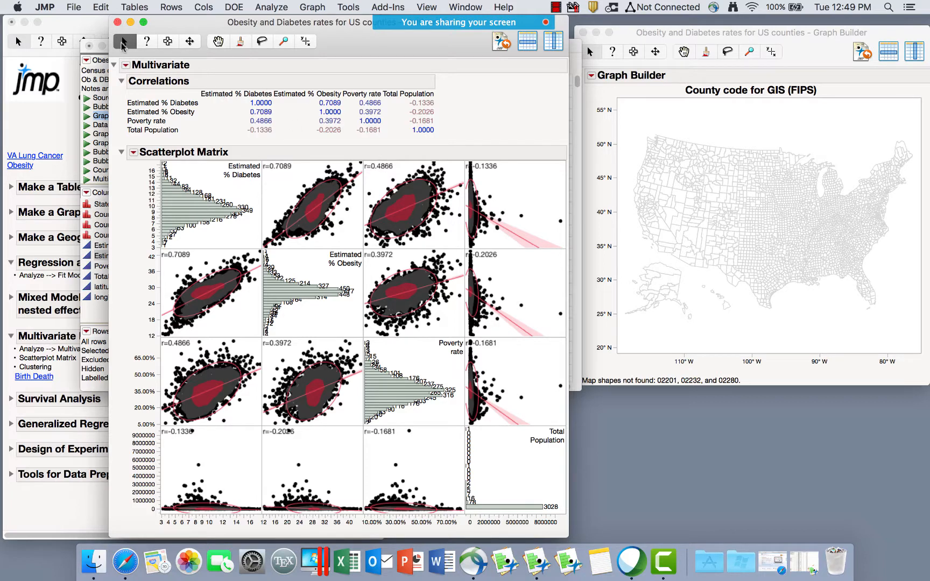
Browse the Multivariate options down to Outlier Analysis and Mahalanobis Distances.
click(126, 65)
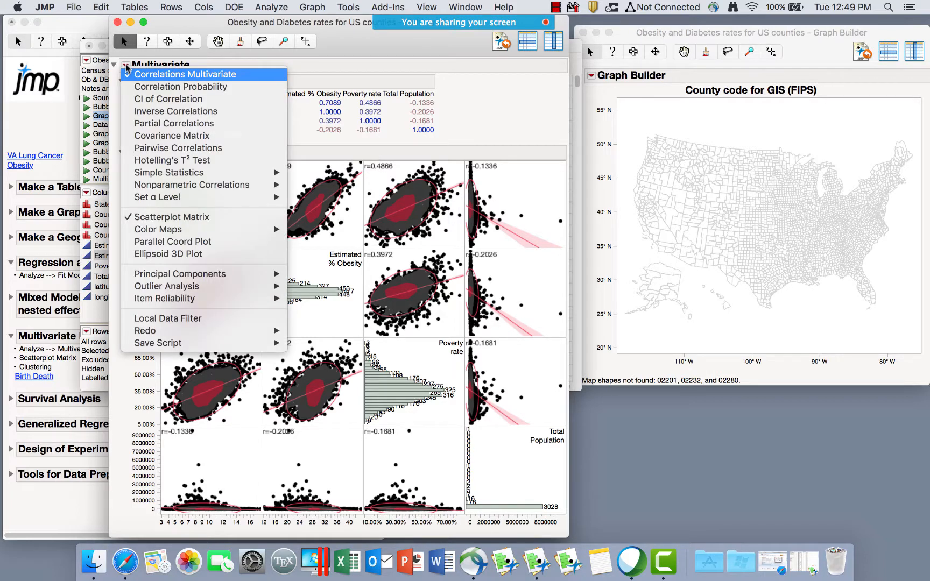
mouse_move(192, 185)
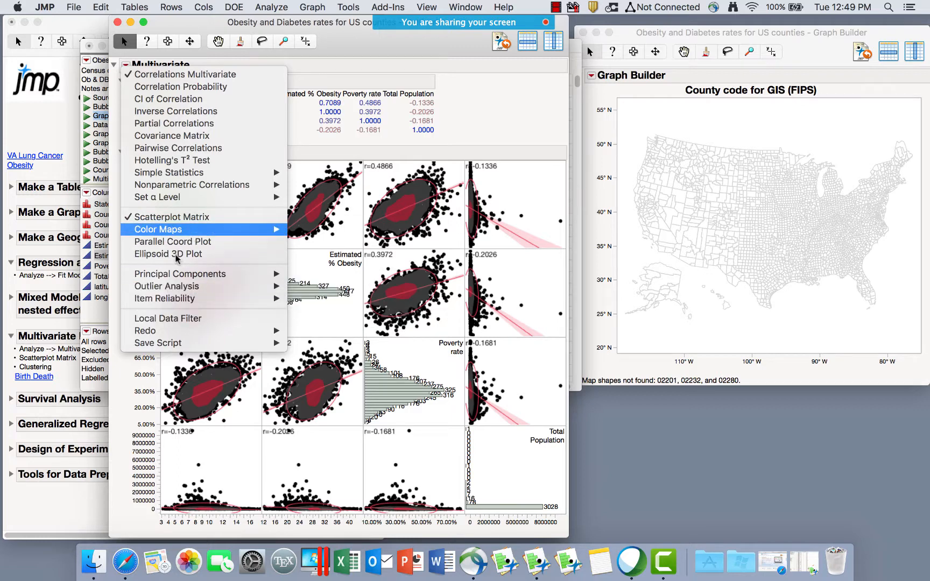
mouse_move(177, 277)
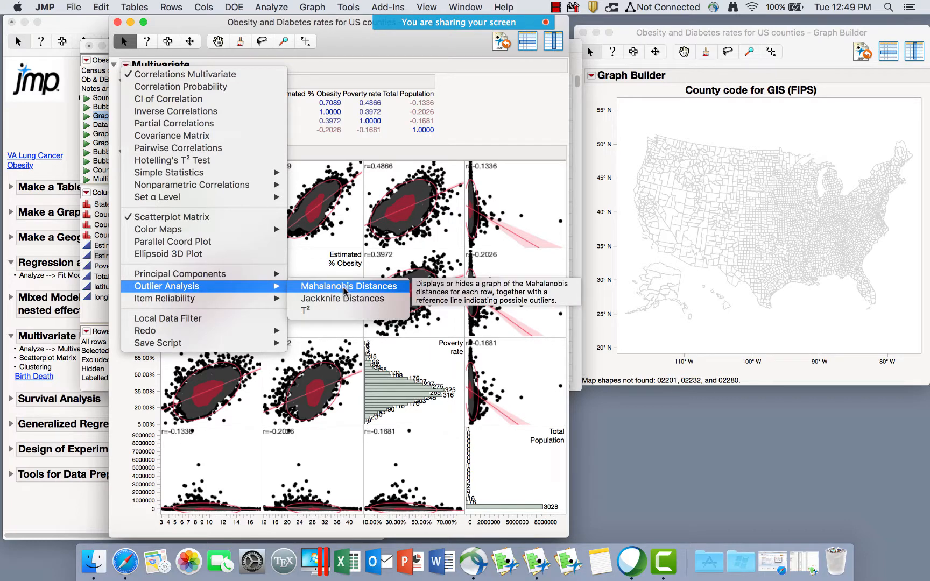
Add a Mahalanobis Distances outlier plot (UCL 3.08) to the report.
click(344, 288)
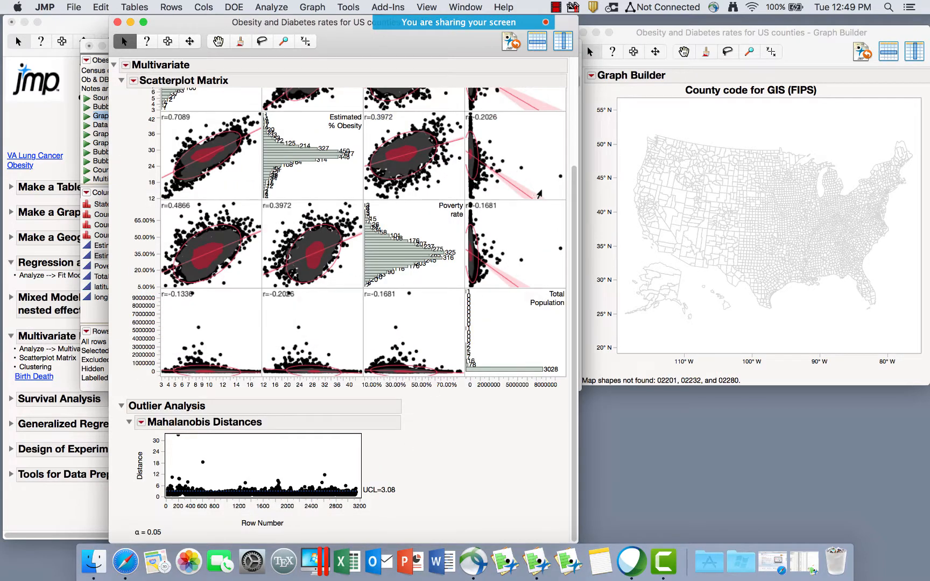
scroll(539, 194, up, 2)
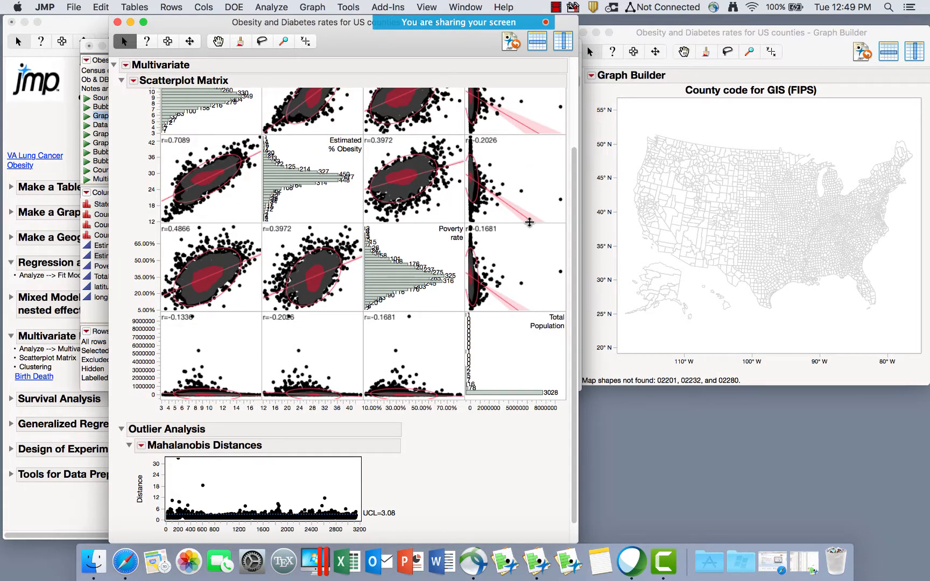
scroll(530, 167, up, 5)
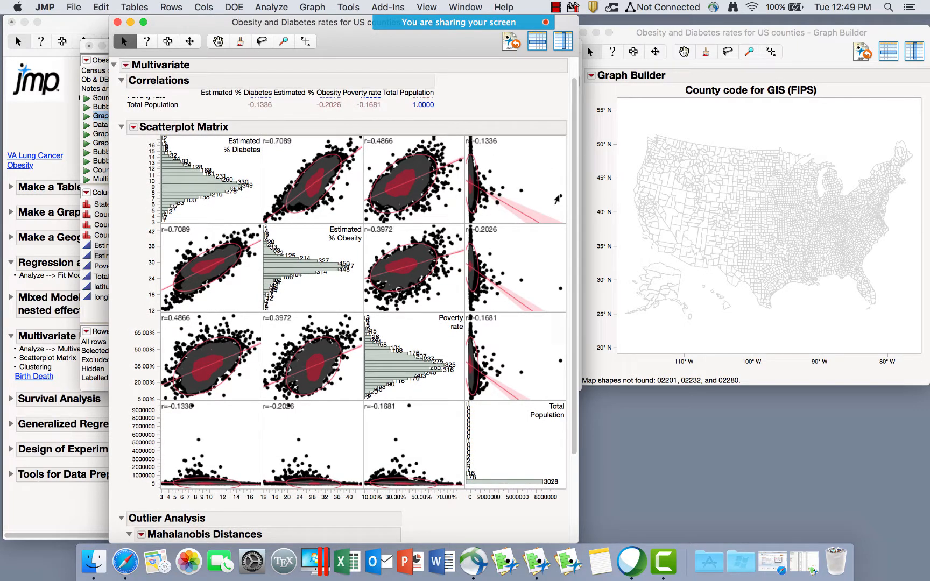
mouse_move(558, 199)
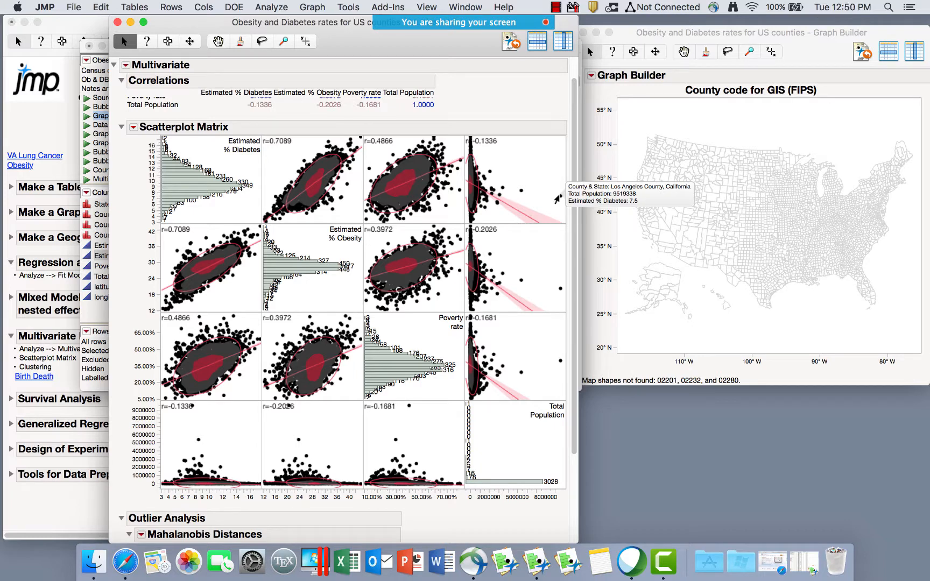
mouse_move(520, 193)
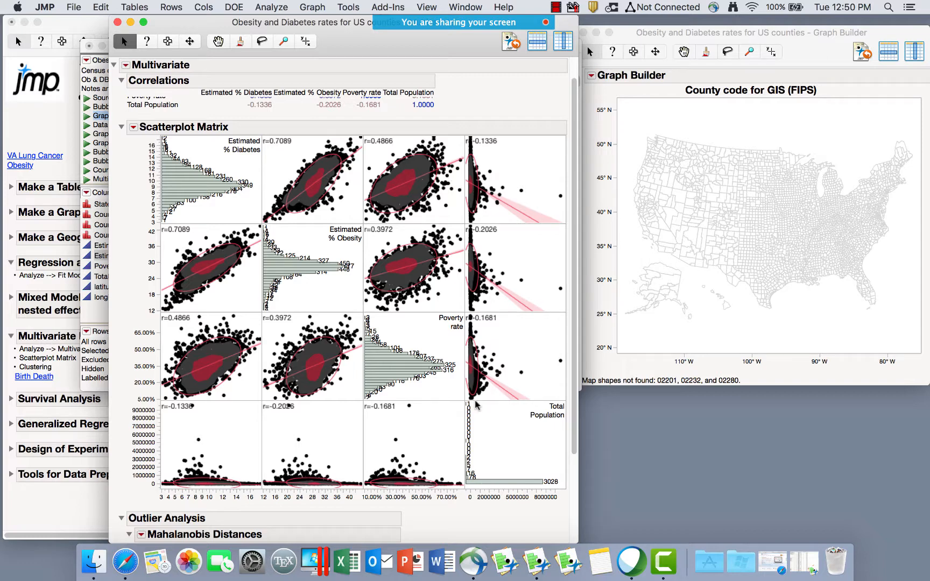
scroll(473, 405, down, 5)
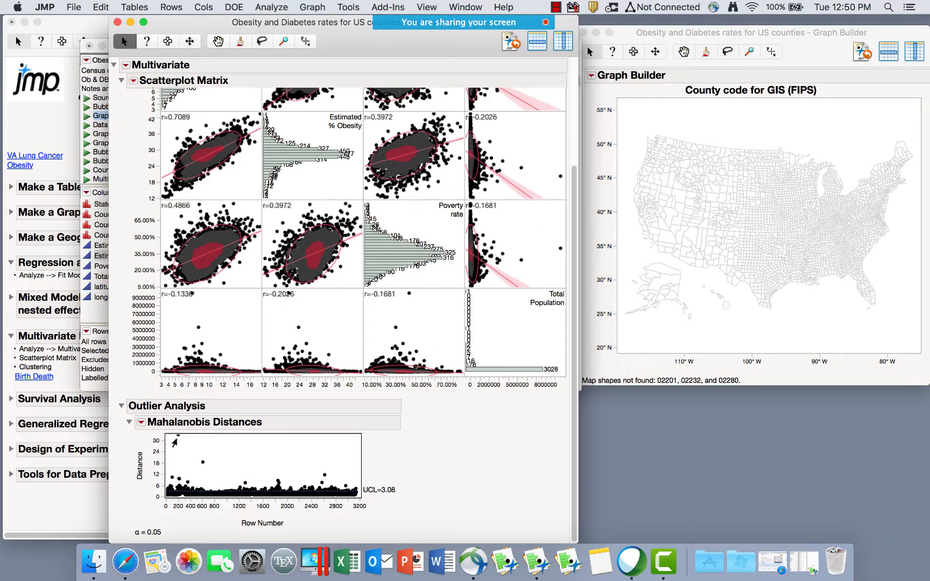
mouse_move(176, 438)
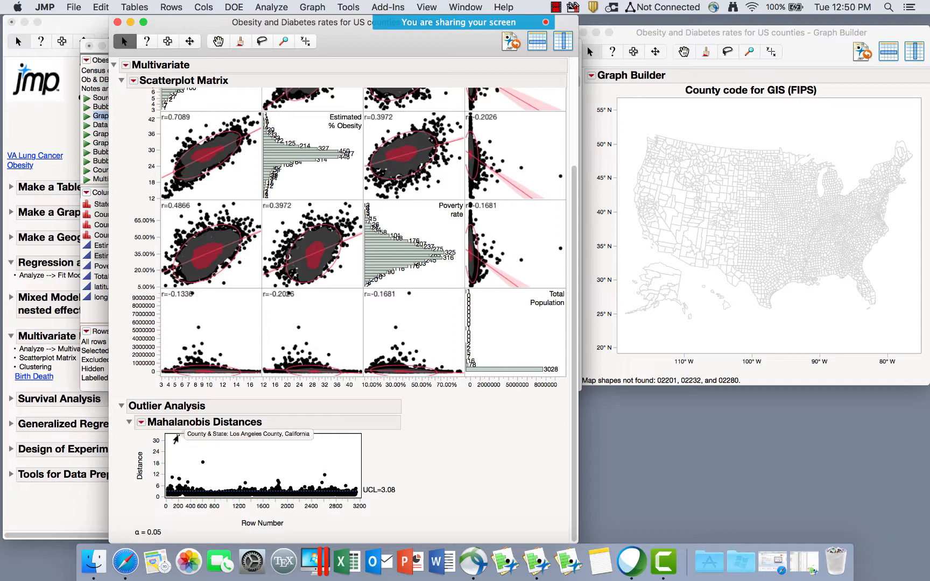
mouse_move(199, 465)
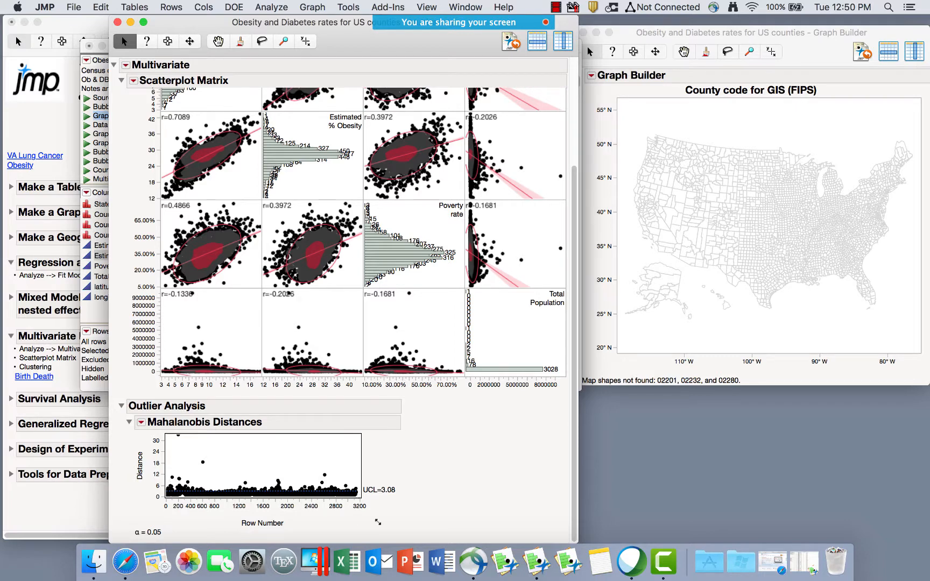
Enlarge the outlier plot, select the high-distance counties, and save the outlier distances.
drag(378, 522, 391, 498)
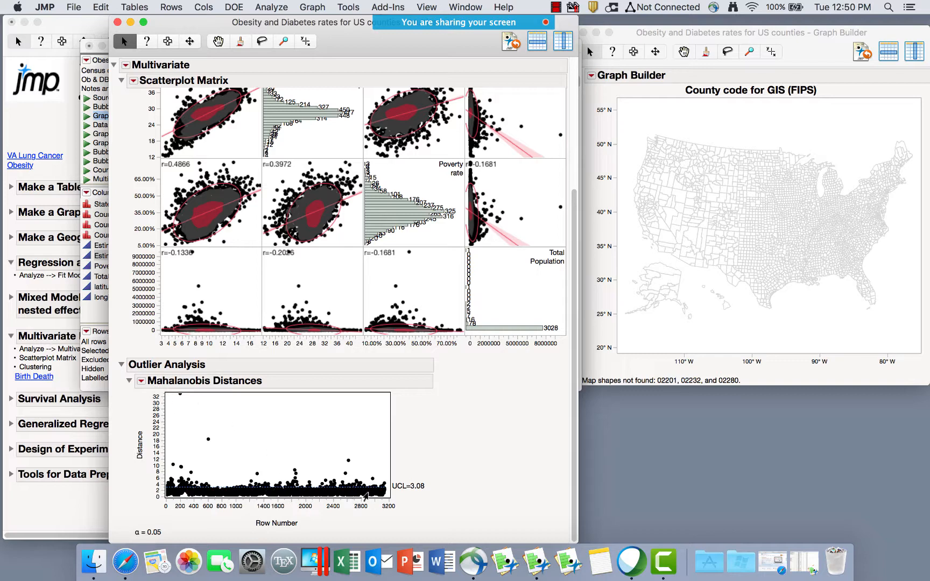
drag(387, 491, 411, 492)
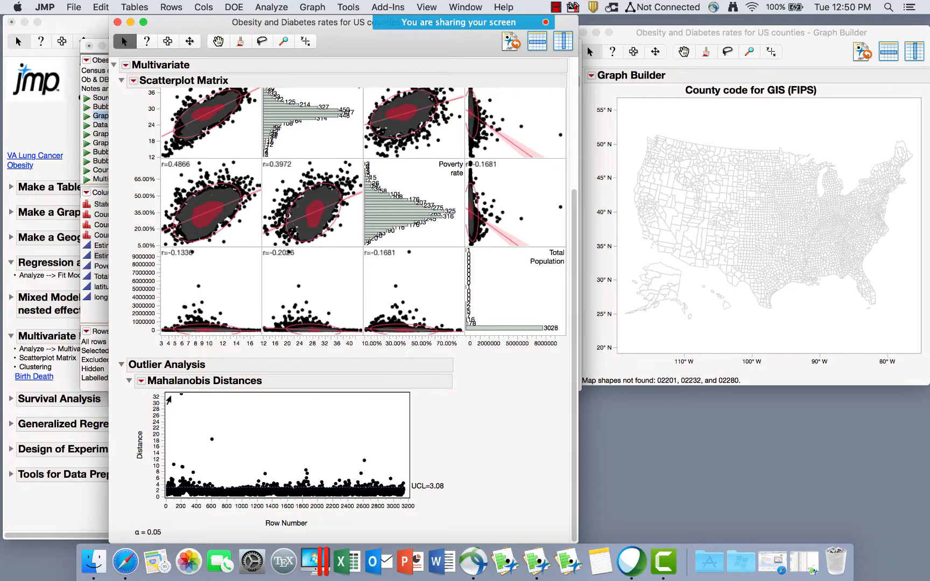
drag(168, 398, 406, 484)
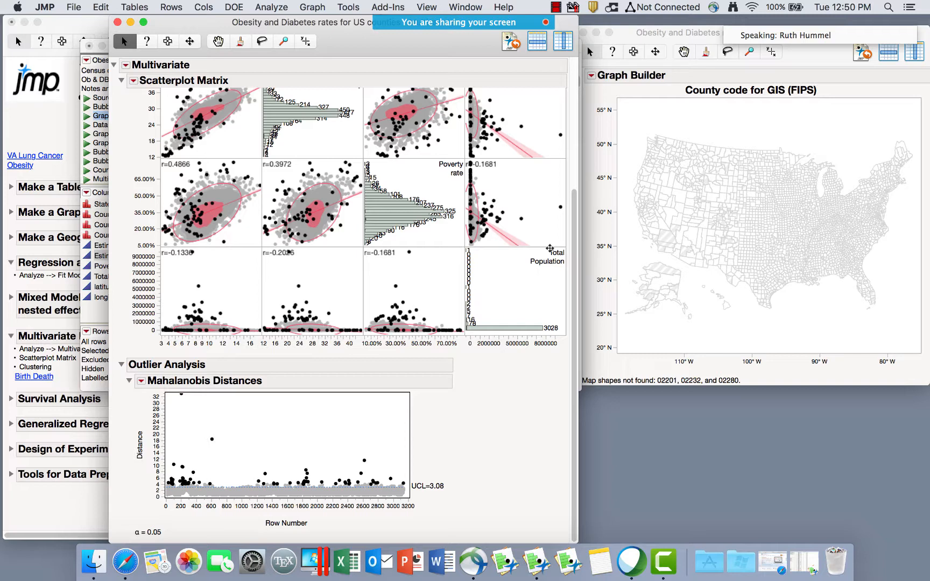
click(141, 381)
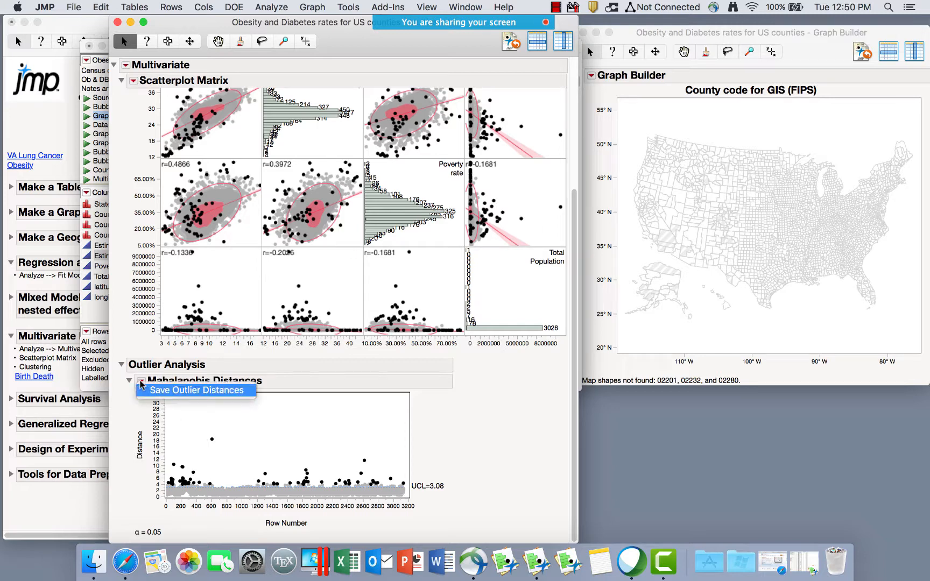
click(165, 393)
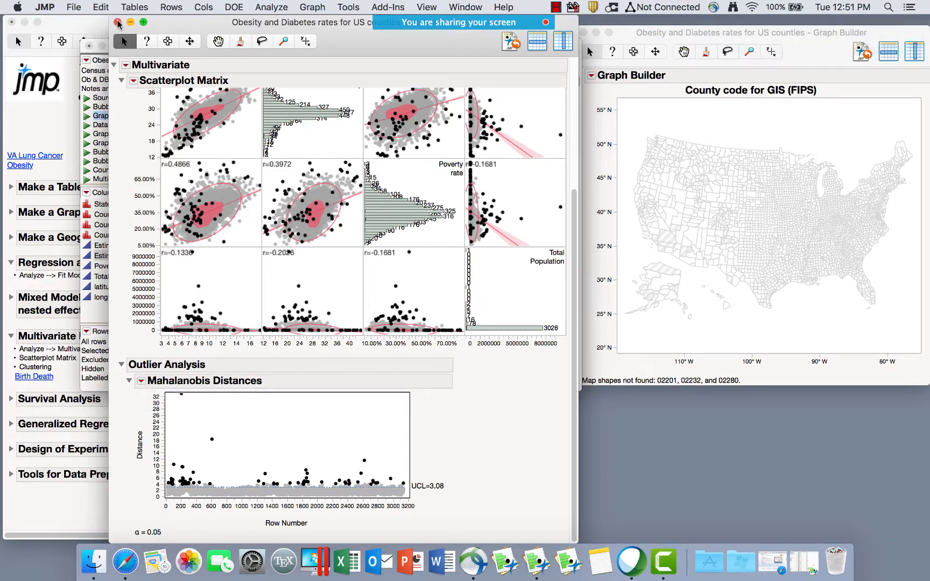
Run Hierarchical Cluster on Estimated % Diabetes, Estimated % Obesity, Poverty rate and Total Population.
click(118, 23)
click(271, 7)
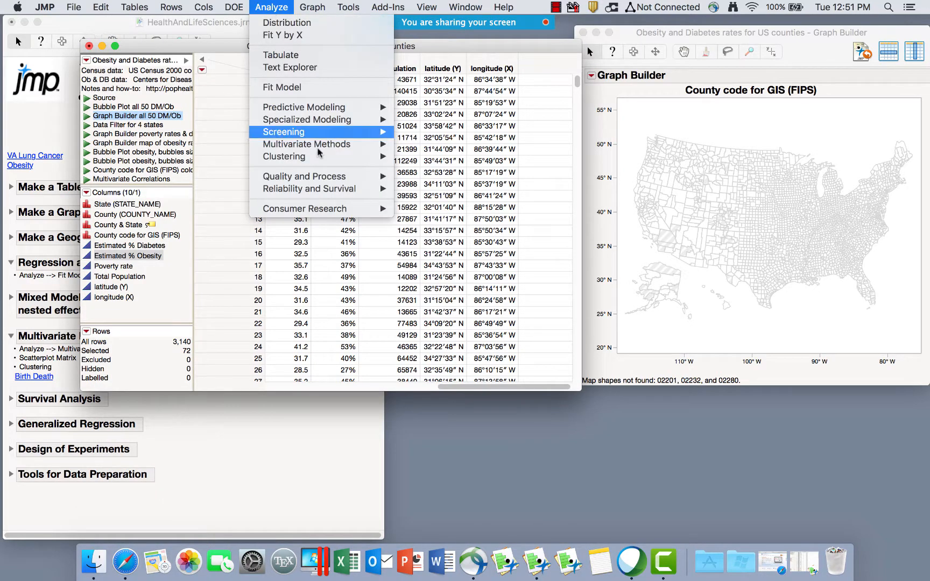
mouse_move(322, 160)
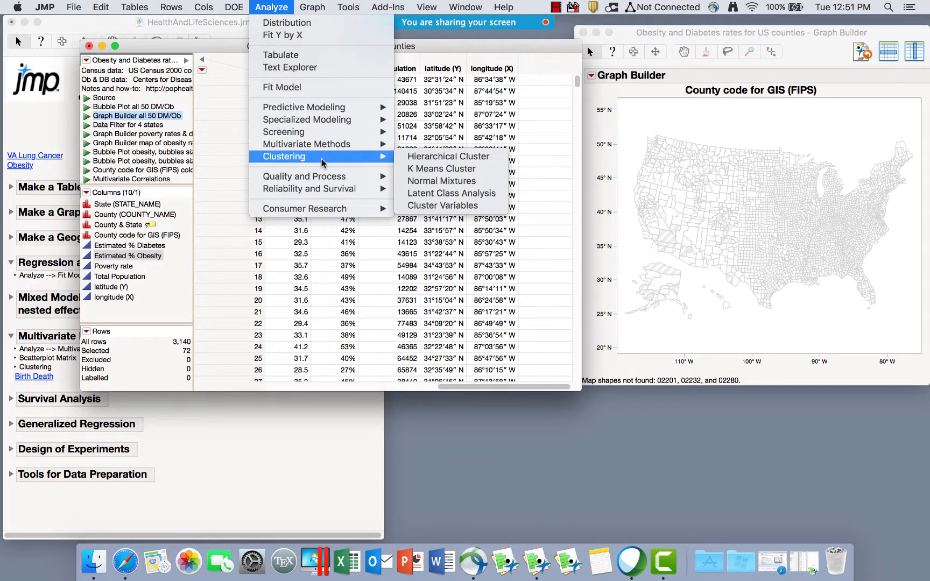
click(438, 157)
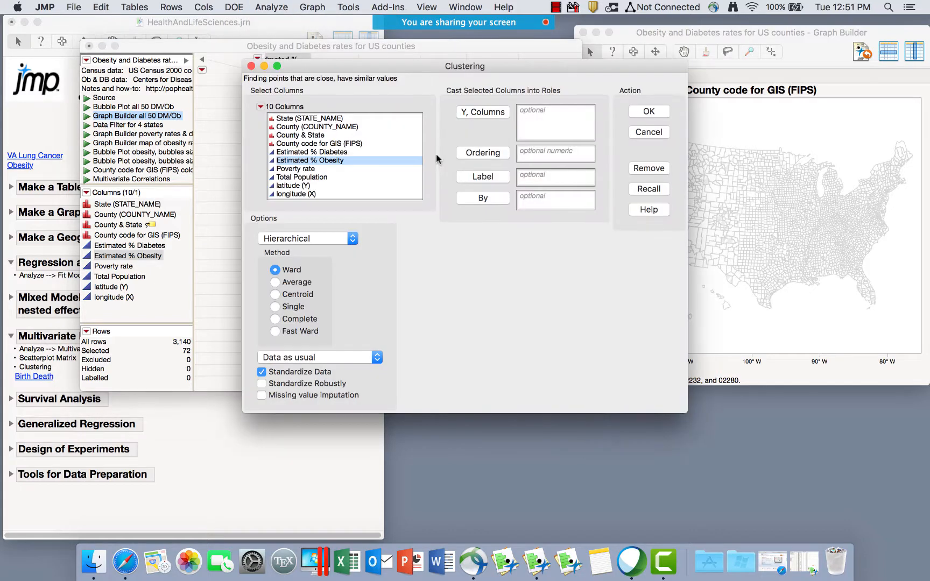
click(311, 152)
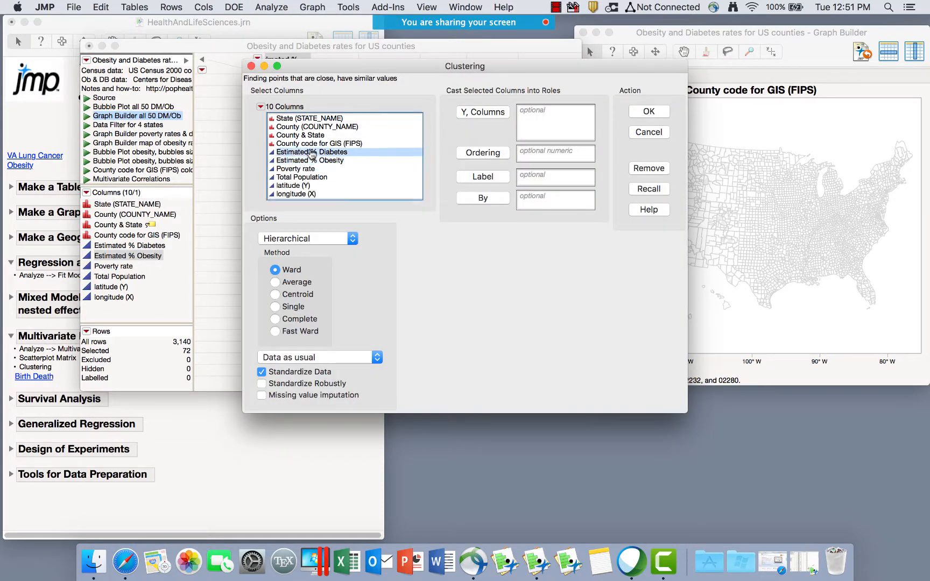
drag(314, 162, 309, 181)
click(473, 112)
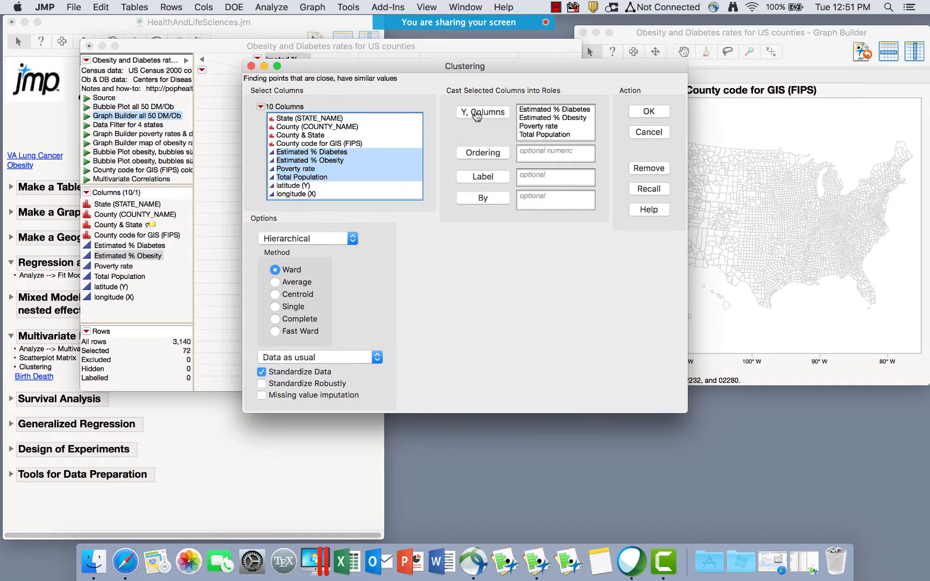
click(645, 112)
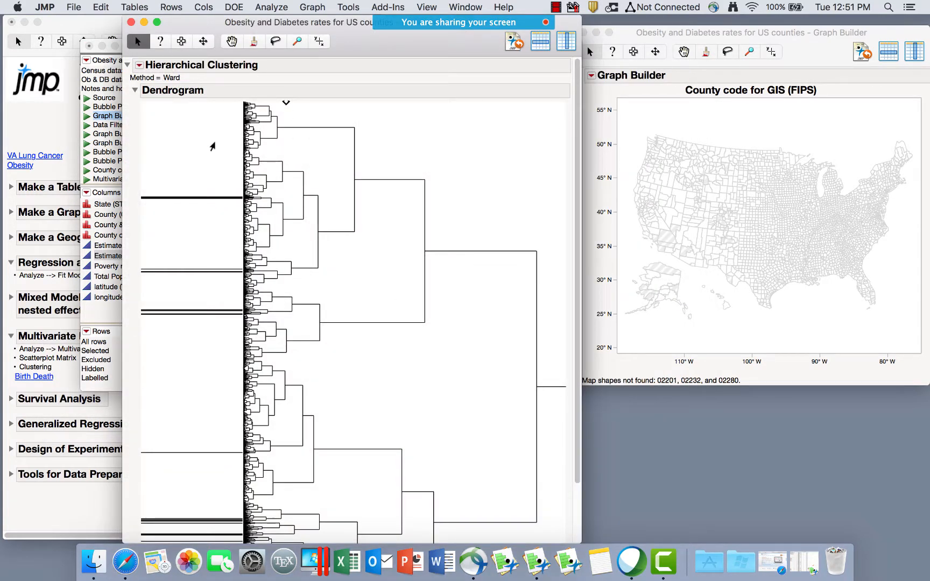
Clear the row selection, move the clustering report left, and colour rows by cluster.
click(205, 137)
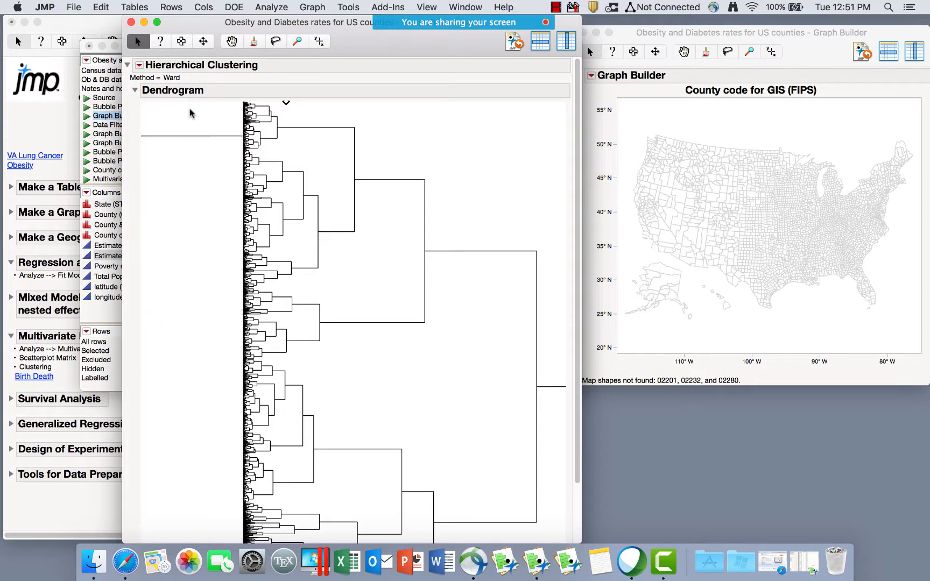
click(190, 111)
drag(378, 38, 303, 38)
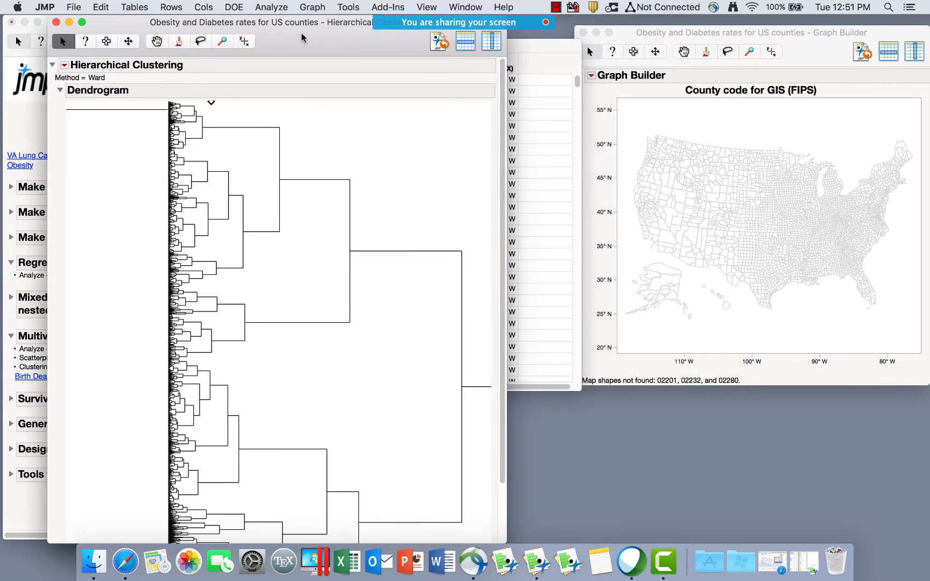
click(65, 65)
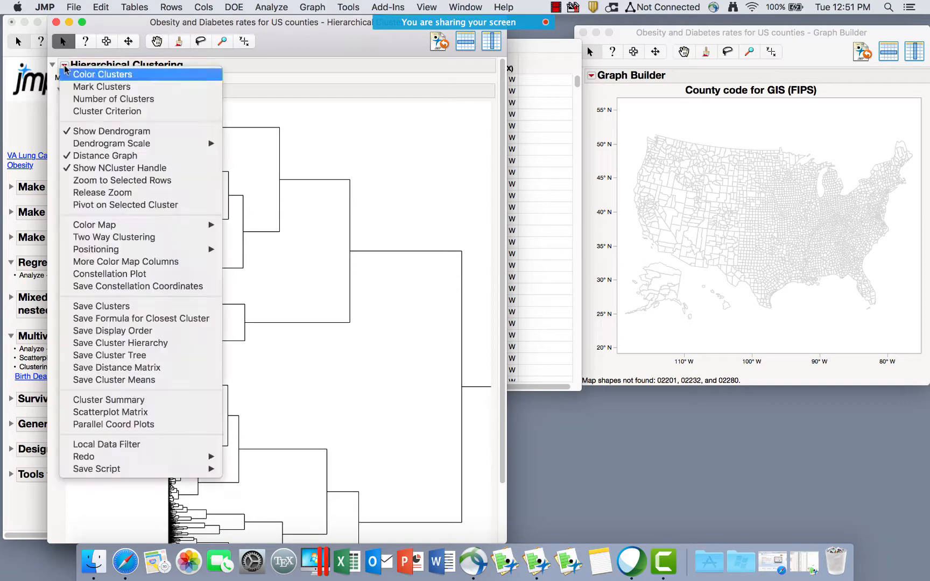
click(79, 77)
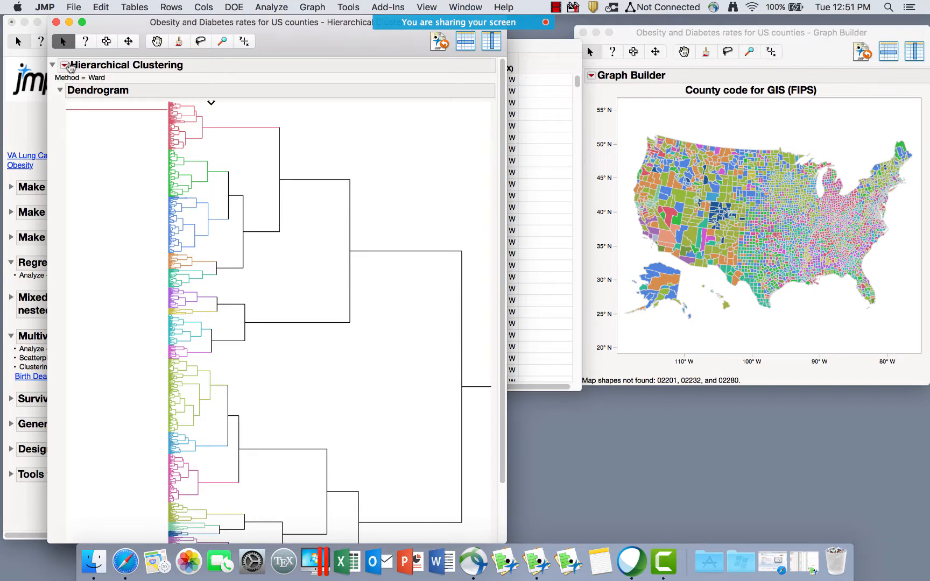
Drag the dendrogram cut from 21 clusters to just a few and clear the map selection.
click(210, 105)
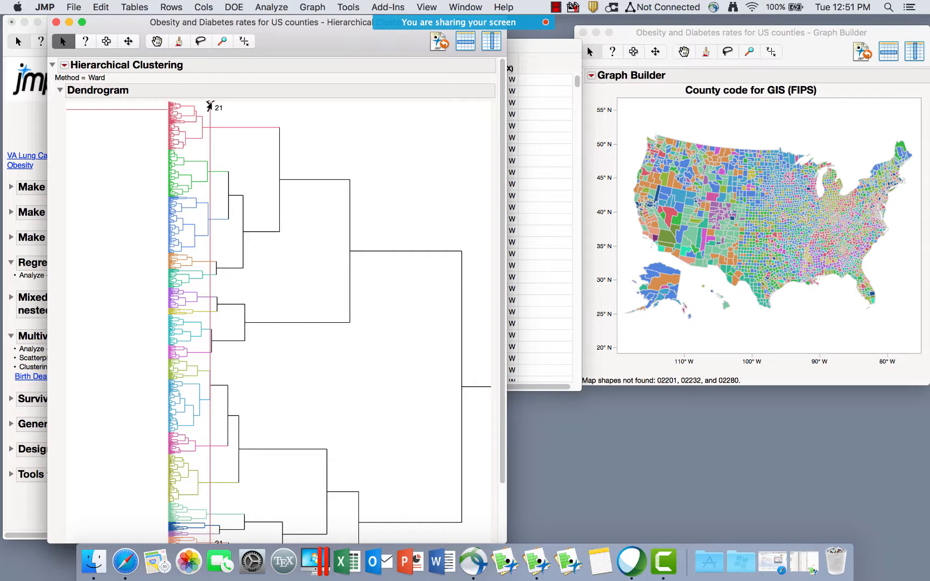
drag(211, 106, 245, 103)
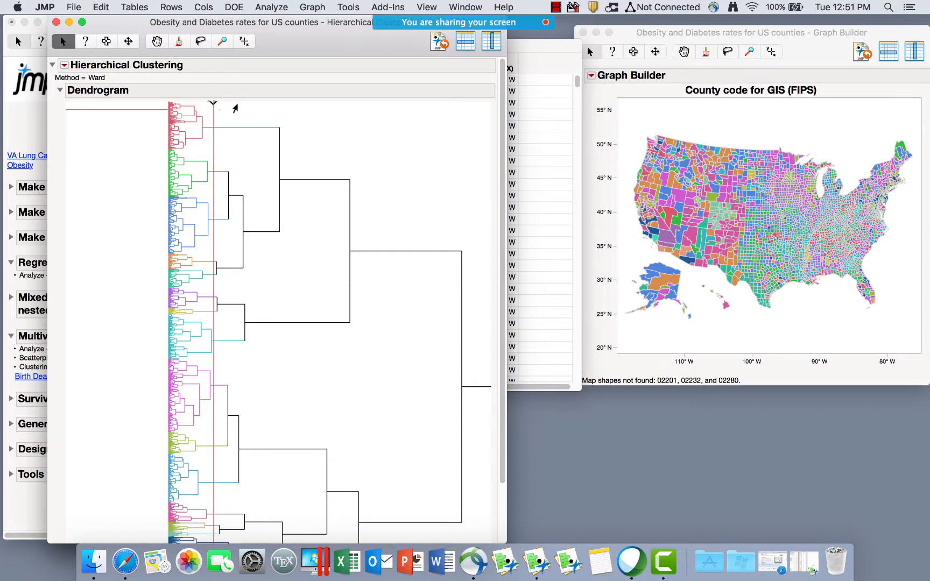
click(276, 111)
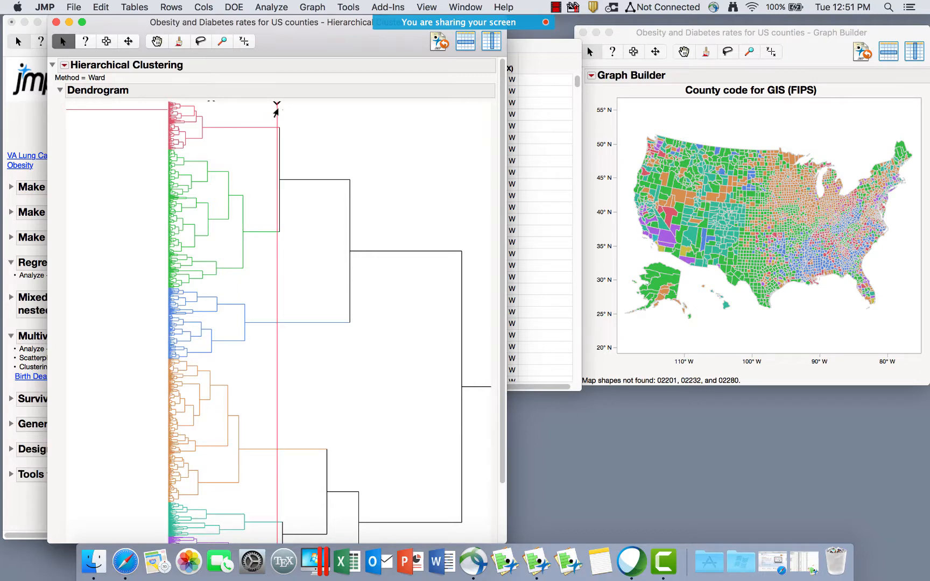
drag(277, 111, 246, 111)
click(275, 118)
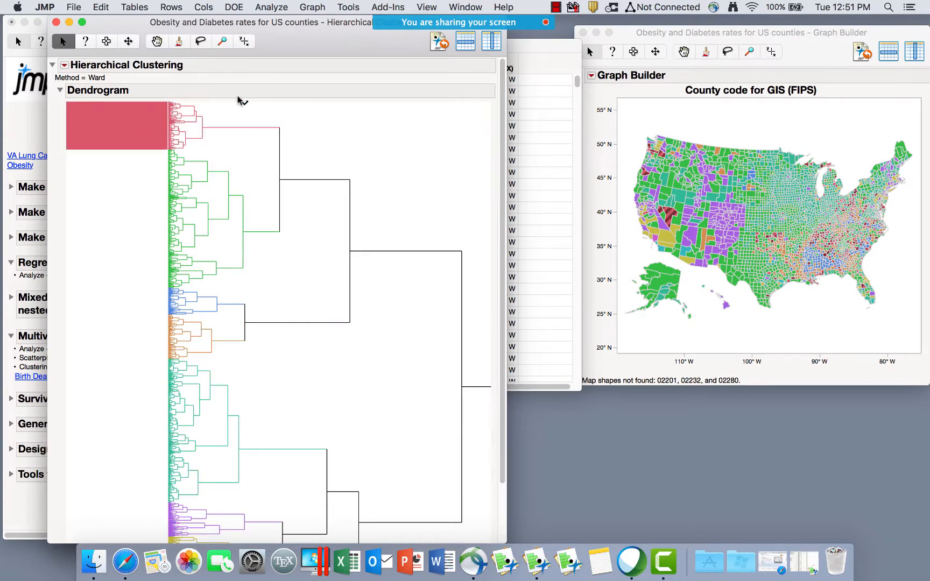
drag(245, 103, 285, 112)
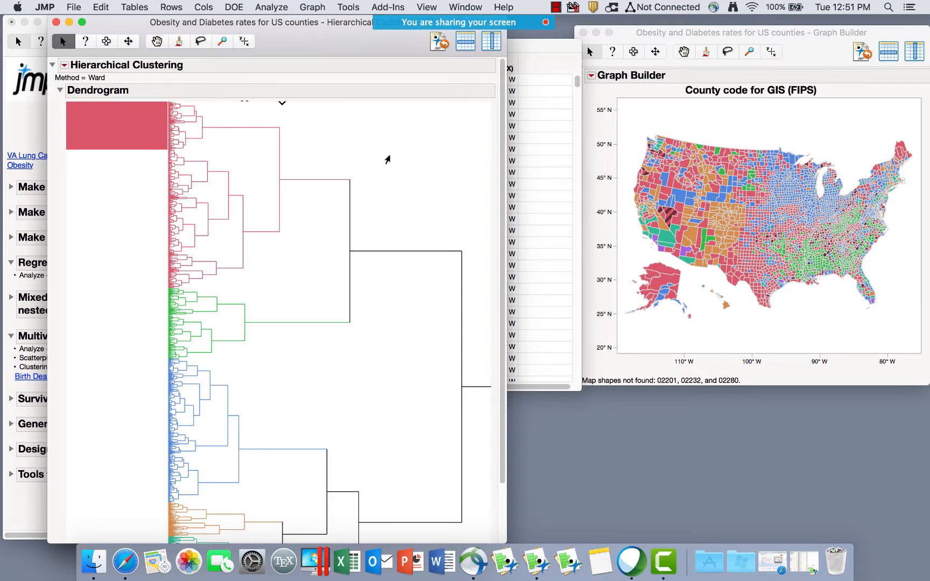
click(385, 156)
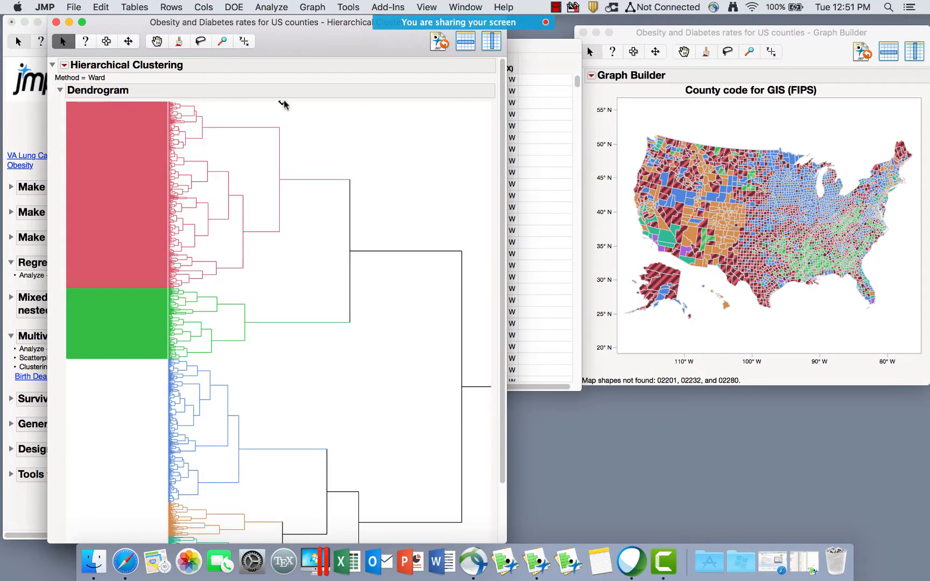
drag(285, 104, 357, 114)
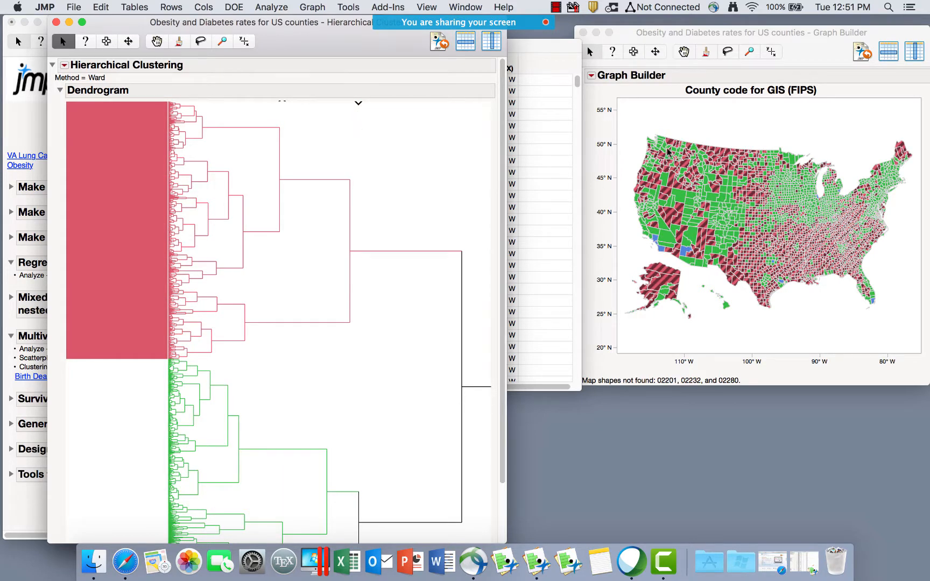
click(668, 114)
click(668, 113)
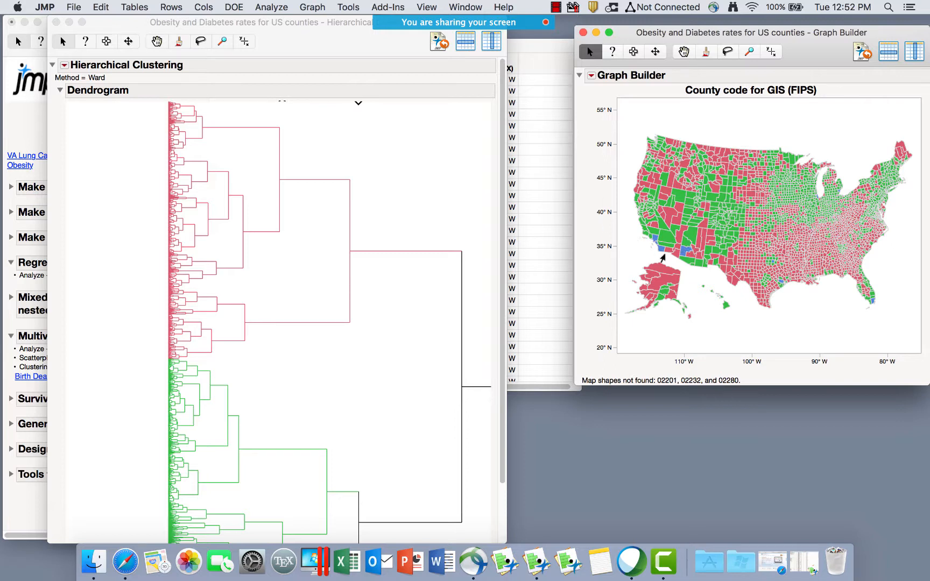
click(66, 68)
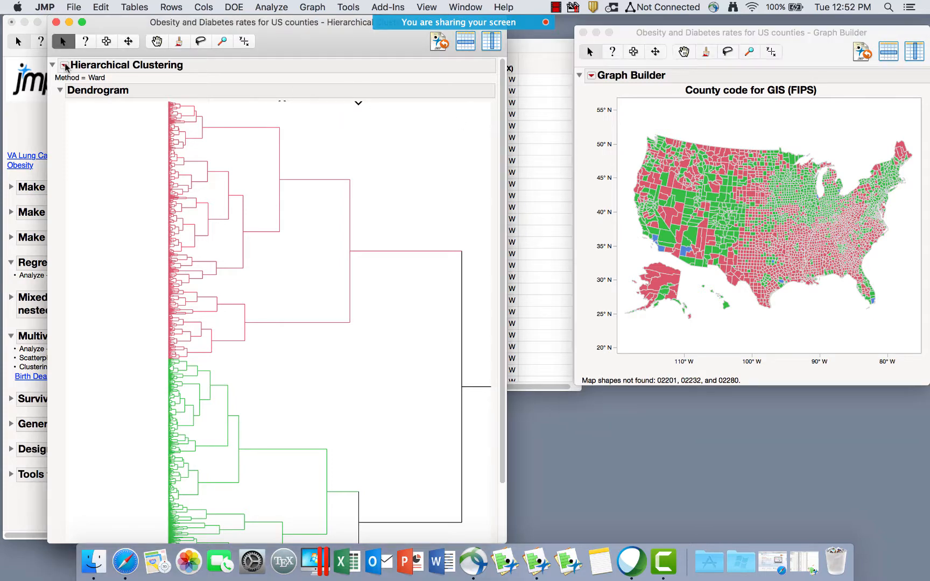
Set Number of Clusters to 4, compare the map colours, then close the county map.
click(64, 65)
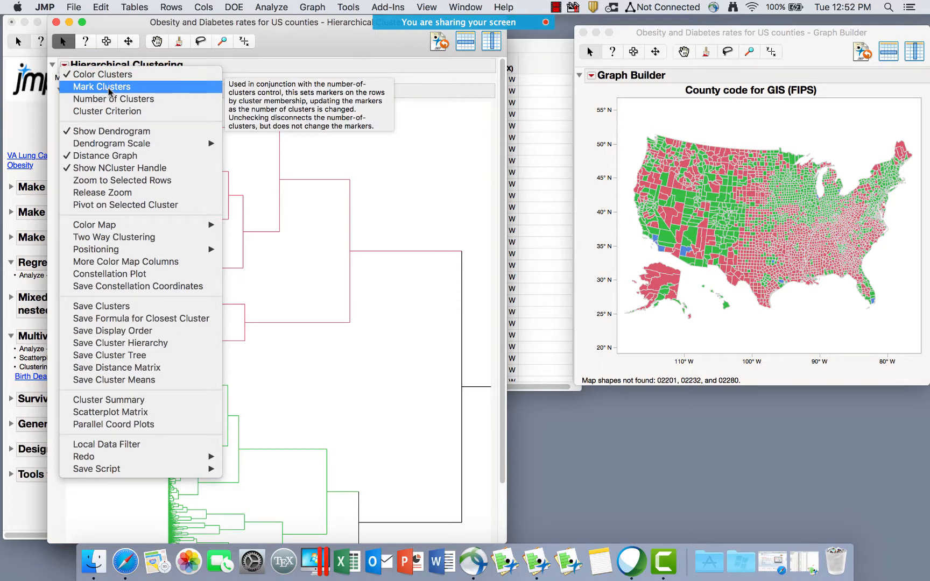
click(143, 99)
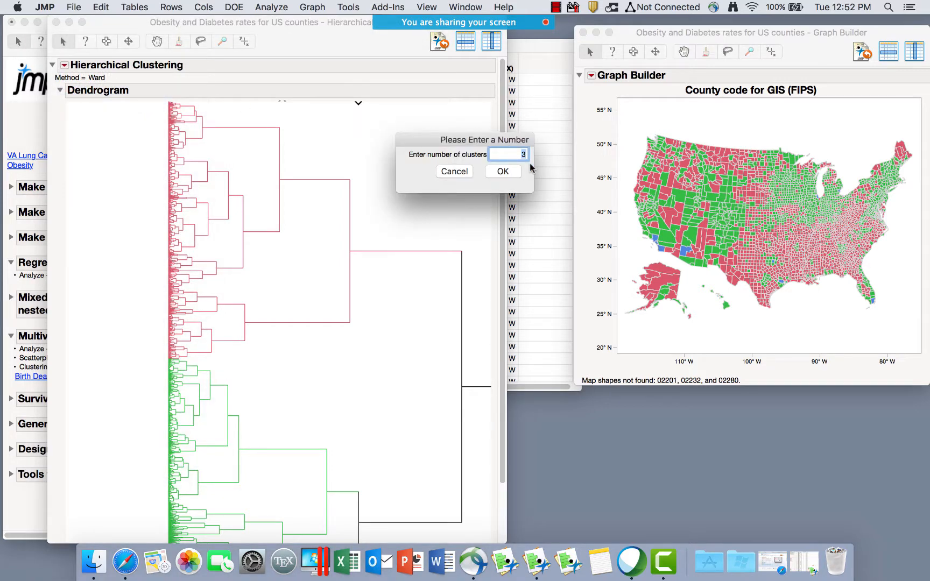
text(4)
click(502, 171)
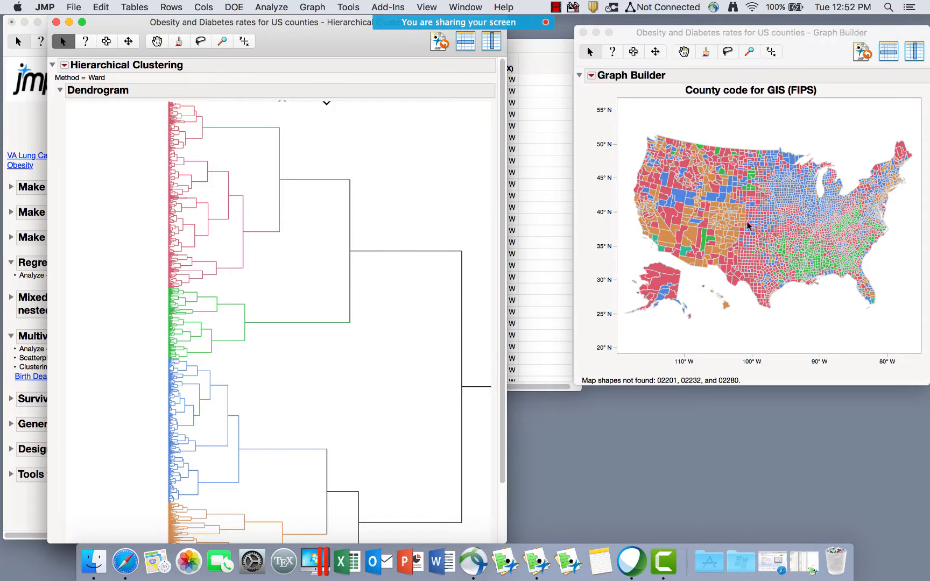
click(583, 33)
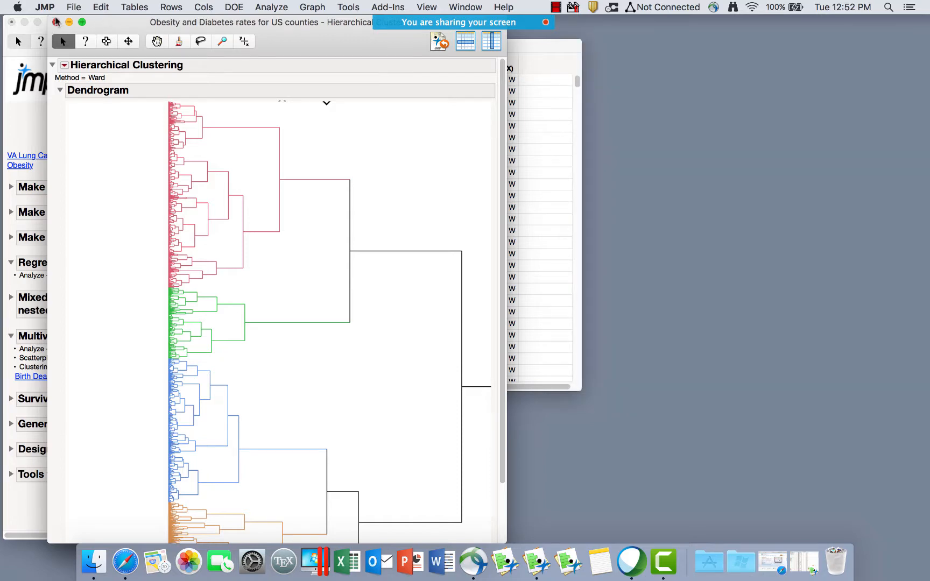
Close the clustering report and bring up the VA Lung Cancer table from the journal's Survival Analysis section.
click(56, 22)
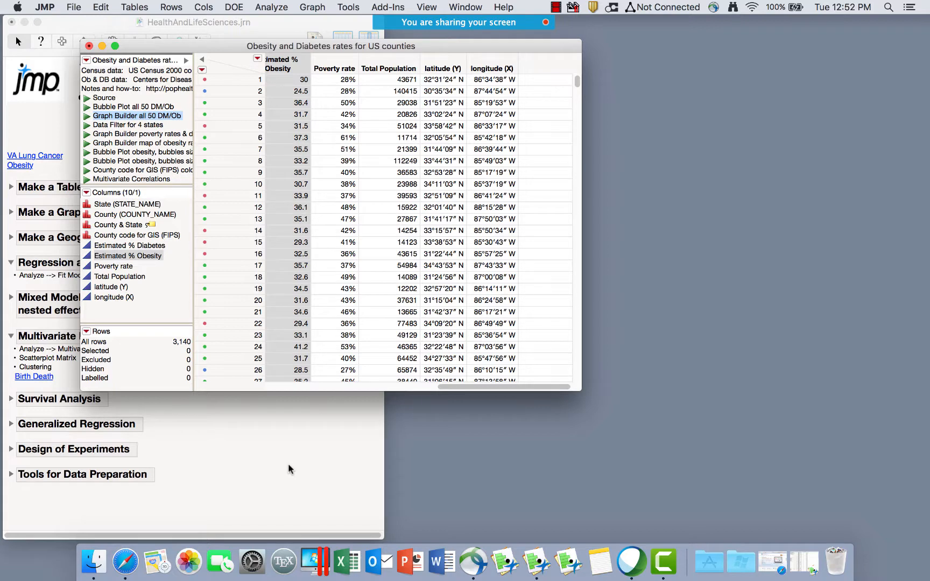
click(198, 442)
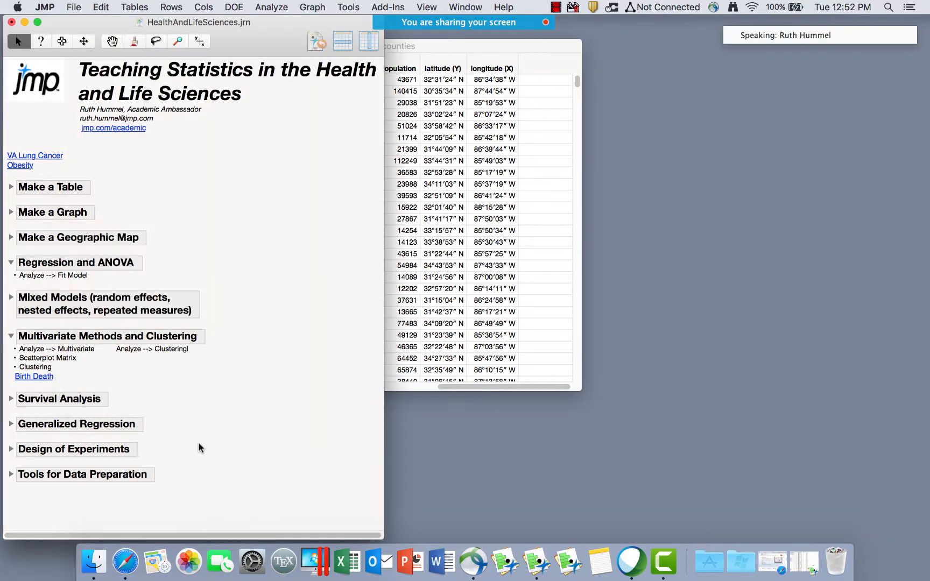
click(11, 336)
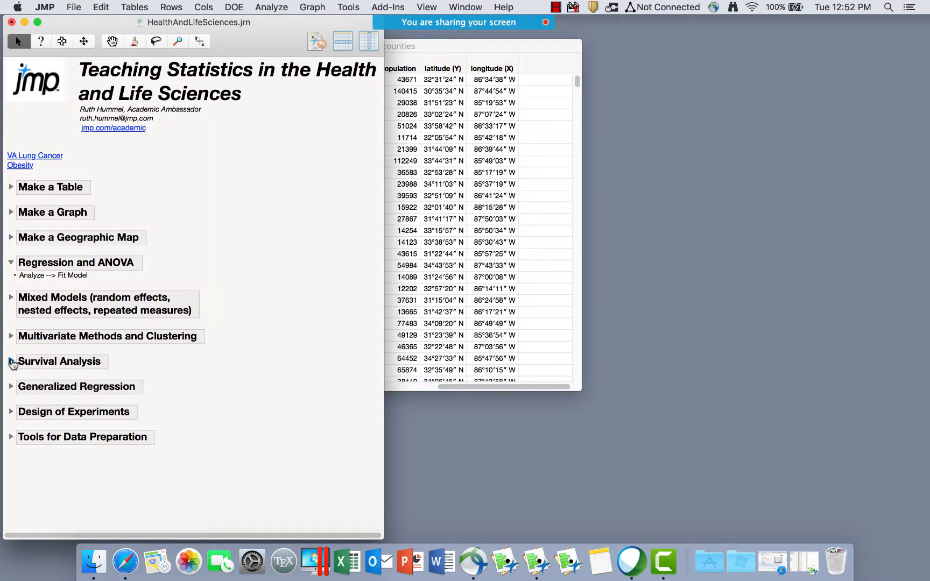
click(11, 362)
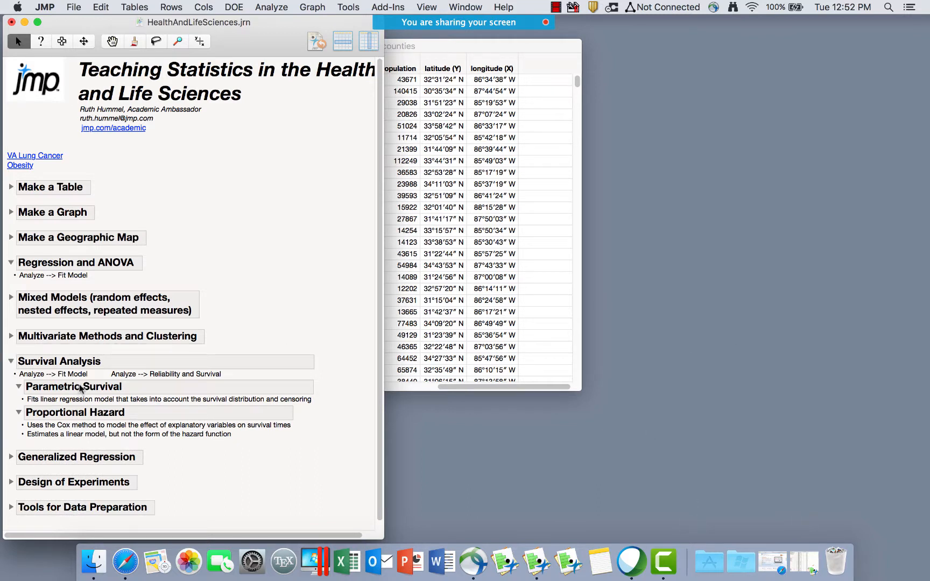
click(805, 561)
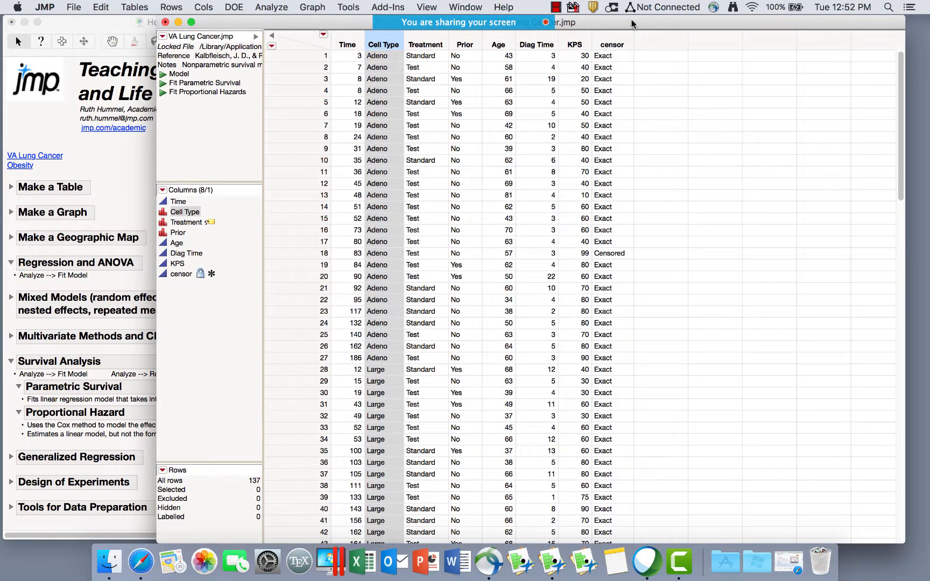
drag(632, 24, 596, 43)
Open Fit Model and clear the prefilled Time role and effects, switching to Standard Least Squares.
click(281, 8)
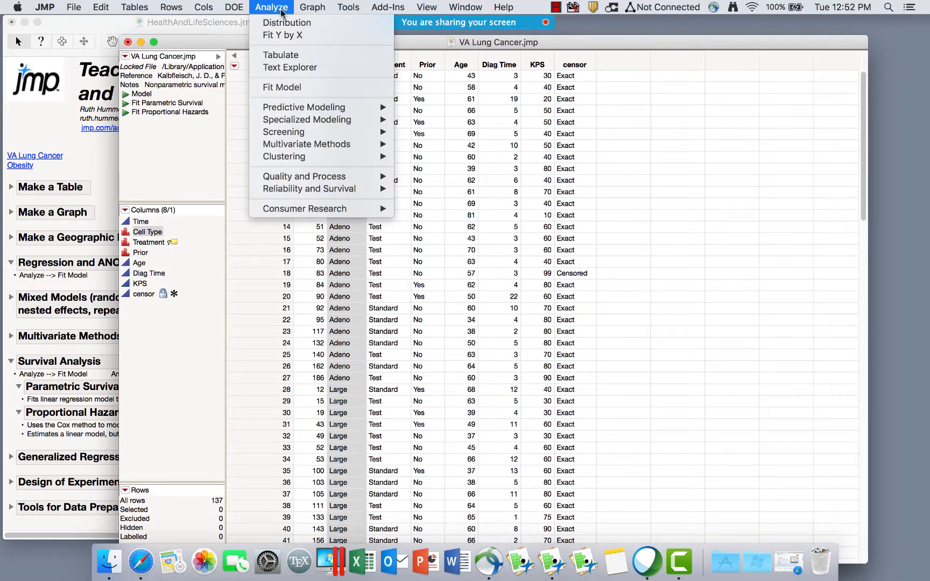
click(305, 89)
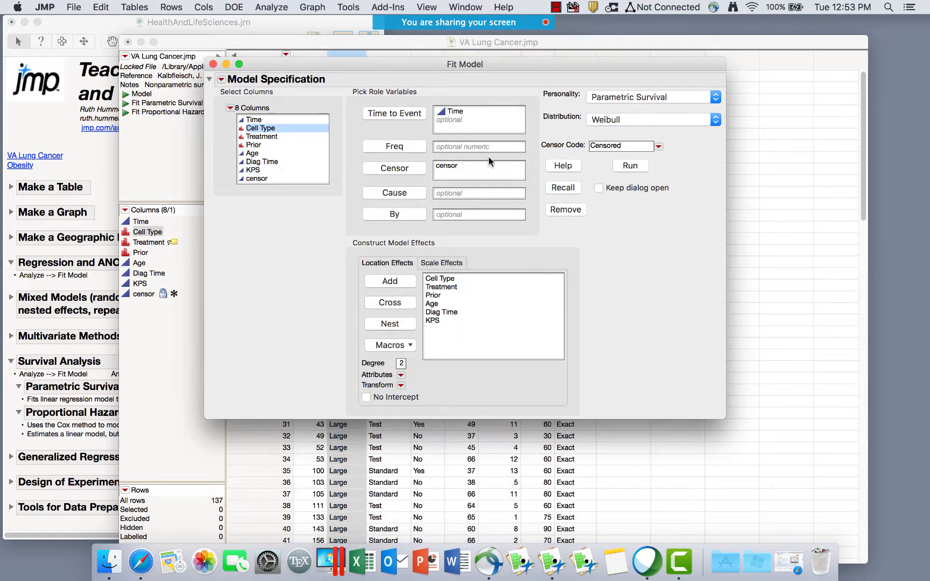
click(640, 103)
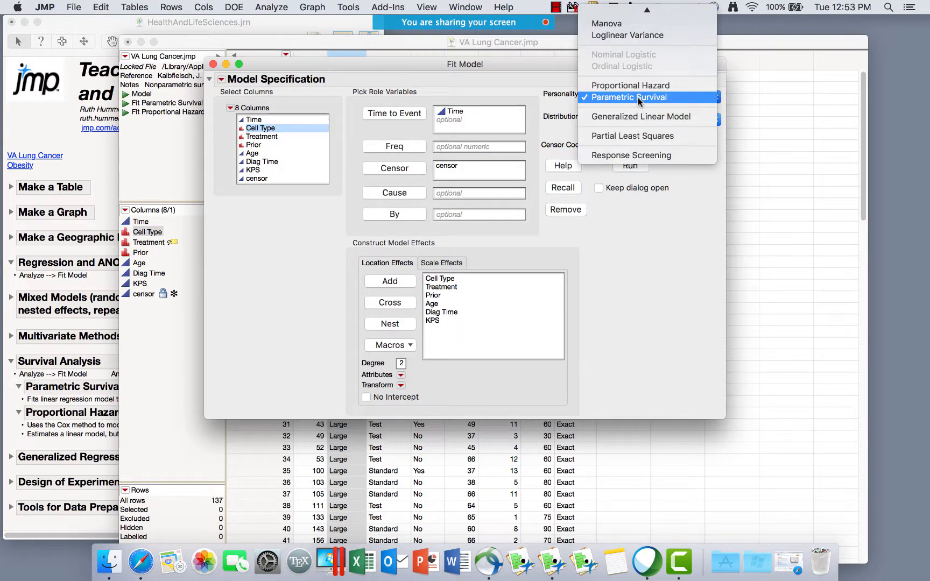
click(638, 97)
click(455, 111)
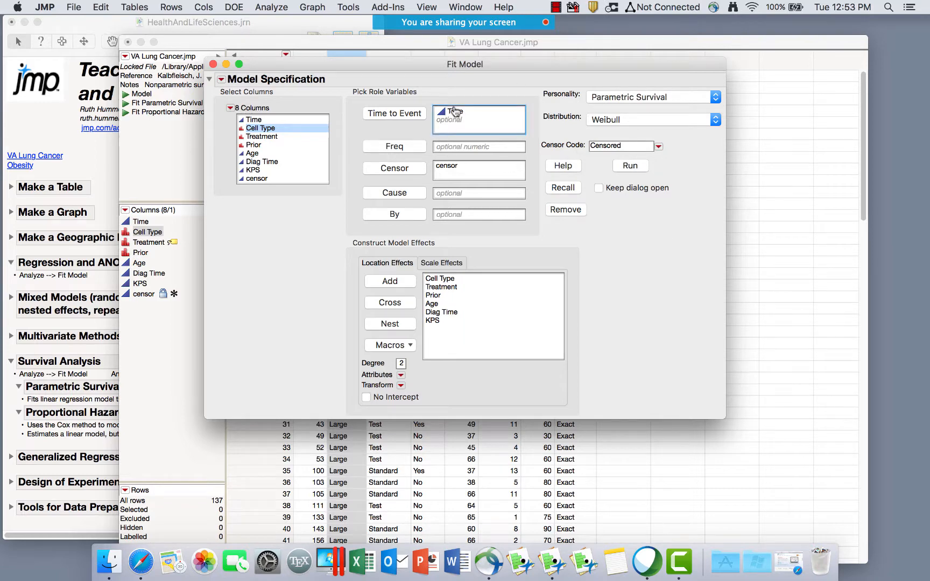
click(455, 112)
key(BackSpace)
drag(458, 281, 455, 321)
key(BackSpace)
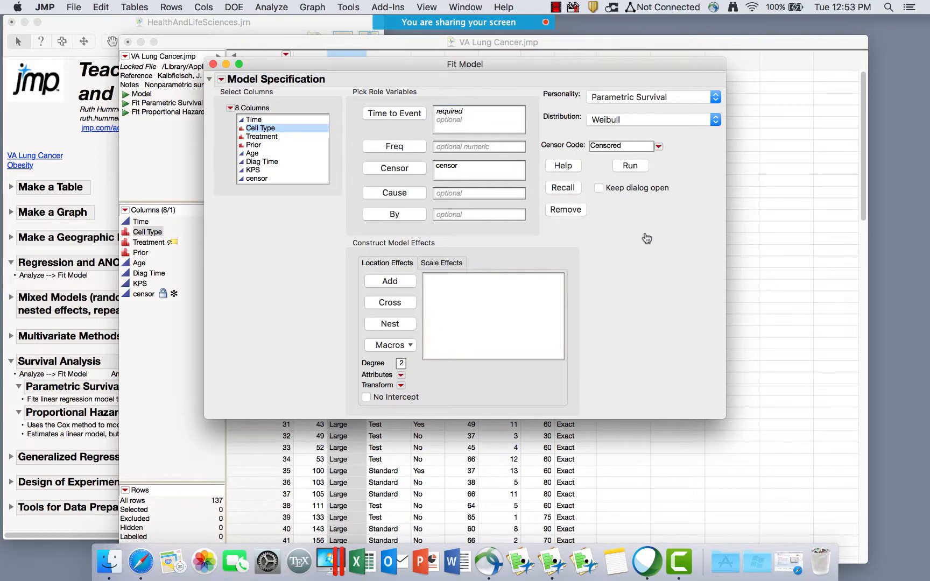
click(655, 96)
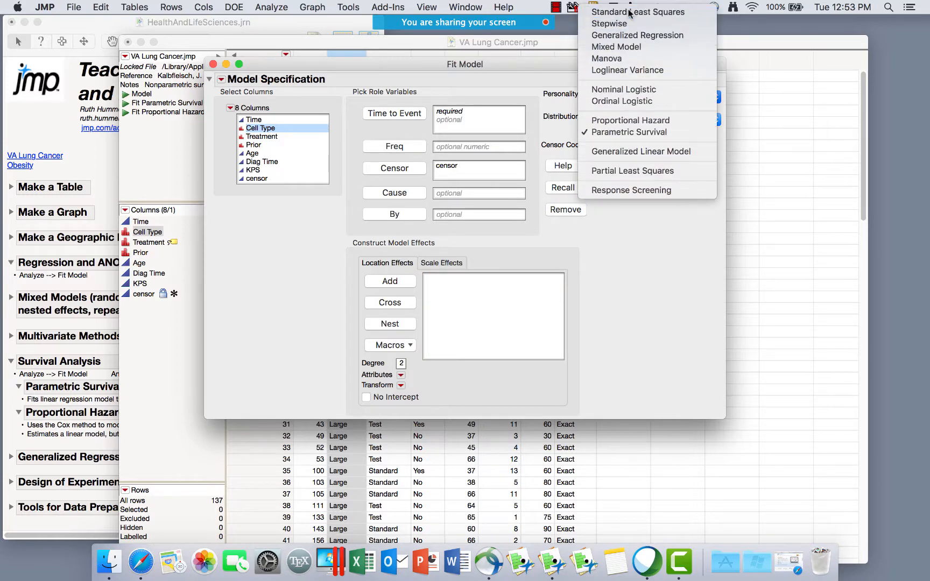
click(633, 9)
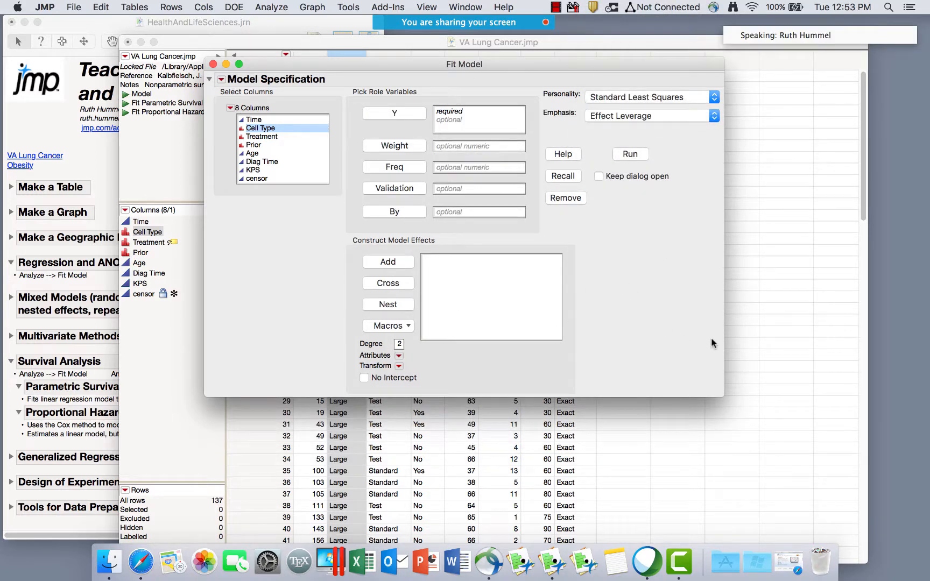
Set Time as Y, Cell Type–KPS as effects, Proportional Hazard personality, and censor as Censor.
click(274, 120)
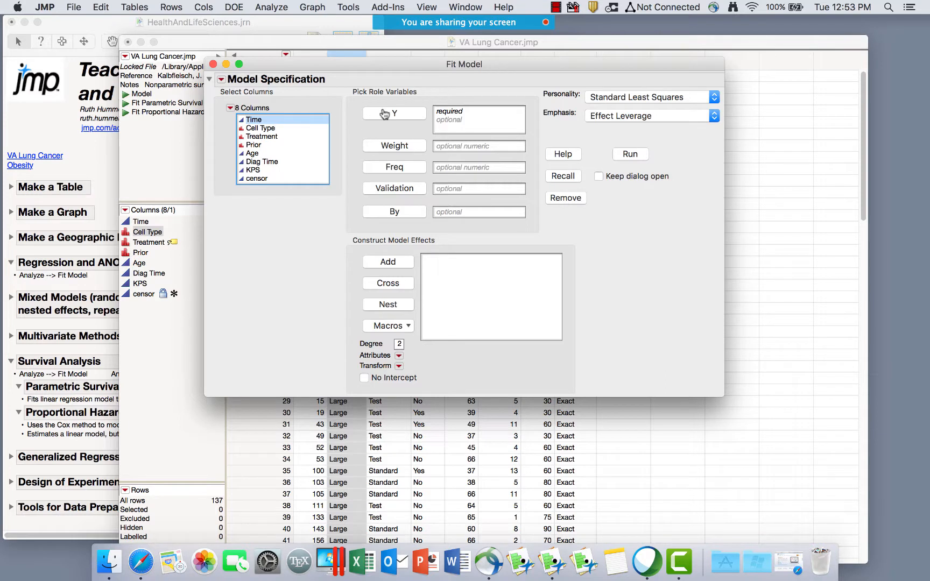
click(385, 114)
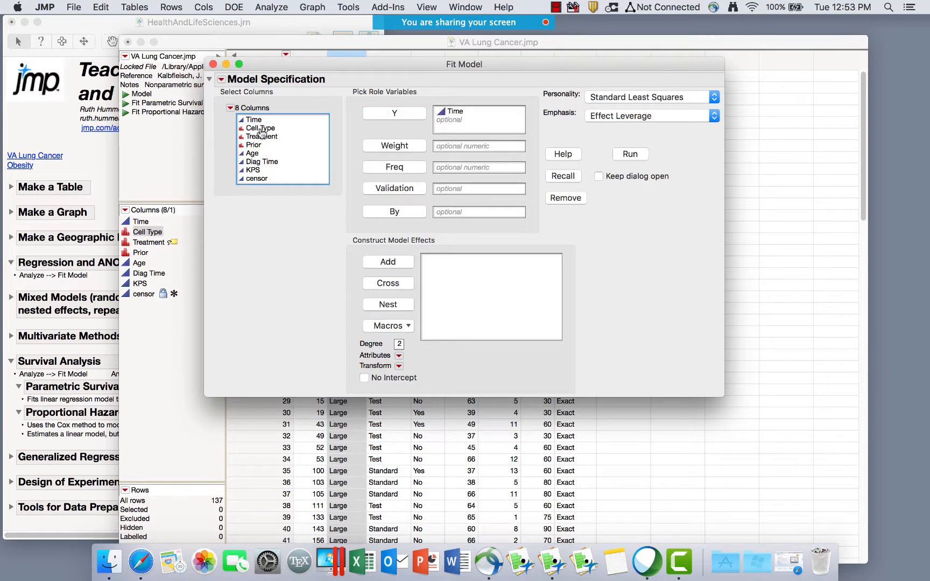
drag(261, 129, 266, 173)
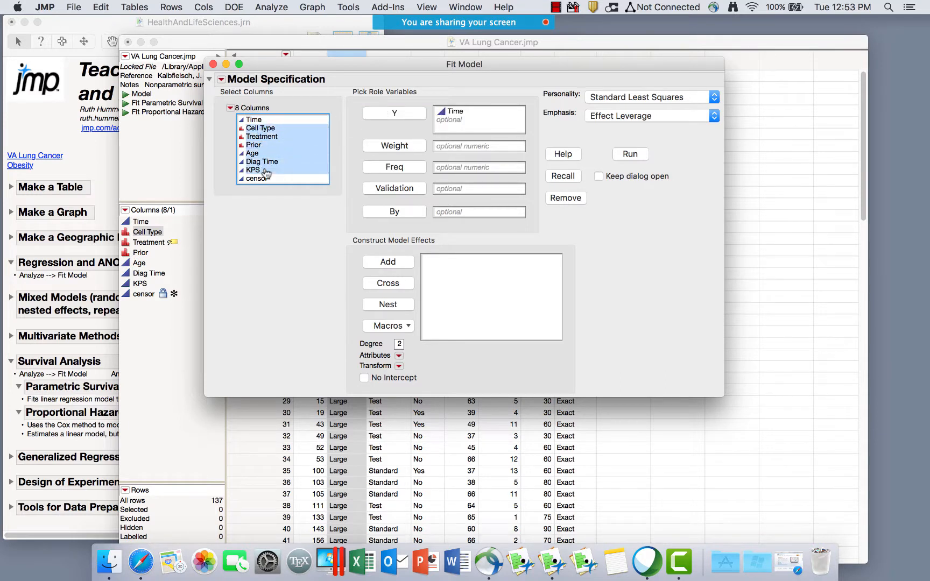
click(397, 262)
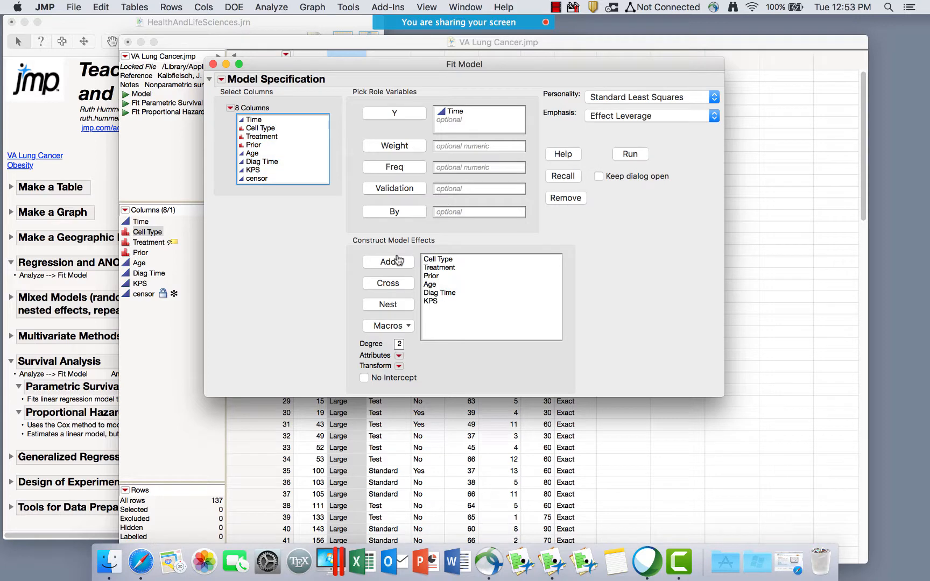
click(631, 97)
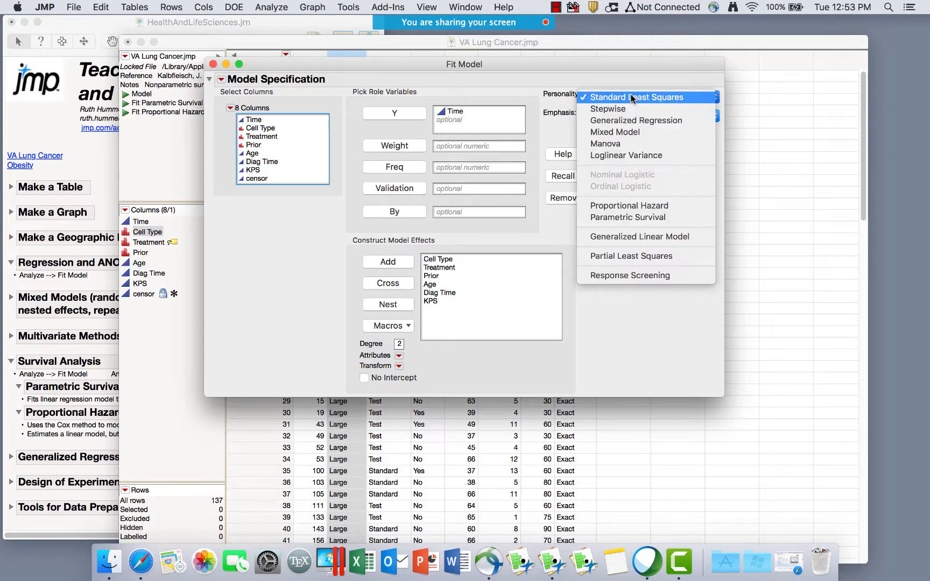
click(644, 207)
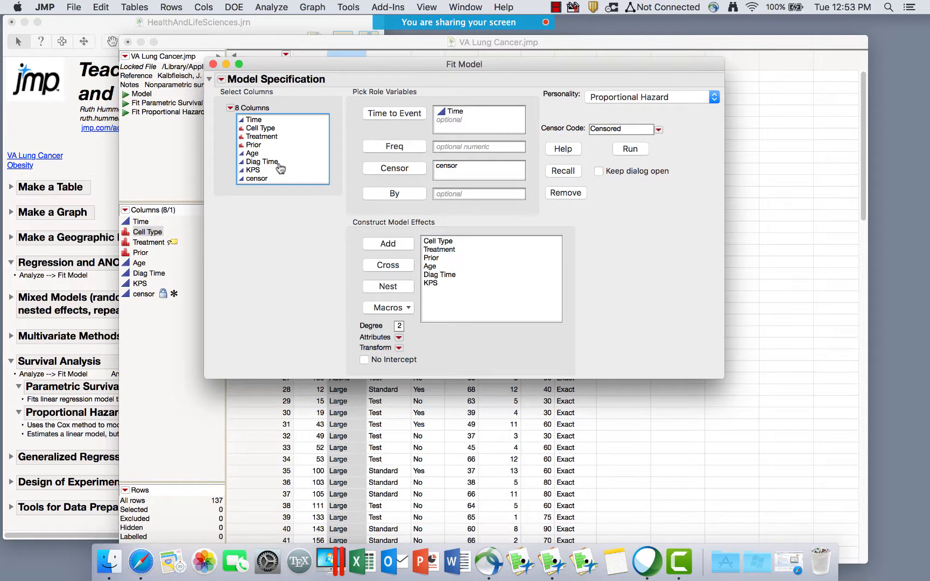
click(254, 180)
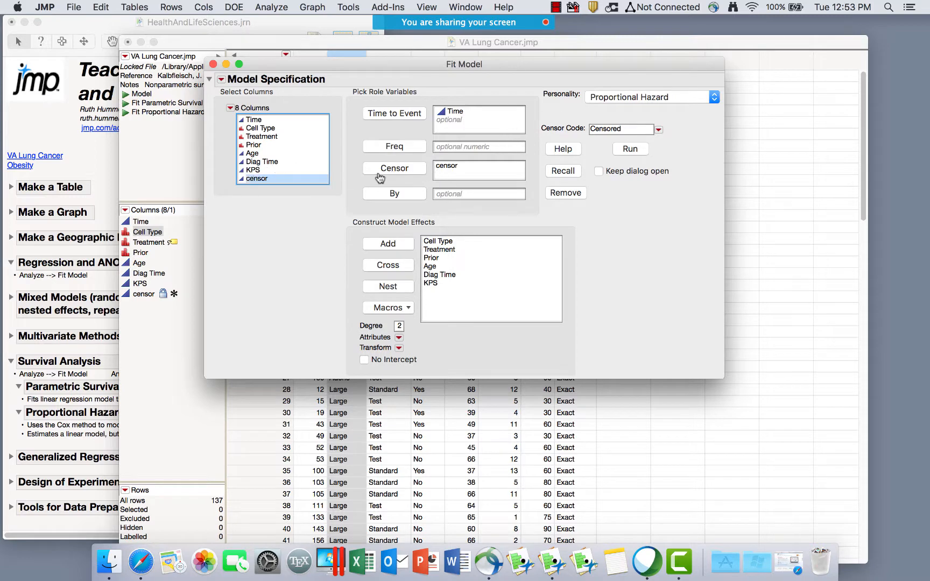
click(473, 168)
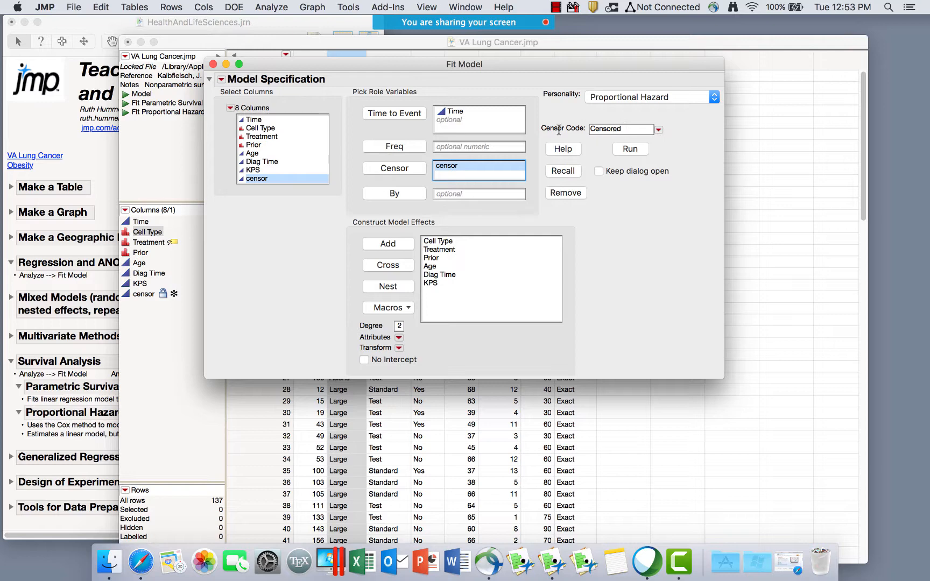
click(615, 126)
click(680, 198)
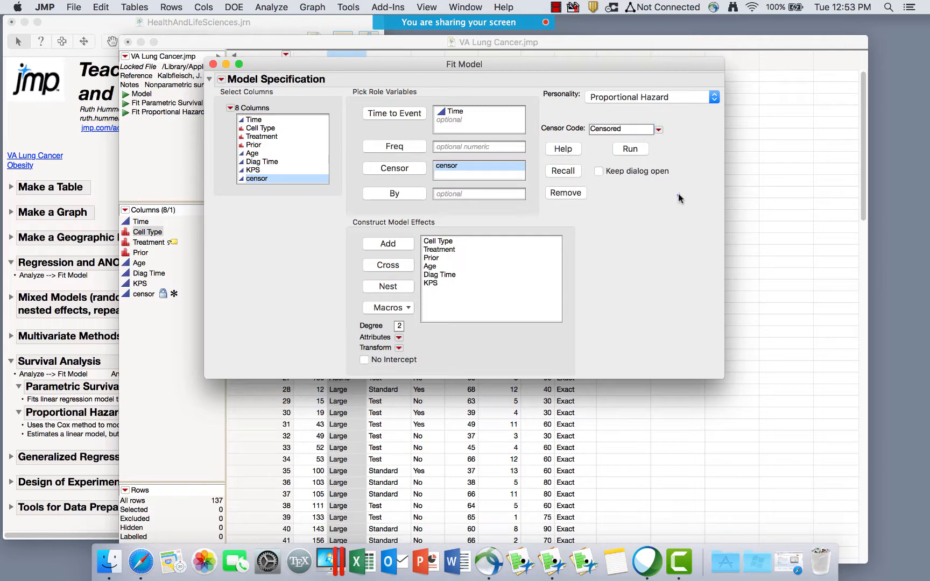
Run the proportional hazards fit and inspect the Baseline Survival values table.
click(632, 153)
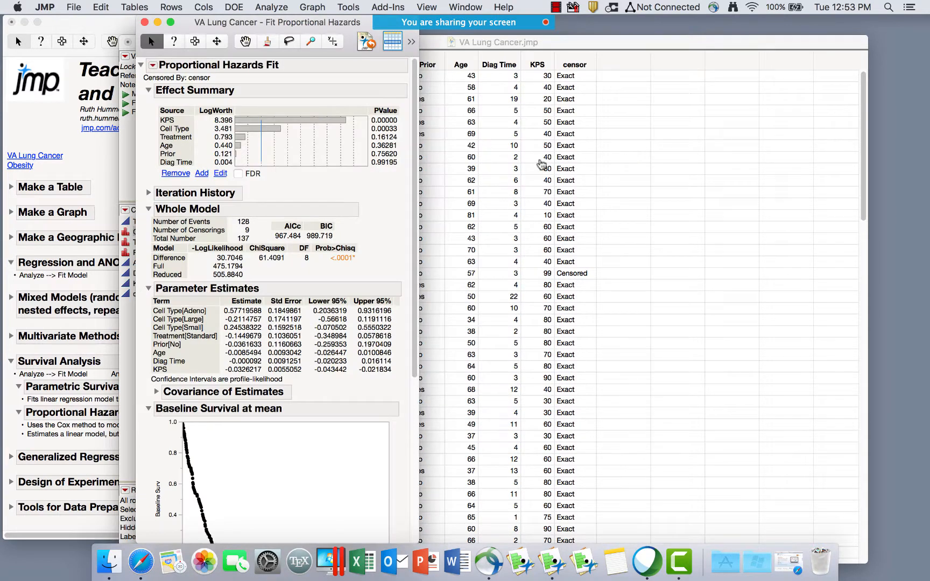
scroll(330, 295, down, 6)
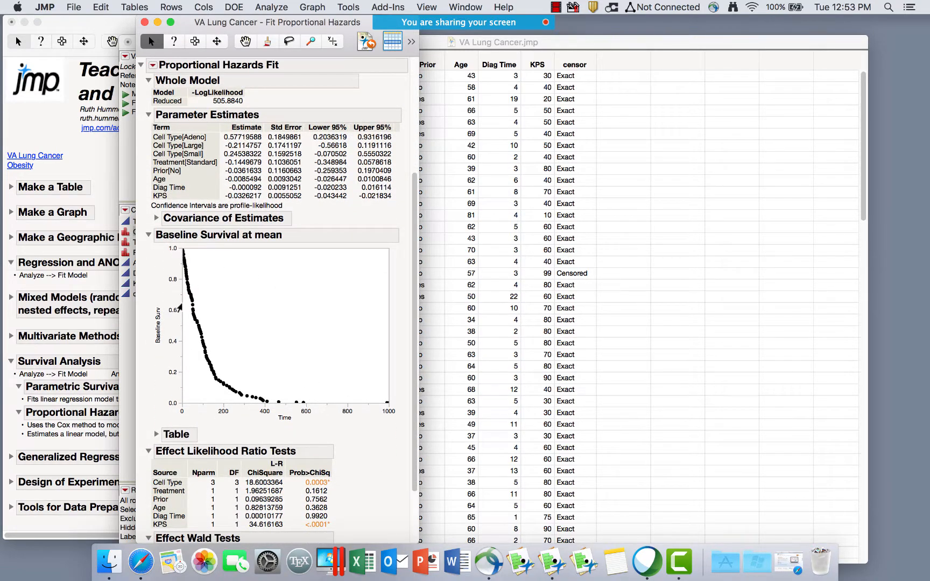
click(157, 435)
scroll(296, 432, down, 10)
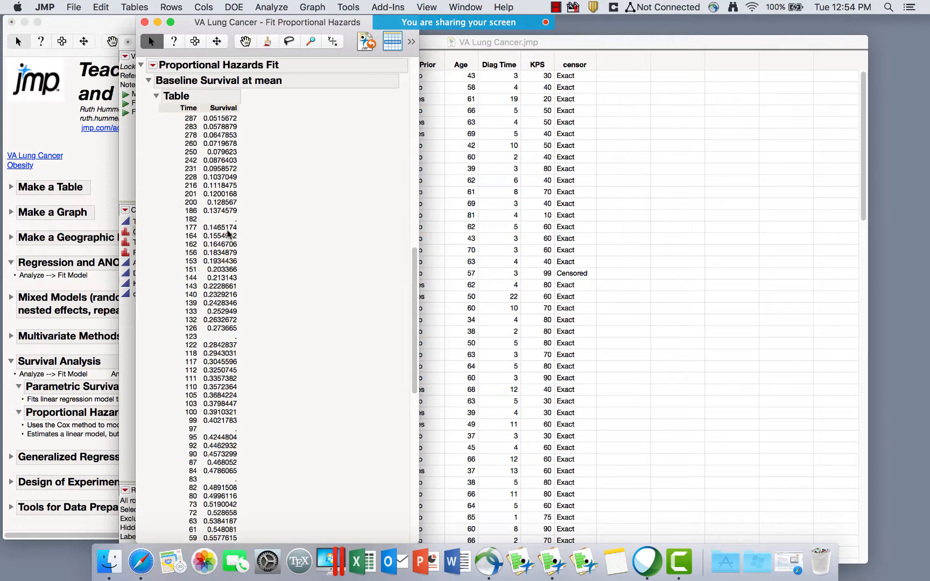
scroll(226, 502, up, 5)
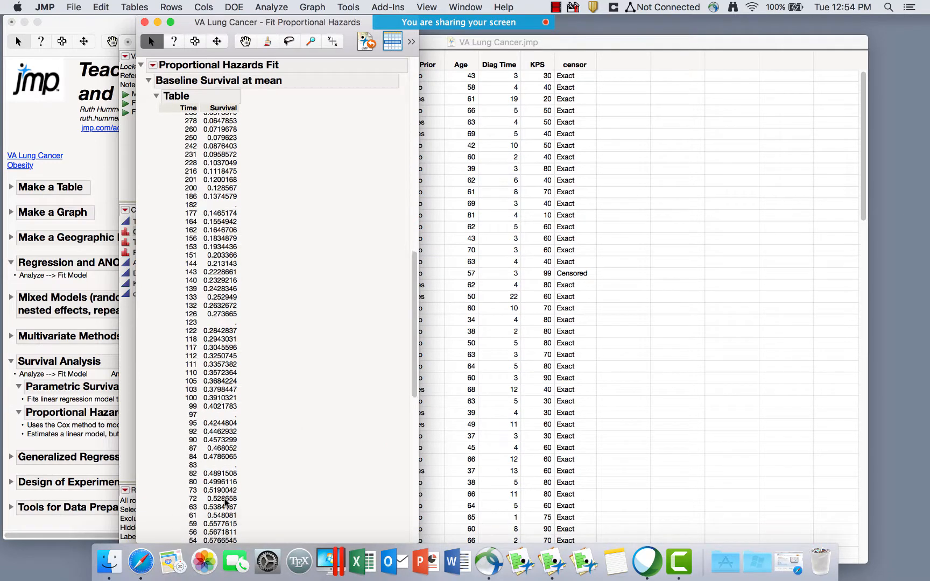
click(154, 155)
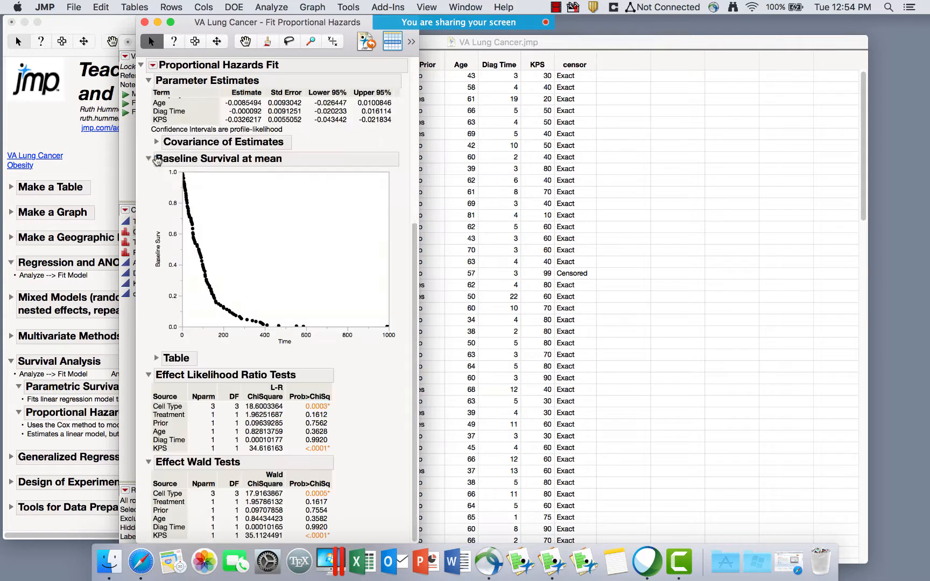
click(153, 158)
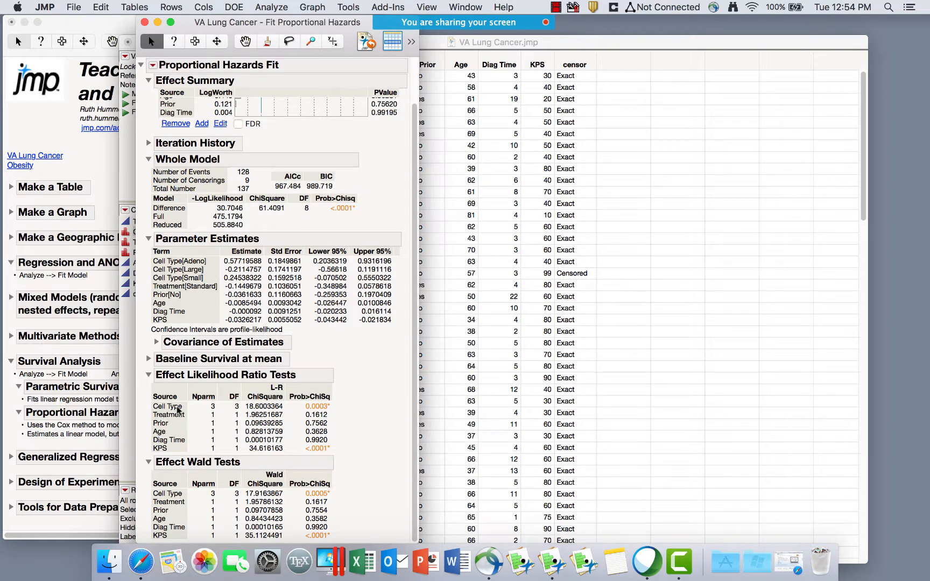
drag(383, 415, 276, 450)
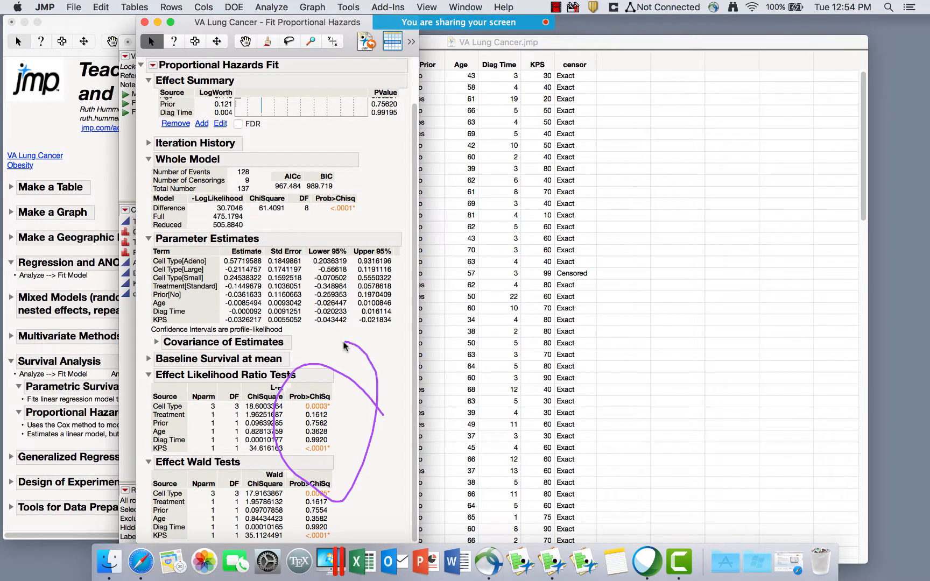
Show FDR-adjusted LogWorth and p-values for KPS and Cell Type in the Effect Summary.
click(153, 65)
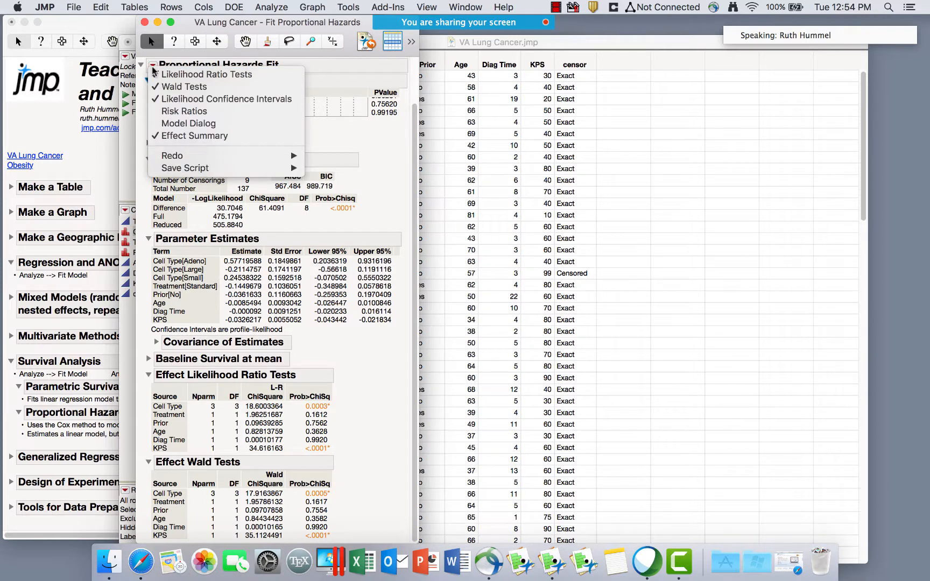
click(369, 146)
scroll(369, 147, up, 3)
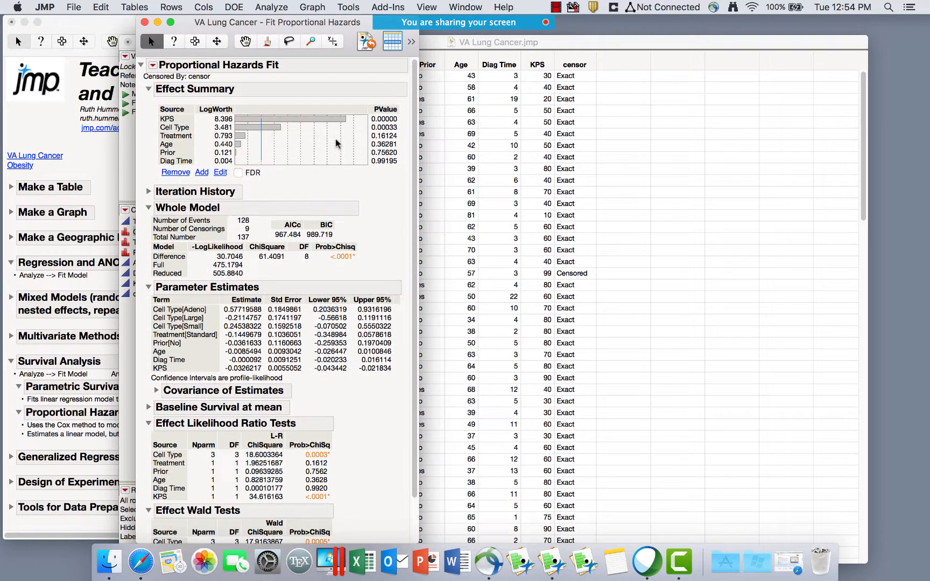
click(172, 120)
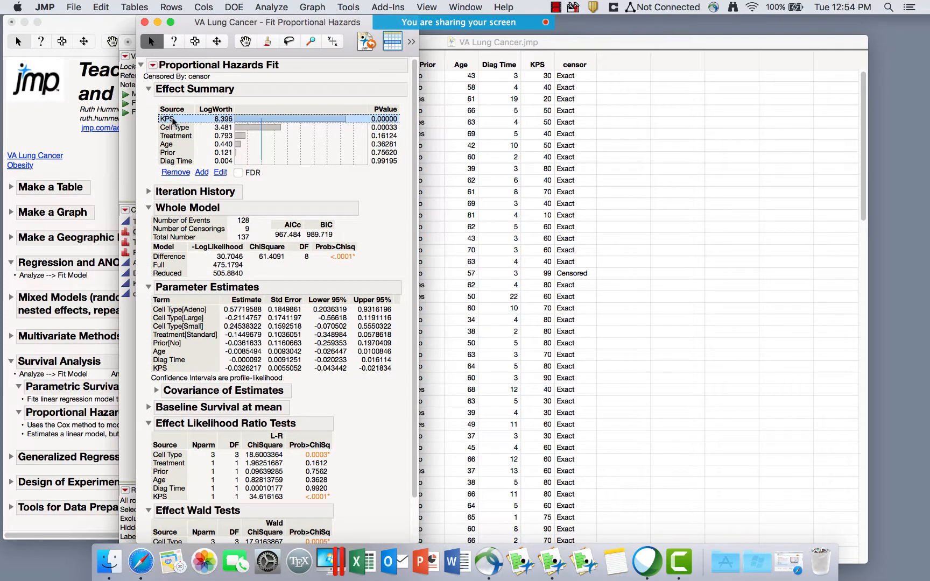
click(172, 128)
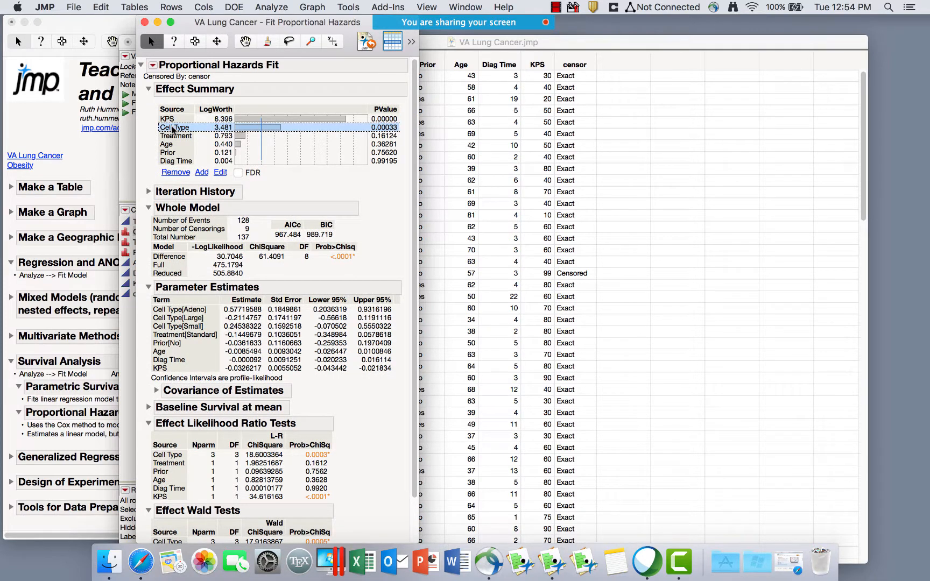
click(238, 173)
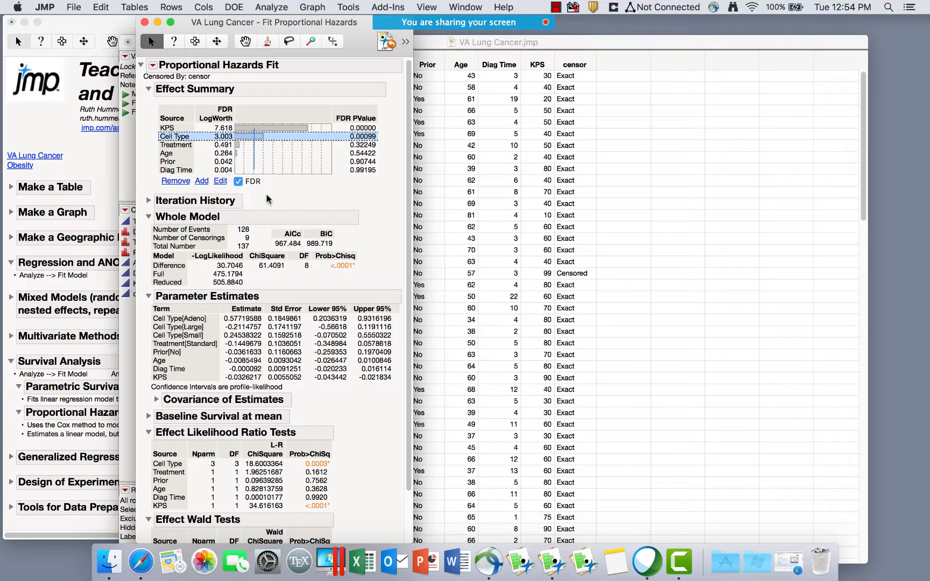
scroll(297, 211, down, 2)
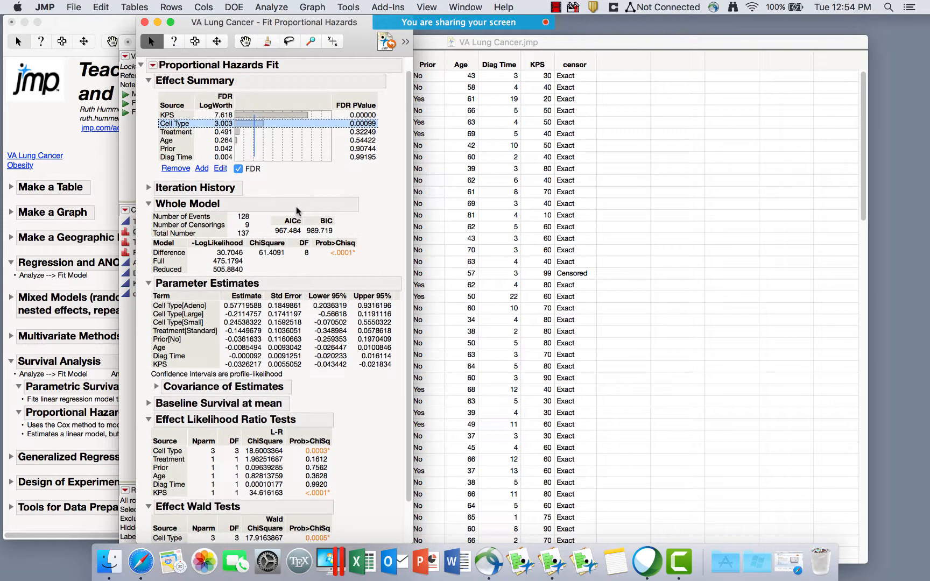
scroll(335, 212, down, 5)
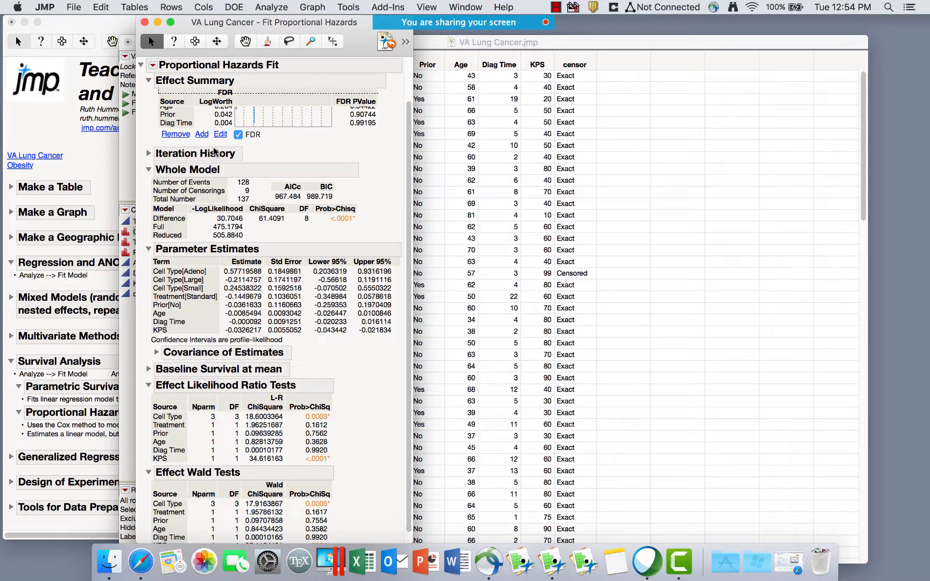
Inspect the fit's Iteration History, then hide it again.
click(149, 154)
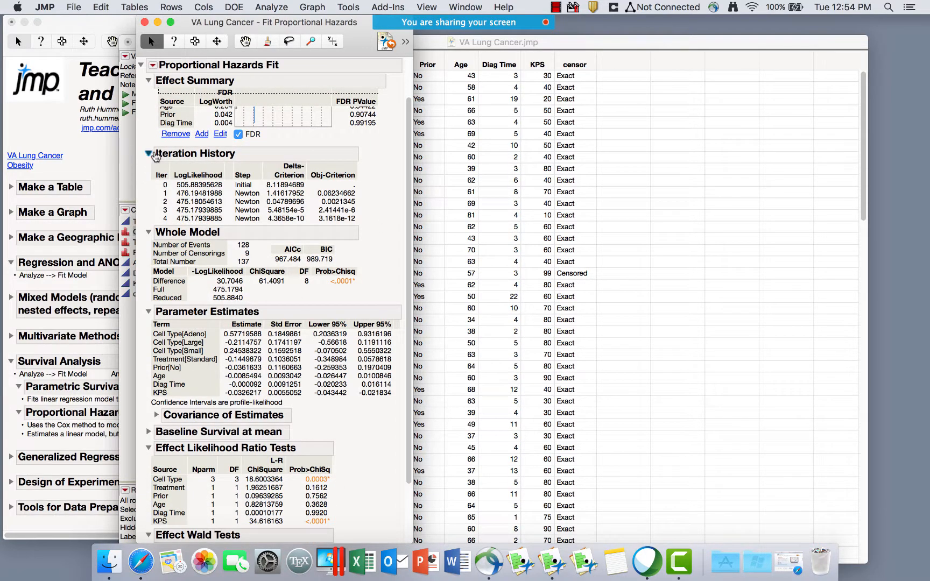
click(149, 155)
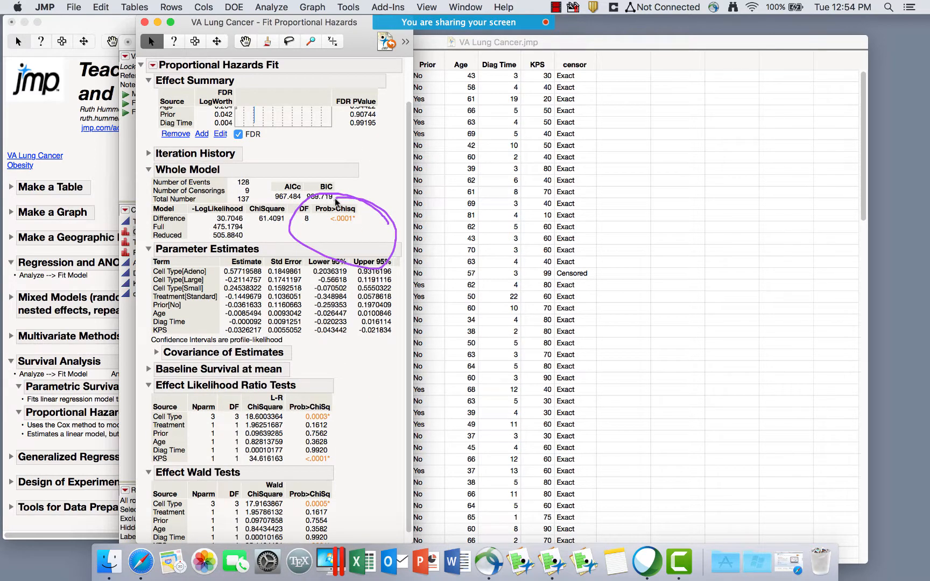
scroll(350, 376, down, 2)
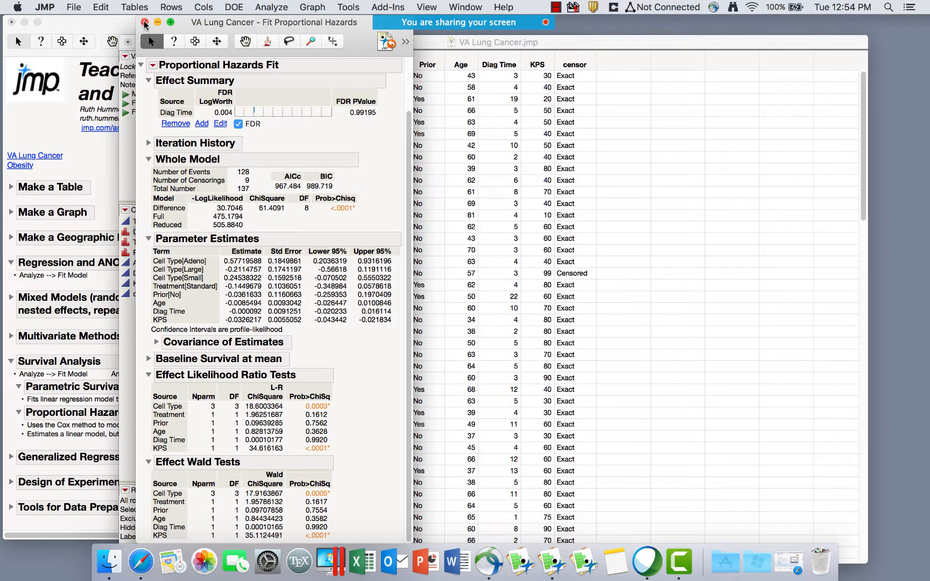
Close the hazards report and set up a Parametric Survival fit of Time with six effects.
click(144, 20)
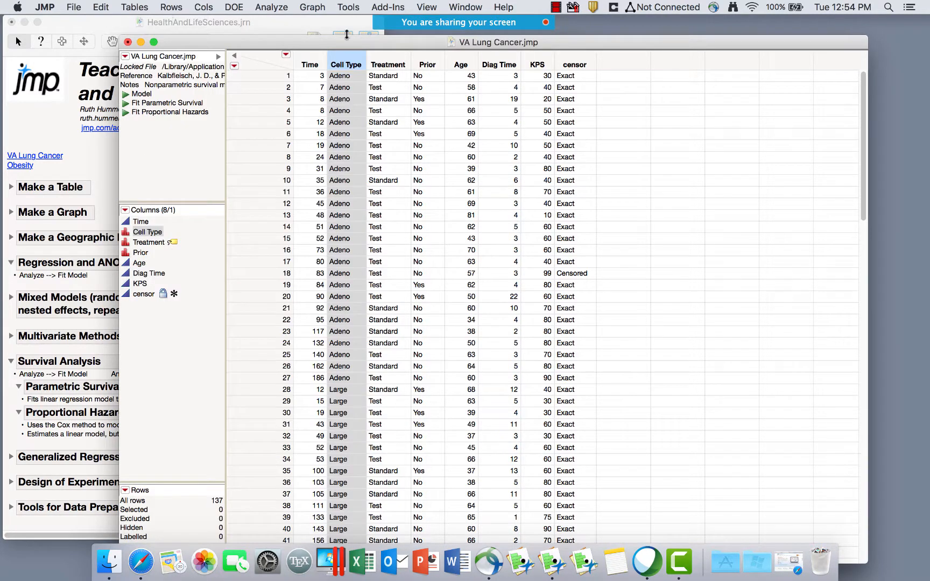
click(312, 7)
mouse_move(267, 5)
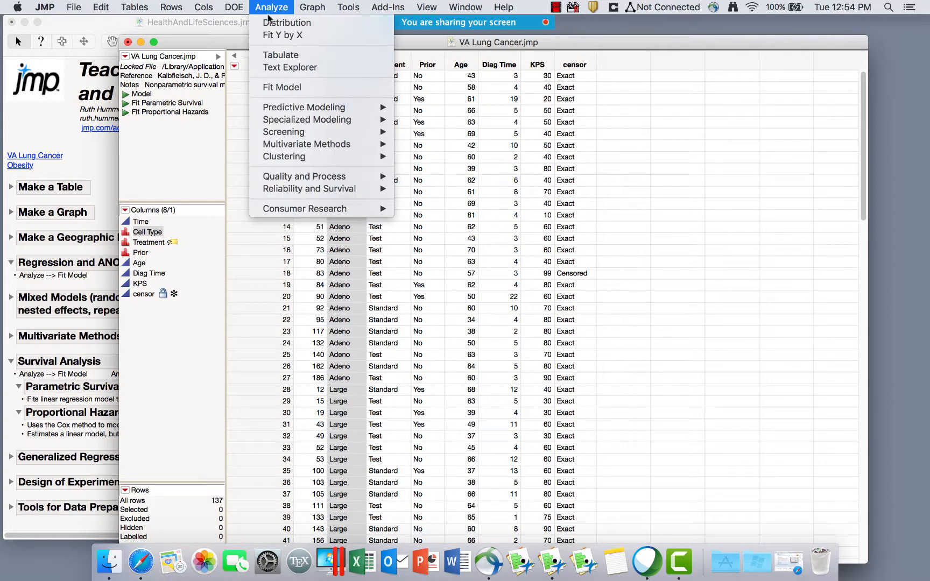
click(291, 88)
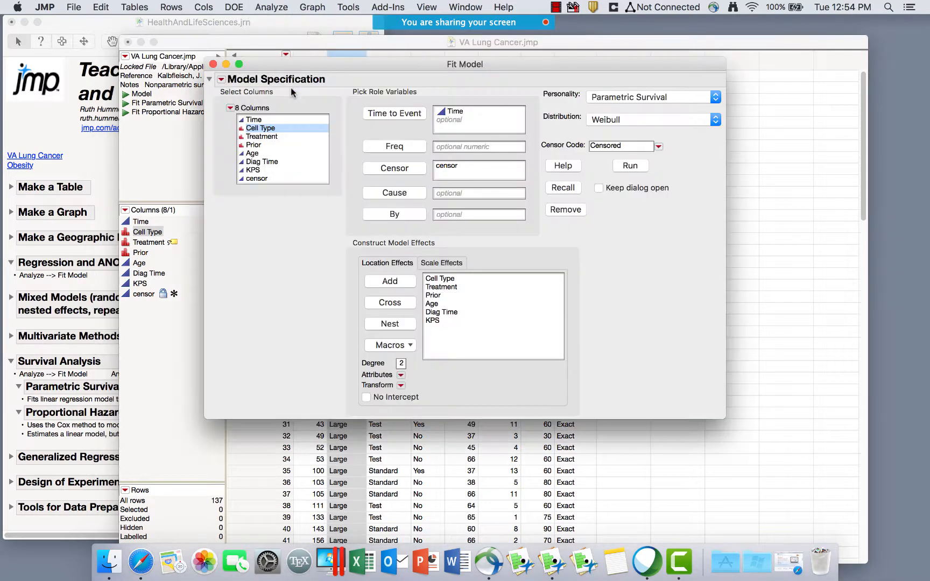
click(627, 98)
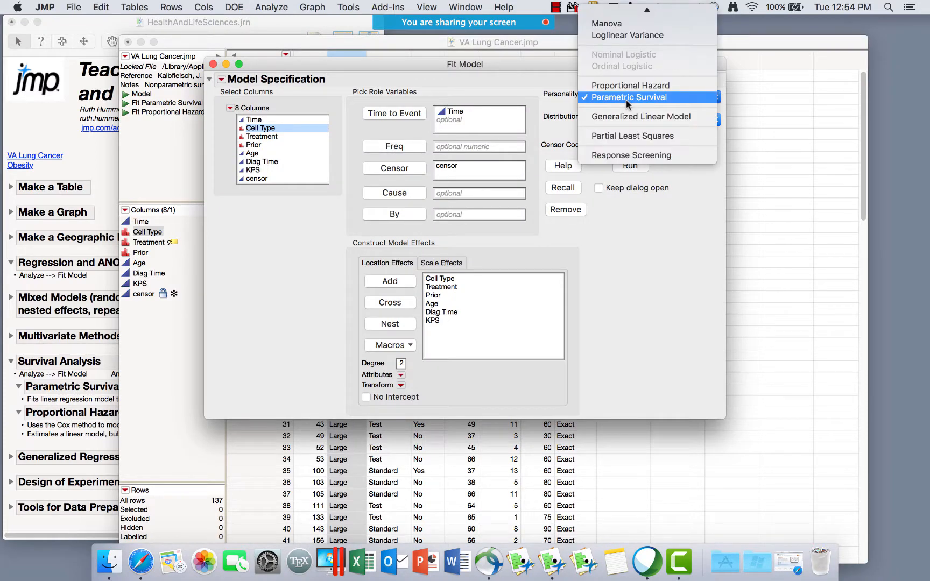
click(626, 100)
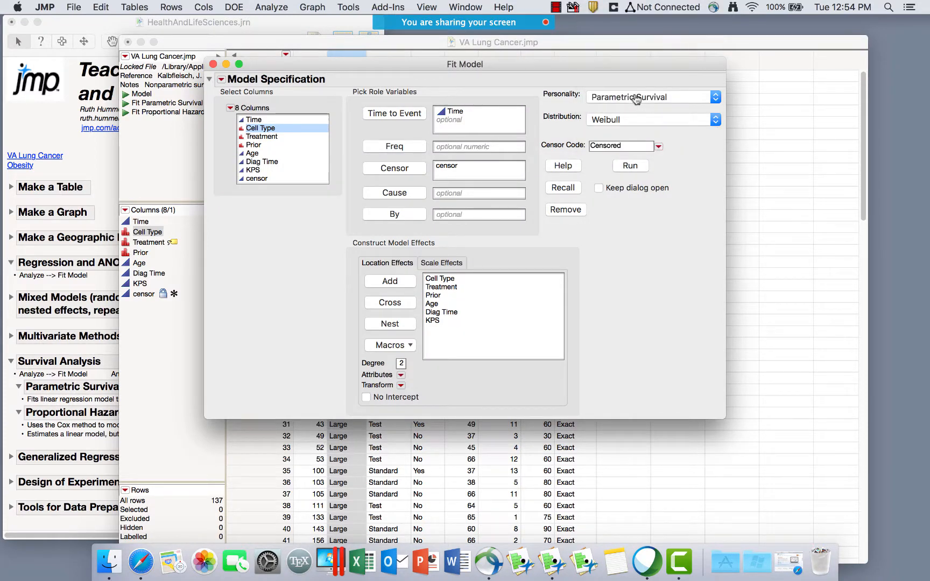
click(645, 98)
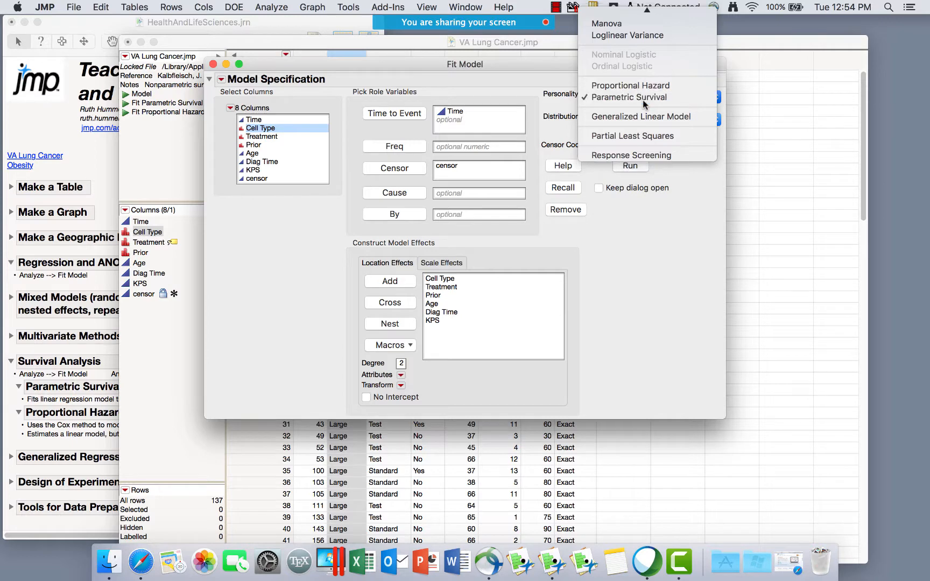
click(644, 95)
click(469, 119)
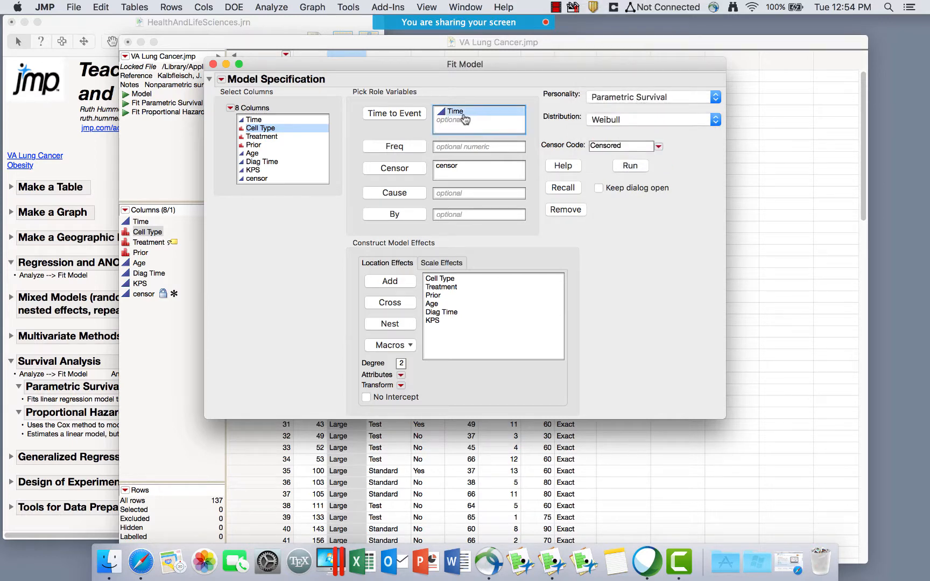
drag(453, 284, 453, 334)
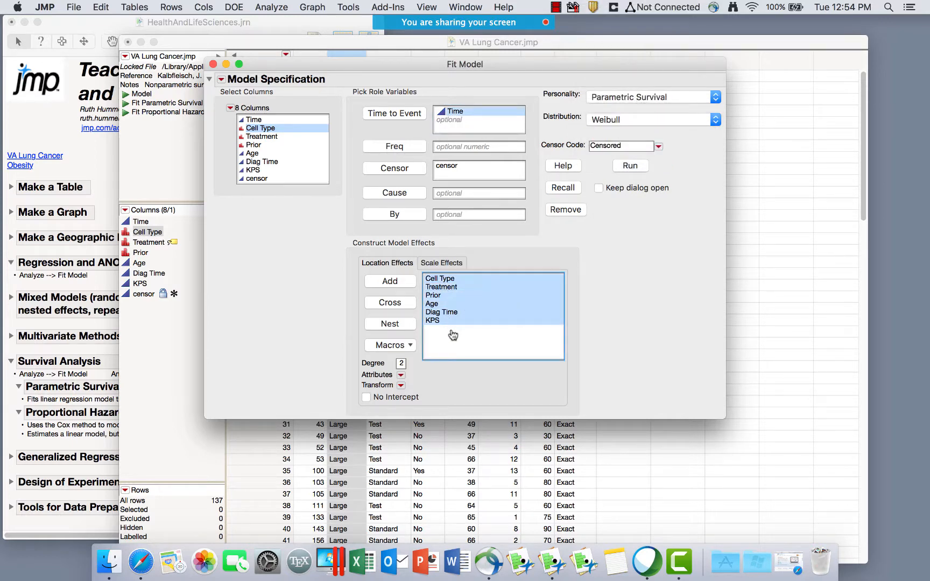
click(451, 264)
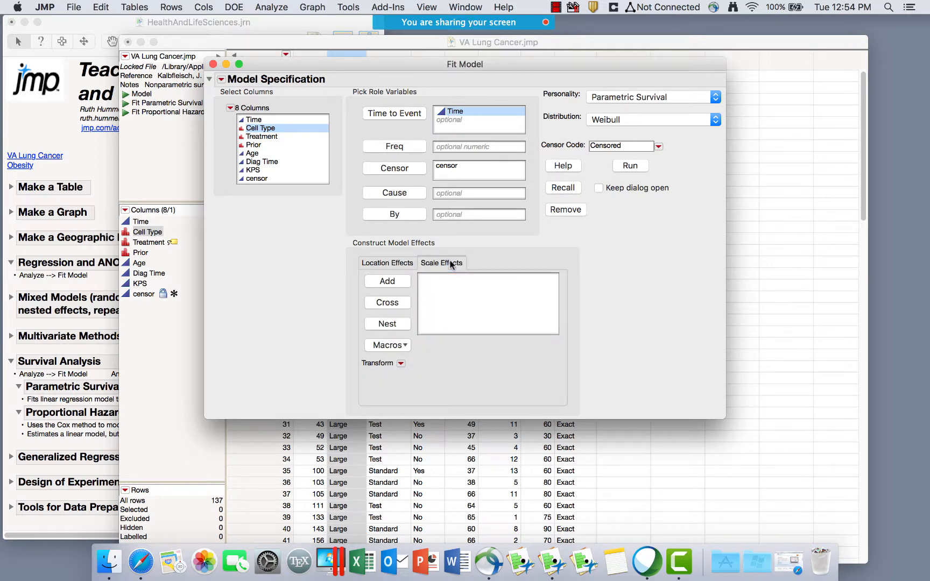
click(394, 262)
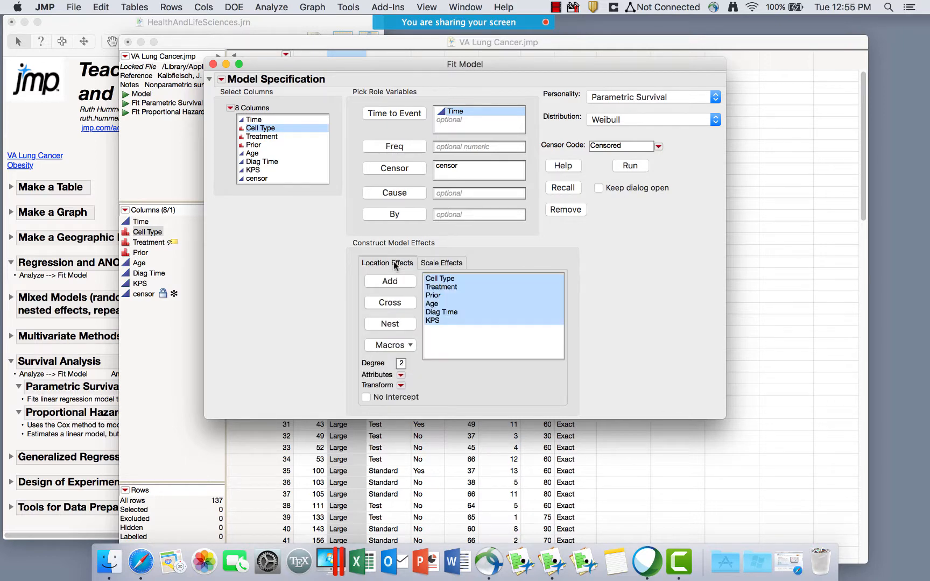
Change the distribution from Weibull to All Distributions and run the fit.
click(613, 118)
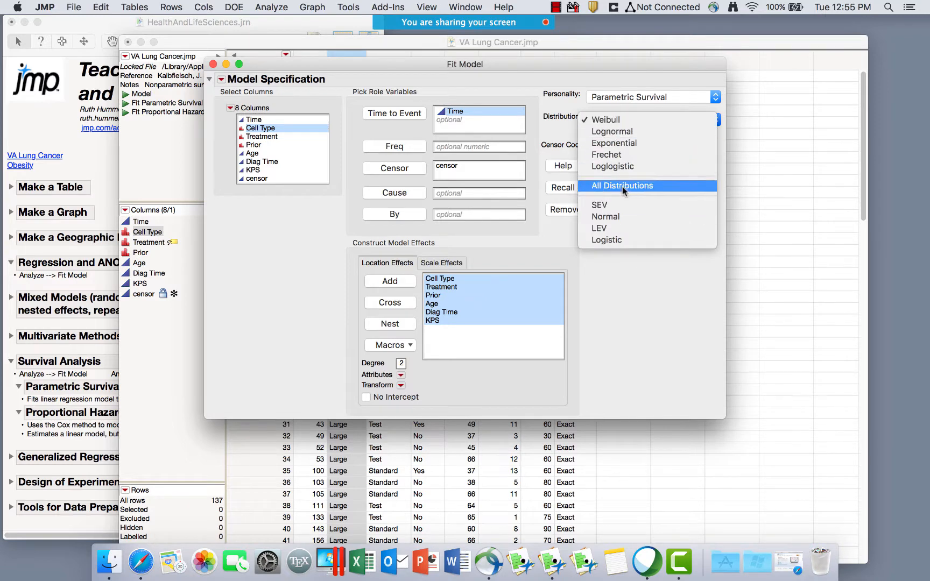
click(618, 120)
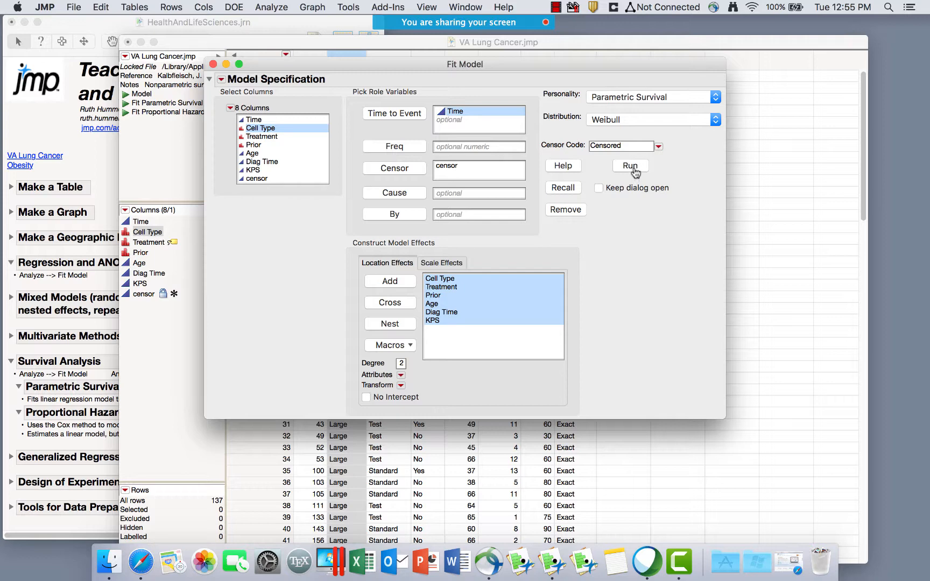
click(633, 118)
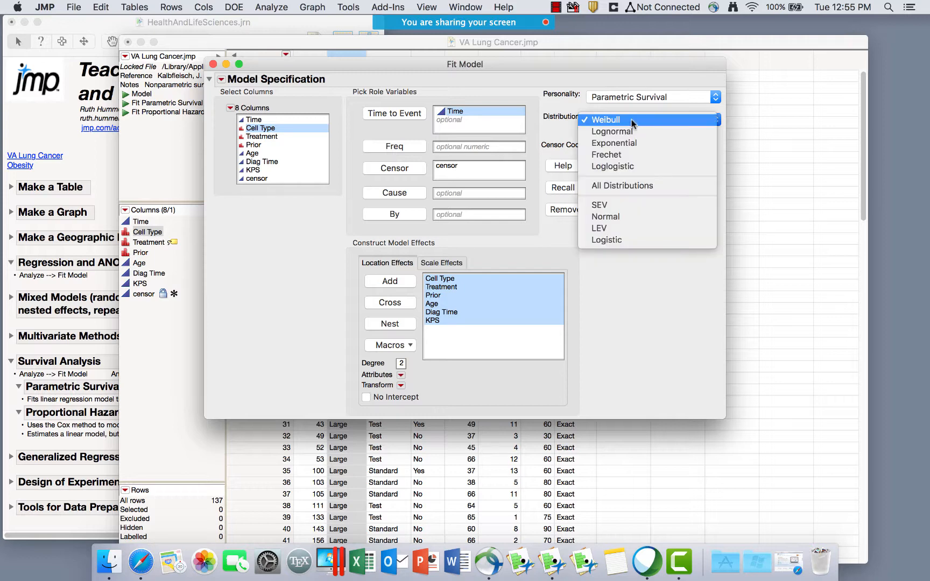
click(633, 187)
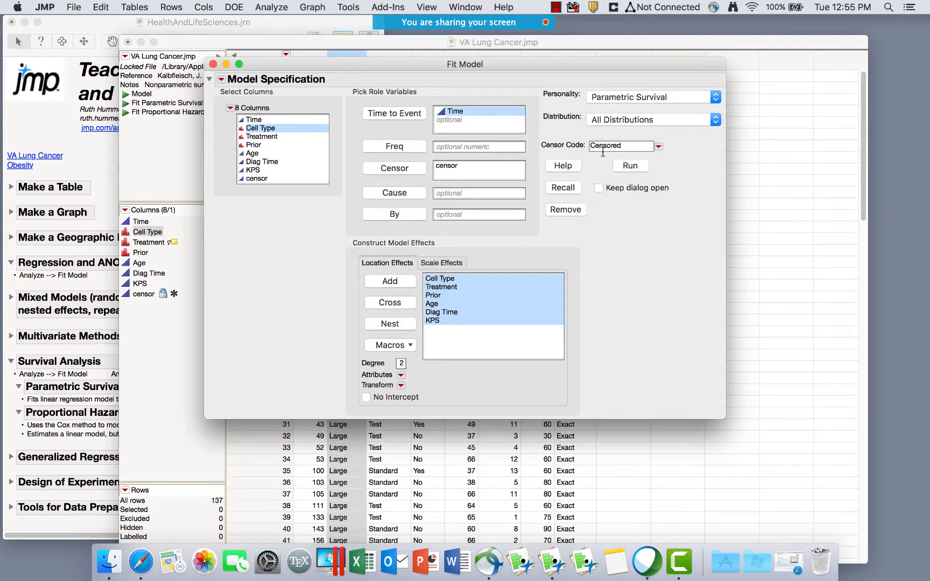
click(632, 166)
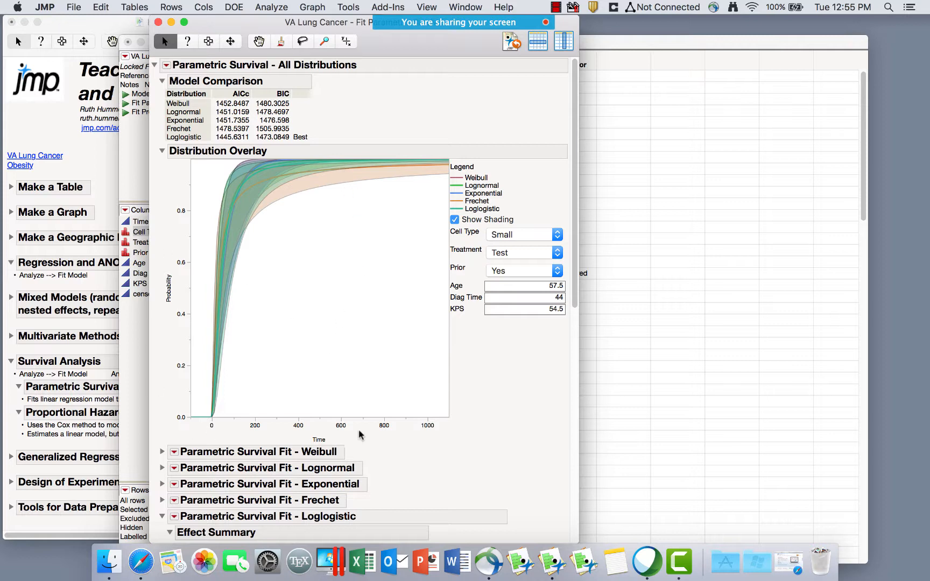
scroll(425, 450, down, 5)
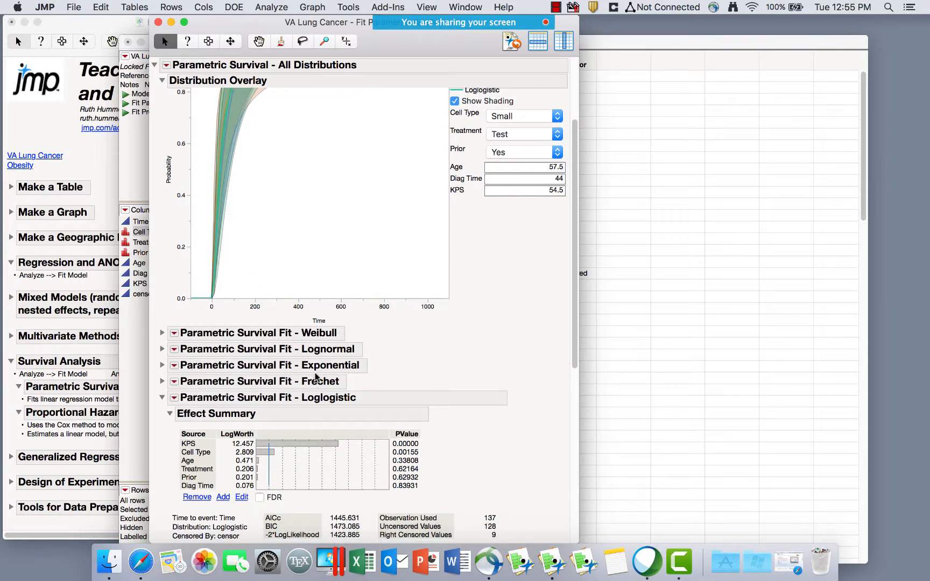
scroll(526, 367, up, 3)
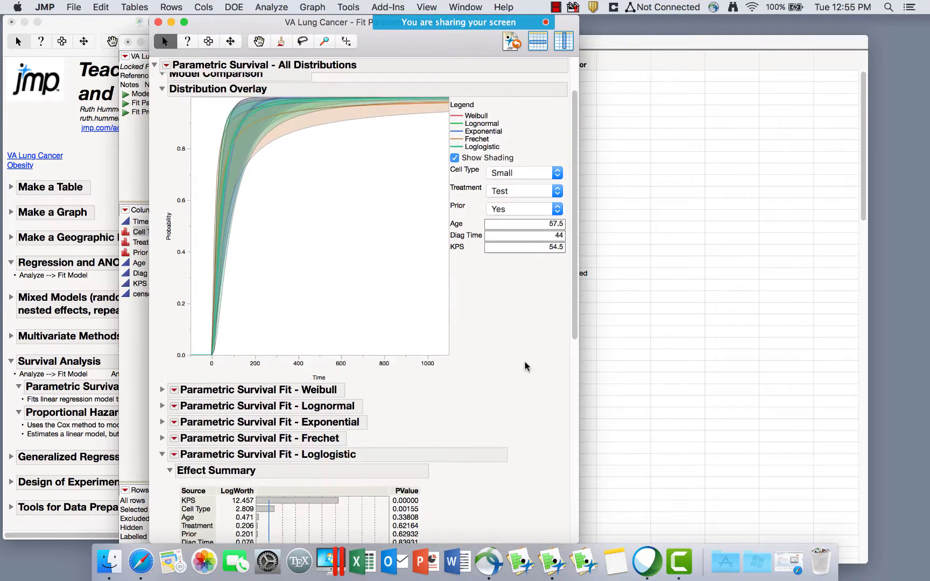
scroll(526, 367, down, 15)
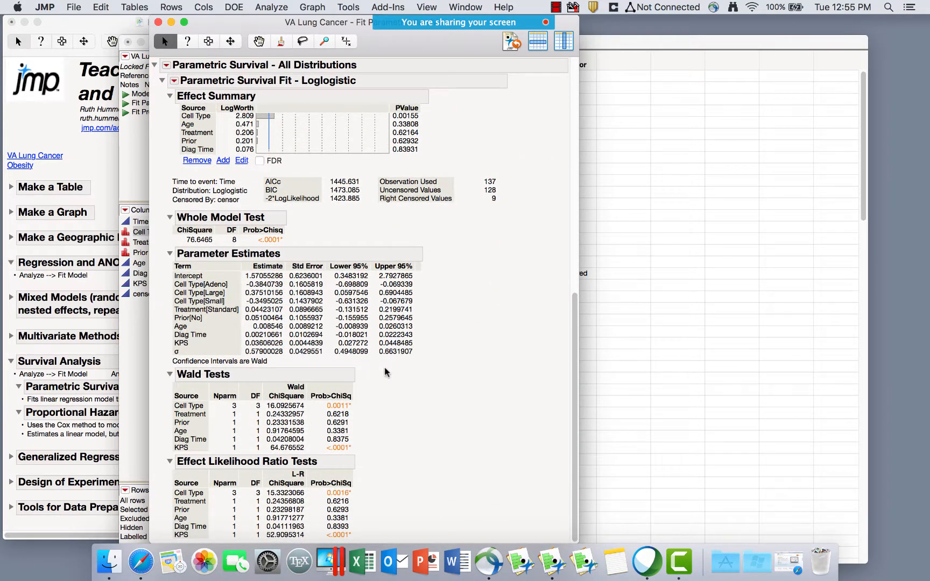
click(173, 81)
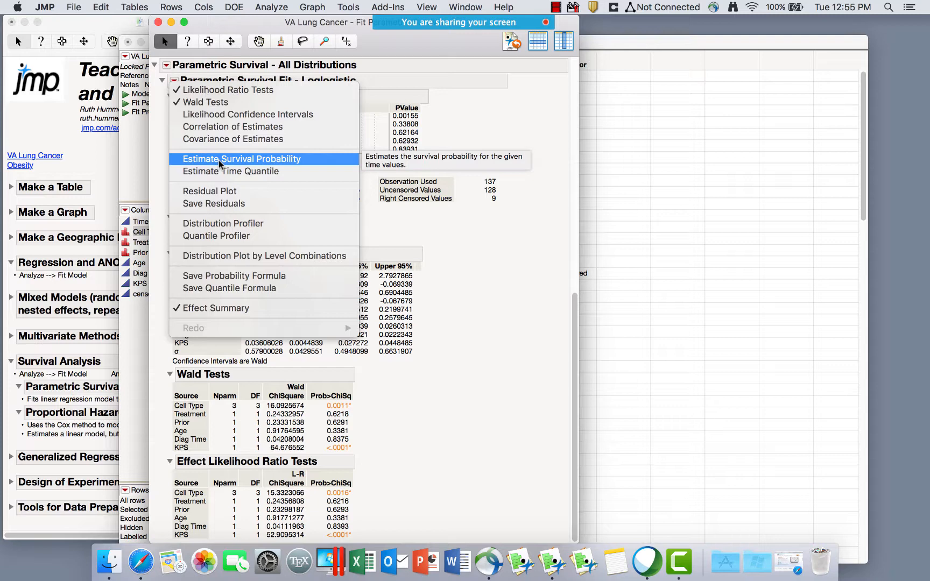
click(425, 110)
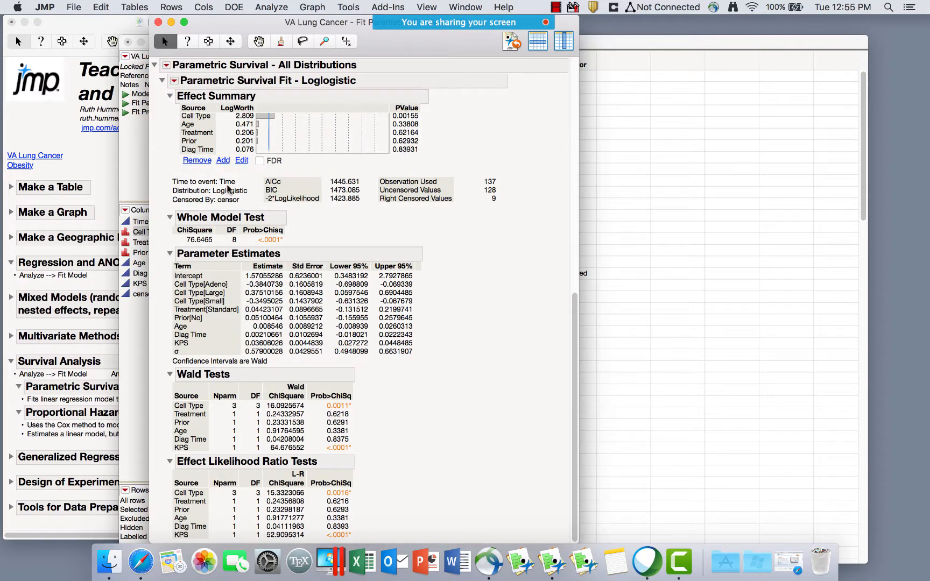
scroll(228, 188, up, 5)
click(173, 162)
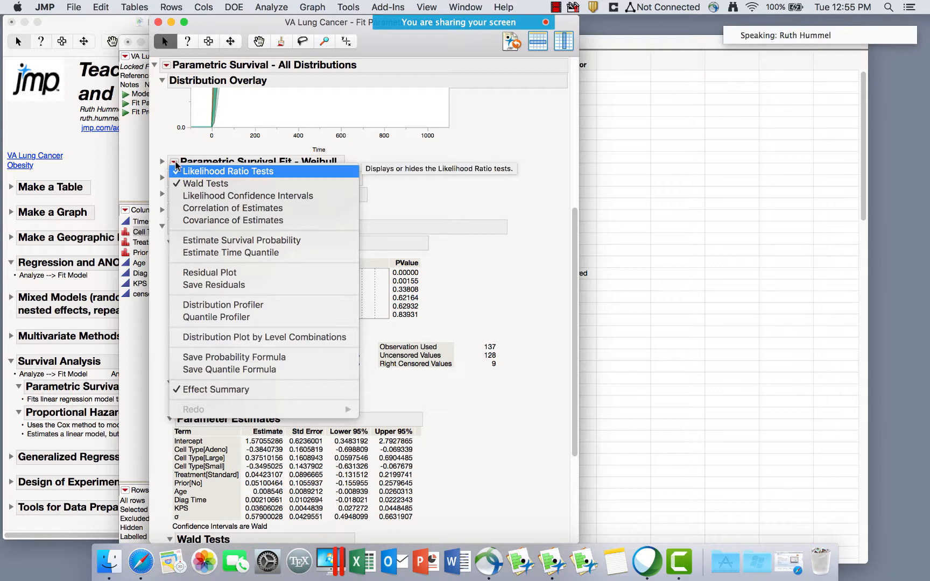
click(207, 242)
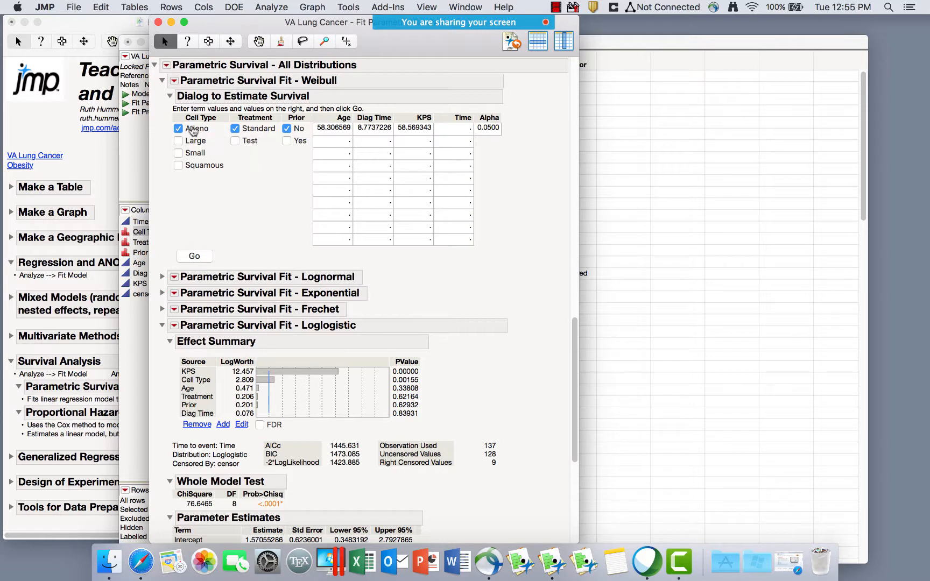
click(181, 142)
click(191, 258)
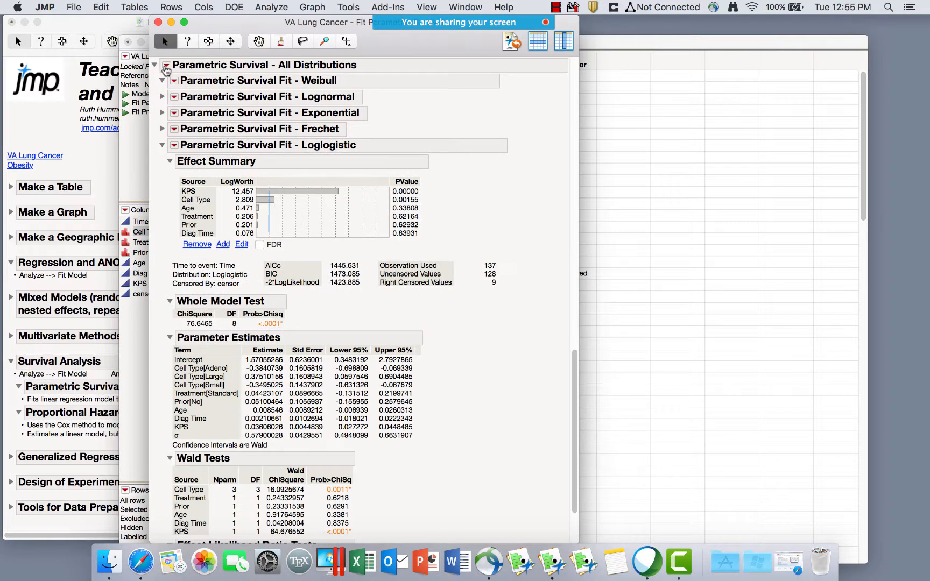
Close the All Distributions parametric survival report without changing its options.
click(167, 66)
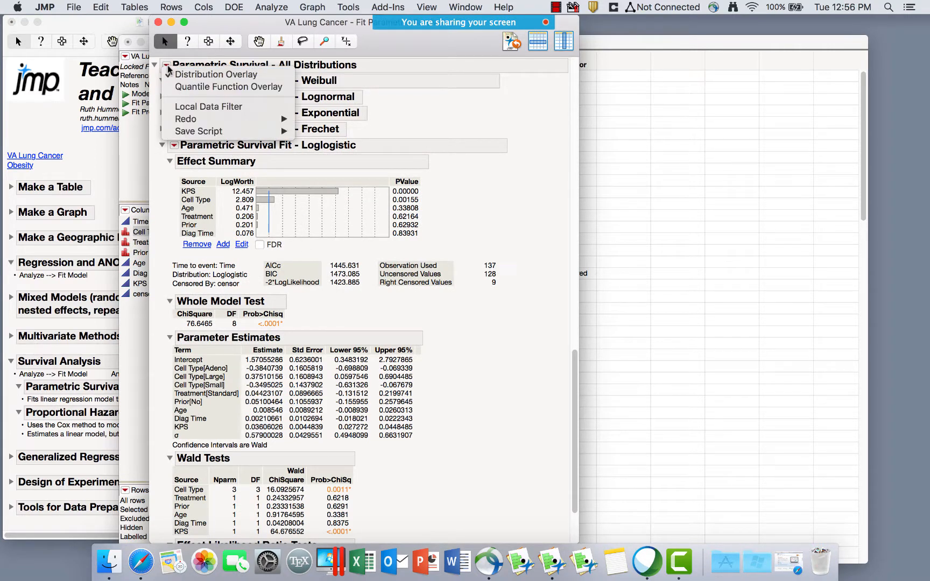
click(497, 131)
click(158, 22)
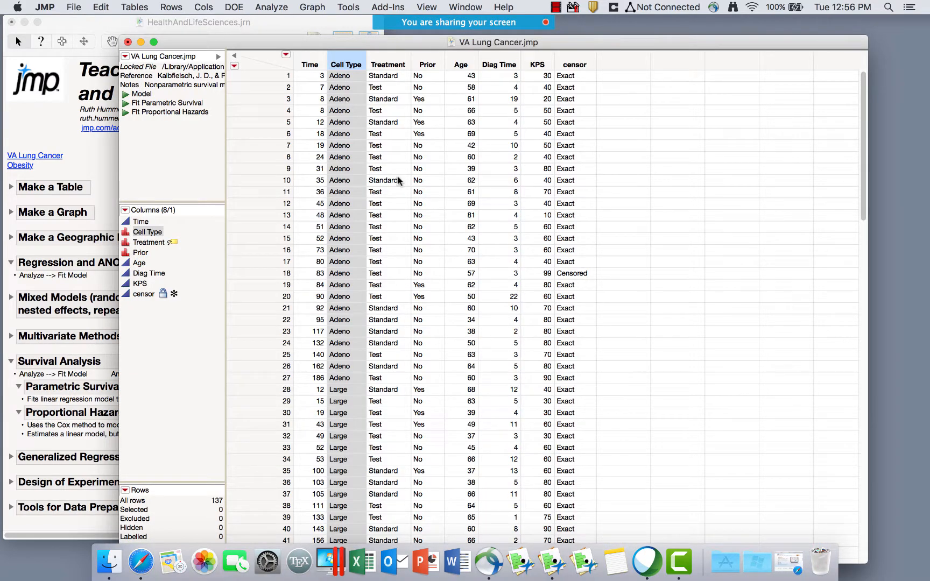
Show the Help menu's Books documentation list.
click(505, 8)
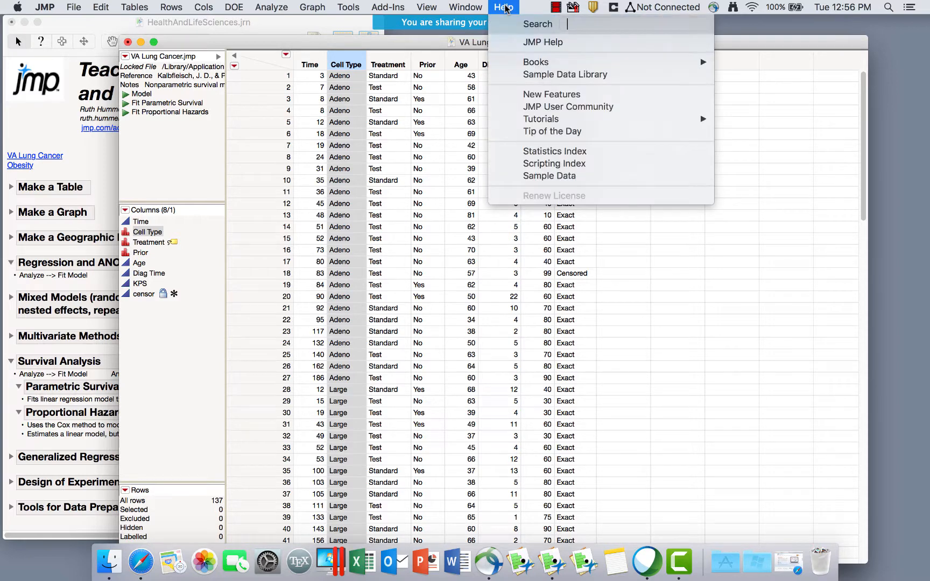
mouse_move(542, 61)
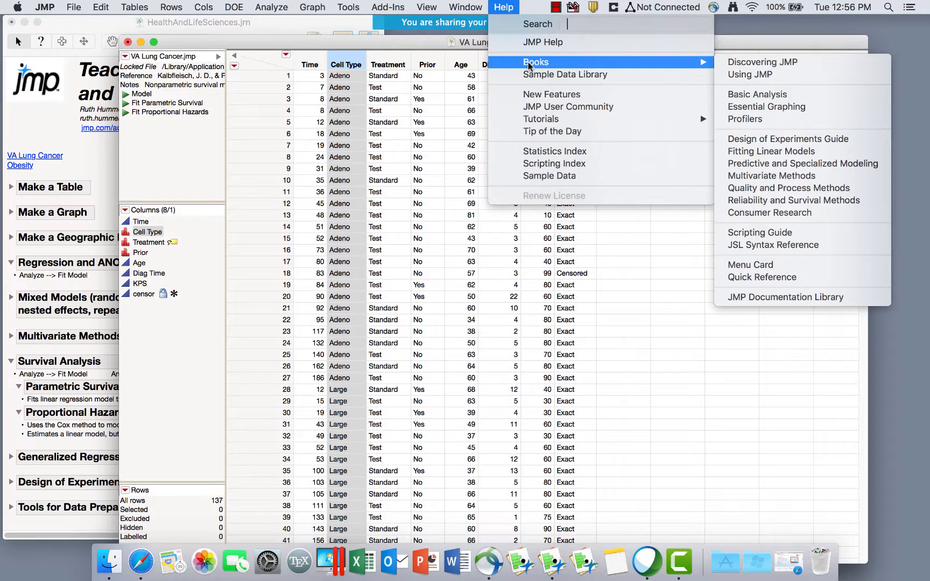
Swap the journal's Survival Analysis notes for Generalized Regression notes, then open Analyze > Fit Model.
click(245, 38)
click(28, 326)
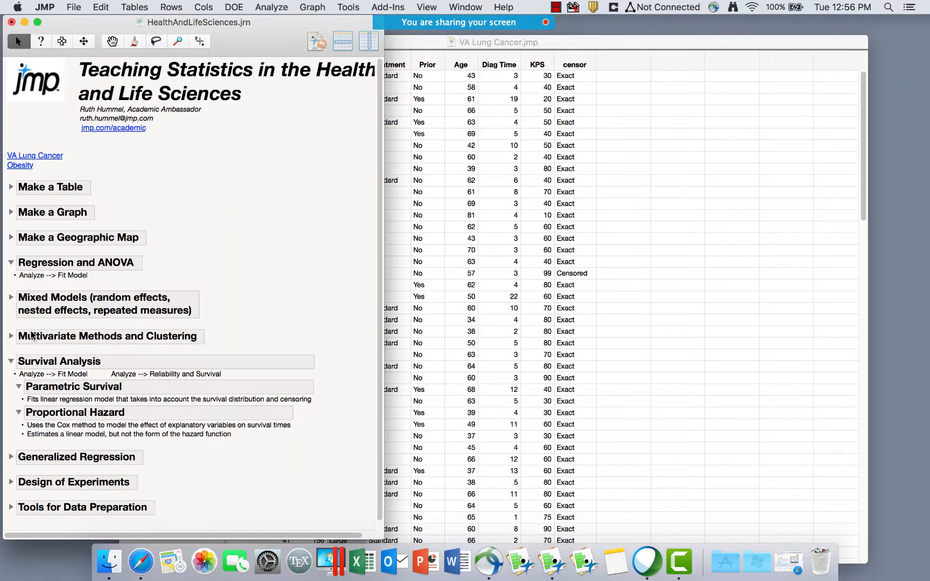
click(11, 361)
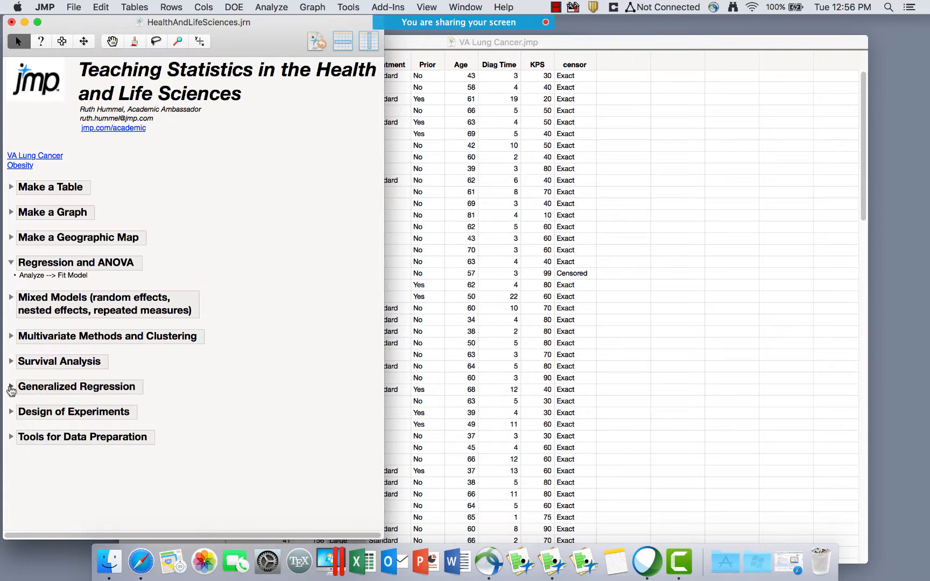
click(11, 387)
click(266, 7)
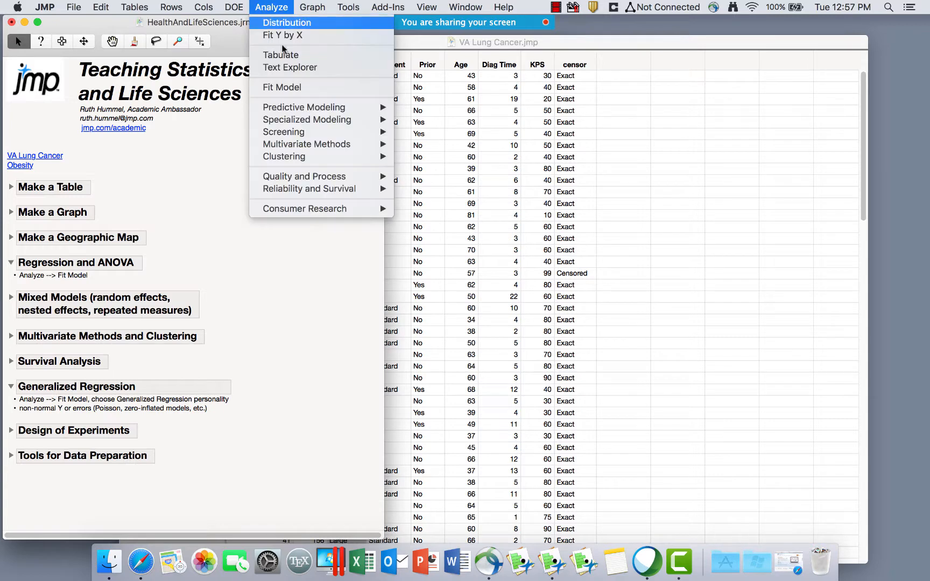
click(282, 87)
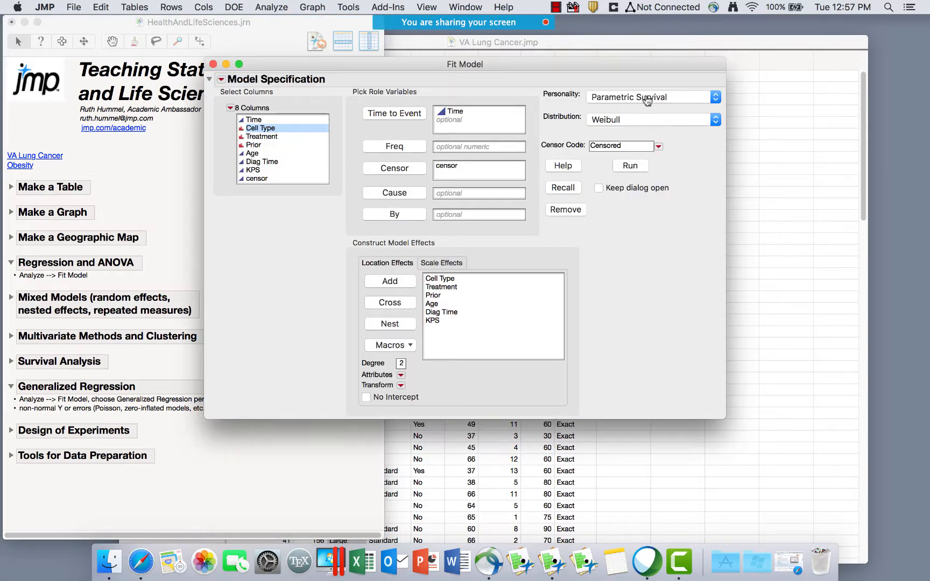
Switch the Fit Model personality to Generalized Regression with a Normal distribution.
click(648, 101)
scroll(646, 59, up, 3)
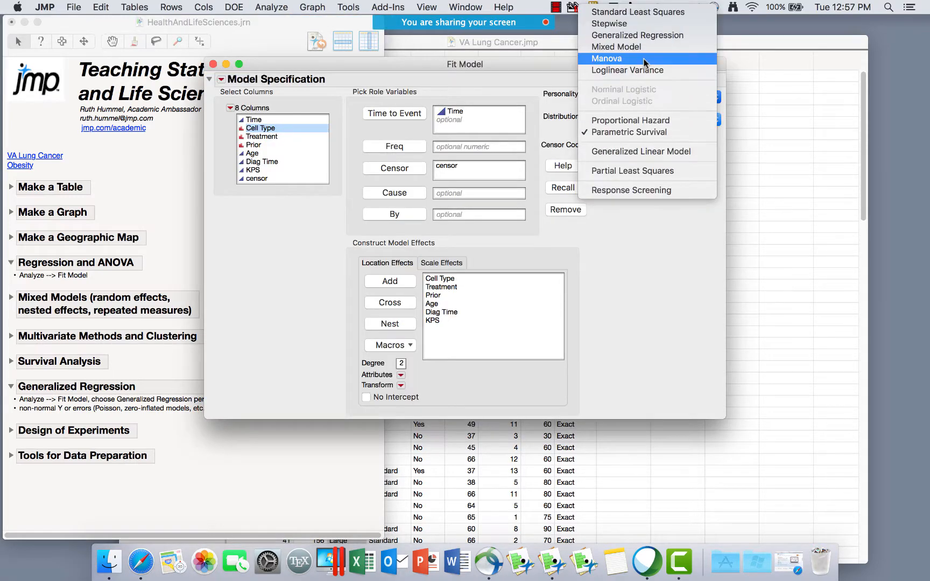
click(641, 39)
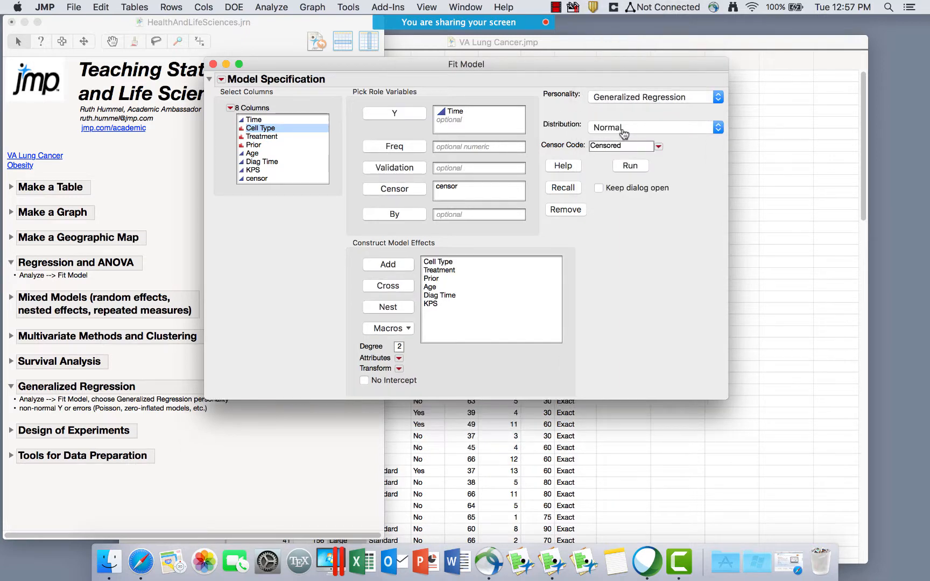
click(621, 126)
click(609, 128)
drag(526, 186, 531, 185)
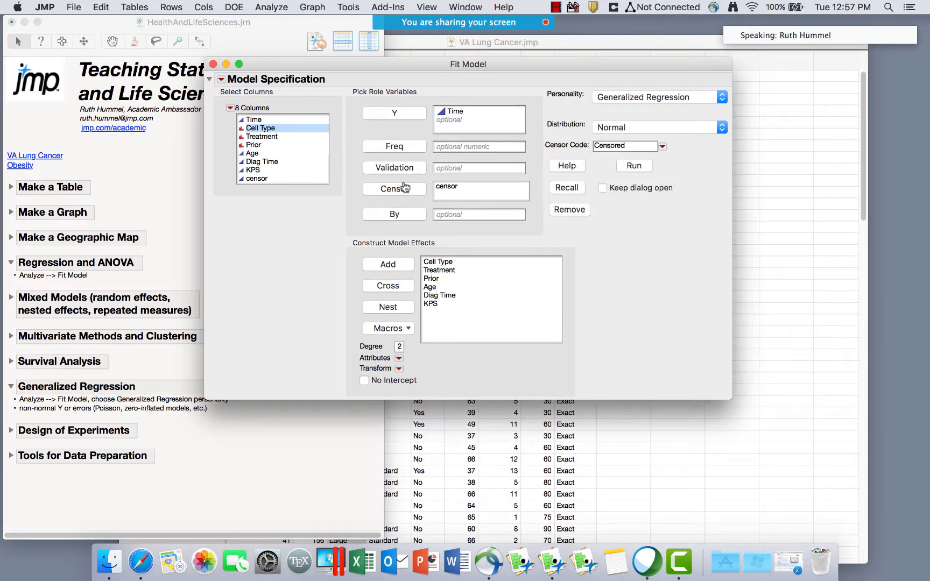
mouse_move(353, 187)
mouse_down()
mouse_move(490, 210)
mouse_move(431, 162)
mouse_move(351, 183)
mouse_move(352, 192)
mouse_up()
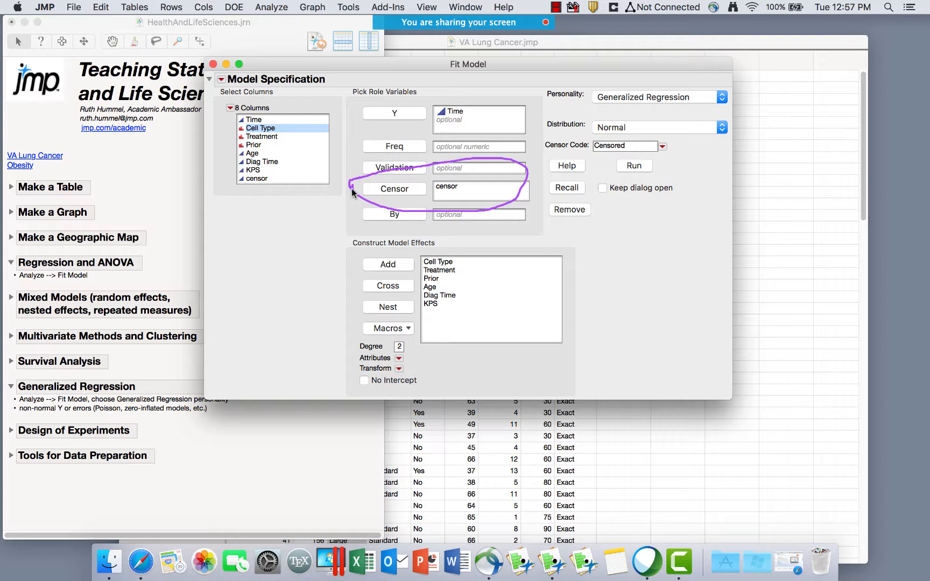
Change the response distribution to Poisson, then close Fit Model without running.
click(630, 129)
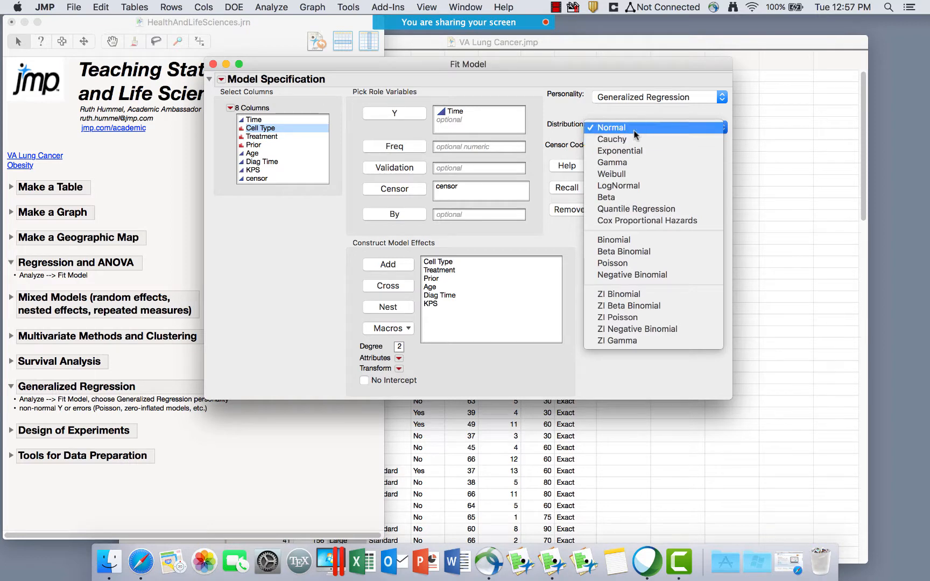
click(623, 265)
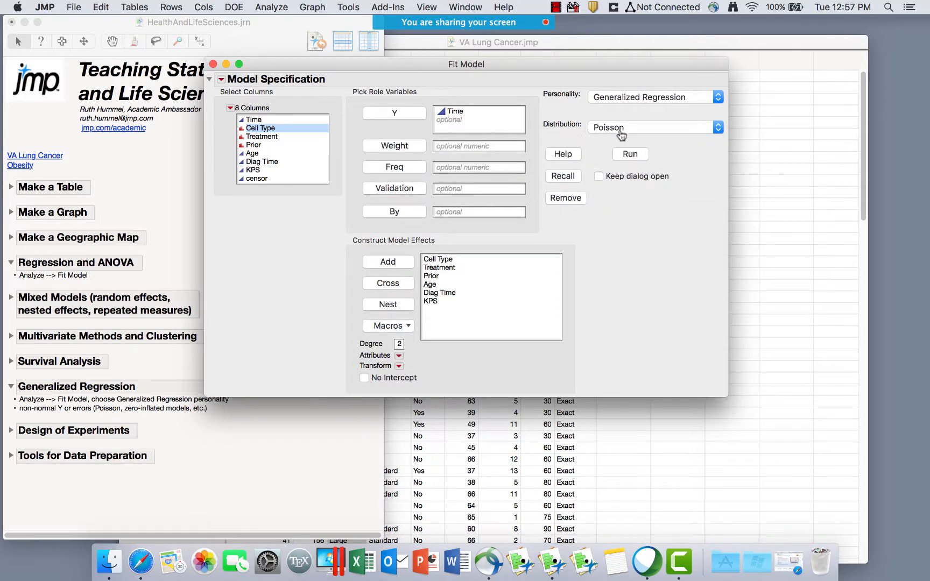
click(621, 129)
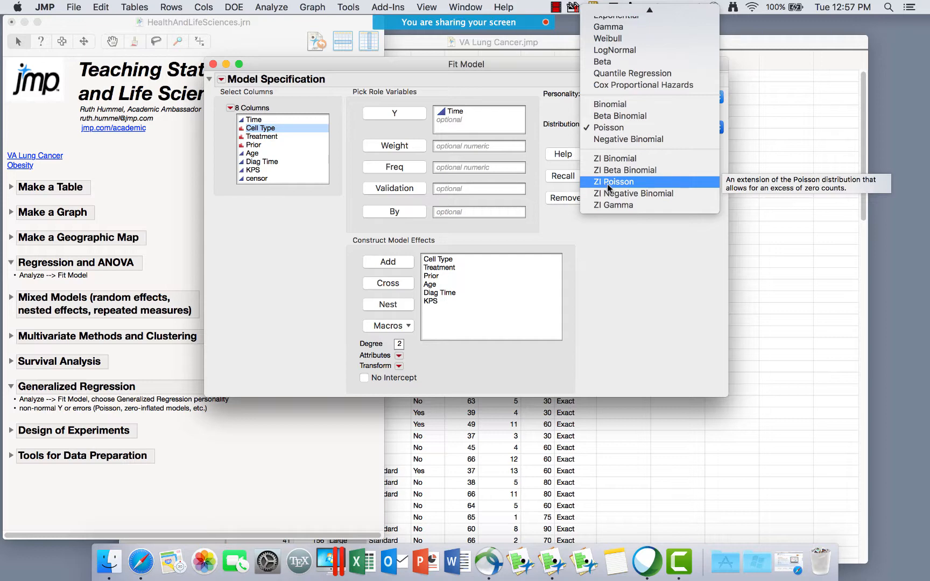
click(649, 324)
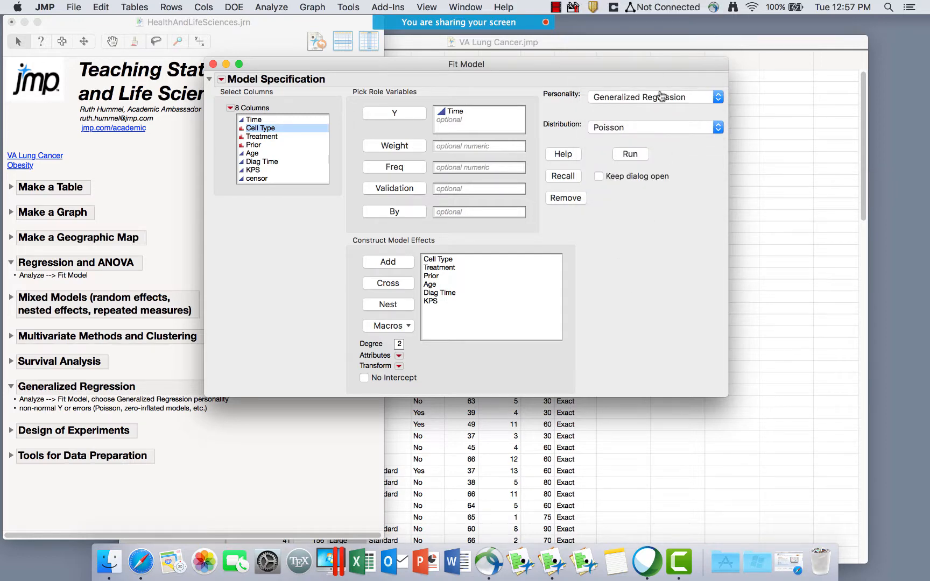
click(639, 94)
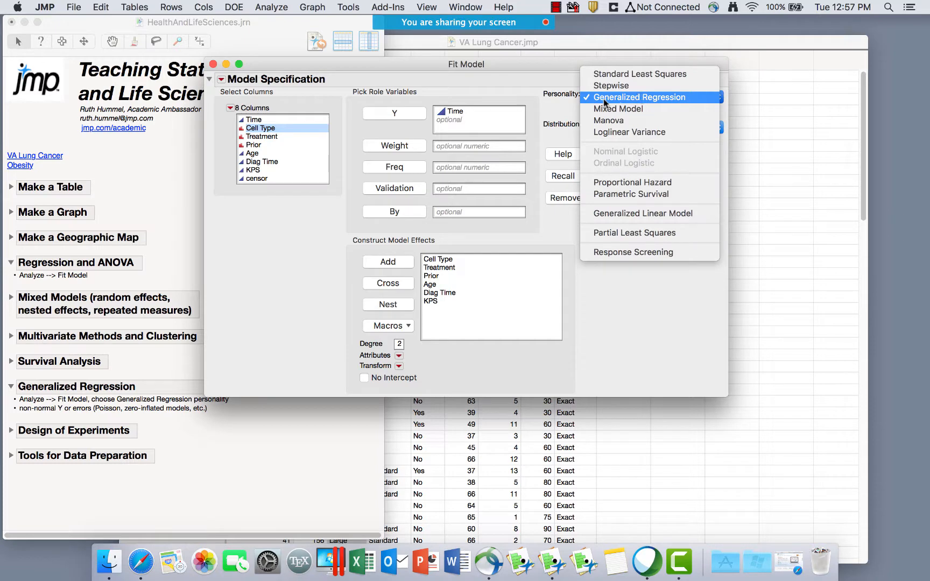
click(539, 108)
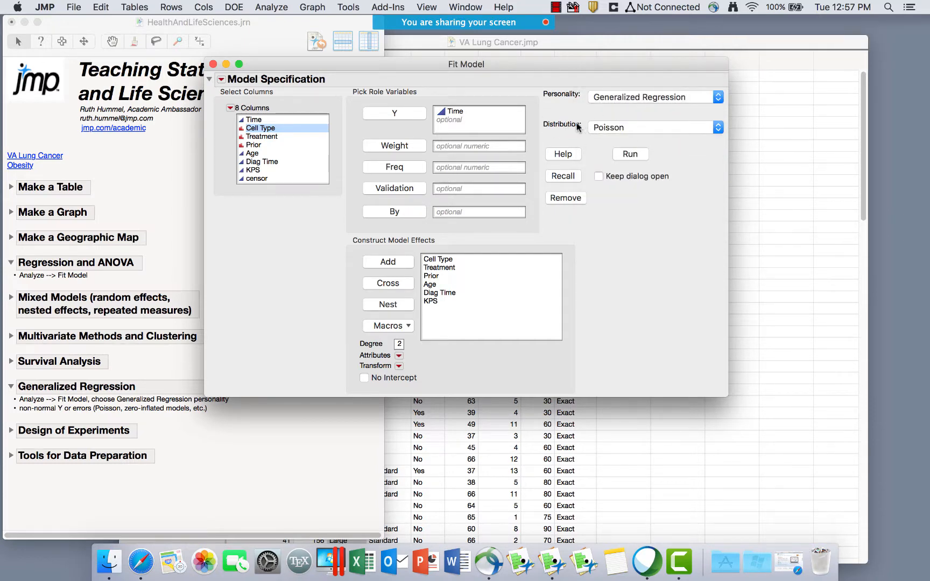
click(213, 64)
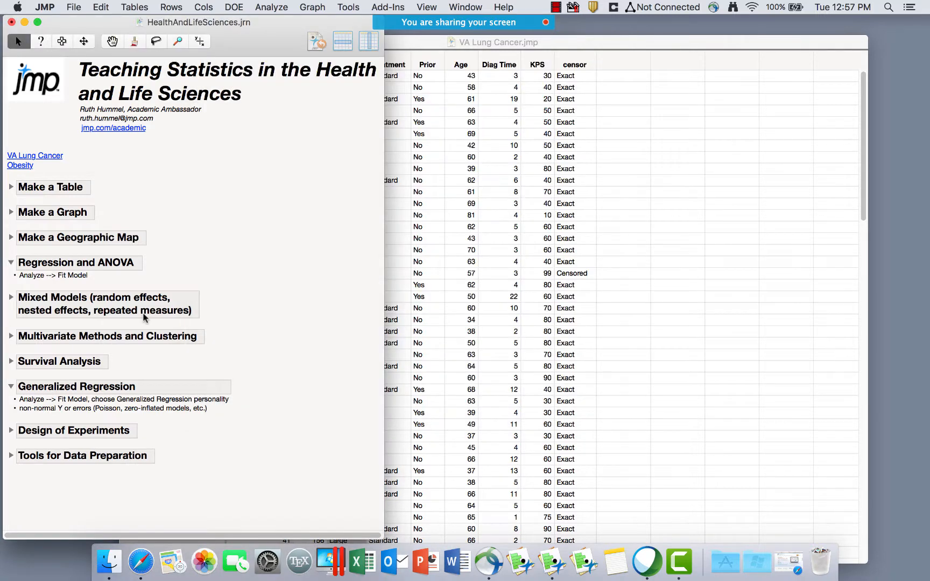
Collapse the Generalized Regression notes and start DOE > Classical > Full Factorial Design.
click(11, 386)
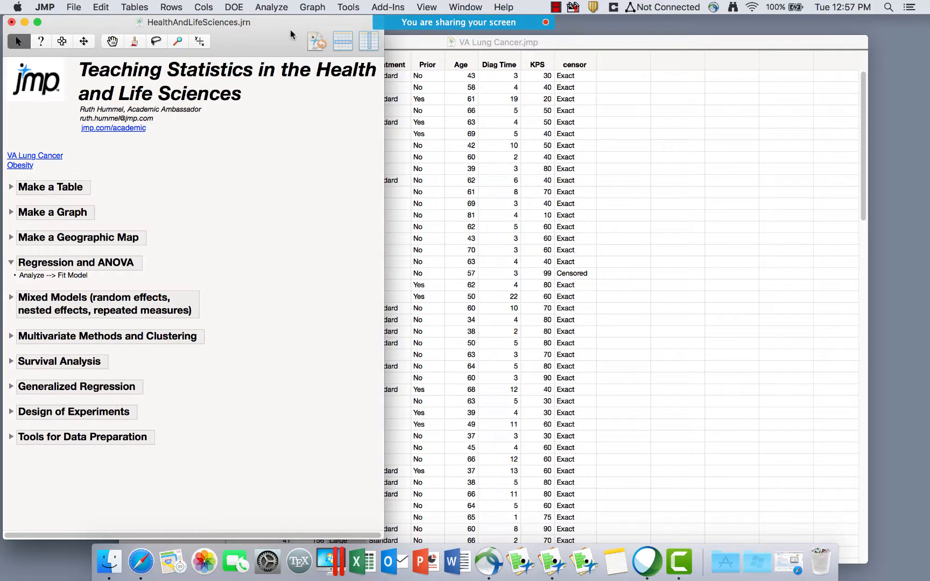
click(240, 9)
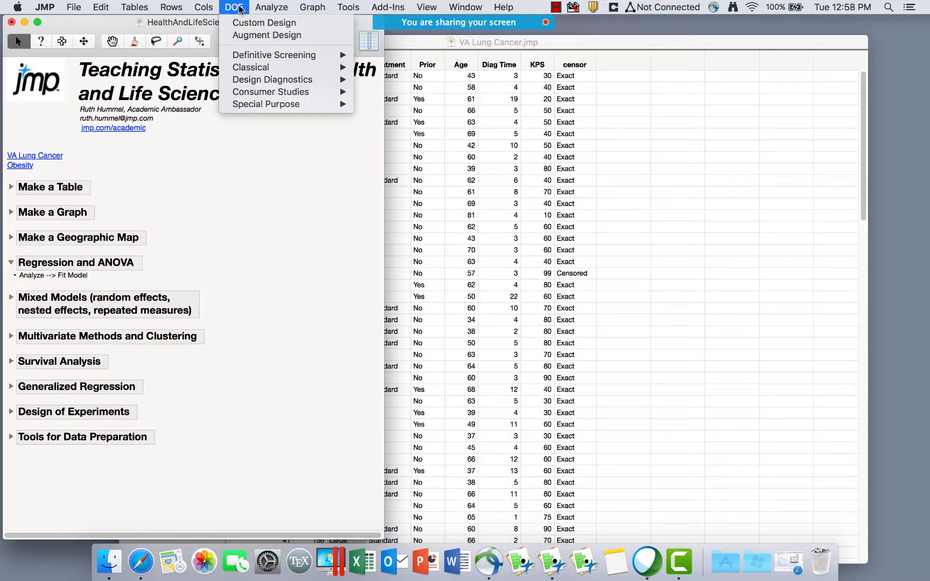
mouse_move(257, 68)
mouse_move(271, 65)
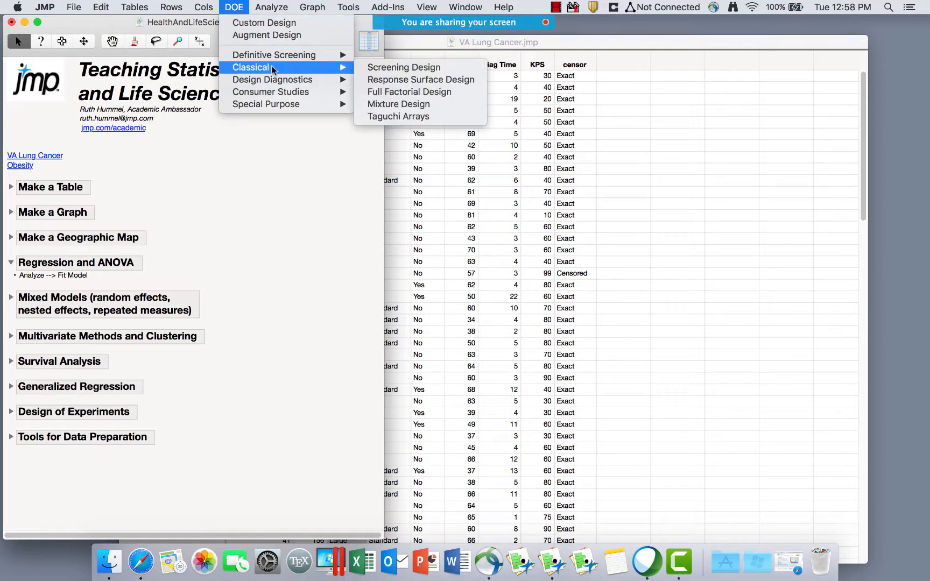
click(397, 91)
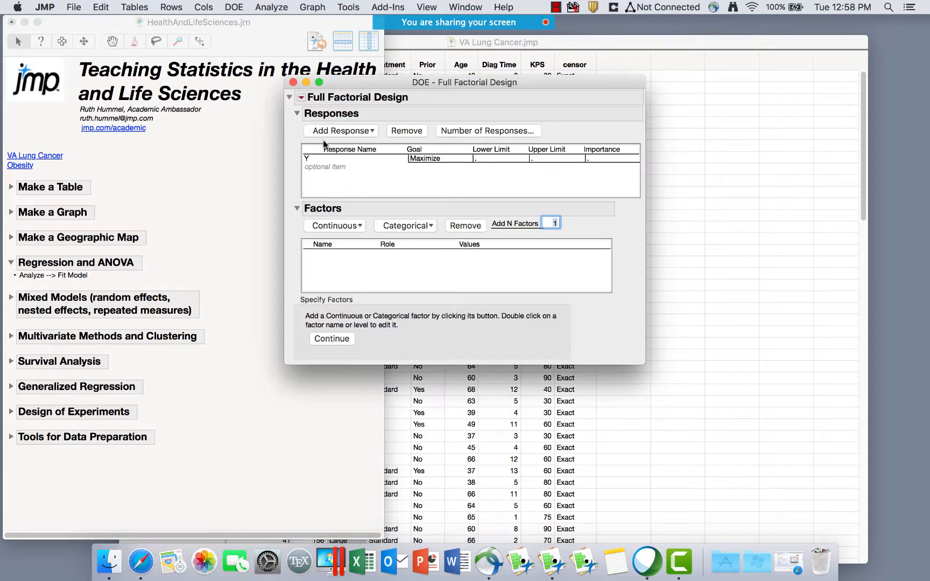
Rename the response Y to Yield.
click(310, 164)
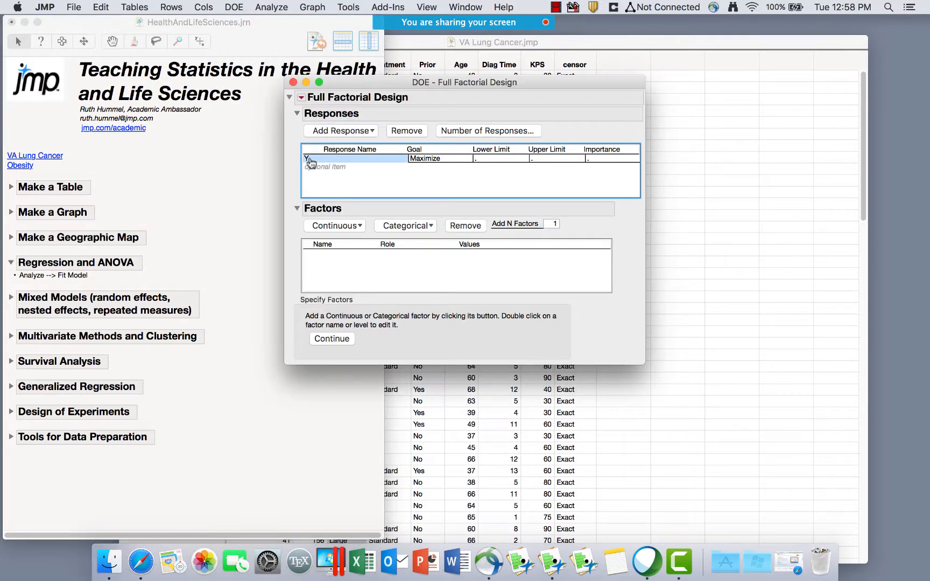
double_click(309, 158)
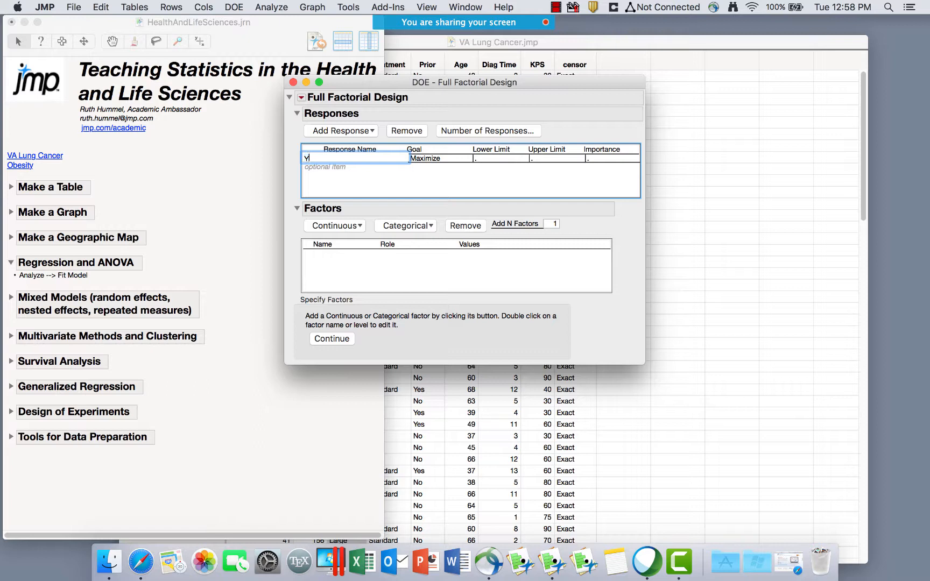
text(ield)
click(332, 191)
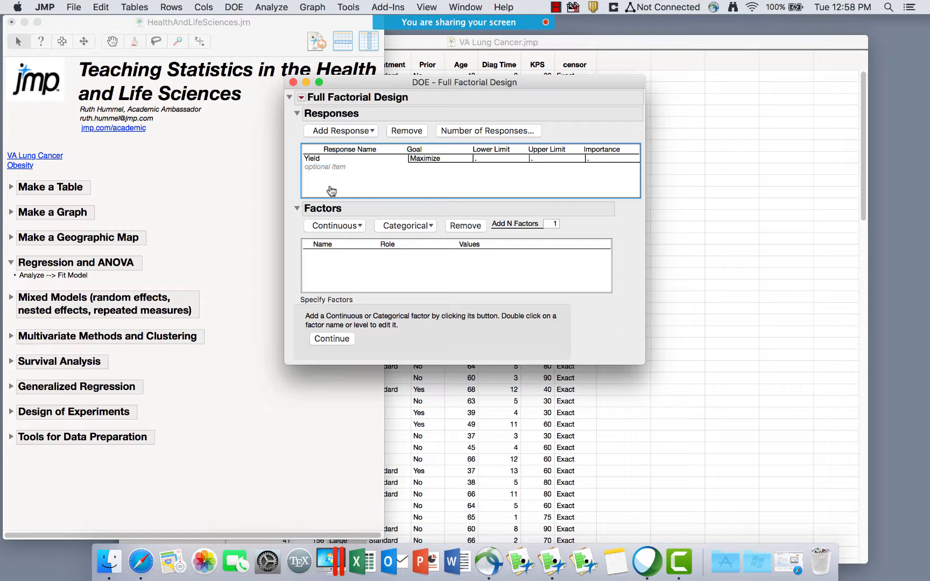
Enter lower limit 100 and upper limit 120 for the Yield response.
click(430, 161)
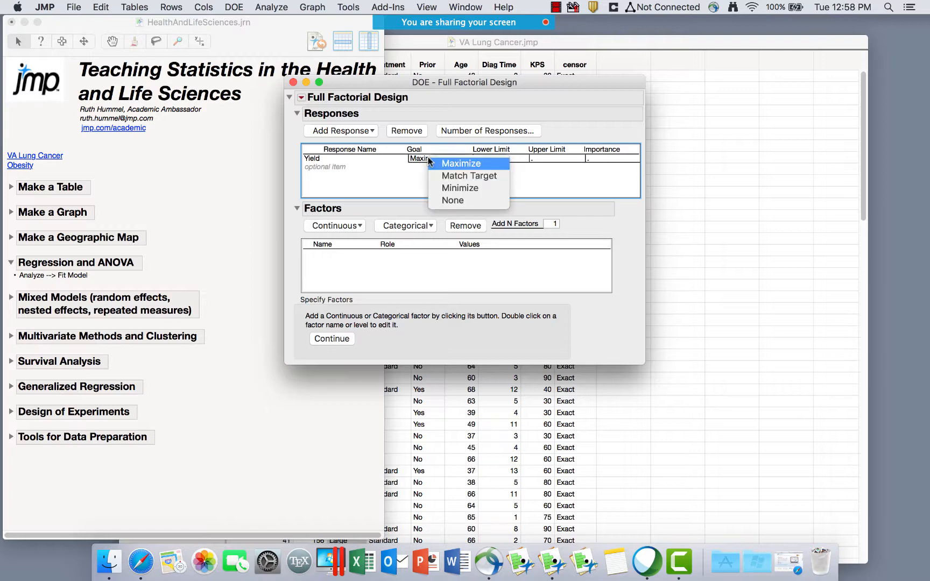
click(454, 178)
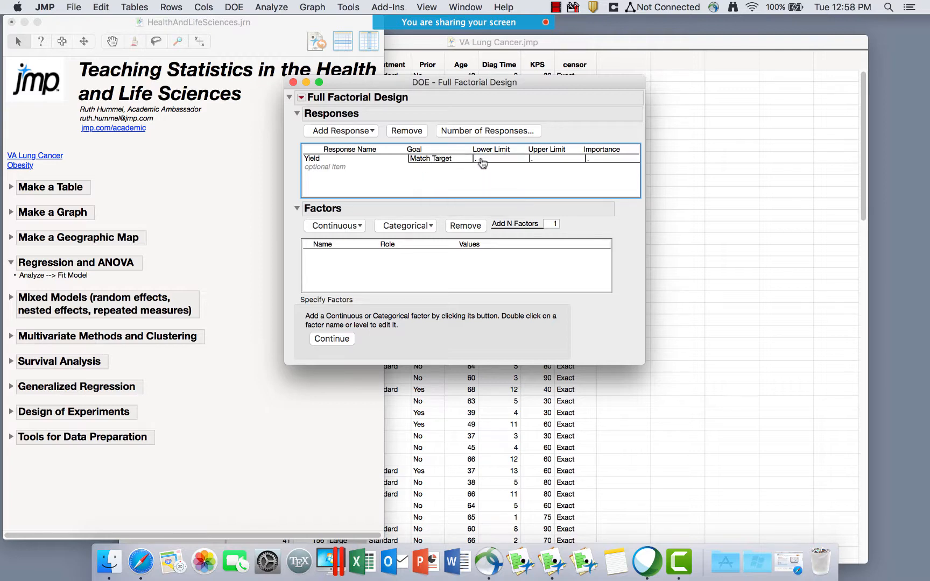
click(481, 158)
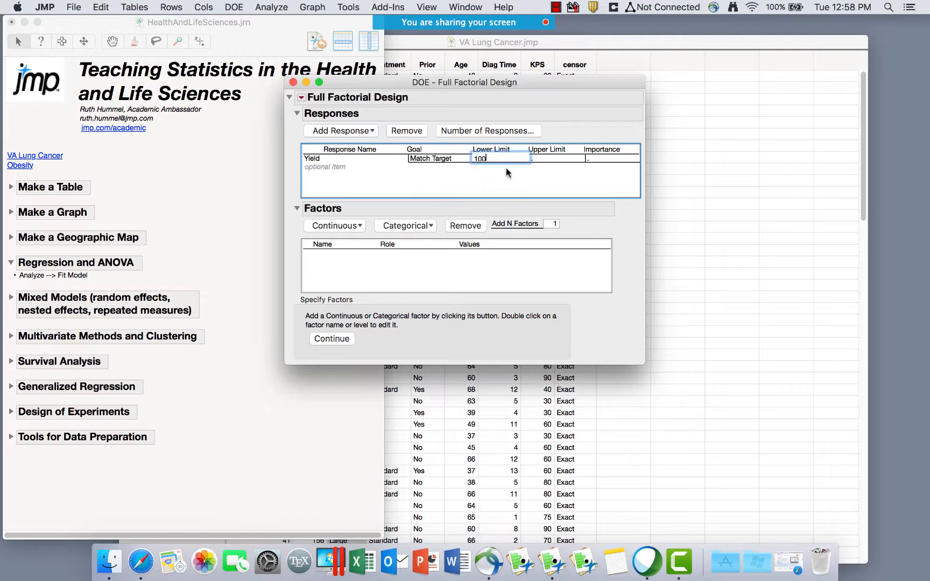
click(534, 159)
text(120)
key(Return)
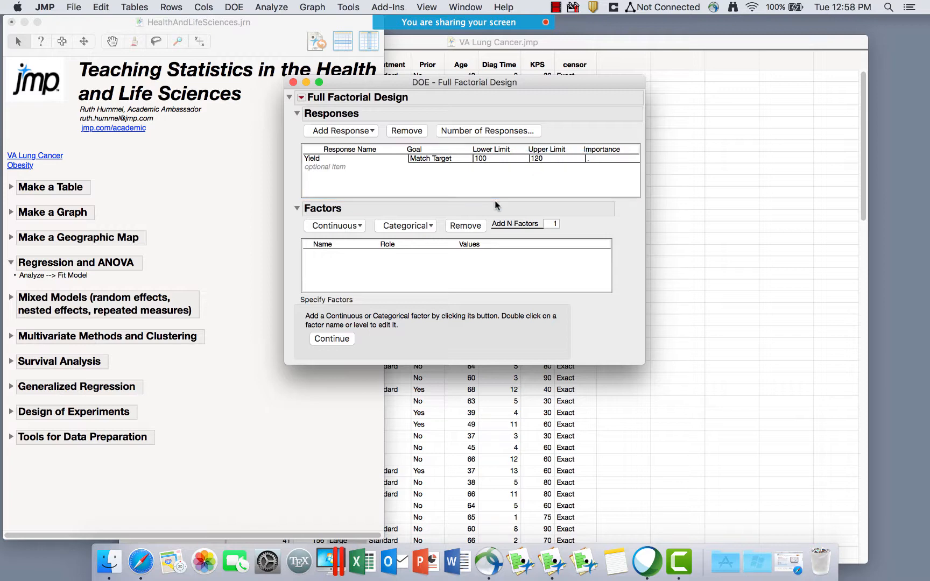
click(495, 158)
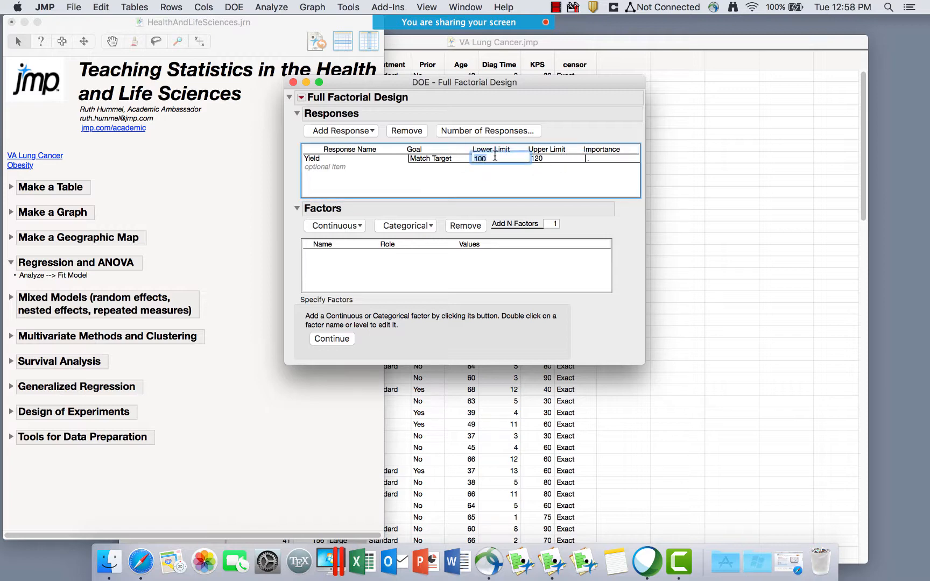
key(BackSpace)
click(541, 158)
key(BackSpace)
Set the Yield goal back to Maximize and confirm the 100–120 limits.
click(441, 160)
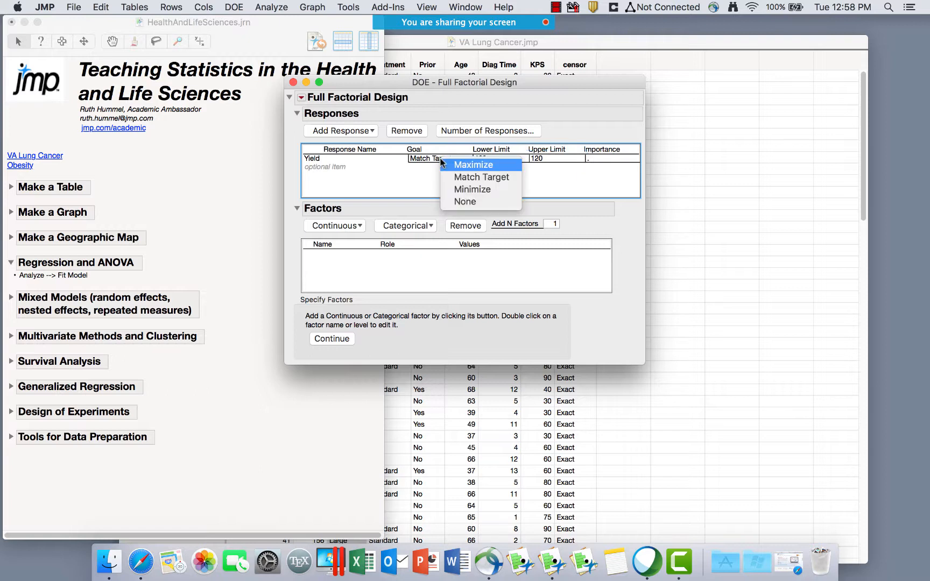
click(452, 167)
click(487, 157)
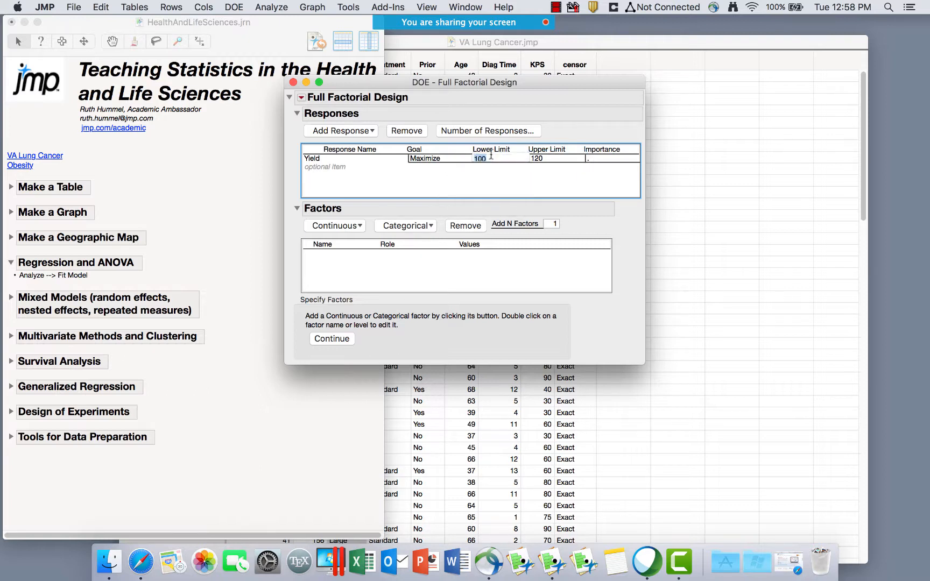
key(BackSpace)
click(539, 159)
key(BackSpace)
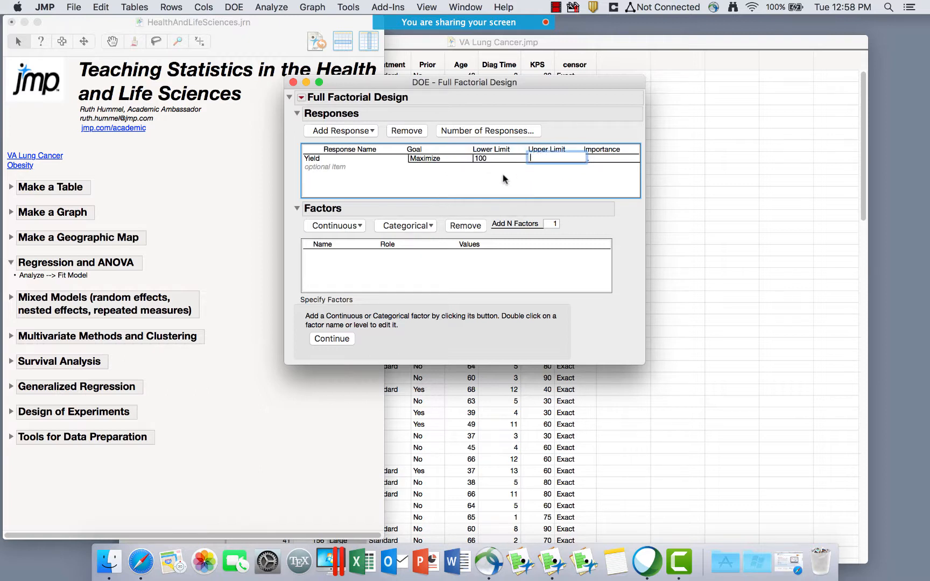
click(503, 176)
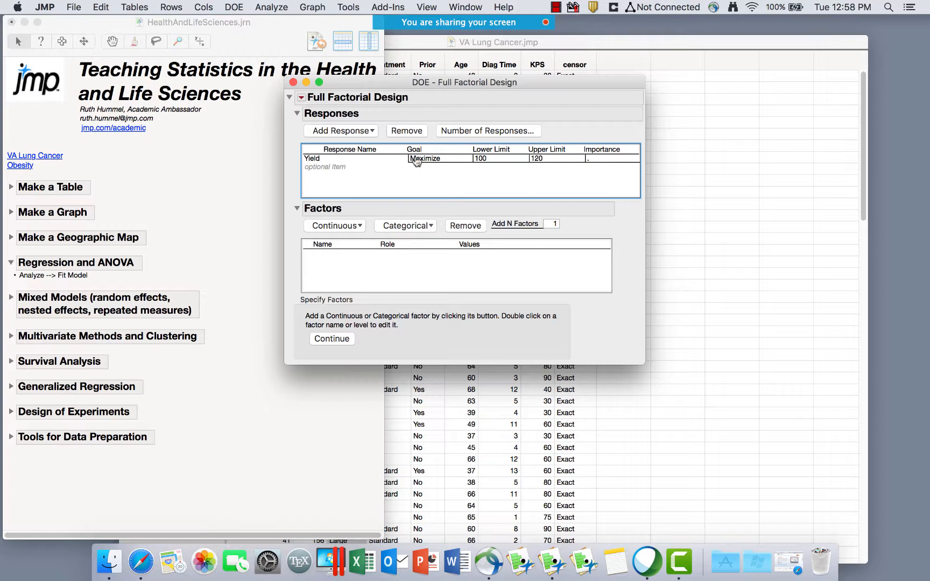
click(401, 229)
Add a two-level categorical factor X1 and a three-level categorical factor X2.
click(400, 243)
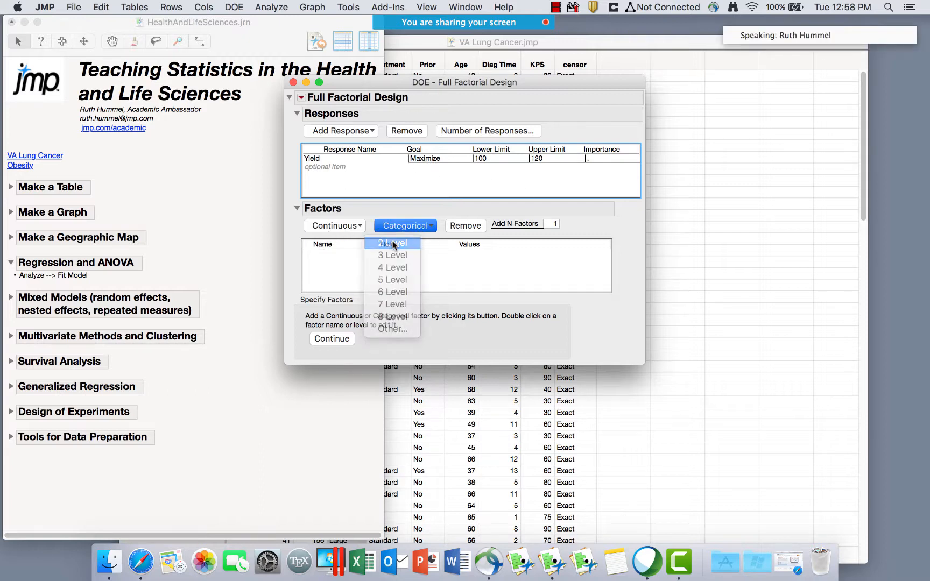
click(321, 254)
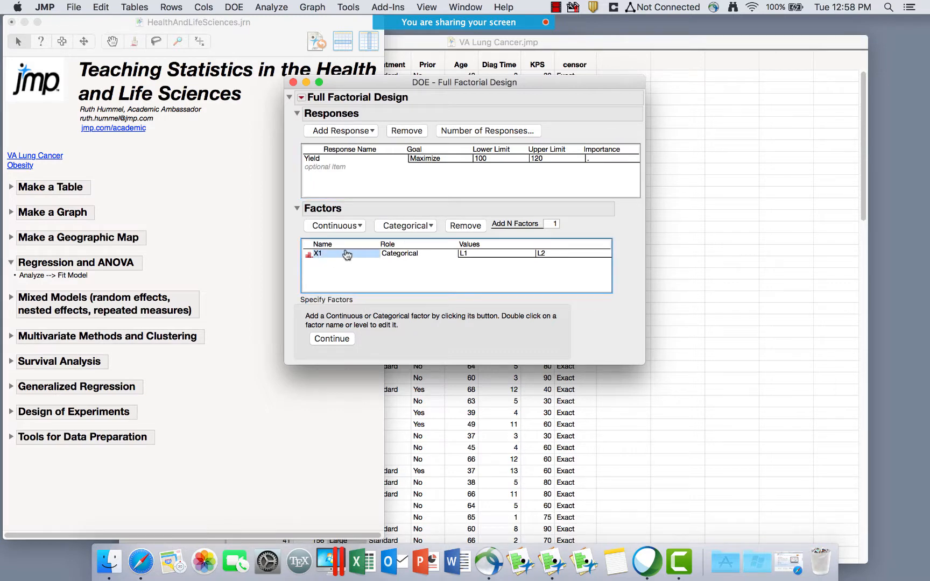
click(476, 259)
click(470, 256)
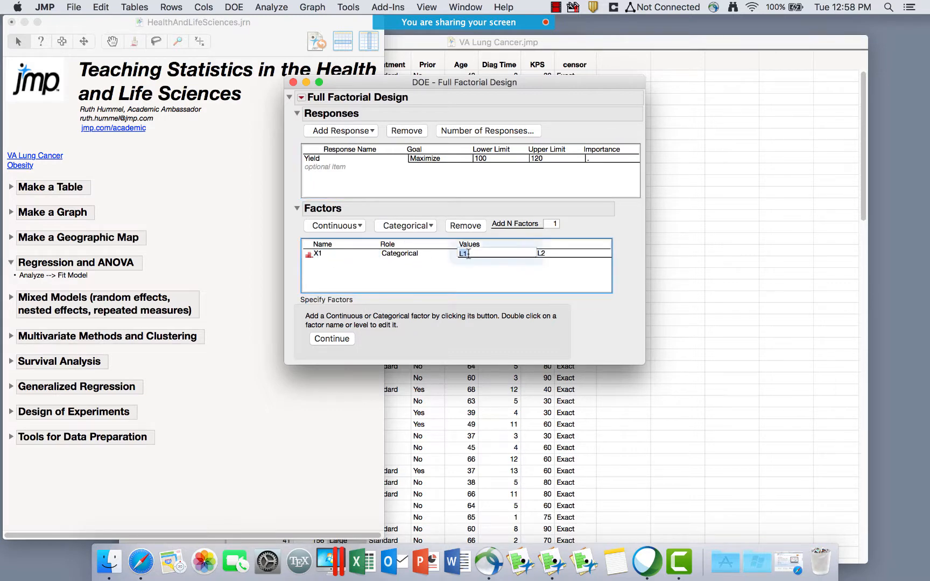
click(556, 255)
click(429, 226)
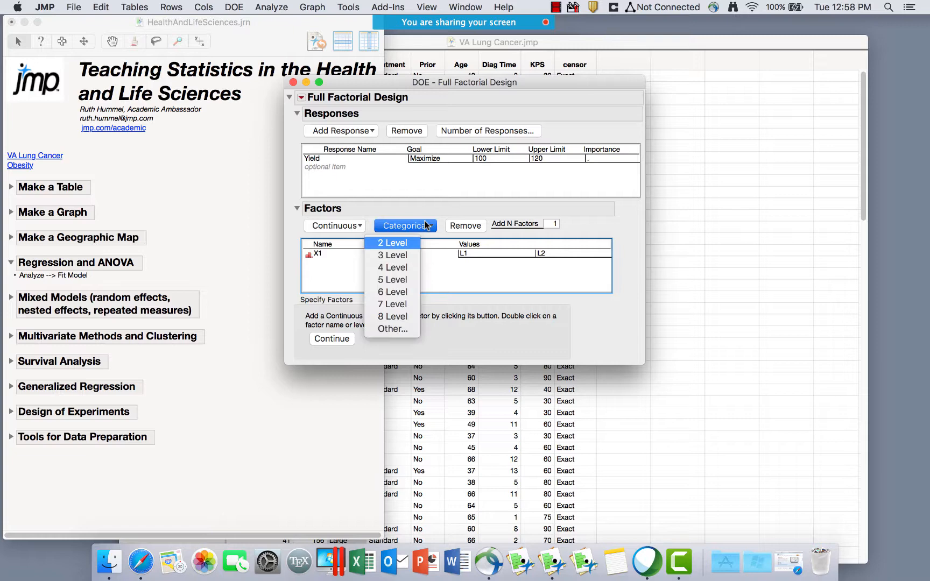
click(408, 256)
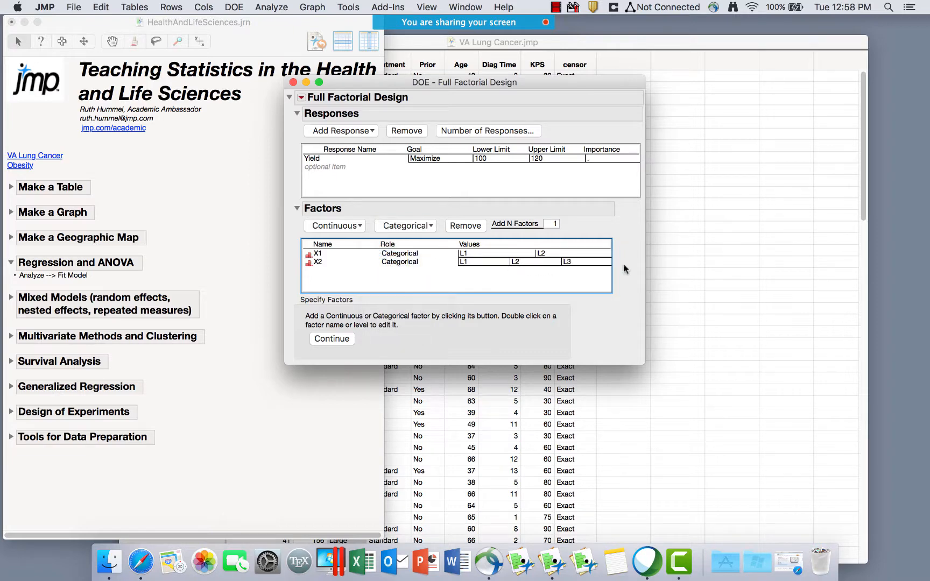
Continue to output options, set 1 replicate, and enable Simulate Responses.
click(333, 339)
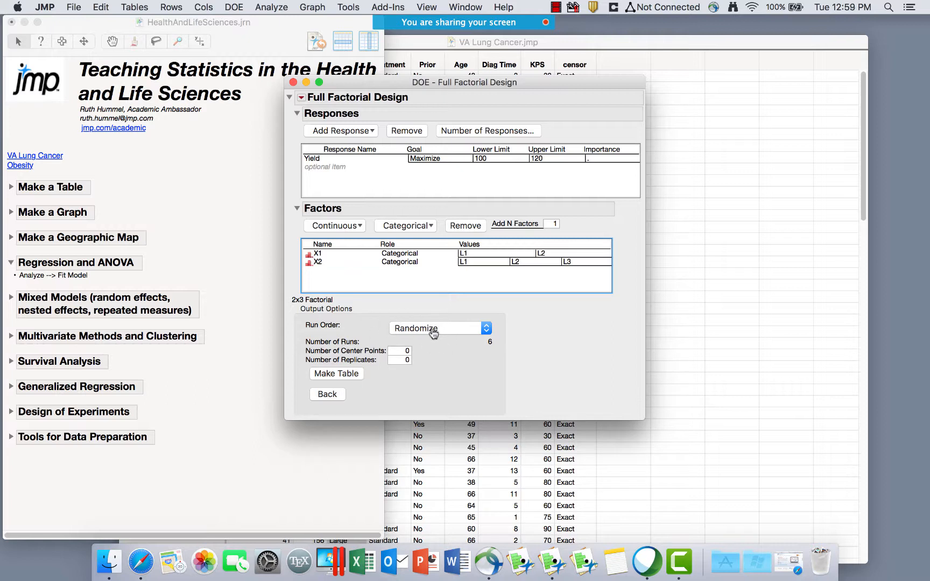
click(396, 359)
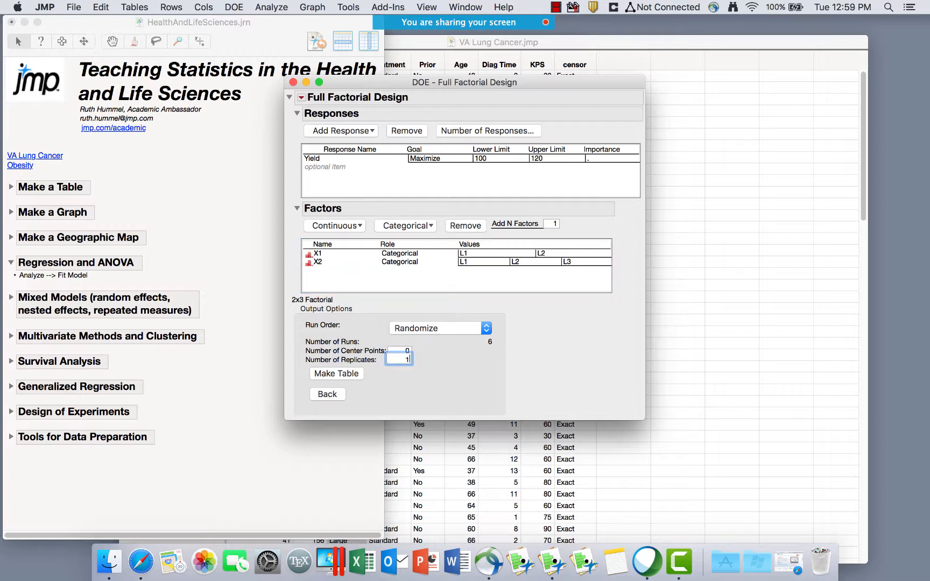
click(459, 370)
click(302, 98)
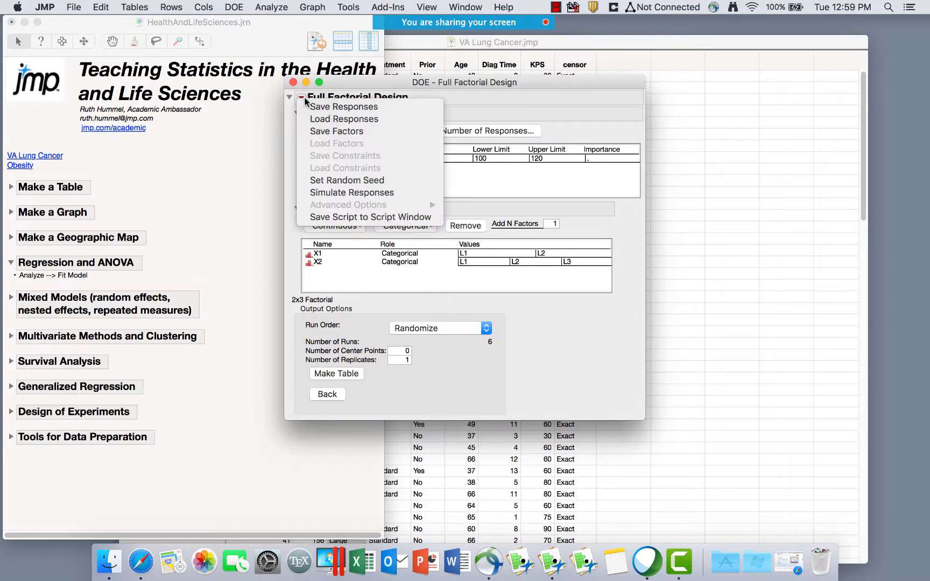
click(343, 194)
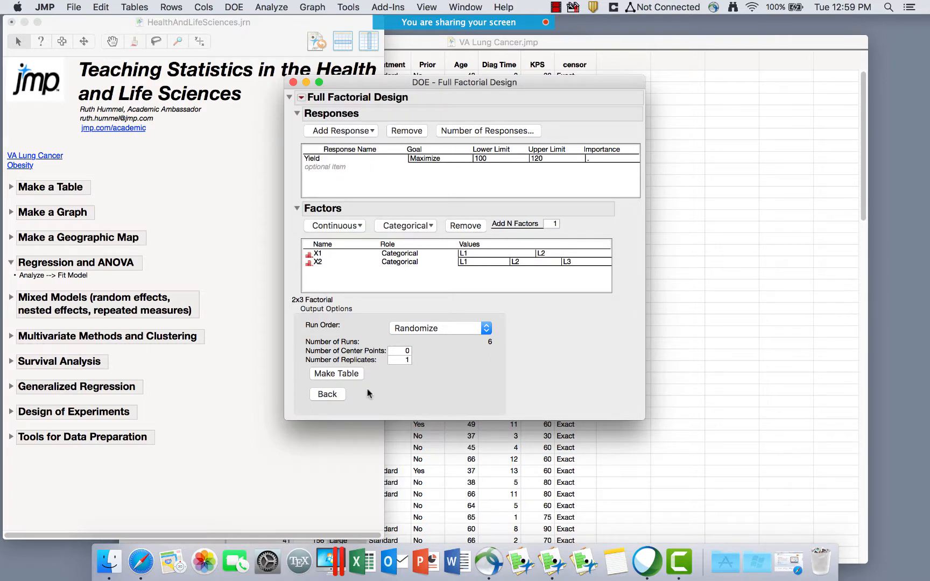
Make the 2x3 Factorial table and set the simulated X1 1 coefficient to 3.
click(337, 374)
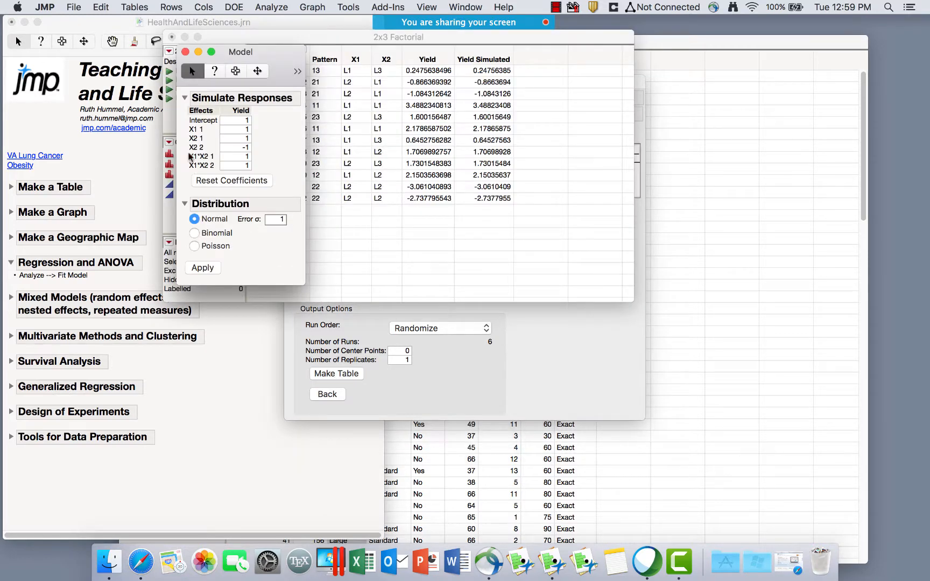
drag(263, 58, 160, 61)
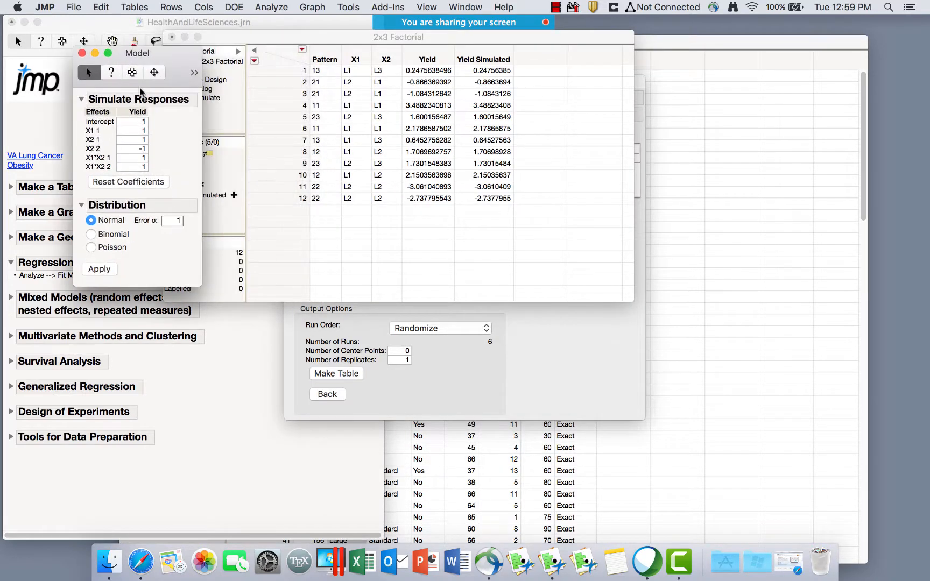
click(140, 131)
click(174, 150)
Reposition the 2x3 Factorial table window and run its Model script.
click(490, 36)
drag(490, 37, 592, 32)
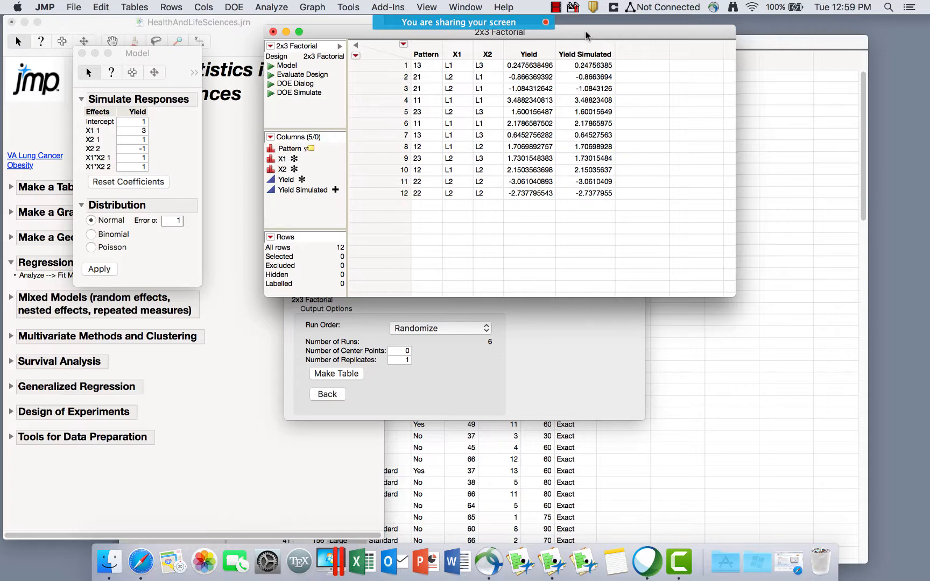
drag(573, 32, 543, 86)
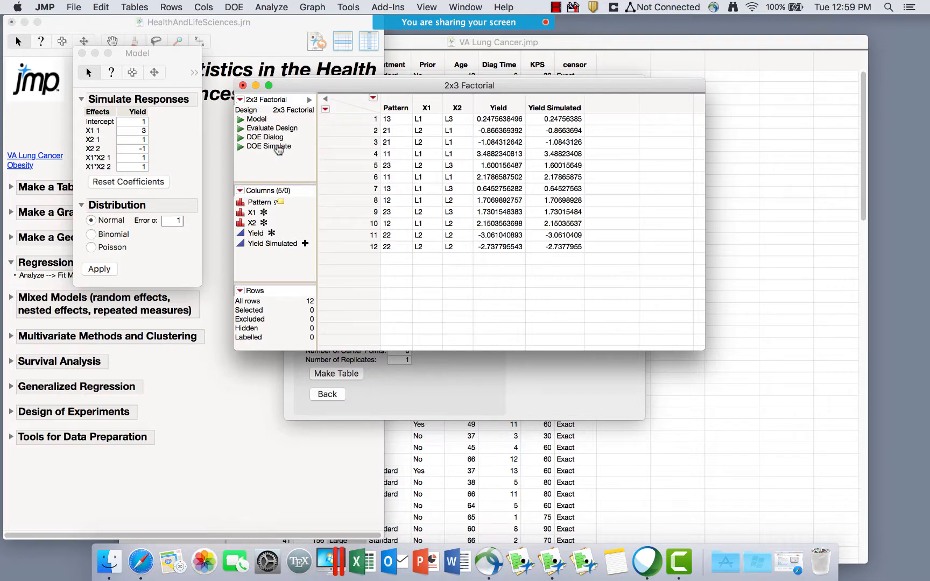
click(240, 120)
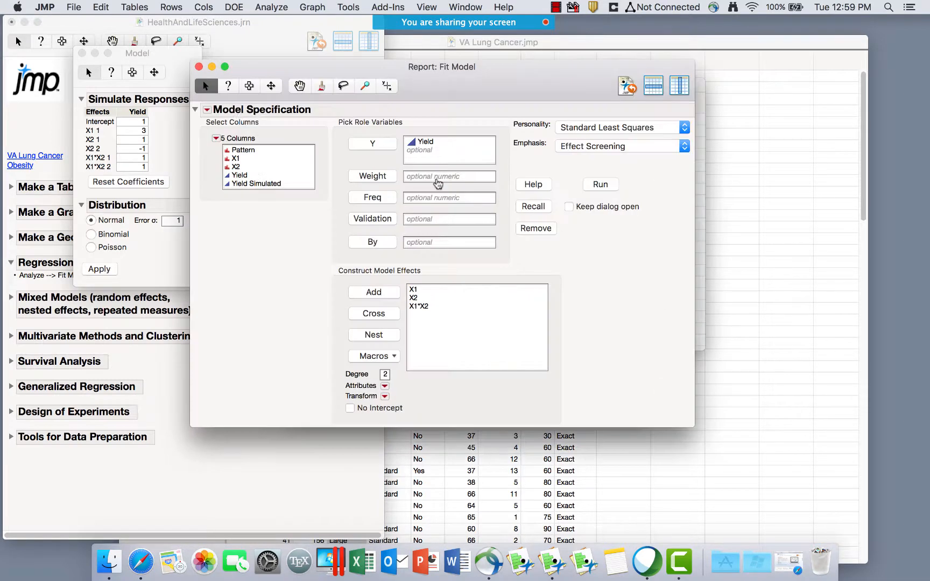
Fit a least squares model for Yield with effects X1, X2 and X1*X2.
drag(430, 292, 430, 314)
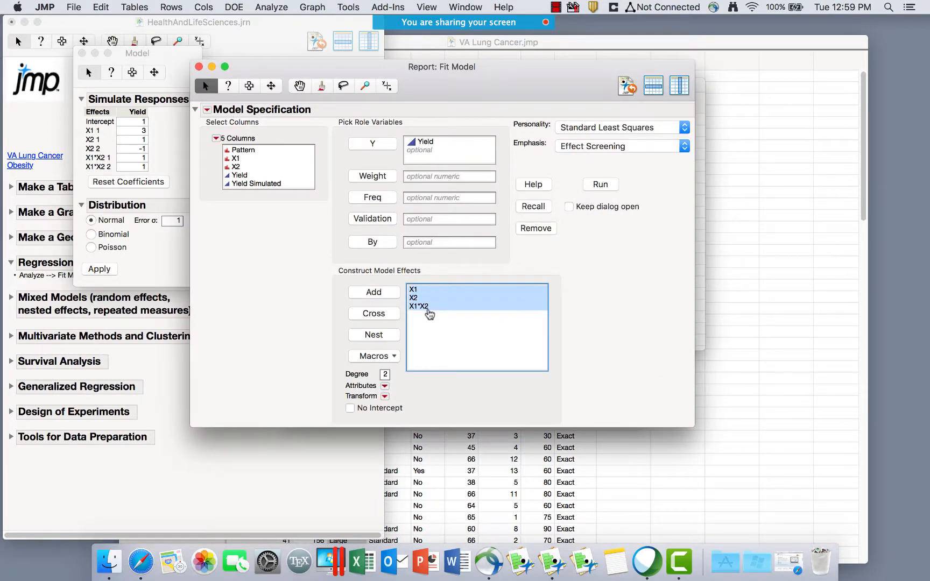
click(417, 292)
click(418, 299)
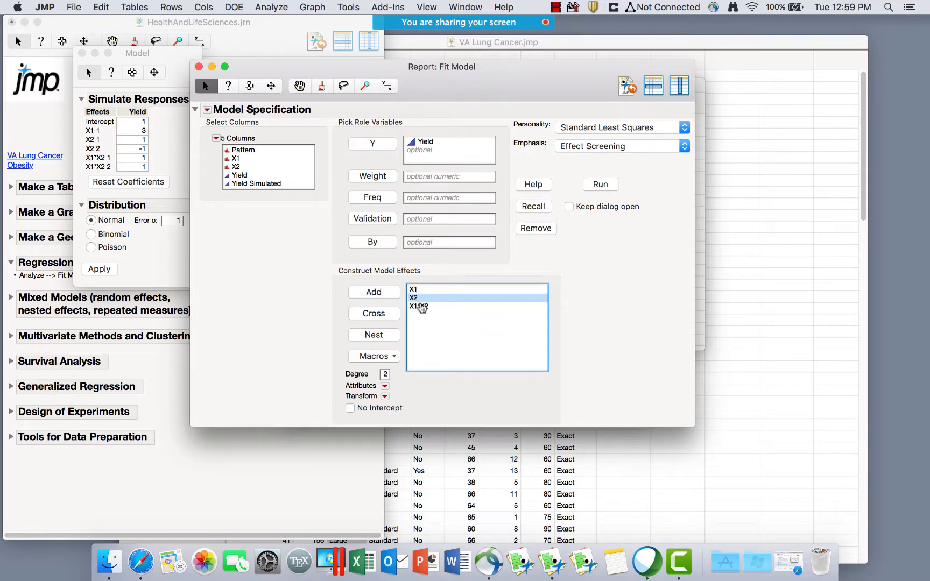
click(420, 306)
click(598, 184)
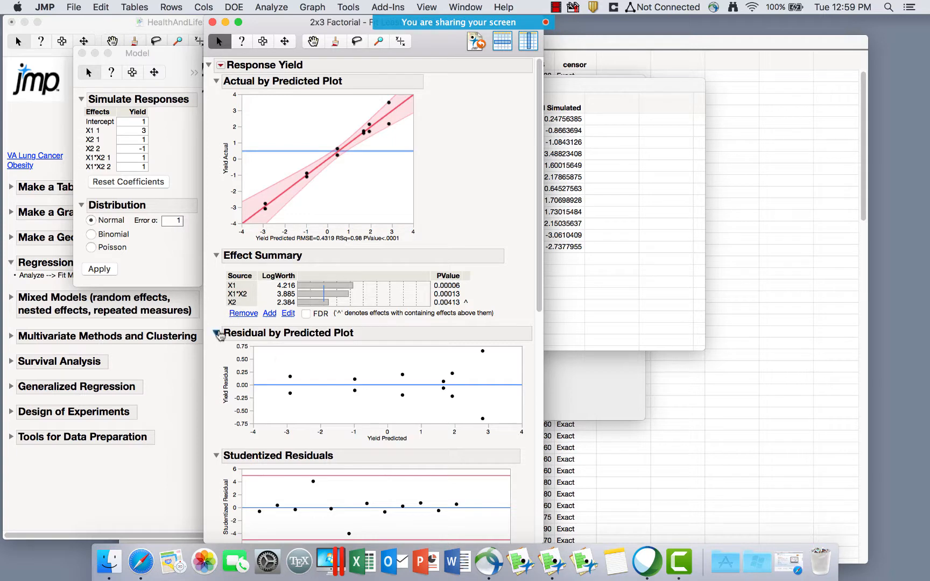
Collapse the residual plots, show Parameter Estimates, and bring up that table's options menu.
click(216, 333)
click(217, 348)
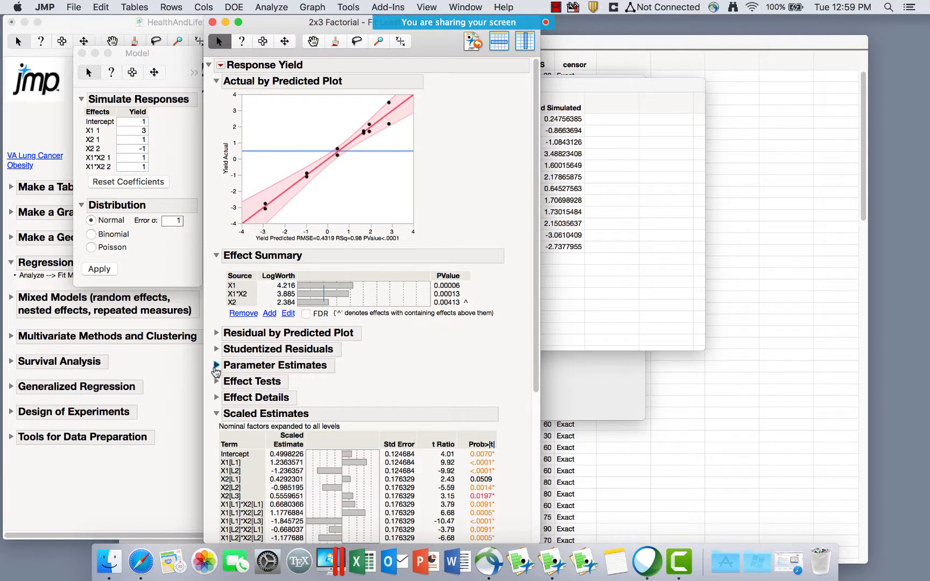
click(216, 365)
scroll(425, 375, down, 3)
scroll(426, 375, down, 1)
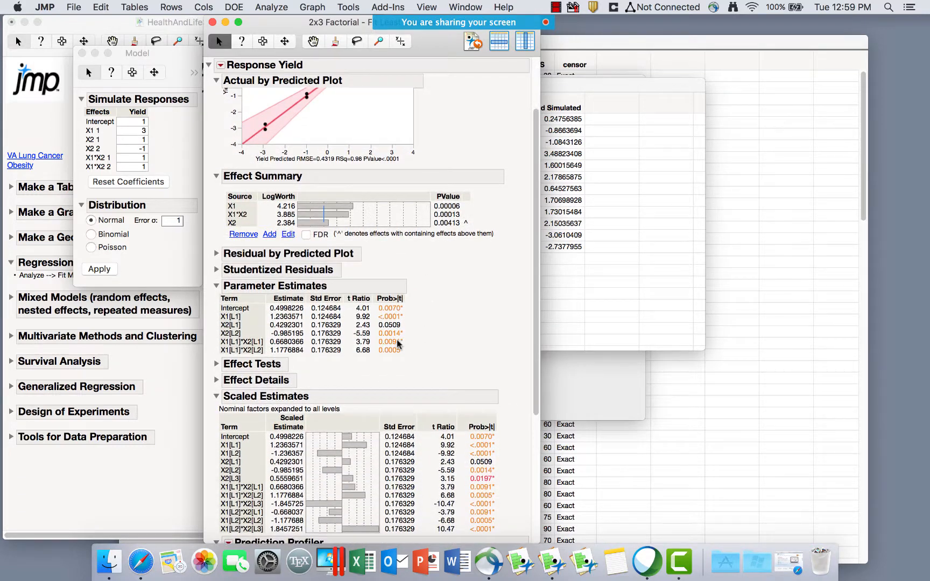
right_click(392, 339)
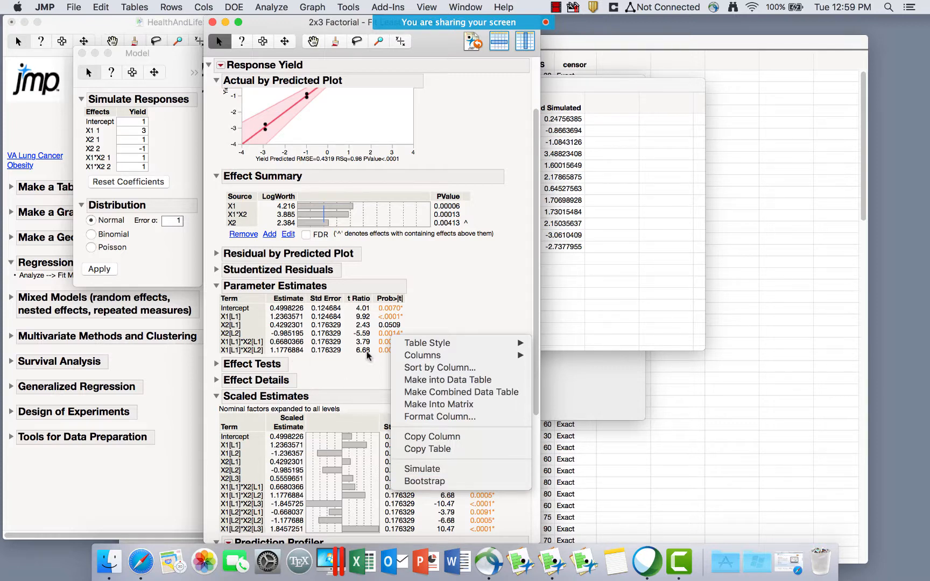
Simulate the Prob>|t| p-values with 100 samples.
click(414, 470)
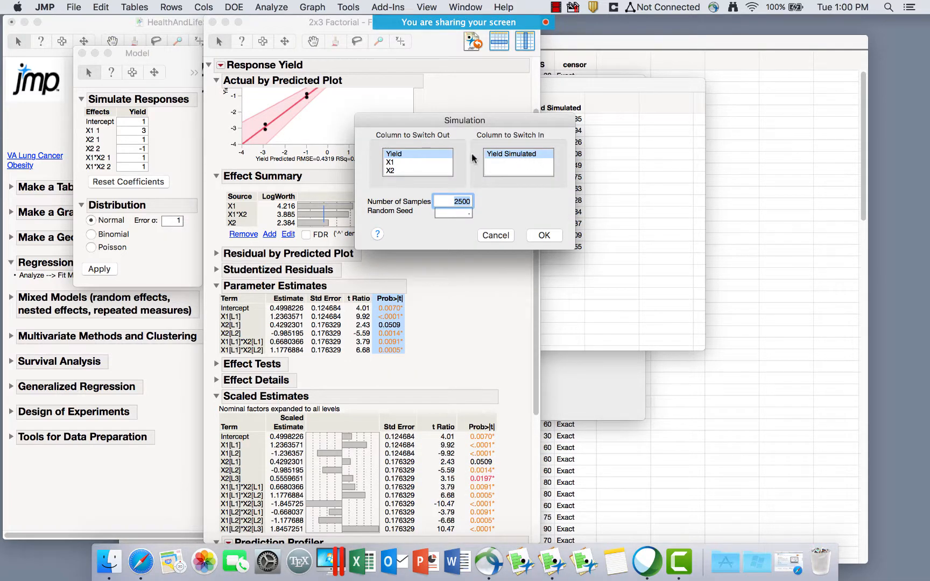
click(401, 154)
click(504, 154)
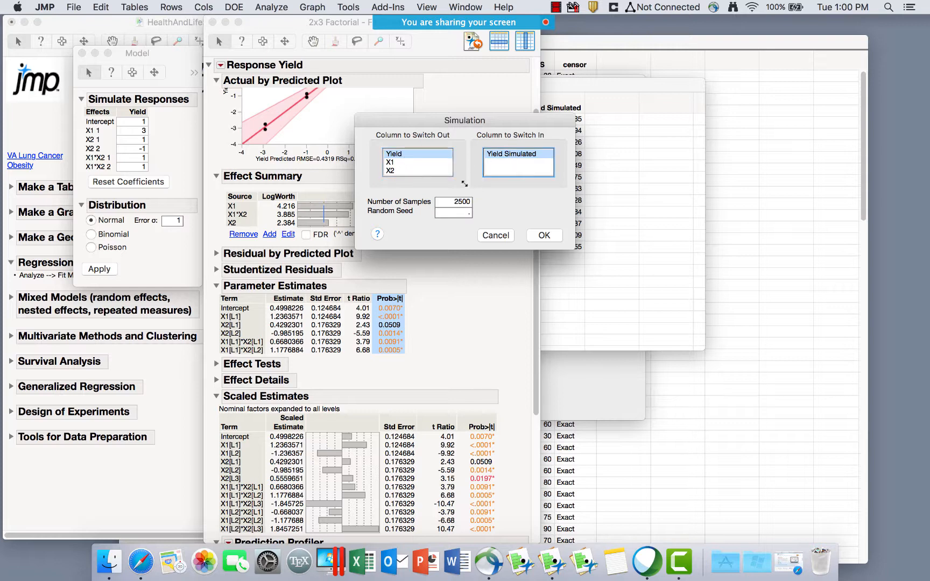
click(454, 200)
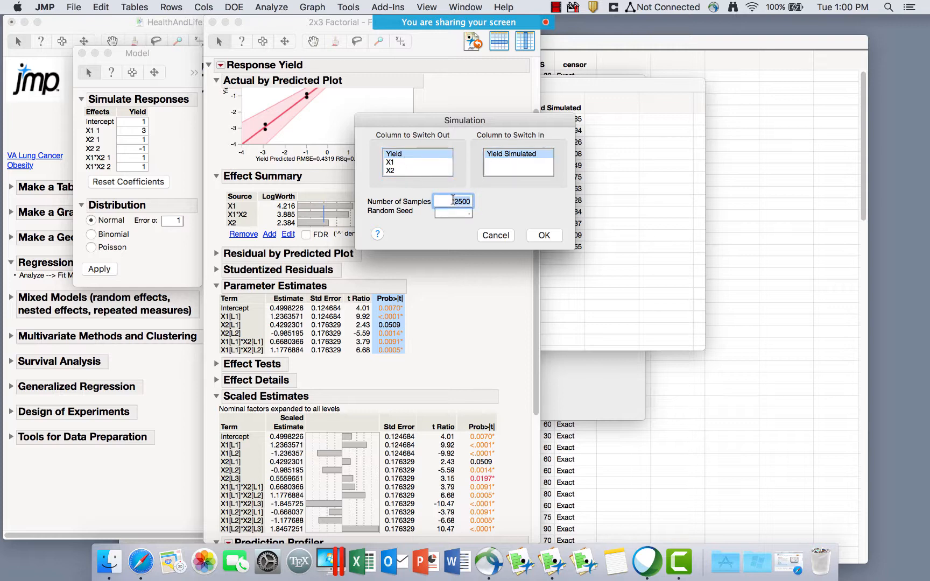
text(100)
key(Return)
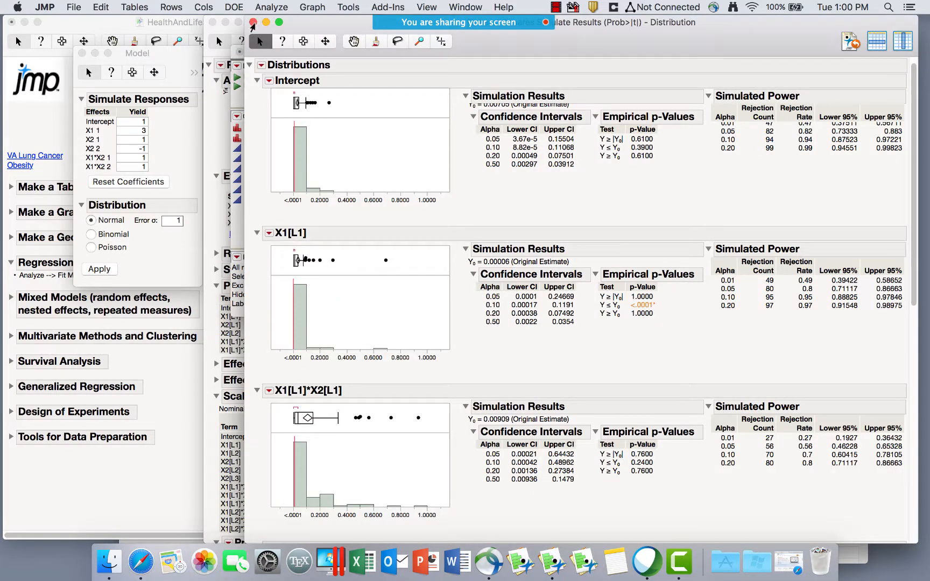
Review the simulated power distributions, then return to the HealthAndLifeSciences teaching journal.
scroll(253, 25, down, 3)
scroll(254, 23, down, 4)
scroll(253, 22, down, 3)
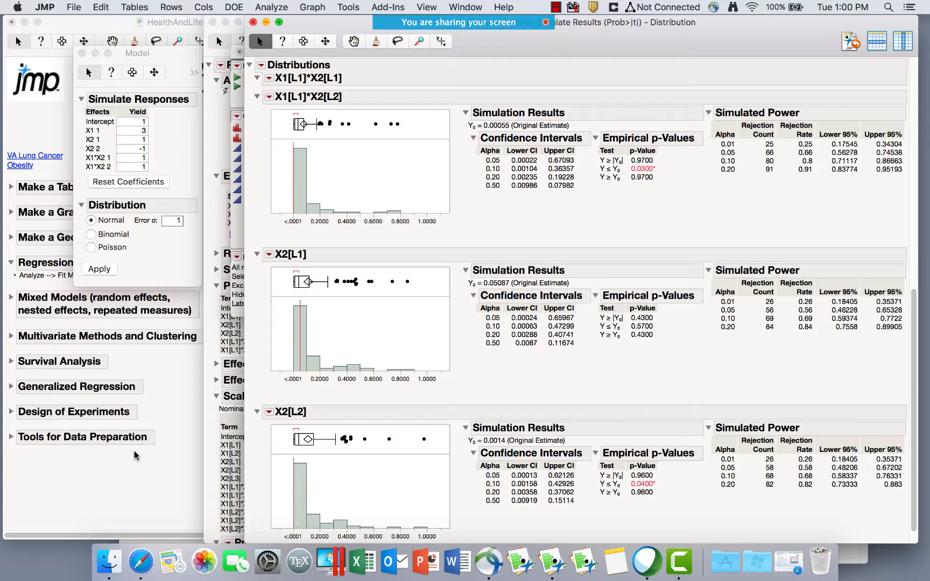
click(10, 441)
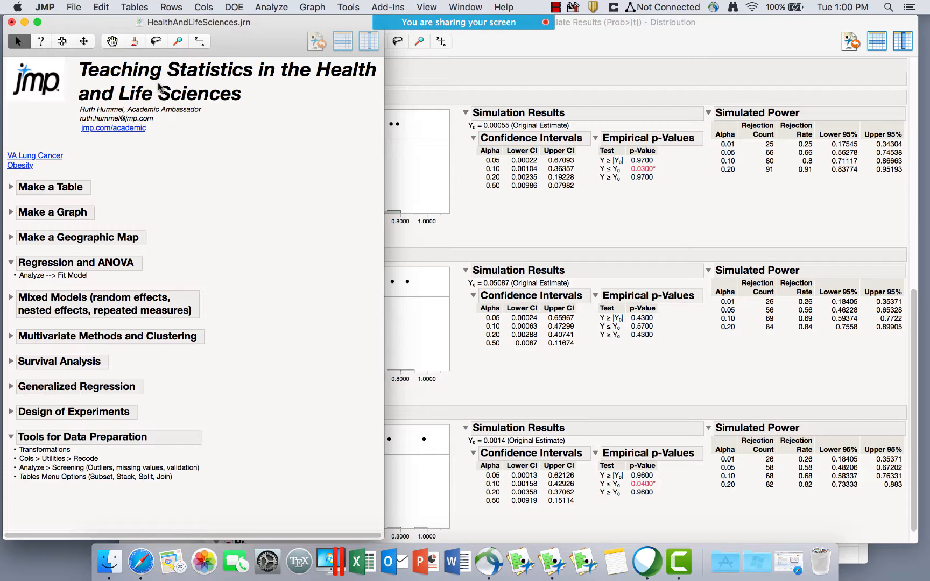
Browse the Tables, Rows and Cols menu operations.
click(134, 7)
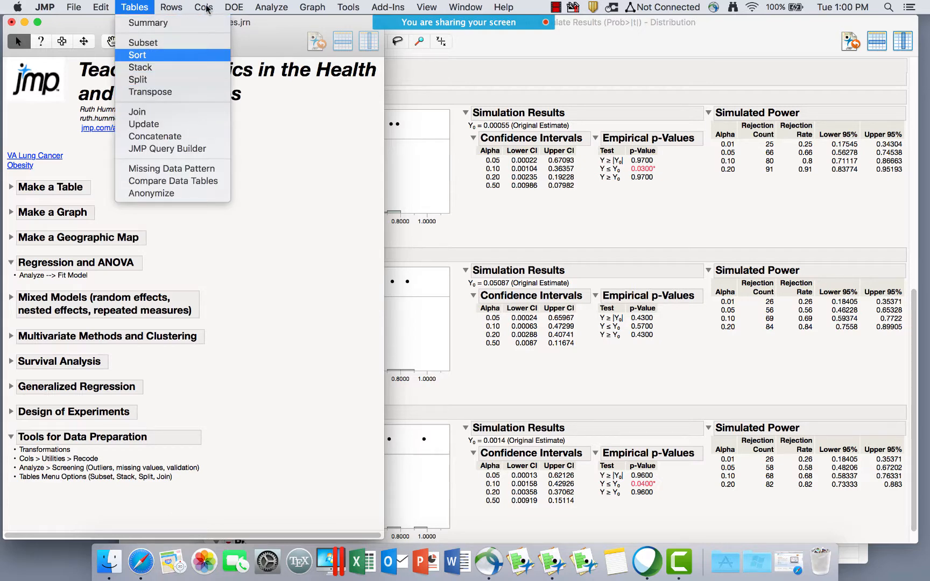
key(Down)
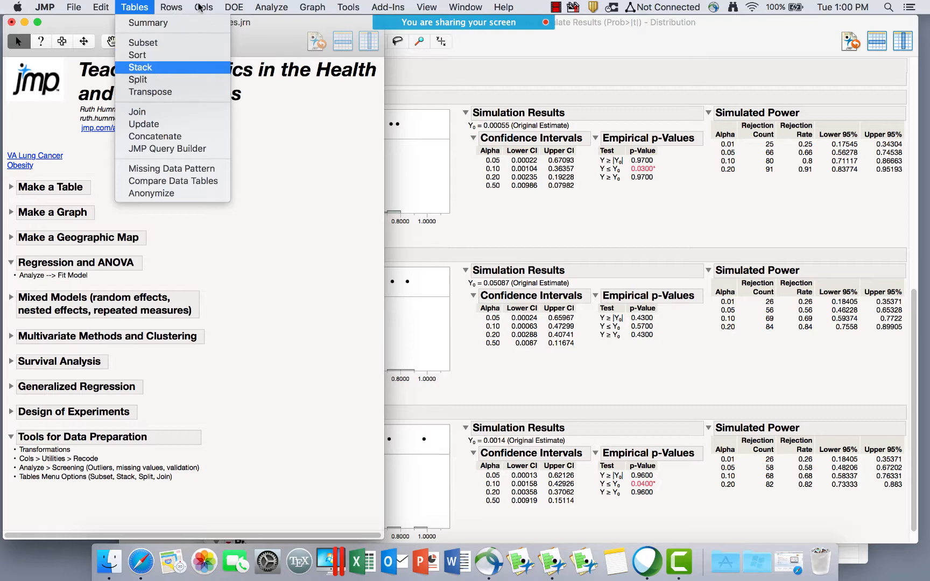
key(Down)
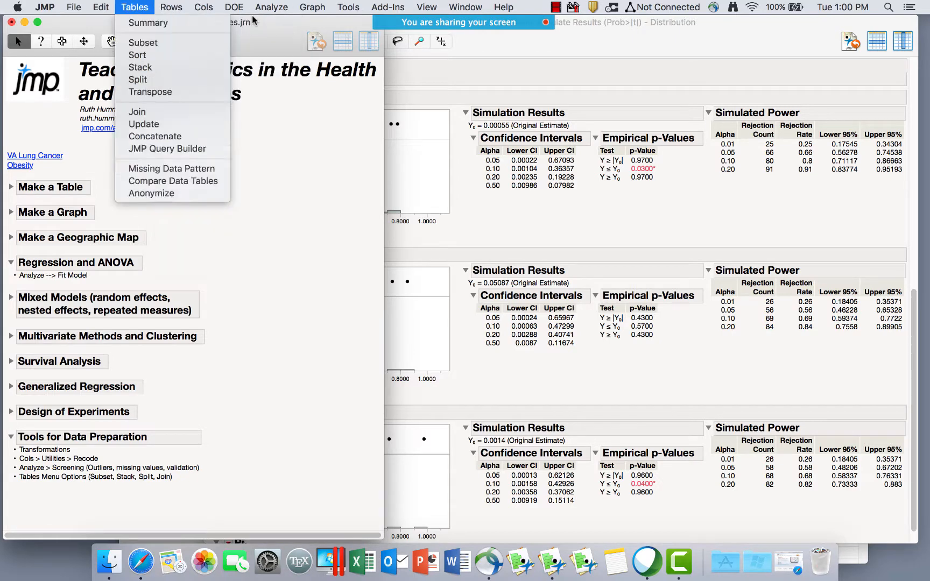
key(Right)
key(Right)
key(Left)
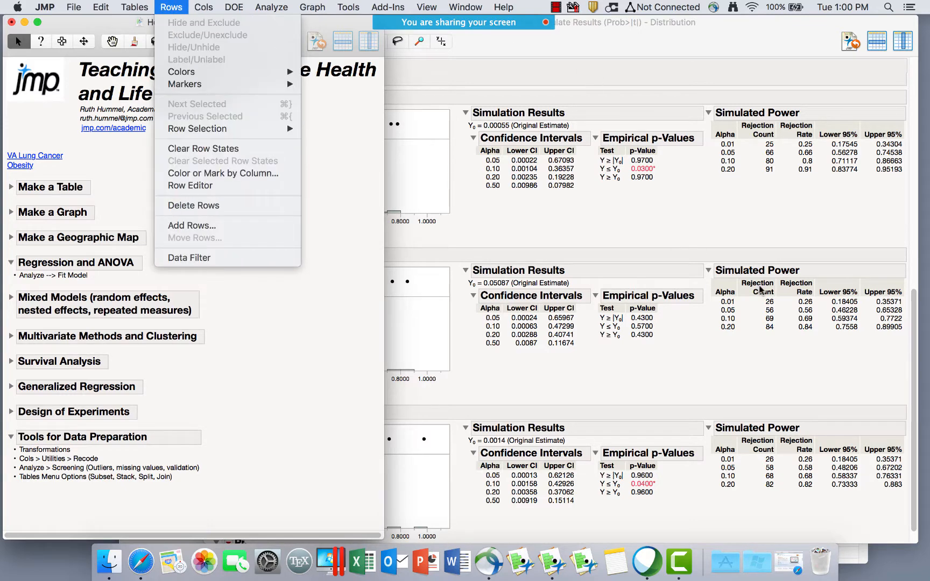
key(Right)
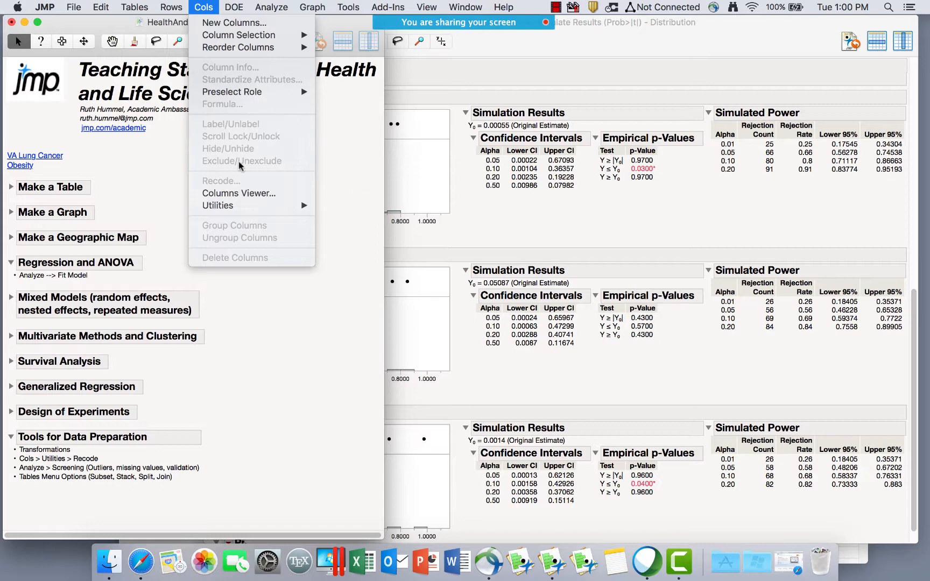
key(Right)
key(Right)
key(Right)
key(Right)
Close the simulation Distribution report and bring VA Lung Cancer.jmp forward.
click(232, 185)
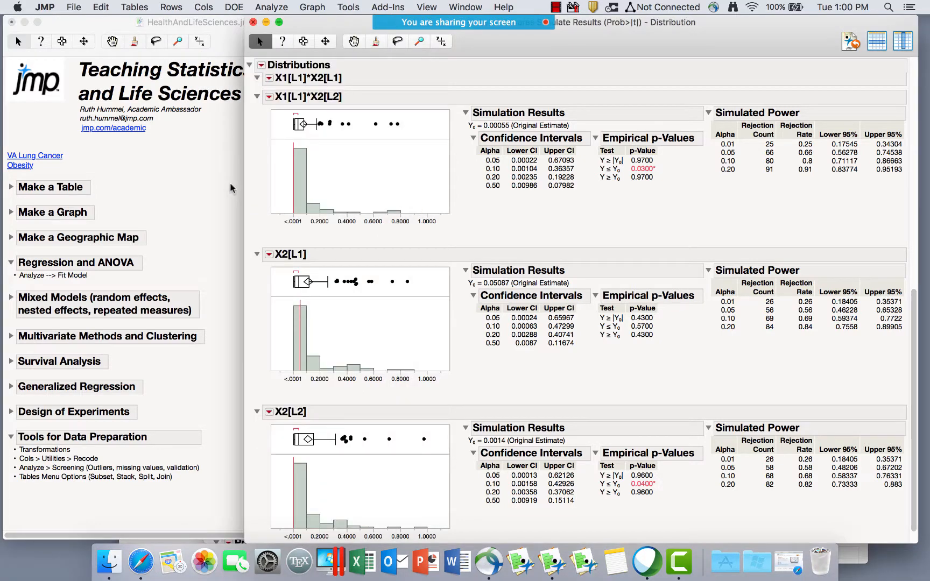
key(super+w)
key(super+grave)
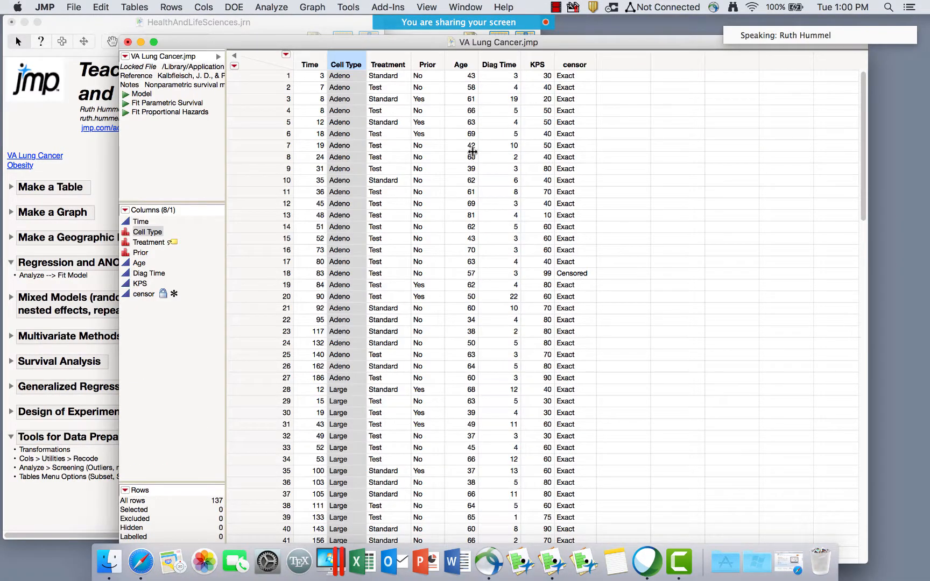
click(203, 7)
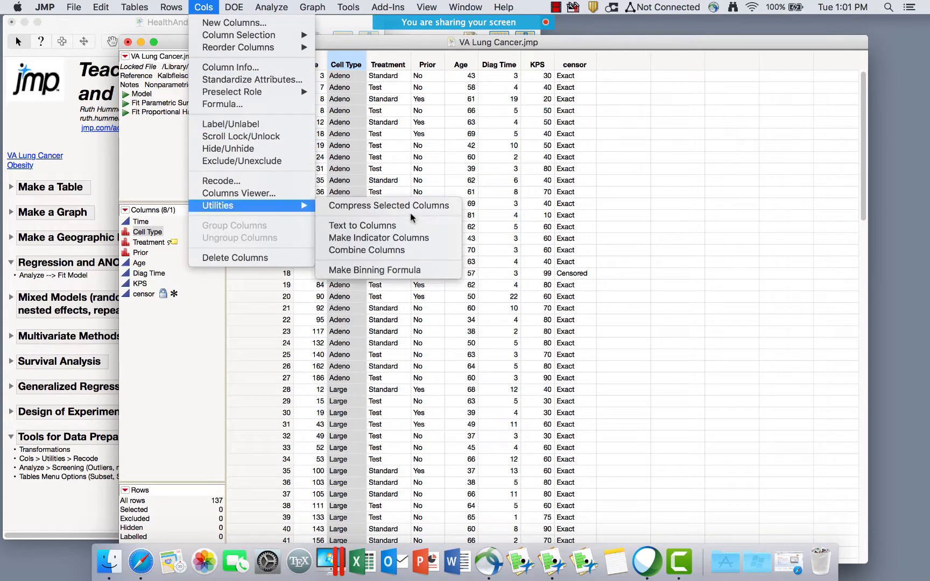
key(Return)
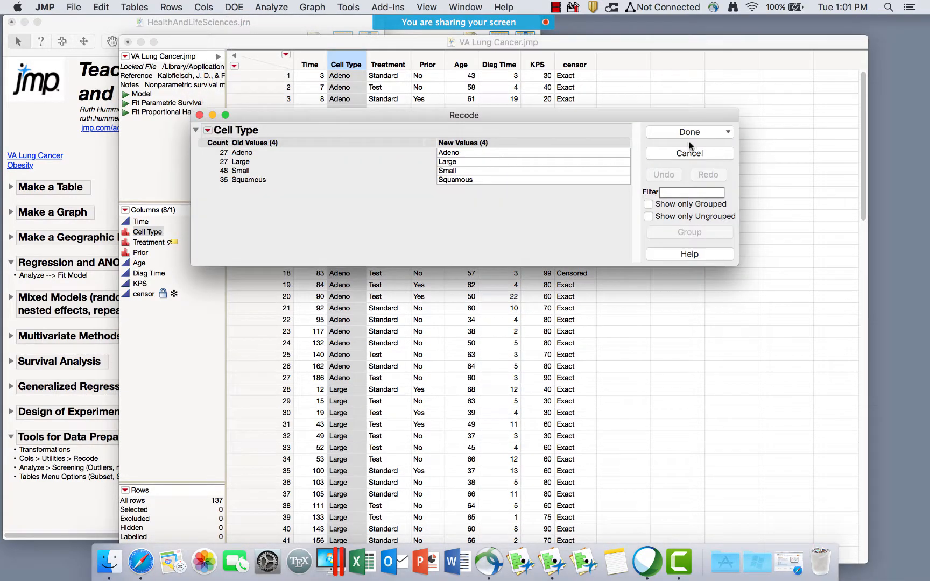
key(Tab)
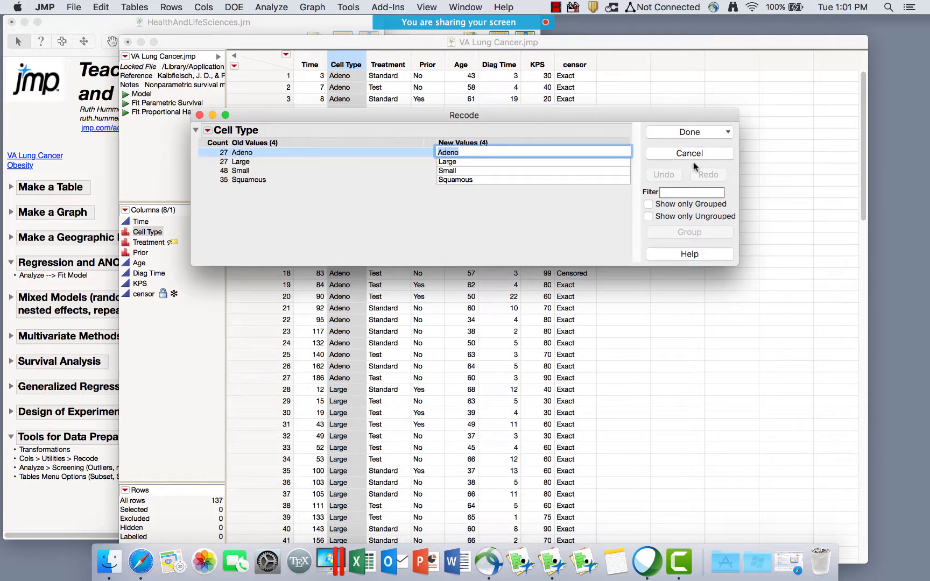
key(Tab)
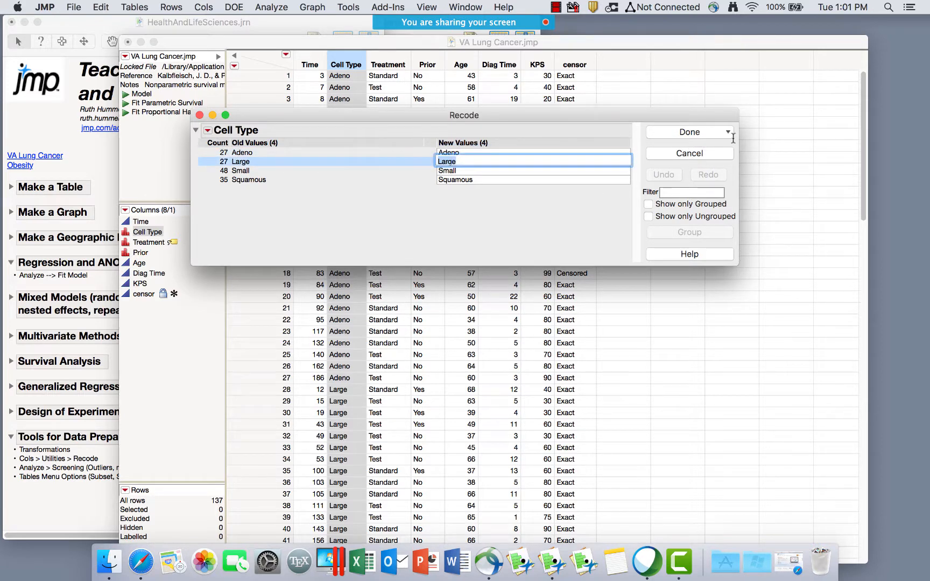
text(Adeno)
key(Return)
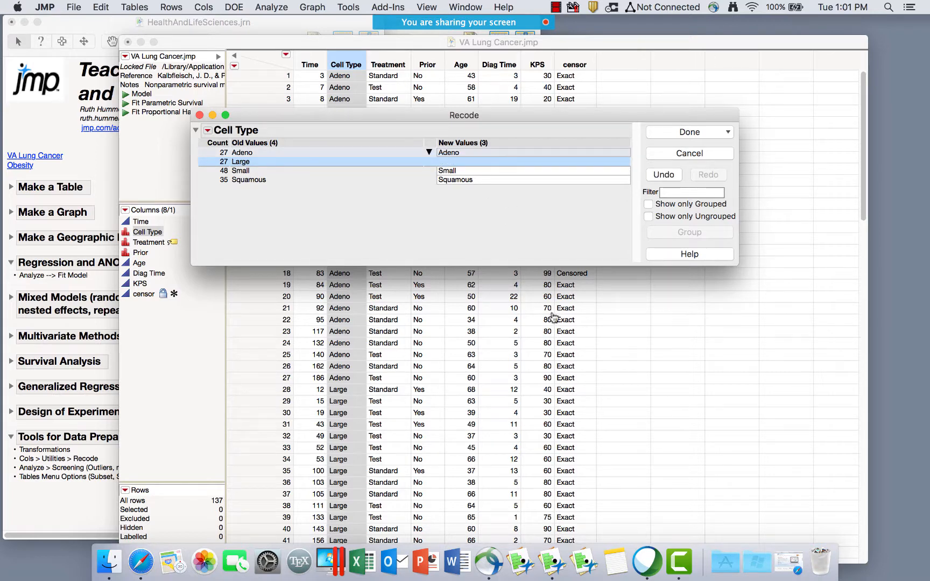
key(Return)
key(Down)
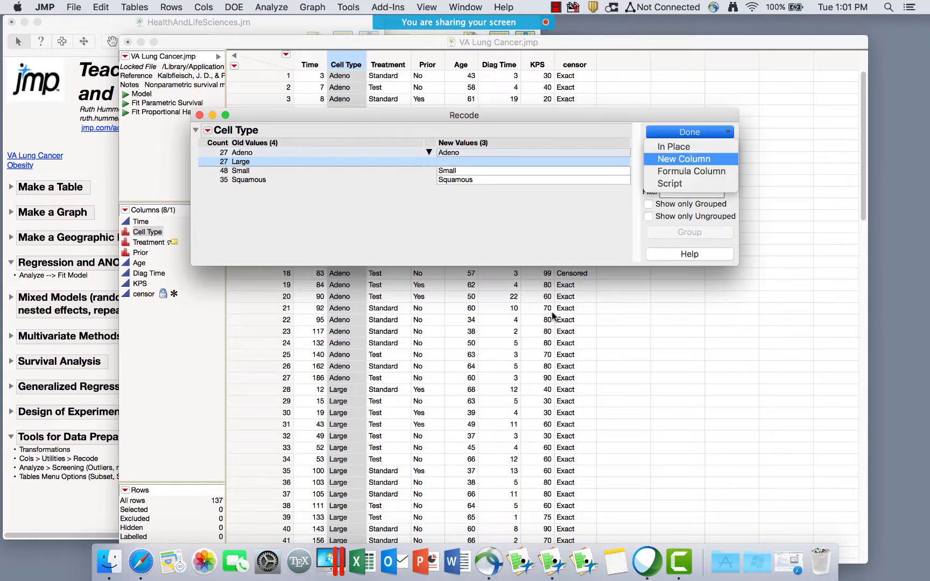
key(Return)
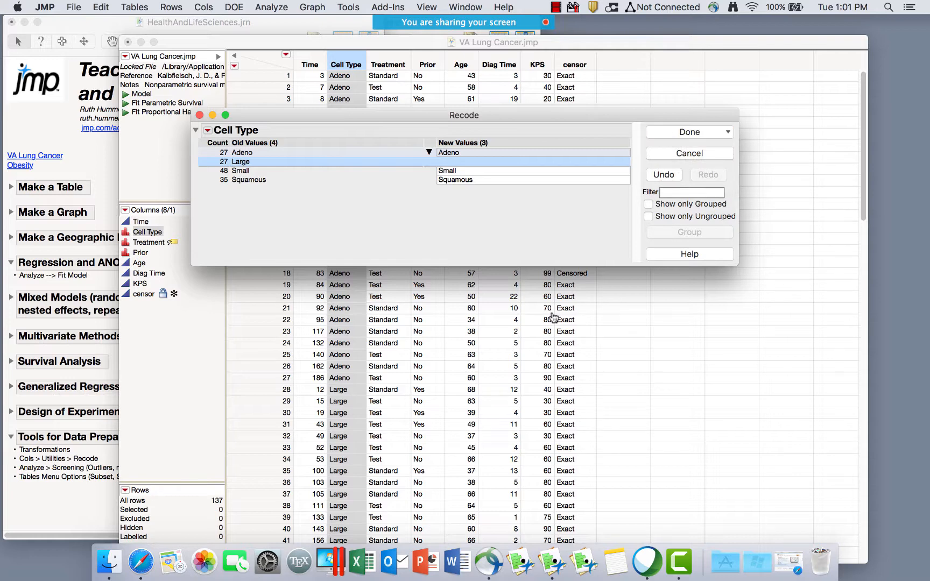
key(Escape)
key(super+d)
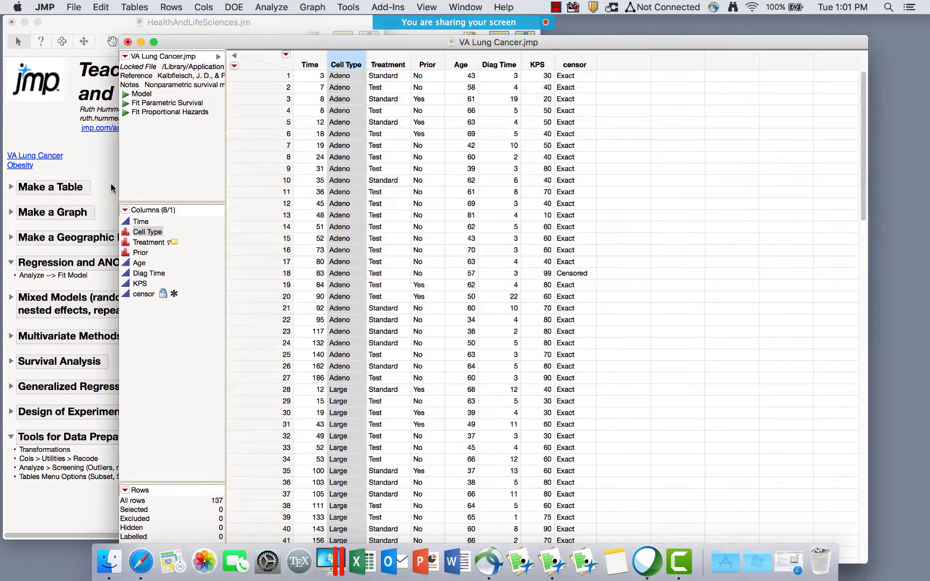